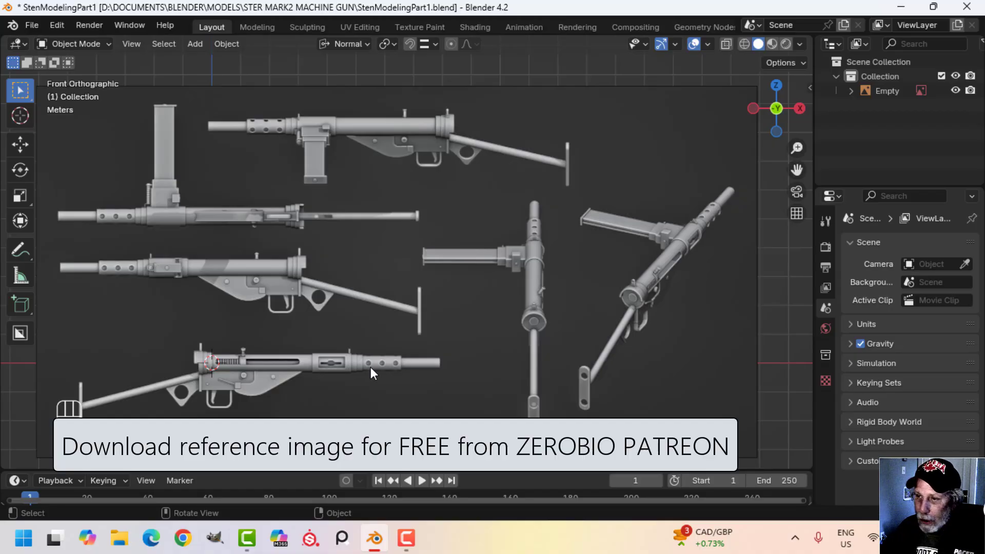
Step: Push the reference image about 2.345 m back along its normal axis and set the transform orientation to Global
{"action": "scroll", "coordinate": [417, 343], "scroll_direction": "down", "scroll_amount": 2}
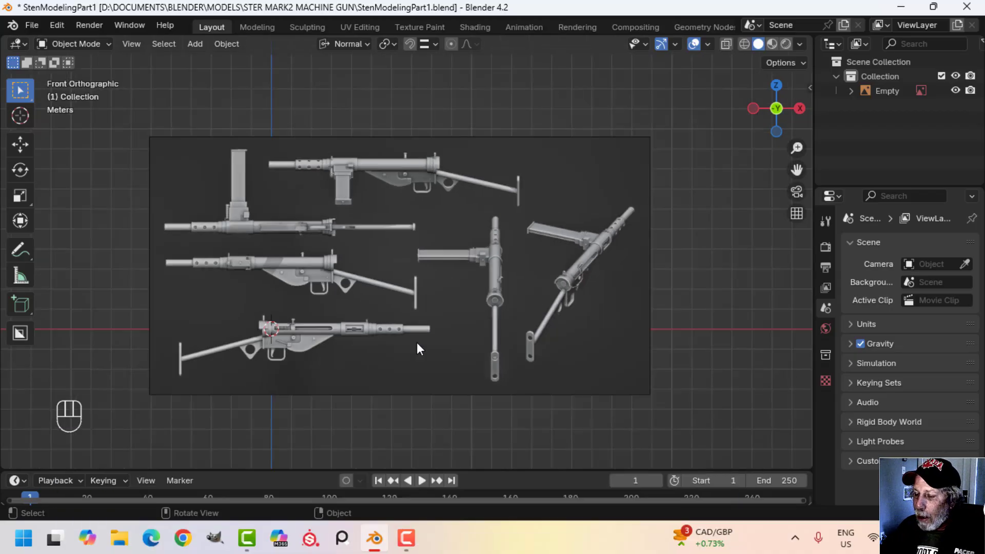
{"action": "middle_click_drag", "start_coordinate": [607, 308], "coordinate": [529, 326]}
{"action": "left_click", "coordinate": [438, 280]}
{"action": "middle_click_drag", "start_coordinate": [438, 280], "coordinate": [365, 268]}
{"action": "left_click_drag", "start_coordinate": [355, 264], "coordinate": [365, 262]}
{"action": "middle_click_drag", "start_coordinate": [364, 262], "coordinate": [550, 278]}
{"action": "key", "text": "KP_1"}
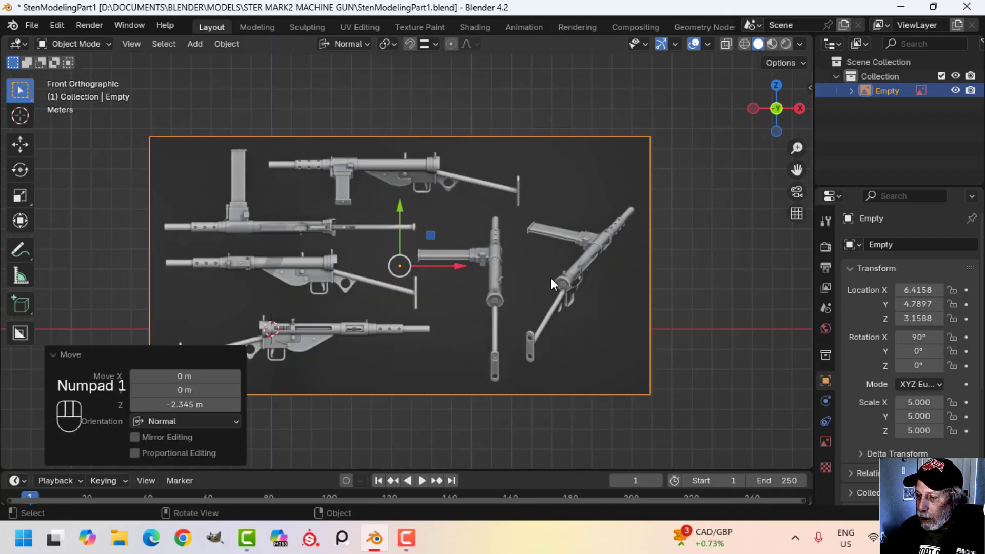
{"action": "middle_click_drag", "start_coordinate": [396, 306], "coordinate": [456, 238], "text": "shift"}
{"action": "scroll", "coordinate": [456, 238], "scroll_direction": "up", "scroll_amount": 1}
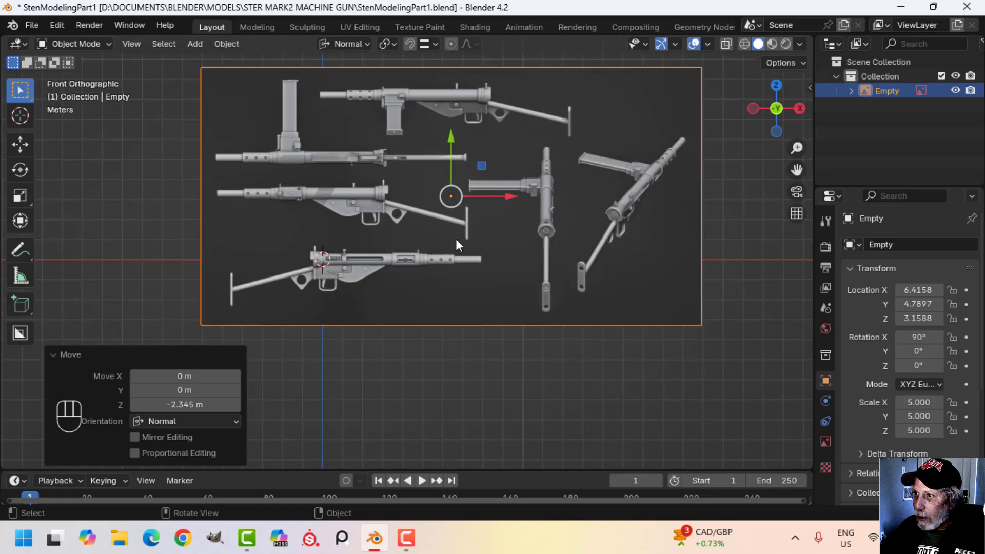
{"action": "left_click", "coordinate": [355, 42]}
{"action": "left_click", "coordinate": [347, 85]}
Step: Examine the lowest side view of the gun on the reference image, around the receiver and the trigger
{"action": "middle_click_drag", "start_coordinate": [439, 268], "coordinate": [463, 241], "text": "shift"}
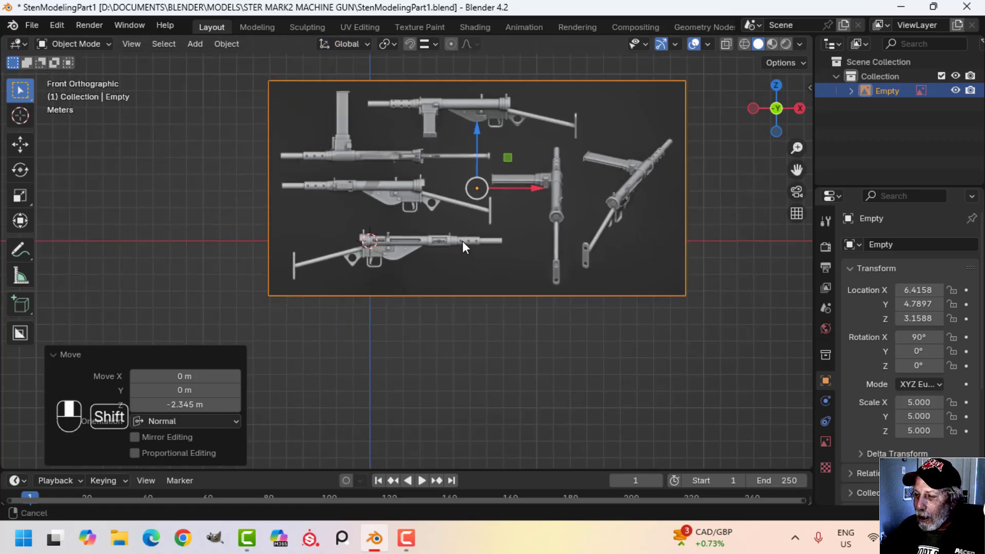
{"action": "scroll", "coordinate": [466, 248], "scroll_direction": "up", "scroll_amount": 2}
{"action": "scroll", "coordinate": [370, 228], "scroll_direction": "up", "scroll_amount": 2}
{"action": "scroll", "coordinate": [355, 196], "scroll_direction": "up", "scroll_amount": 2}
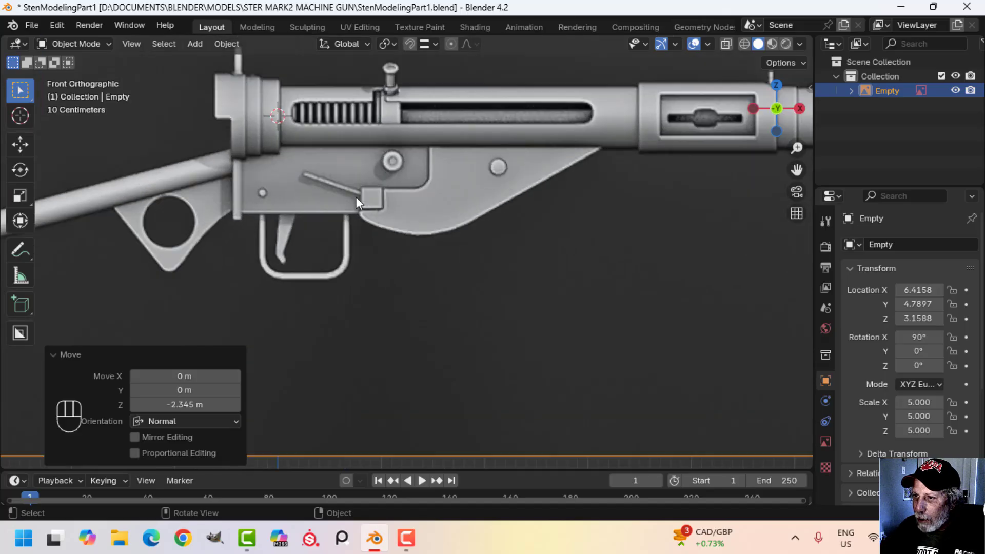
{"action": "scroll", "coordinate": [355, 196], "scroll_direction": "down", "scroll_amount": 1}
{"action": "middle_click_drag", "start_coordinate": [356, 196], "coordinate": [349, 235], "text": "shift"}
{"action": "scroll", "coordinate": [356, 242], "scroll_direction": "down", "scroll_amount": 1}
{"action": "scroll", "coordinate": [434, 252], "scroll_direction": "down", "scroll_amount": 3}
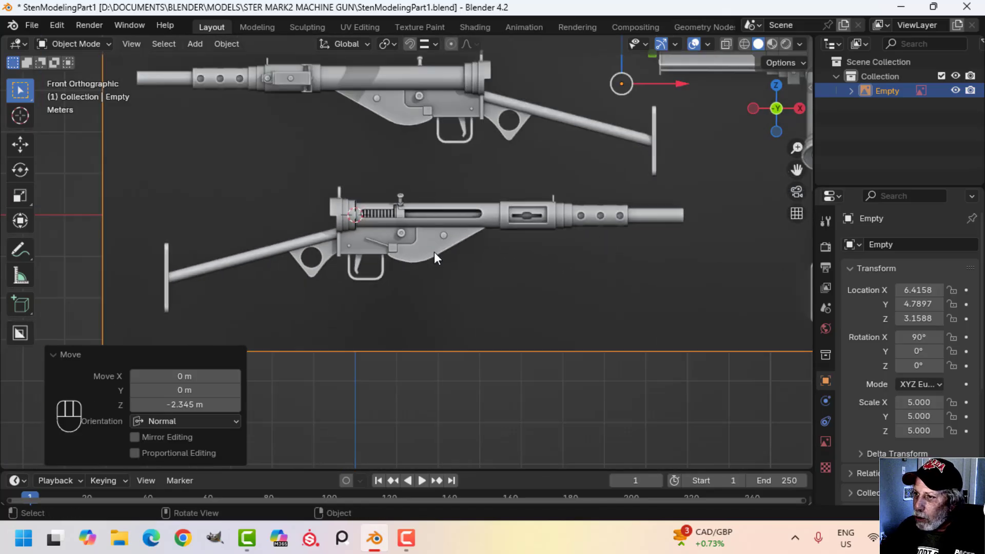
Step: Add a mesh circle at the 3D cursor beside the rear collar and edit its vertex count
{"action": "middle_click_drag", "start_coordinate": [434, 251], "coordinate": [455, 266], "text": "shift"}
{"action": "scroll", "coordinate": [456, 300], "scroll_direction": "up", "scroll_amount": 4}
{"action": "middle_click_drag", "start_coordinate": [455, 299], "coordinate": [416, 276], "text": "shift"}
{"action": "scroll", "coordinate": [368, 295], "scroll_direction": "up", "scroll_amount": 2}
{"action": "scroll", "coordinate": [424, 272], "scroll_direction": "up", "scroll_amount": 2}
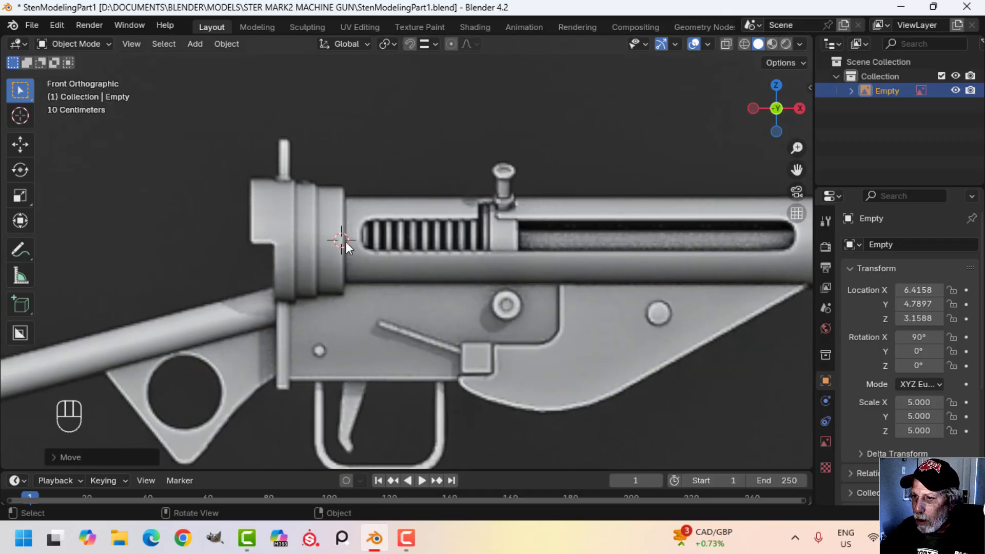
{"action": "key", "text": "shift+a"}
{"action": "mouse_move", "coordinate": [407, 220]}
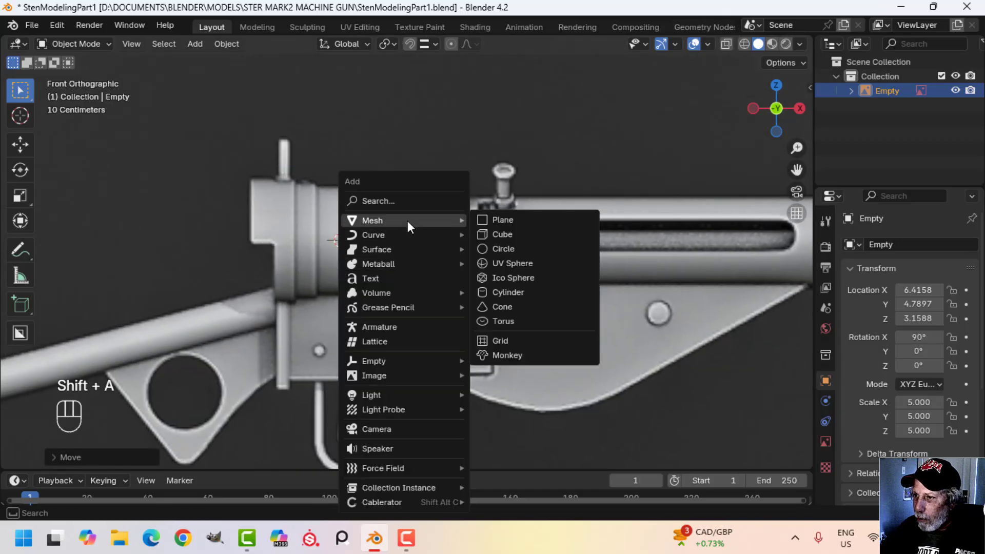
{"action": "left_click", "coordinate": [519, 247]}
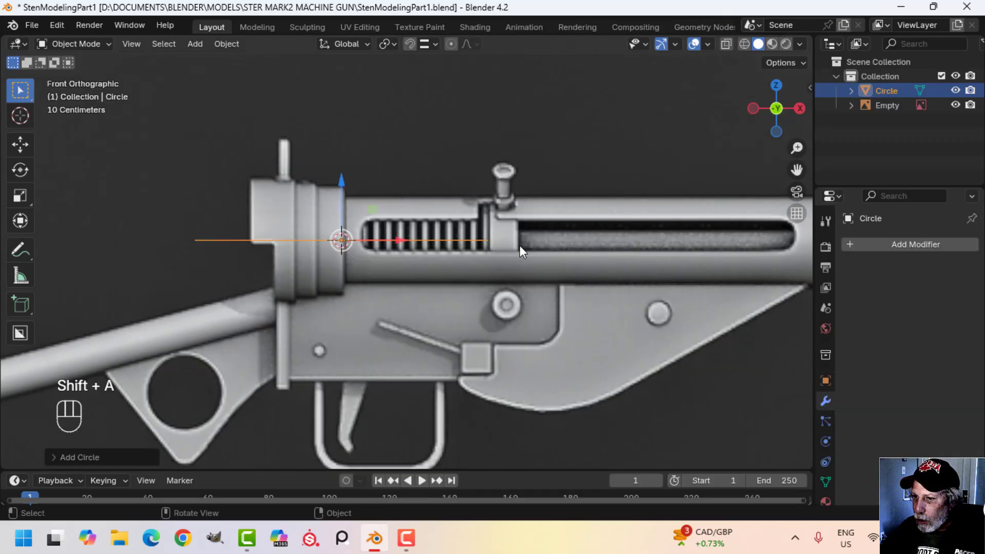
{"action": "left_click", "coordinate": [79, 456]}
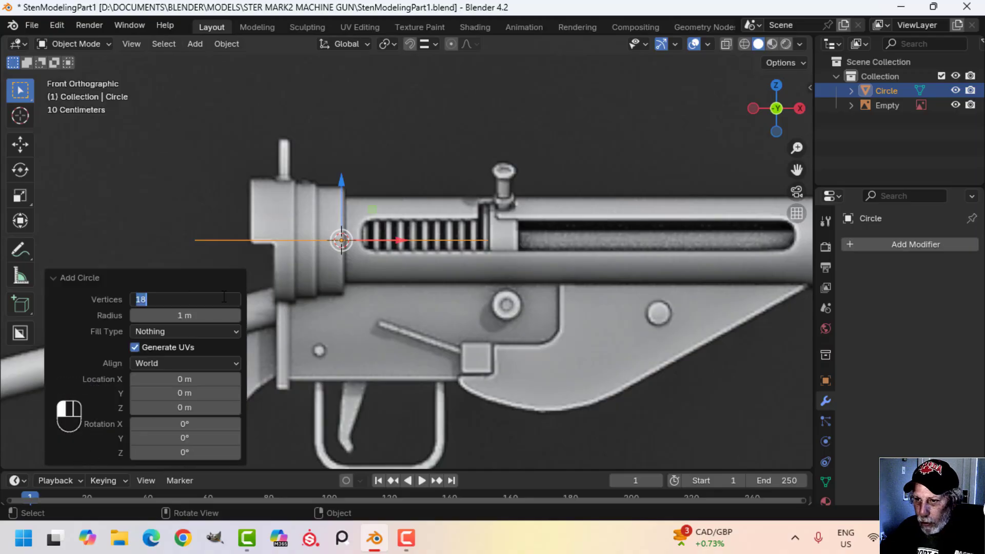
Step: Enter Edit Mode and rotate the circle's vertices 90° in the front view so the circle stands upright
{"action": "key", "text": "Tab"}
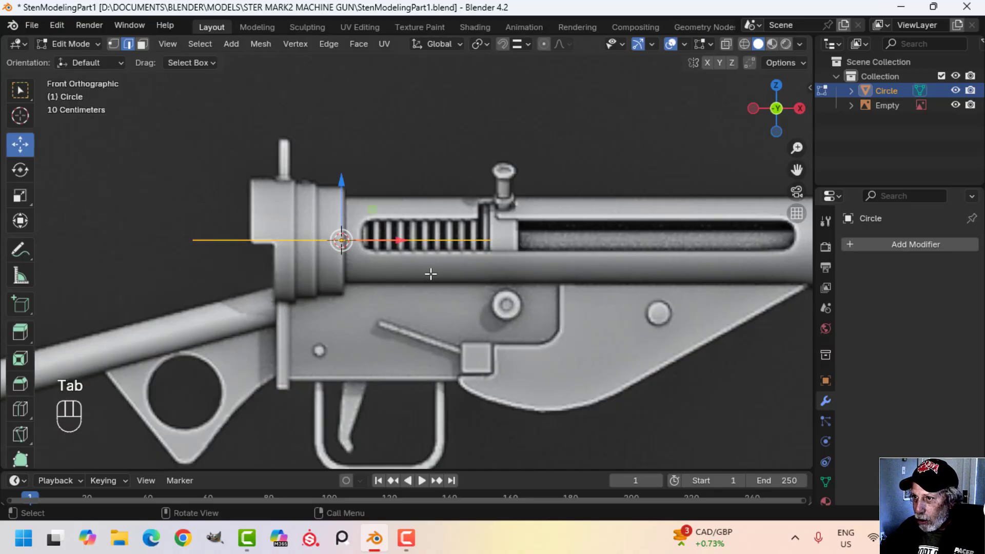
{"action": "scroll", "coordinate": [423, 274], "scroll_direction": "up", "scroll_amount": 2}
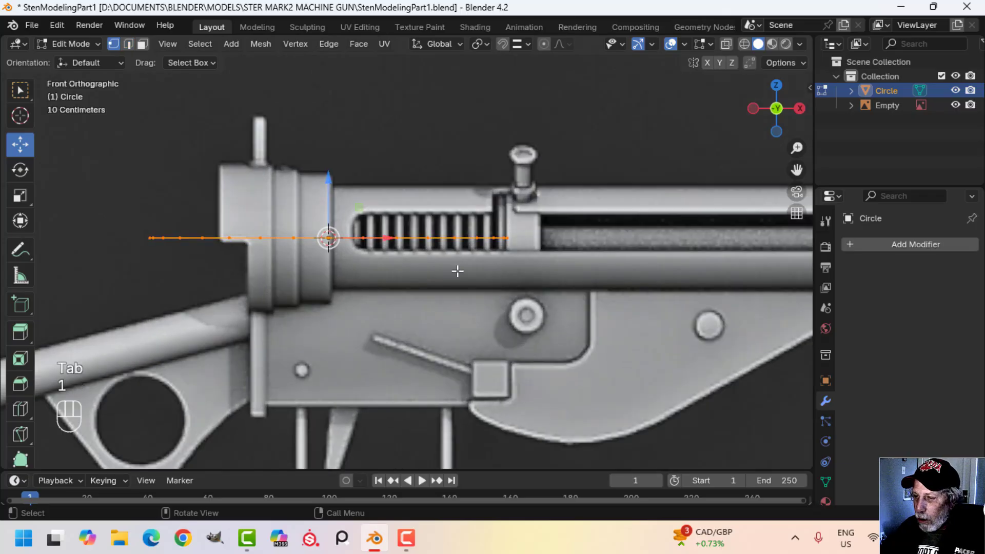
{"action": "scroll", "coordinate": [422, 270], "scroll_direction": "up", "scroll_amount": 1}
{"action": "key", "text": "r"}
{"action": "key", "text": "9"}
{"action": "key", "text": "0"}
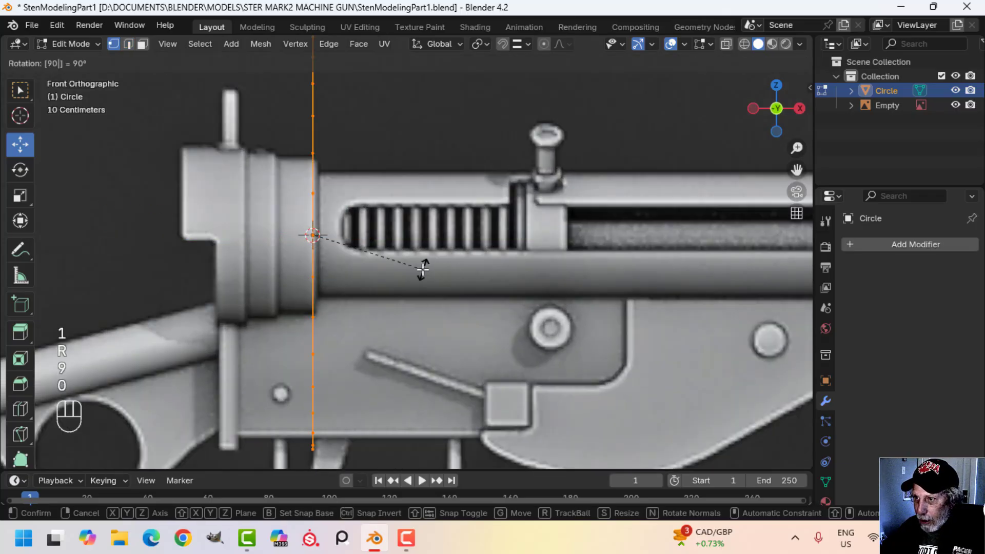
{"action": "left_click", "coordinate": [423, 270]}
Step: Scale the circle to about 0.36 to match the collar's diameter and shift it about 0.023 m along X to the collar's front edge
{"action": "key", "text": "s"}
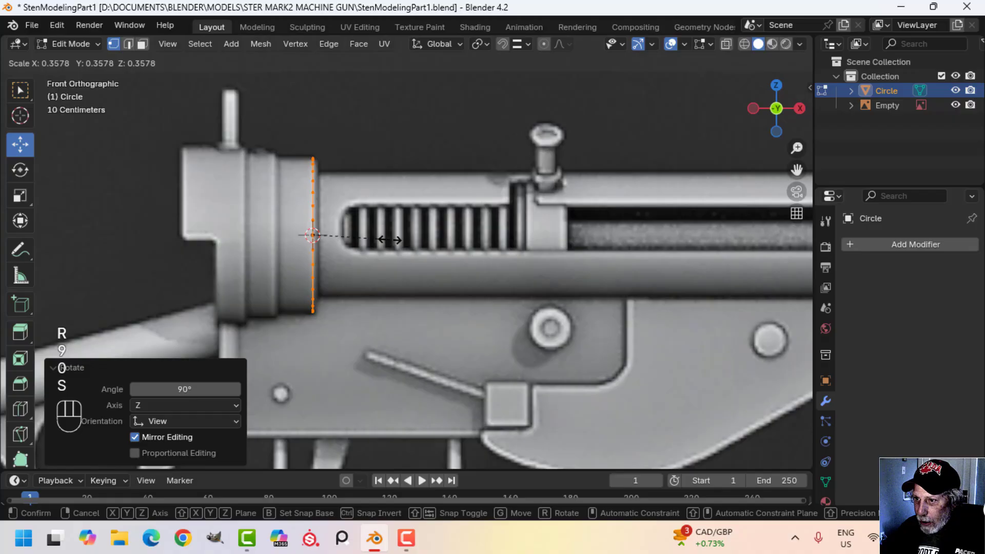
{"action": "left_click", "coordinate": [390, 239]}
{"action": "scroll", "coordinate": [385, 242], "scroll_direction": "up", "scroll_amount": 1}
{"action": "left_click_drag", "start_coordinate": [333, 229], "coordinate": [343, 227]}
{"action": "scroll", "coordinate": [354, 233], "scroll_direction": "down", "scroll_amount": 1}
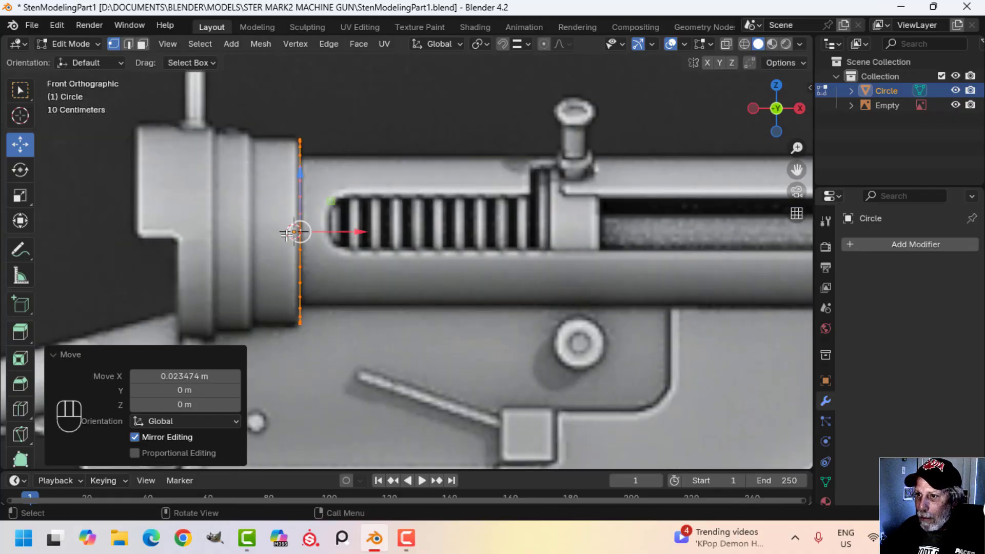
Step: Extrude the circle about 0.19 m along negative X up to the collar's first ridge, using wireframe shading to align the edge
{"action": "scroll", "coordinate": [354, 238], "scroll_direction": "down", "scroll_amount": 1}
{"action": "middle_click_drag", "start_coordinate": [354, 238], "coordinate": [418, 267], "text": "shift"}
{"action": "scroll", "coordinate": [390, 265], "scroll_direction": "up", "scroll_amount": 1}
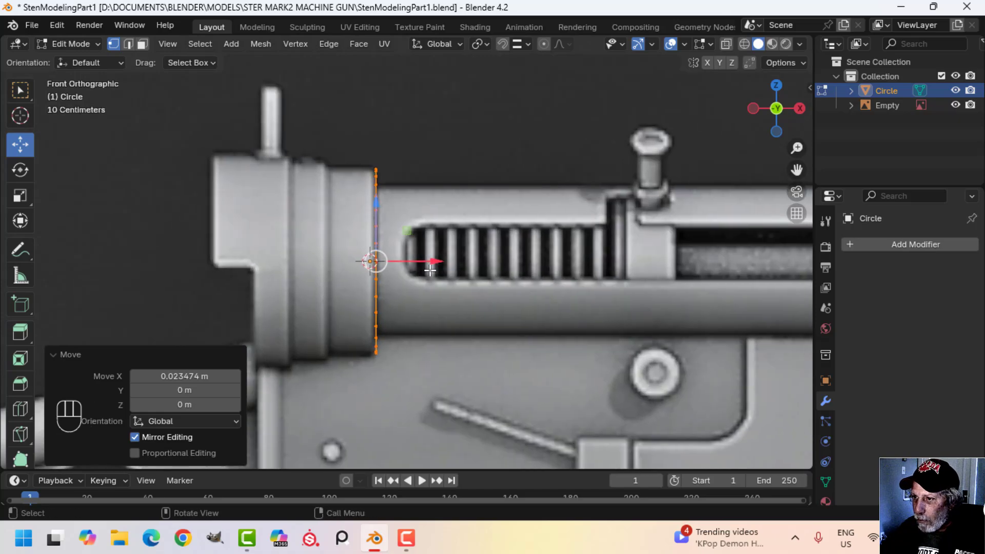
{"action": "key", "text": "e"}
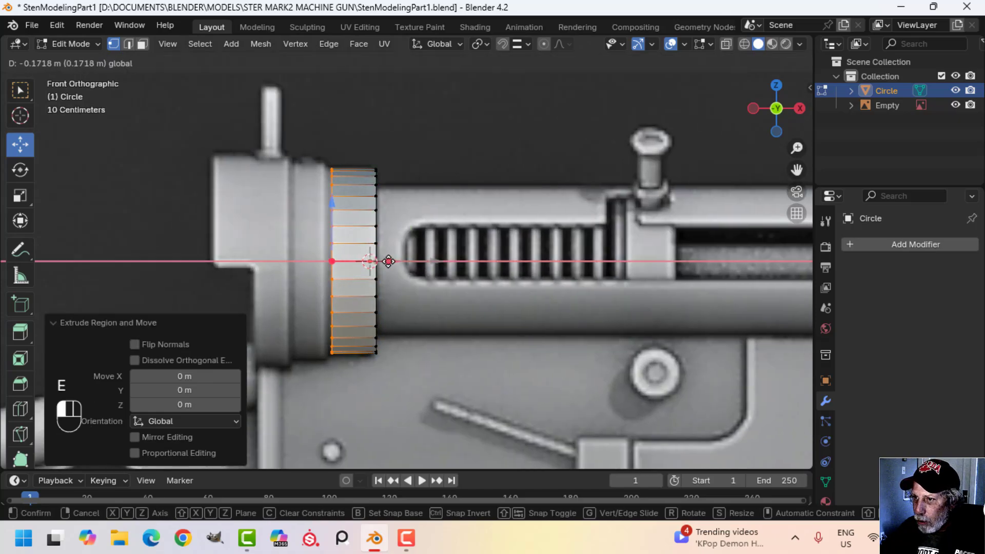
{"action": "left_click", "coordinate": [387, 262]}
{"action": "key", "text": "z"}
{"action": "left_click", "coordinate": [321, 260]}
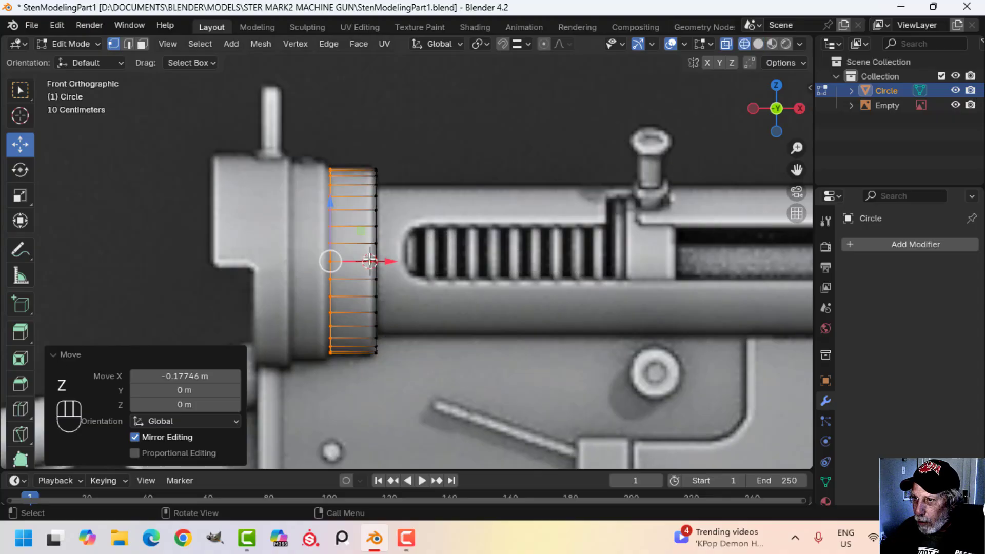
{"action": "scroll", "coordinate": [358, 247], "scroll_direction": "up", "scroll_amount": 3}
{"action": "middle_click_drag", "start_coordinate": [358, 247], "coordinate": [454, 262], "text": "shift"}
{"action": "left_click_drag", "start_coordinate": [422, 281], "coordinate": [415, 279]}
{"action": "scroll", "coordinate": [415, 279], "scroll_direction": "down", "scroll_amount": 3}
{"action": "middle_click_drag", "start_coordinate": [439, 284], "coordinate": [440, 266], "text": "shift"}
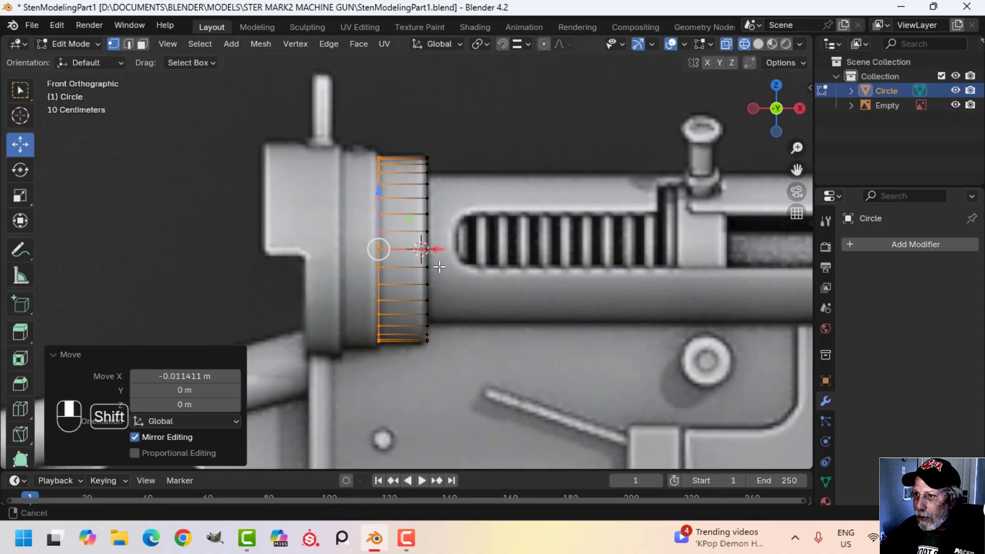
Step: Extrude the rear edge loop in place and scale it by about 1.069 to form the step to the wider collar section
{"action": "key", "text": "e"}
{"action": "right_click", "coordinate": [497, 264]}
{"action": "key", "text": "s"}
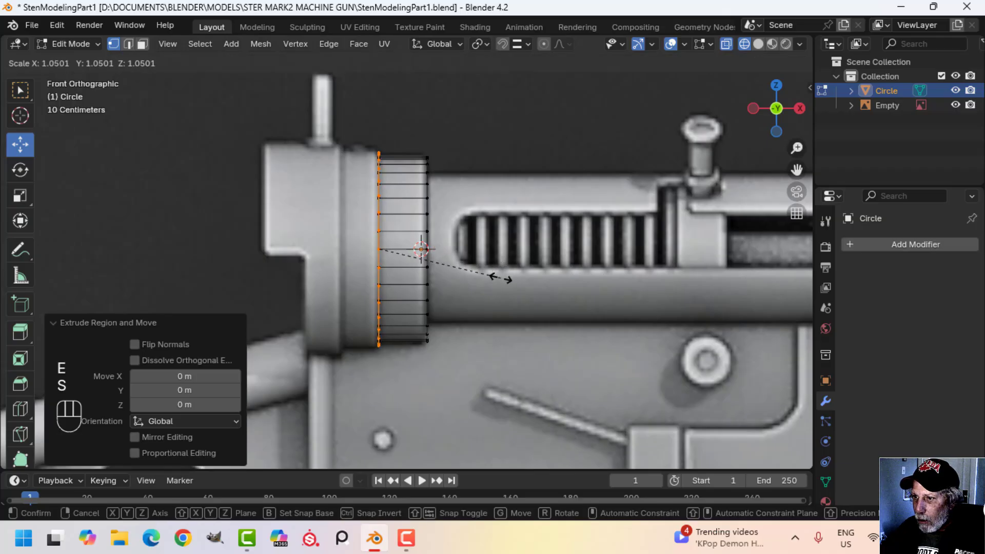
{"action": "left_click", "coordinate": [493, 281]}
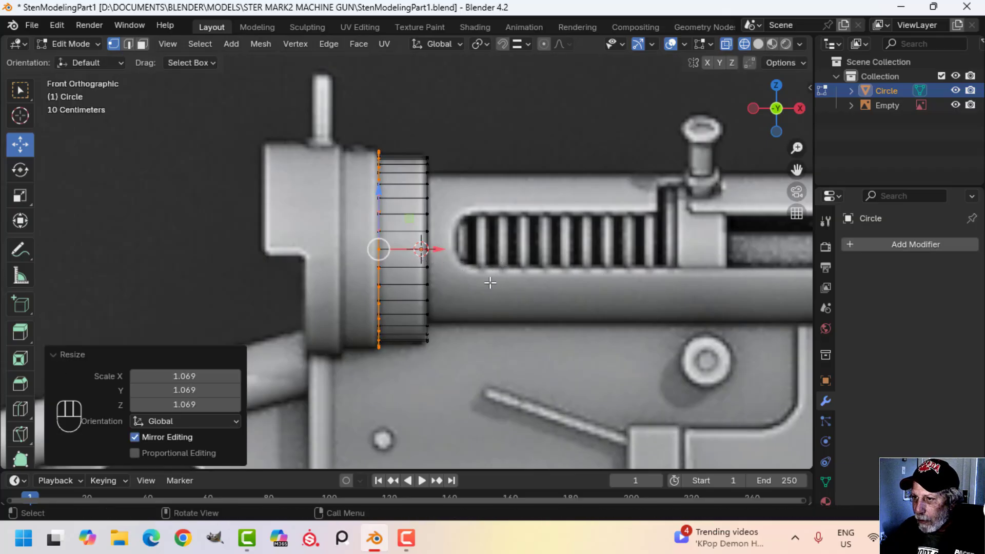
Step: Extrude the widened loop about 0.256 m along negative X to the rear edge of the collar in the reference
{"action": "key", "text": "e"}
{"action": "right_click", "coordinate": [487, 278]}
{"action": "left_click_drag", "start_coordinate": [443, 254], "coordinate": [391, 254]}
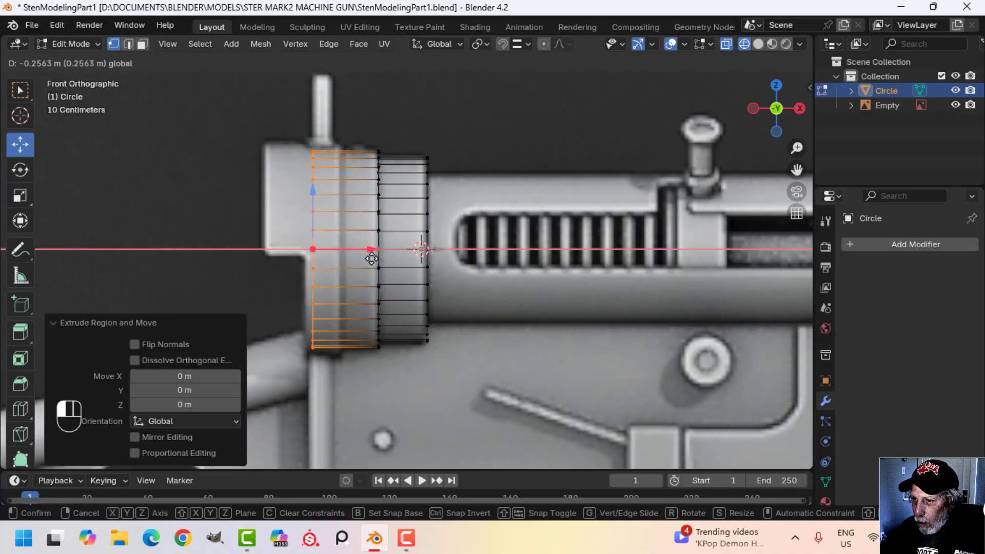
{"action": "left_click_drag", "start_coordinate": [372, 259], "coordinate": [372, 258]}
{"action": "scroll", "coordinate": [370, 303], "scroll_direction": "down", "scroll_amount": 2}
{"action": "middle_click_drag", "start_coordinate": [387, 378], "coordinate": [411, 275], "text": "shift"}
{"action": "scroll", "coordinate": [411, 275], "scroll_direction": "up", "scroll_amount": 3}
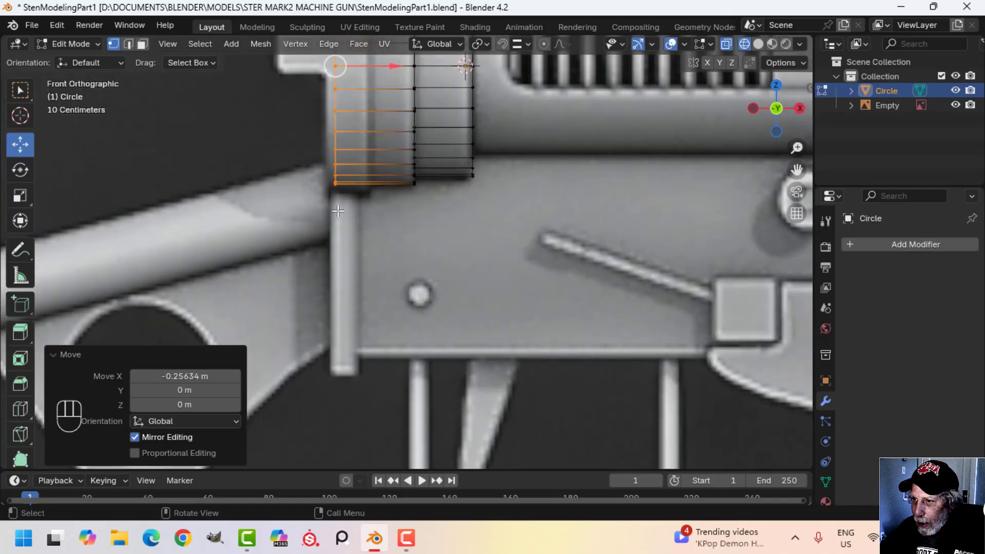
{"action": "scroll", "coordinate": [373, 261], "scroll_direction": "up", "scroll_amount": 2}
{"action": "scroll", "coordinate": [377, 224], "scroll_direction": "down", "scroll_amount": 2}
{"action": "middle_click_drag", "start_coordinate": [397, 193], "coordinate": [407, 281], "text": "shift"}
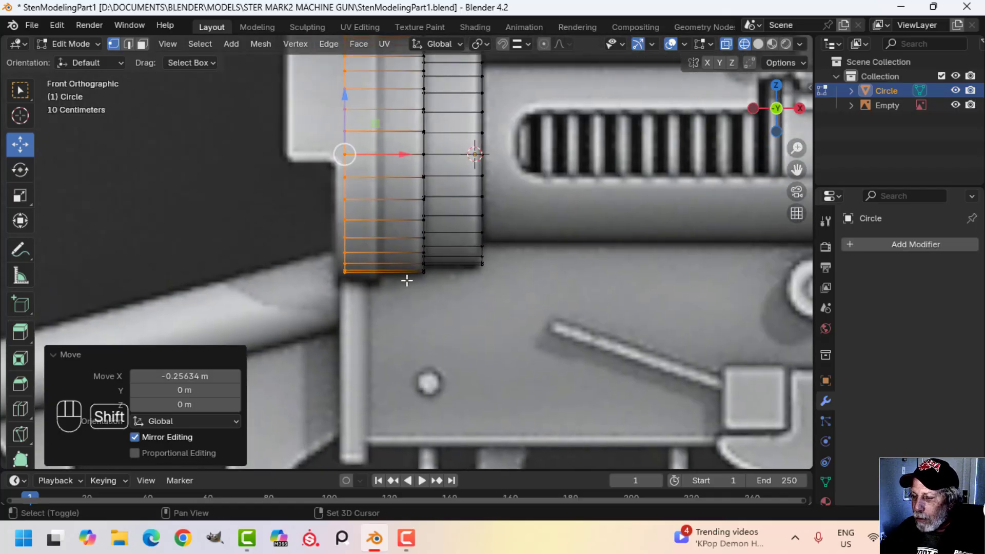
Step: Return to solid shading and fill the open rear edge loop of the collar with a face
{"action": "key", "text": "z"}
{"action": "left_click", "coordinate": [589, 266]}
{"action": "mouse_move", "coordinate": [589, 266]}
{"action": "middle_mouse_down"}
{"action": "mouse_move", "coordinate": [447, 270]}
{"action": "mouse_move", "coordinate": [525, 295]}
{"action": "mouse_move", "coordinate": [343, 257]}
{"action": "mouse_move", "coordinate": [432, 191]}
{"action": "middle_mouse_up"}
{"action": "key", "text": "KP_Decimal"}
{"action": "key", "text": "alt+a"}
{"action": "key", "text": "2"}
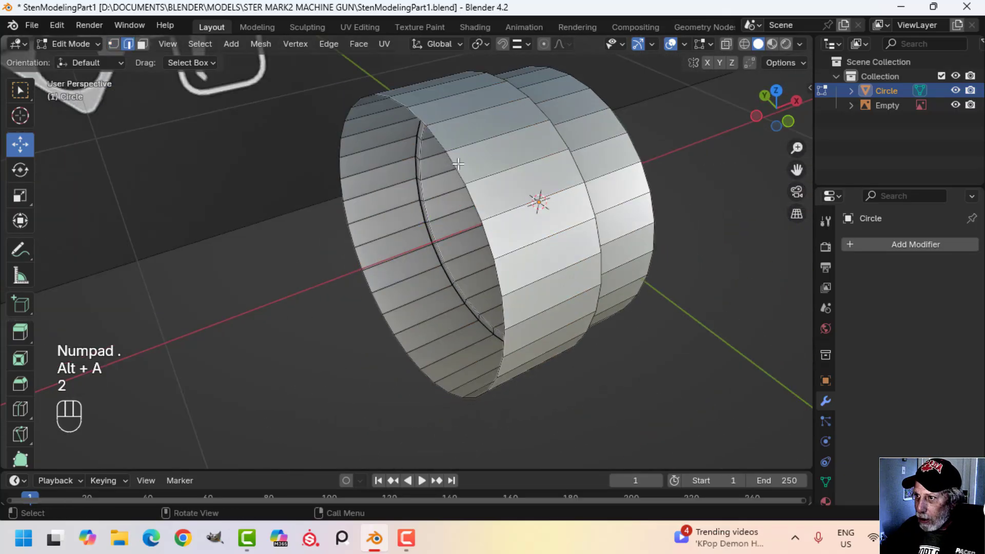
{"action": "left_click", "coordinate": [459, 164], "text": "alt"}
{"action": "key", "text": "f"}
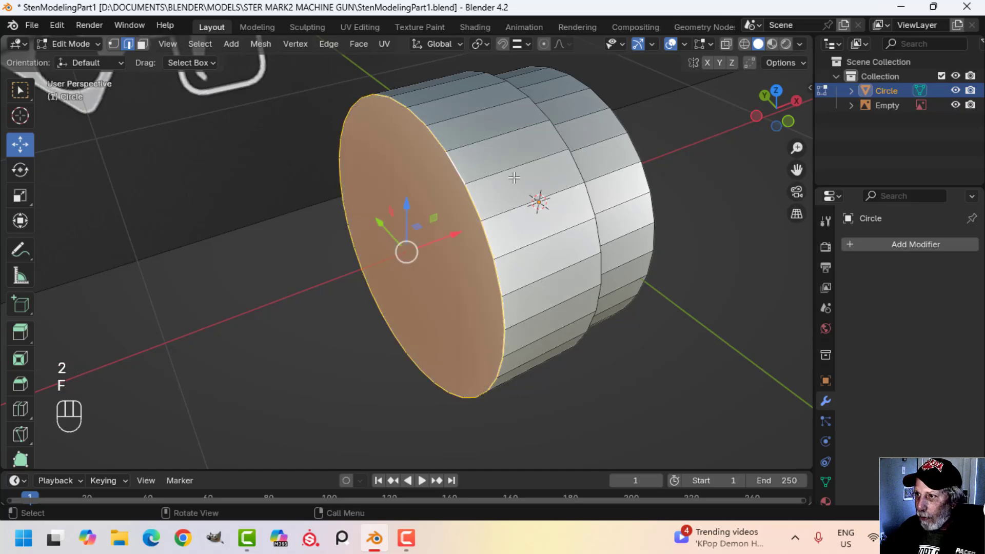
Step: Examine the round end cap in the rear view of the gun on the reference image
{"action": "scroll", "coordinate": [518, 176], "scroll_direction": "down", "scroll_amount": 8}
{"action": "scroll", "coordinate": [411, 150], "scroll_direction": "down", "scroll_amount": 3}
{"action": "middle_click_drag", "start_coordinate": [427, 180], "coordinate": [254, 243], "text": "shift"}
{"action": "middle_click_drag", "start_coordinate": [409, 137], "coordinate": [362, 213], "text": "shift"}
{"action": "scroll", "coordinate": [359, 211], "scroll_direction": "up", "scroll_amount": 4}
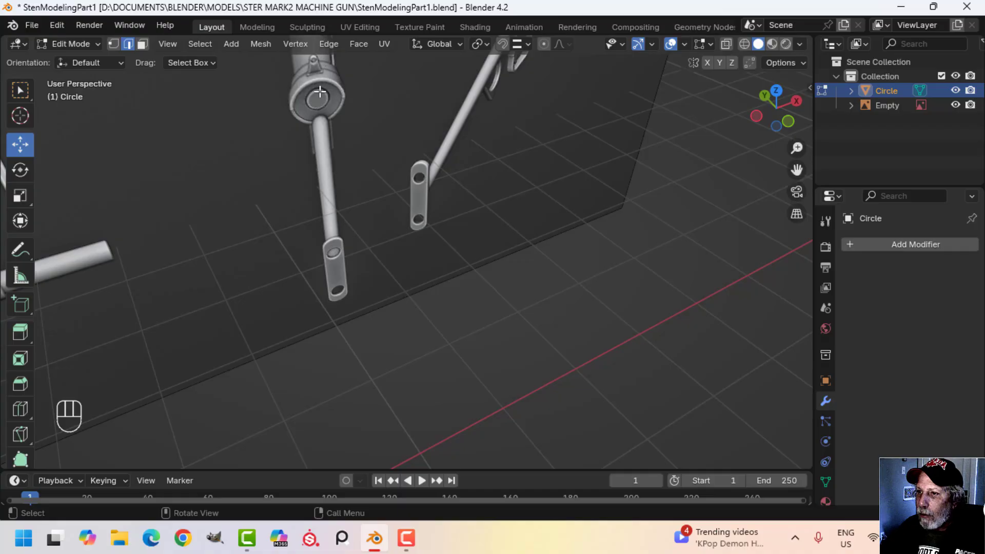
{"action": "scroll", "coordinate": [262, 272], "scroll_direction": "down", "scroll_amount": 3}
{"action": "middle_click_drag", "start_coordinate": [262, 273], "coordinate": [424, 276], "text": "shift"}
{"action": "key", "text": "KP_Decimal"}
{"action": "scroll", "coordinate": [496, 260], "scroll_direction": "down", "scroll_amount": 3}
{"action": "scroll", "coordinate": [451, 214], "scroll_direction": "up", "scroll_amount": 4}
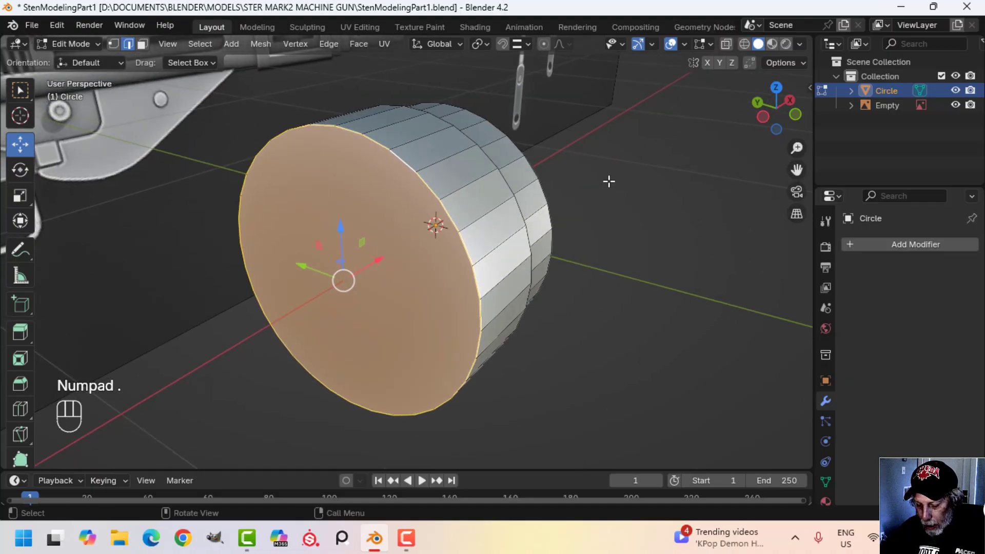
Step: Inset the end cap face by about 0.191 m and inset the resulting disc by a further 0.015 m
{"action": "key", "text": "i"}
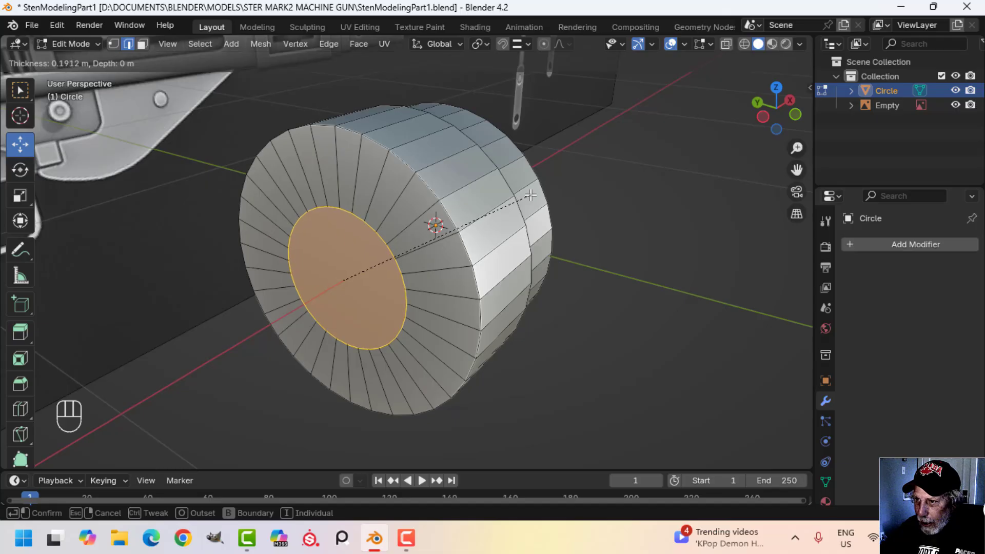
{"action": "left_click", "coordinate": [531, 195]}
{"action": "scroll", "coordinate": [530, 195], "scroll_direction": "up", "scroll_amount": 2}
{"action": "middle_click_drag", "start_coordinate": [501, 225], "coordinate": [568, 153], "text": "shift"}
{"action": "key", "text": "i"}
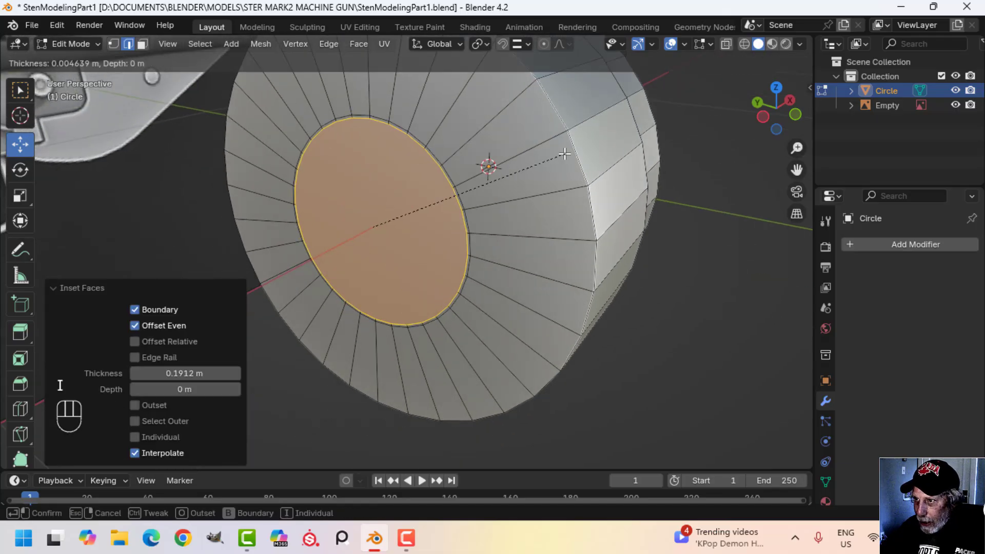
{"action": "left_click", "coordinate": [547, 157]}
{"action": "middle_click_drag", "start_coordinate": [508, 163], "coordinate": [469, 177], "text": "shift"}
Step: Extrude the inner disc slightly outward from the end cap and pull it back a little along X
{"action": "key", "text": "e"}
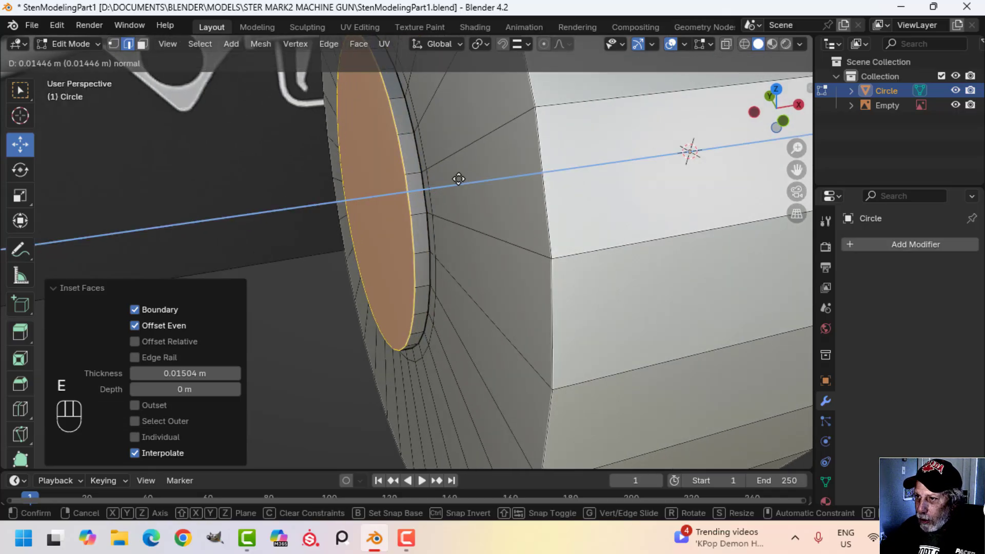
{"action": "left_click", "coordinate": [449, 182]}
{"action": "scroll", "coordinate": [447, 185], "scroll_direction": "up", "scroll_amount": 3}
{"action": "key", "text": "alt+a"}
{"action": "middle_click_drag", "start_coordinate": [441, 179], "coordinate": [465, 204], "text": "shift"}
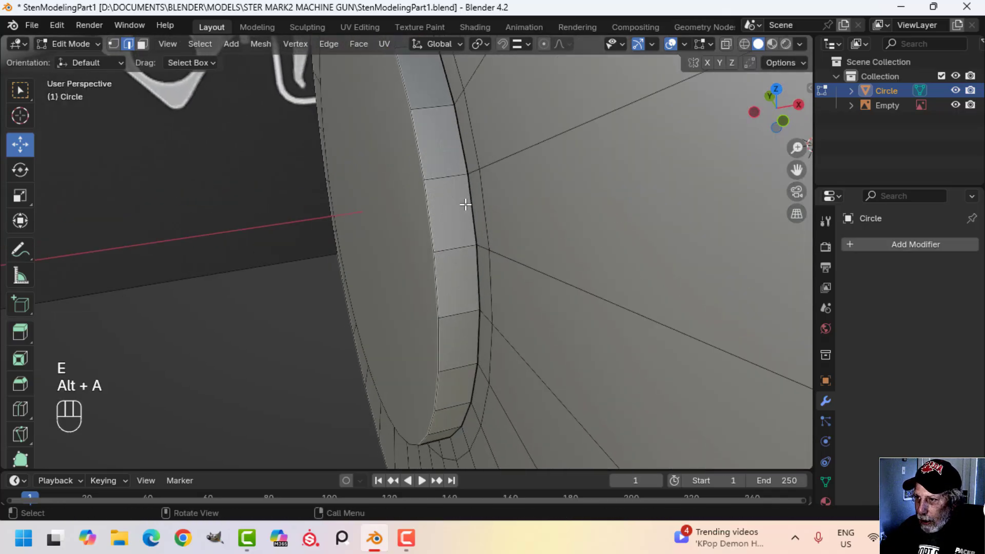
{"action": "key", "text": "ctrl+z"}
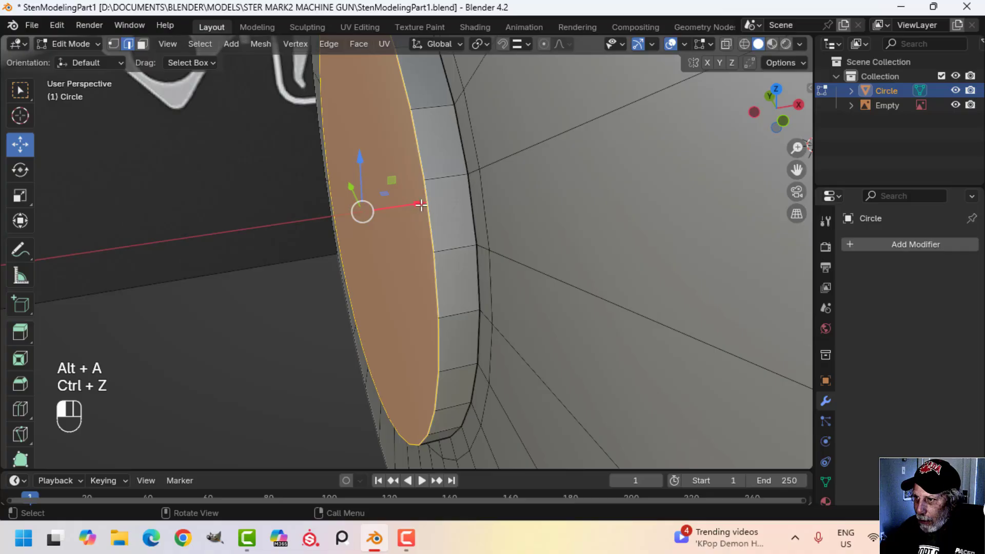
{"action": "left_click_drag", "start_coordinate": [421, 204], "coordinate": [480, 199]}
Step: Extrude the narrow face ring around the end cap's inner disc inward about 0.007 m to form a groove
{"action": "key", "text": "alt+a"}
{"action": "key", "text": "3"}
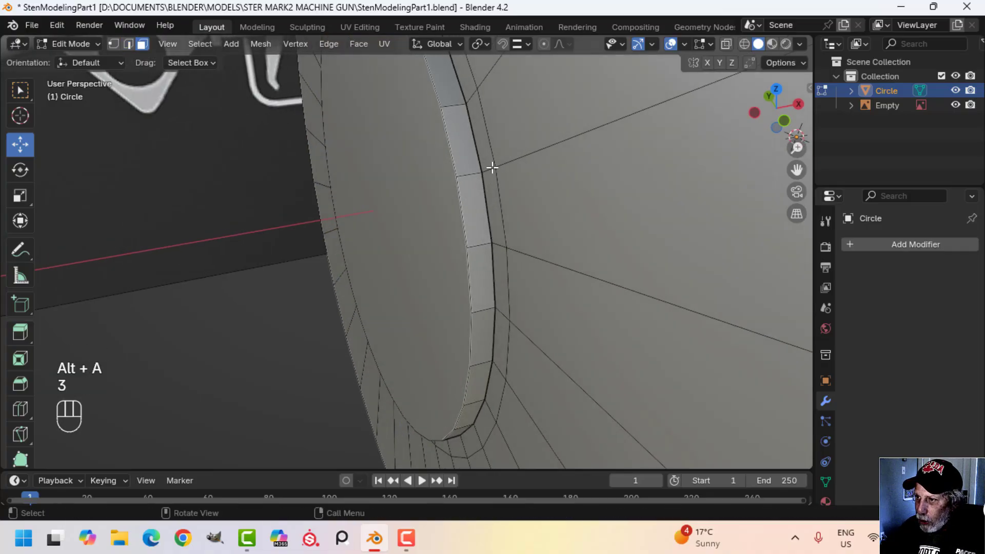
{"action": "left_click", "coordinate": [492, 167], "text": "alt"}
{"action": "middle_click_drag", "start_coordinate": [548, 198], "coordinate": [512, 220]}
{"action": "key", "text": "e"}
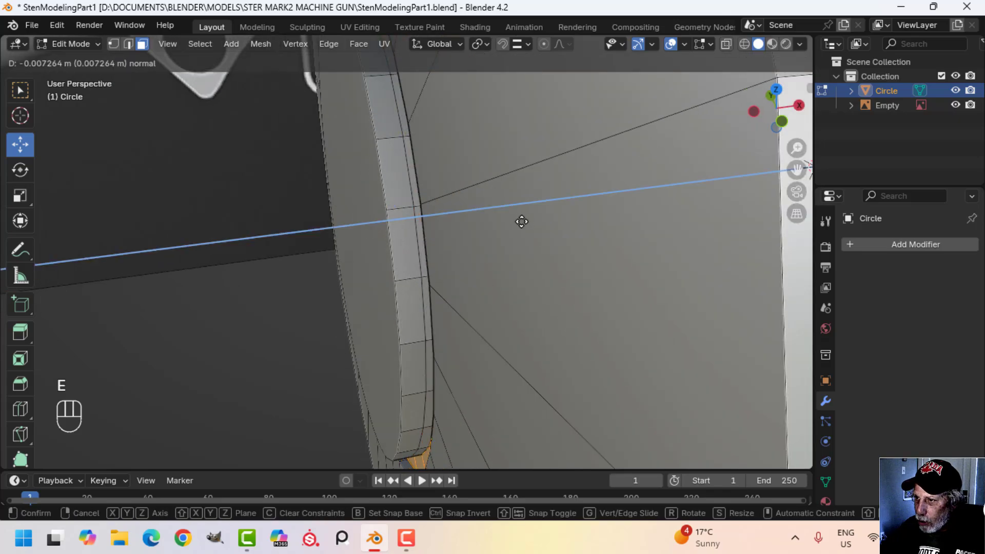
{"action": "left_click", "coordinate": [522, 222]}
{"action": "key", "text": "alt+a"}
{"action": "scroll", "coordinate": [505, 231], "scroll_direction": "up", "scroll_amount": 3}
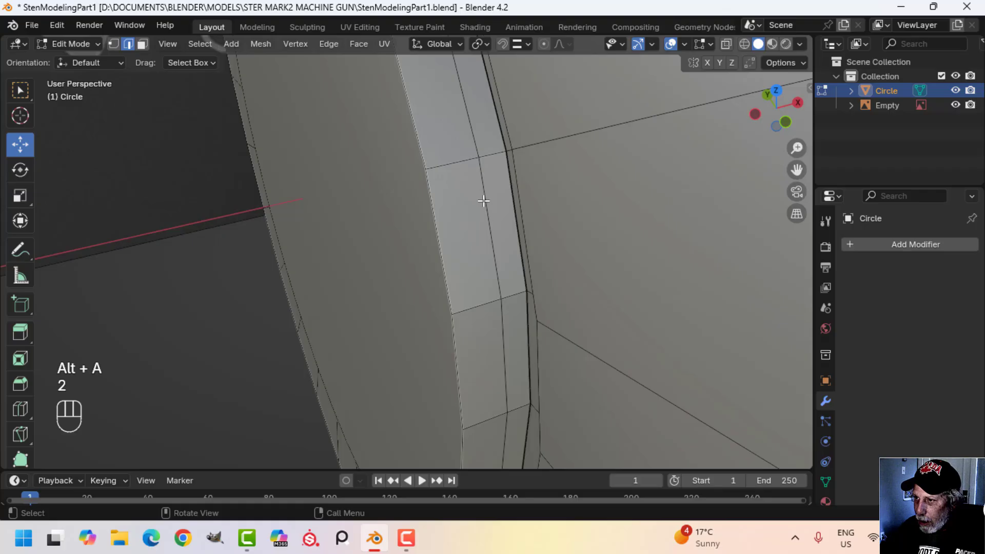
Step: Dissolve the extra edge loop running around the side wall of the inner disc
{"action": "left_click", "coordinate": [484, 201], "text": "alt"}
{"action": "middle_click_drag", "start_coordinate": [483, 201], "coordinate": [461, 255]}
{"action": "key", "text": "x"}
{"action": "left_click", "coordinate": [531, 291]}
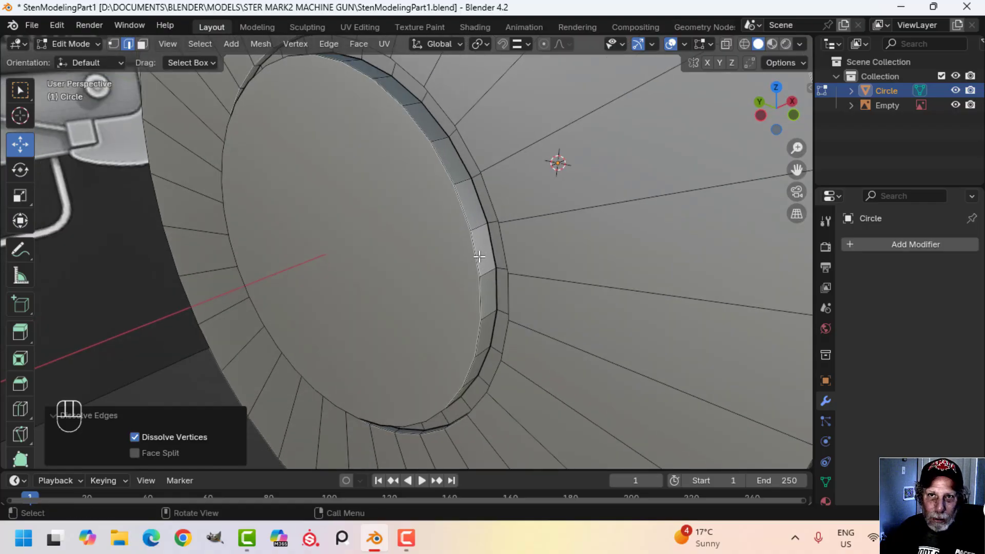
{"action": "scroll", "coordinate": [479, 256], "scroll_direction": "down", "scroll_amount": 1}
Step: Bevel the front edge of the inner disc by about 0.004 m with two segments
{"action": "key", "text": "3"}
{"action": "left_click", "coordinate": [387, 253]}
{"action": "scroll", "coordinate": [457, 246], "scroll_direction": "up", "scroll_amount": 2}
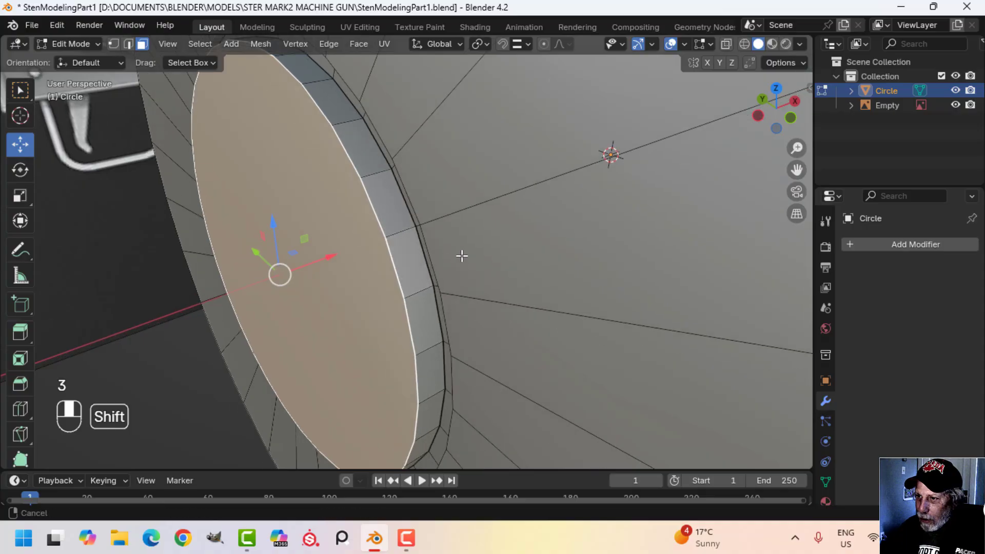
{"action": "key", "text": "ctrl+b"}
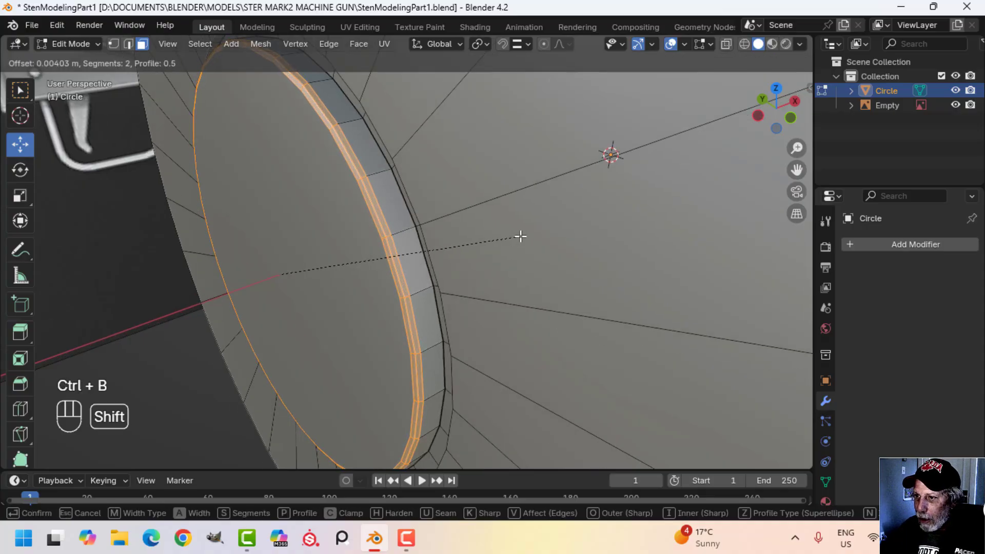
{"action": "scroll", "coordinate": [520, 236], "scroll_direction": "down", "scroll_amount": 1}
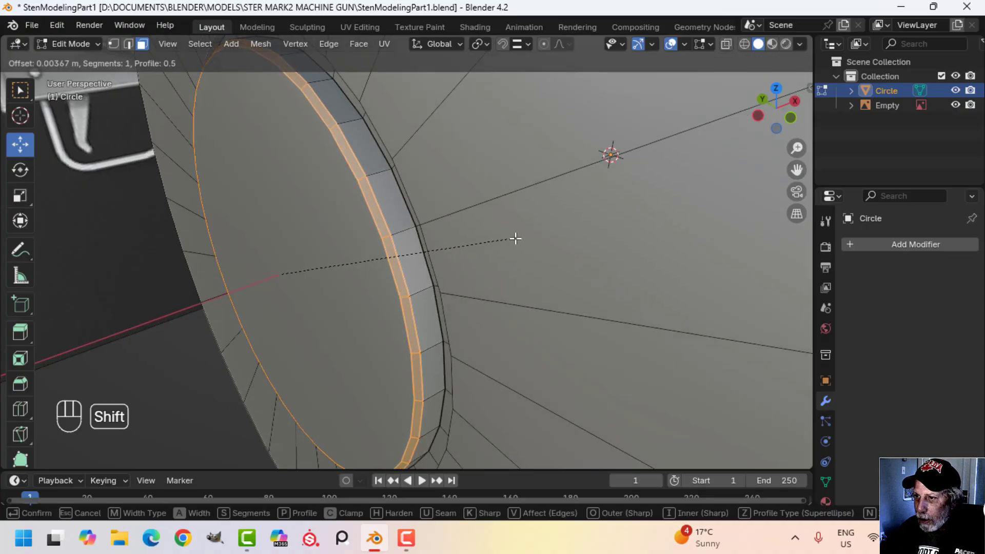
{"action": "scroll", "coordinate": [515, 239], "scroll_direction": "up", "scroll_amount": 1}
{"action": "left_click", "coordinate": [515, 238]}
Step: Bevel the outer edge loop of the groove around the disc by about 0.002 m with two segments
{"action": "mouse_move", "coordinate": [468, 229]}
{"action": "middle_mouse_down"}
{"action": "mouse_move", "coordinate": [497, 220]}
{"action": "mouse_move", "coordinate": [499, 233]}
{"action": "mouse_move", "coordinate": [482, 202]}
{"action": "mouse_move", "coordinate": [488, 229]}
{"action": "middle_mouse_up"}
{"action": "key", "text": "alt+a"}
{"action": "key", "text": "2"}
{"action": "left_click", "coordinate": [473, 184], "text": "alt+shift"}
{"action": "key", "text": "ctrl+b"}
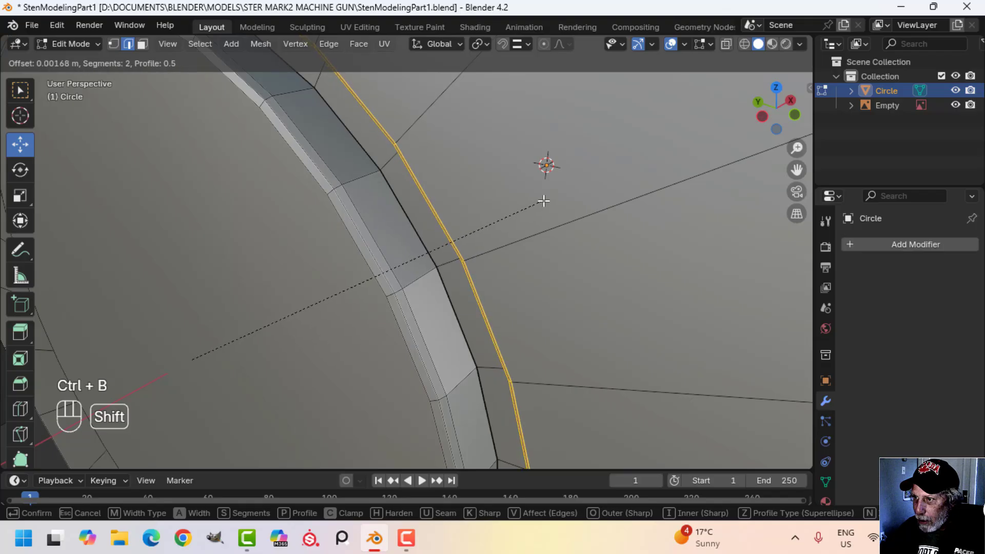
{"action": "left_click", "coordinate": [553, 199]}
{"action": "middle_click_drag", "start_coordinate": [552, 198], "coordinate": [466, 235]}
Step: Bevel the edge loop at the base of the inner disc by about 0.0013 m with two segments
{"action": "key", "text": "alt+a"}
{"action": "left_click", "coordinate": [416, 224], "text": "alt+shift"}
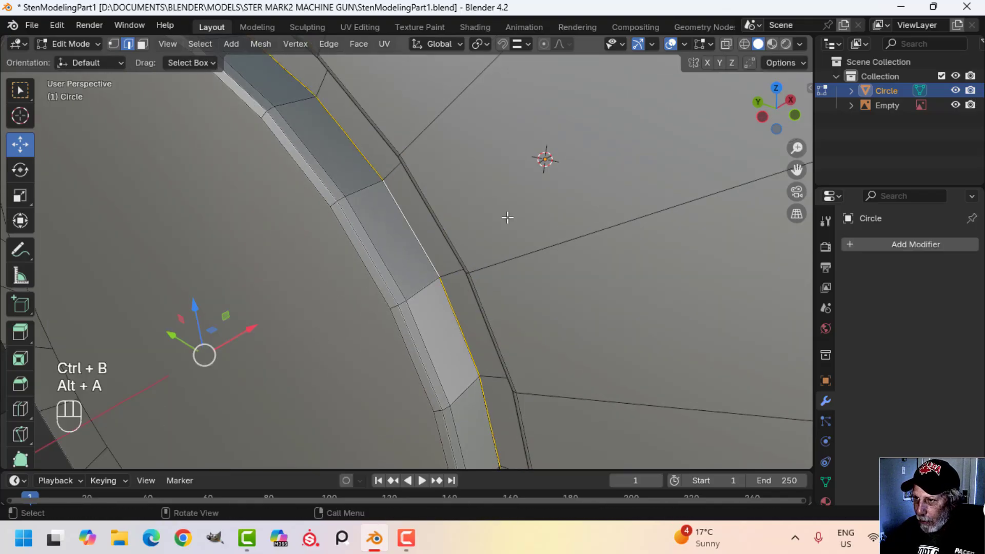
{"action": "key", "text": "ctrl+b"}
{"action": "left_click", "coordinate": [530, 202]}
{"action": "scroll", "coordinate": [513, 216], "scroll_direction": "down", "scroll_amount": 8}
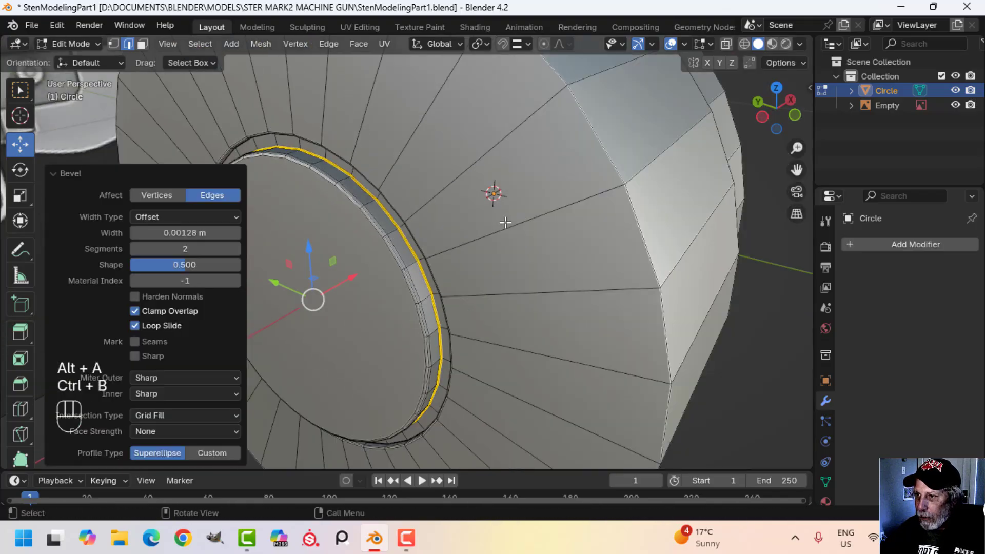
Step: Bevel the outer rim of the end cap by about 0.011 m with two segments
{"action": "key", "text": "alt+a"}
{"action": "scroll", "coordinate": [511, 227], "scroll_direction": "down", "scroll_amount": 3}
{"action": "left_click", "coordinate": [502, 213], "text": "alt+shift"}
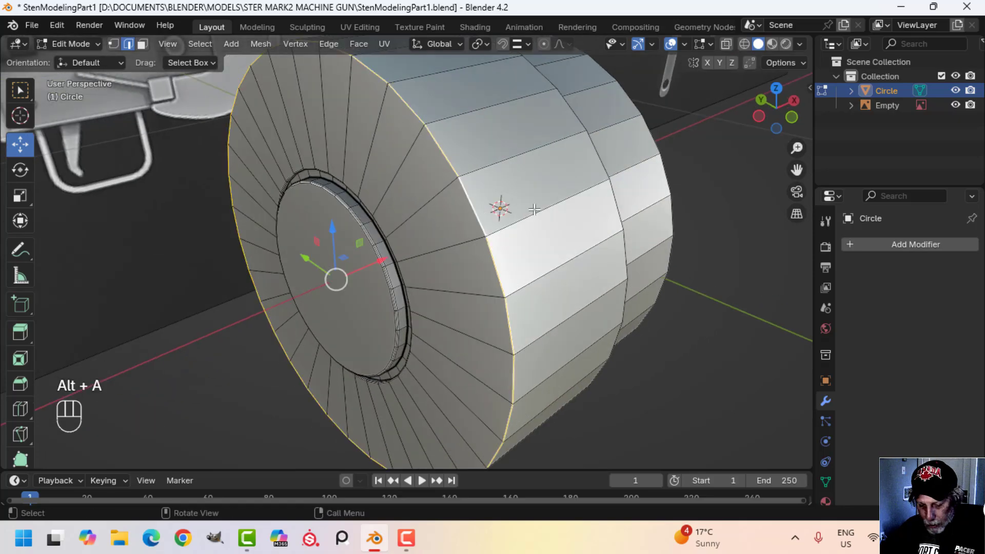
{"action": "key", "text": "ctrl+b"}
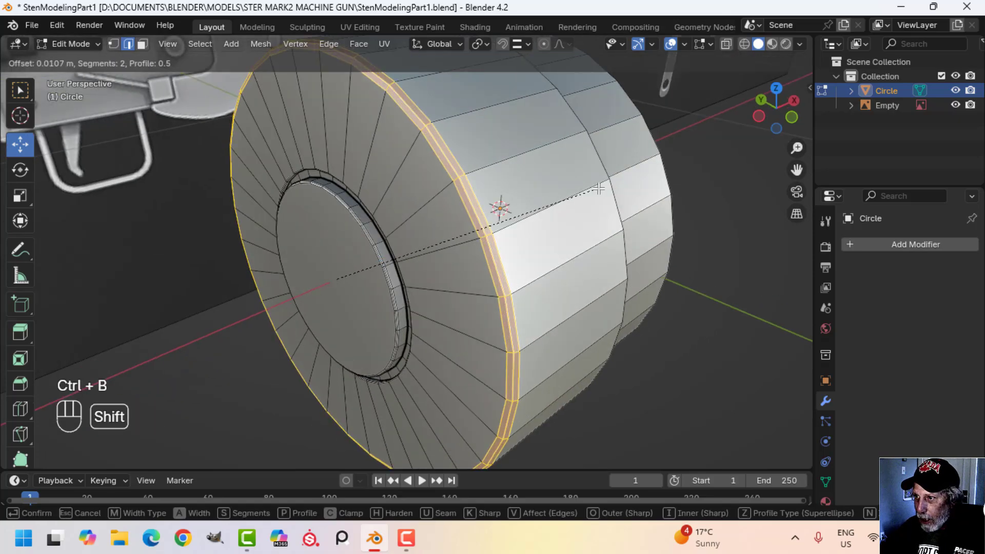
{"action": "left_click", "coordinate": [502, 205]}
{"action": "middle_click_drag", "start_coordinate": [502, 205], "coordinate": [468, 218]}
{"action": "scroll", "coordinate": [467, 217], "scroll_direction": "up", "scroll_amount": 4}
Step: Bevel both edge loops of the step between the two collar sections by about 0.005 m with two segments
{"action": "key", "text": "alt+a"}
{"action": "scroll", "coordinate": [468, 217], "scroll_direction": "down", "scroll_amount": 3}
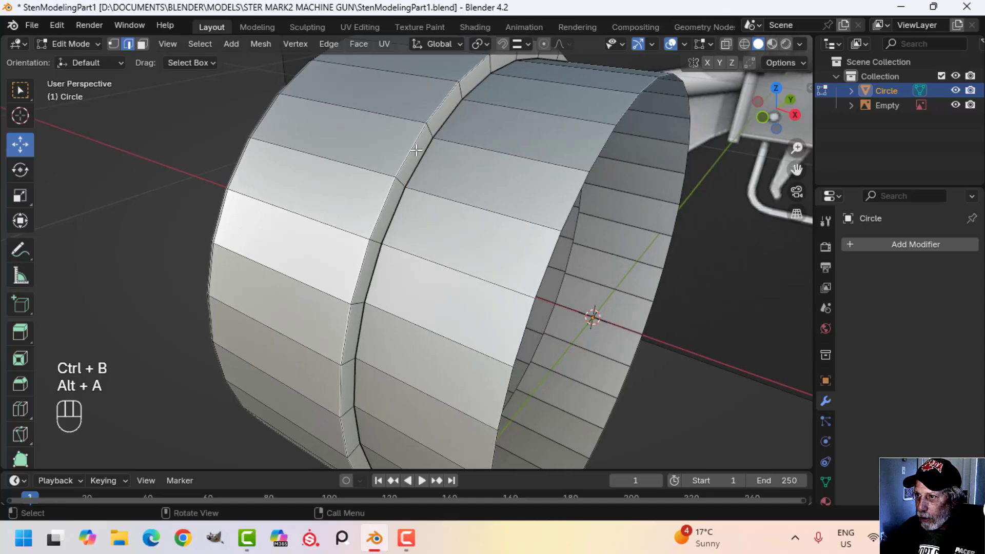
{"action": "left_click", "coordinate": [430, 149], "text": "alt+shift"}
{"action": "left_click", "coordinate": [481, 169], "text": "alt+shift"}
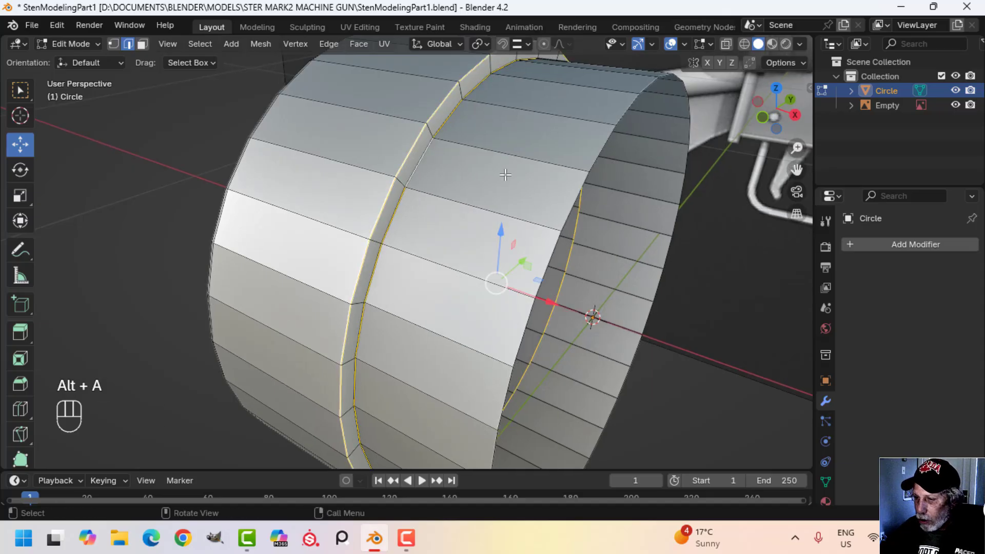
{"action": "key", "text": "ctrl+b"}
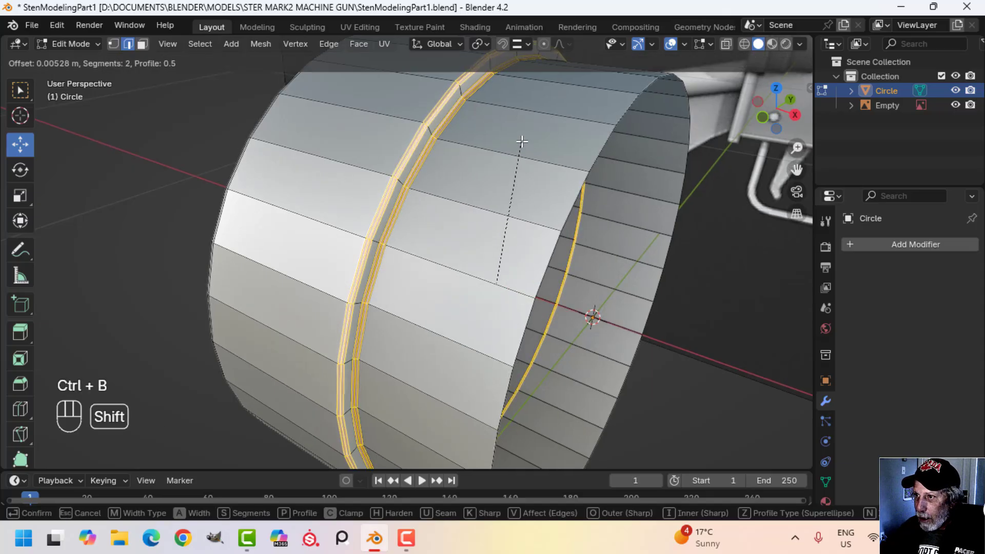
{"action": "left_click", "coordinate": [521, 140]}
Step: Extrude the collar's open front edge loop and scale it inward to form a flat rim
{"action": "key", "text": "alt+a"}
{"action": "left_click", "coordinate": [593, 318], "text": "alt"}
{"action": "scroll", "coordinate": [539, 292], "scroll_direction": "down", "scroll_amount": 3}
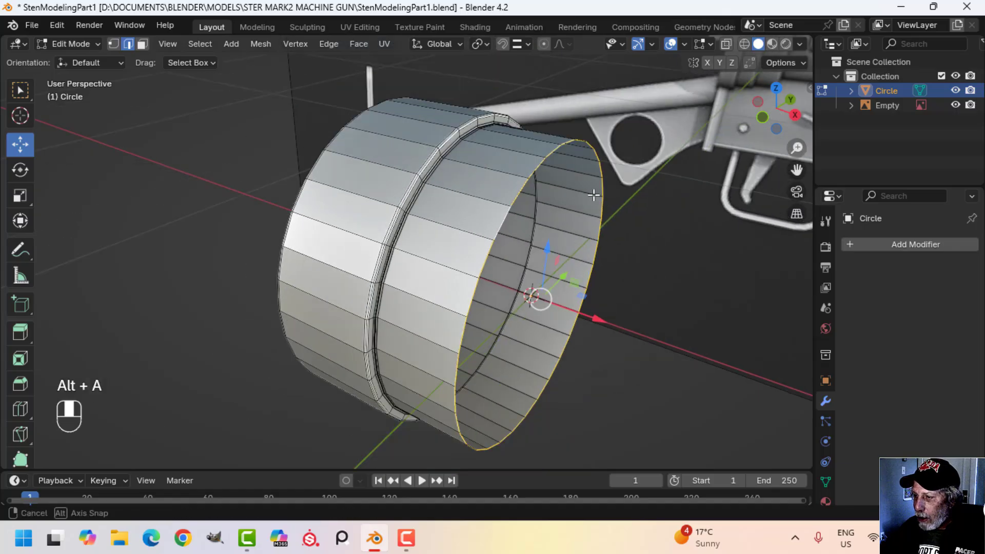
{"action": "key", "text": "e"}
{"action": "key", "text": "s"}
{"action": "left_click", "coordinate": [651, 172]}
{"action": "middle_click_drag", "start_coordinate": [650, 172], "coordinate": [521, 206]}
Step: Scale the inner edge loop of the front rim down to about 0.93 to widen the rim
{"action": "key", "text": "alt+a"}
{"action": "scroll", "coordinate": [600, 172], "scroll_direction": "down", "scroll_amount": 4}
{"action": "middle_click_drag", "start_coordinate": [600, 172], "coordinate": [473, 200]}
{"action": "scroll", "coordinate": [604, 82], "scroll_direction": "up", "scroll_amount": 2}
{"action": "scroll", "coordinate": [453, 185], "scroll_direction": "up", "scroll_amount": 2}
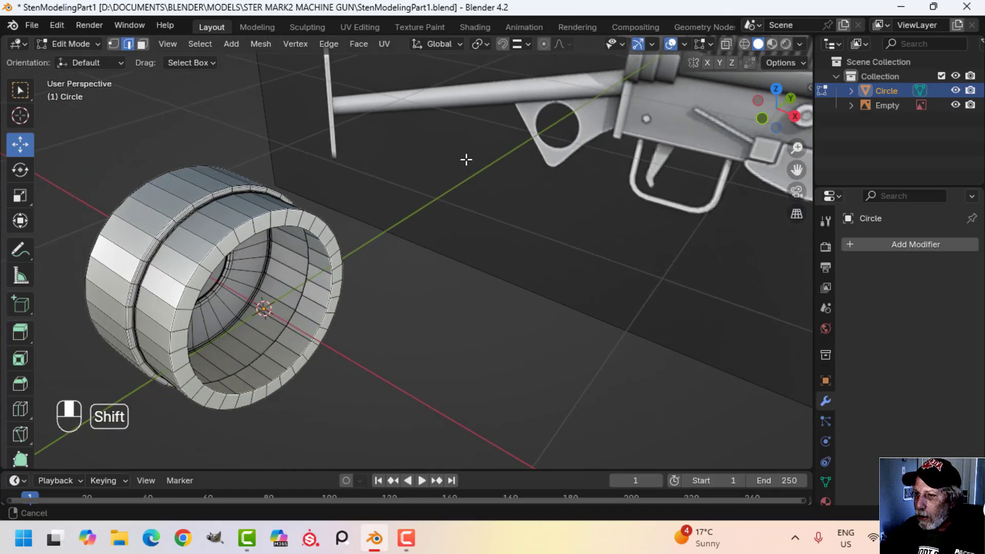
{"action": "left_click", "coordinate": [295, 227], "text": "alt+shift"}
{"action": "key", "text": "s"}
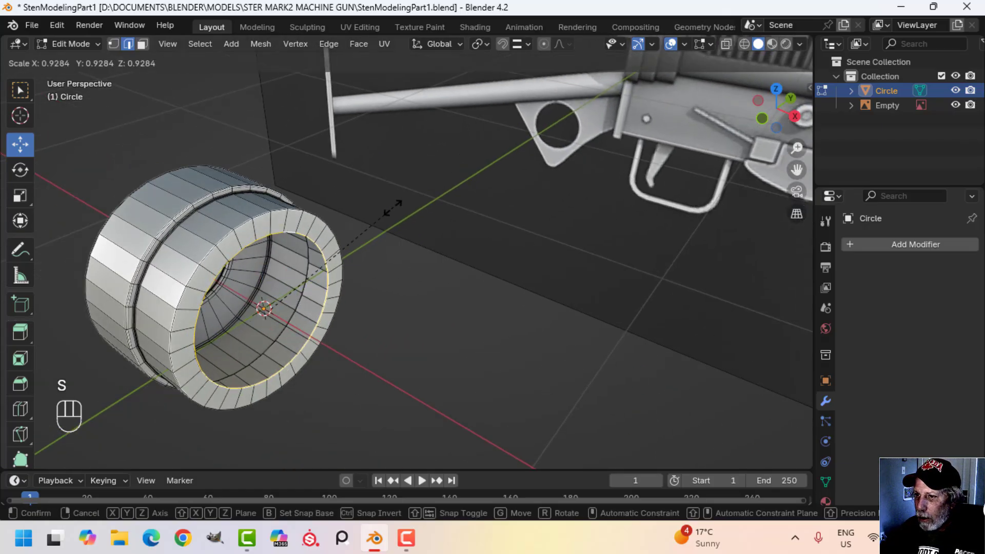
{"action": "left_click", "coordinate": [362, 233]}
Step: Bevel the outer edge loop of the front rim by about 0.009 m with two segments
{"action": "key", "text": "alt+a"}
{"action": "middle_click_drag", "start_coordinate": [362, 233], "coordinate": [618, 89], "text": "shift"}
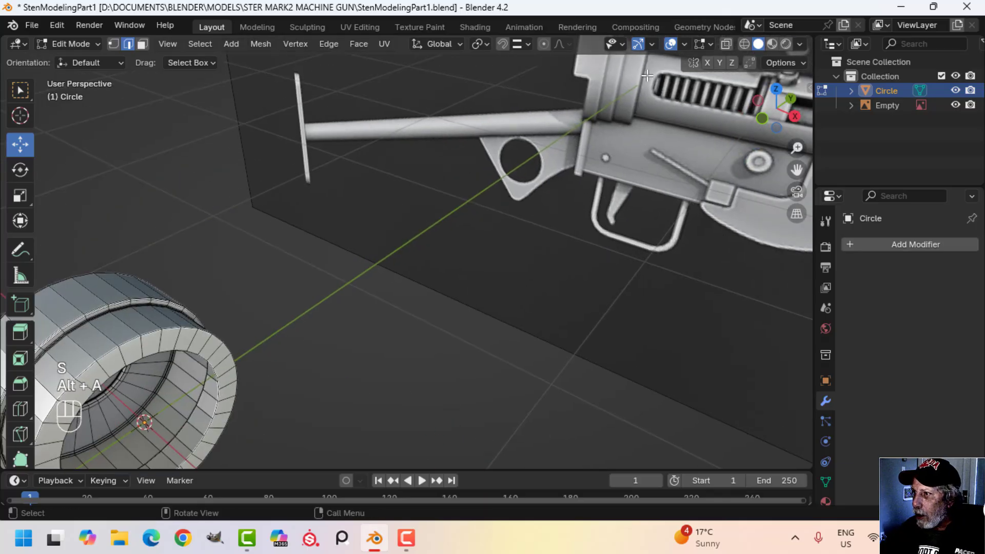
{"action": "scroll", "coordinate": [370, 263], "scroll_direction": "down", "scroll_amount": 2}
{"action": "middle_click_drag", "start_coordinate": [277, 313], "coordinate": [369, 267], "text": "shift"}
{"action": "scroll", "coordinate": [370, 266], "scroll_direction": "up", "scroll_amount": 3}
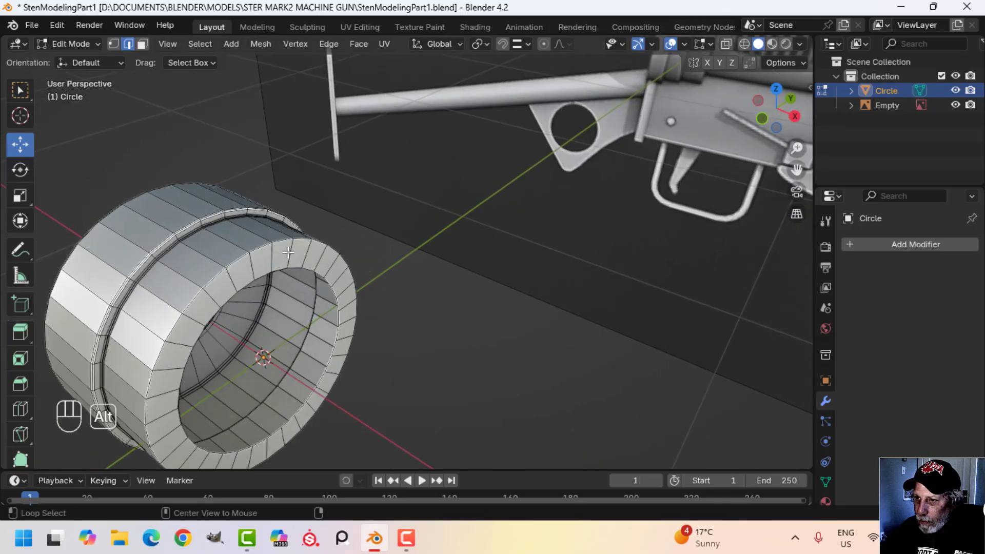
{"action": "left_click", "coordinate": [284, 243], "text": "alt+shift"}
{"action": "key", "text": "ctrl+b"}
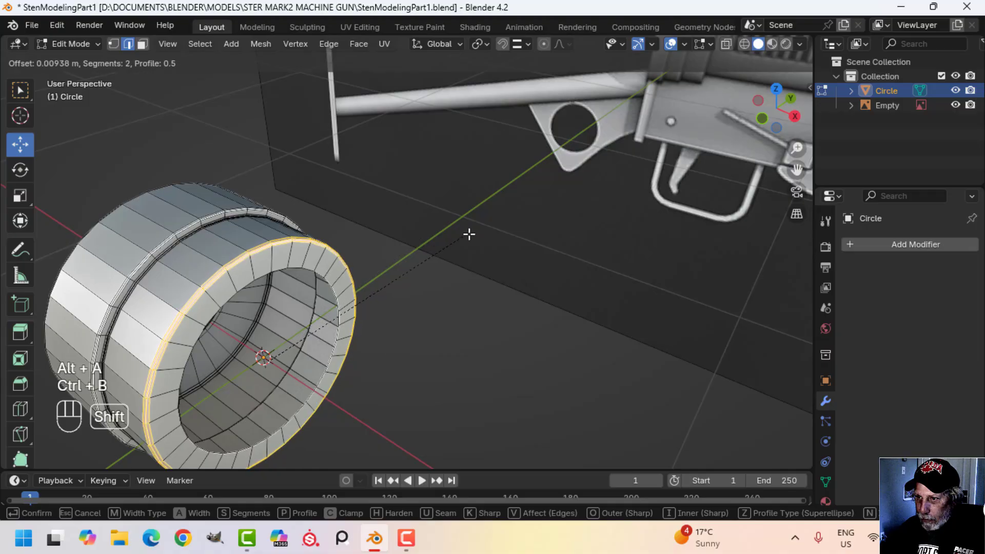
{"action": "left_click", "coordinate": [480, 232], "text": "shift"}
Step: Recalculate the normals of the whole collar mesh and return to Object Mode
{"action": "key", "text": "a"}
{"action": "middle_click_drag", "start_coordinate": [433, 237], "coordinate": [437, 305]}
{"action": "key", "text": "alt+n"}
{"action": "left_click", "coordinate": [439, 248]}
{"action": "key", "text": "Tab"}
Step: Shade the collar object smooth and check the shading on the end cap
{"action": "scroll", "coordinate": [426, 287], "scroll_direction": "up", "scroll_amount": 3}
{"action": "key", "text": "alt+a"}
{"action": "scroll", "coordinate": [431, 310], "scroll_direction": "up", "scroll_amount": 4}
{"action": "left_click", "coordinate": [429, 310]}
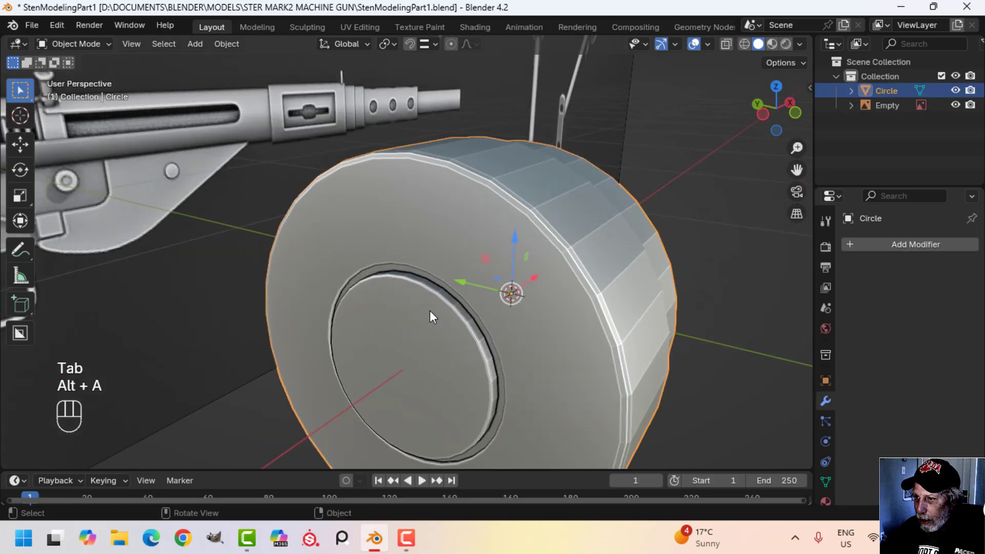
{"action": "right_click", "coordinate": [429, 310]}
{"action": "left_click", "coordinate": [383, 235]}
{"action": "key", "text": "alt+a"}
{"action": "scroll", "coordinate": [430, 309], "scroll_direction": "down", "scroll_amount": 3}
{"action": "middle_click_drag", "start_coordinate": [430, 309], "coordinate": [453, 293]}
{"action": "scroll", "coordinate": [460, 281], "scroll_direction": "up", "scroll_amount": 4}
{"action": "scroll", "coordinate": [459, 288], "scroll_direction": "down", "scroll_amount": 4}
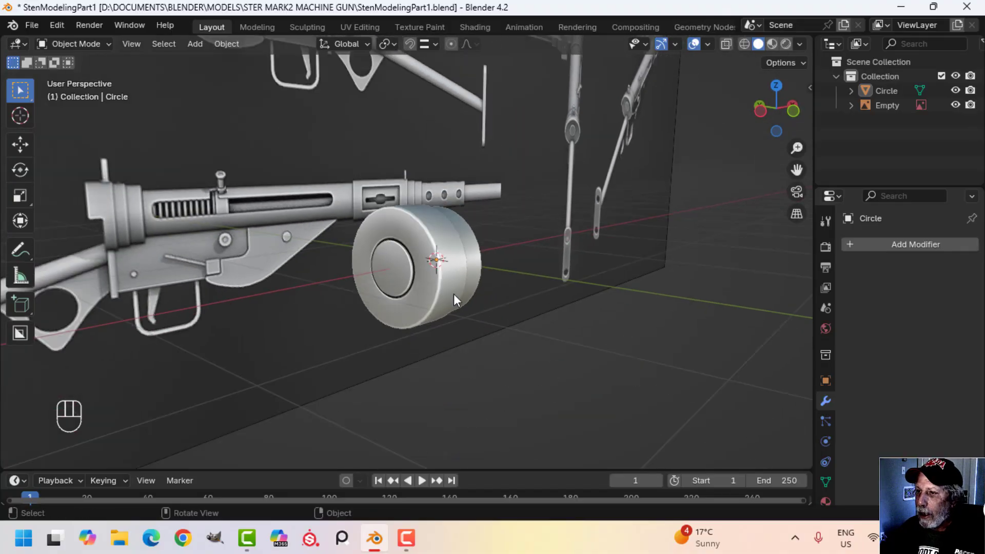
Step: Duplicate the edge loop at the step between the collar sections and move the copy about -0.386 m along X
{"action": "middle_click_drag", "start_coordinate": [530, 250], "coordinate": [401, 281]}
{"action": "middle_click_drag", "start_coordinate": [389, 177], "coordinate": [392, 257], "text": "shift"}
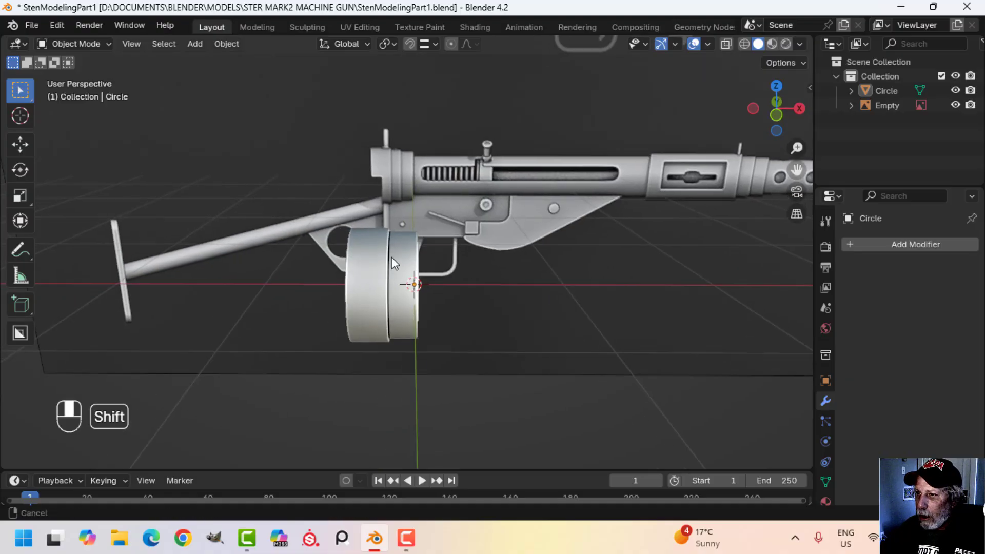
{"action": "scroll", "coordinate": [420, 291], "scroll_direction": "up", "scroll_amount": 3}
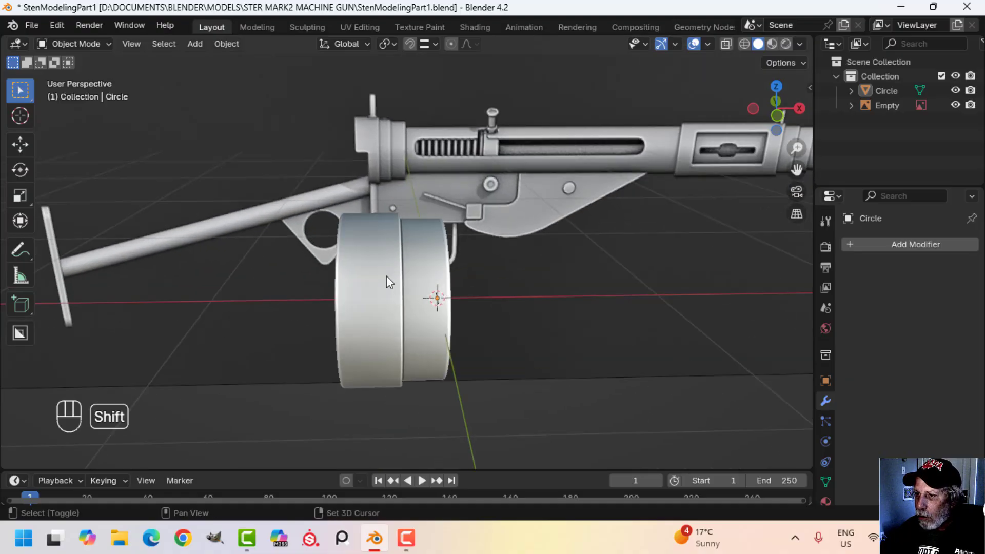
{"action": "key", "text": "Tab"}
{"action": "scroll", "coordinate": [390, 285], "scroll_direction": "up", "scroll_amount": 2}
{"action": "key", "text": "alt+a"}
{"action": "middle_click_drag", "start_coordinate": [391, 287], "coordinate": [419, 299]}
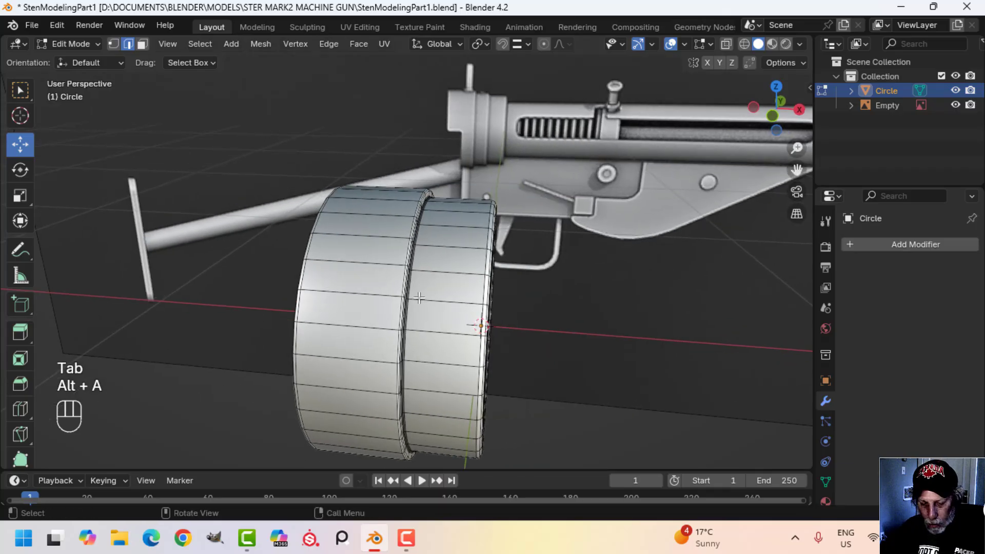
{"action": "left_click", "coordinate": [405, 248], "text": "alt+shift"}
{"action": "scroll", "coordinate": [421, 277], "scroll_direction": "down", "scroll_amount": 3}
{"action": "middle_click_drag", "start_coordinate": [431, 287], "coordinate": [489, 280]}
{"action": "key", "text": "shift+d"}
{"action": "right_click", "coordinate": [489, 279]}
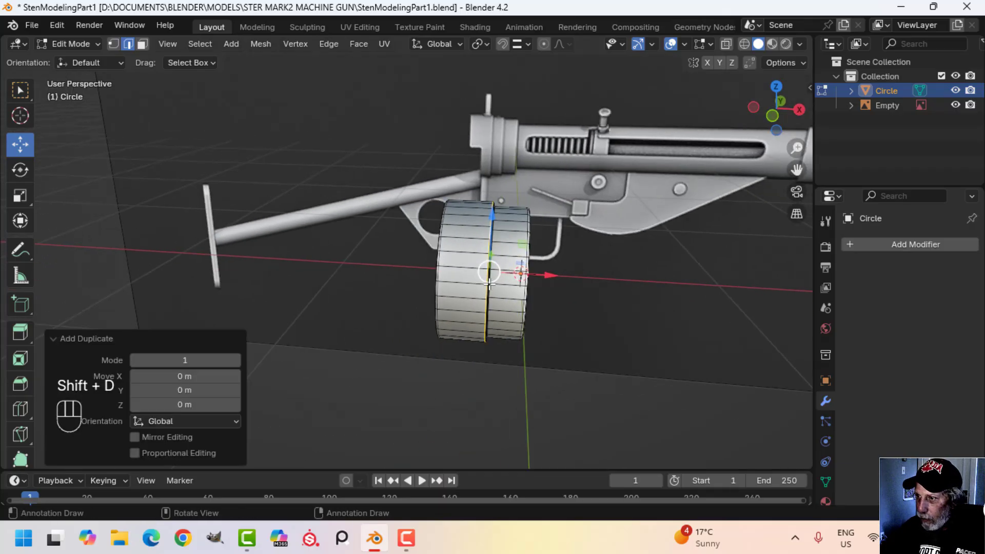
{"action": "left_click_drag", "start_coordinate": [548, 275], "coordinate": [480, 271]}
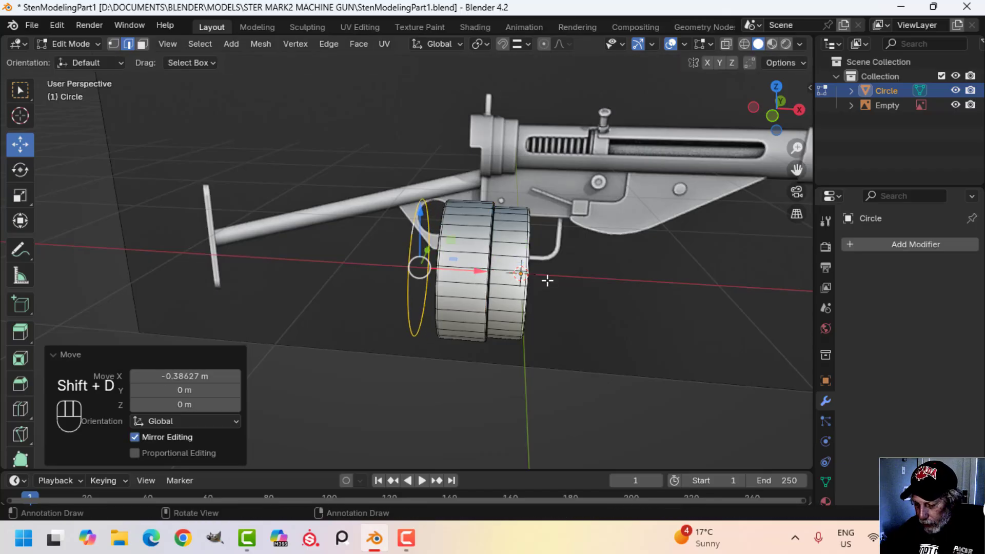
Step: Separate the duplicated edge loop into its own object and return to Object Mode
{"action": "key", "text": "p"}
{"action": "left_click", "coordinate": [547, 280]}
{"action": "key", "text": "Tab"}
{"action": "left_click", "coordinate": [464, 257]}
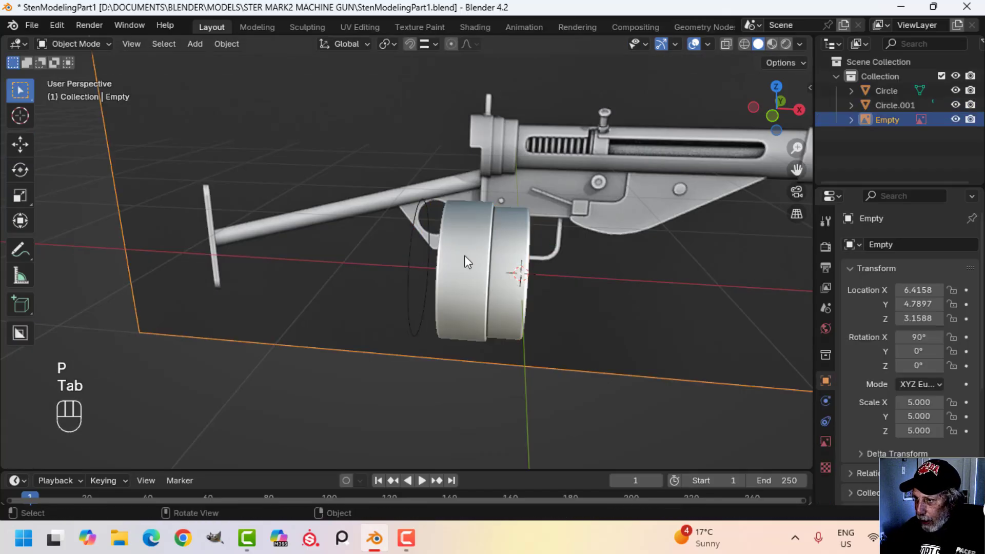
Step: In front view, move all of the separated ring's geometry about 0.234 m along X onto the collar's wider section
{"action": "left_click", "coordinate": [414, 221]}
{"action": "key", "text": "KP_1"}
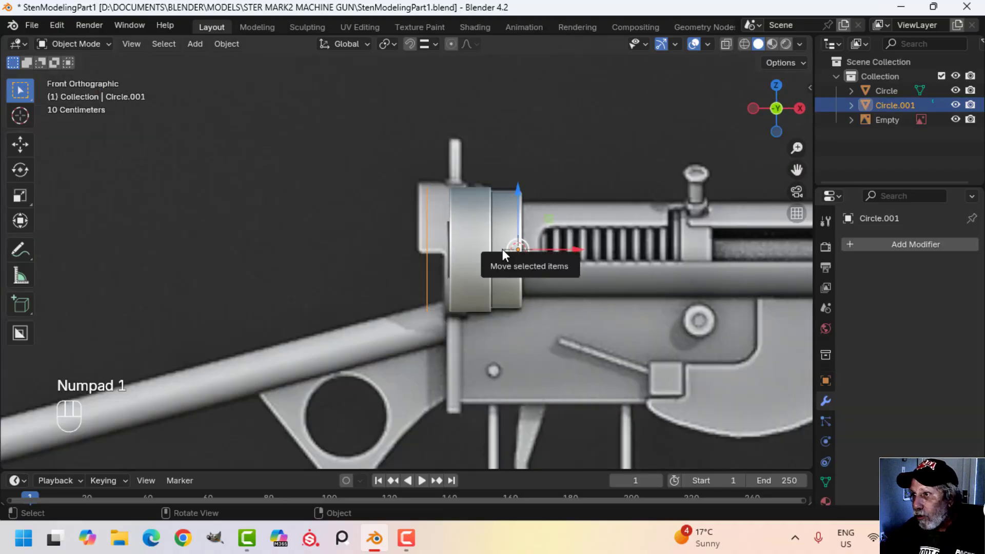
{"action": "scroll", "coordinate": [449, 244], "scroll_direction": "up", "scroll_amount": 2}
{"action": "scroll", "coordinate": [474, 235], "scroll_direction": "down", "scroll_amount": 2}
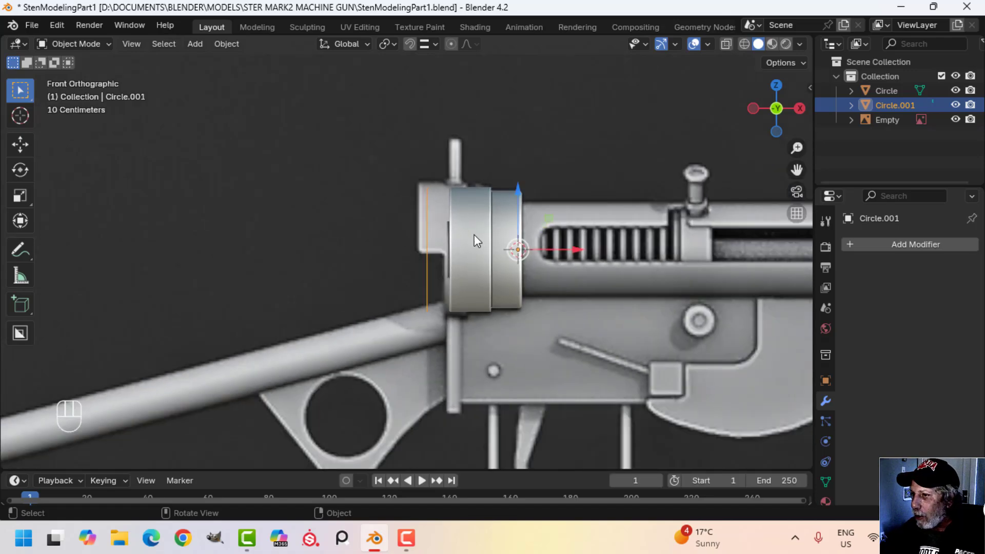
{"action": "scroll", "coordinate": [479, 242], "scroll_direction": "up", "scroll_amount": 2}
{"action": "key", "text": "Tab"}
{"action": "key", "text": "a"}
{"action": "middle_click_drag", "start_coordinate": [479, 242], "coordinate": [467, 237], "text": "shift"}
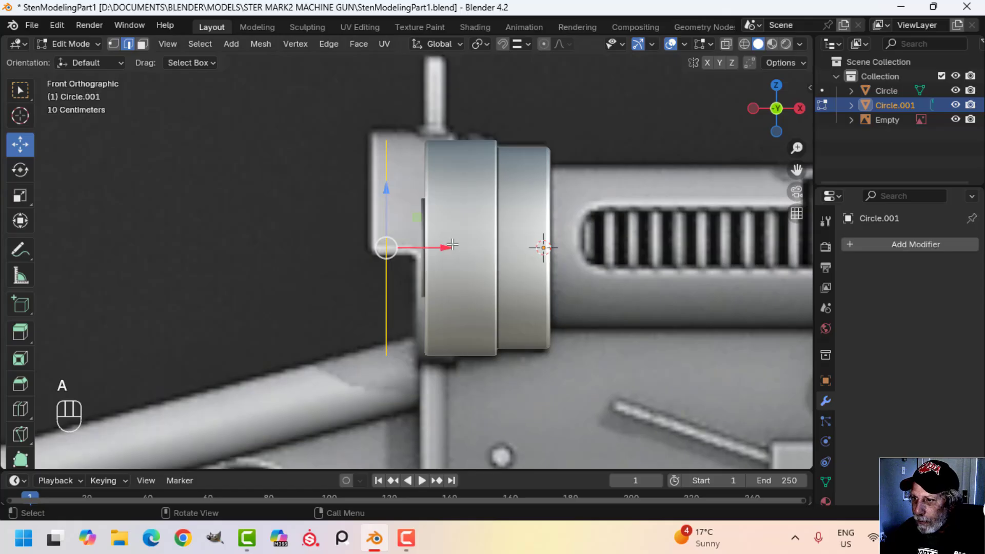
{"action": "left_click_drag", "start_coordinate": [445, 247], "coordinate": [513, 245]}
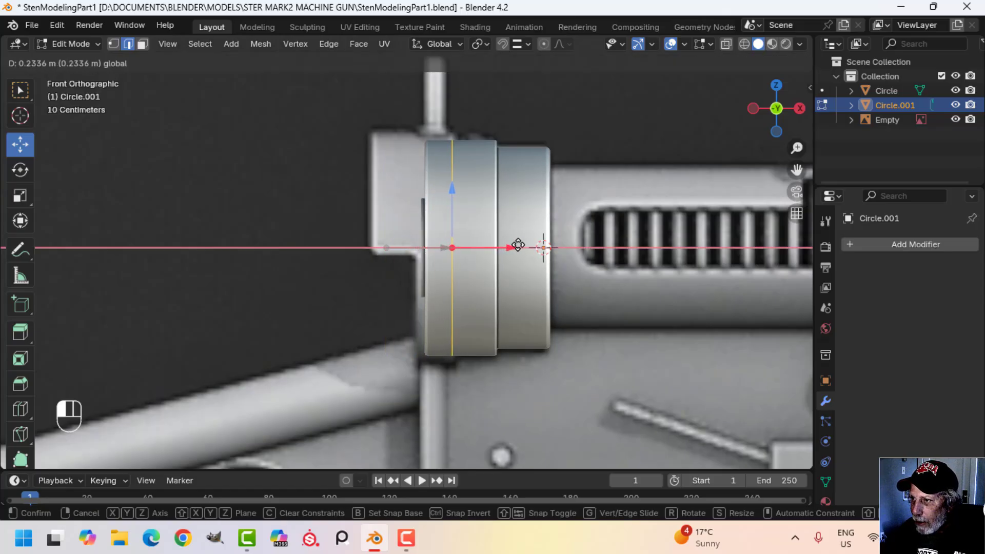
{"action": "left_click_drag", "start_coordinate": [519, 245], "coordinate": [519, 245]}
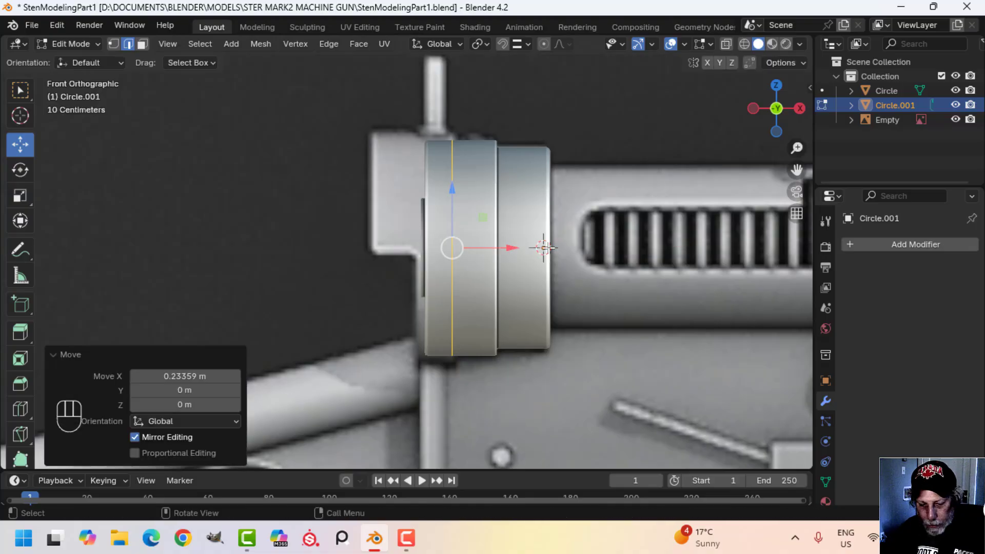
Step: Scale the ring's vertices up by about 1.053 so it sits just outside the collar
{"action": "key", "text": "1"}
{"action": "scroll", "coordinate": [513, 247], "scroll_direction": "up", "scroll_amount": 3}
{"action": "middle_click_drag", "start_coordinate": [512, 248], "coordinate": [468, 269], "text": "shift"}
{"action": "left_click_drag", "start_coordinate": [468, 270], "coordinate": [471, 268]}
{"action": "key", "text": "s"}
{"action": "left_click", "coordinate": [543, 269]}
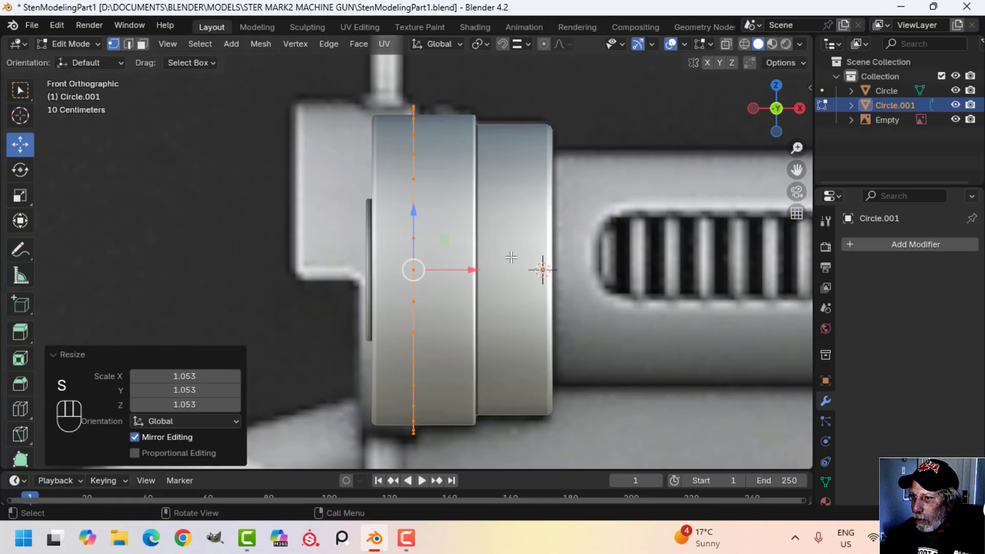
Step: Extrude the ring's edge loop backwards along X until it reaches just past the collar's rear face
{"action": "middle_click_drag", "start_coordinate": [539, 271], "coordinate": [562, 258], "text": "shift"}
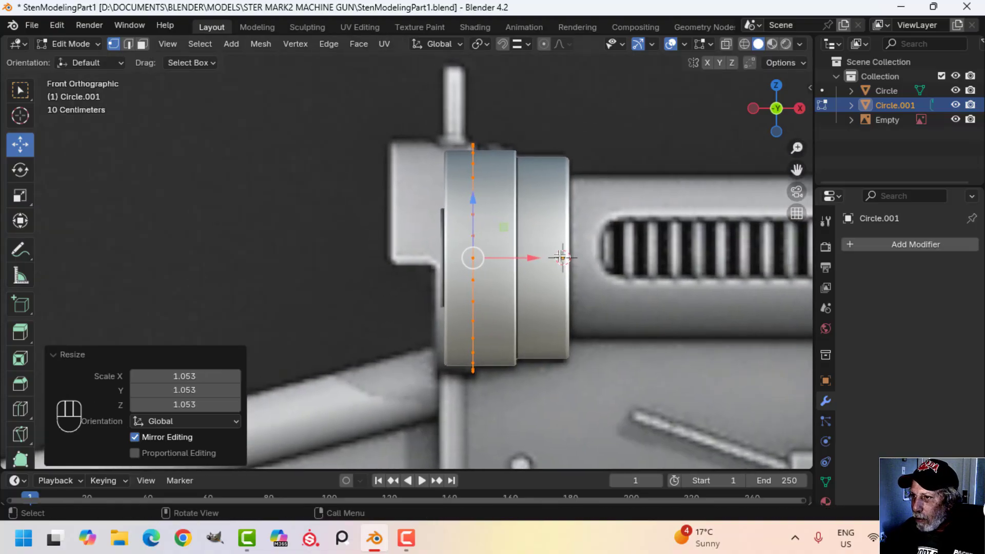
{"action": "key", "text": "e"}
{"action": "right_click", "coordinate": [519, 255]}
{"action": "left_click_drag", "start_coordinate": [532, 257], "coordinate": [487, 257]}
Step: In wireframe shading, select the upper half of the ring's rear vertices and extrude them about -0.159 m along X
{"action": "key", "text": "z"}
{"action": "left_click", "coordinate": [503, 241]}
{"action": "key", "text": "alt+a"}
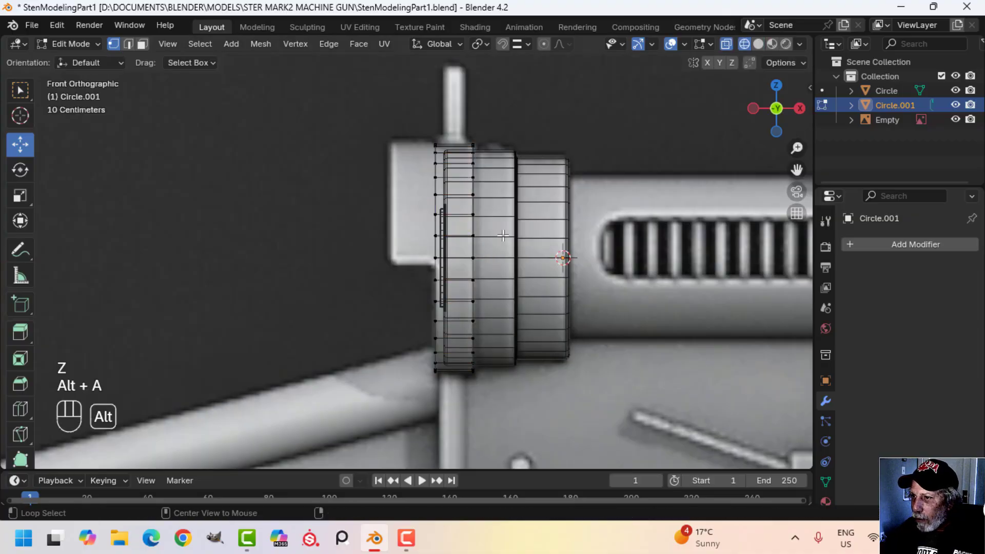
{"action": "key", "text": "b"}
{"action": "left_click_drag", "start_coordinate": [387, 101], "coordinate": [456, 271]}
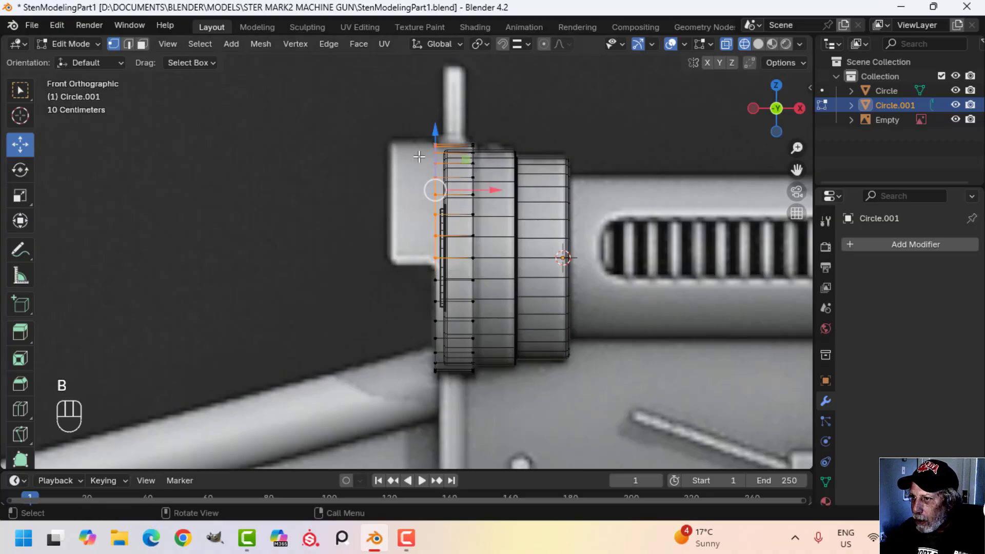
{"action": "key", "text": "e"}
{"action": "left_click", "coordinate": [516, 222]}
{"action": "left_click_drag", "start_coordinate": [494, 197], "coordinate": [472, 201]}
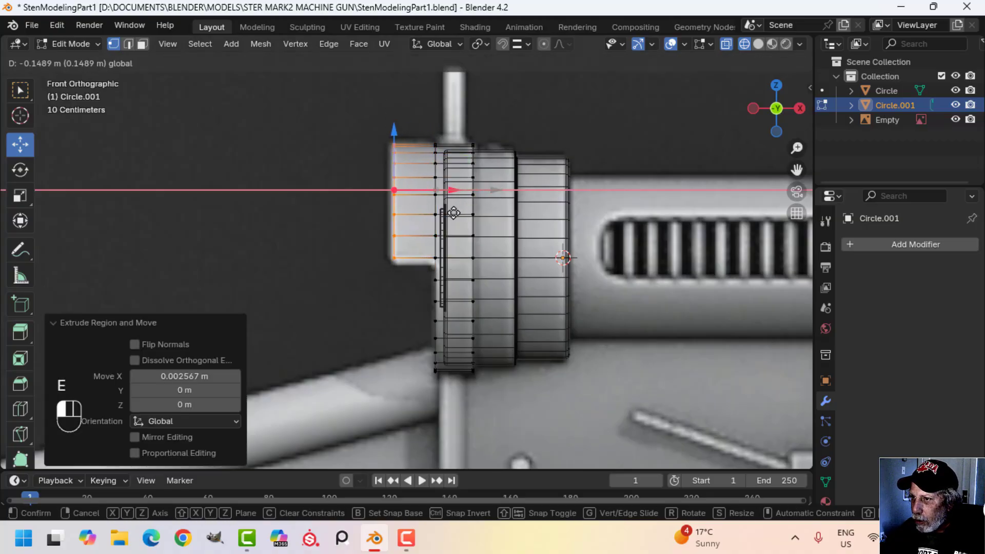
{"action": "left_click", "coordinate": [451, 213]}
Step: Return to solid shading and recalculate the normals of the whole ring mesh
{"action": "key", "text": "z"}
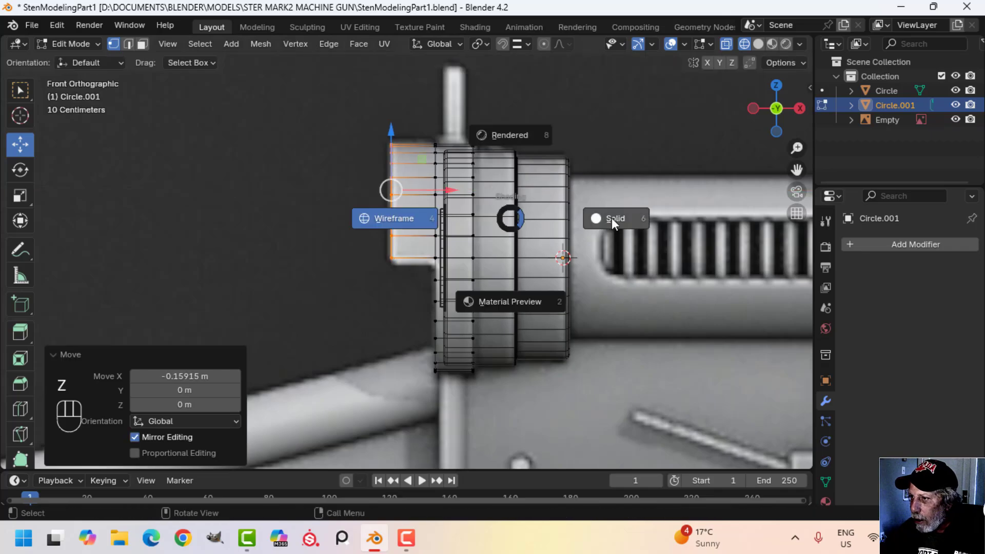
{"action": "left_click", "coordinate": [594, 221]}
{"action": "mouse_move", "coordinate": [593, 221]}
{"action": "middle_mouse_down"}
{"action": "mouse_move", "coordinate": [496, 313]}
{"action": "mouse_move", "coordinate": [562, 224]}
{"action": "mouse_move", "coordinate": [587, 257]}
{"action": "mouse_move", "coordinate": [568, 194]}
{"action": "mouse_move", "coordinate": [519, 200]}
{"action": "mouse_move", "coordinate": [501, 215]}
{"action": "mouse_move", "coordinate": [488, 265]}
{"action": "mouse_move", "coordinate": [506, 248]}
{"action": "mouse_move", "coordinate": [475, 262]}
{"action": "mouse_move", "coordinate": [574, 168]}
{"action": "mouse_move", "coordinate": [528, 236]}
{"action": "mouse_move", "coordinate": [528, 267]}
{"action": "mouse_move", "coordinate": [543, 267]}
{"action": "mouse_move", "coordinate": [563, 236]}
{"action": "mouse_move", "coordinate": [530, 239]}
{"action": "mouse_move", "coordinate": [585, 210]}
{"action": "middle_mouse_up"}
{"action": "key", "text": "a"}
{"action": "key", "text": "alt+a"}
{"action": "key", "text": "a"}
{"action": "key", "text": "alt+n"}
{"action": "left_click", "coordinate": [502, 215]}
Step: Extrude all the ring's faces in place and use Shrink/Fatten to give the ring wall thickness
{"action": "scroll", "coordinate": [488, 265], "scroll_direction": "up", "scroll_amount": 2}
{"action": "key", "text": "3"}
{"action": "scroll", "coordinate": [536, 271], "scroll_direction": "down", "scroll_amount": 2}
{"action": "key", "text": "e"}
{"action": "right_click", "coordinate": [585, 211]}
{"action": "key", "text": "alt+s"}
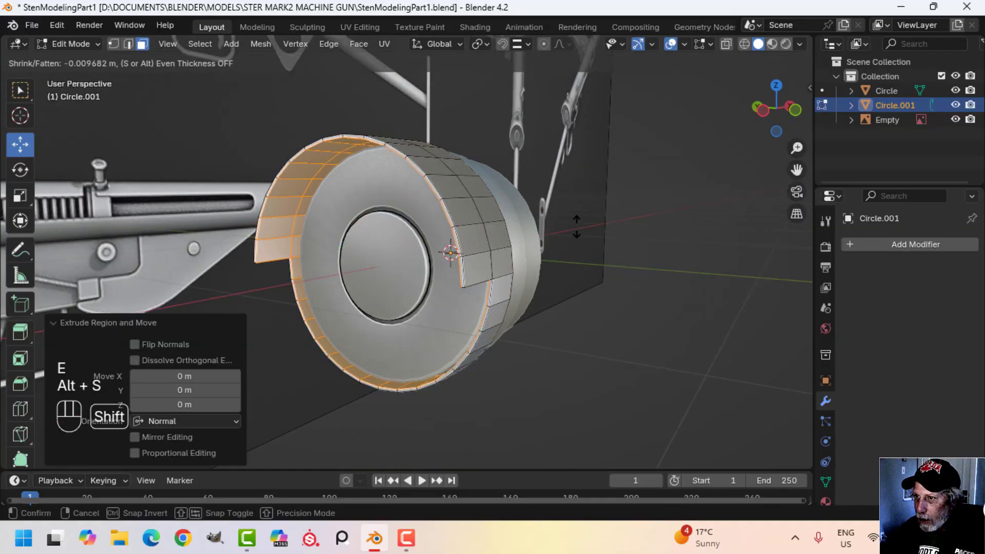
{"action": "left_click", "coordinate": [561, 290]}
Step: Recalculate the normals of the thickened ring and clear the selection
{"action": "middle_click_drag", "start_coordinate": [546, 288], "coordinate": [488, 230]}
{"action": "scroll", "coordinate": [311, 241], "scroll_direction": "up", "scroll_amount": 3}
{"action": "key", "text": "a"}
{"action": "key", "text": "alt+n"}
{"action": "left_click", "coordinate": [512, 250]}
{"action": "key", "text": "alt+a"}
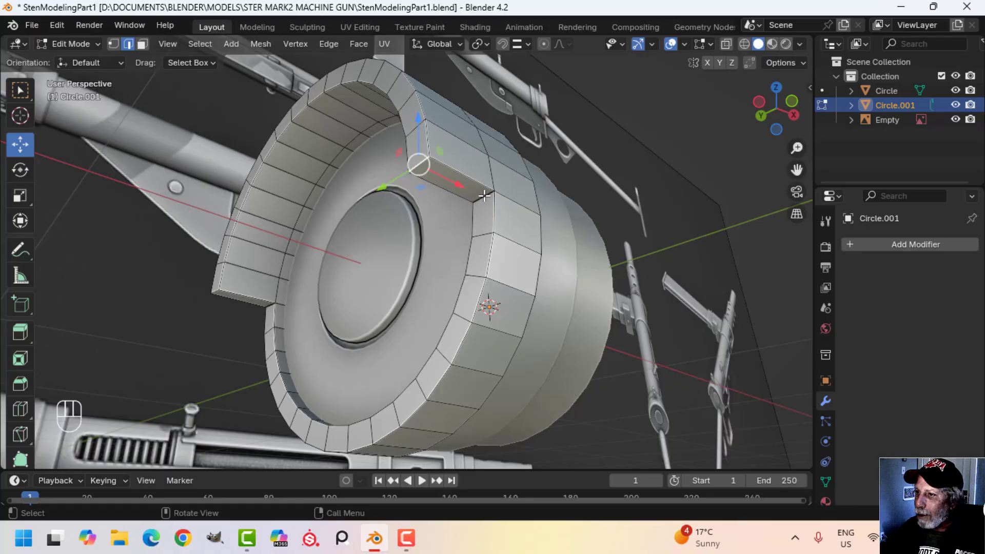
Step: Select the corner edges of the stepped cut-out on both sides and bevel them about 0.032 m with 4 segments
{"action": "middle_click_drag", "start_coordinate": [485, 199], "coordinate": [337, 245]}
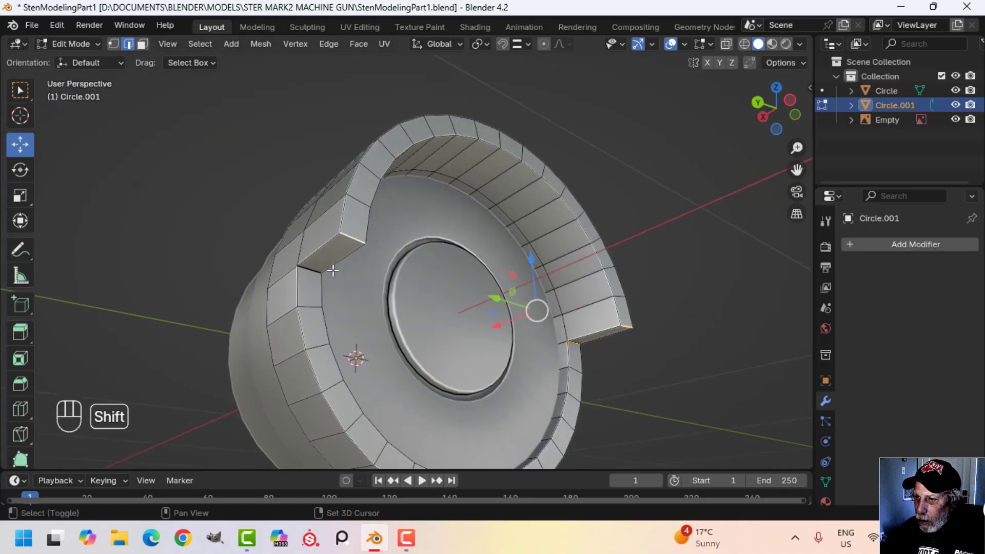
{"action": "middle_click_drag", "start_coordinate": [706, 300], "coordinate": [607, 281]}
{"action": "right_click", "coordinate": [536, 301], "text": "shift"}
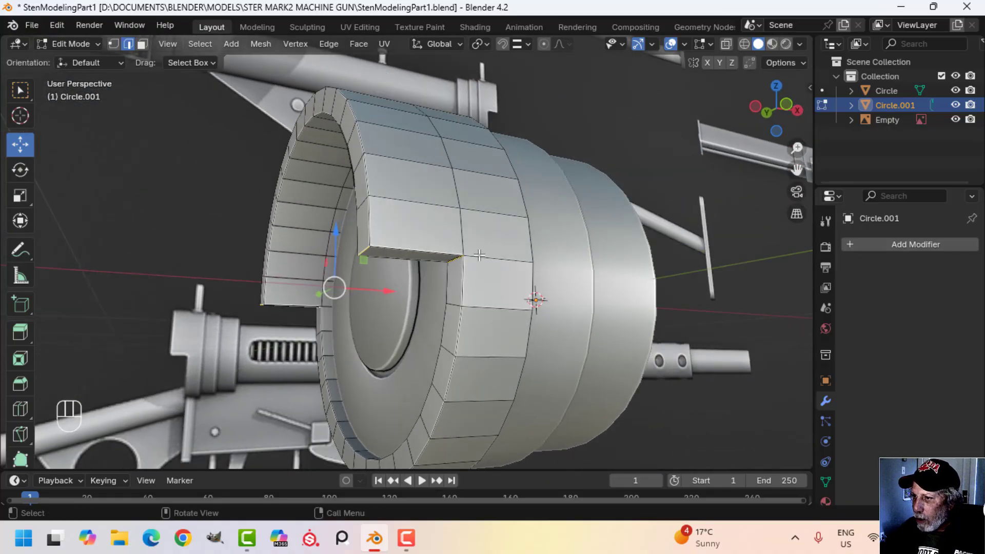
{"action": "middle_click_drag", "start_coordinate": [567, 268], "coordinate": [575, 262], "text": "shift"}
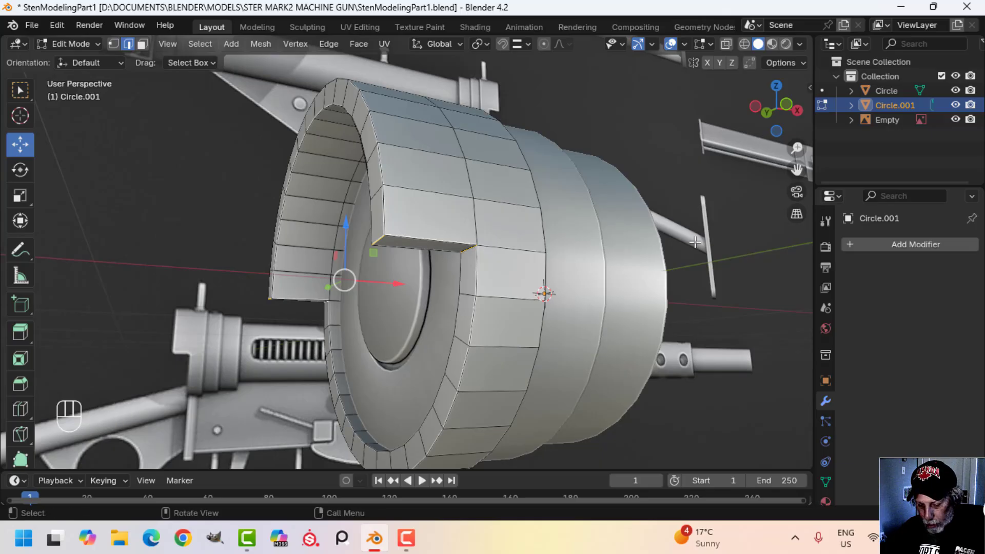
{"action": "key", "text": "ctrl+b"}
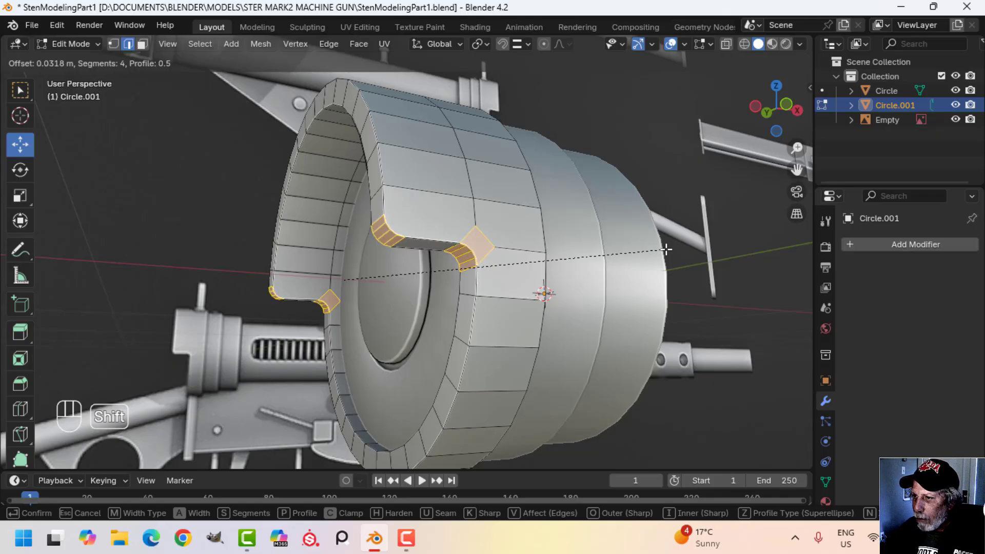
{"action": "left_click", "coordinate": [666, 250]}
Step: Examine the rounded cut-out corners in Object Mode and reopen the ring for editing with nothing selected
{"action": "key", "text": "Tab"}
{"action": "scroll", "coordinate": [533, 262], "scroll_direction": "down", "scroll_amount": 3}
{"action": "middle_click_drag", "start_coordinate": [478, 268], "coordinate": [511, 180]}
{"action": "scroll", "coordinate": [395, 240], "scroll_direction": "up", "scroll_amount": 4}
{"action": "key", "text": "alt+a"}
{"action": "left_click", "coordinate": [446, 258]}
{"action": "key", "text": "Tab"}
{"action": "scroll", "coordinate": [501, 246], "scroll_direction": "up", "scroll_amount": 3}
{"action": "key", "text": "alt+a"}
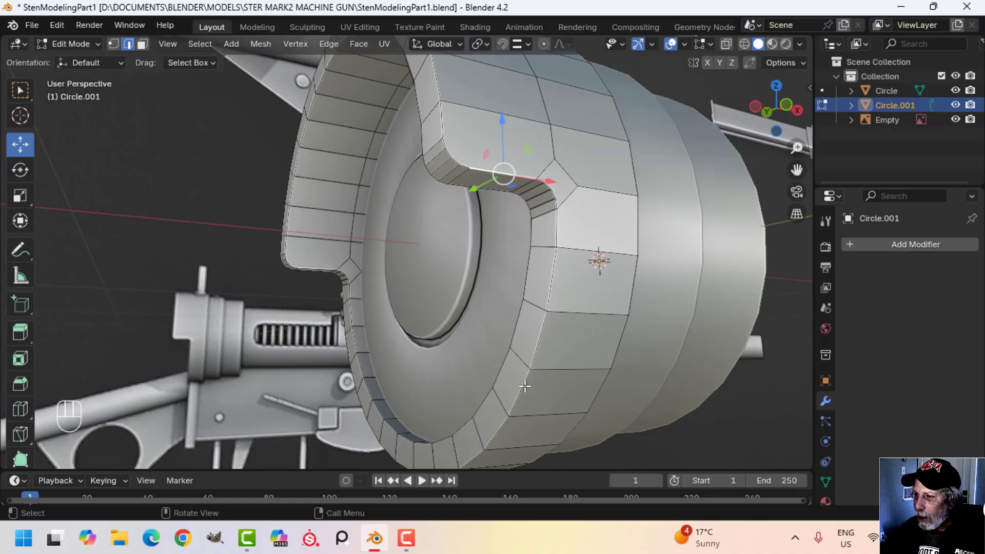
Step: Select the ring's complete outer rear rim edges, following both rounded cut-out corners
{"action": "left_click", "coordinate": [512, 403], "text": "ctrl"}
{"action": "middle_click_drag", "start_coordinate": [513, 403], "coordinate": [351, 255]}
{"action": "middle_click_drag", "start_coordinate": [302, 212], "coordinate": [468, 255]}
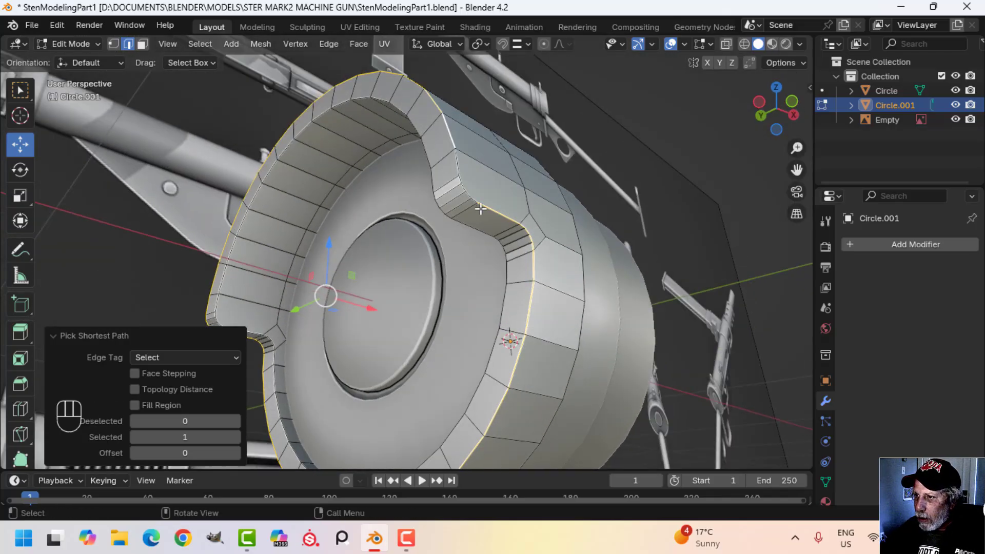
{"action": "scroll", "coordinate": [481, 209], "scroll_direction": "up", "scroll_amount": 2}
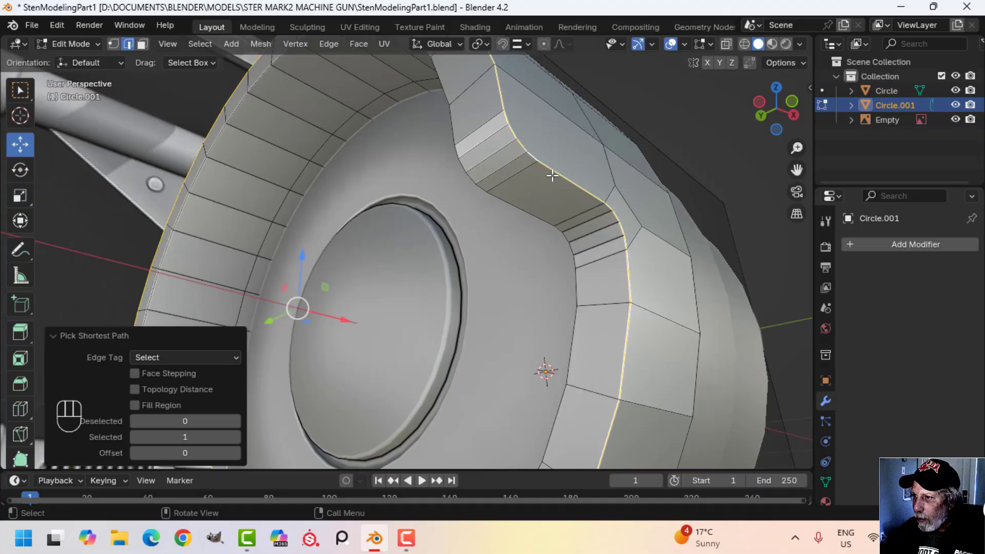
{"action": "scroll", "coordinate": [552, 176], "scroll_direction": "down", "scroll_amount": 3}
{"action": "middle_click_drag", "start_coordinate": [552, 175], "coordinate": [570, 201]}
{"action": "scroll", "coordinate": [567, 257], "scroll_direction": "up", "scroll_amount": 3}
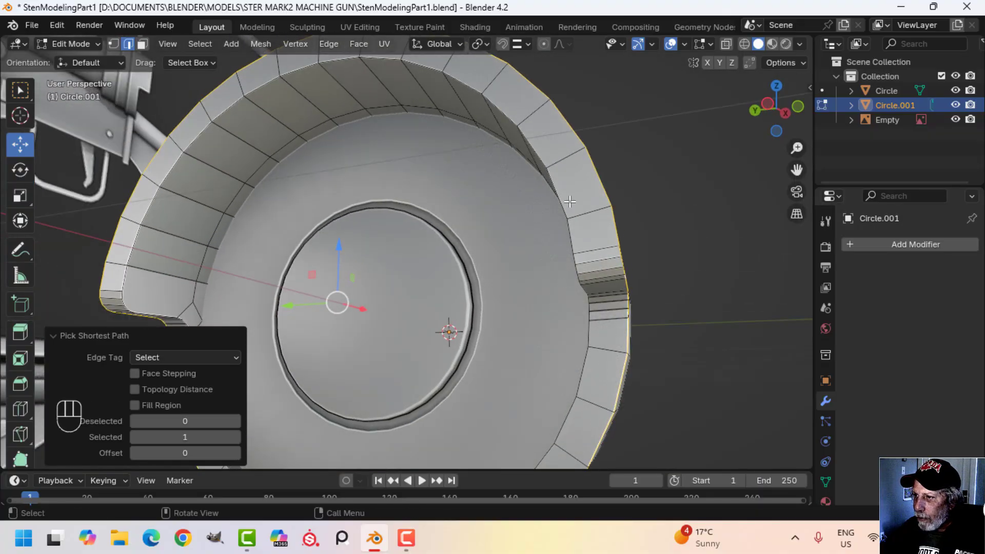
Step: Add the inner rear rim edges to the selection by picking shortest paths around the ring
{"action": "left_click", "coordinate": [564, 194], "text": "shift"}
{"action": "scroll", "coordinate": [332, 178], "scroll_direction": "down", "scroll_amount": 1}
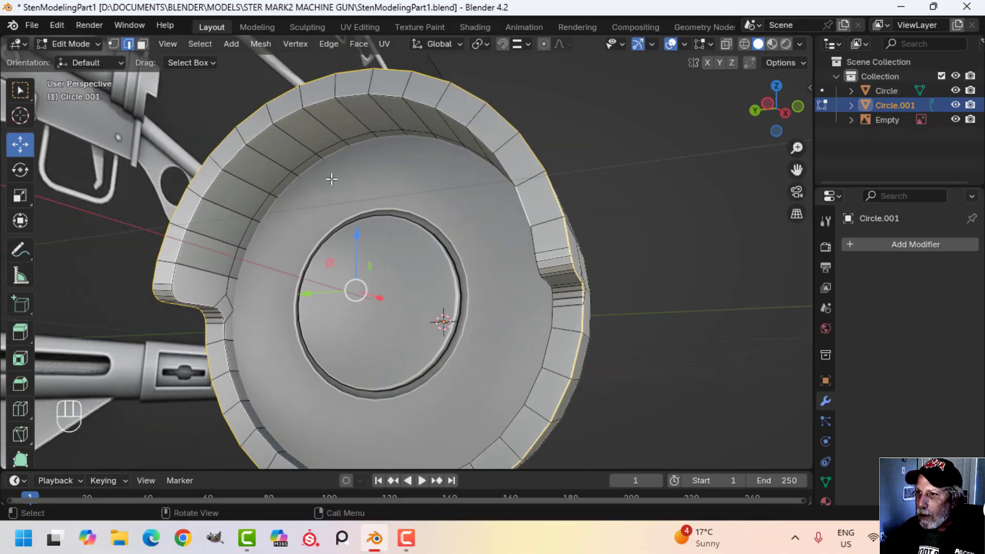
{"action": "left_click", "coordinate": [297, 122], "text": "ctrl"}
{"action": "middle_click_drag", "start_coordinate": [308, 145], "coordinate": [326, 243], "text": "shift"}
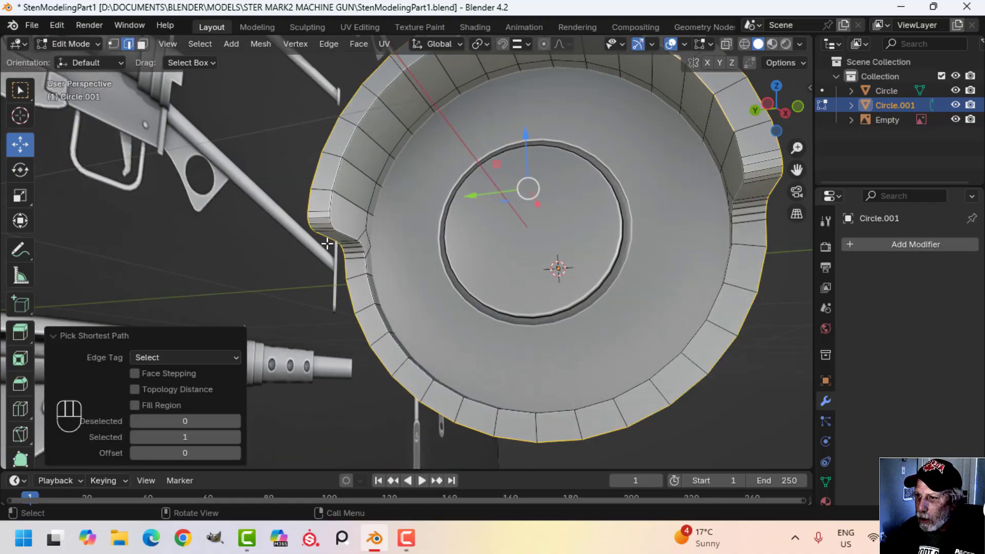
{"action": "scroll", "coordinate": [369, 284], "scroll_direction": "down", "scroll_amount": 2}
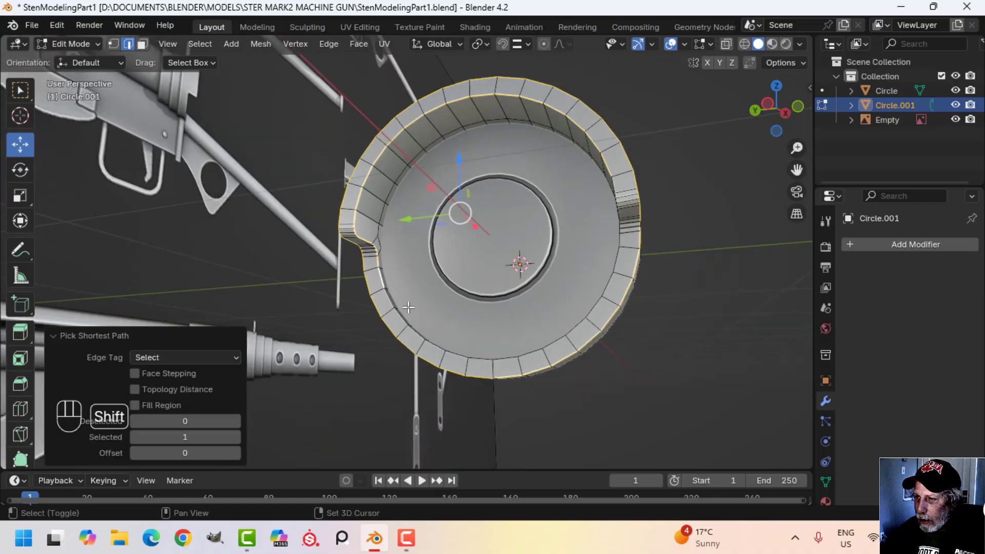
{"action": "middle_click_drag", "start_coordinate": [369, 284], "coordinate": [340, 192], "text": "shift"}
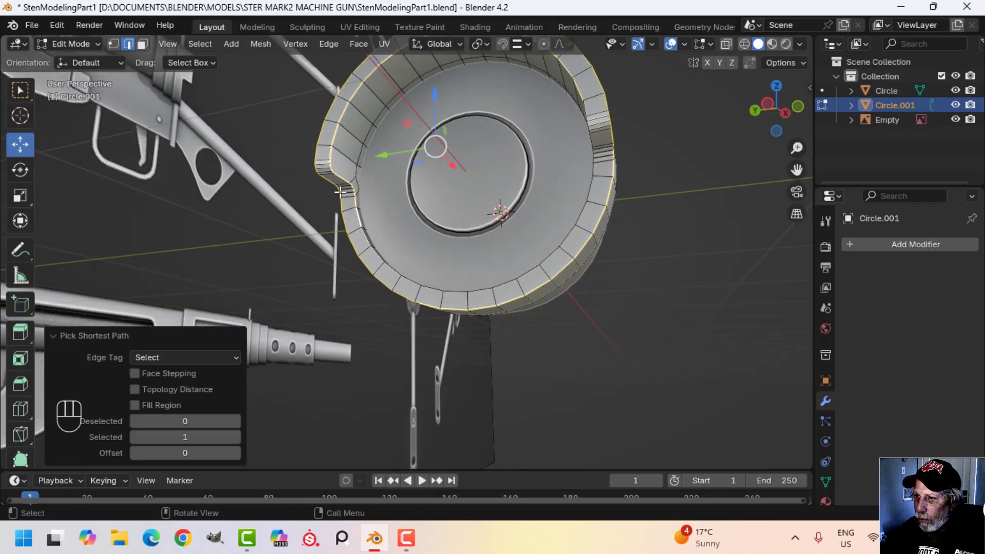
{"action": "left_click", "coordinate": [591, 192], "text": "ctrl"}
{"action": "scroll", "coordinate": [620, 198], "scroll_direction": "up", "scroll_amount": 2}
{"action": "middle_click_drag", "start_coordinate": [620, 198], "coordinate": [464, 306], "text": "shift"}
{"action": "middle_click_drag", "start_coordinate": [465, 305], "coordinate": [420, 336]}
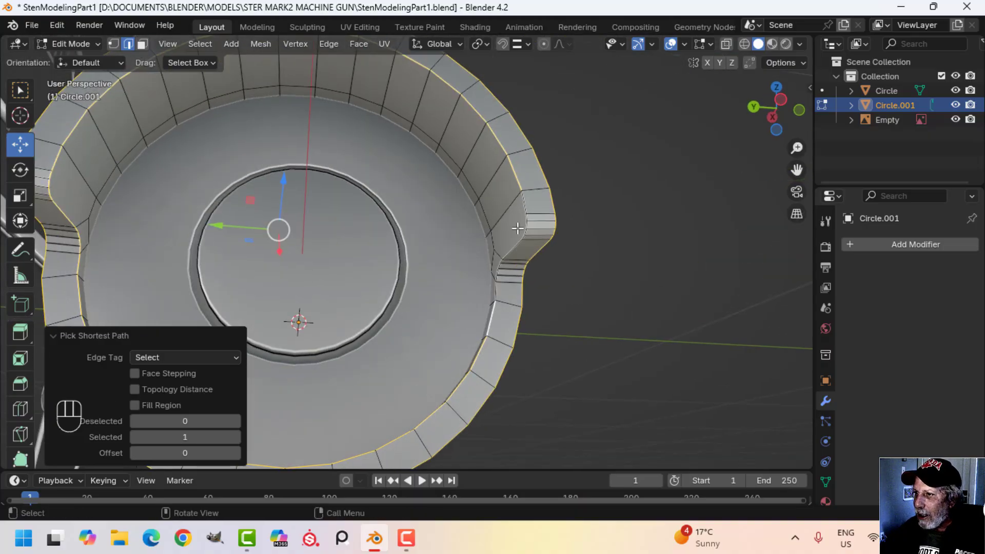
Step: Bevel the selected outer and inner rear rim edges about 0.006 m with 2 segments
{"action": "scroll", "coordinate": [561, 259], "scroll_direction": "down", "scroll_amount": 2}
{"action": "middle_click_drag", "start_coordinate": [550, 268], "coordinate": [434, 313]}
{"action": "scroll", "coordinate": [439, 330], "scroll_direction": "up", "scroll_amount": 2}
{"action": "scroll", "coordinate": [454, 280], "scroll_direction": "up", "scroll_amount": 2}
{"action": "scroll", "coordinate": [420, 287], "scroll_direction": "up", "scroll_amount": 2}
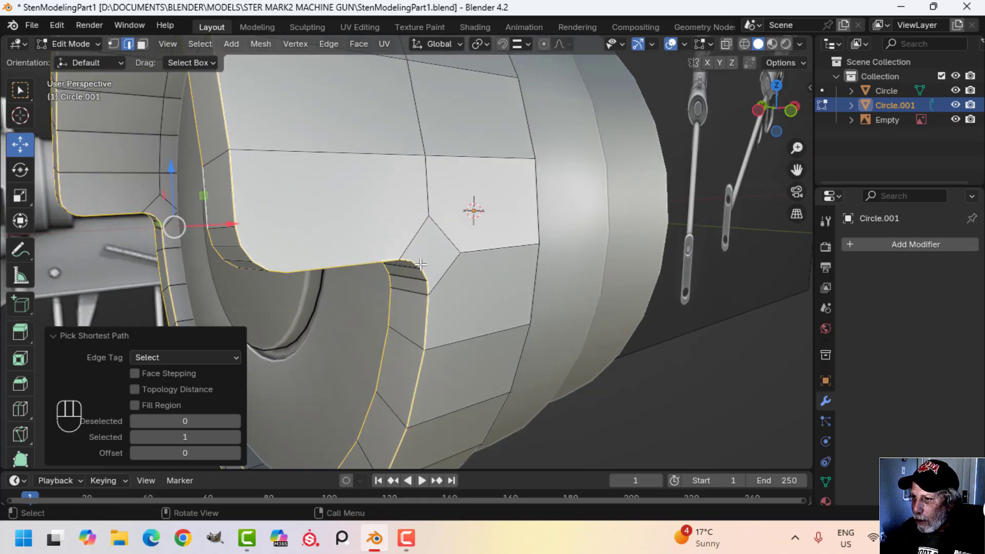
{"action": "middle_click_drag", "start_coordinate": [440, 304], "coordinate": [508, 306]}
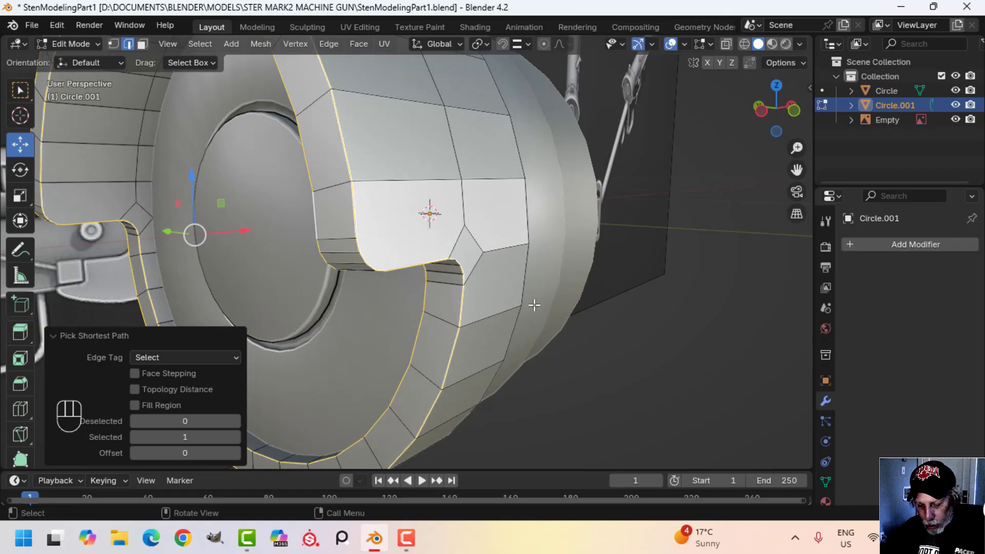
{"action": "key", "text": "ctrl+b"}
{"action": "scroll", "coordinate": [544, 307], "scroll_direction": "down", "scroll_amount": 3}
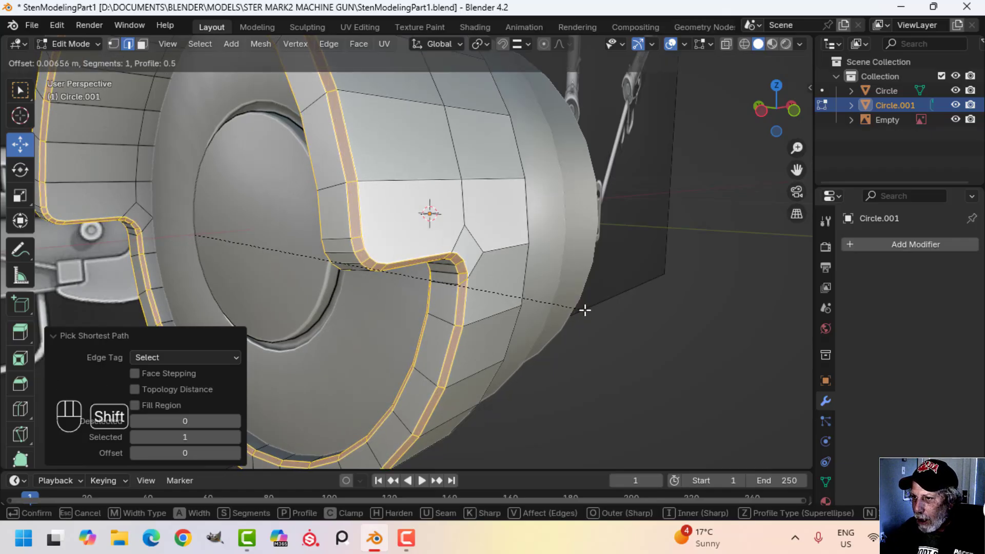
{"action": "scroll", "coordinate": [583, 311], "scroll_direction": "up", "scroll_amount": 1}
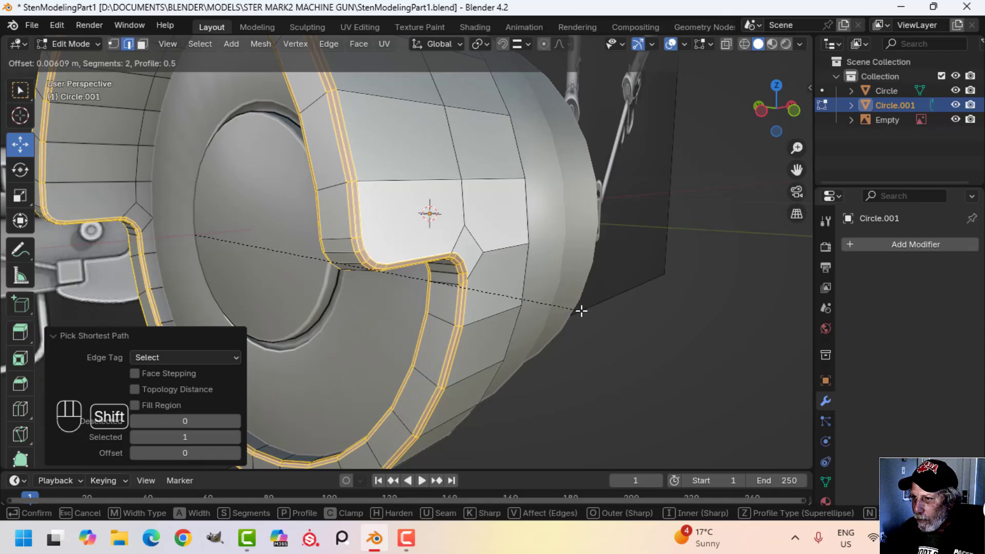
{"action": "left_click", "coordinate": [581, 310]}
Step: Return to Object Mode and shade the ring smooth
{"action": "key", "text": "Tab"}
{"action": "right_click", "coordinate": [427, 170]}
{"action": "left_click", "coordinate": [427, 172]}
{"action": "scroll", "coordinate": [461, 223], "scroll_direction": "down", "scroll_amount": 4}
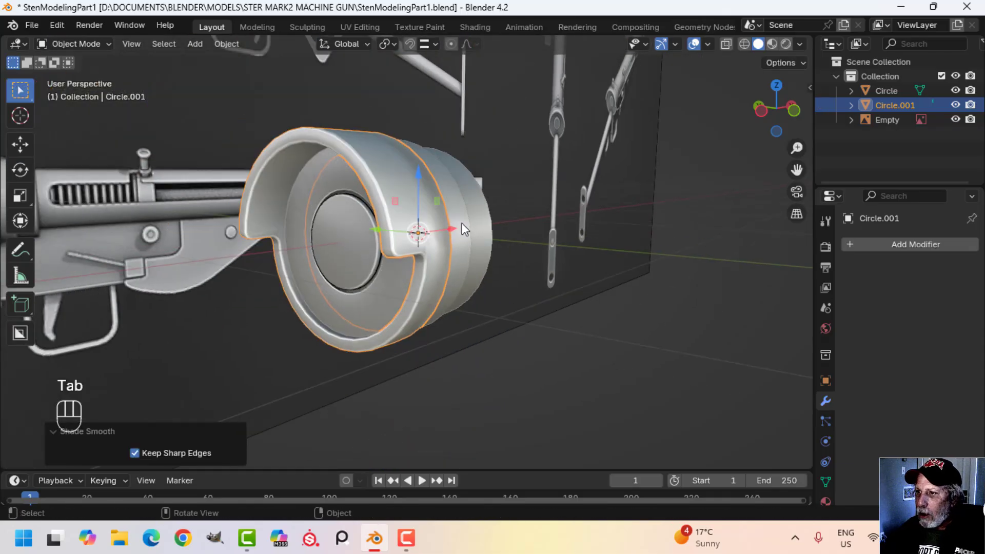
Step: Select the ring's outer front edge loop where it meets the collar and bevel it 0.00887 m with 2 segments
{"action": "key", "text": "alt+a"}
{"action": "middle_click_drag", "start_coordinate": [462, 223], "coordinate": [426, 243]}
{"action": "key", "text": "Tab"}
{"action": "scroll", "coordinate": [371, 245], "scroll_direction": "up", "scroll_amount": 4}
{"action": "key", "text": "alt+a"}
{"action": "scroll", "coordinate": [347, 164], "scroll_direction": "up", "scroll_amount": 2}
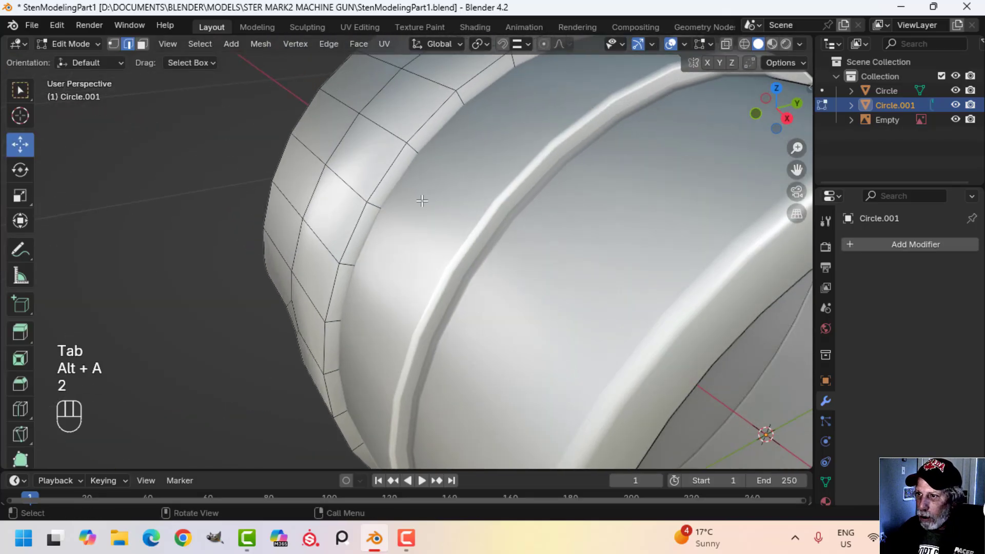
{"action": "left_click", "coordinate": [398, 155], "text": "alt"}
{"action": "middle_click_drag", "start_coordinate": [398, 155], "coordinate": [488, 218]}
{"action": "key", "text": "ctrl+b"}
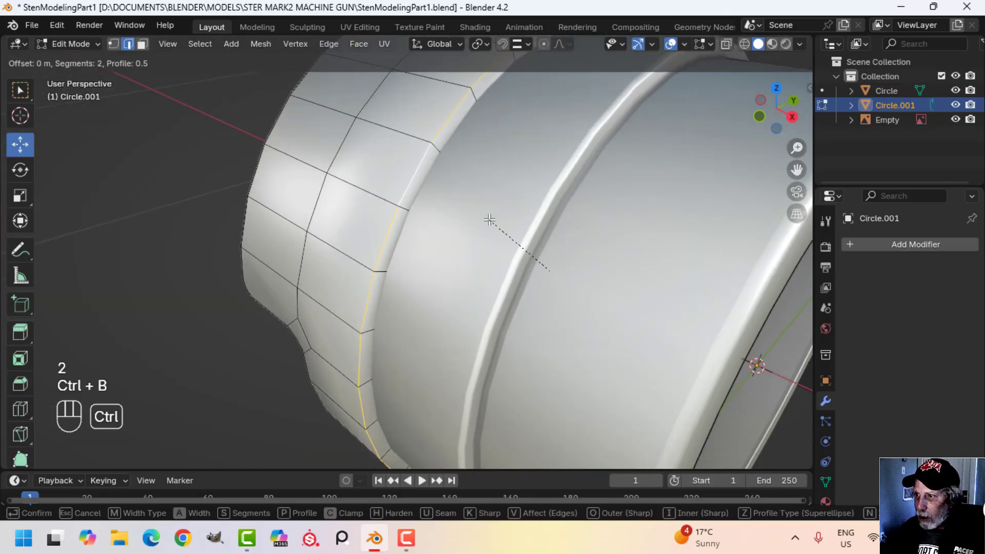
{"action": "left_click", "coordinate": [451, 191]}
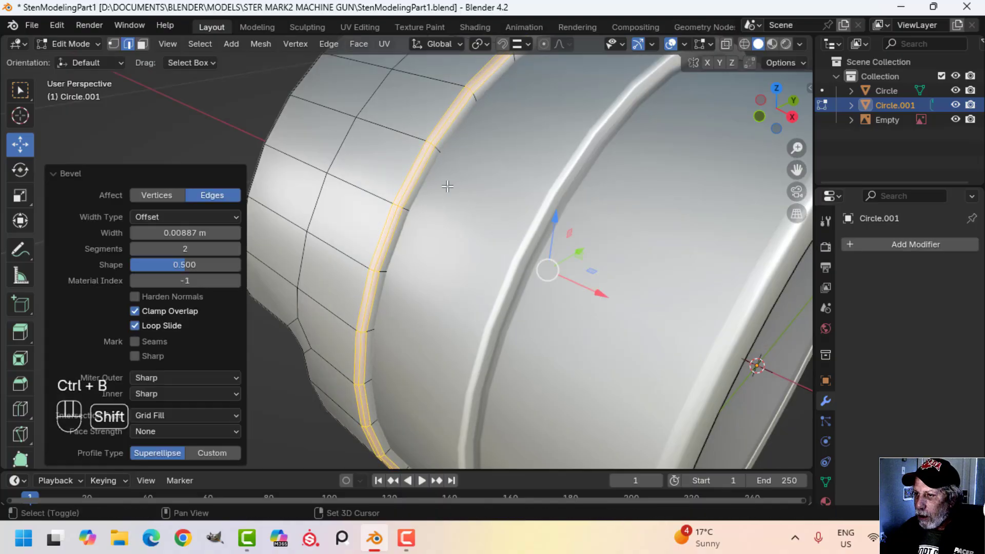
Step: Select the ring's inner front edge loop inside the collar and bevel it 0.00843 m with 2 segments
{"action": "key", "text": "Tab"}
{"action": "middle_click_drag", "start_coordinate": [539, 251], "coordinate": [538, 108]}
{"action": "scroll", "coordinate": [499, 216], "scroll_direction": "down", "scroll_amount": 5}
{"action": "key", "text": "alt+a"}
{"action": "left_click", "coordinate": [481, 146]}
{"action": "key", "text": "Tab"}
{"action": "scroll", "coordinate": [481, 167], "scroll_direction": "up", "scroll_amount": 3}
{"action": "key", "text": "alt+a"}
{"action": "scroll", "coordinate": [469, 160], "scroll_direction": "down", "scroll_amount": 2}
{"action": "scroll", "coordinate": [471, 183], "scroll_direction": "up", "scroll_amount": 2}
{"action": "left_click", "coordinate": [538, 108], "text": "alt+shift"}
{"action": "key", "text": "ctrl+b"}
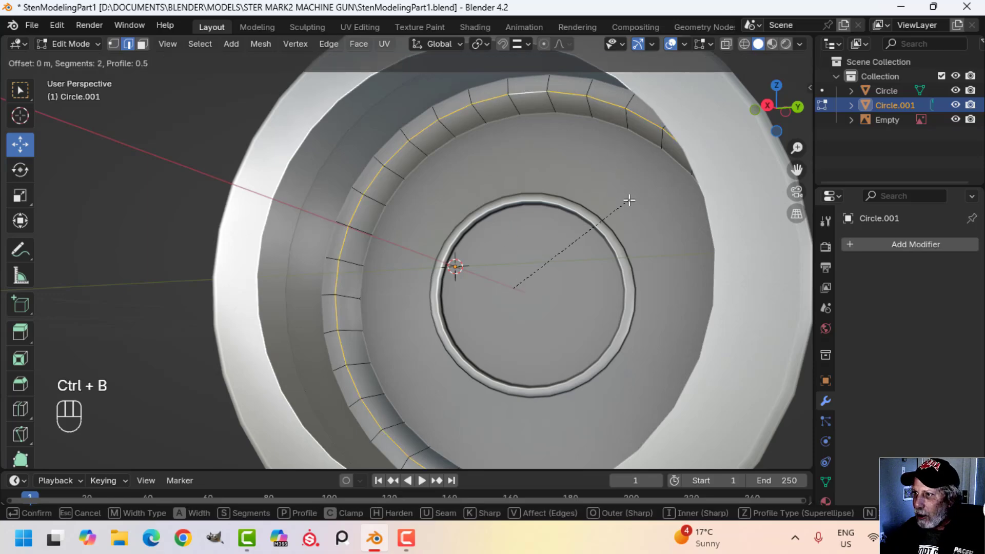
{"action": "left_click", "coordinate": [680, 176]}
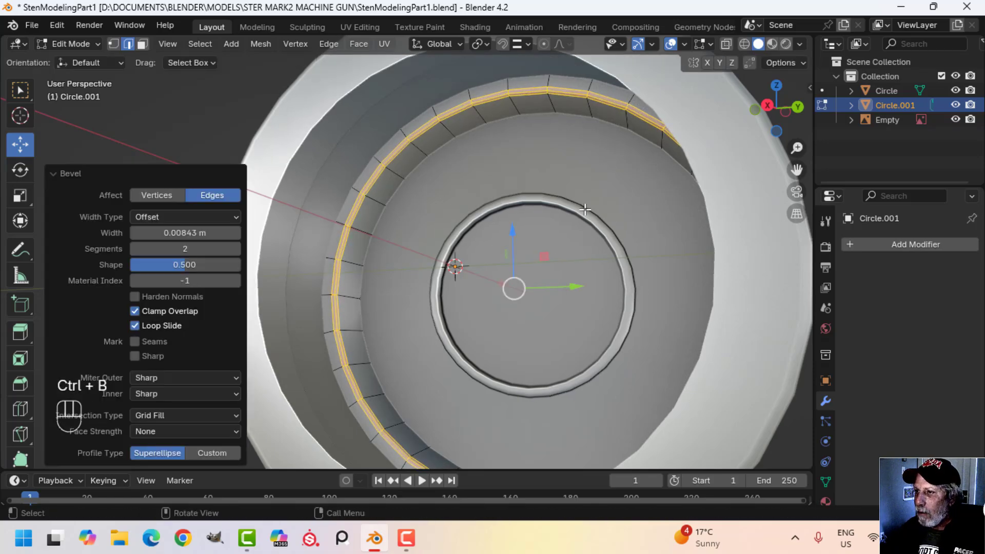
Step: Return to Object Mode, select the ring and add a Weighted Normal modifier
{"action": "key", "text": "Tab"}
{"action": "middle_click_drag", "start_coordinate": [512, 286], "coordinate": [475, 259], "text": "alt"}
{"action": "key", "text": "alt+a"}
{"action": "left_click", "coordinate": [475, 259]}
{"action": "left_click", "coordinate": [862, 245]}
{"action": "mouse_move", "coordinate": [886, 241]}
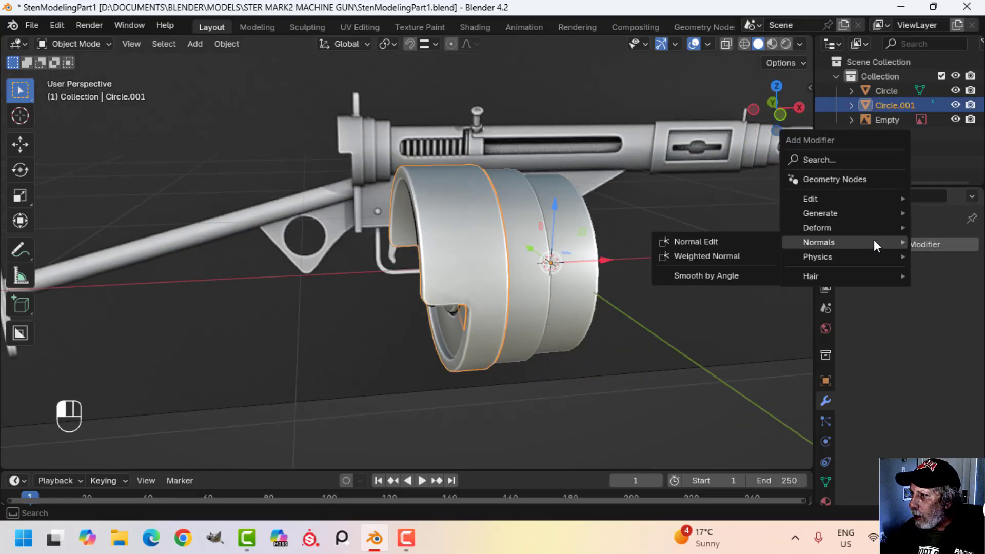
{"action": "left_click", "coordinate": [707, 256]}
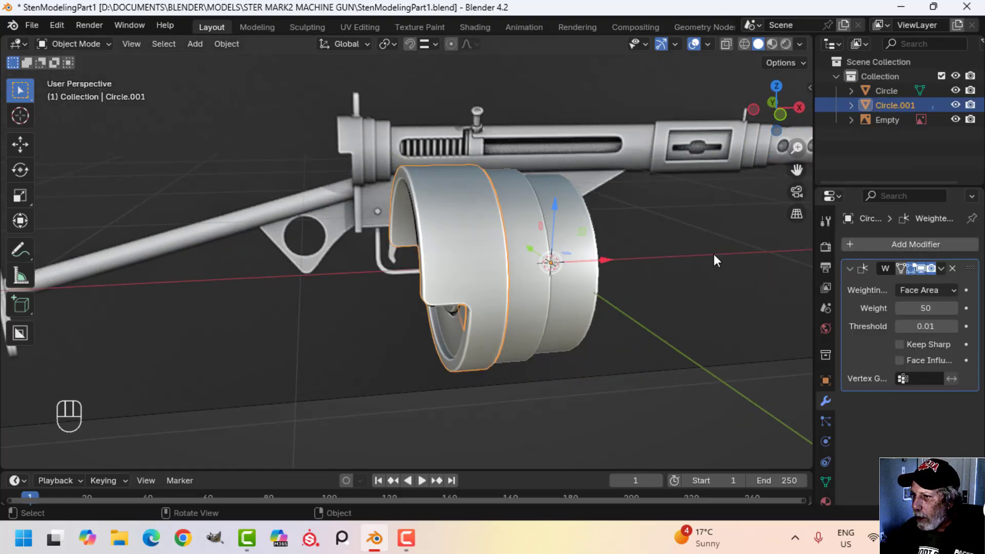
Step: Deselect the ring, add a mesh plane in Front view and enter Edit Mode on it
{"action": "middle_click_drag", "start_coordinate": [564, 277], "coordinate": [498, 294], "text": "alt"}
{"action": "key", "text": "alt+a"}
{"action": "key", "text": "KP_1"}
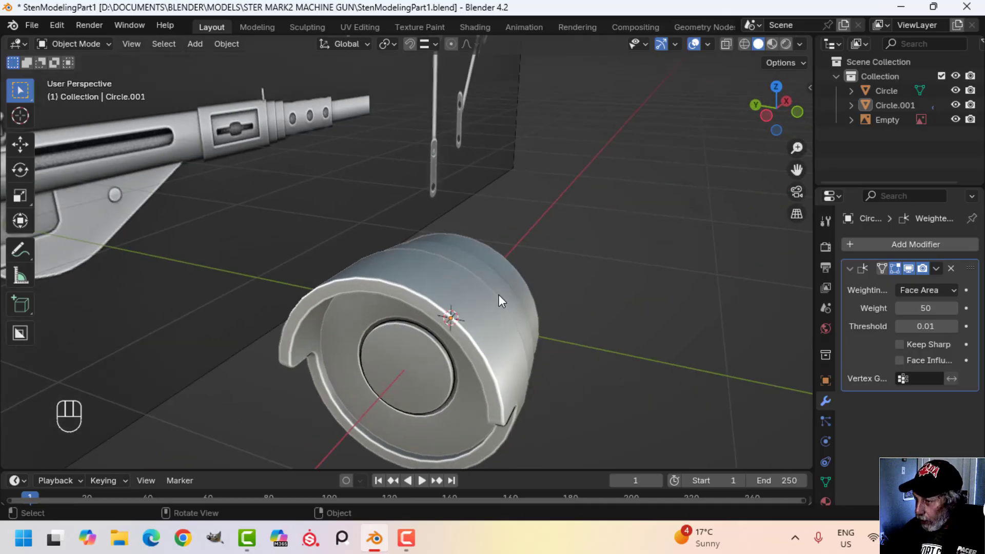
{"action": "key", "text": "KP_1"}
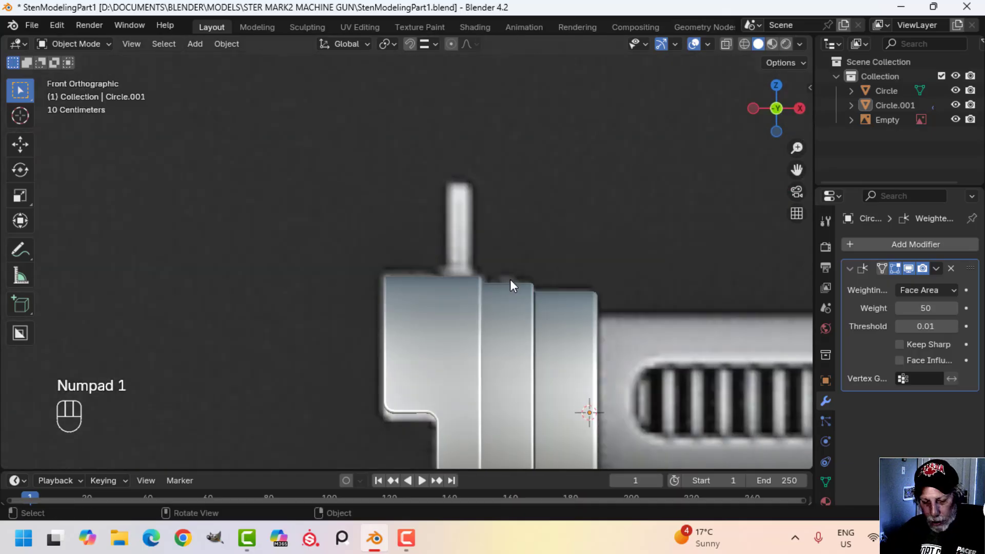
{"action": "key", "text": "shift+a"}
{"action": "mouse_move", "coordinate": [479, 222]}
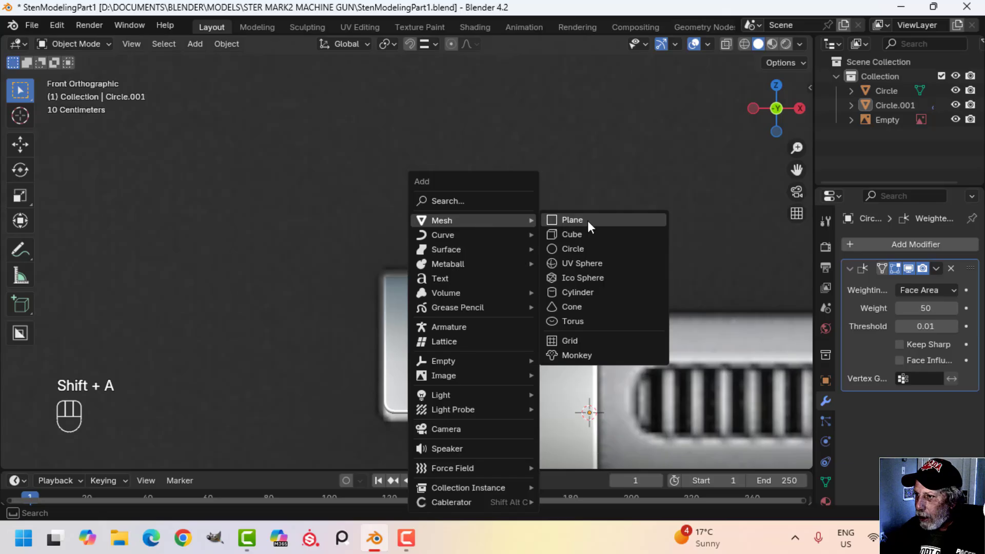
{"action": "left_click", "coordinate": [573, 220]}
{"action": "key", "text": "Tab"}
{"action": "scroll", "coordinate": [462, 195], "scroll_direction": "up", "scroll_amount": 3}
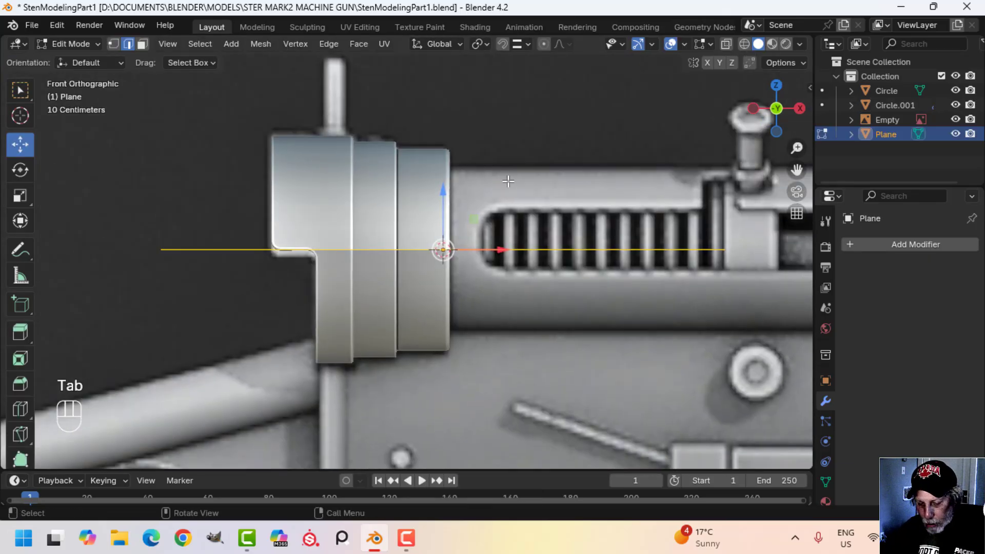
{"action": "key", "text": "r"}
{"action": "key", "text": "8"}
{"action": "key", "text": "Escape"}
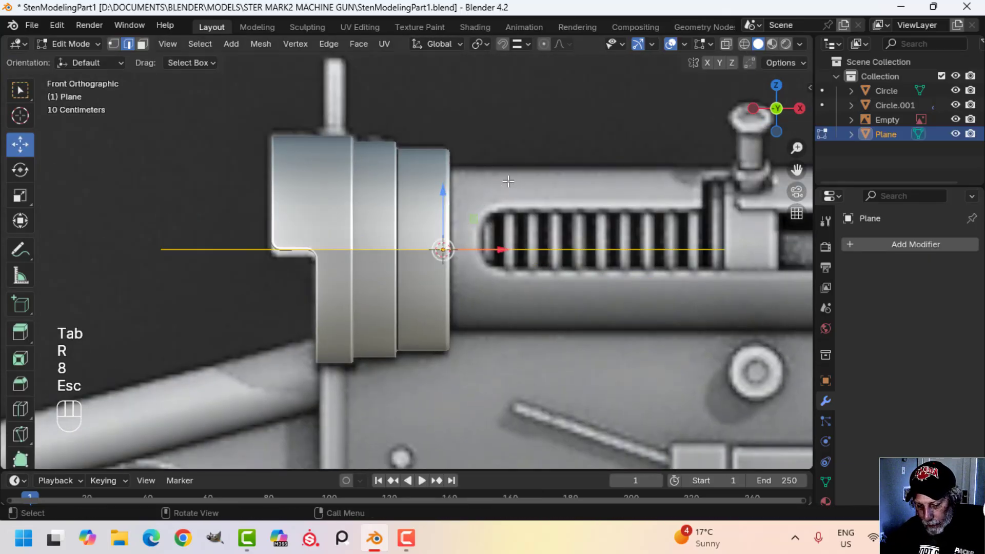
Step: Rotate the plane 90° so it stands upright and scale it to 0.309
{"action": "key", "text": "r"}
{"action": "key", "text": "9"}
{"action": "key", "text": "0"}
{"action": "left_click", "coordinate": [507, 182]}
{"action": "key", "text": "s"}
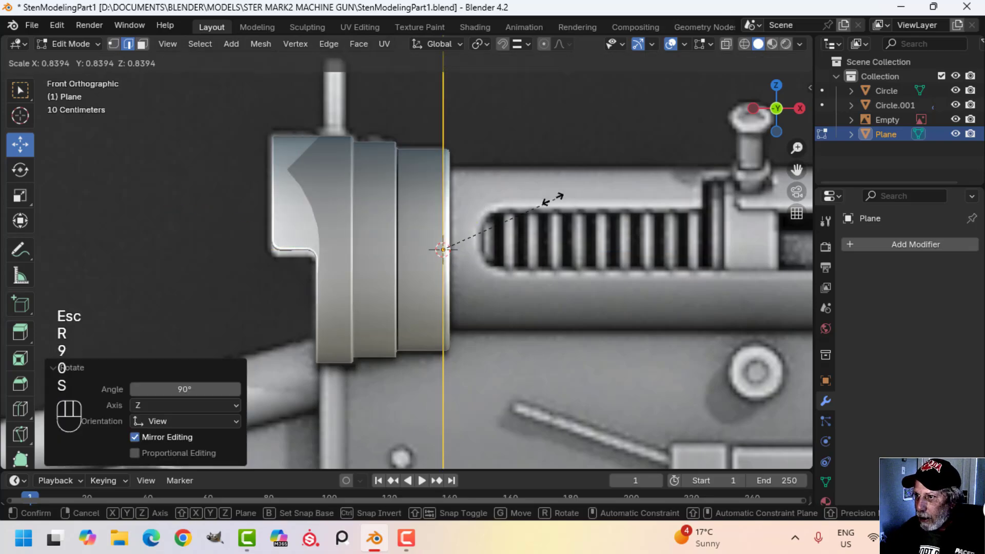
{"action": "left_click", "coordinate": [470, 211]}
Step: Move the upright plane onto the reference's rear sight post above the collar and scale it to 0.686
{"action": "key", "text": "g"}
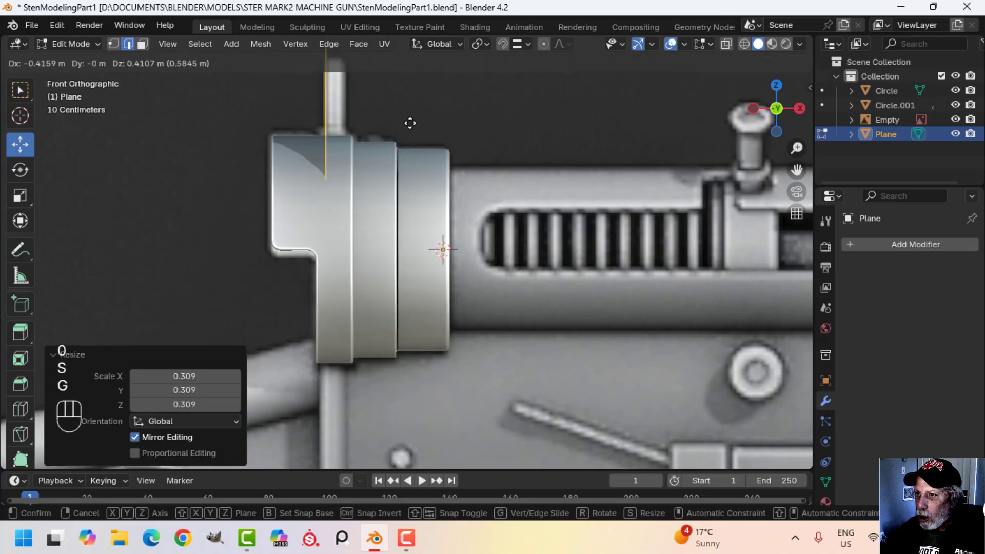
{"action": "left_click", "coordinate": [411, 129]}
{"action": "middle_click_drag", "start_coordinate": [510, 100], "coordinate": [548, 213], "text": "shift"}
{"action": "key", "text": "s"}
{"action": "left_click", "coordinate": [485, 214]}
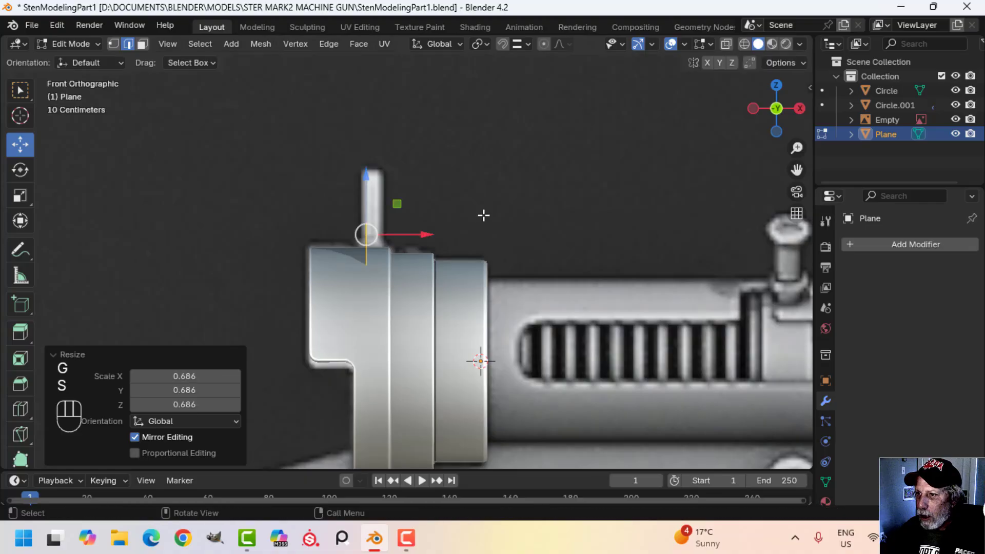
{"action": "key", "text": "g"}
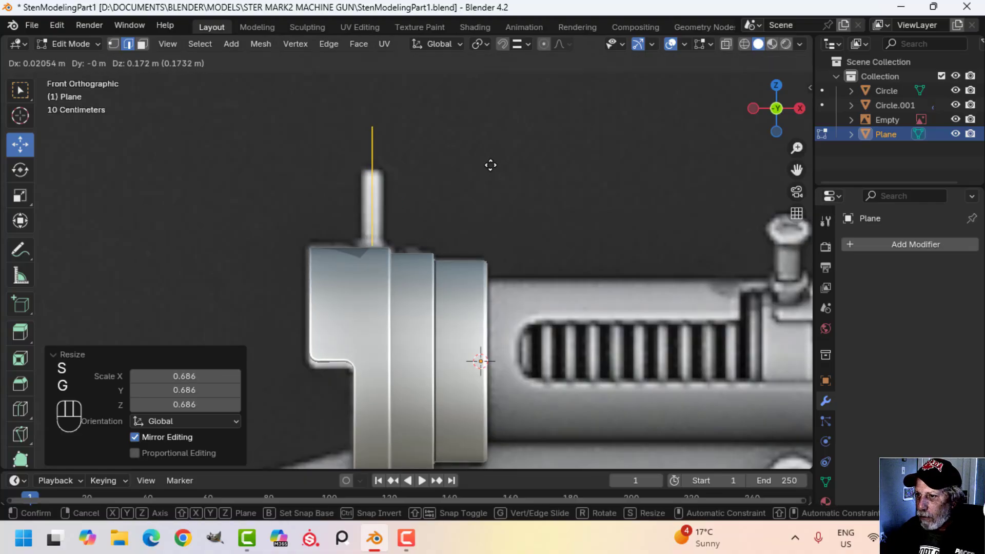
{"action": "left_click", "coordinate": [490, 166]}
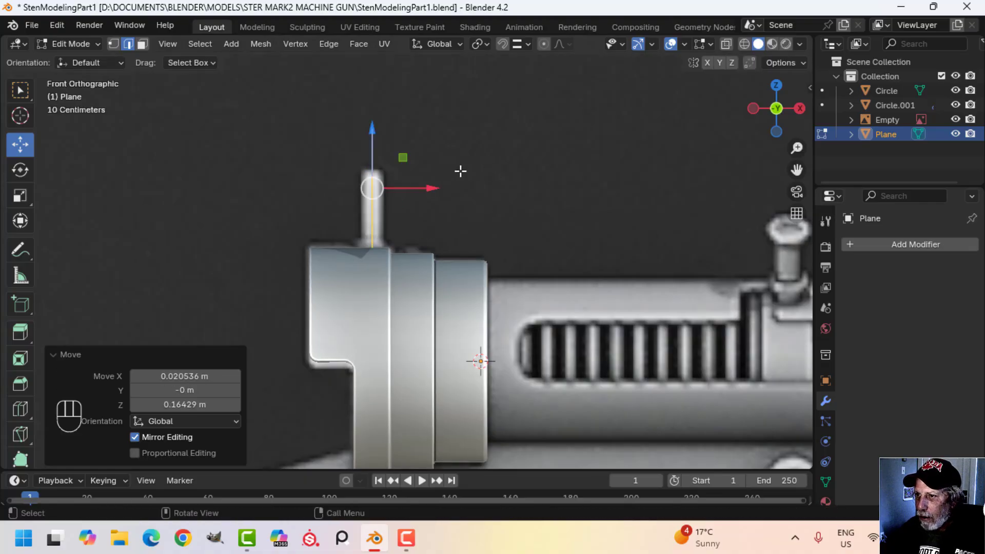
Step: Select the plane's top vertices in Wireframe, lower them toward the reference post's top and return to Solid shading
{"action": "middle_click_drag", "start_coordinate": [460, 170], "coordinate": [483, 214], "text": "shift"}
{"action": "scroll", "coordinate": [488, 213], "scroll_direction": "up", "scroll_amount": 2}
{"action": "key", "text": "alt+a"}
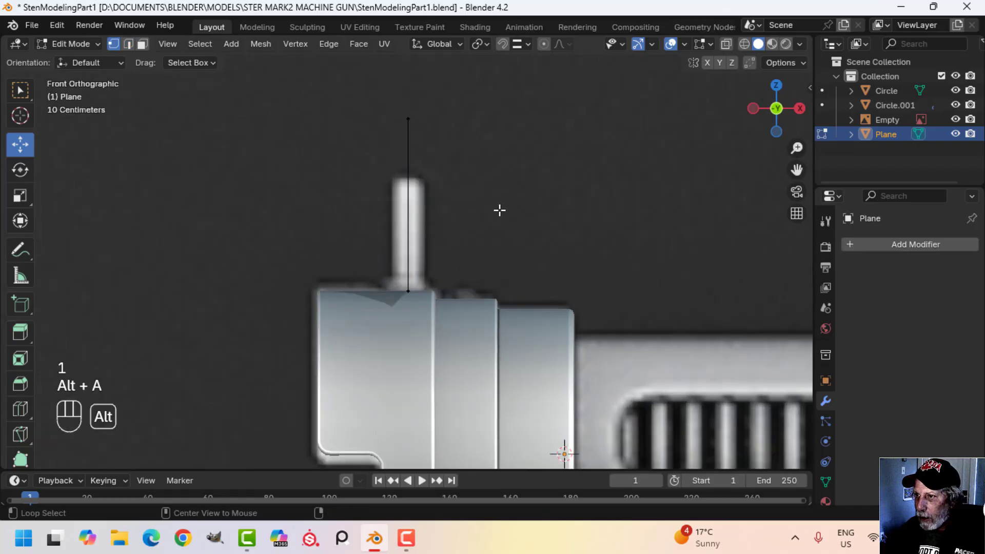
{"action": "key", "text": "z"}
{"action": "left_click", "coordinate": [378, 216]}
{"action": "key", "text": "b"}
{"action": "left_click_drag", "start_coordinate": [367, 102], "coordinate": [473, 167]}
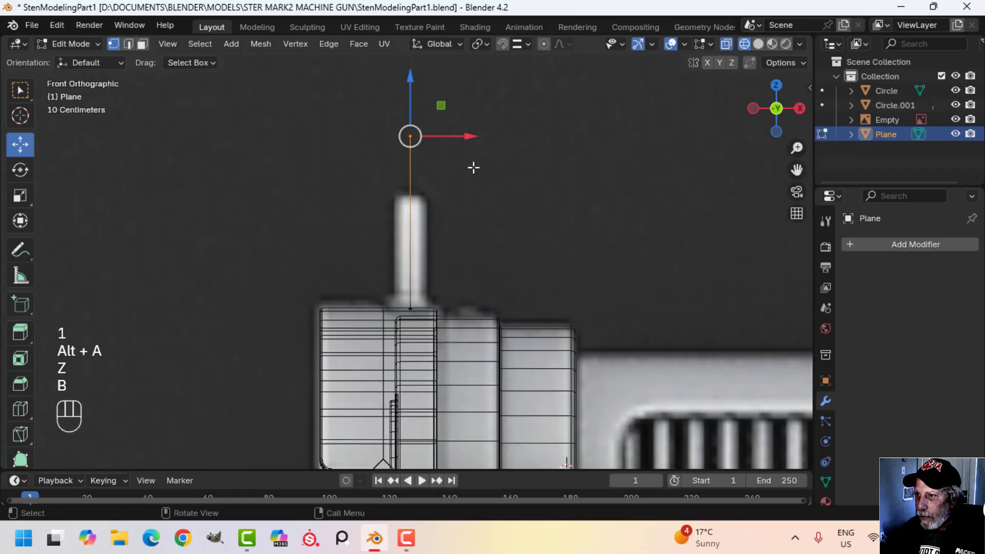
{"action": "left_click_drag", "start_coordinate": [417, 96], "coordinate": [414, 144]}
{"action": "key", "text": "z"}
{"action": "left_click", "coordinate": [698, 158]}
Step: Select the plane's bottom edge and lower it about 0.055 m into the ring
{"action": "mouse_move", "coordinate": [510, 214]}
{"action": "middle_mouse_down"}
{"action": "mouse_move", "coordinate": [583, 248]}
{"action": "mouse_move", "coordinate": [483, 271]}
{"action": "mouse_move", "coordinate": [525, 280]}
{"action": "mouse_move", "coordinate": [451, 248]}
{"action": "mouse_move", "coordinate": [469, 293]}
{"action": "middle_mouse_up"}
{"action": "key", "text": "a"}
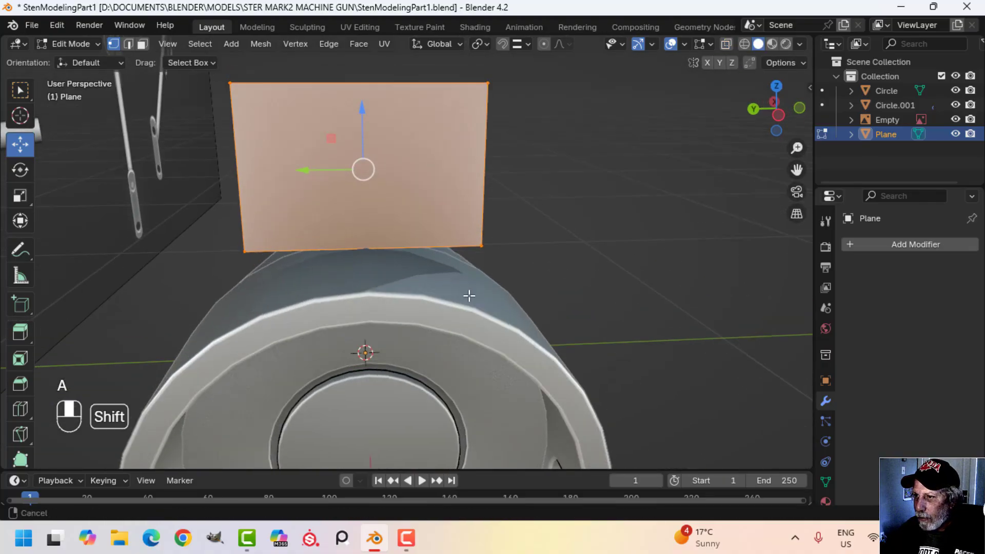
{"action": "scroll", "coordinate": [475, 272], "scroll_direction": "up", "scroll_amount": 2}
{"action": "scroll", "coordinate": [378, 278], "scroll_direction": "down", "scroll_amount": 6}
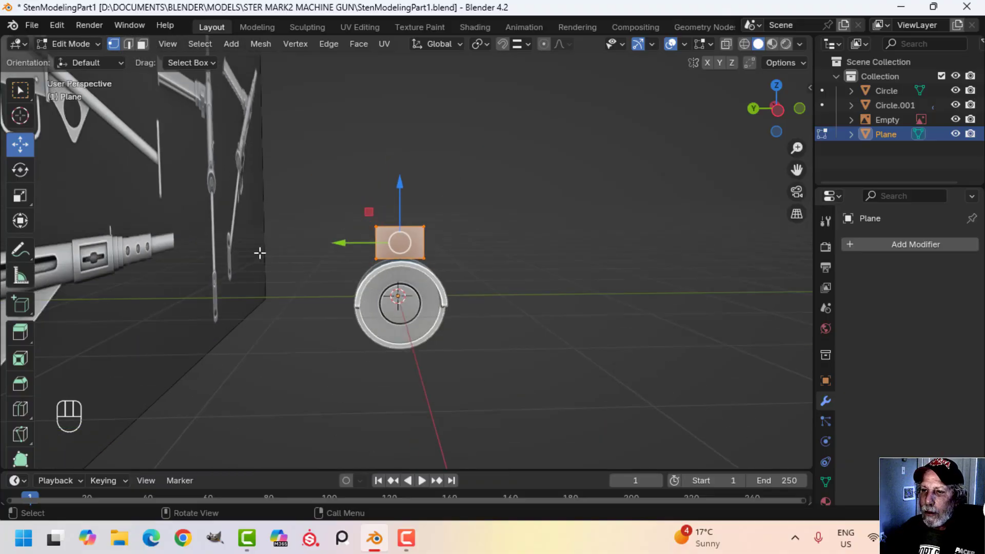
{"action": "middle_click_drag", "start_coordinate": [259, 253], "coordinate": [501, 282], "text": "shift"}
{"action": "scroll", "coordinate": [528, 252], "scroll_direction": "up", "scroll_amount": 1}
{"action": "middle_click_drag", "start_coordinate": [503, 258], "coordinate": [479, 255], "text": "shift"}
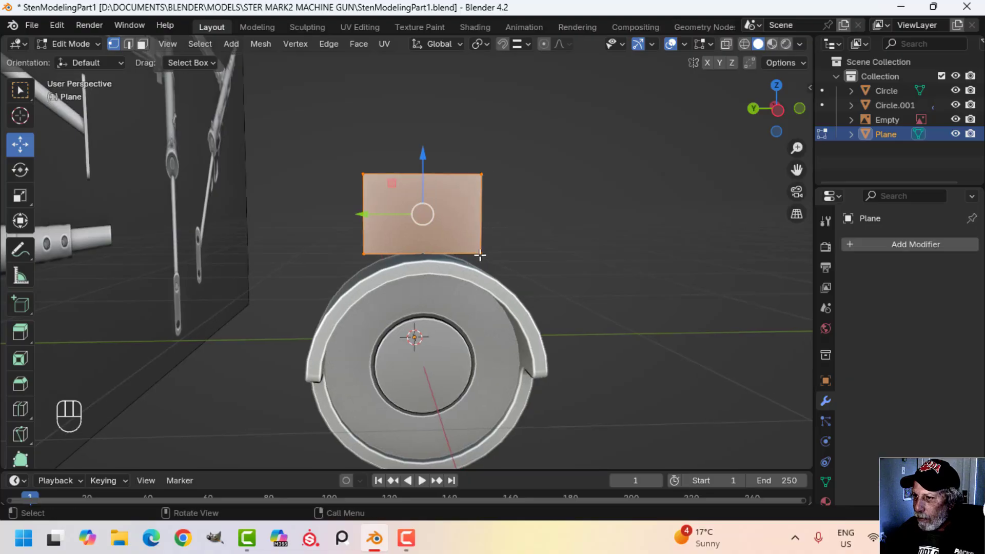
{"action": "left_click", "coordinate": [437, 252]}
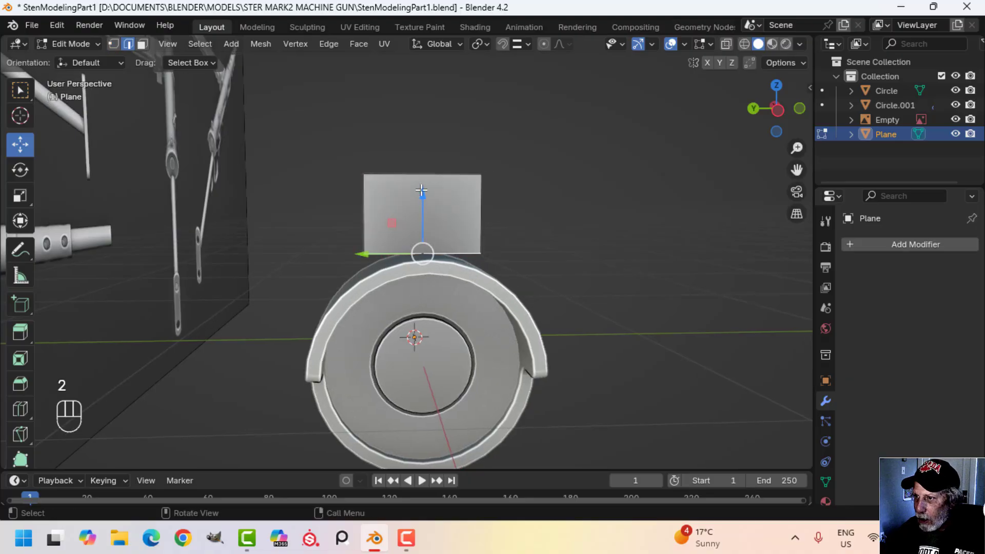
{"action": "left_click_drag", "start_coordinate": [427, 197], "coordinate": [429, 218]}
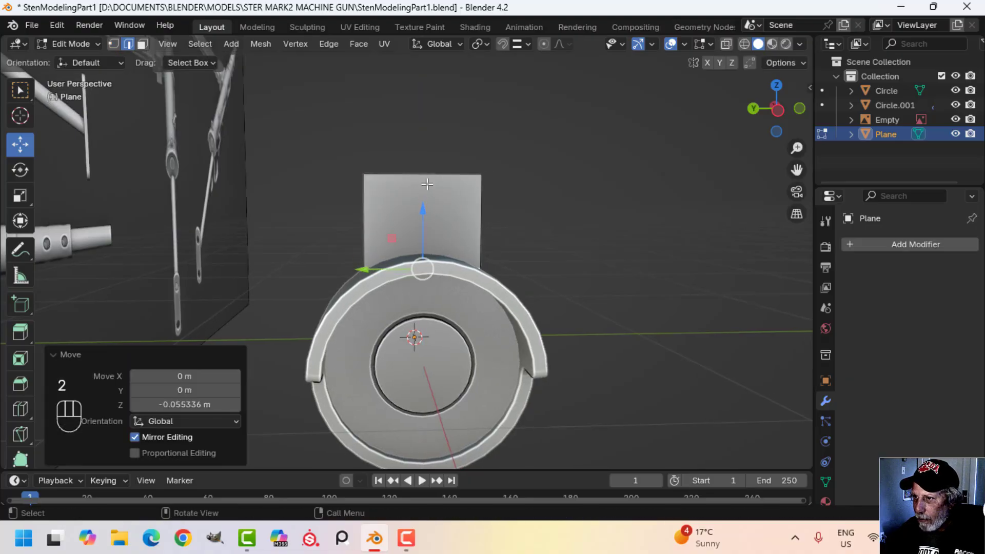
Step: Scale the plane's top edge to about half its width, and scale the whole plane to about 0.795 along Y
{"action": "left_click", "coordinate": [457, 175]}
{"action": "key", "text": "s"}
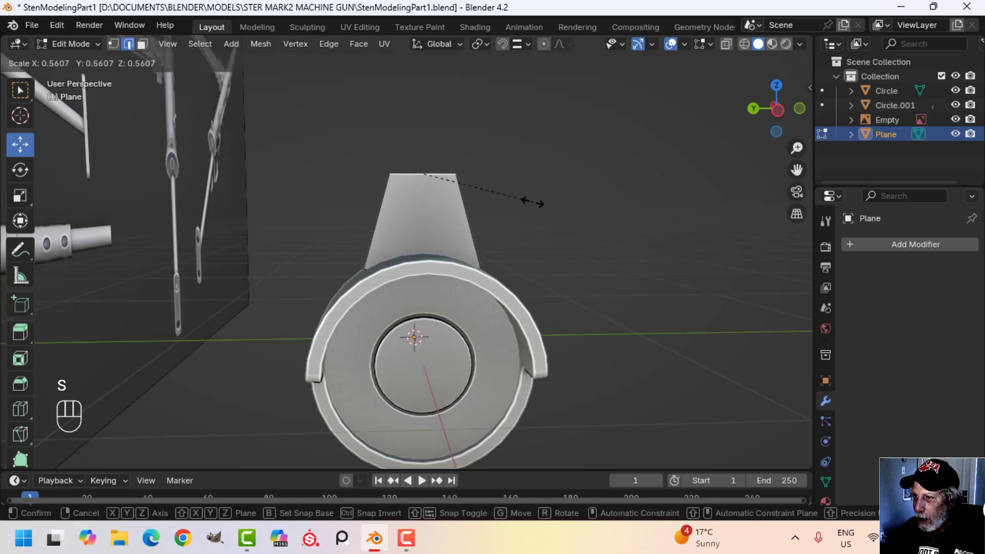
{"action": "left_click", "coordinate": [510, 204]}
{"action": "key", "text": "a"}
{"action": "middle_click_drag", "start_coordinate": [557, 246], "coordinate": [545, 284]}
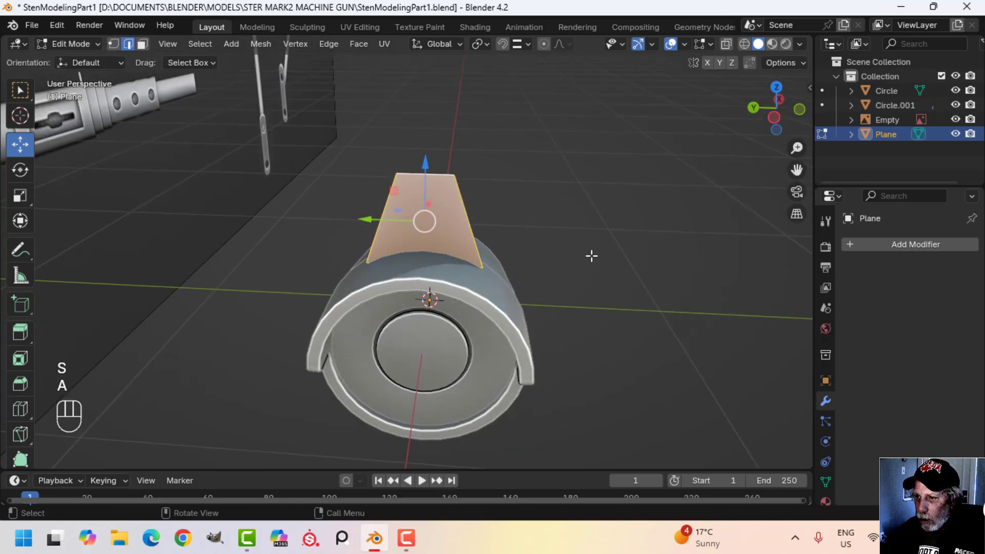
{"action": "key", "text": "s"}
{"action": "key", "text": "y"}
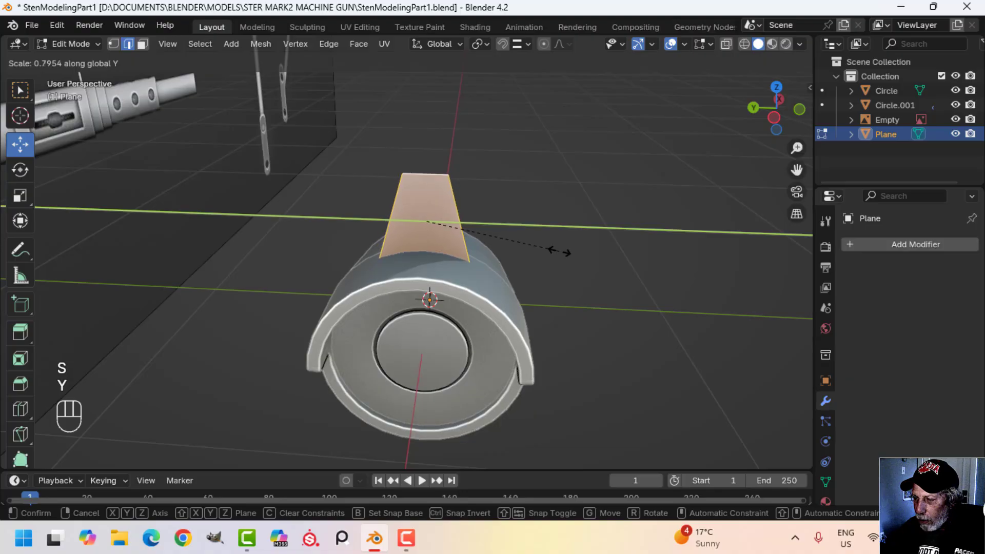
{"action": "left_click", "coordinate": [557, 251]}
Step: Clear the selection and select the plane's two top corner vertices
{"action": "middle_click_drag", "start_coordinate": [580, 249], "coordinate": [563, 239]}
{"action": "scroll", "coordinate": [533, 233], "scroll_direction": "up", "scroll_amount": 2}
{"action": "key", "text": "alt+a"}
{"action": "scroll", "coordinate": [504, 244], "scroll_direction": "up", "scroll_amount": 4}
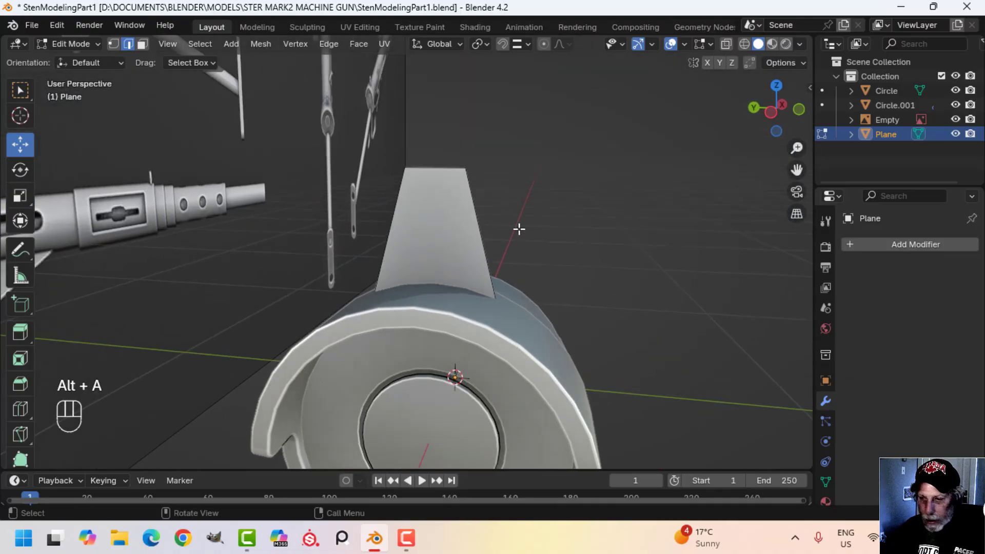
{"action": "key", "text": "1"}
{"action": "left_click", "coordinate": [397, 127], "text": "shift"}
{"action": "middle_click_drag", "start_coordinate": [529, 195], "coordinate": [563, 250]}
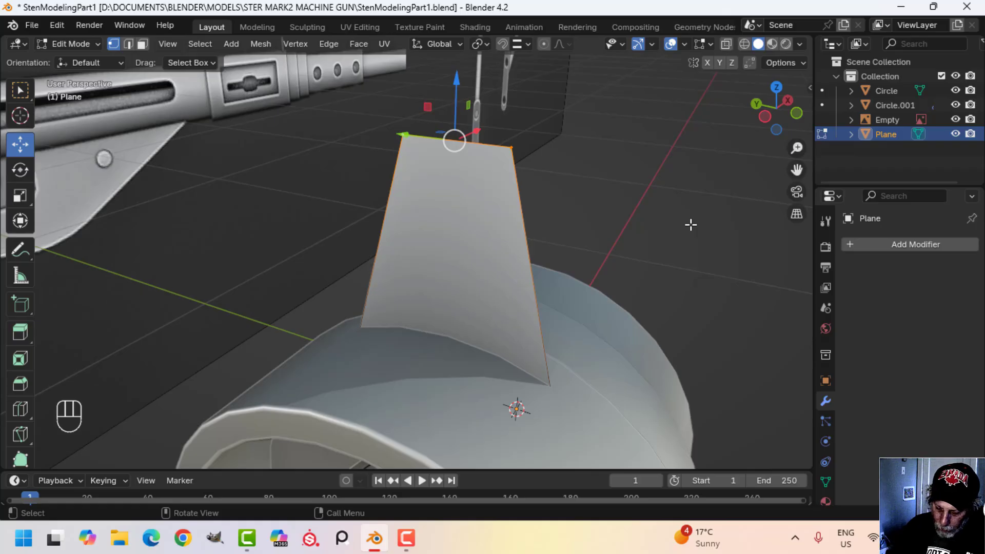
Step: Try rounding the two top corners with a multi-segment vertex bevel and inspect the shape in Object Mode
{"action": "key", "text": "shift+ctrl+b"}
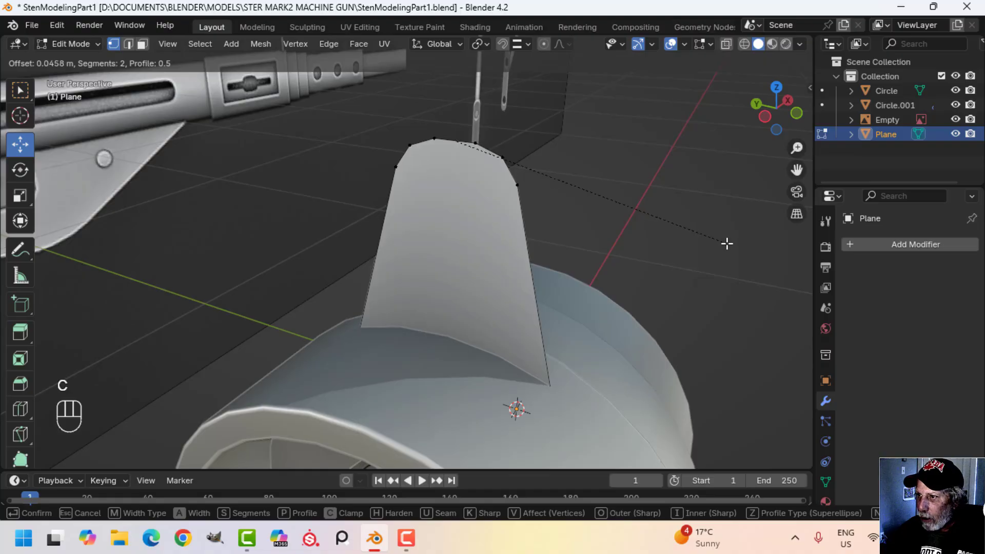
{"action": "left_click", "coordinate": [785, 252]}
{"action": "middle_click_drag", "start_coordinate": [625, 222], "coordinate": [417, 238]}
{"action": "key", "text": "Tab"}
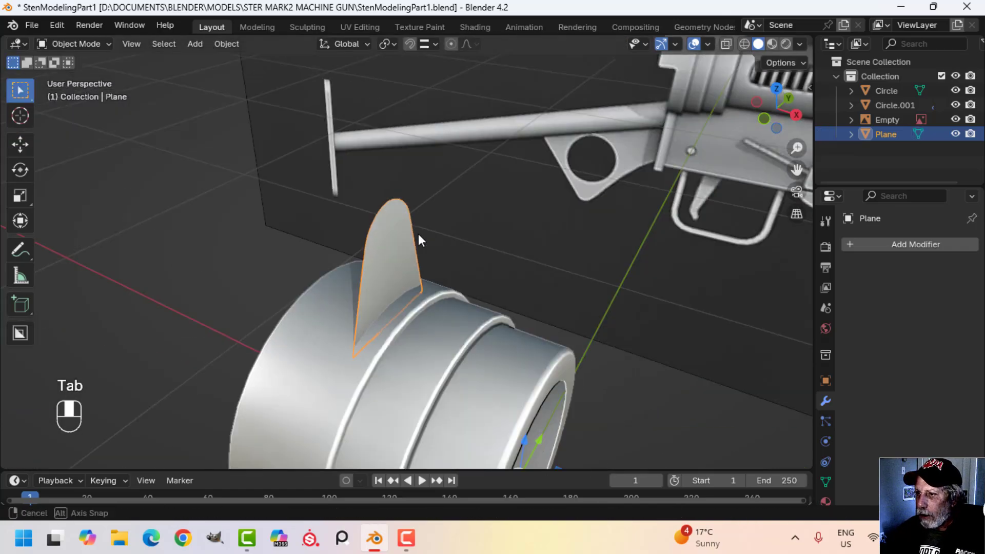
{"action": "key", "text": "alt+a"}
{"action": "middle_click_drag", "start_coordinate": [479, 248], "coordinate": [556, 196]}
Step: Undo the corner bevel and the return to Object Mode
{"action": "key", "text": "ctrl+z"}
{"action": "key", "text": "ctrl+z"}
{"action": "key", "text": "ctrl+z"}
Step: Scale the two top corner vertices to 0.570 and round them with a 0.0647 m vertex bevel with 5 segments
{"action": "key", "text": "s"}
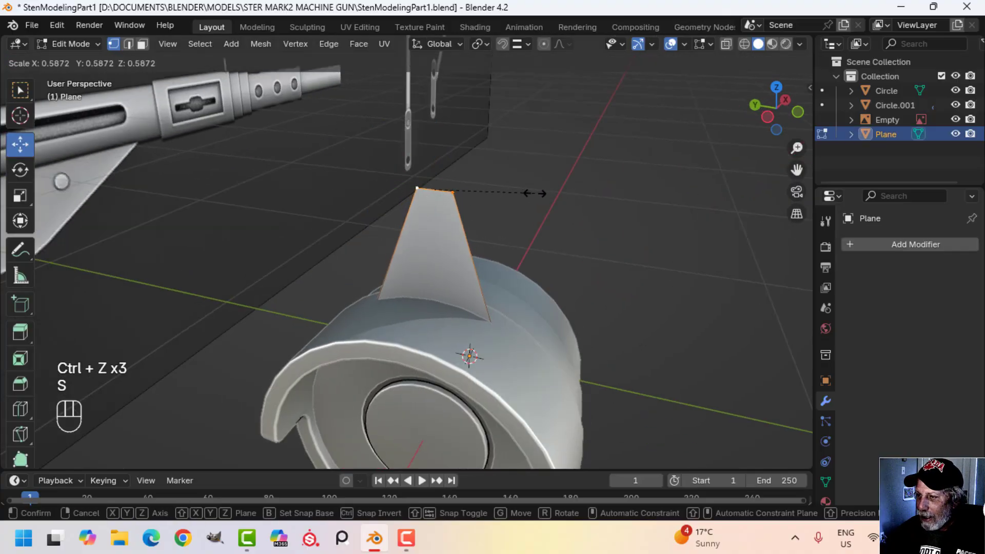
{"action": "left_click", "coordinate": [534, 193]}
{"action": "scroll", "coordinate": [531, 200], "scroll_direction": "up", "scroll_amount": 4}
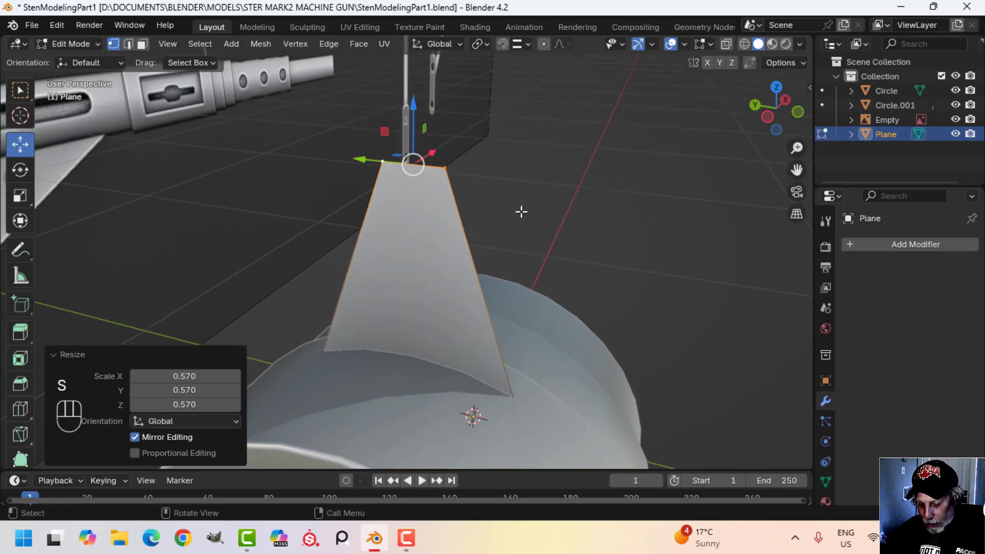
{"action": "key", "text": "shift+ctrl+b"}
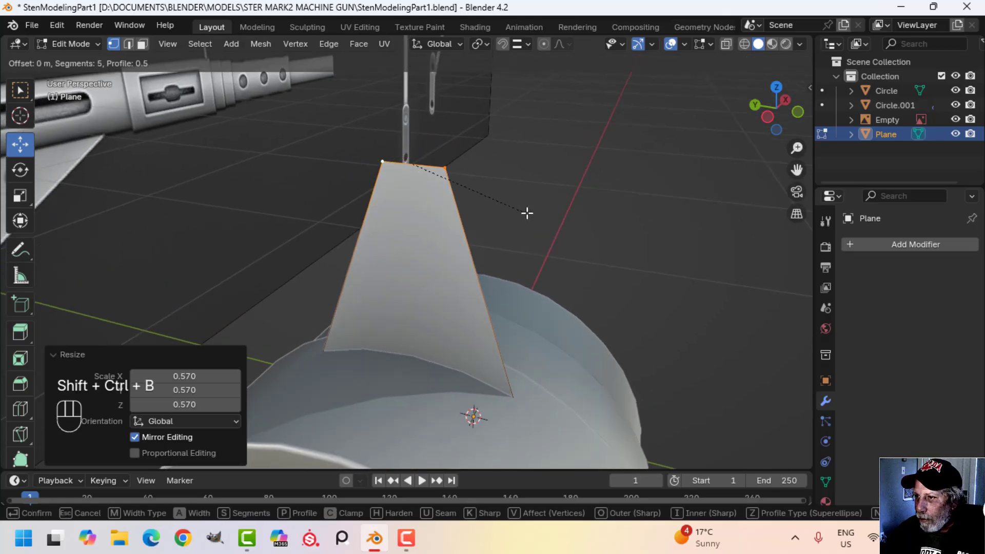
{"action": "left_click", "coordinate": [572, 233]}
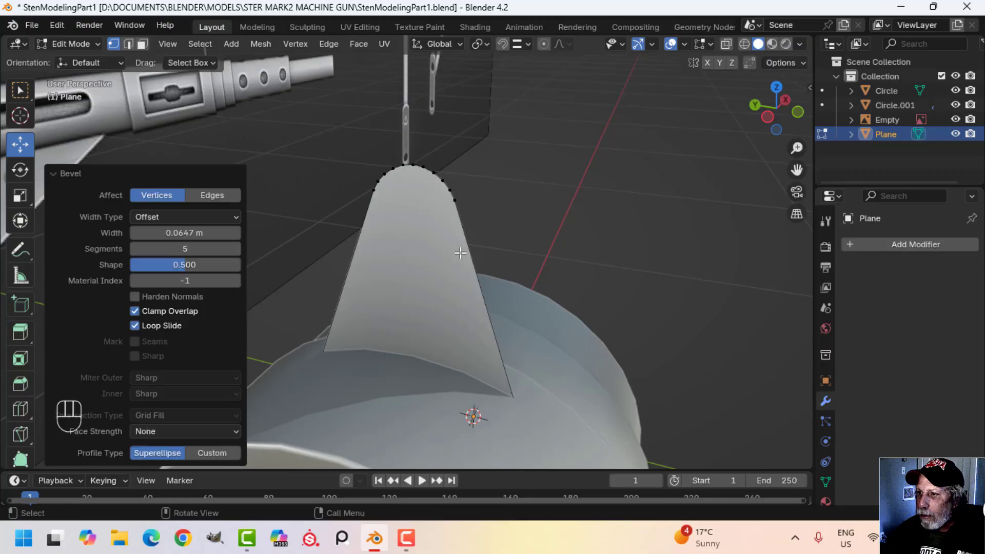
Step: Select the sight plate's hidden bottom edge in Wireframe, return to Solid shading and scale it to about 0.87 along Y
{"action": "key", "text": "a"}
{"action": "scroll", "coordinate": [469, 273], "scroll_direction": "down", "scroll_amount": 5}
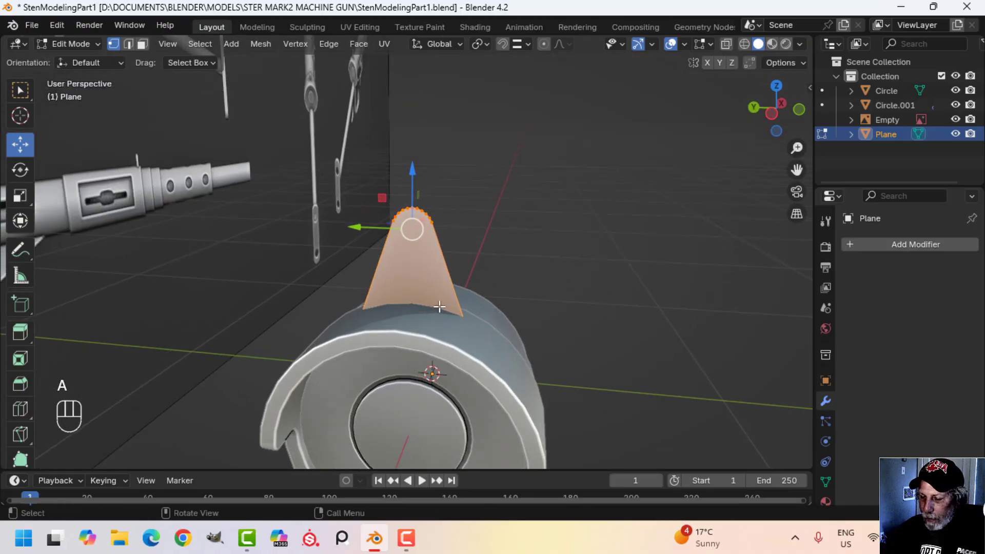
{"action": "key", "text": "z"}
{"action": "left_click", "coordinate": [417, 319]}
{"action": "key", "text": "2"}
{"action": "left_click", "coordinate": [452, 323]}
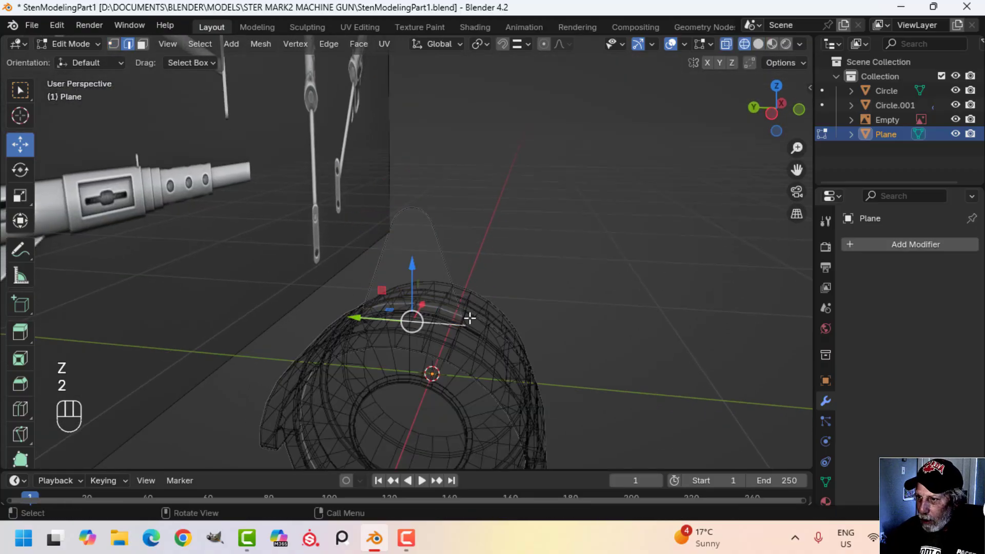
{"action": "middle_click_drag", "start_coordinate": [527, 308], "coordinate": [539, 304]}
{"action": "key", "text": "z"}
{"action": "left_click", "coordinate": [635, 304]}
{"action": "scroll", "coordinate": [543, 297], "scroll_direction": "up", "scroll_amount": 3}
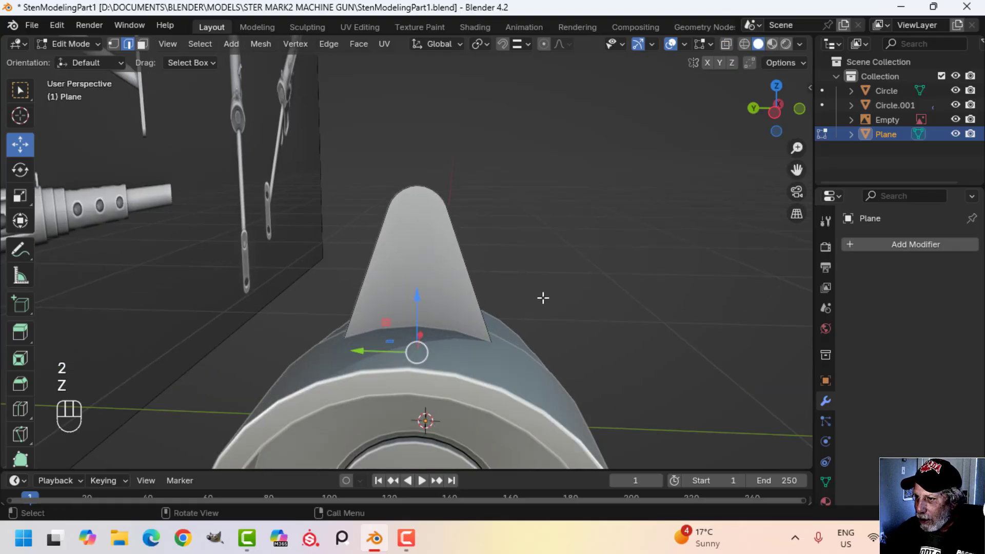
{"action": "key", "text": "s"}
{"action": "key", "text": "y"}
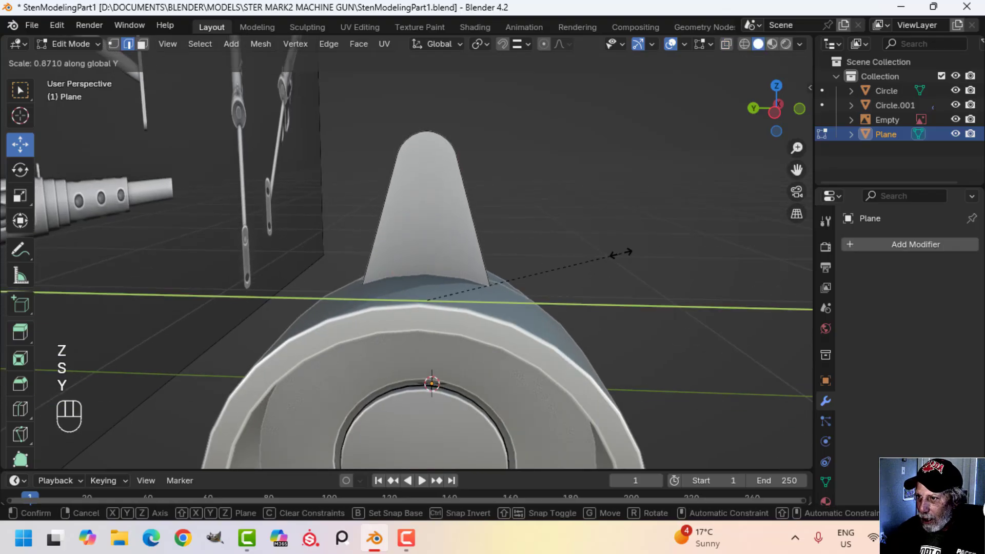
{"action": "left_click", "coordinate": [613, 252]}
Step: Select the whole sight plate, move it along X to one side of the reference post and extrude it to the post's thickness
{"action": "middle_click_drag", "start_coordinate": [613, 253], "coordinate": [488, 243]}
{"action": "key", "text": "a"}
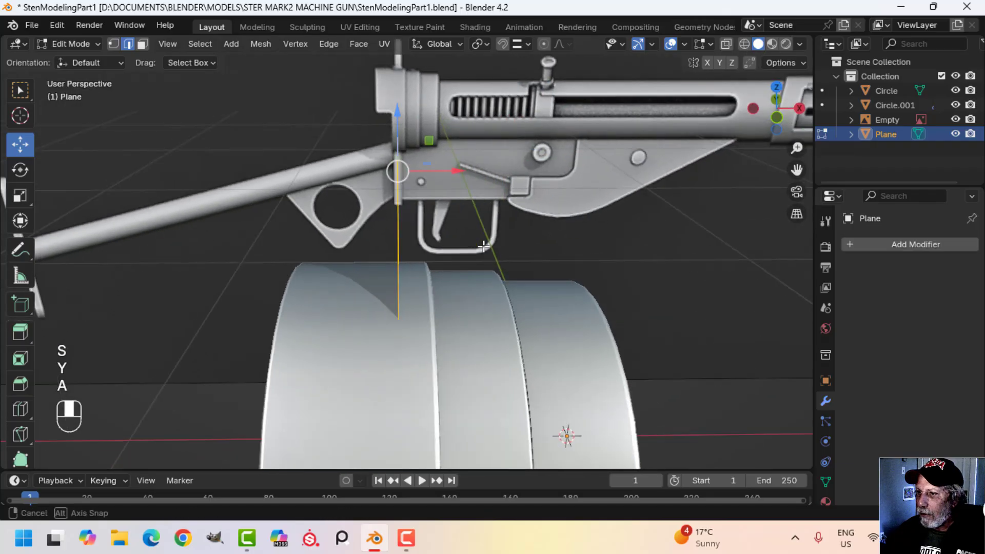
{"action": "key", "text": "KP_1"}
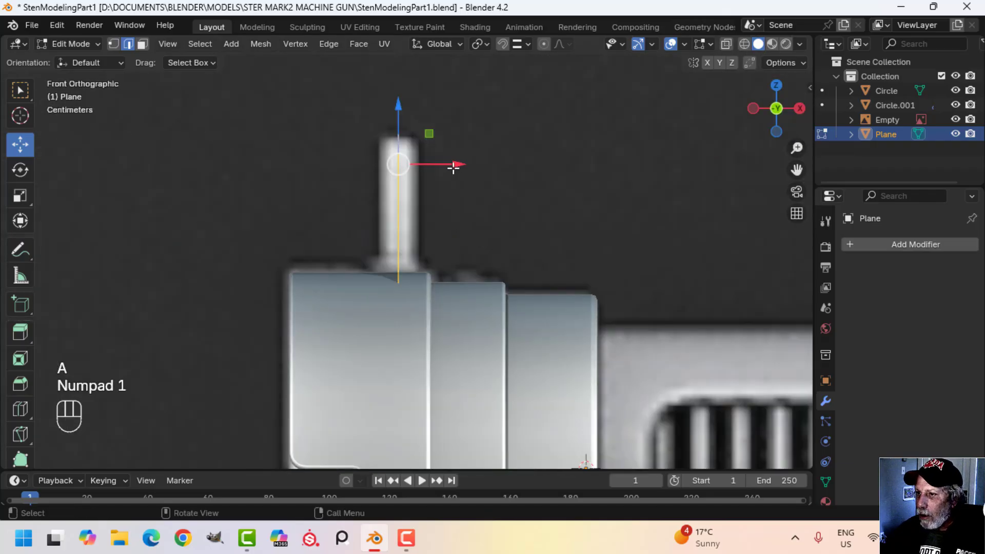
{"action": "mouse_move", "coordinate": [454, 168]}
{"action": "left_mouse_down"}
{"action": "mouse_move", "coordinate": [471, 168]}
{"action": "mouse_move", "coordinate": [437, 160]}
{"action": "left_mouse_up"}
{"action": "key", "text": "e"}
{"action": "key", "text": "z"}
{"action": "left_click", "coordinate": [577, 161]}
Step: Select all of the sight plate, correct its face normals and return to Object Mode
{"action": "mouse_move", "coordinate": [488, 195]}
{"action": "middle_mouse_down"}
{"action": "mouse_move", "coordinate": [612, 262]}
{"action": "mouse_move", "coordinate": [537, 253]}
{"action": "mouse_move", "coordinate": [561, 433]}
{"action": "mouse_move", "coordinate": [503, 236]}
{"action": "mouse_move", "coordinate": [436, 233]}
{"action": "mouse_move", "coordinate": [528, 218]}
{"action": "mouse_move", "coordinate": [500, 181]}
{"action": "mouse_move", "coordinate": [509, 146]}
{"action": "mouse_move", "coordinate": [509, 187]}
{"action": "middle_mouse_up"}
{"action": "key", "text": "a"}
{"action": "key", "text": "alt+n"}
{"action": "left_click", "coordinate": [504, 236]}
{"action": "key", "text": "Tab"}
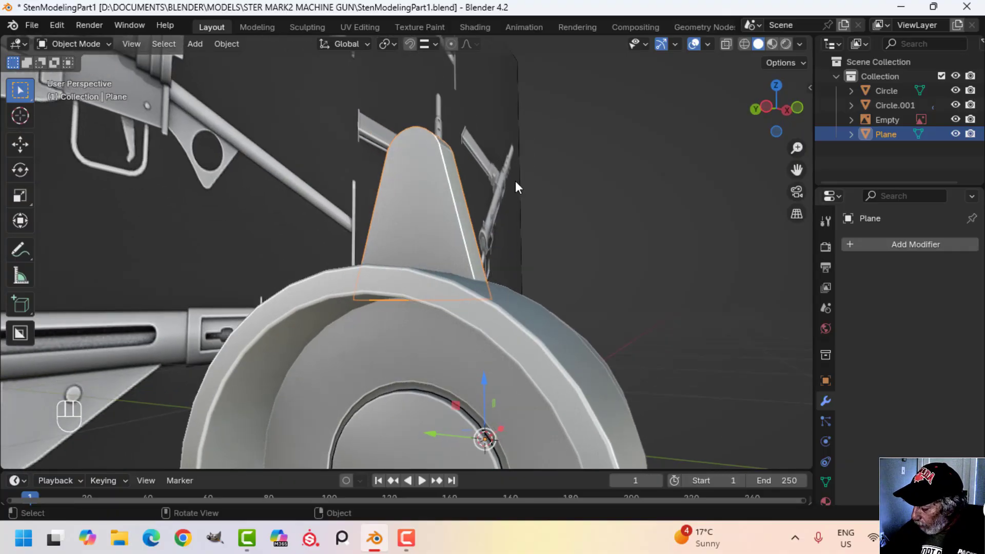
Step: Raise the sight plate's hidden bottom edge about 0.018 m along Z in Wireframe from the left view and delete the bottom face
{"action": "key", "text": "ctrl+KP_3"}
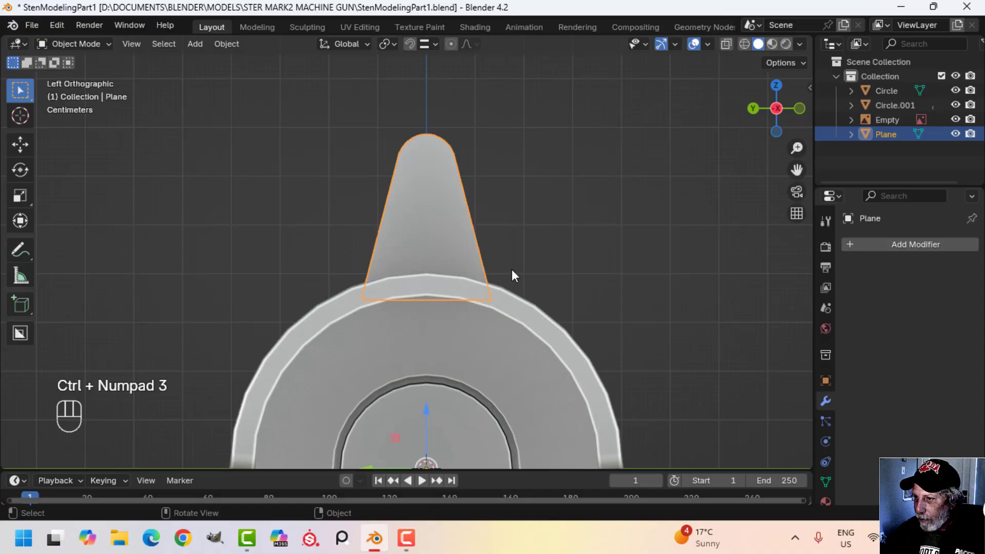
{"action": "key", "text": "Tab"}
{"action": "key", "text": "z"}
{"action": "left_click", "coordinate": [395, 267]}
{"action": "key", "text": "alt+a"}
{"action": "key", "text": "b"}
{"action": "left_click_drag", "start_coordinate": [315, 275], "coordinate": [539, 325]}
{"action": "left_click_drag", "start_coordinate": [427, 260], "coordinate": [433, 242]}
{"action": "key", "text": "x"}
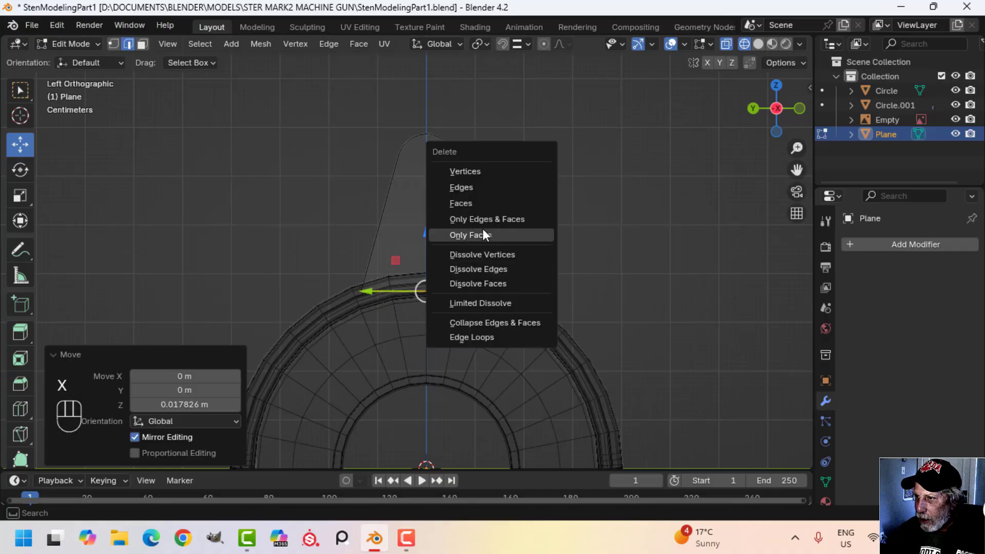
{"action": "left_click", "coordinate": [478, 203]}
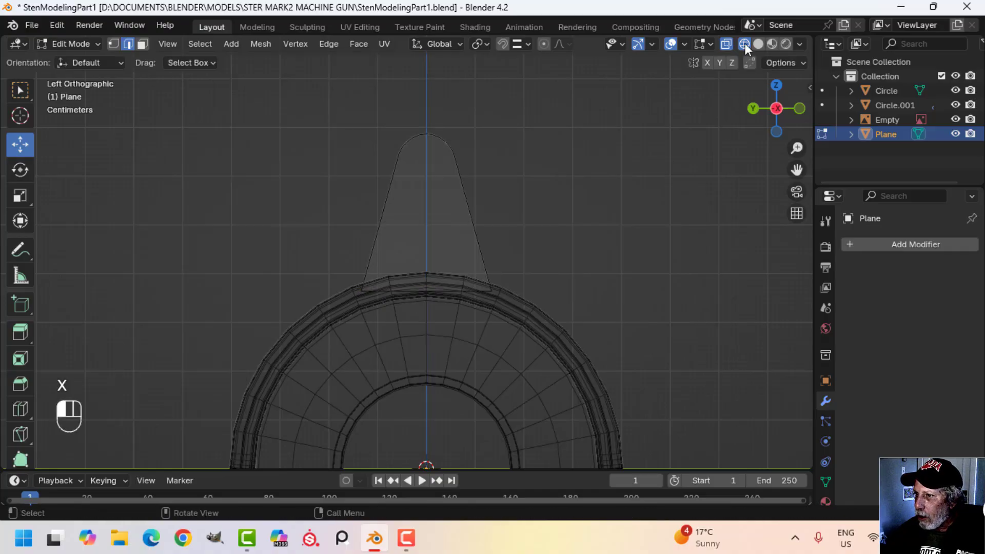
Step: Return to Solid shading and scale the whole sight plate to 0.856 along X to thin it
{"action": "left_click", "coordinate": [724, 45]}
{"action": "left_click", "coordinate": [728, 46]}
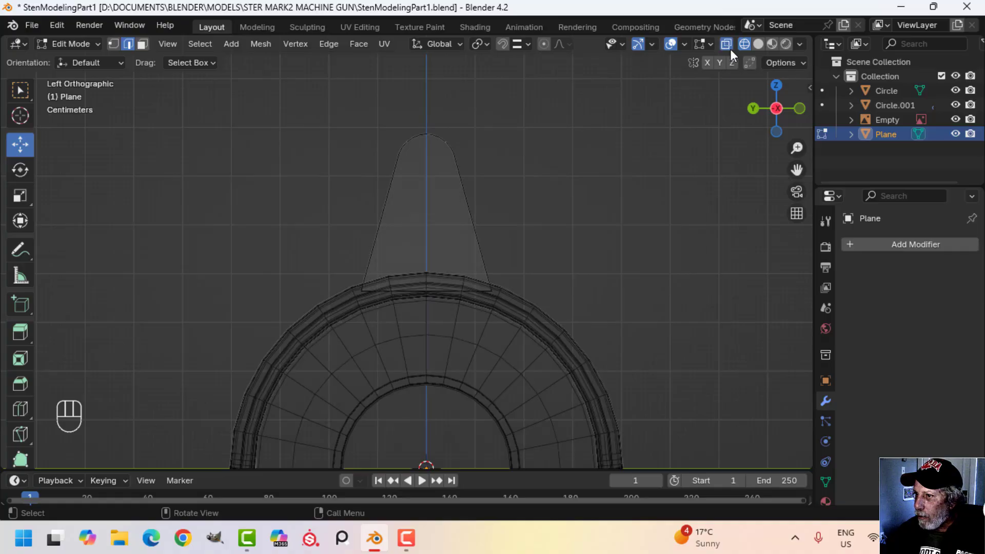
{"action": "key", "text": "z"}
{"action": "left_click", "coordinate": [675, 207]}
{"action": "middle_click_drag", "start_coordinate": [675, 207], "coordinate": [635, 210]}
{"action": "key", "text": "Tab"}
{"action": "key", "text": "Tab"}
{"action": "key", "text": "a"}
{"action": "key", "text": "s"}
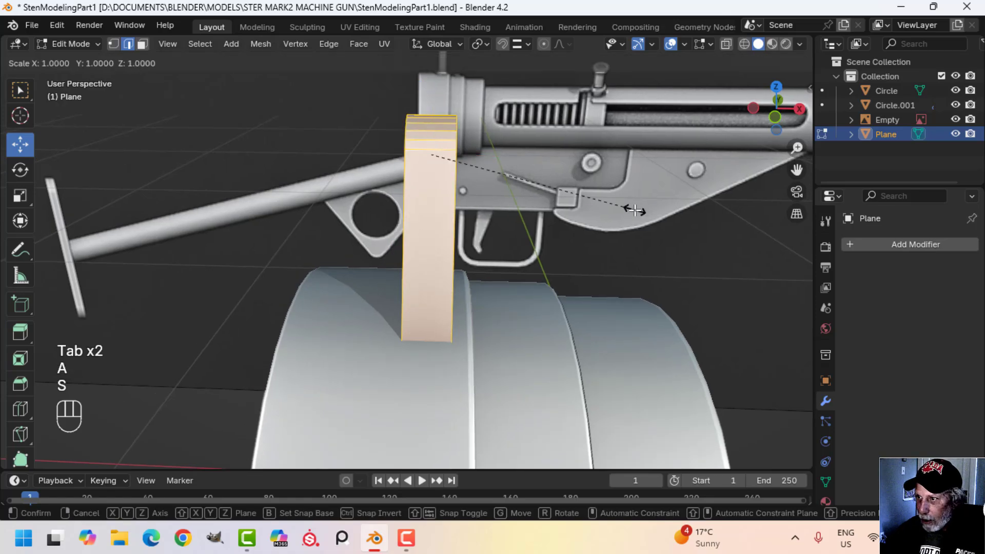
{"action": "key", "text": "x"}
{"action": "left_click", "coordinate": [599, 205]}
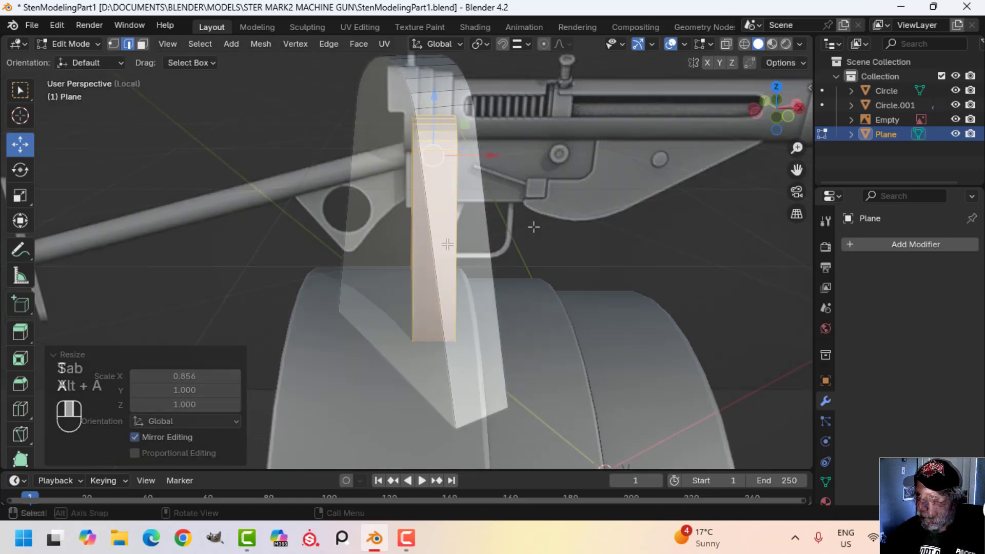
{"action": "key", "text": "3"}
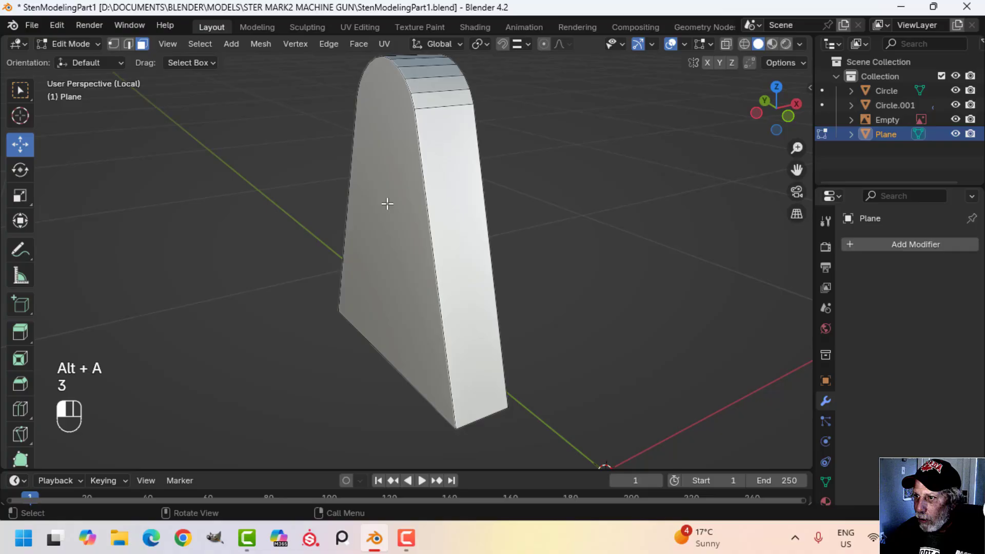
{"action": "left_click", "coordinate": [387, 204]}
{"action": "middle_click_drag", "start_coordinate": [596, 226], "coordinate": [477, 236]}
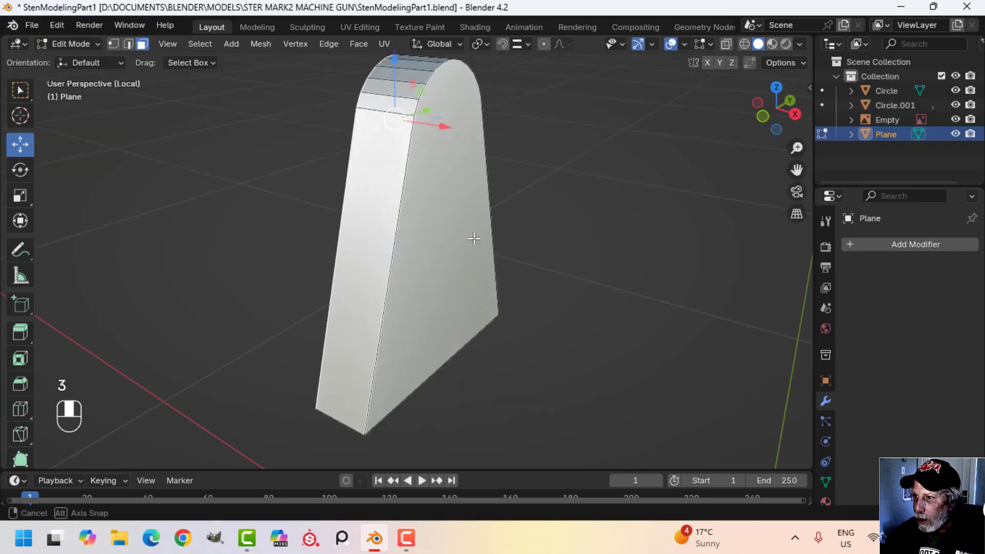
{"action": "left_click", "coordinate": [456, 183], "text": "shift"}
{"action": "middle_click_drag", "start_coordinate": [457, 198], "coordinate": [528, 226]}
{"action": "scroll", "coordinate": [488, 218], "scroll_direction": "up", "scroll_amount": 2}
{"action": "middle_click_drag", "start_coordinate": [453, 216], "coordinate": [581, 283], "text": "shift"}
{"action": "key", "text": "ctrl+b"}
{"action": "key", "text": "Escape"}
Step: Select the whole sight plate and merge its duplicate vertices by distance at 0.0001 m
{"action": "key", "text": "a"}
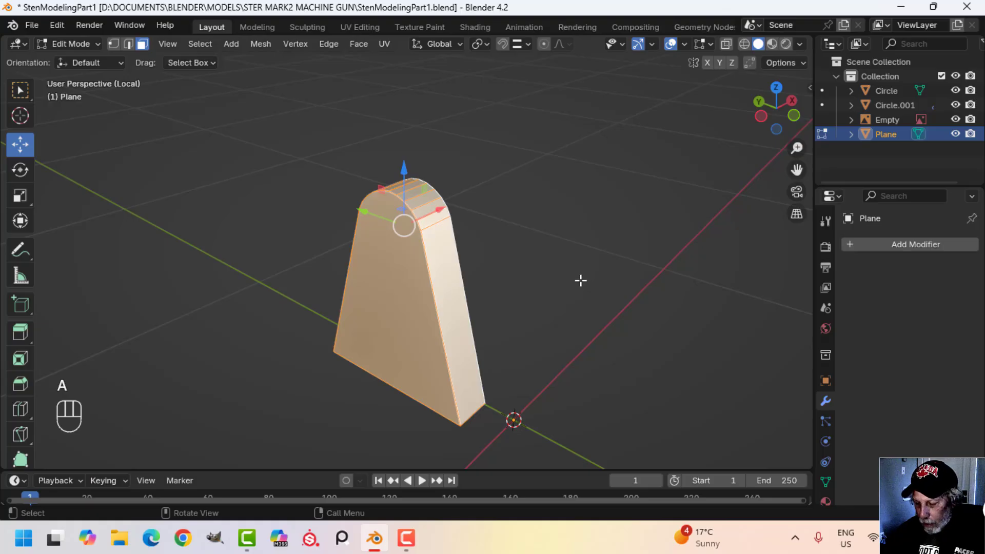
{"action": "key", "text": "m"}
{"action": "left_click", "coordinate": [599, 244]}
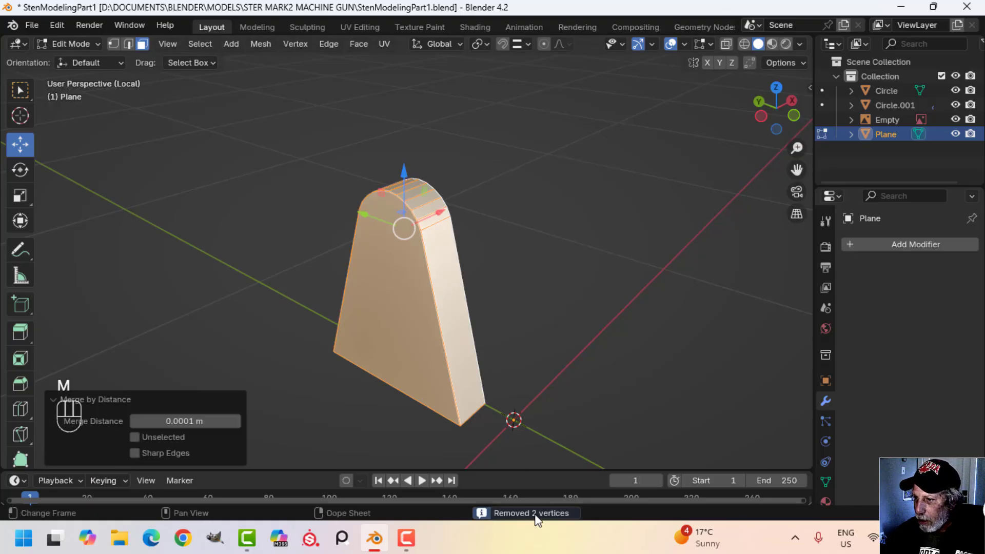
Step: Select the sight plate's front and back faces, bevel their outlines by about 0.008 m with 2 segments and return to Object Mode
{"action": "key", "text": "alt+a"}
{"action": "key", "text": "3"}
{"action": "middle_click_drag", "start_coordinate": [414, 277], "coordinate": [591, 286]}
{"action": "left_click", "coordinate": [422, 272], "text": "shift"}
{"action": "key", "text": "ctrl+b"}
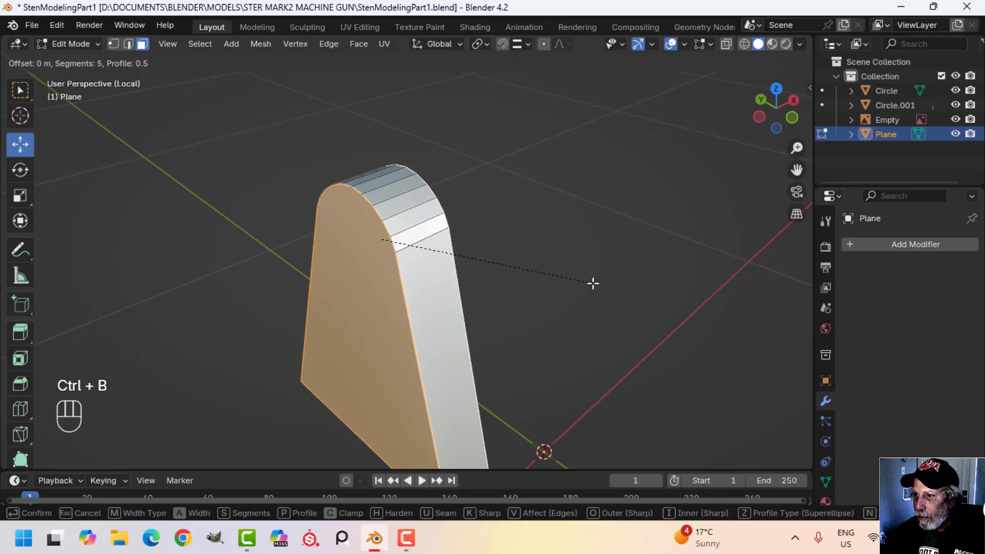
{"action": "scroll", "coordinate": [605, 277], "scroll_direction": "down", "scroll_amount": 3}
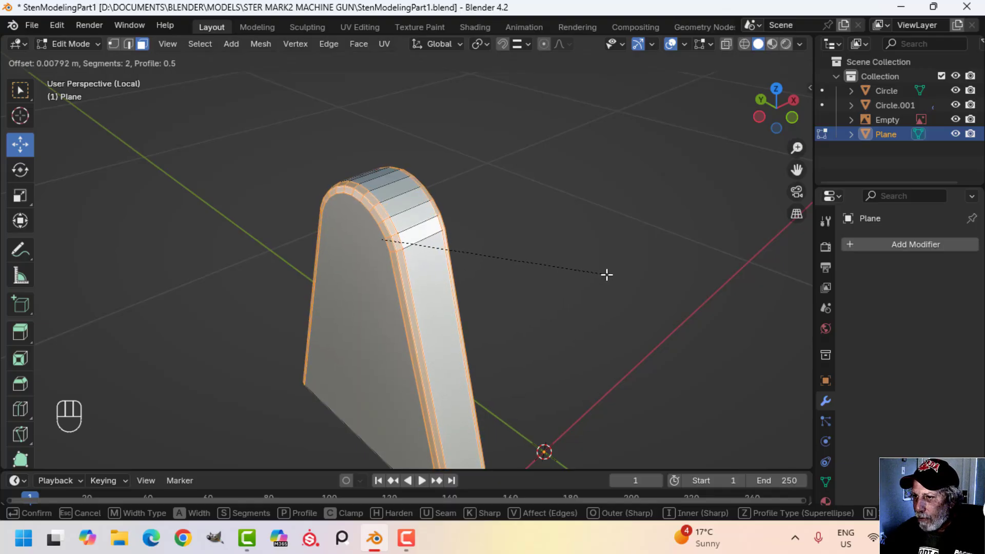
{"action": "left_click", "coordinate": [606, 272]}
{"action": "key", "text": "Tab"}
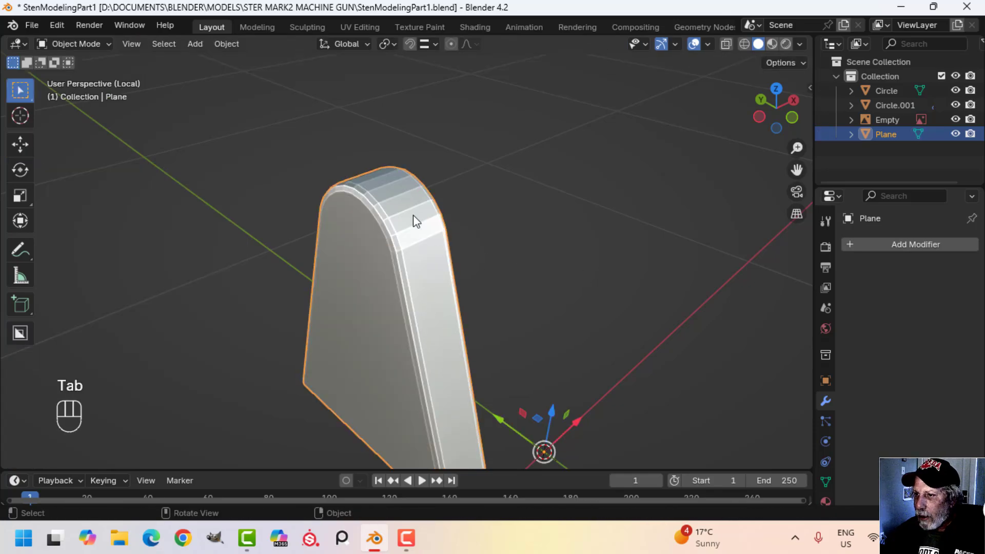
Step: Shade the sight plate smooth and leave Local View to show the rest of the model
{"action": "right_click", "coordinate": [413, 214]}
{"action": "left_click", "coordinate": [412, 214]}
{"action": "key", "text": "alt+a"}
{"action": "middle_click_drag", "start_coordinate": [395, 310], "coordinate": [436, 276]}
{"action": "key", "text": "slash"}
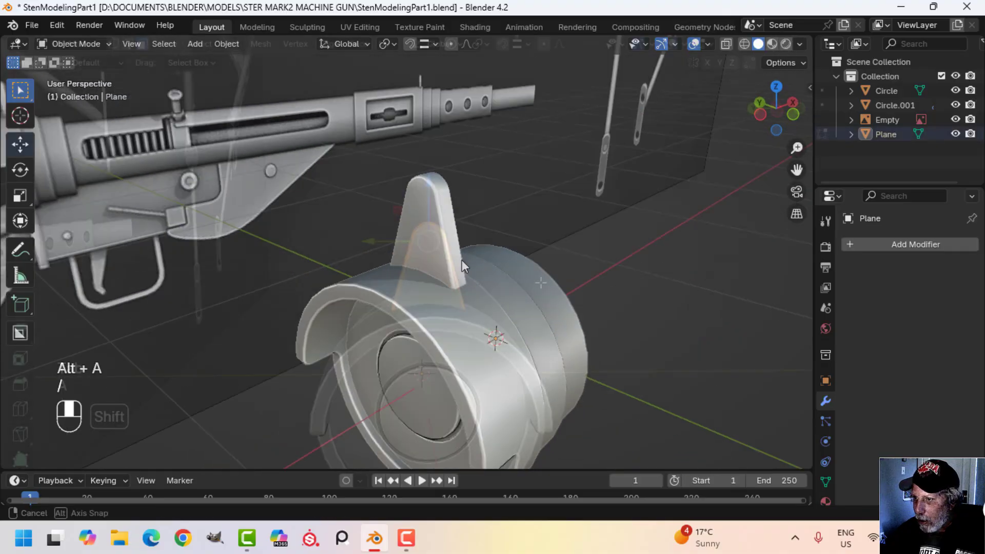
Step: Snap the 3D cursor to the centre of the sight plate's selected geometry and return to Object Mode
{"action": "key", "text": "Tab"}
{"action": "key", "text": "a"}
{"action": "key", "text": "shift+s"}
{"action": "left_click", "coordinate": [523, 359]}
{"action": "key", "text": "Tab"}
Step: Add a 32-vertex cylinder at the 3D cursor and shrink it in Edit Mode to fit the sight plate, with a final scale of 0.622
{"action": "middle_click_drag", "start_coordinate": [546, 316], "coordinate": [564, 291]}
{"action": "key", "text": "shift+a"}
{"action": "mouse_move", "coordinate": [516, 218]}
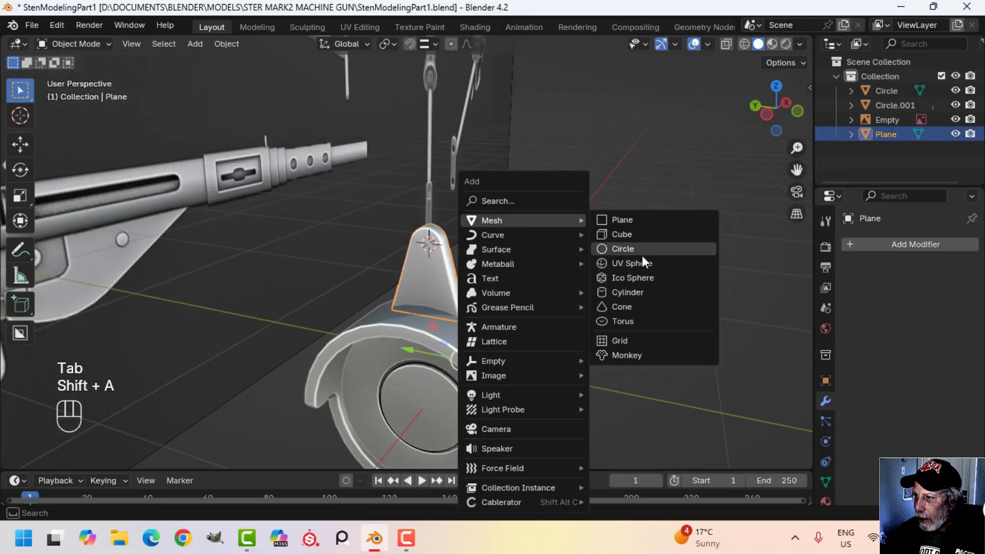
{"action": "left_click", "coordinate": [637, 292]}
{"action": "scroll", "coordinate": [416, 293], "scroll_direction": "down", "scroll_amount": 3}
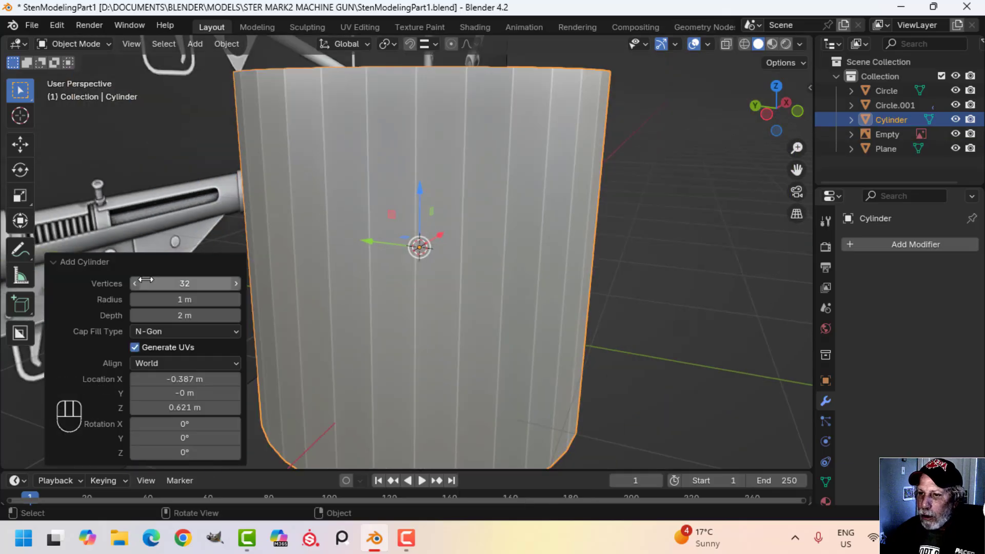
{"action": "key", "text": "Tab"}
{"action": "key", "text": "s"}
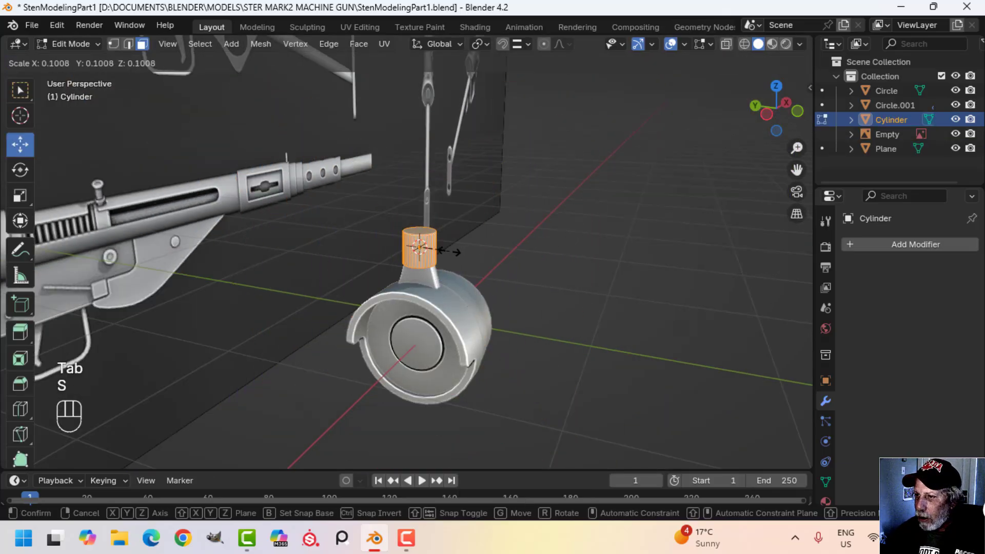
{"action": "left_click", "coordinate": [558, 231]}
{"action": "scroll", "coordinate": [558, 231], "scroll_direction": "up", "scroll_amount": 2}
{"action": "key", "text": "s"}
{"action": "left_click", "coordinate": [472, 249]}
{"action": "middle_click_drag", "start_coordinate": [473, 248], "coordinate": [451, 252]}
Step: Rotate the cylinder 90° about Y so it passes through the sight plate and lower it along Z
{"action": "key", "text": "r"}
{"action": "key", "text": "y"}
{"action": "key", "text": "9"}
{"action": "key", "text": "0"}
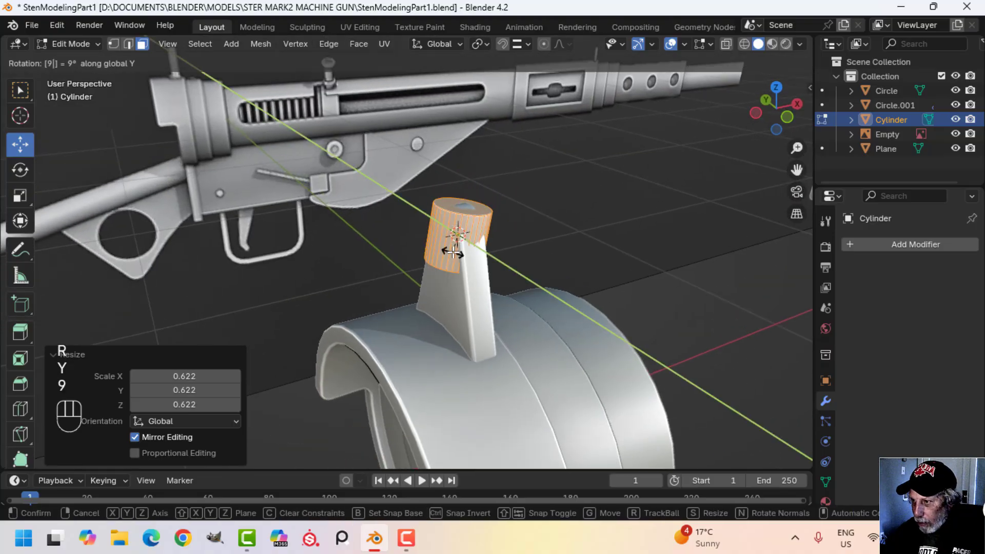
{"action": "key", "text": "Return"}
{"action": "key", "text": "g"}
{"action": "key", "text": "z"}
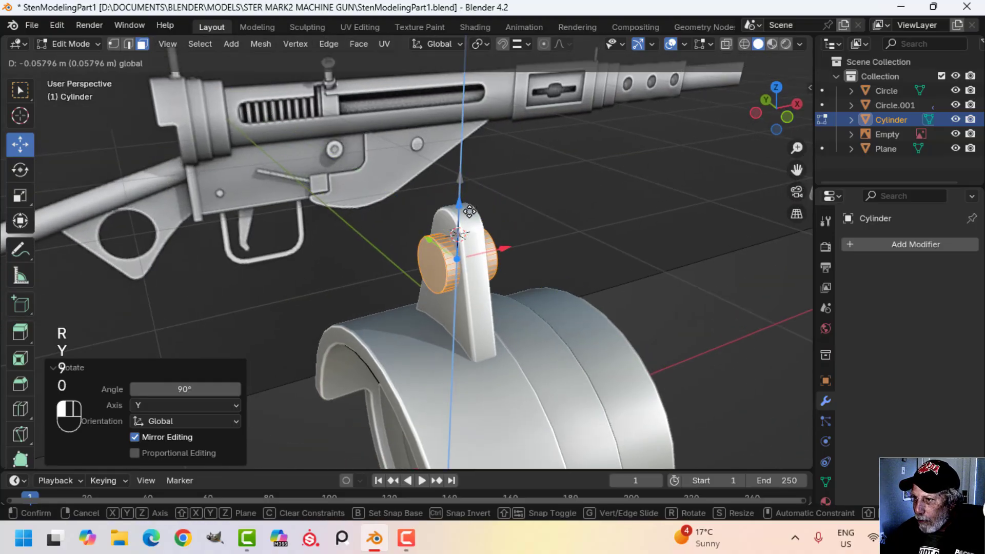
{"action": "left_click", "coordinate": [526, 266]}
Step: Scale the cylinder to 0.839 and raise it slightly along Z in the left view to set the sight hole's position
{"action": "middle_click_drag", "start_coordinate": [525, 267], "coordinate": [624, 240]}
{"action": "key", "text": "s"}
{"action": "left_click", "coordinate": [595, 238]}
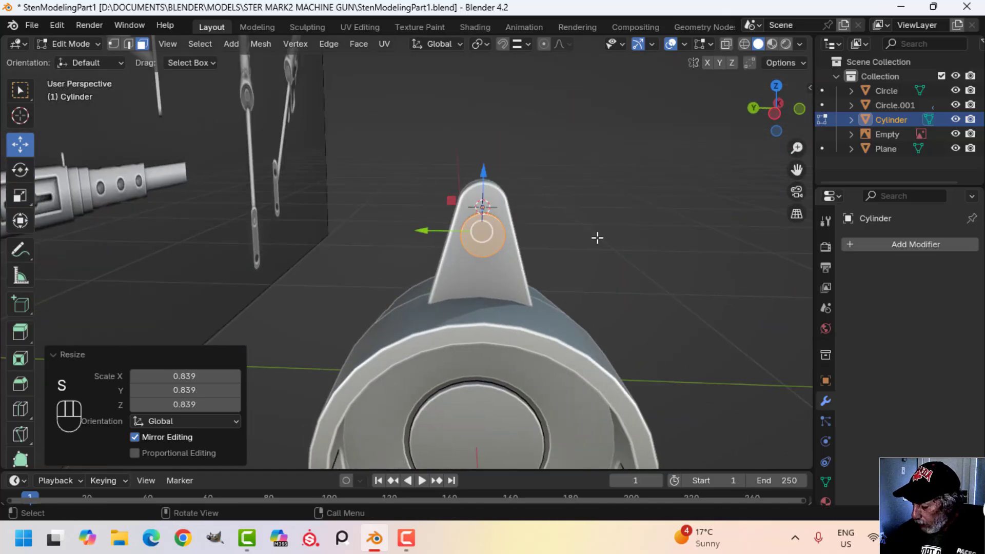
{"action": "key", "text": "ctrl+KP_3"}
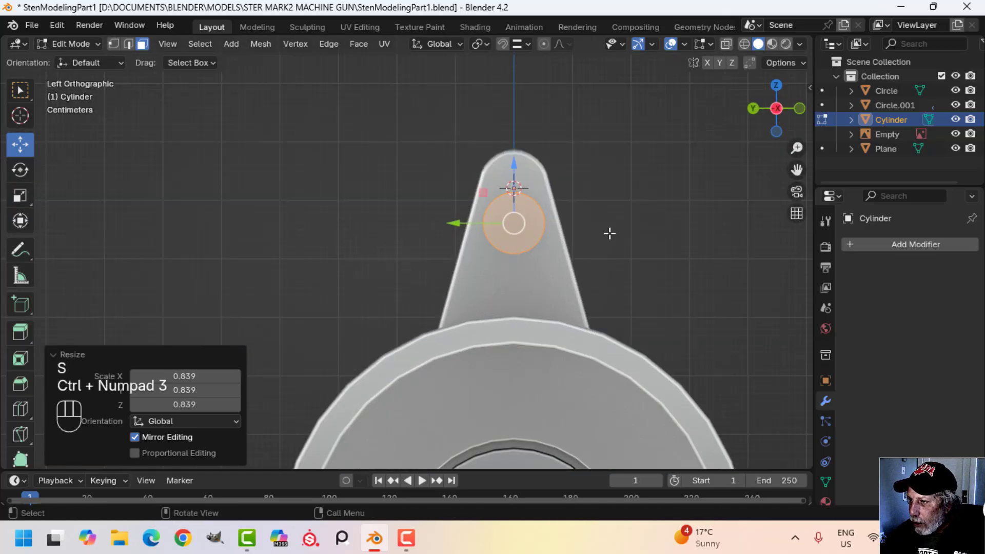
{"action": "scroll", "coordinate": [603, 235], "scroll_direction": "down", "scroll_amount": 2}
{"action": "left_click_drag", "start_coordinate": [480, 182], "coordinate": [480, 175]}
{"action": "middle_click_drag", "start_coordinate": [481, 176], "coordinate": [532, 303]}
Step: Give the sight plate a Boolean Difference modifier with the cylinder as its object and apply it
{"action": "key", "text": "Tab"}
{"action": "key", "text": "alt+a"}
{"action": "left_click", "coordinate": [534, 303]}
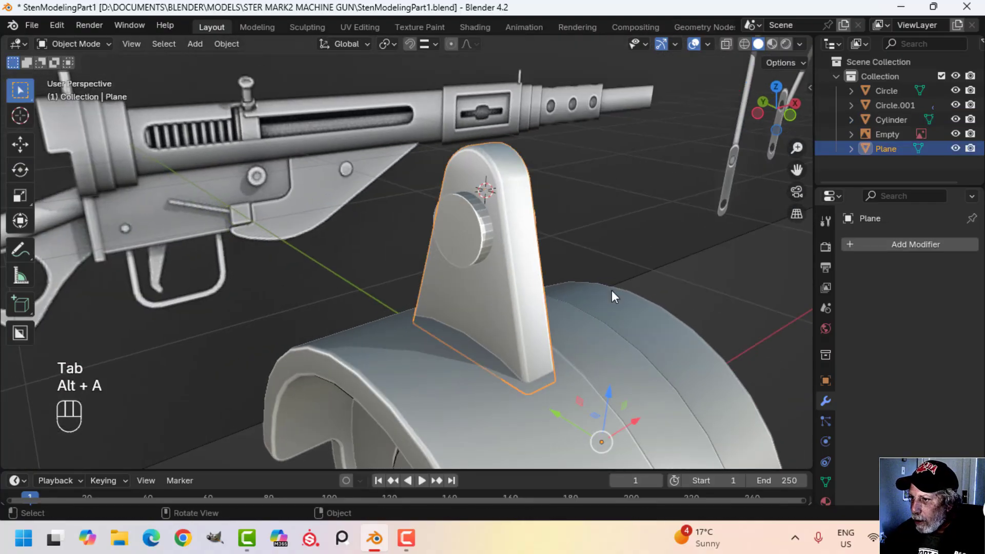
{"action": "left_click", "coordinate": [888, 245]}
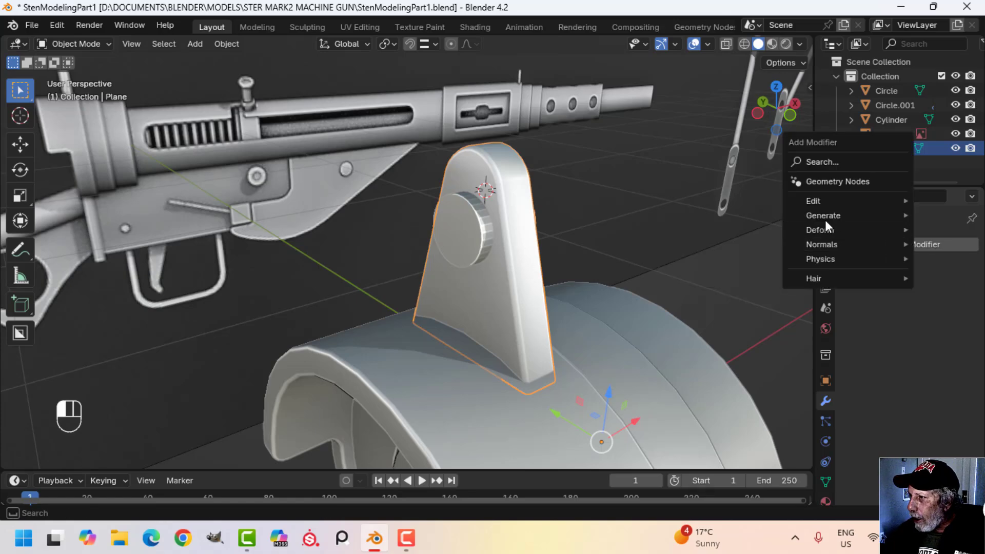
{"action": "mouse_move", "coordinate": [811, 215]}
{"action": "left_click", "coordinate": [716, 244]}
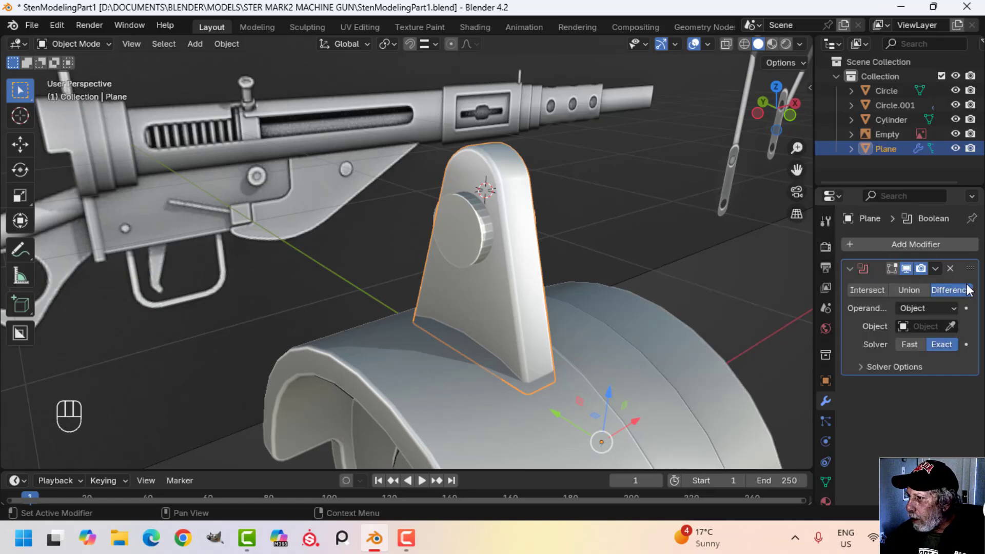
{"action": "left_click", "coordinate": [951, 327]}
{"action": "left_click", "coordinate": [463, 211]}
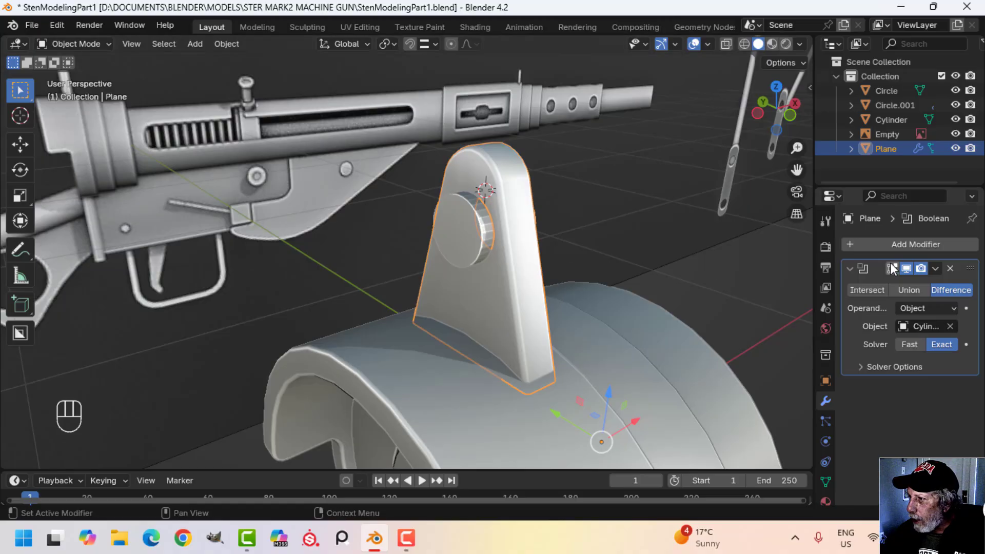
{"action": "left_click", "coordinate": [935, 268]}
{"action": "left_click", "coordinate": [913, 282]}
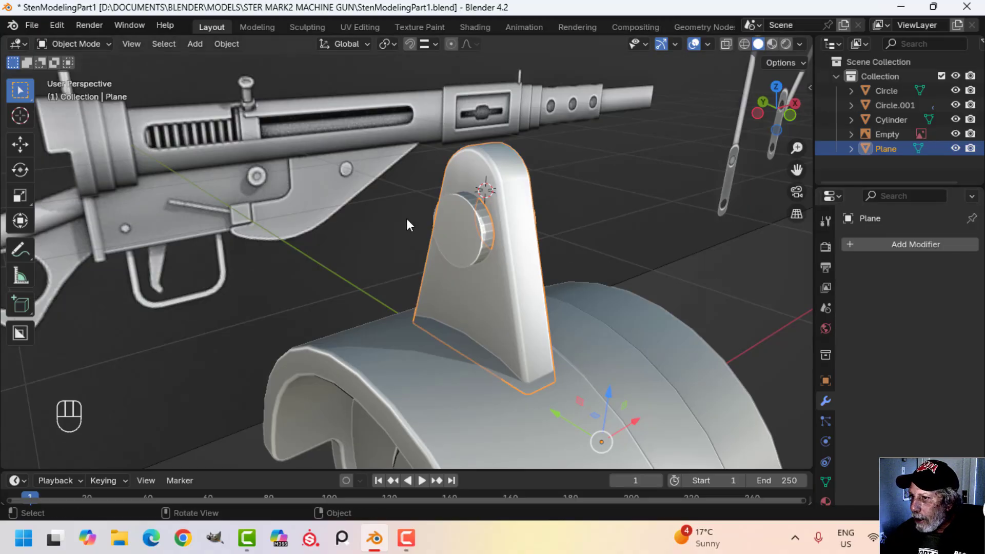
Step: Delete the cutter cylinder from the sight hole
{"action": "left_click", "coordinate": [470, 214]}
{"action": "key", "text": "x"}
{"action": "left_click", "coordinate": [469, 211]}
Step: Select the rim edge loops on both sides of the sight hole, bevel them about 0.004 m with 2 segments and return to Object Mode
{"action": "middle_click_drag", "start_coordinate": [469, 211], "coordinate": [478, 168], "text": "shift"}
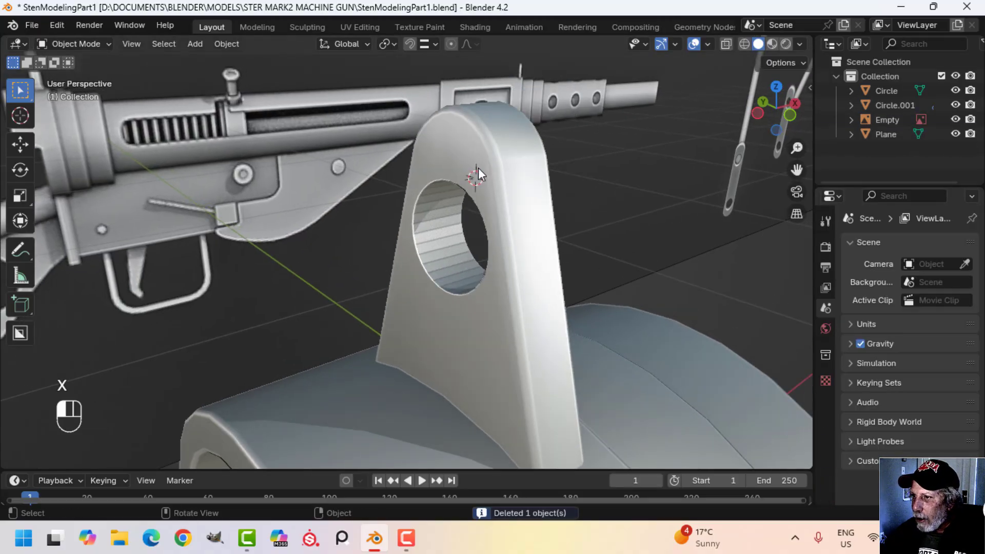
{"action": "left_click", "coordinate": [487, 239]}
{"action": "key", "text": "Tab"}
{"action": "key", "text": "alt+a"}
{"action": "scroll", "coordinate": [598, 229], "scroll_direction": "up", "scroll_amount": 3}
{"action": "scroll", "coordinate": [503, 156], "scroll_direction": "down", "scroll_amount": 2}
{"action": "scroll", "coordinate": [473, 169], "scroll_direction": "down", "scroll_amount": 1}
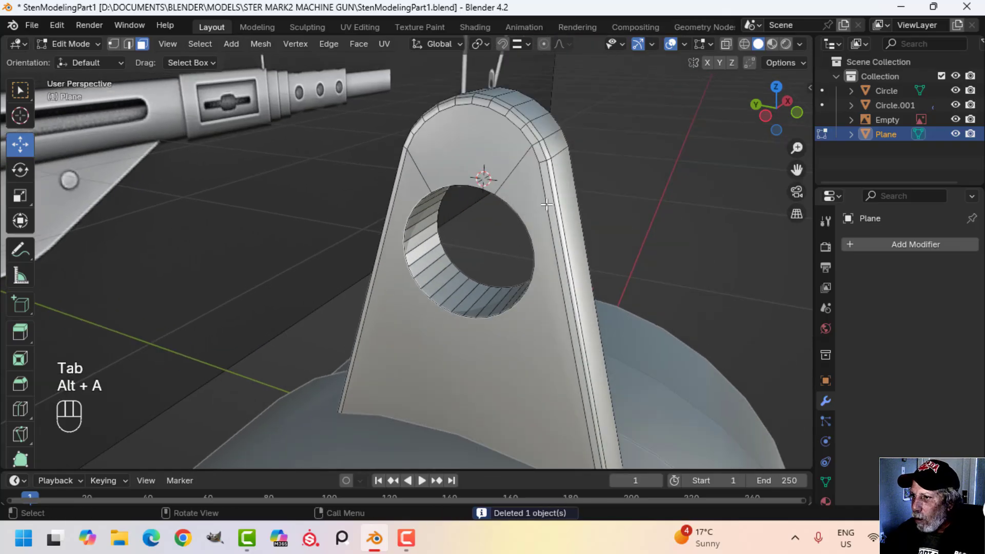
{"action": "scroll", "coordinate": [550, 198], "scroll_direction": "up", "scroll_amount": 1}
{"action": "key", "text": "2"}
{"action": "scroll", "coordinate": [477, 182], "scroll_direction": "up", "scroll_amount": 1}
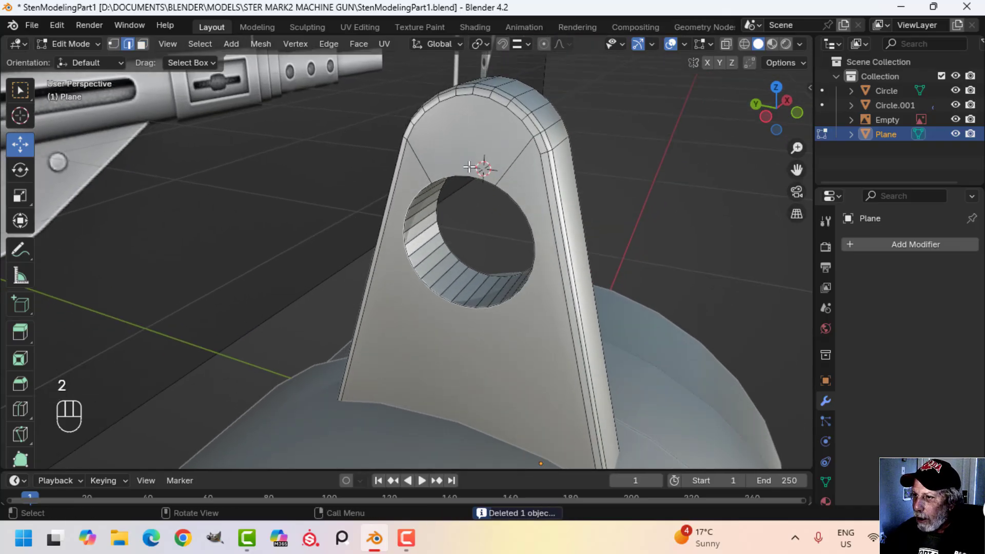
{"action": "left_click", "coordinate": [530, 206], "text": "alt+shift"}
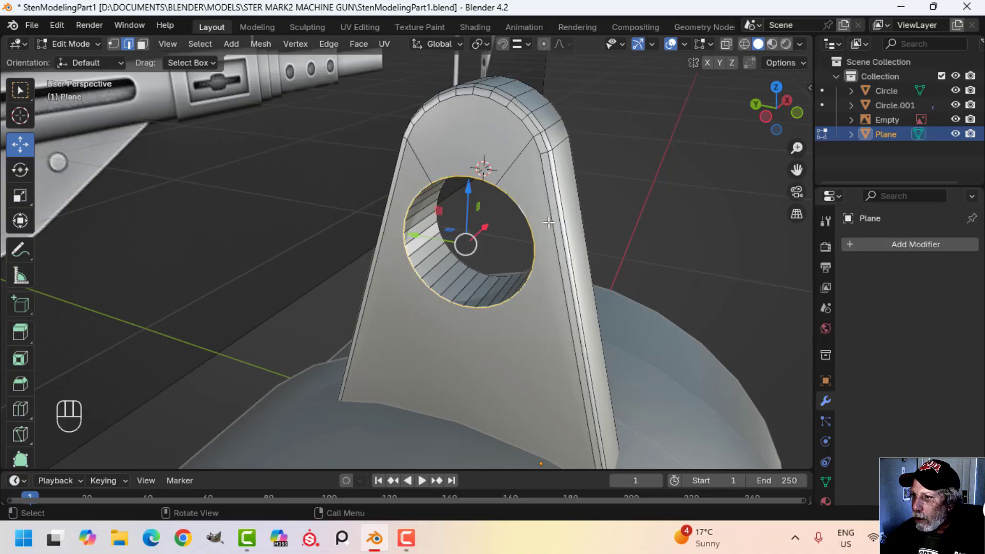
{"action": "middle_click_drag", "start_coordinate": [549, 222], "coordinate": [480, 267]}
{"action": "left_click", "coordinate": [417, 188], "text": "alt+shift"}
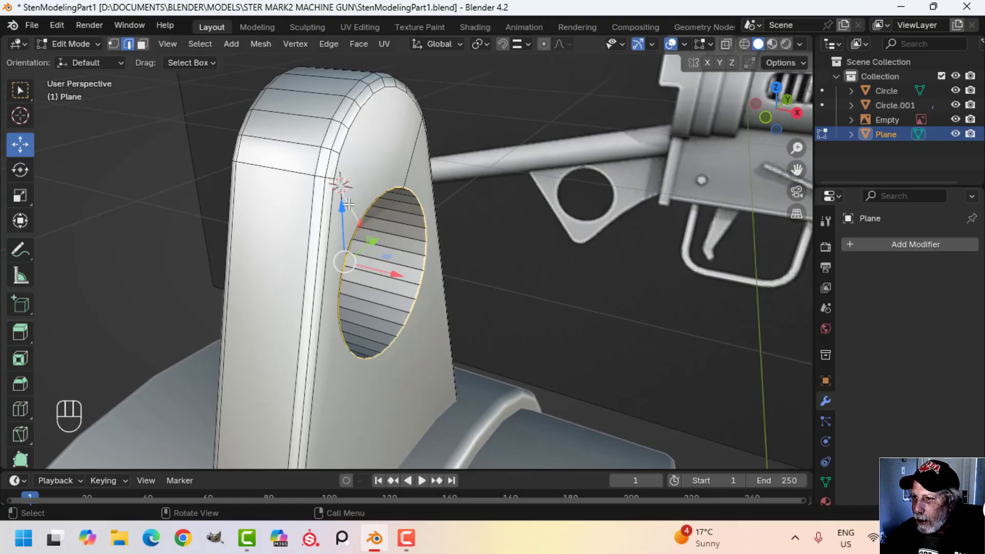
{"action": "middle_click_drag", "start_coordinate": [447, 229], "coordinate": [496, 239]}
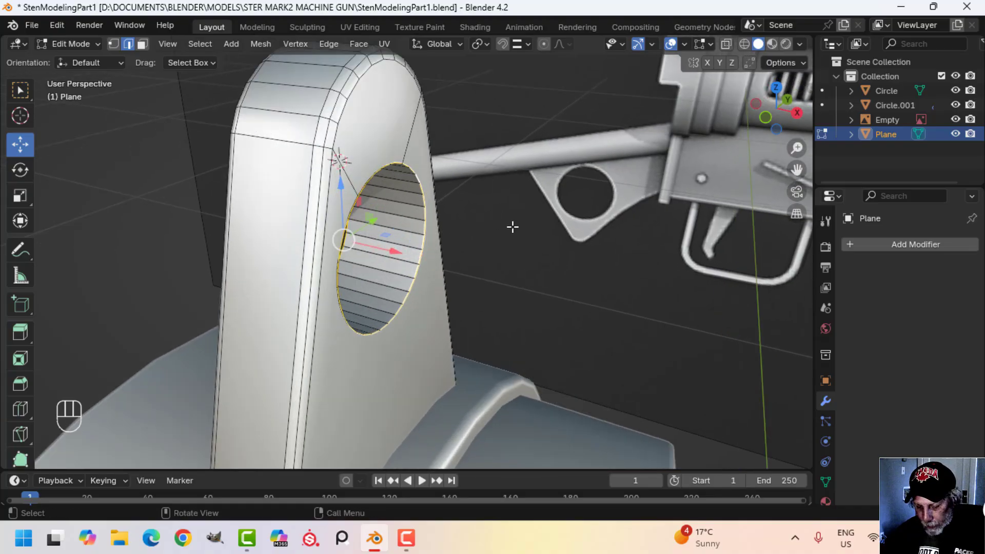
{"action": "key", "text": "ctrl+b"}
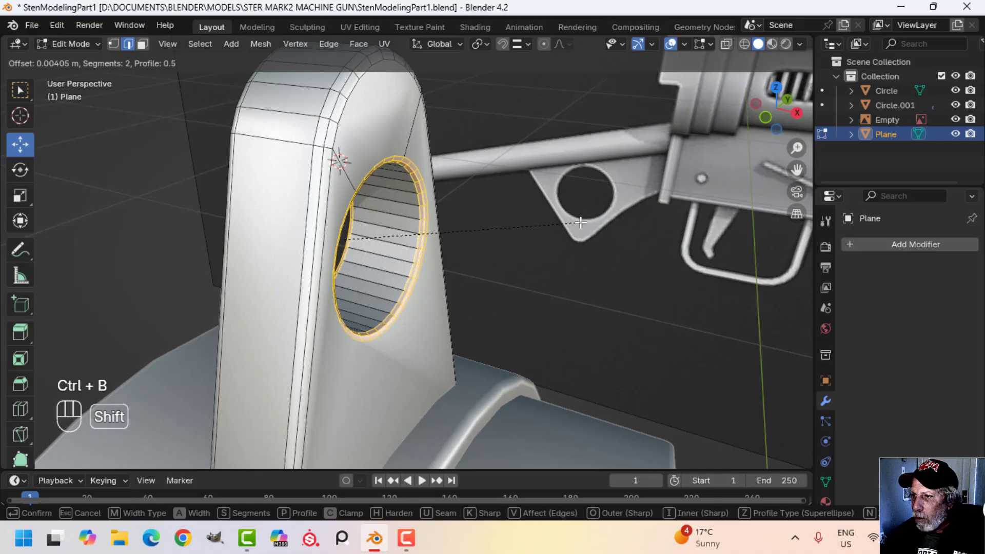
{"action": "left_click", "coordinate": [586, 222]}
{"action": "key", "text": "Tab"}
Step: Reselect the finished sight plate and apply Shade Smooth to it
{"action": "middle_click_drag", "start_coordinate": [586, 222], "coordinate": [446, 245]}
{"action": "key", "text": "alt+a"}
{"action": "left_click", "coordinate": [397, 190]}
{"action": "right_click", "coordinate": [397, 190]}
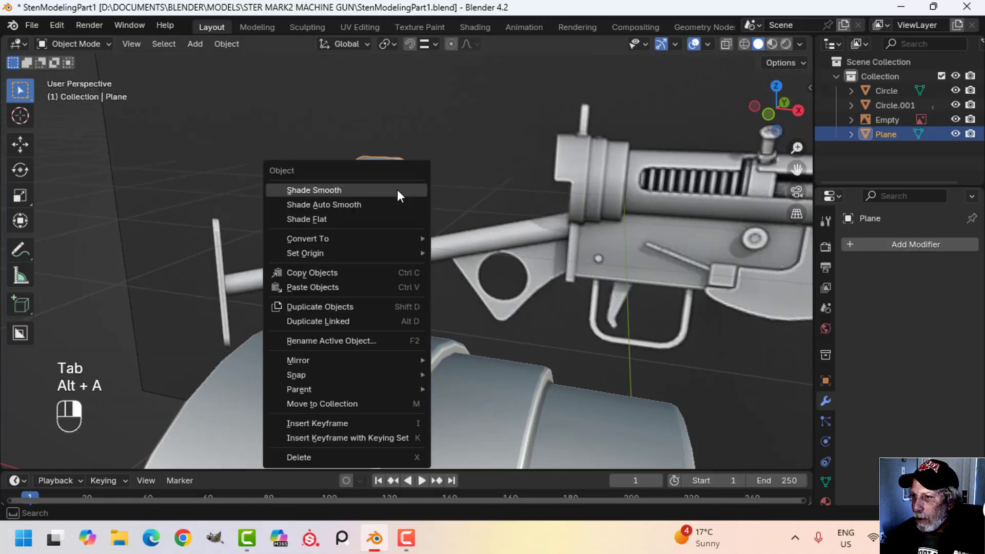
{"action": "left_click", "coordinate": [399, 191]}
{"action": "mouse_move", "coordinate": [421, 198]}
{"action": "middle_mouse_down"}
{"action": "mouse_move", "coordinate": [359, 246]}
{"action": "mouse_move", "coordinate": [408, 209]}
{"action": "middle_mouse_up"}
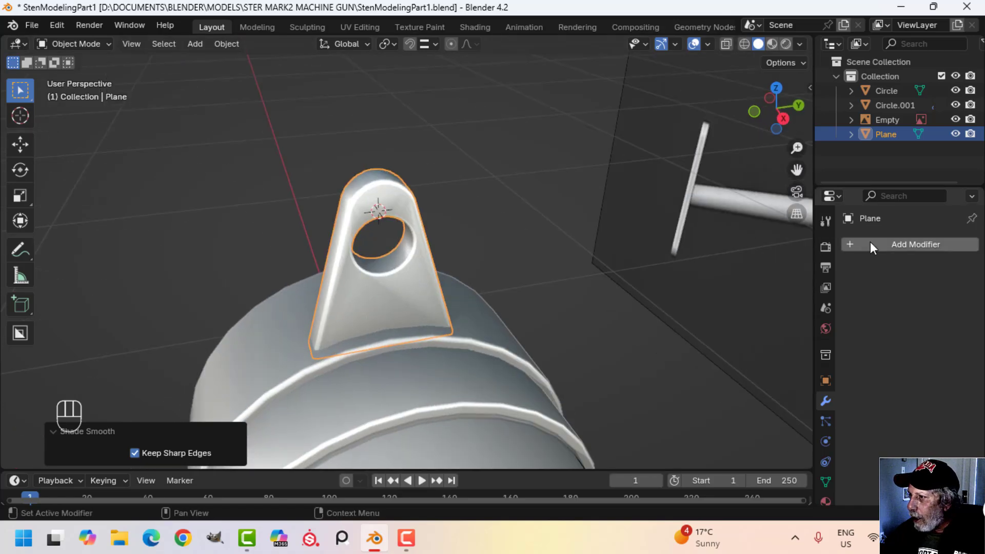
Step: Add a Weighted Normal modifier to the sight plate and deselect it
{"action": "left_click", "coordinate": [884, 242]}
{"action": "mouse_move", "coordinate": [836, 272]}
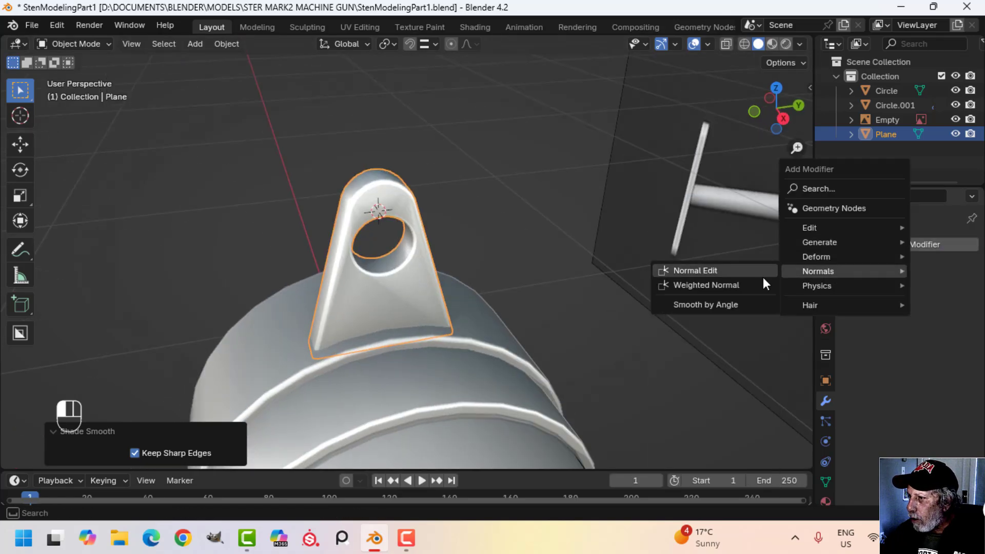
{"action": "left_click", "coordinate": [729, 284]}
{"action": "key", "text": "alt+a"}
{"action": "middle_click_drag", "start_coordinate": [413, 282], "coordinate": [636, 211]}
{"action": "scroll", "coordinate": [411, 284], "scroll_direction": "down", "scroll_amount": 5}
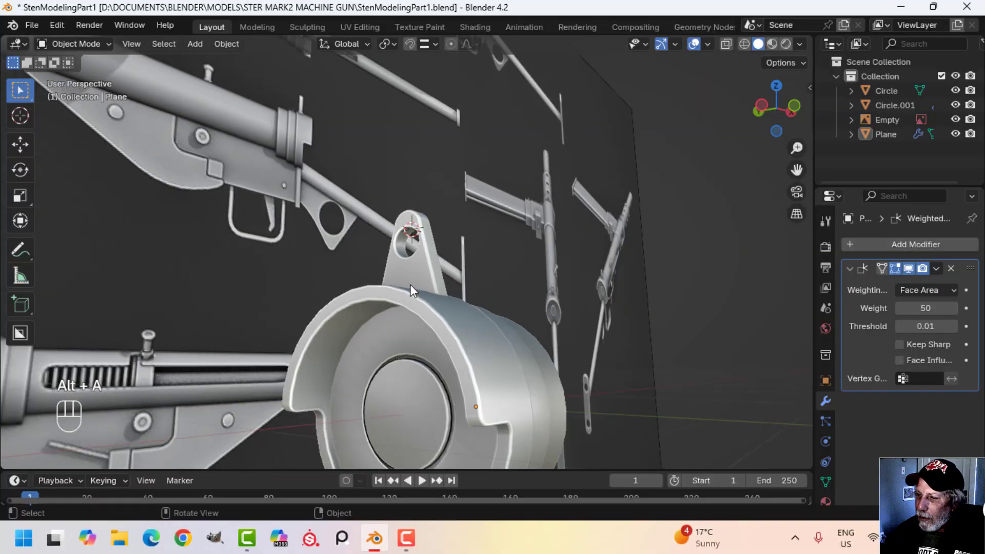
Step: Select the sight hole's inner faces with their bevelled rims and scale them to about 0.895 in Y and Z, leaving X out
{"action": "middle_click_drag", "start_coordinate": [410, 284], "coordinate": [495, 311]}
{"action": "scroll", "coordinate": [515, 293], "scroll_direction": "up", "scroll_amount": 3}
{"action": "key", "text": "Tab"}
{"action": "key", "text": "alt+a"}
{"action": "scroll", "coordinate": [495, 311], "scroll_direction": "up", "scroll_amount": 2}
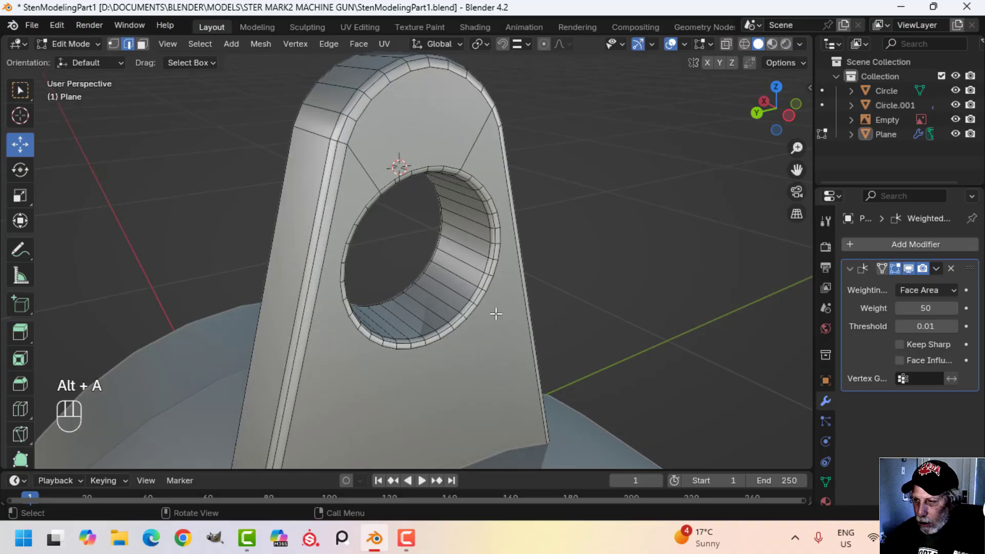
{"action": "left_click", "coordinate": [451, 273], "text": "alt+shift"}
{"action": "scroll", "coordinate": [477, 279], "scroll_direction": "up", "scroll_amount": 2}
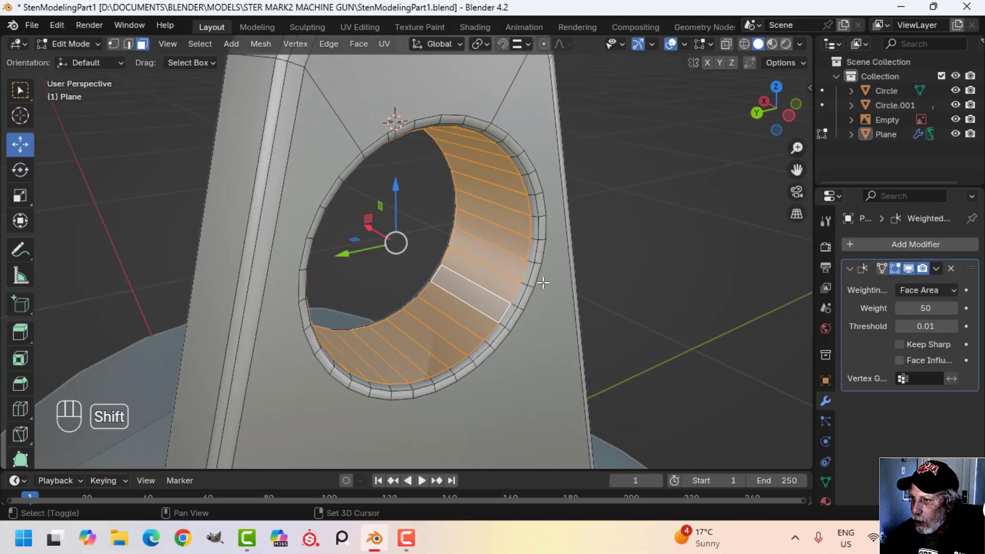
{"action": "middle_click_drag", "start_coordinate": [502, 275], "coordinate": [454, 254]}
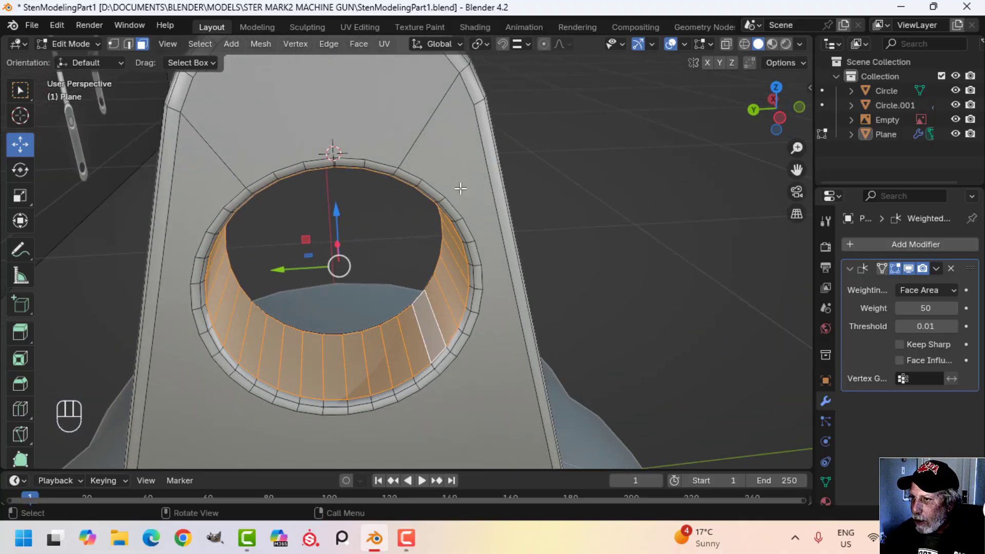
{"action": "middle_click_drag", "start_coordinate": [461, 189], "coordinate": [567, 237], "text": "shift"}
{"action": "key", "text": "ctrl+KP_Add"}
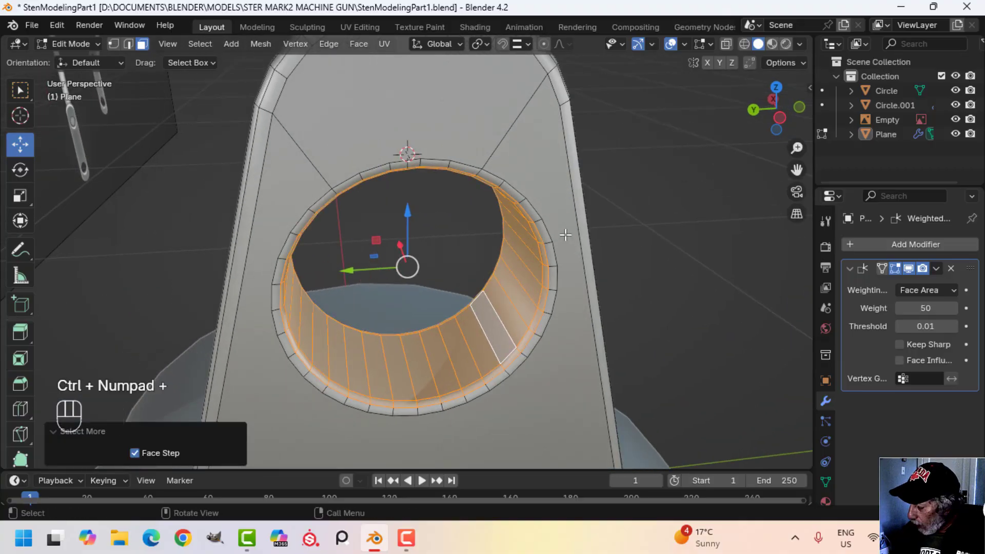
{"action": "key", "text": "ctrl+KP_Add"}
{"action": "middle_click_drag", "start_coordinate": [532, 257], "coordinate": [497, 255]}
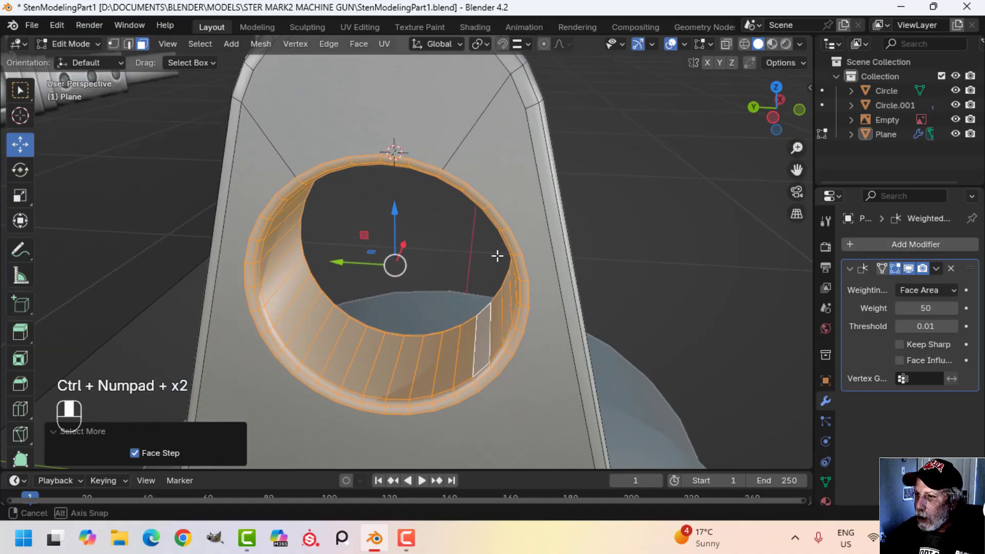
{"action": "key", "text": "s"}
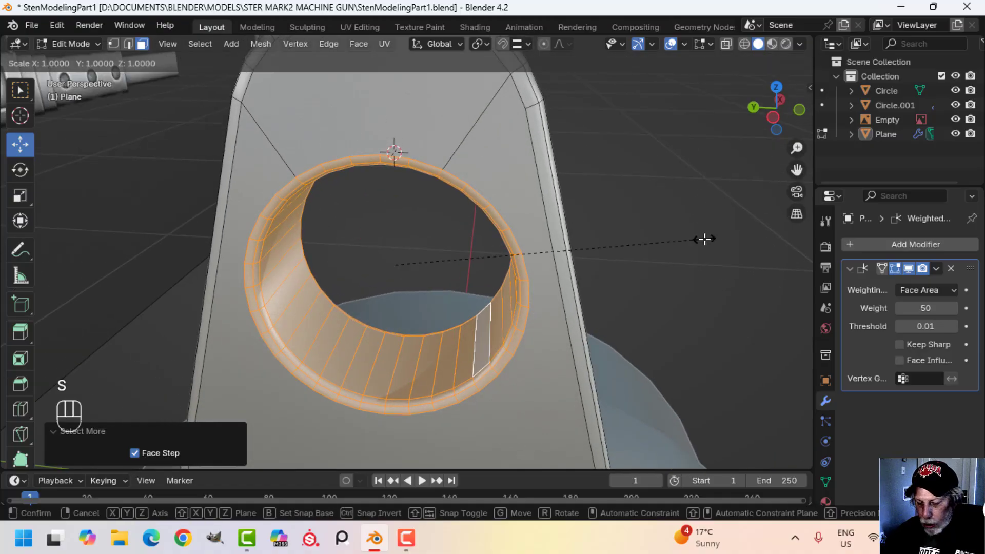
{"action": "key", "text": "shift+x"}
{"action": "left_click", "coordinate": [672, 239]}
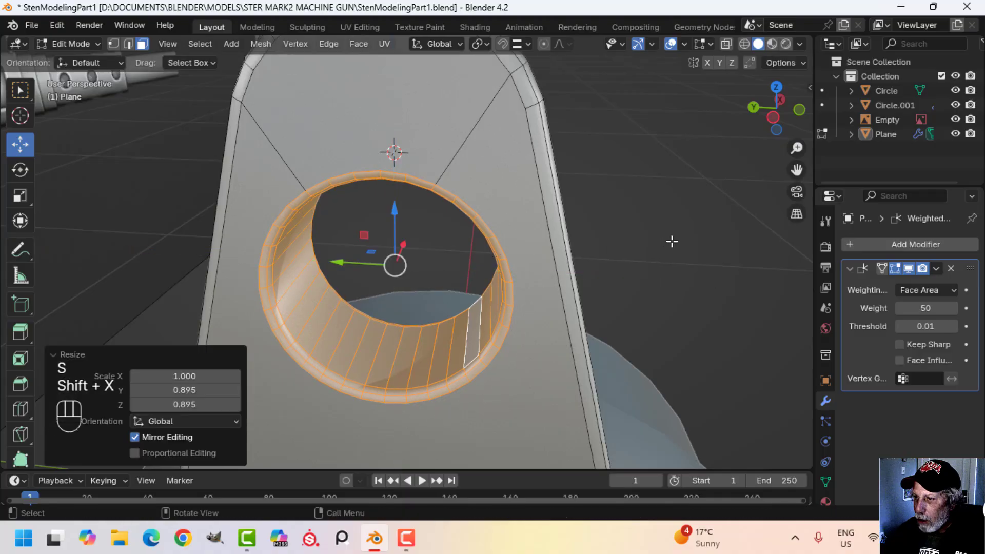
{"action": "key", "text": "Tab"}
Step: Deselect everything and save the file with the finished sight plate
{"action": "scroll", "coordinate": [518, 260], "scroll_direction": "down", "scroll_amount": 5}
{"action": "key", "text": "alt+a"}
{"action": "middle_click_drag", "start_coordinate": [462, 277], "coordinate": [485, 275]}
{"action": "key", "text": "ctrl+s"}
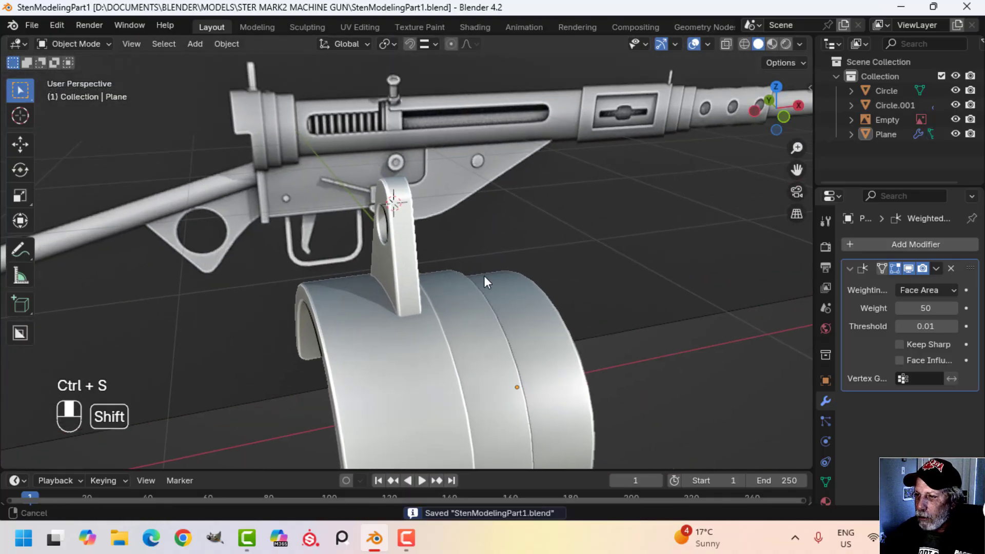
Step: Duplicate the inner edge loop at the stepped ring's open front end, offset it forward along X and separate it as its own object
{"action": "scroll", "coordinate": [214, 83], "scroll_direction": "up", "scroll_amount": 4}
{"action": "middle_click_drag", "start_coordinate": [214, 83], "coordinate": [291, 109], "text": "shift"}
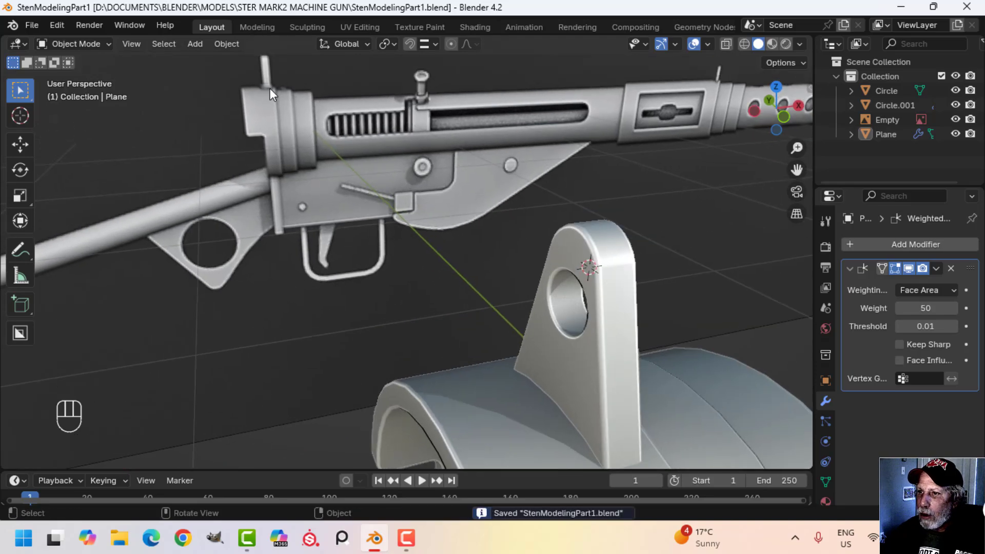
{"action": "scroll", "coordinate": [616, 319], "scroll_direction": "down", "scroll_amount": 5}
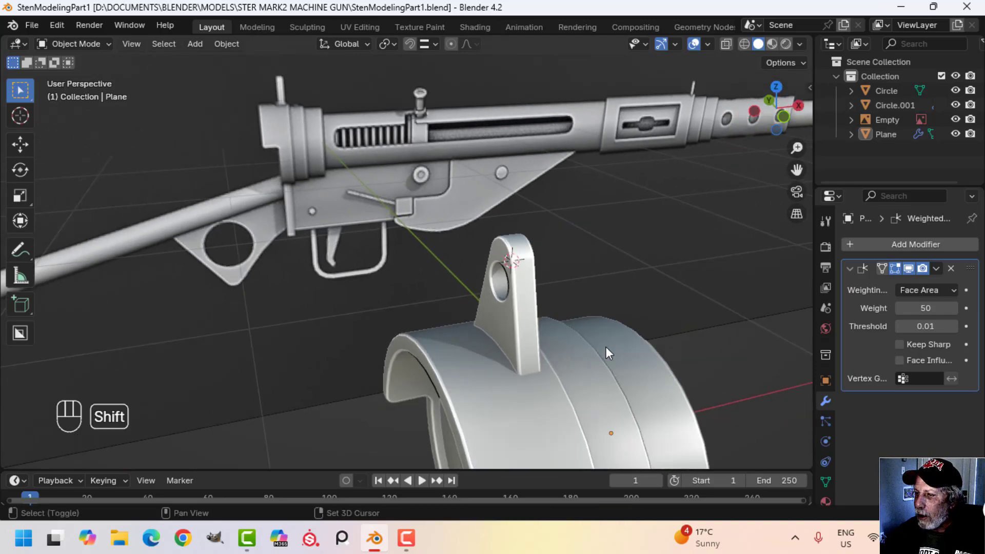
{"action": "middle_click_drag", "start_coordinate": [607, 348], "coordinate": [496, 233]}
{"action": "middle_click_drag", "start_coordinate": [487, 314], "coordinate": [416, 256]}
{"action": "scroll", "coordinate": [418, 275], "scroll_direction": "up", "scroll_amount": 3}
{"action": "left_click", "coordinate": [411, 196]}
{"action": "key", "text": "Tab"}
{"action": "key", "text": "alt+a"}
{"action": "middle_click_drag", "start_coordinate": [410, 196], "coordinate": [470, 196], "text": "shift"}
{"action": "left_click", "coordinate": [420, 153], "text": "alt+shift"}
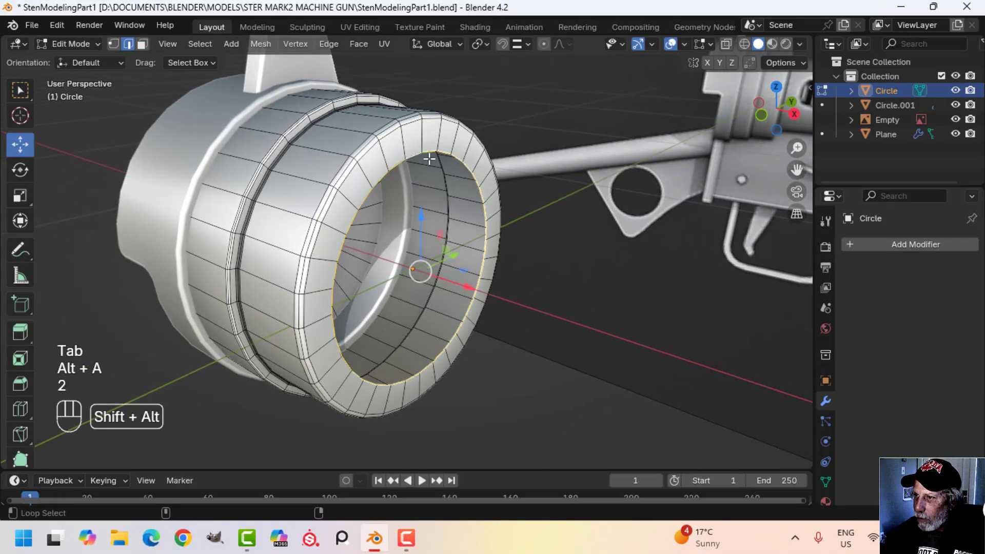
{"action": "middle_click_drag", "start_coordinate": [429, 158], "coordinate": [539, 201]}
{"action": "key", "text": "shift+d"}
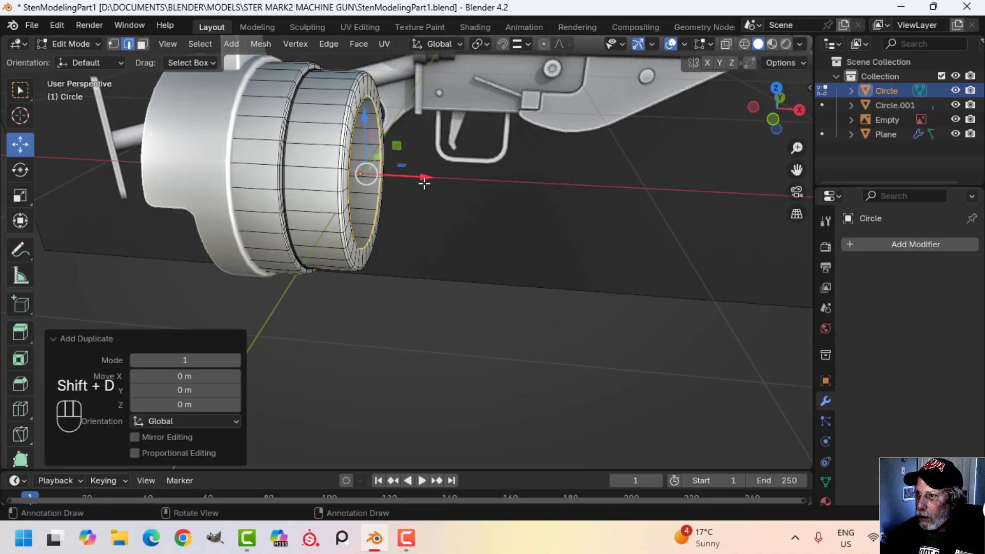
{"action": "left_click", "coordinate": [564, 186]}
{"action": "key", "text": "p"}
{"action": "left_click", "coordinate": [623, 203]}
{"action": "key", "text": "Tab"}
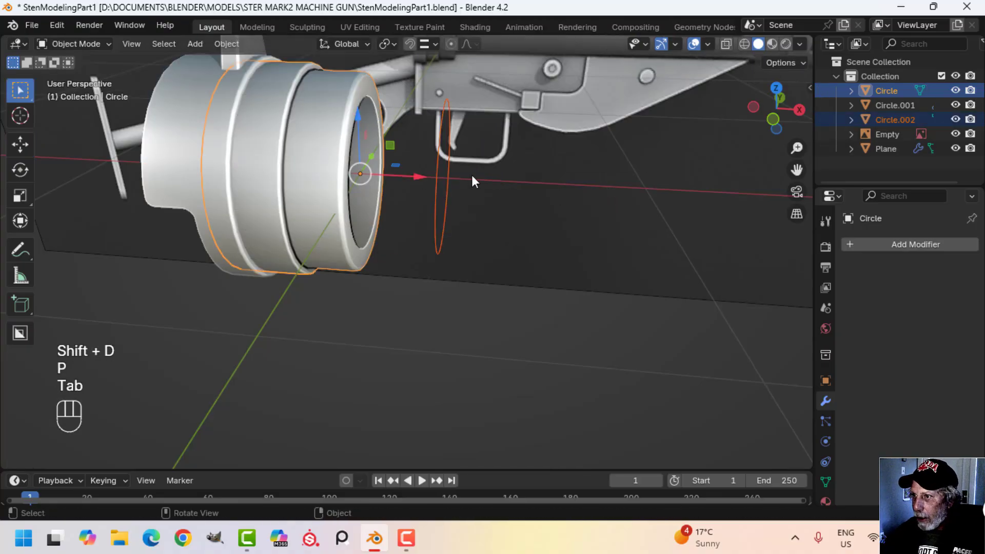
Step: Scale the separated circle to about 1.095 to match the reference tube's diameter and move it about -0.29 m in X to the ring's front
{"action": "left_click", "coordinate": [439, 160]}
{"action": "key", "text": "KP_1"}
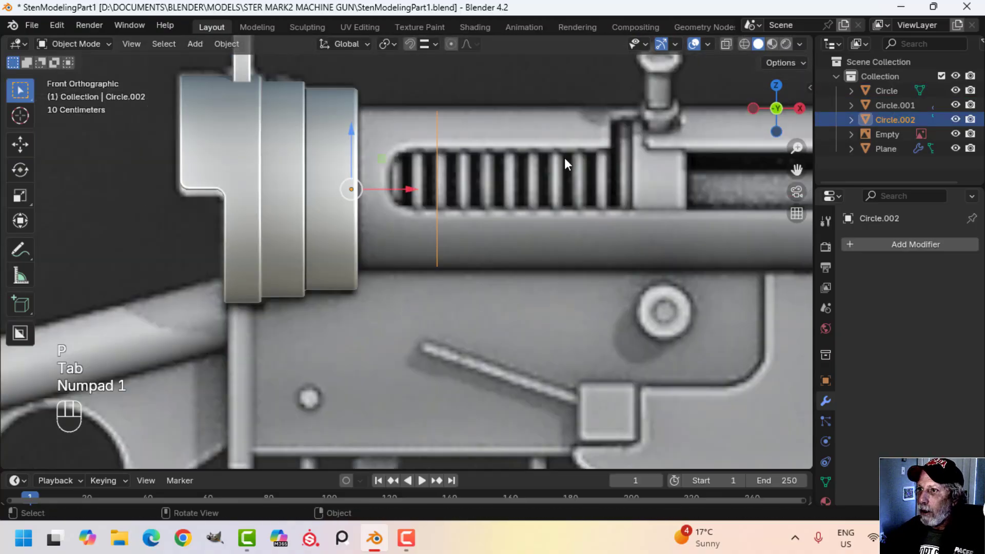
{"action": "key", "text": "Tab"}
{"action": "key", "text": "a"}
{"action": "middle_click_drag", "start_coordinate": [564, 158], "coordinate": [499, 185], "text": "shift"}
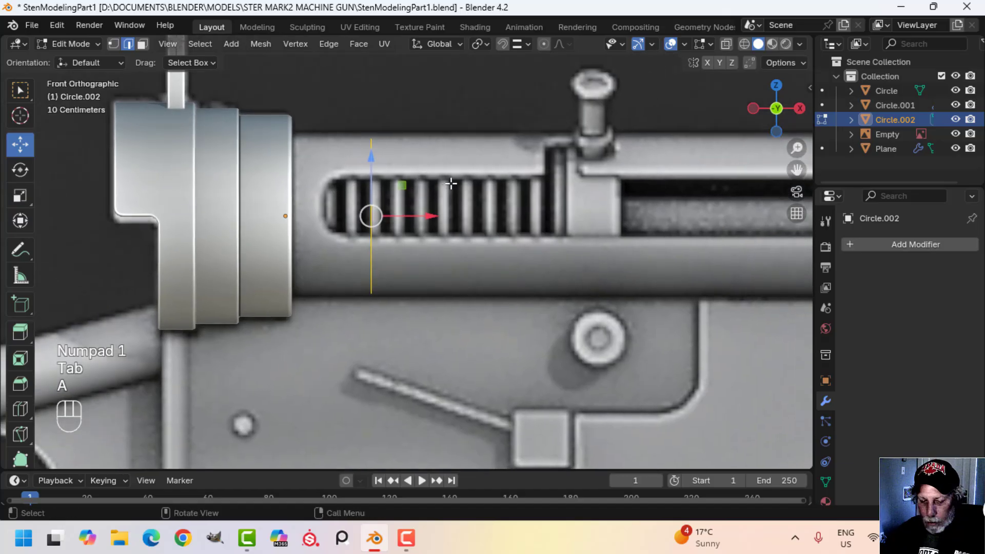
{"action": "key", "text": "1"}
{"action": "key", "text": "s"}
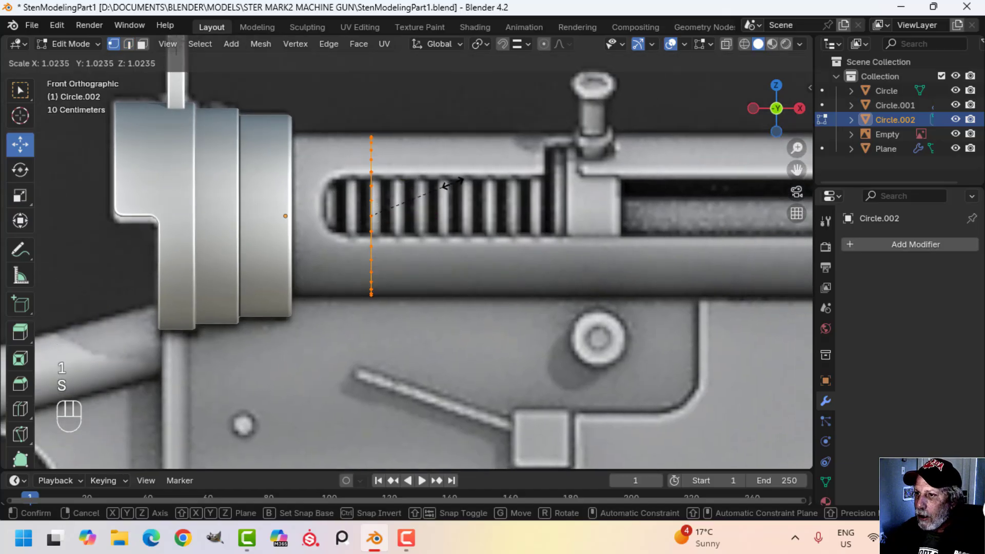
{"action": "left_click", "coordinate": [459, 181]}
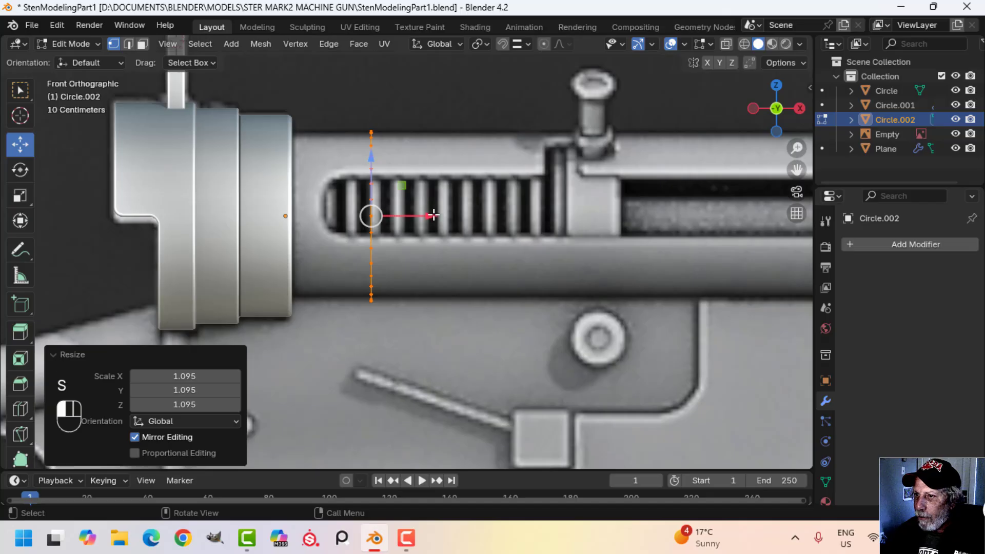
{"action": "left_click_drag", "start_coordinate": [433, 214], "coordinate": [347, 207]}
Step: Extrude the circle about 3.57 m along X to just inside the magazine housing, forming the receiver tube, and return to Object Mode
{"action": "scroll", "coordinate": [564, 223], "scroll_direction": "down", "scroll_amount": 5}
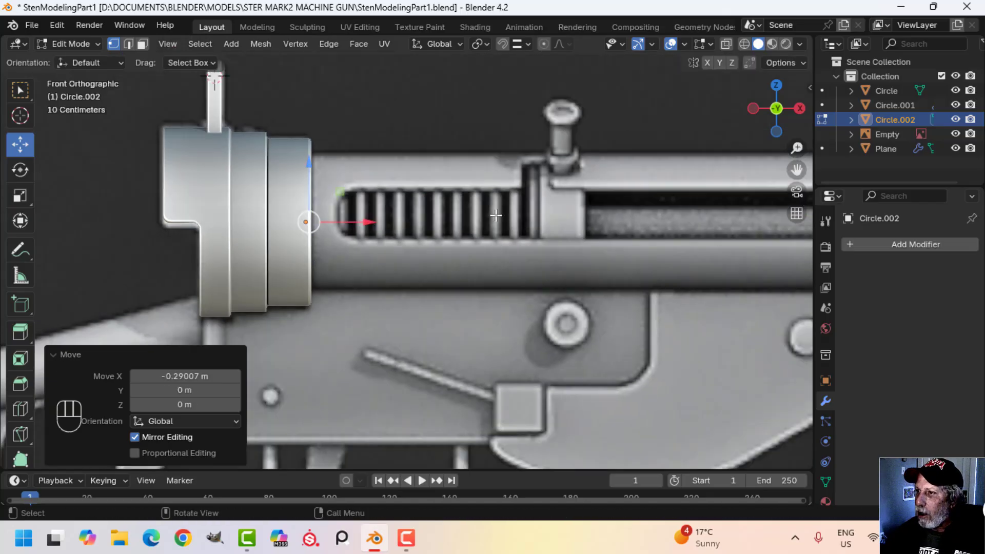
{"action": "middle_click_drag", "start_coordinate": [635, 226], "coordinate": [373, 229], "text": "shift"}
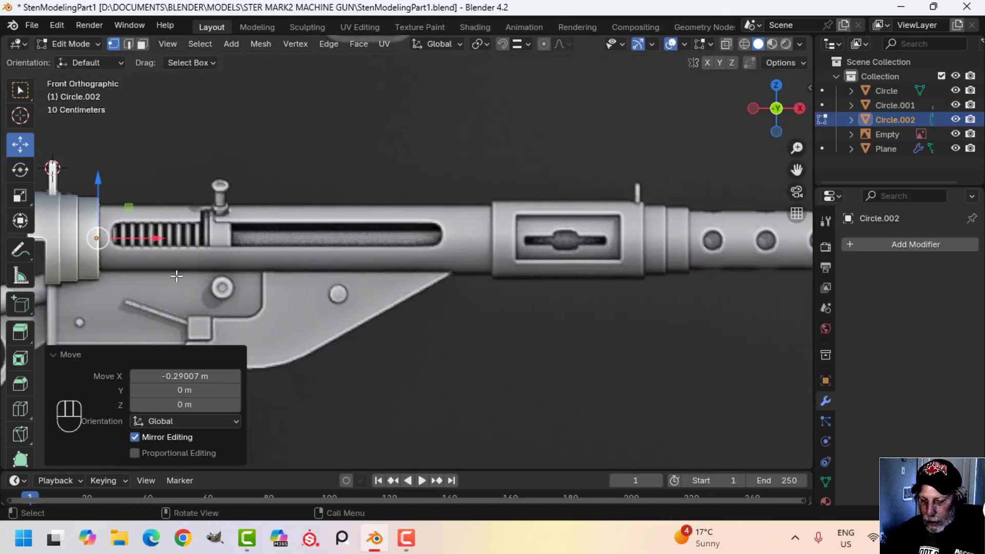
{"action": "key", "text": "e"}
{"action": "right_click", "coordinate": [156, 263]}
{"action": "left_click_drag", "start_coordinate": [154, 239], "coordinate": [497, 212]}
{"action": "key", "text": "z"}
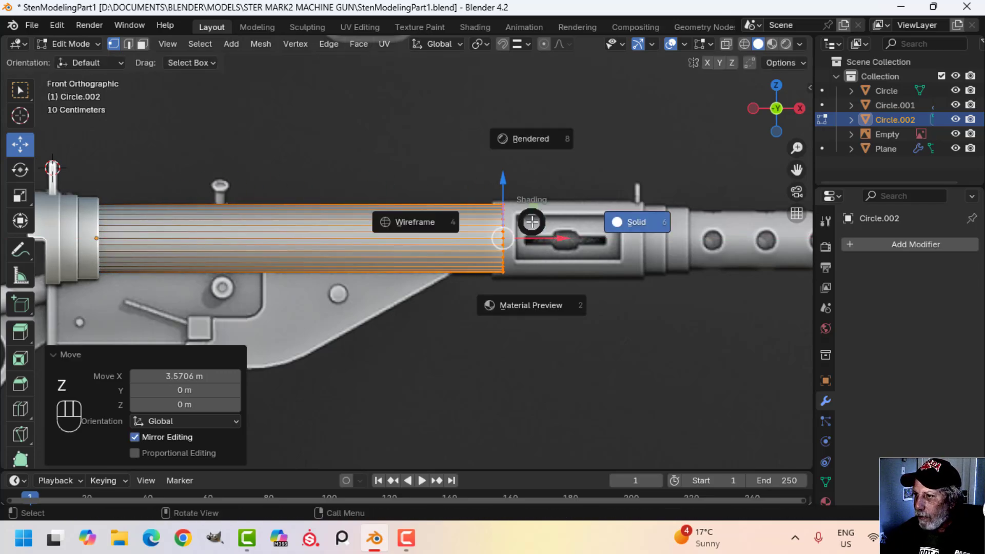
{"action": "key", "text": "Tab"}
Step: Apply Shade Smooth to the receiver tube and deselect it
{"action": "mouse_move", "coordinate": [534, 222]}
{"action": "middle_mouse_down"}
{"action": "mouse_move", "coordinate": [414, 245]}
{"action": "mouse_move", "coordinate": [418, 230]}
{"action": "mouse_move", "coordinate": [453, 243]}
{"action": "mouse_move", "coordinate": [297, 250]}
{"action": "mouse_move", "coordinate": [414, 232]}
{"action": "mouse_move", "coordinate": [387, 258]}
{"action": "mouse_move", "coordinate": [409, 261]}
{"action": "mouse_move", "coordinate": [395, 215]}
{"action": "middle_mouse_up"}
{"action": "key", "text": "alt+a"}
{"action": "left_click", "coordinate": [396, 221]}
{"action": "right_click", "coordinate": [395, 220]}
{"action": "left_click", "coordinate": [396, 222]}
{"action": "key", "text": "alt+a"}
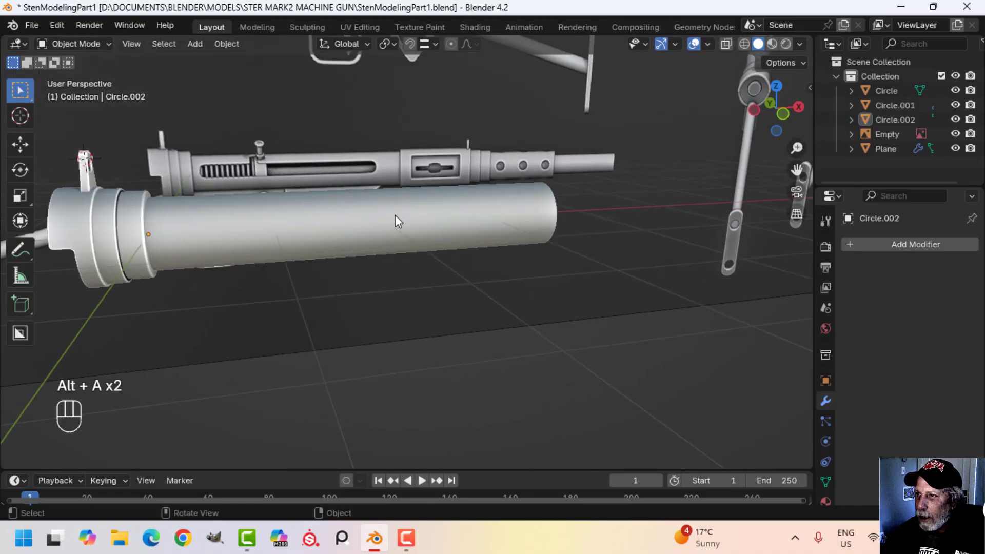
Step: Check the face normals by briefly showing the Face Orientation overlay
{"action": "left_click", "coordinate": [707, 44]}
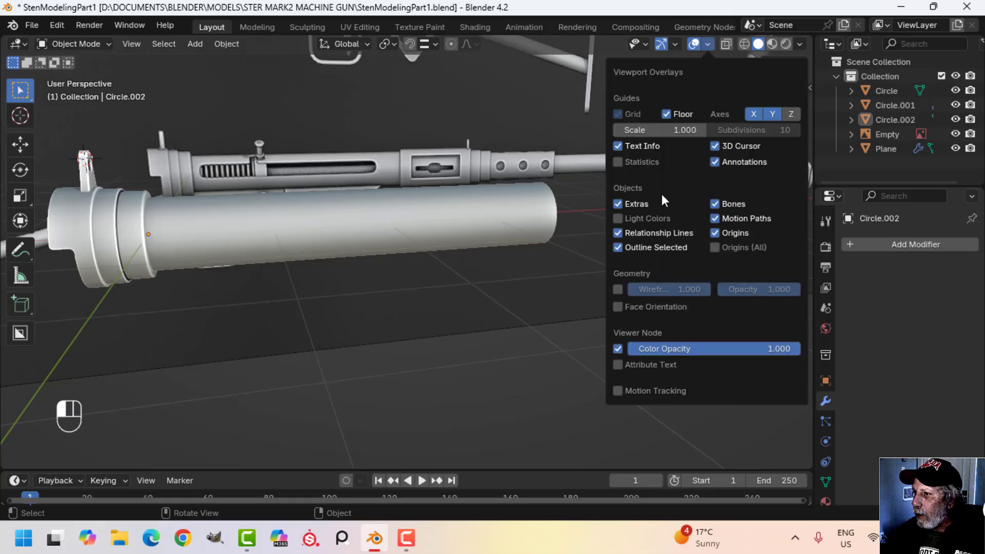
{"action": "left_click", "coordinate": [653, 309]}
{"action": "left_click", "coordinate": [653, 309]}
Step: Show the receiver tube in front view with wireframe shading over the reference image
{"action": "middle_click_drag", "start_coordinate": [295, 255], "coordinate": [383, 255]}
{"action": "key", "text": "KP_1"}
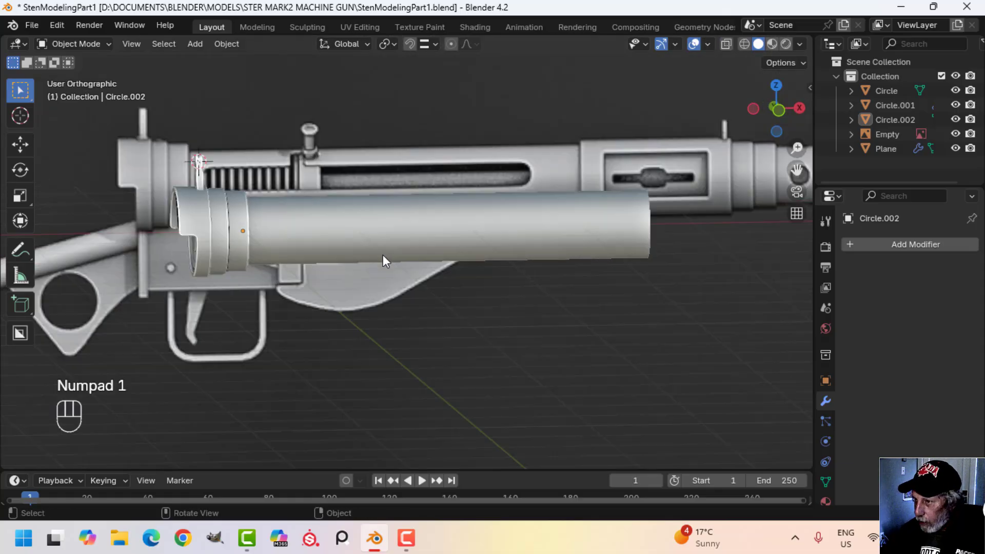
{"action": "scroll", "coordinate": [383, 254], "scroll_direction": "up", "scroll_amount": 3}
{"action": "key", "text": "z"}
{"action": "left_click", "coordinate": [284, 253]}
{"action": "scroll", "coordinate": [422, 257], "scroll_direction": "up", "scroll_amount": 2}
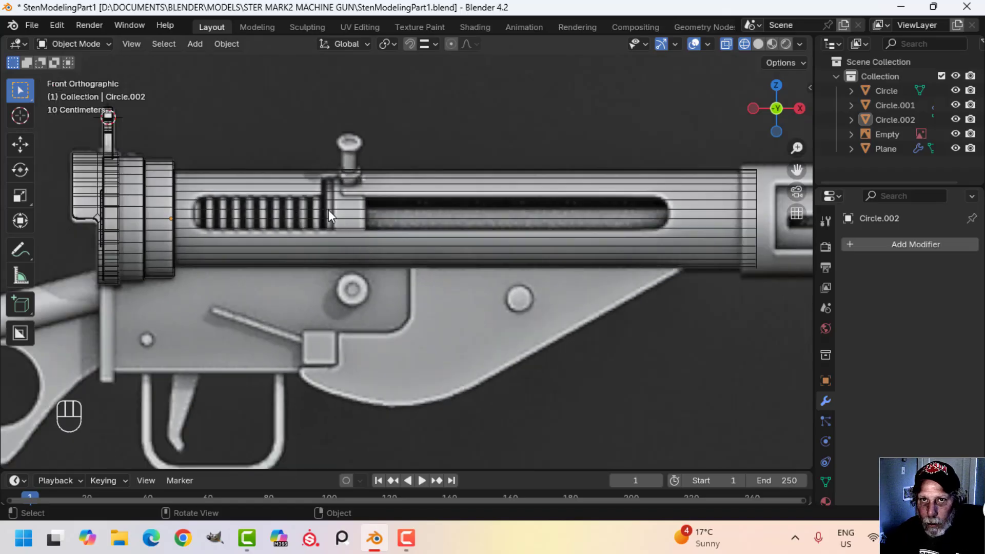
{"action": "left_click", "coordinate": [244, 195]}
{"action": "scroll", "coordinate": [224, 203], "scroll_direction": "up", "scroll_amount": 2}
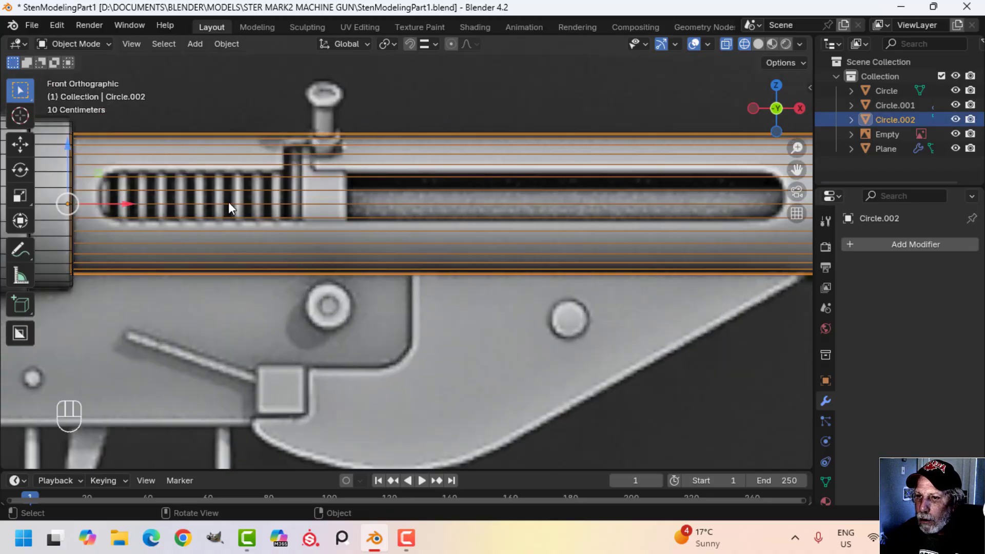
{"action": "key", "text": "alt+a"}
{"action": "middle_click_drag", "start_coordinate": [197, 199], "coordinate": [300, 211], "text": "shift"}
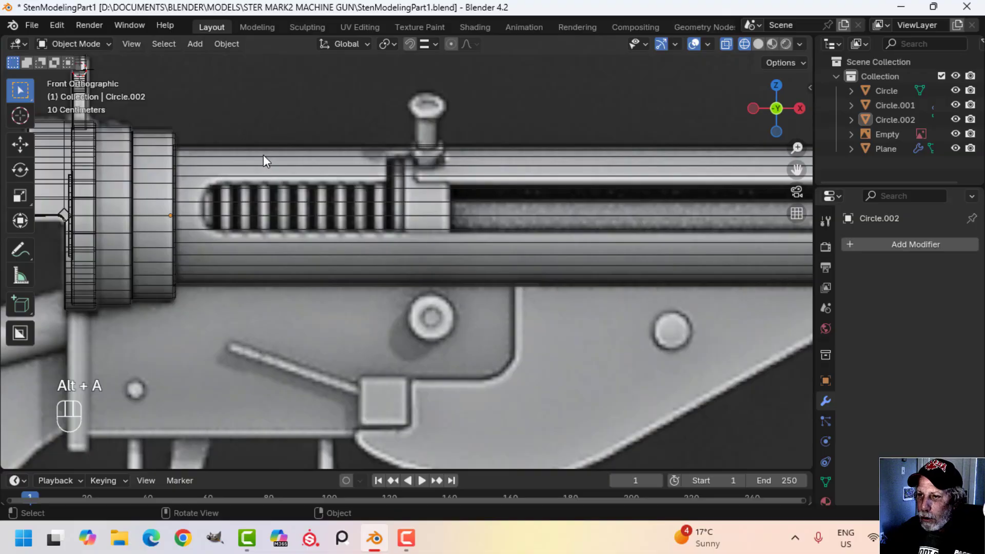
Step: Add a loop cut around the receiver tube at the rear end of the cocking slot, with a slide factor of about 0.938
{"action": "key", "text": "Tab"}
{"action": "key", "text": "a"}
{"action": "scroll", "coordinate": [307, 174], "scroll_direction": "down", "scroll_amount": 2}
{"action": "key", "text": "alt+a"}
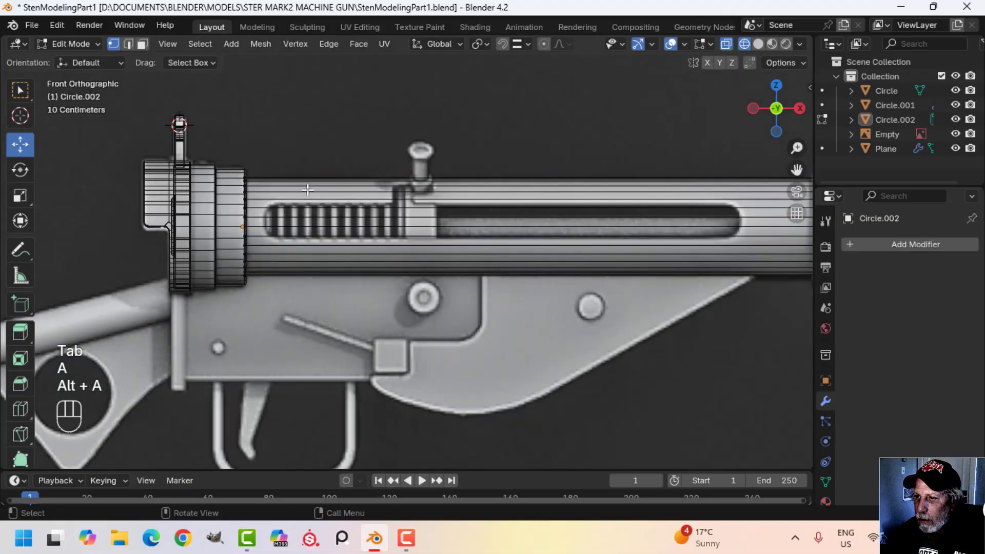
{"action": "scroll", "coordinate": [308, 190], "scroll_direction": "up", "scroll_amount": 2}
{"action": "key", "text": "ctrl+r"}
{"action": "left_click", "coordinate": [288, 147]}
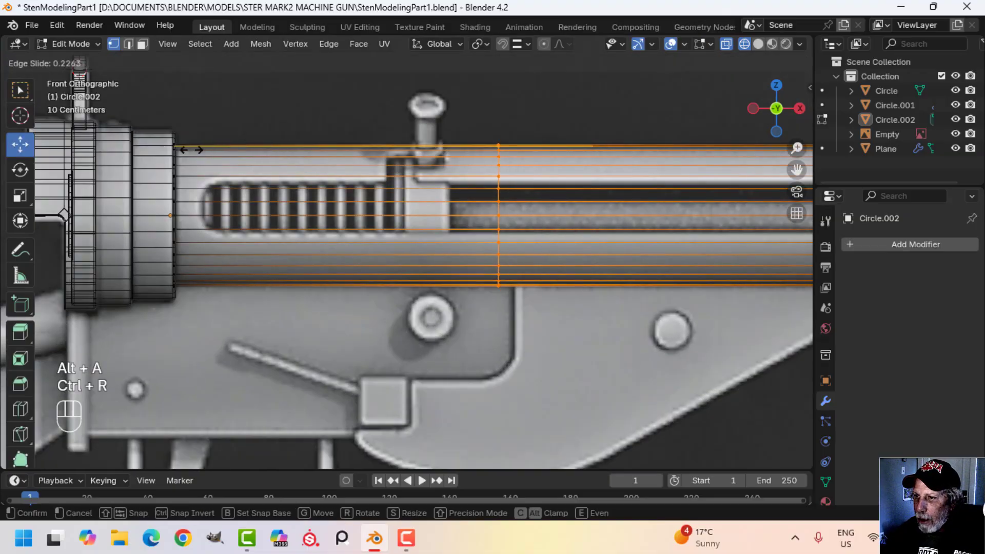
{"action": "left_click", "coordinate": [706, 150]}
Step: Add a loop cut around the receiver tube at the front end of the cocking slot, with a slide factor of about -0.694
{"action": "scroll", "coordinate": [752, 178], "scroll_direction": "down", "scroll_amount": 2}
{"action": "middle_click_drag", "start_coordinate": [752, 177], "coordinate": [513, 216], "text": "shift"}
{"action": "key", "text": "ctrl+r"}
{"action": "left_click", "coordinate": [292, 236]}
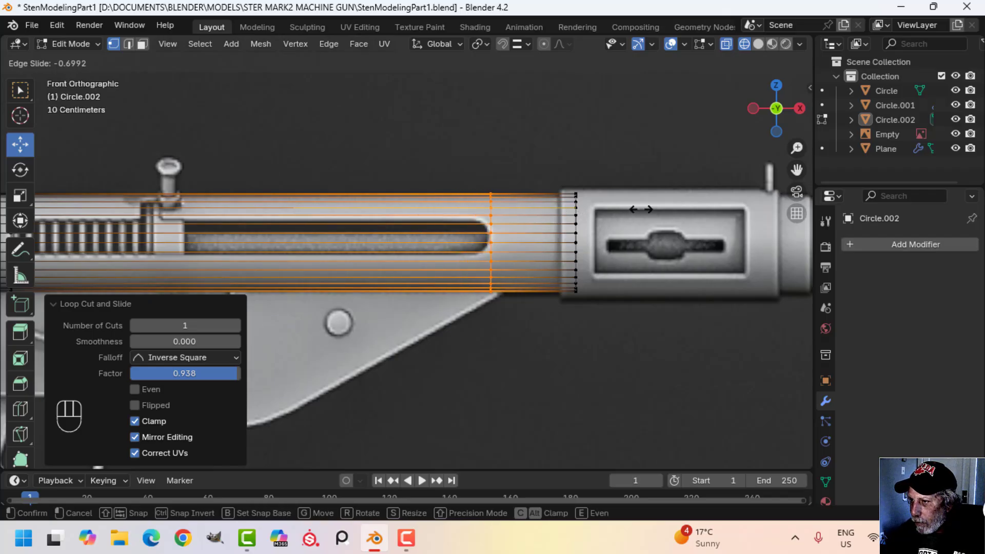
{"action": "left_click", "coordinate": [640, 210]}
{"action": "middle_click_drag", "start_coordinate": [640, 210], "coordinate": [403, 215], "text": "shift"}
Step: Add a loop cut around the receiver tube at the rear edge of the cocking handle notch, with a slide factor of about 0.463
{"action": "scroll", "coordinate": [403, 214], "scroll_direction": "up", "scroll_amount": 3}
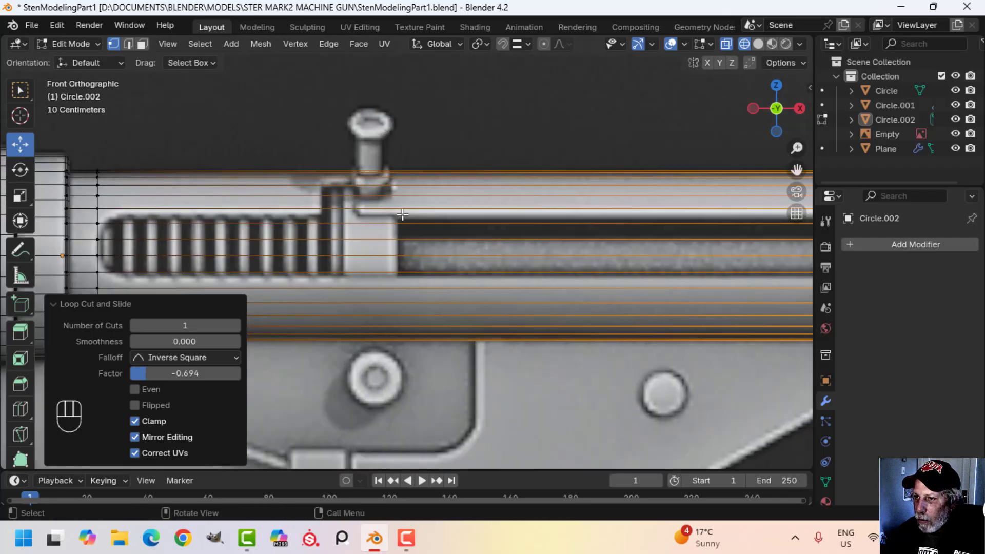
{"action": "key", "text": "ctrl+r"}
{"action": "left_click", "coordinate": [298, 175]}
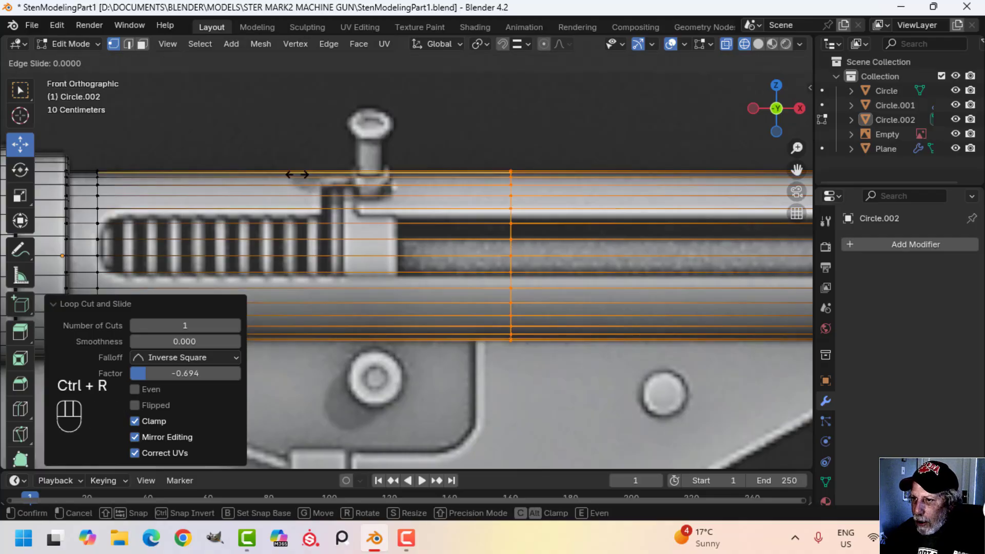
{"action": "left_click", "coordinate": [105, 176]}
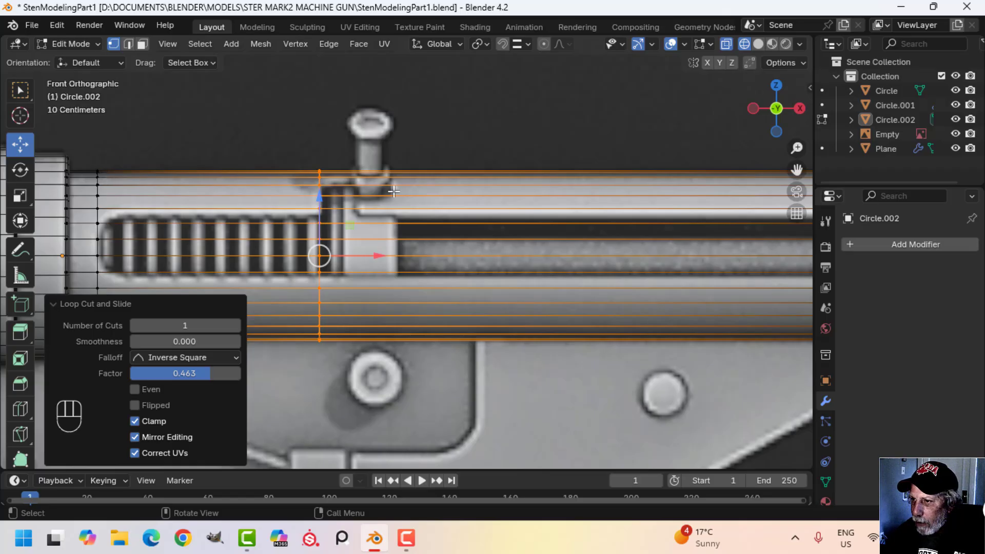
Step: Add a loop cut at the notch's front edge with a factor of about 0.748, and another centred between the two notch cuts
{"action": "key", "text": "ctrl+r"}
{"action": "left_click", "coordinate": [463, 181]}
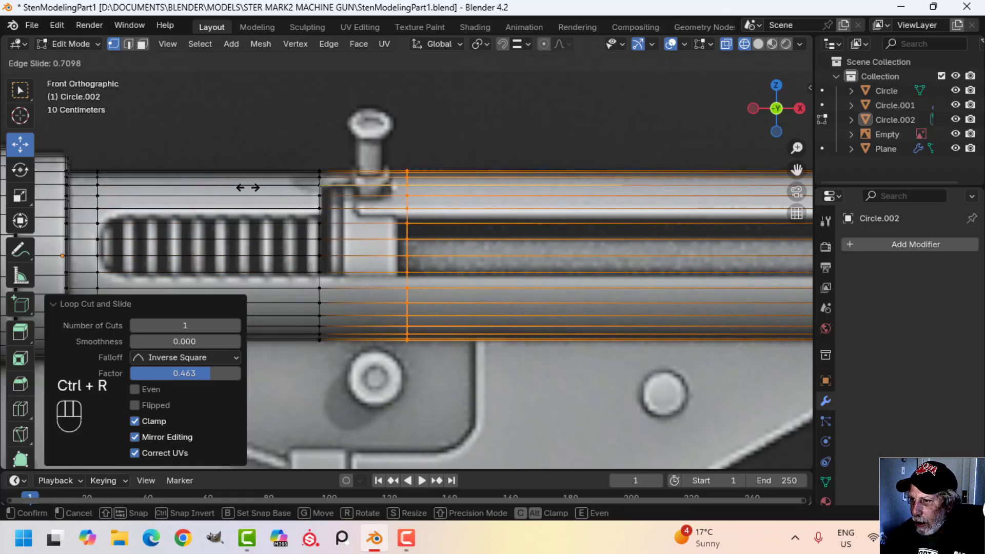
{"action": "left_click", "coordinate": [328, 174]}
{"action": "key", "text": "ctrl+r"}
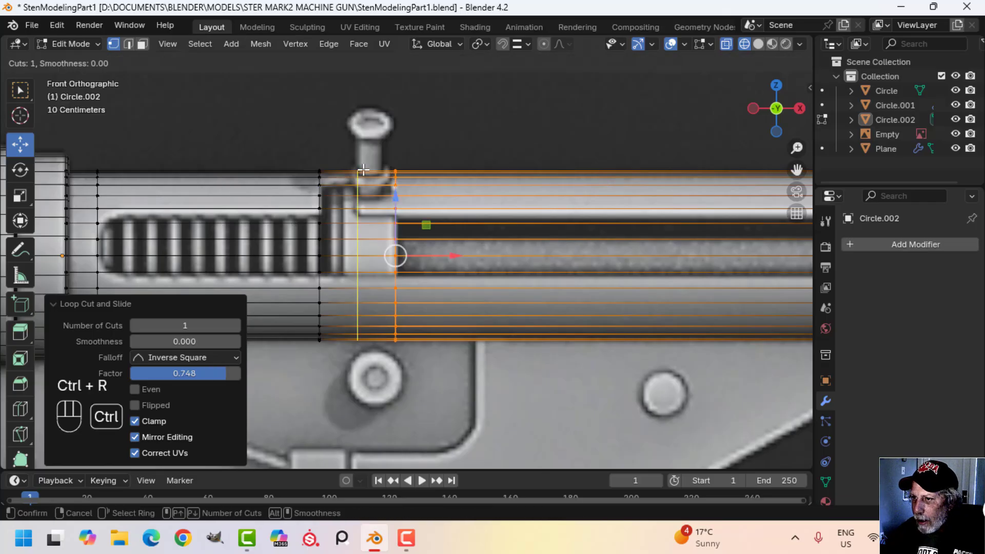
{"action": "left_click", "coordinate": [364, 170]}
{"action": "left_click", "coordinate": [364, 171]}
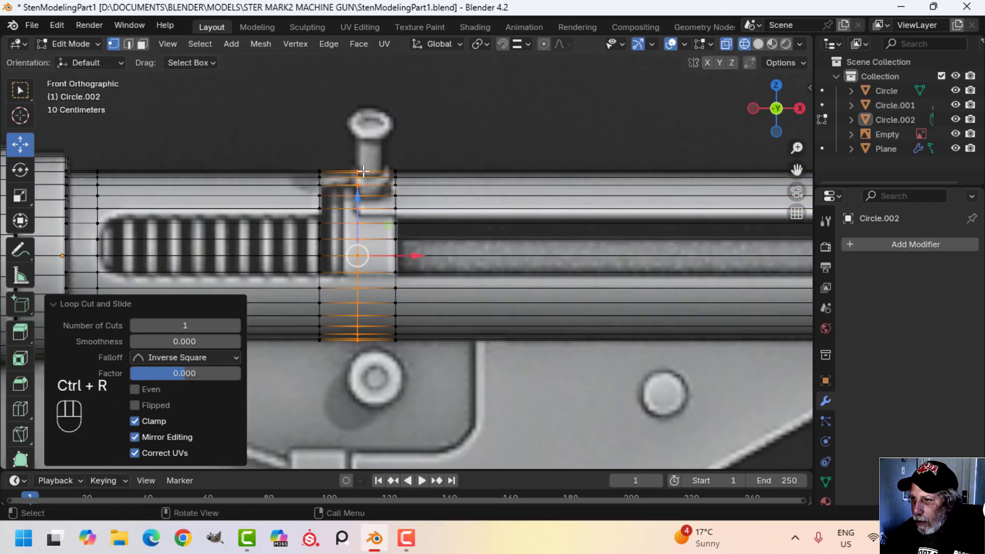
Step: Delete the receiver tube faces covering the long cocking slot and its hooked safety notch, following the reference image
{"action": "key", "text": "alt+a"}
{"action": "key", "text": "z"}
{"action": "left_click", "coordinate": [522, 211]}
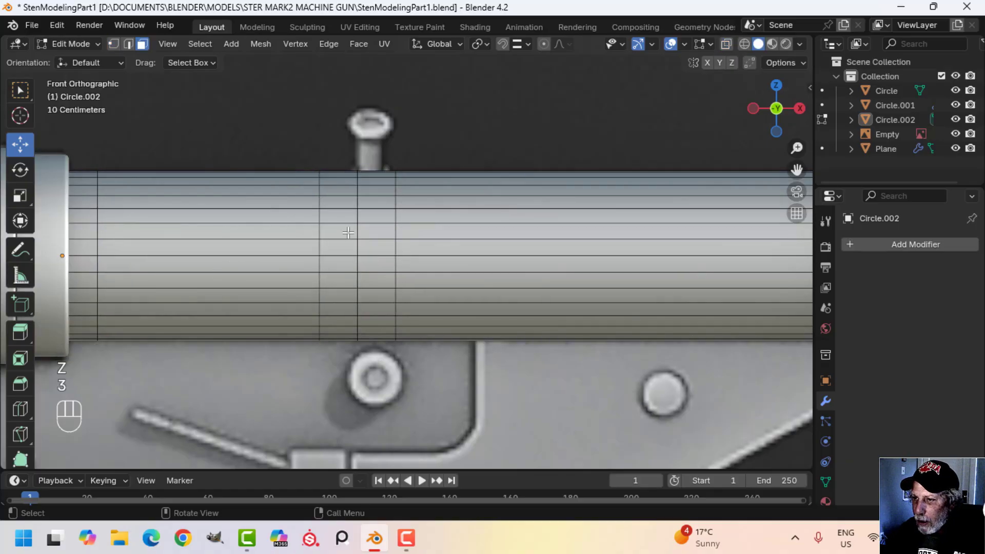
{"action": "key", "text": "z"}
{"action": "left_click", "coordinate": [291, 229]}
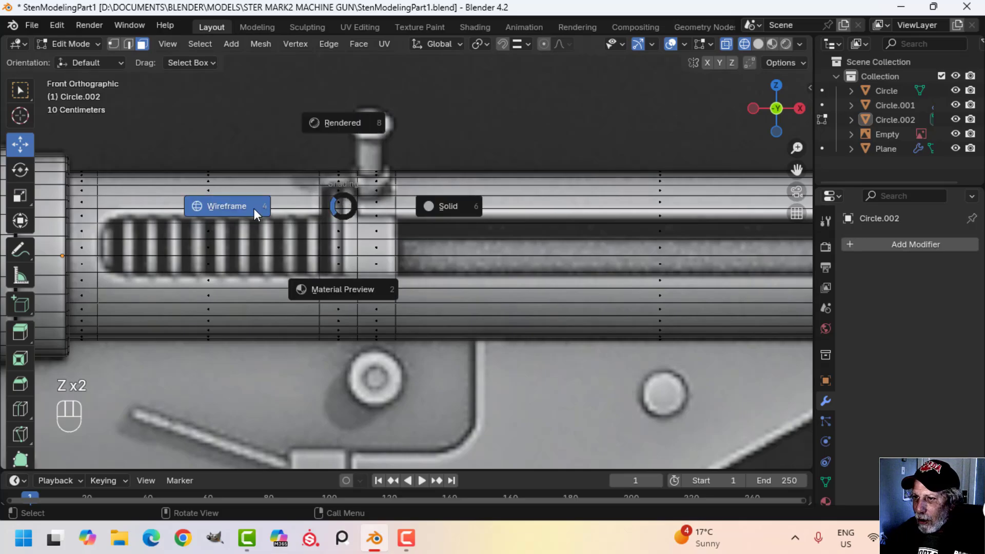
{"action": "left_click", "coordinate": [463, 208]}
{"action": "middle_click_drag", "start_coordinate": [359, 192], "coordinate": [490, 285], "text": "shift"}
{"action": "key", "text": "ctrl+z"}
{"action": "key", "text": "x"}
{"action": "left_click", "coordinate": [418, 286]}
{"action": "scroll", "coordinate": [487, 277], "scroll_direction": "down", "scroll_amount": 5}
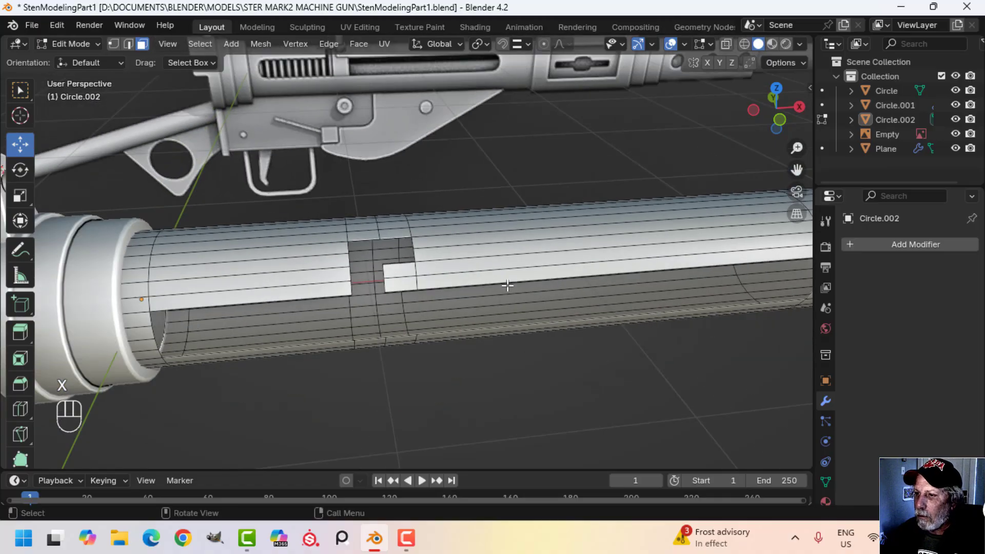
Step: Add a level 2 Subdivision Surface modifier to the receiver tube and inspect the slot
{"action": "key", "text": "Tab"}
{"action": "key", "text": "ctrl+2"}
{"action": "key", "text": "ctrl+2"}
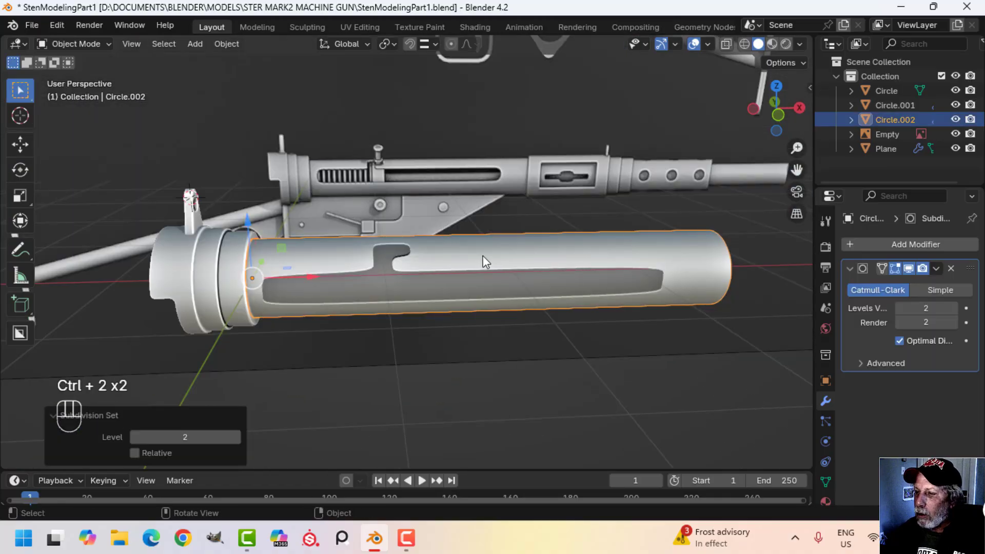
{"action": "middle_click_drag", "start_coordinate": [483, 256], "coordinate": [455, 297]}
{"action": "scroll", "coordinate": [442, 290], "scroll_direction": "up", "scroll_amount": 3}
{"action": "scroll", "coordinate": [478, 250], "scroll_direction": "down", "scroll_amount": 4}
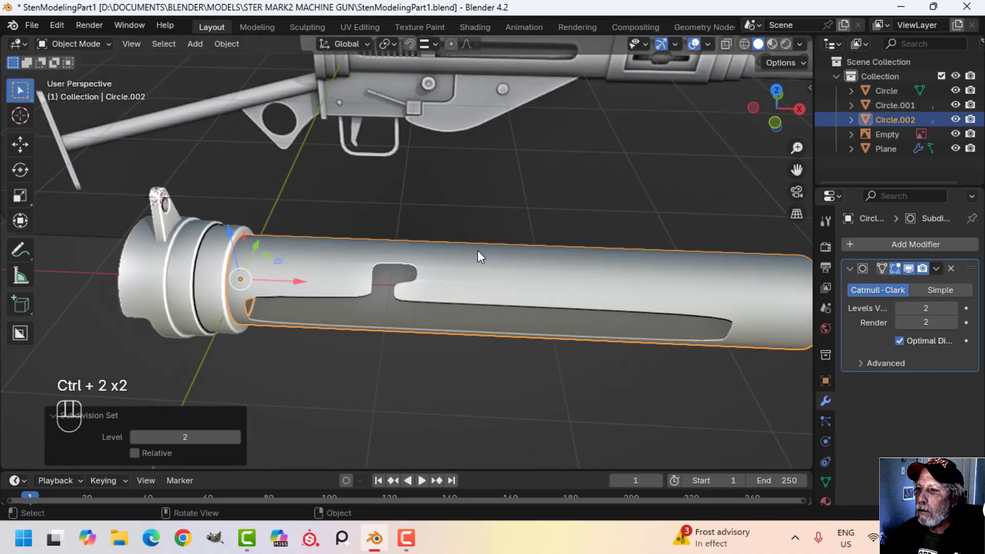
{"action": "middle_click_drag", "start_coordinate": [479, 250], "coordinate": [480, 233], "text": "shift"}
{"action": "middle_click_drag", "start_coordinate": [454, 191], "coordinate": [491, 347]}
Step: Add a supporting loop cut around the tube close to the slot's front end, with a slide factor of about -0.829
{"action": "key", "text": "Tab"}
{"action": "key", "text": "alt+a"}
{"action": "scroll", "coordinate": [467, 210], "scroll_direction": "up", "scroll_amount": 6}
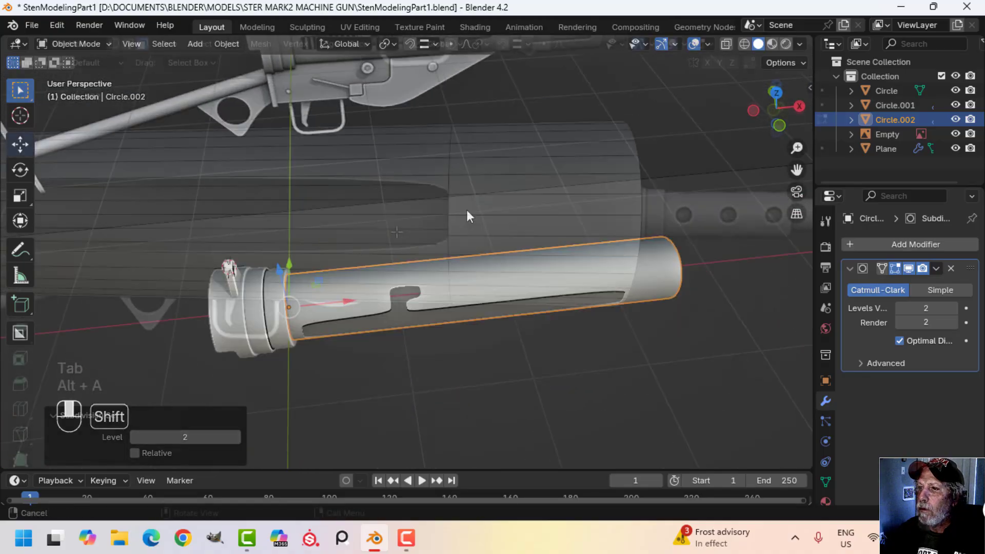
{"action": "key", "text": "ctrl+r"}
{"action": "left_click", "coordinate": [432, 215]}
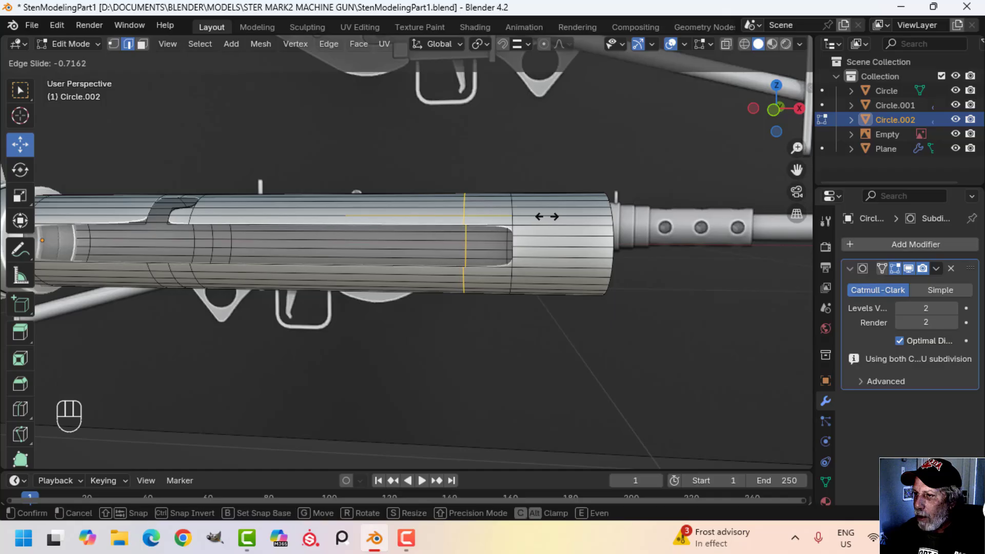
{"action": "left_click", "coordinate": [565, 216]}
{"action": "middle_click_drag", "start_coordinate": [565, 216], "coordinate": [420, 268]}
Step: Add a supporting loop cut around the tube close to the slot's rear end
{"action": "key", "text": "ctrl+r"}
{"action": "left_click", "coordinate": [420, 268]}
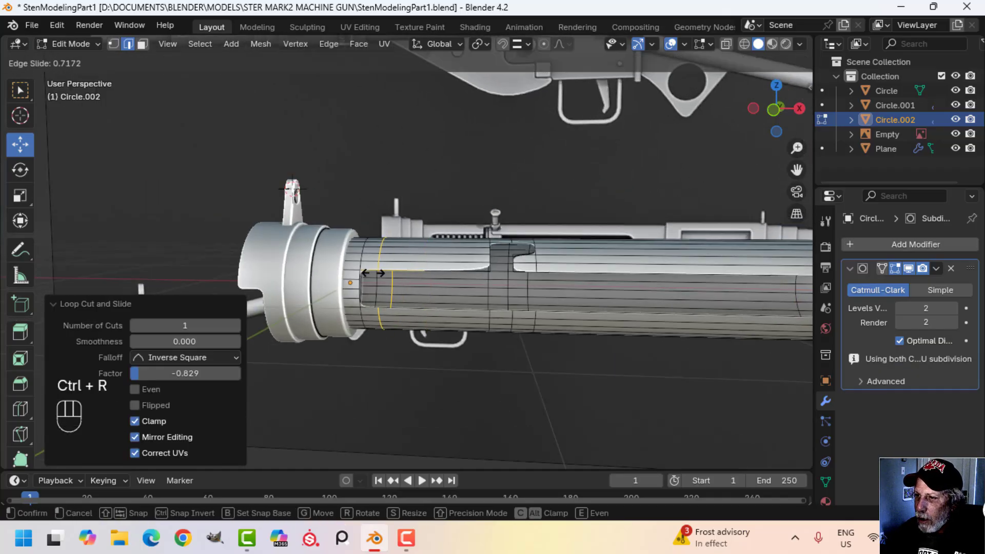
{"action": "left_click", "coordinate": [519, 304]}
{"action": "key", "text": "Tab"}
{"action": "middle_click_drag", "start_coordinate": [656, 303], "coordinate": [546, 282], "text": "shift"}
Step: In front view, move the middle vertex of the slot's front end forward along X
{"action": "key", "text": "Tab"}
{"action": "scroll", "coordinate": [543, 306], "scroll_direction": "up", "scroll_amount": 3}
{"action": "key", "text": "alt+a"}
{"action": "key", "text": "1"}
{"action": "scroll", "coordinate": [581, 296], "scroll_direction": "down", "scroll_amount": 1}
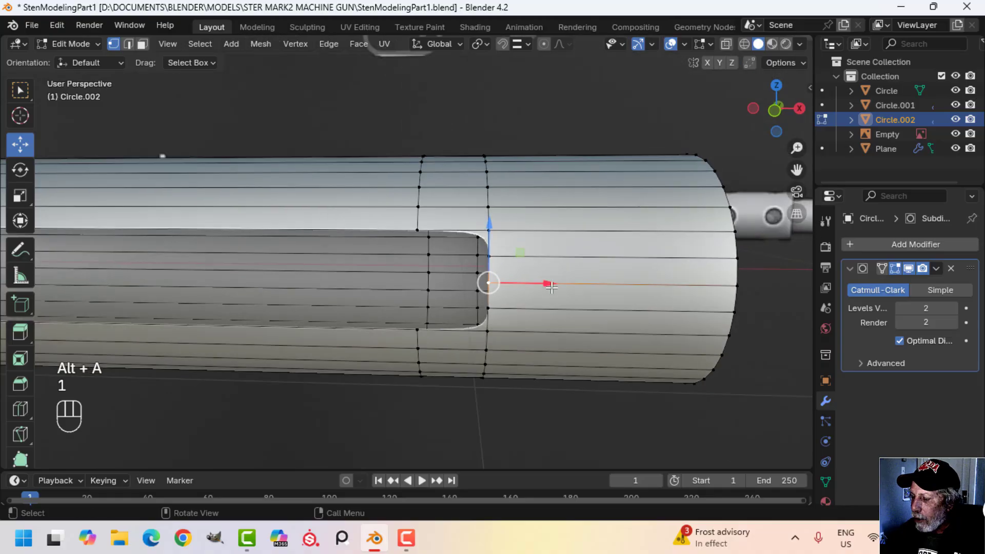
{"action": "key", "text": "KP_1"}
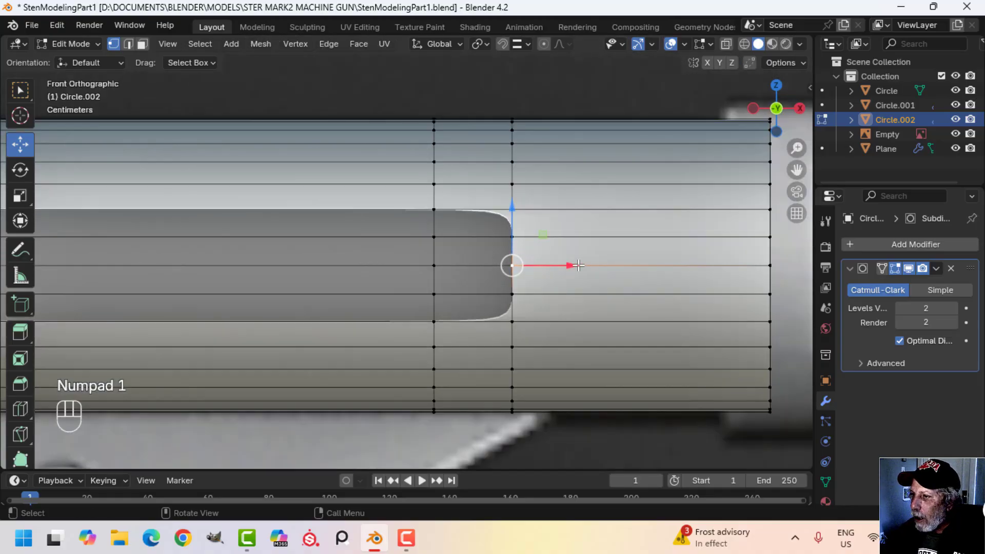
{"action": "left_click_drag", "start_coordinate": [579, 266], "coordinate": [597, 269]}
Step: Move the two vertices beside the slot's front middle vertex about 0.019 m along X to round that end
{"action": "left_click", "coordinate": [516, 234]}
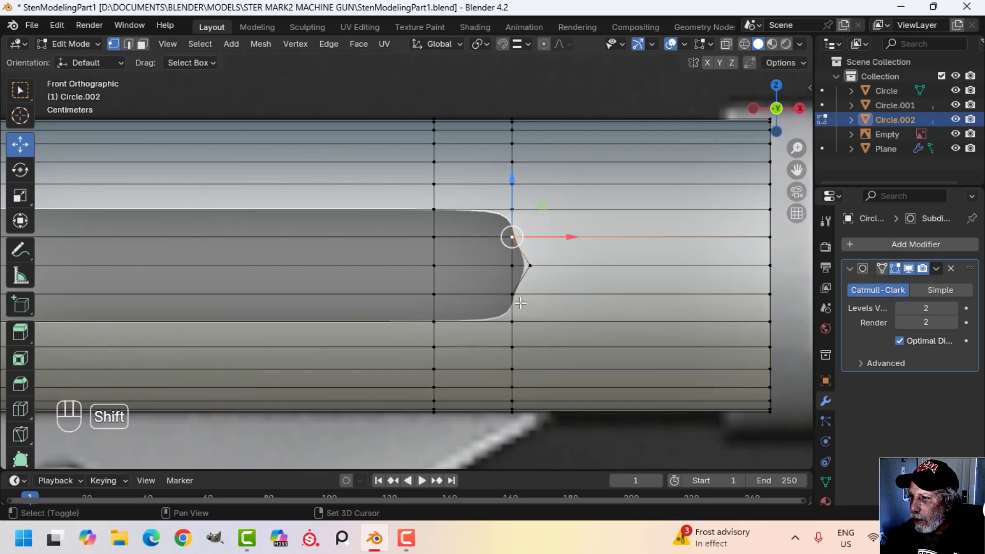
{"action": "left_click", "coordinate": [520, 303], "text": "shift"}
{"action": "middle_click_drag", "start_coordinate": [520, 303], "coordinate": [613, 311]}
{"action": "left_click_drag", "start_coordinate": [613, 312], "coordinate": [626, 310]}
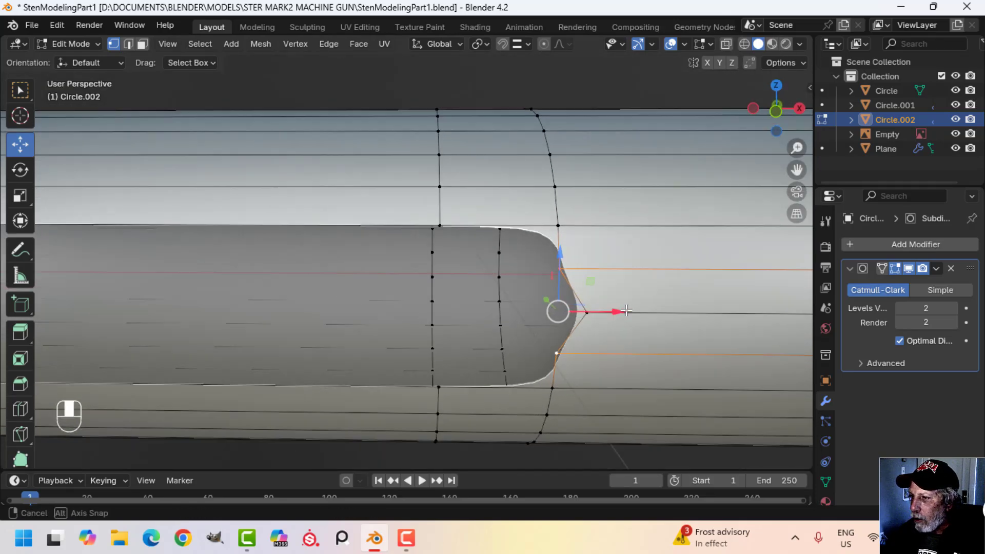
{"action": "middle_click_drag", "start_coordinate": [626, 310], "coordinate": [605, 298]}
{"action": "mouse_move", "coordinate": [605, 298]}
{"action": "left_mouse_down"}
{"action": "mouse_move", "coordinate": [585, 295]}
{"action": "mouse_move", "coordinate": [599, 295]}
{"action": "left_mouse_up"}
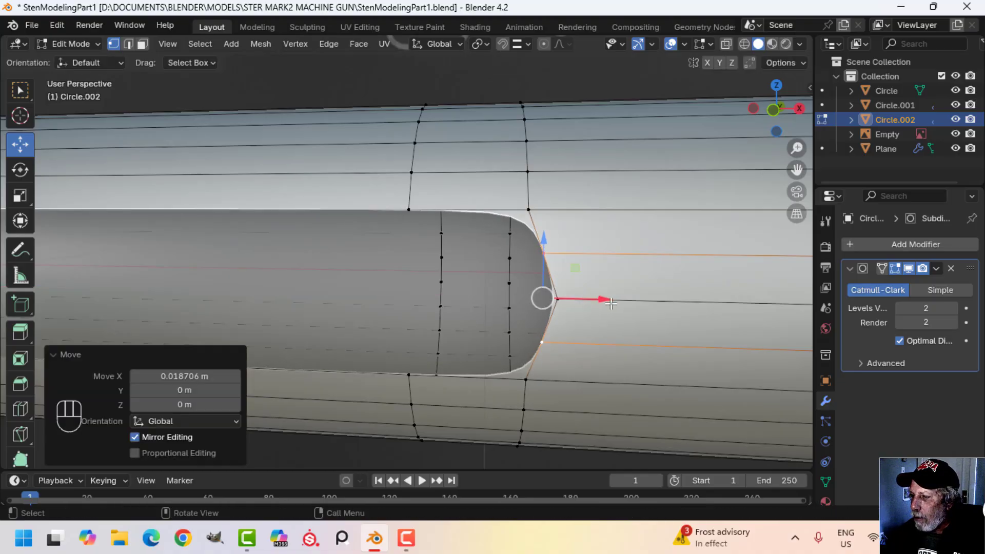
{"action": "key", "text": "Tab"}
Step: Round the slot's rear end by moving its middle and neighbouring vertices backward along X
{"action": "scroll", "coordinate": [576, 319], "scroll_direction": "down", "scroll_amount": 5}
{"action": "middle_click_drag", "start_coordinate": [577, 319], "coordinate": [623, 276]}
{"action": "key", "text": "alt+a"}
{"action": "scroll", "coordinate": [547, 273], "scroll_direction": "up", "scroll_amount": 2}
{"action": "middle_click_drag", "start_coordinate": [545, 272], "coordinate": [585, 281], "text": "shift"}
{"action": "left_click", "coordinate": [389, 267]}
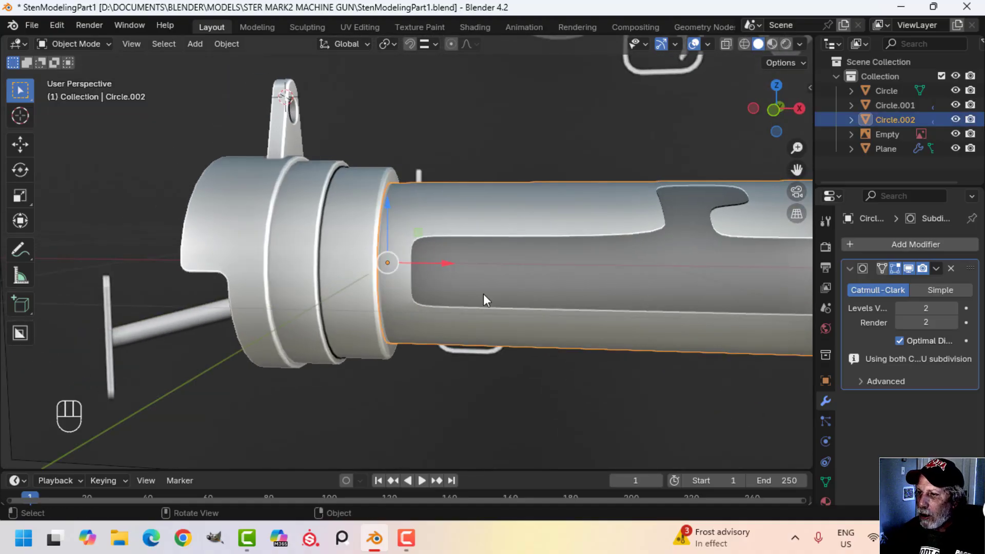
{"action": "key", "text": "Tab"}
{"action": "scroll", "coordinate": [439, 301], "scroll_direction": "up", "scroll_amount": 3}
{"action": "key", "text": "alt+a"}
{"action": "left_click", "coordinate": [434, 318]}
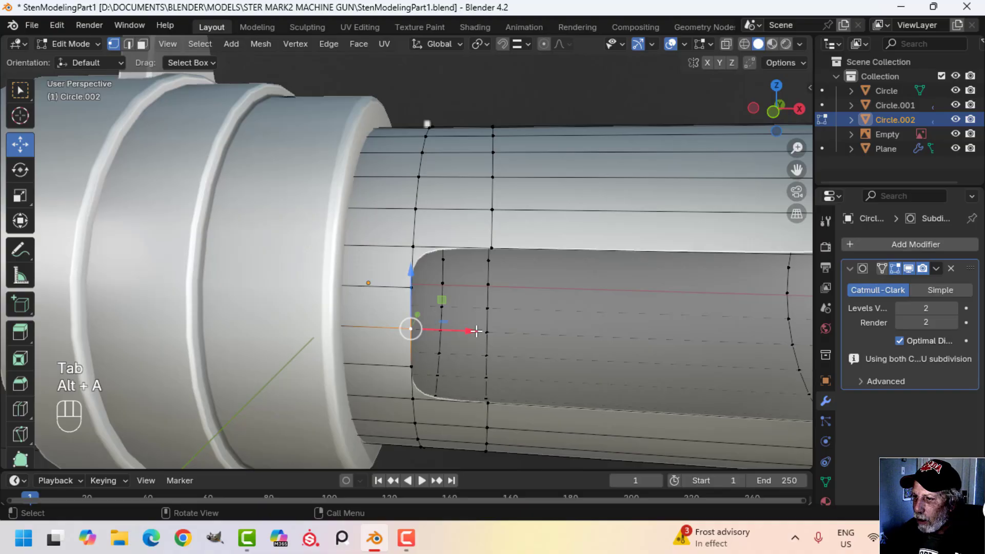
{"action": "left_click_drag", "start_coordinate": [476, 331], "coordinate": [454, 328]}
{"action": "left_click", "coordinate": [412, 290]}
{"action": "key", "text": "Tab"}
{"action": "scroll", "coordinate": [562, 313], "scroll_direction": "down", "scroll_amount": 5}
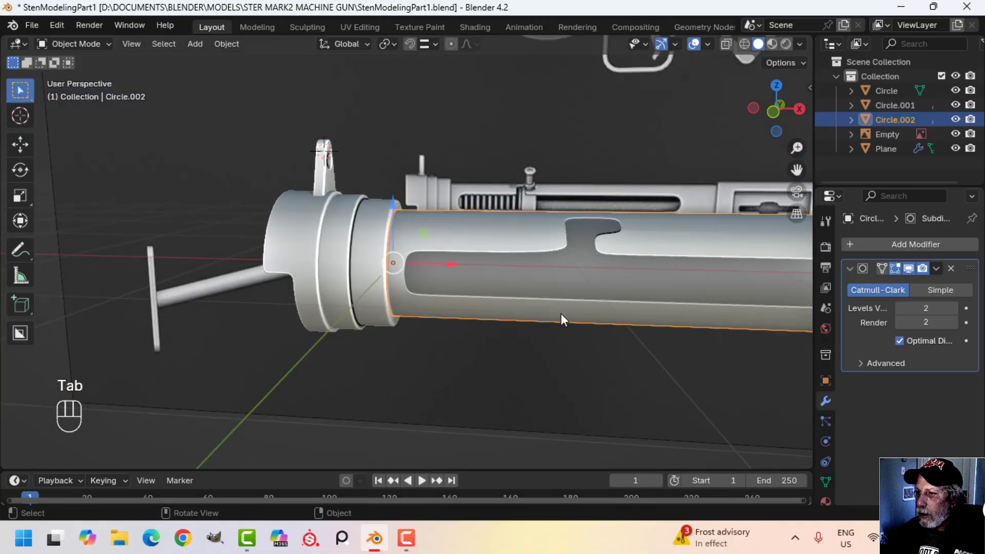
Step: Add a supporting loop cut around the tube just behind the cocking handle notch to sharpen its rear corner
{"action": "key", "text": "alt+a"}
{"action": "middle_click_drag", "start_coordinate": [561, 313], "coordinate": [488, 365], "text": "shift"}
{"action": "scroll", "coordinate": [495, 351], "scroll_direction": "up", "scroll_amount": 3}
{"action": "key", "text": "Tab"}
{"action": "key", "text": "alt+a"}
{"action": "key", "text": "ctrl+r"}
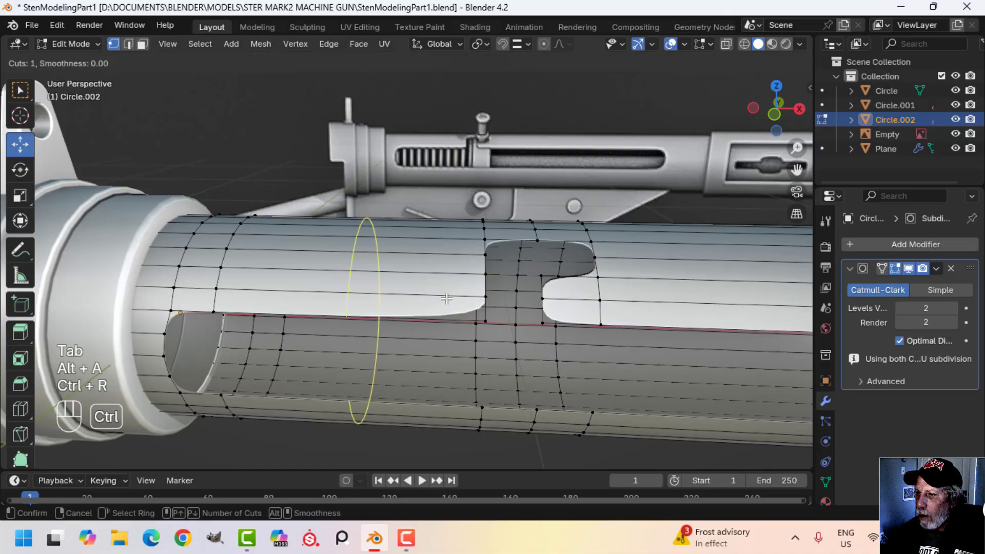
{"action": "left_click", "coordinate": [457, 300]}
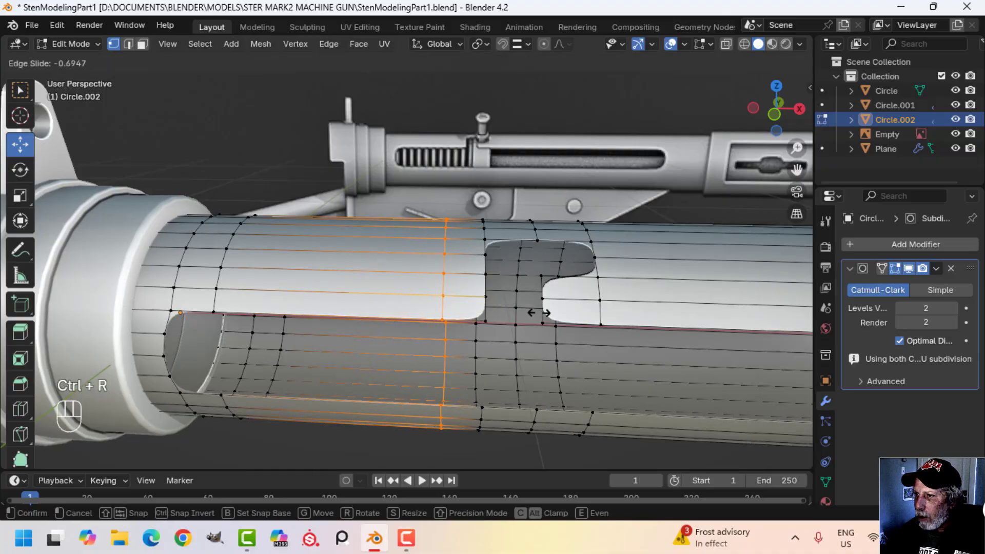
{"action": "left_click", "coordinate": [573, 319]}
{"action": "key", "text": "Tab"}
{"action": "scroll", "coordinate": [582, 317], "scroll_direction": "down", "scroll_amount": 4}
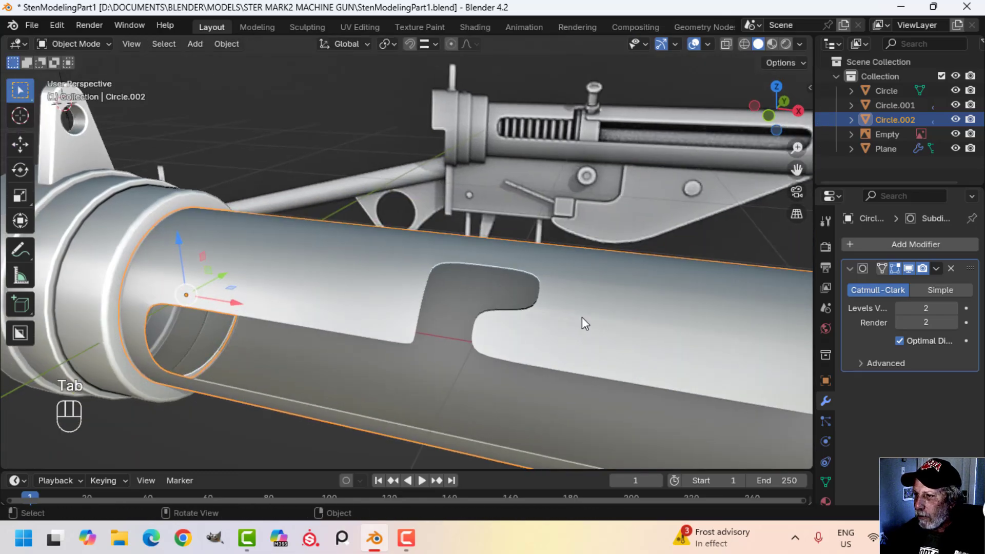
Step: Add a loop cut across the small tongue below the notch, close to its tip, with a slide factor of about 0.63
{"action": "key", "text": "alt+a"}
{"action": "middle_click_drag", "start_coordinate": [560, 349], "coordinate": [546, 315], "text": "shift"}
{"action": "left_click", "coordinate": [546, 315]}
{"action": "key", "text": "Tab"}
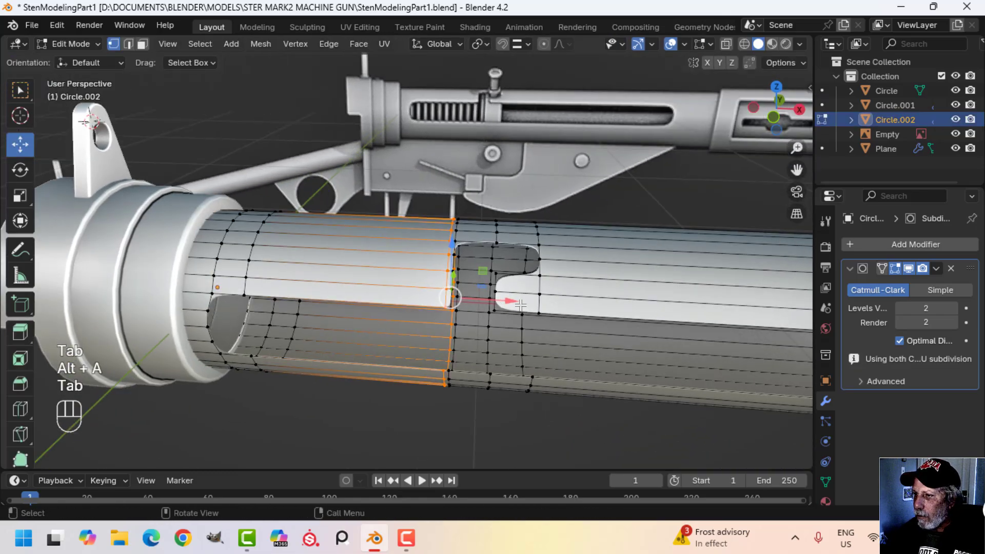
{"action": "key", "text": "alt+a"}
{"action": "key", "text": "ctrl+r"}
{"action": "left_click", "coordinate": [517, 292]}
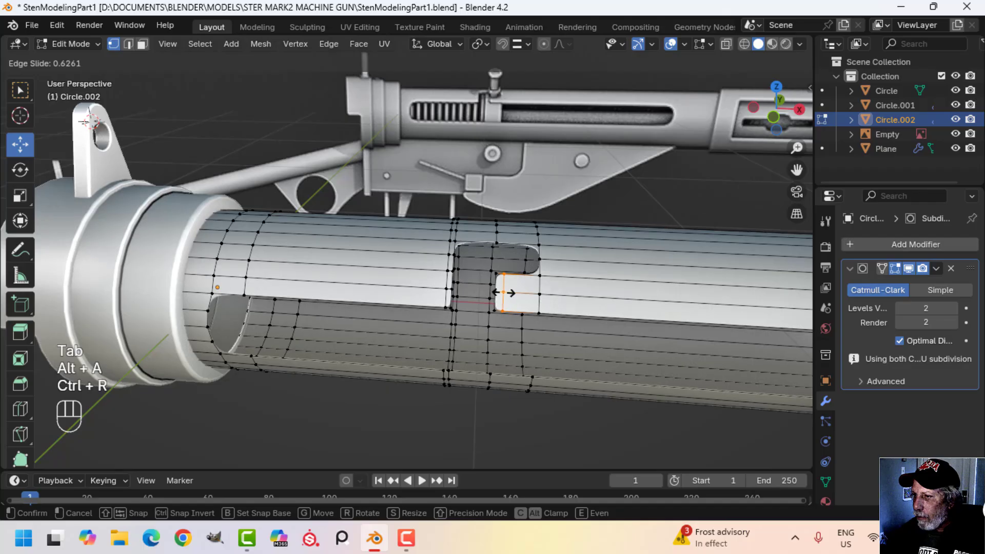
{"action": "left_click", "coordinate": [503, 293]}
{"action": "key", "text": "Tab"}
{"action": "scroll", "coordinate": [497, 302], "scroll_direction": "down", "scroll_amount": 3}
Step: Delete the upper row of faces on the tongue to deepen the hook of the notch
{"action": "key", "text": "alt+a"}
{"action": "scroll", "coordinate": [495, 315], "scroll_direction": "up", "scroll_amount": 2}
{"action": "middle_click_drag", "start_coordinate": [496, 315], "coordinate": [478, 282], "text": "shift"}
{"action": "scroll", "coordinate": [493, 306], "scroll_direction": "up", "scroll_amount": 3}
{"action": "key", "text": "alt+a"}
{"action": "key", "text": "Tab"}
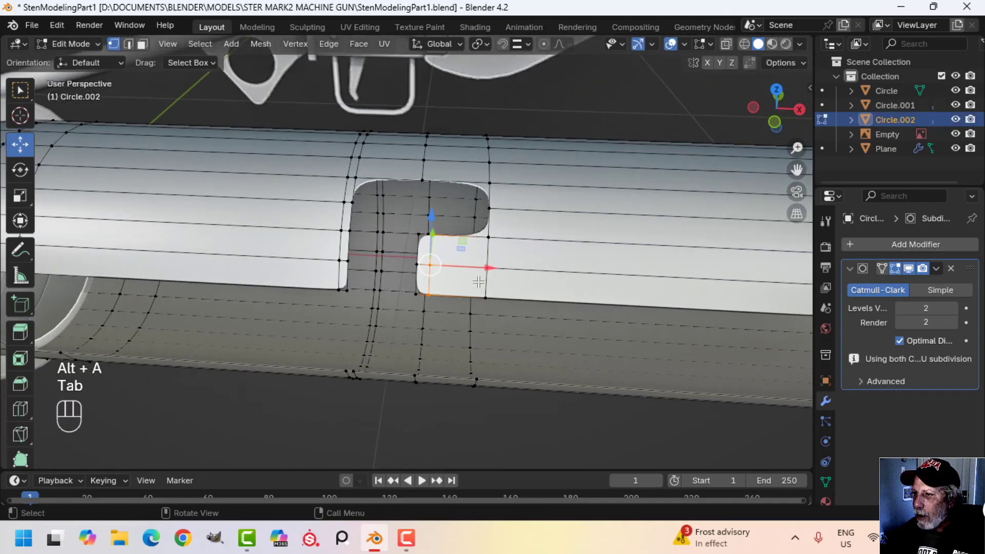
{"action": "key", "text": "alt+a"}
{"action": "key", "text": "3"}
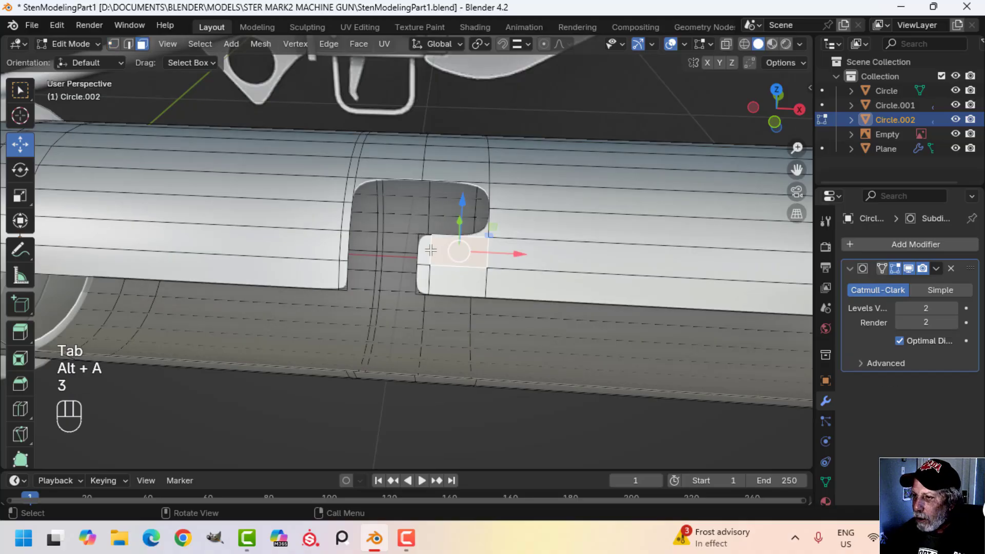
{"action": "key", "text": "x"}
{"action": "left_click", "coordinate": [429, 249]}
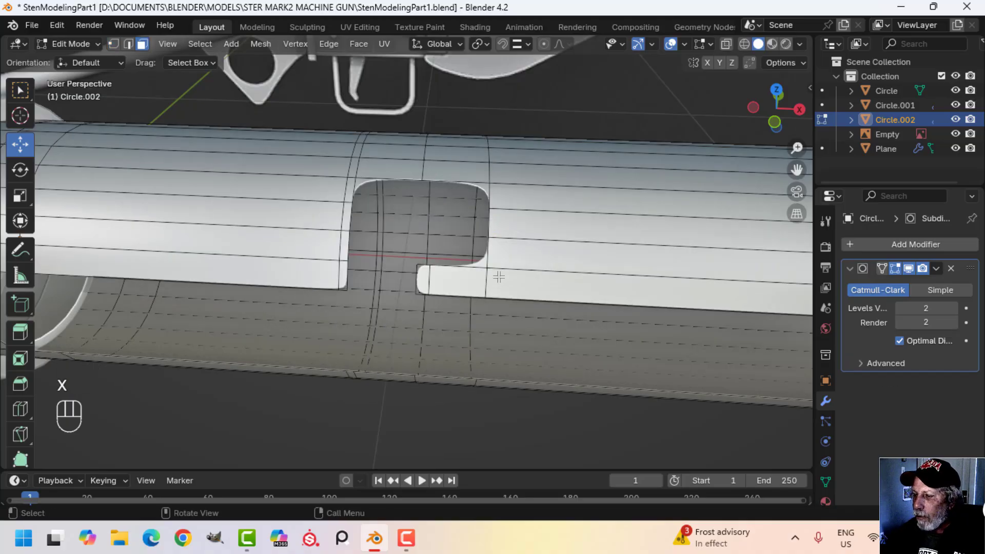
Step: Move the supporting edge on the tongue along X closer to its tip to tighten the rounded corners
{"action": "mouse_move", "coordinate": [497, 275]}
{"action": "middle_mouse_down"}
{"action": "mouse_move", "coordinate": [578, 236]}
{"action": "mouse_move", "coordinate": [516, 269]}
{"action": "mouse_move", "coordinate": [483, 252]}
{"action": "mouse_move", "coordinate": [501, 321]}
{"action": "mouse_move", "coordinate": [501, 282]}
{"action": "mouse_move", "coordinate": [494, 336]}
{"action": "mouse_move", "coordinate": [469, 224]}
{"action": "mouse_move", "coordinate": [507, 315]}
{"action": "mouse_move", "coordinate": [500, 283]}
{"action": "mouse_move", "coordinate": [499, 293]}
{"action": "middle_mouse_up"}
{"action": "key", "text": "Tab"}
{"action": "scroll", "coordinate": [495, 282], "scroll_direction": "down", "scroll_amount": 5}
{"action": "key", "text": "alt+a"}
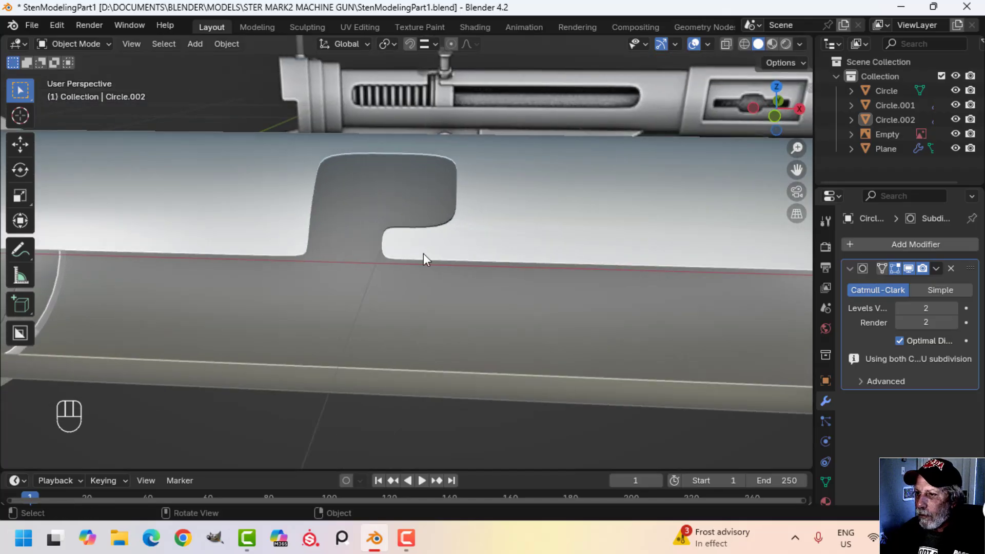
{"action": "key", "text": "Tab"}
{"action": "scroll", "coordinate": [421, 269], "scroll_direction": "up", "scroll_amount": 3}
{"action": "left_click", "coordinate": [393, 243]}
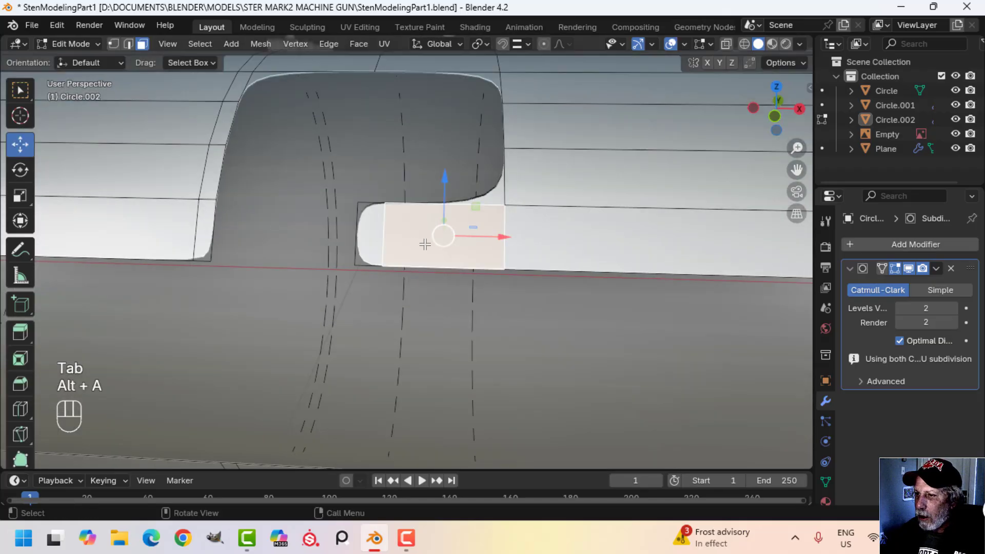
{"action": "key", "text": "alt+a"}
{"action": "key", "text": "2"}
{"action": "left_click", "coordinate": [383, 235]}
{"action": "left_click_drag", "start_coordinate": [442, 235], "coordinate": [431, 233]}
{"action": "scroll", "coordinate": [510, 238], "scroll_direction": "down", "scroll_amount": 2}
{"action": "key", "text": "Tab"}
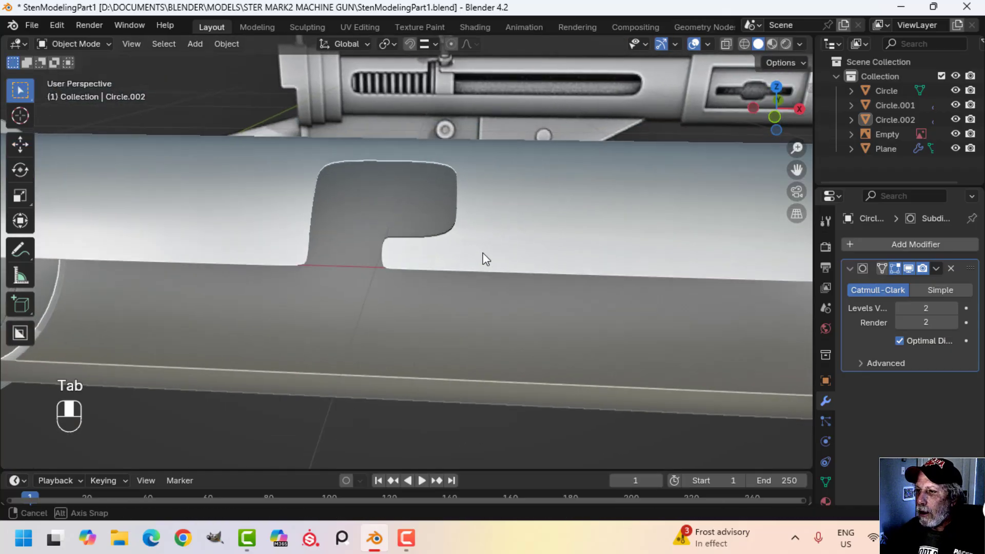
Step: Add a Solidify modifier to the receiver tube and place it above the Subdivision modifier in the stack
{"action": "scroll", "coordinate": [480, 254], "scroll_direction": "down", "scroll_amount": 3}
{"action": "key", "text": "alt+a"}
{"action": "scroll", "coordinate": [539, 252], "scroll_direction": "down", "scroll_amount": 2}
{"action": "middle_click_drag", "start_coordinate": [548, 250], "coordinate": [572, 273], "text": "shift"}
{"action": "scroll", "coordinate": [541, 303], "scroll_direction": "up", "scroll_amount": 2}
{"action": "left_click", "coordinate": [564, 269]}
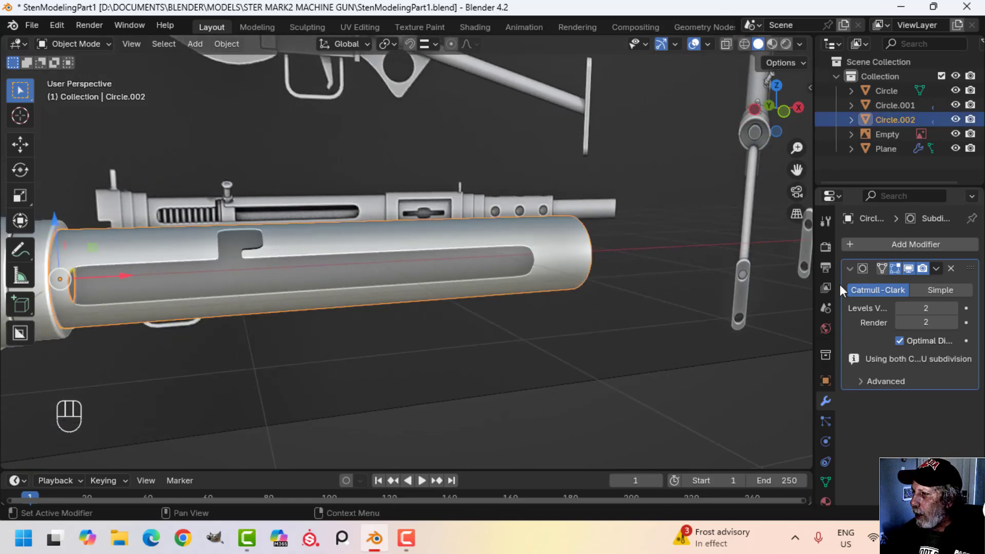
{"action": "left_click", "coordinate": [850, 268]}
{"action": "middle_click_drag", "start_coordinate": [513, 298], "coordinate": [549, 335], "text": "shift"}
{"action": "scroll", "coordinate": [520, 319], "scroll_direction": "up", "scroll_amount": 2}
{"action": "left_click", "coordinate": [870, 245]}
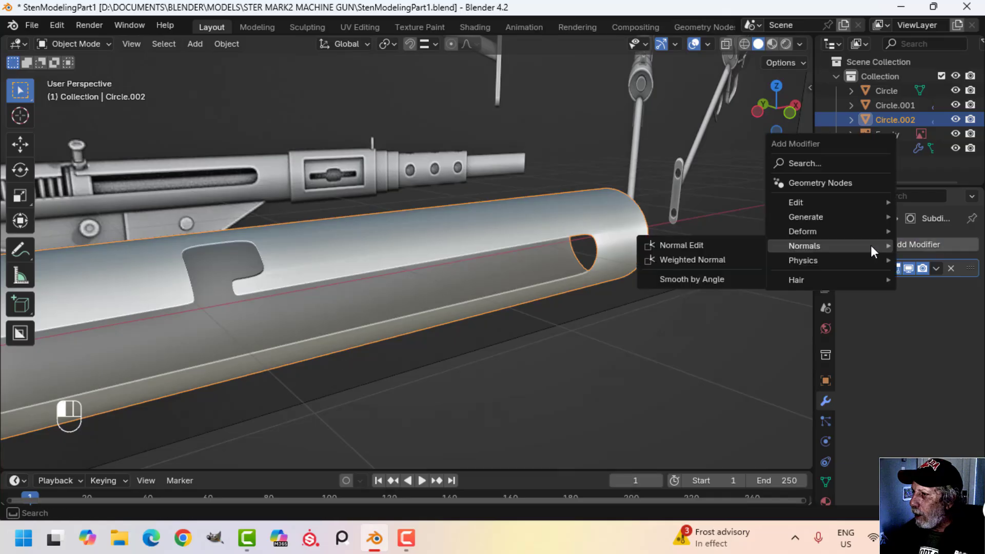
{"action": "mouse_move", "coordinate": [826, 216]}
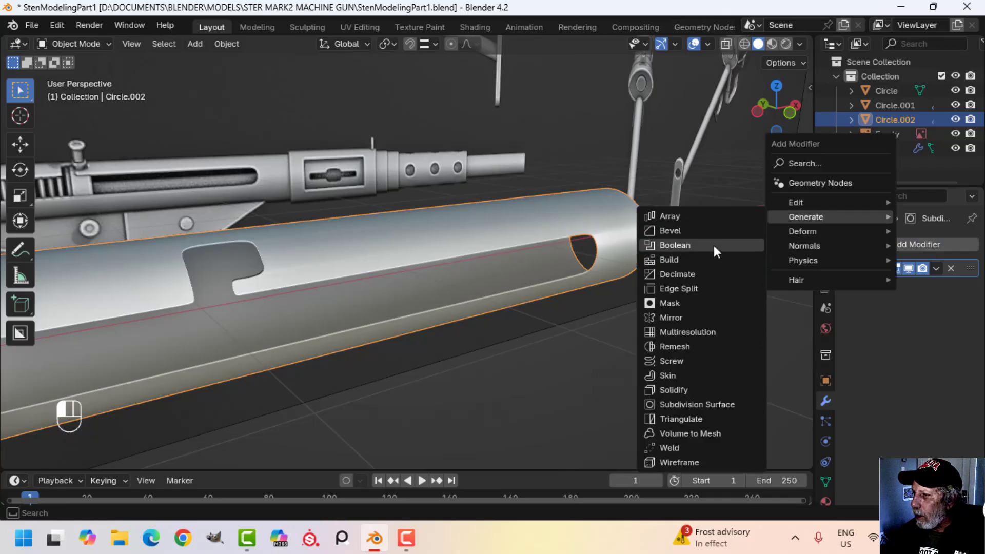
{"action": "left_click", "coordinate": [683, 388]}
{"action": "left_click_drag", "start_coordinate": [973, 298], "coordinate": [956, 248]}
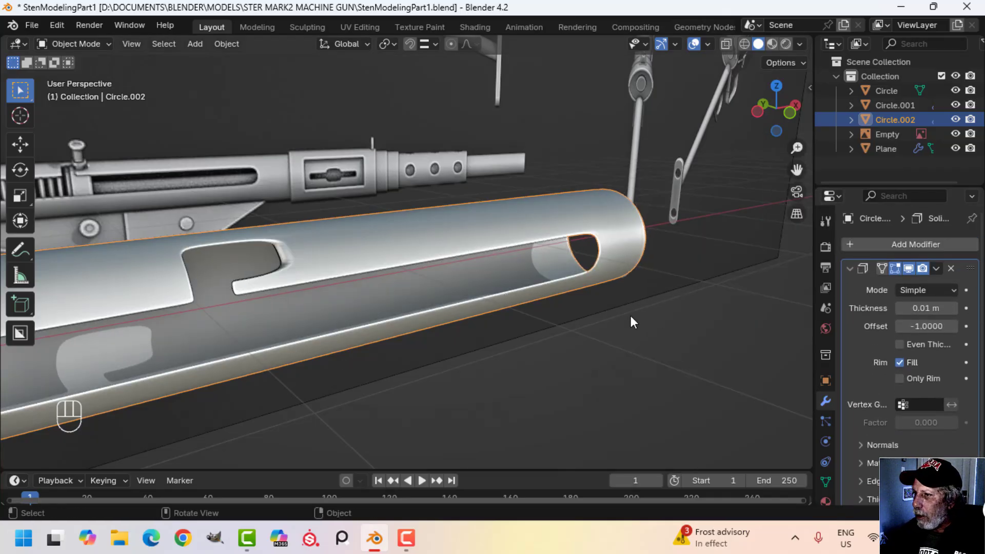
Step: Set the Solidify thickness to 0.034 m and hide the tube's Subdivision modifier in the viewport
{"action": "middle_click_drag", "start_coordinate": [630, 316], "coordinate": [652, 303]}
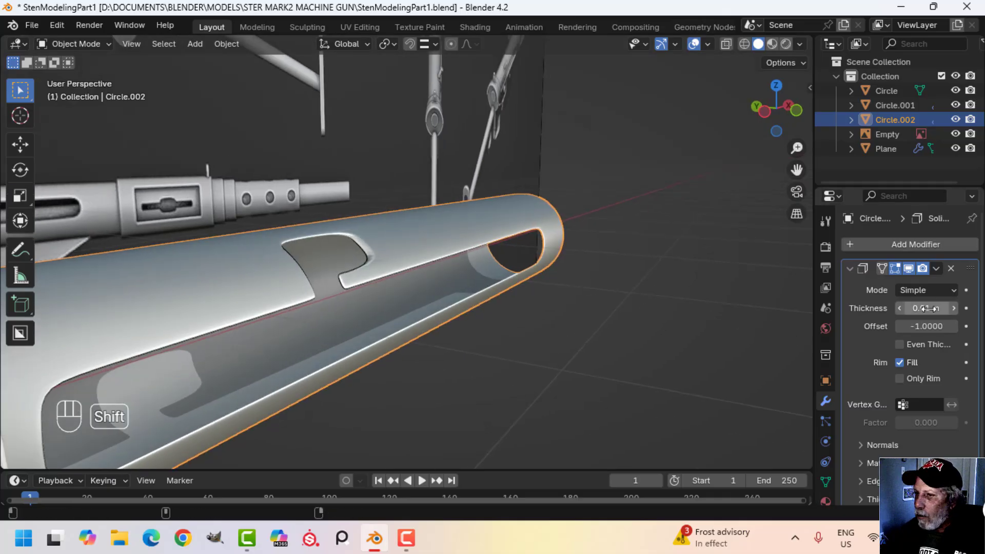
{"action": "left_click_drag", "start_coordinate": [926, 309], "coordinate": [930, 308], "text": "shift"}
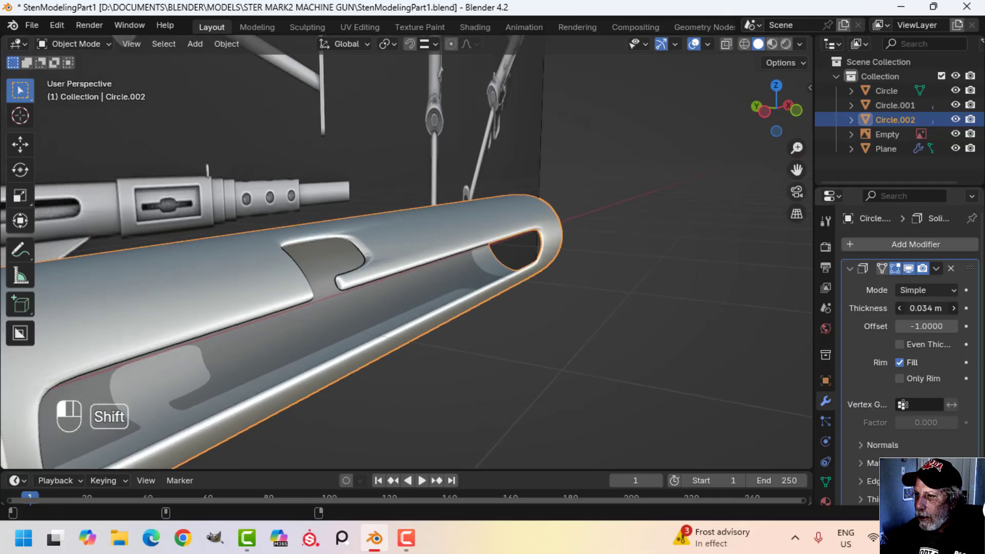
{"action": "left_click", "coordinate": [850, 268]}
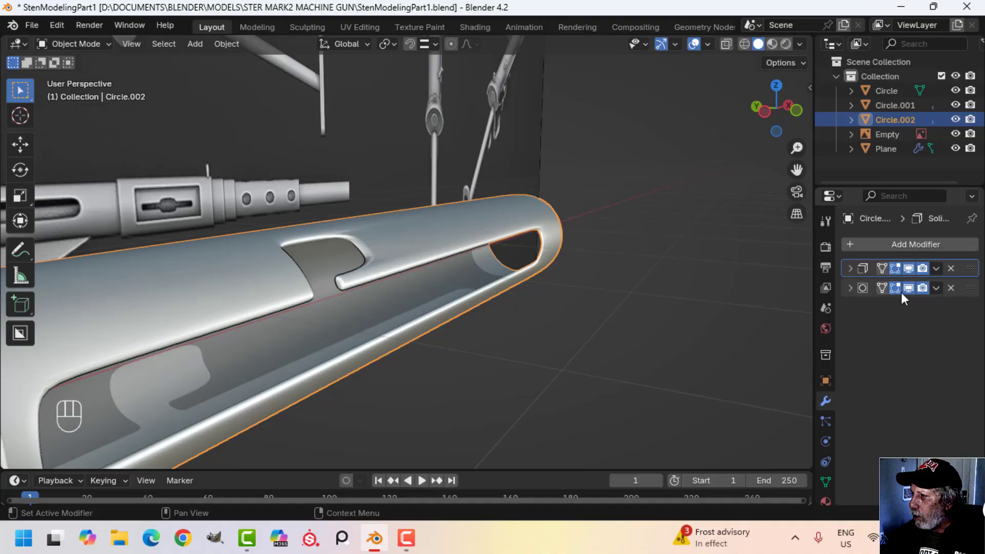
{"action": "left_click", "coordinate": [909, 287]}
Step: Set the tube's Solidify thickness to 0.017 m and apply the Solidify modifier
{"action": "middle_click_drag", "start_coordinate": [518, 308], "coordinate": [495, 319]}
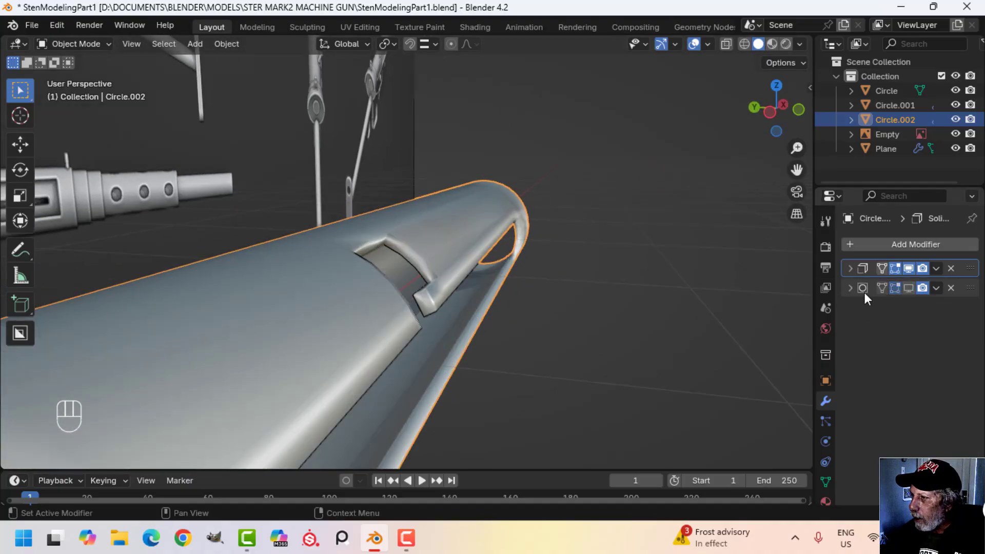
{"action": "left_click", "coordinate": [853, 266]}
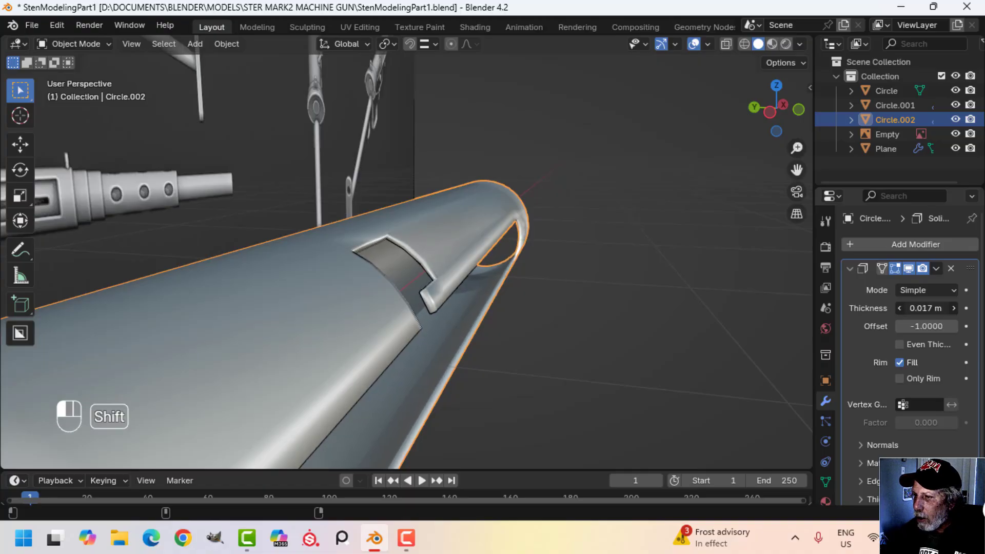
{"action": "middle_click_drag", "start_coordinate": [580, 303], "coordinate": [495, 319]}
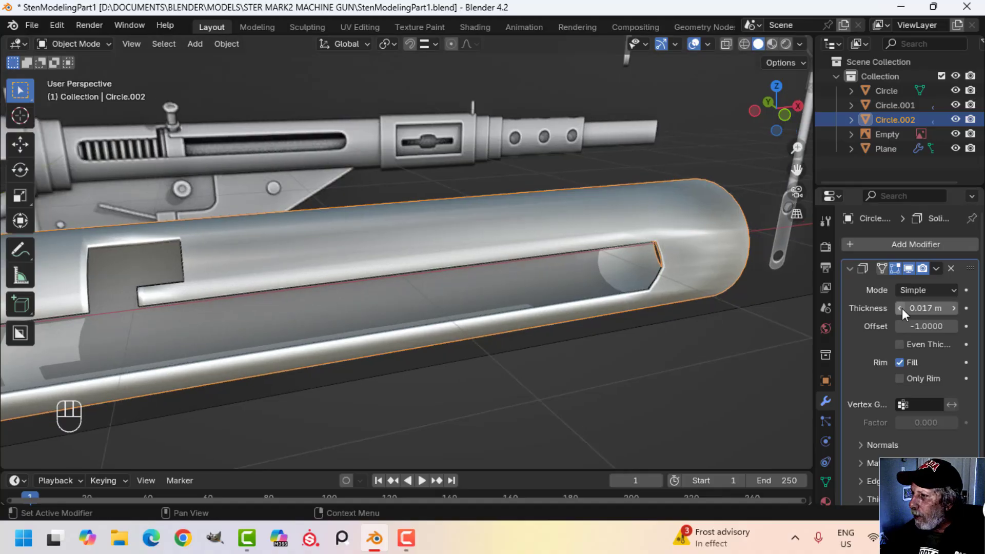
{"action": "left_click", "coordinate": [936, 269]}
{"action": "left_click", "coordinate": [919, 283]}
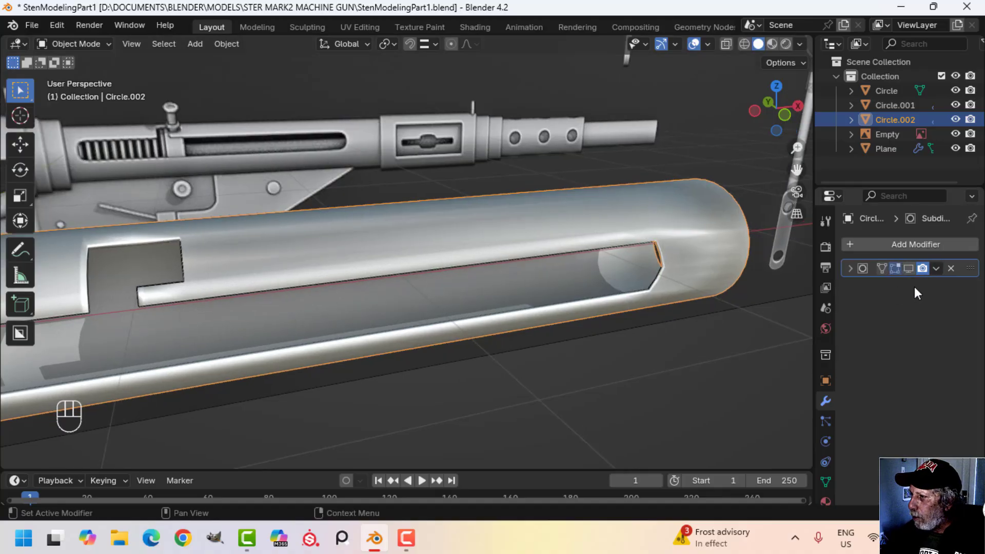
Step: Add two supporting loop cuts along the wall thickness around the cocking slot's rim, the first with a slide factor of about 0.742
{"action": "middle_click_drag", "start_coordinate": [376, 272], "coordinate": [486, 276]}
{"action": "scroll", "coordinate": [389, 281], "scroll_direction": "up", "scroll_amount": 3}
{"action": "key", "text": "Tab"}
{"action": "key", "text": "alt+a"}
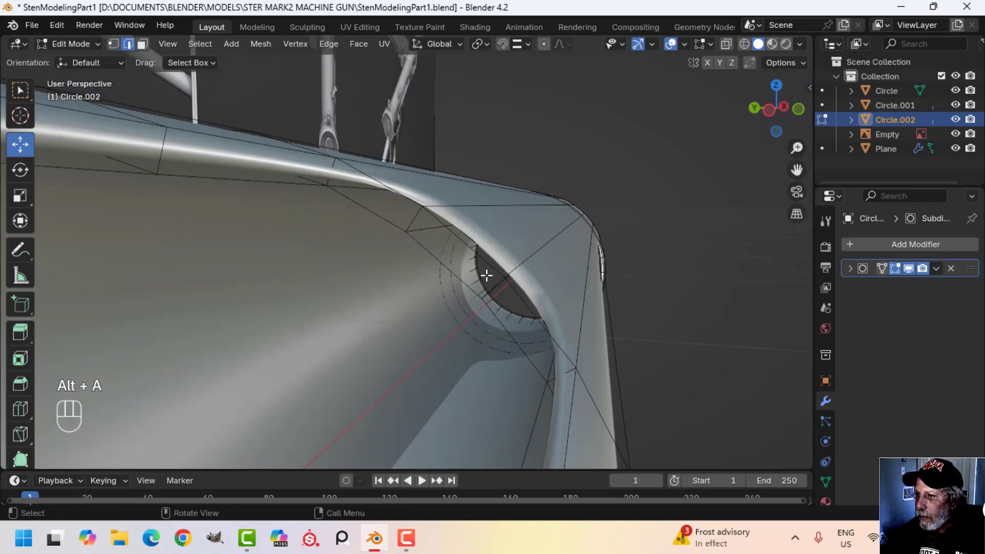
{"action": "key", "text": "ctrl+r"}
{"action": "left_click", "coordinate": [488, 283]}
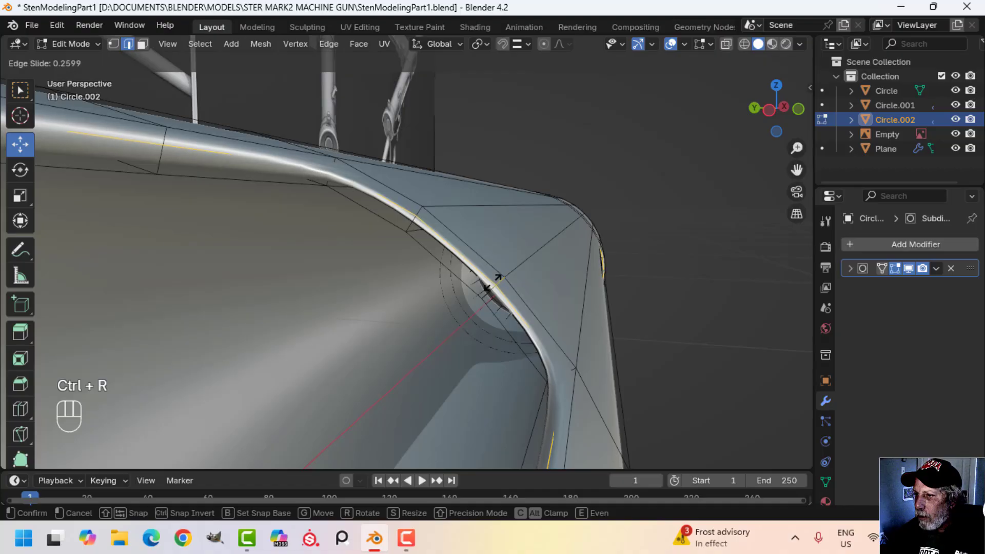
{"action": "left_click", "coordinate": [488, 287]}
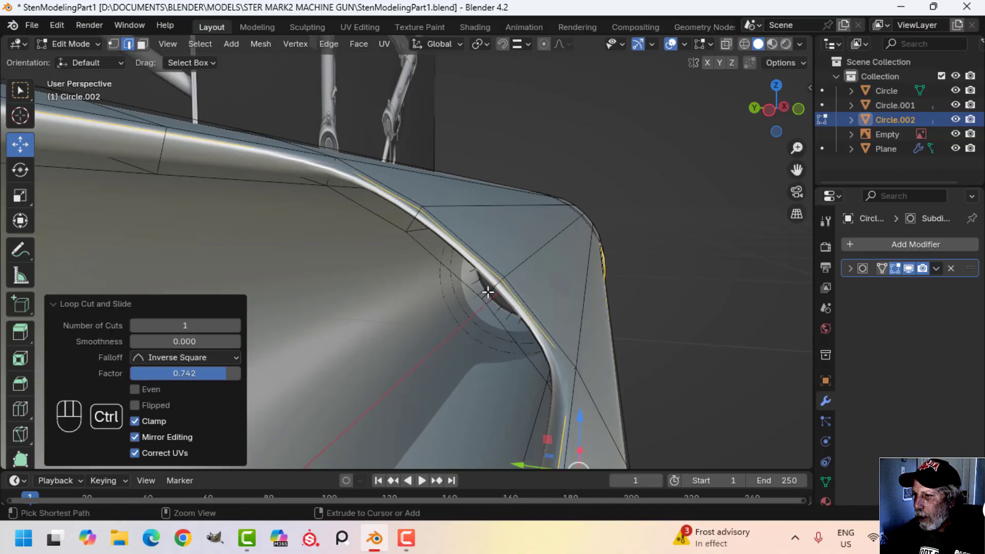
{"action": "key", "text": "ctrl+r"}
{"action": "left_click", "coordinate": [488, 292]}
{"action": "left_click", "coordinate": [485, 297]}
{"action": "key", "text": "Tab"}
{"action": "middle_click_drag", "start_coordinate": [488, 292], "coordinate": [405, 318]}
{"action": "key", "text": "alt+a"}
Step: Flatten the pointed front end of the cocking slot by moving its middle vertices about -0.0165 m along X with the subdivision display off
{"action": "middle_click_drag", "start_coordinate": [627, 341], "coordinate": [504, 334], "text": "shift"}
{"action": "scroll", "coordinate": [508, 331], "scroll_direction": "up", "scroll_amount": 2}
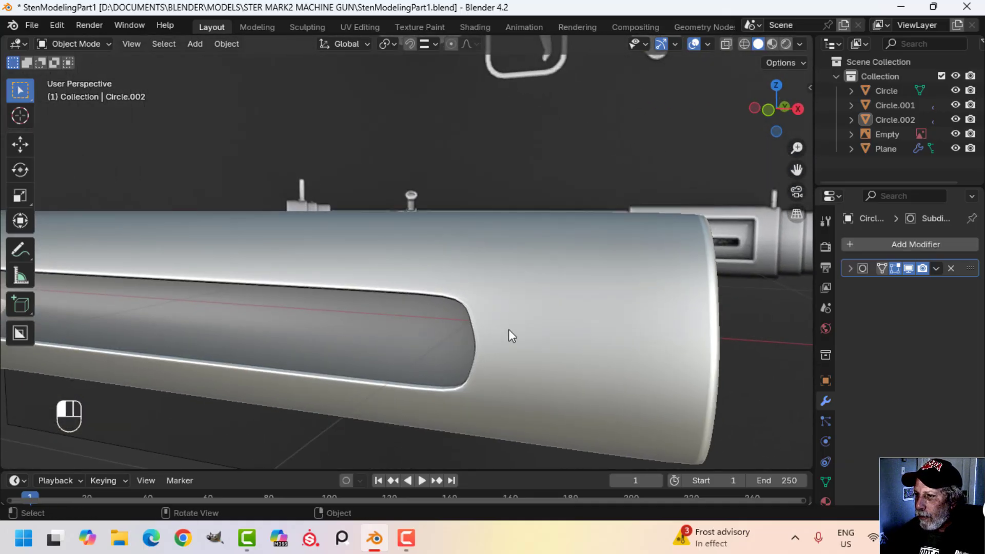
{"action": "left_click", "coordinate": [511, 336]}
{"action": "key", "text": "Tab"}
{"action": "key", "text": "KP_1"}
{"action": "key", "text": "z"}
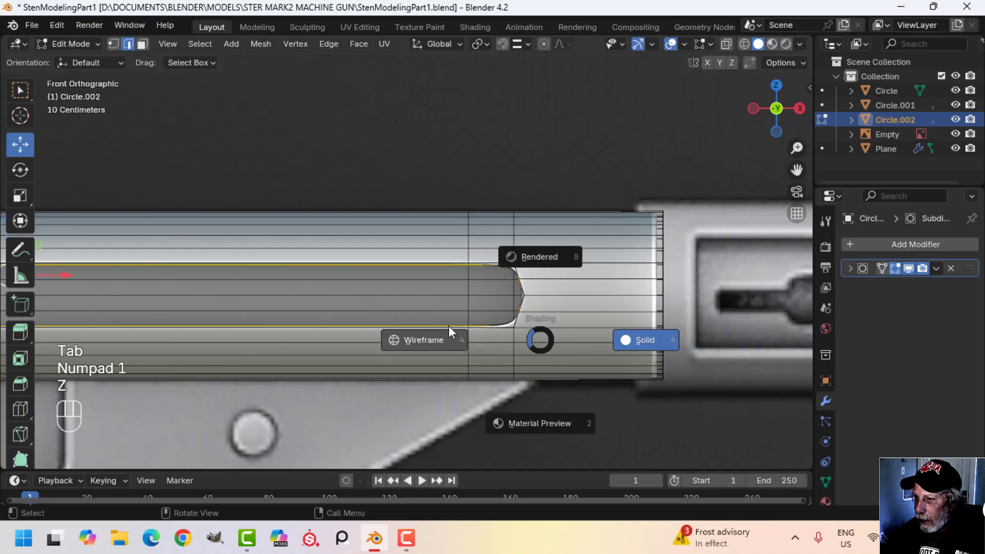
{"action": "left_click", "coordinate": [449, 328]}
{"action": "scroll", "coordinate": [512, 318], "scroll_direction": "up", "scroll_amount": 3}
{"action": "middle_click_drag", "start_coordinate": [512, 318], "coordinate": [505, 316], "text": "shift"}
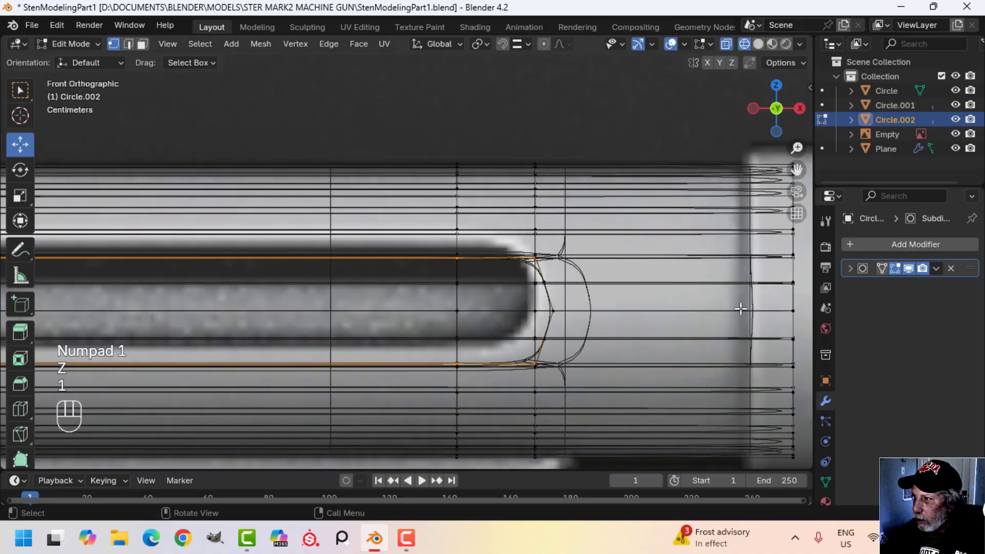
{"action": "left_click", "coordinate": [906, 268]}
{"action": "scroll", "coordinate": [620, 337], "scroll_direction": "up", "scroll_amount": 2}
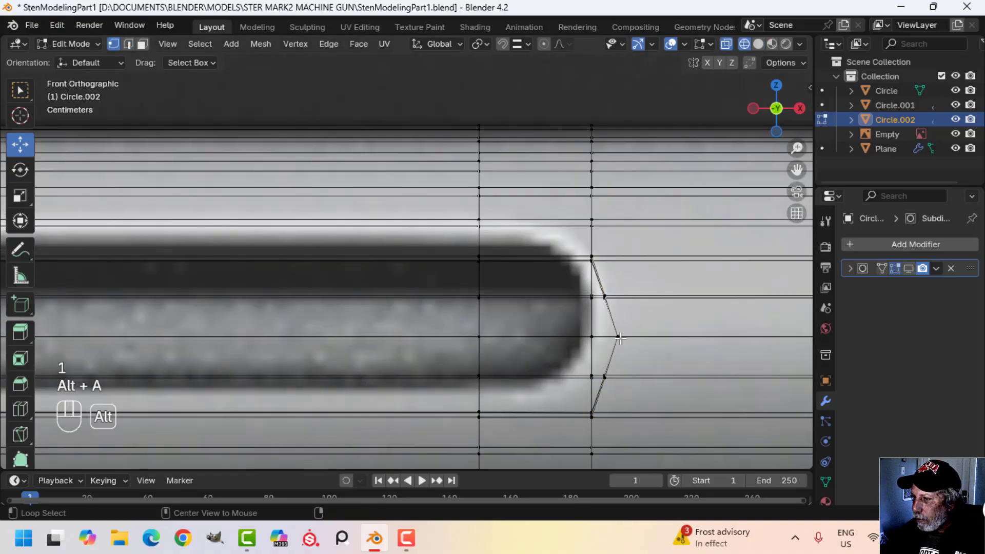
{"action": "left_click_drag", "start_coordinate": [677, 337], "coordinate": [661, 334]}
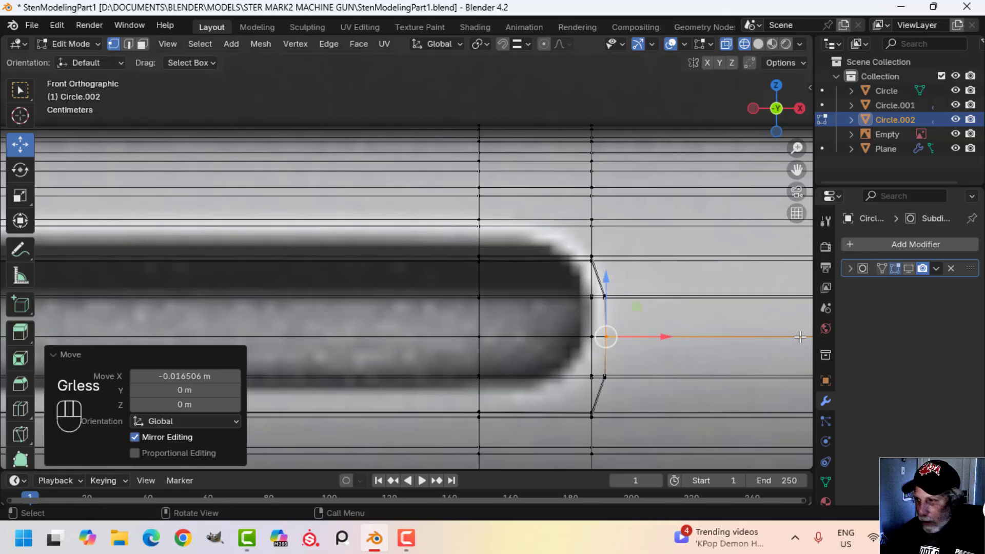
{"action": "key", "text": "z"}
{"action": "left_click", "coordinate": [903, 337]}
{"action": "key", "text": "Tab"}
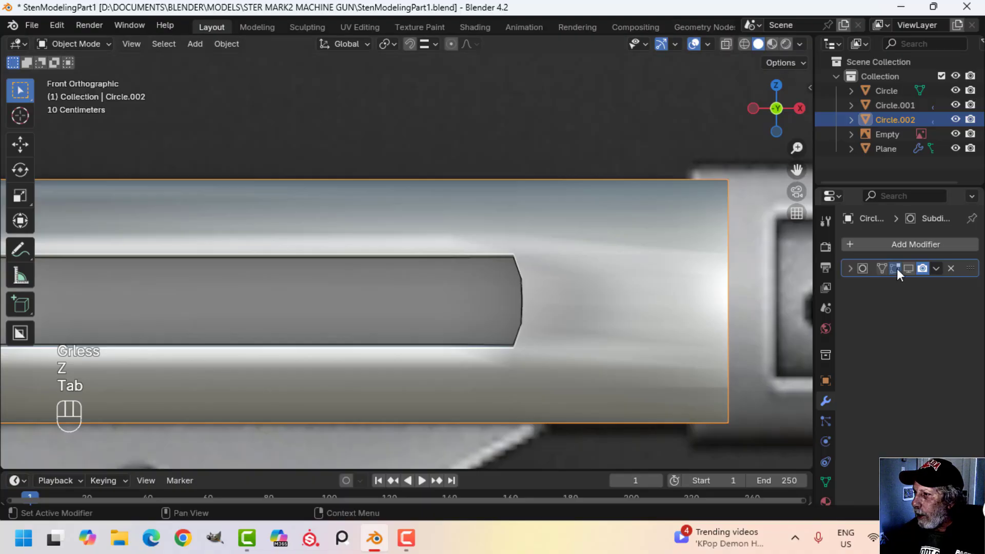
{"action": "left_click", "coordinate": [910, 267]}
{"action": "scroll", "coordinate": [571, 321], "scroll_direction": "down", "scroll_amount": 7}
{"action": "key", "text": "alt+a"}
Step: Duplicate the rear collar's front edge loop, move the copy about 1.13 m along X and scale it to about 0.694
{"action": "middle_click_drag", "start_coordinate": [296, 278], "coordinate": [409, 305], "text": "shift"}
{"action": "middle_click_drag", "start_coordinate": [353, 288], "coordinate": [434, 303], "text": "shift"}
{"action": "scroll", "coordinate": [443, 286], "scroll_direction": "up", "scroll_amount": 6}
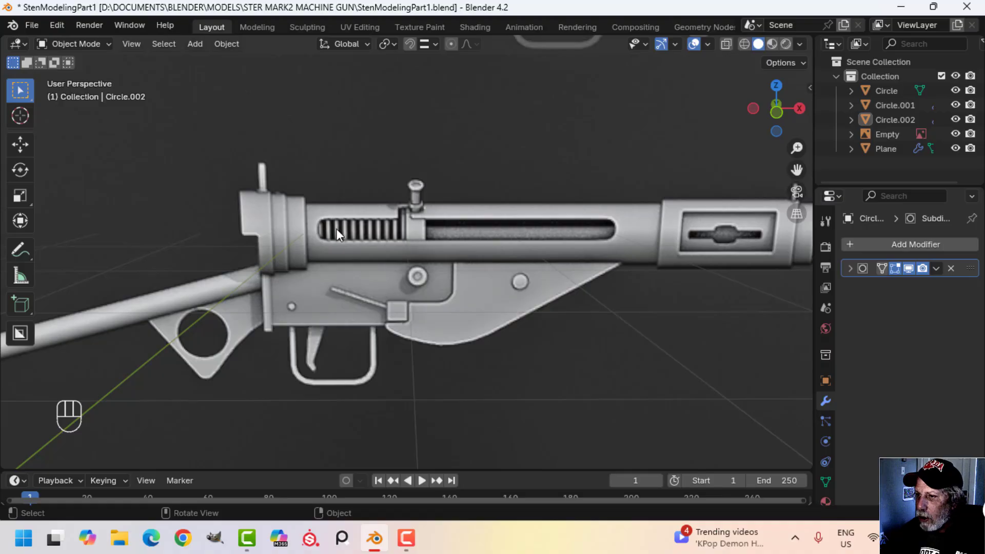
{"action": "scroll", "coordinate": [409, 290], "scroll_direction": "down", "scroll_amount": 4}
{"action": "middle_click_drag", "start_coordinate": [554, 288], "coordinate": [523, 314], "text": "shift"}
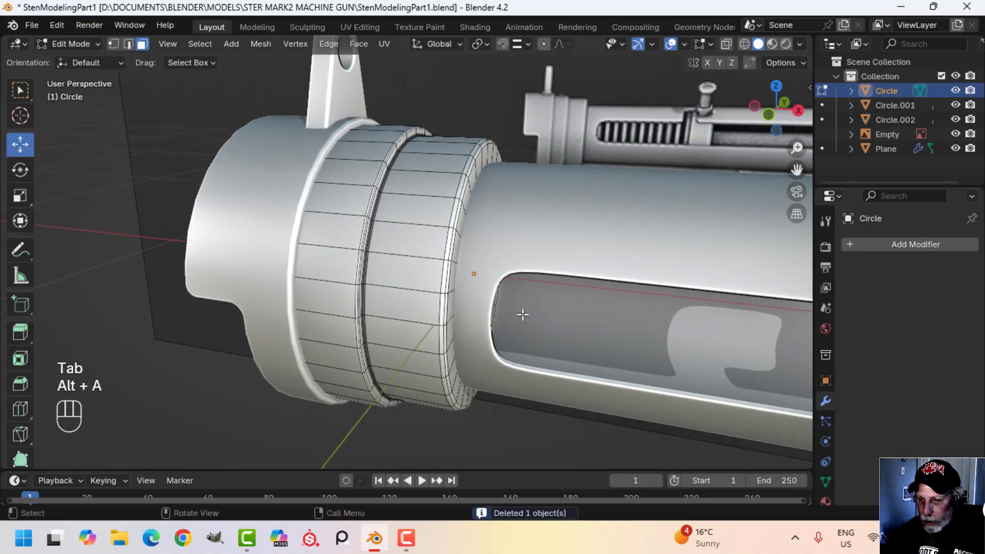
{"action": "left_click", "coordinate": [449, 219], "text": "alt+shift"}
{"action": "scroll", "coordinate": [498, 273], "scroll_direction": "down", "scroll_amount": 3}
{"action": "middle_click_drag", "start_coordinate": [502, 275], "coordinate": [466, 279]}
{"action": "key", "text": "shift+d"}
{"action": "right_click", "coordinate": [457, 250]}
{"action": "left_click_drag", "start_coordinate": [457, 250], "coordinate": [731, 285]}
{"action": "key", "text": "s"}
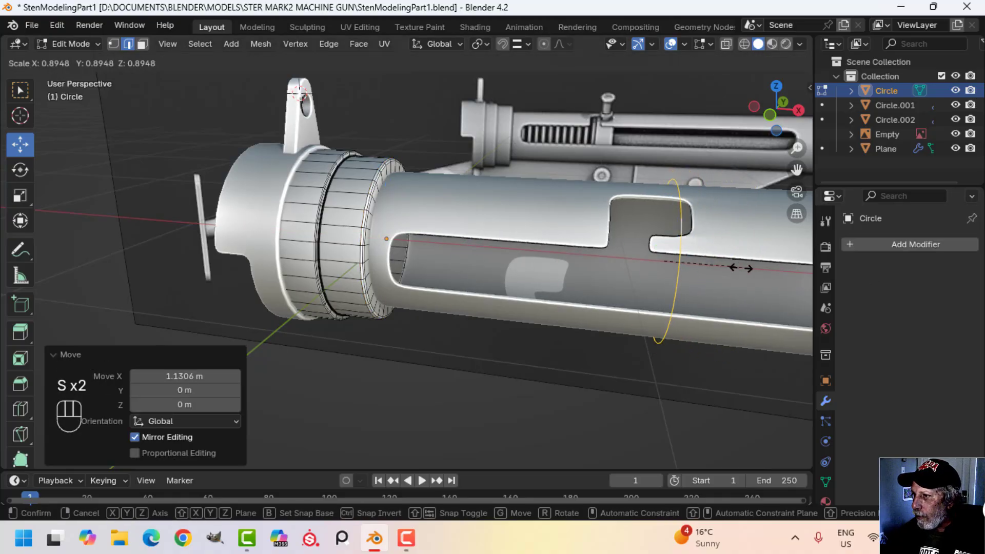
{"action": "left_click", "coordinate": [722, 275]}
Step: Move the duplicated ring about 0.042 m along X to align with the front face of the bolt in the reference
{"action": "scroll", "coordinate": [726, 279], "scroll_direction": "up", "scroll_amount": 3}
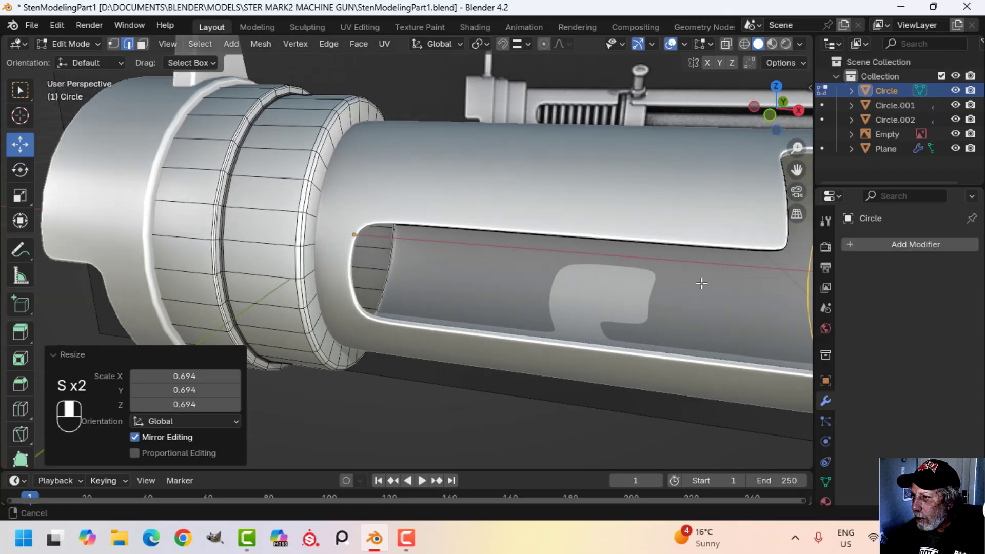
{"action": "middle_click_drag", "start_coordinate": [701, 281], "coordinate": [514, 314], "text": "shift"}
{"action": "key", "text": "KP_1"}
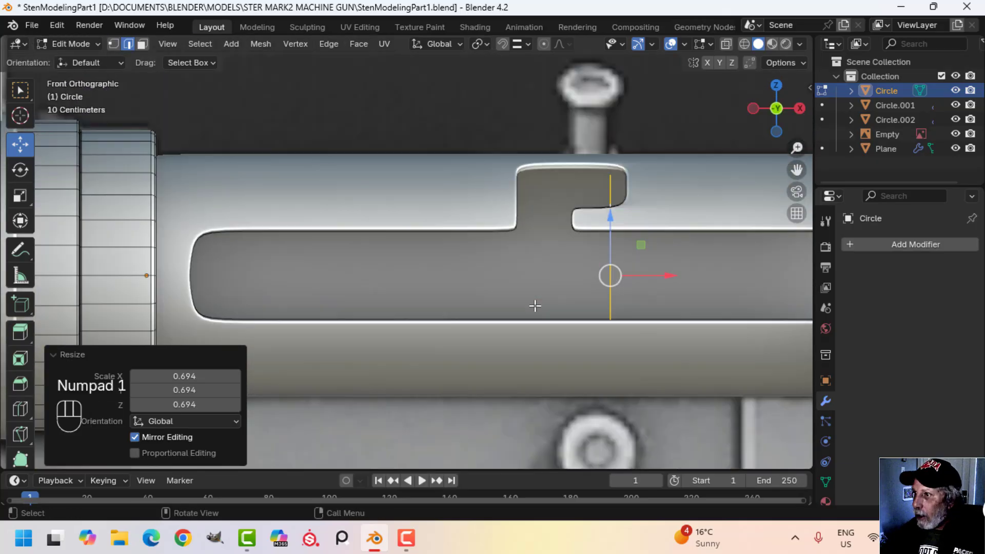
{"action": "middle_click_drag", "start_coordinate": [587, 307], "coordinate": [512, 310], "text": "shift"}
{"action": "key", "text": "z"}
{"action": "left_click", "coordinate": [447, 304]}
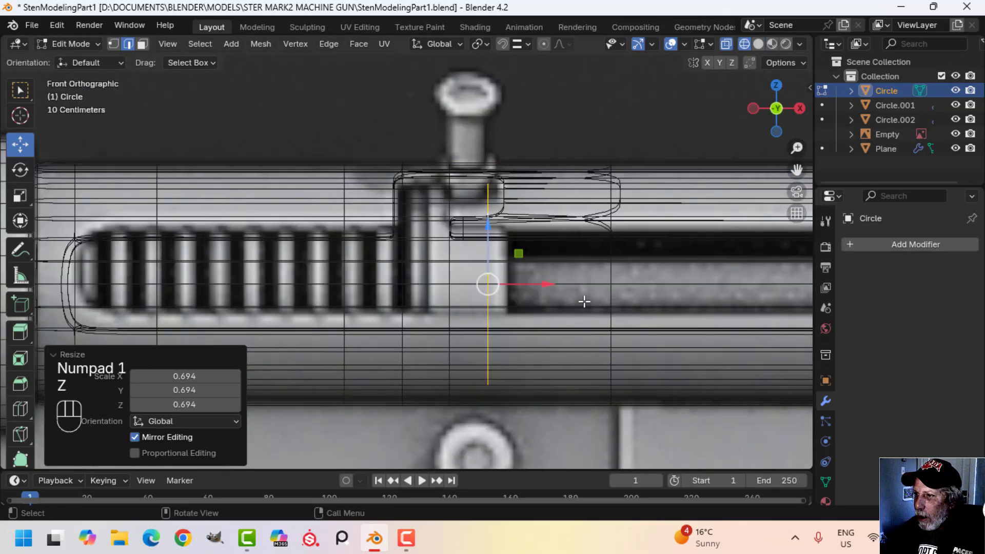
{"action": "scroll", "coordinate": [583, 301], "scroll_direction": "up", "scroll_amount": 2}
{"action": "middle_click_drag", "start_coordinate": [583, 301], "coordinate": [503, 306], "text": "shift"}
{"action": "left_click_drag", "start_coordinate": [503, 306], "coordinate": [536, 296]}
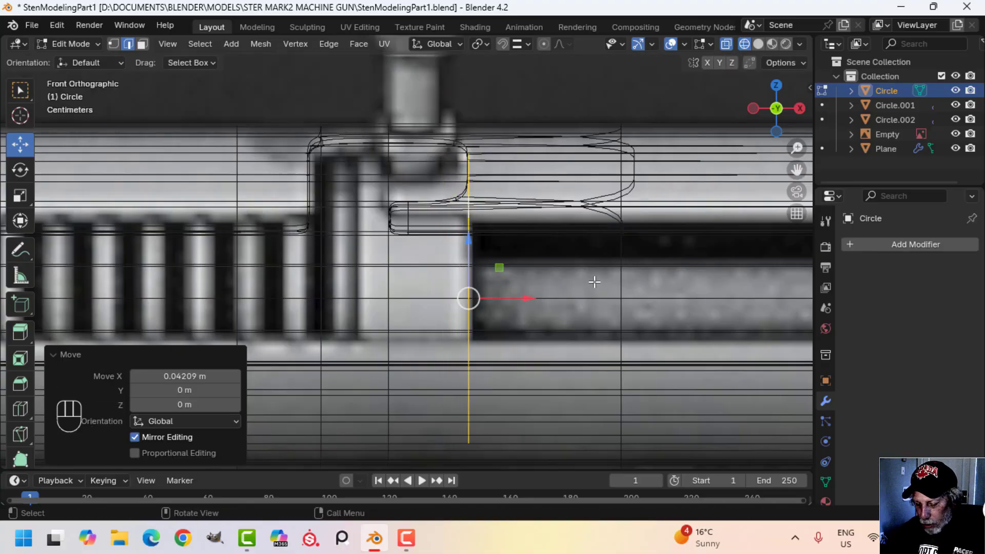
Step: Separate the duplicated ring into its own object and return to solid shading in Object Mode
{"action": "key", "text": "p"}
{"action": "left_click", "coordinate": [594, 282]}
{"action": "key", "text": "Tab"}
{"action": "key", "text": "z"}
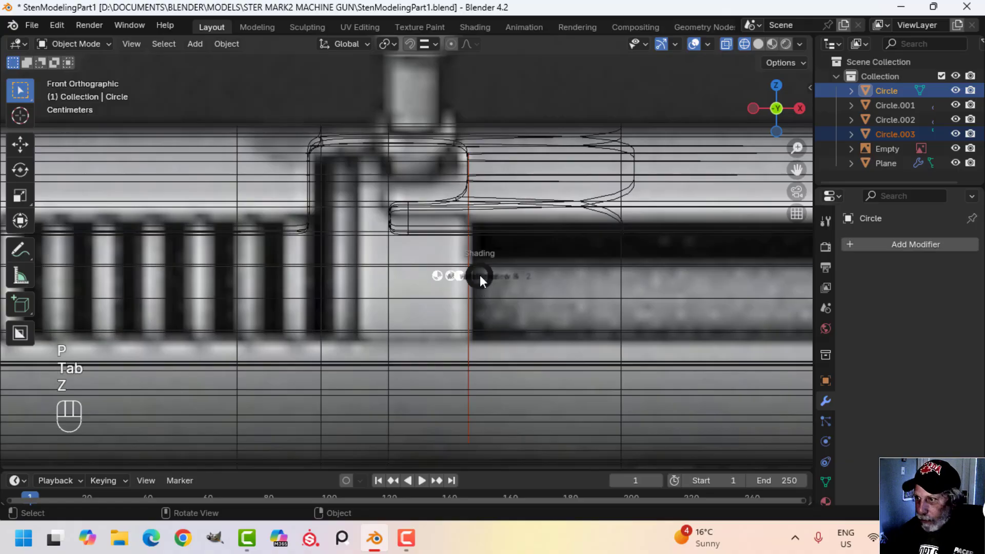
{"action": "left_click", "coordinate": [571, 276]}
Step: Scale the separated ring up slightly to fit inside the receiver tube and fill it with a face
{"action": "mouse_move", "coordinate": [570, 280]}
{"action": "middle_mouse_down"}
{"action": "mouse_move", "coordinate": [558, 284]}
{"action": "mouse_move", "coordinate": [556, 305]}
{"action": "mouse_move", "coordinate": [677, 279]}
{"action": "mouse_move", "coordinate": [593, 268]}
{"action": "middle_mouse_up"}
{"action": "left_click", "coordinate": [610, 268]}
{"action": "key", "text": "Tab"}
{"action": "key", "text": "a"}
{"action": "key", "text": "s"}
{"action": "left_click", "coordinate": [662, 290]}
{"action": "key", "text": "f"}
Step: Extrude the filled disc backward along X by about 0.186 m to form the bolt head shown in the reference
{"action": "key", "text": "KP_1"}
{"action": "key", "text": "z"}
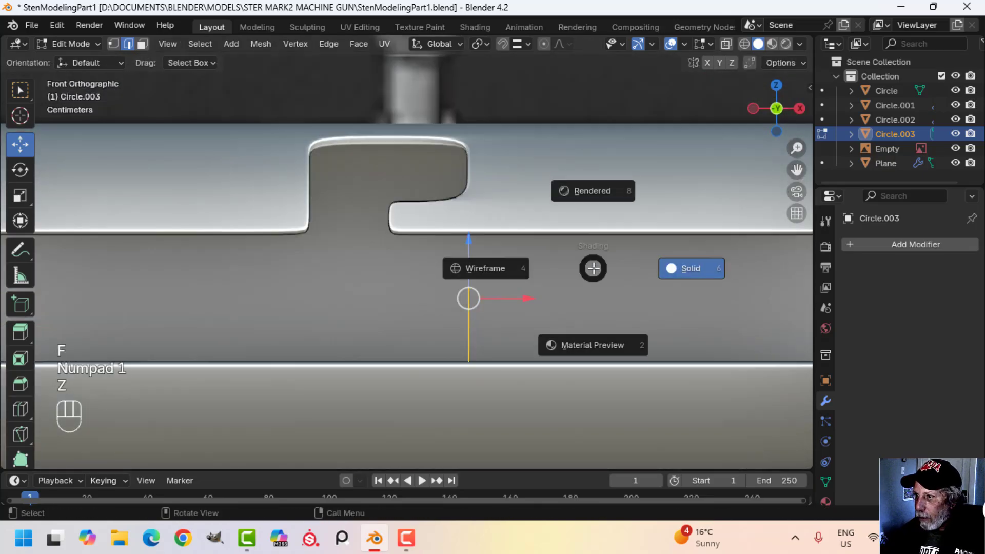
{"action": "left_click", "coordinate": [513, 265]}
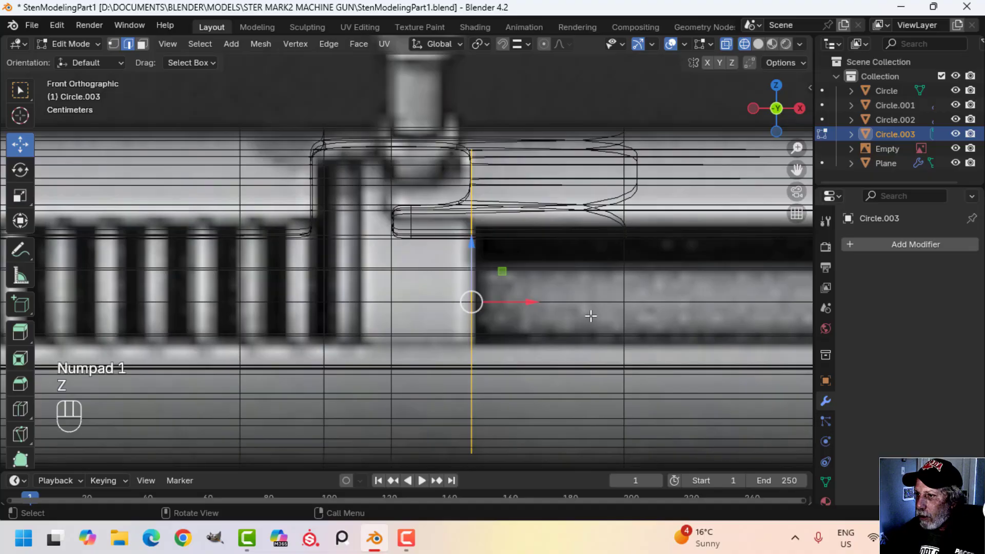
{"action": "key", "text": "e"}
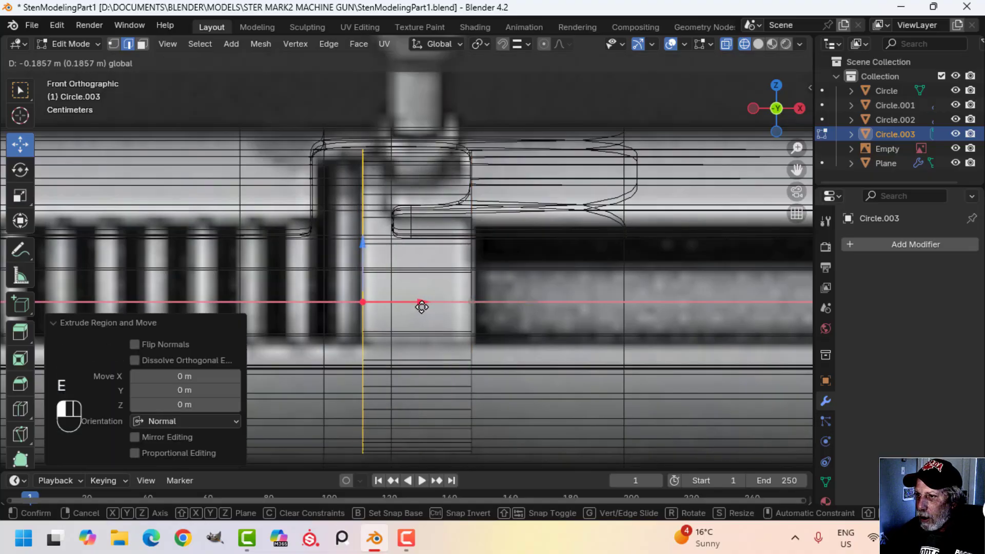
{"action": "left_click", "coordinate": [422, 307]}
{"action": "key", "text": "z"}
{"action": "left_click", "coordinate": [528, 308]}
Step: Bevel the circular front edge of the bolt head with two segments
{"action": "middle_click_drag", "start_coordinate": [528, 307], "coordinate": [565, 290]}
{"action": "key", "text": "3"}
{"action": "key", "text": "ctrl+b"}
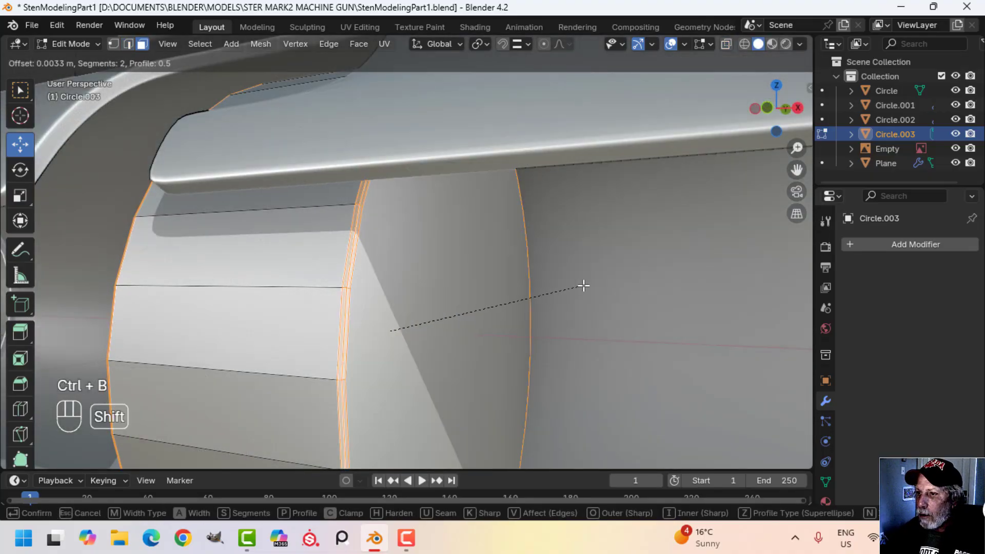
{"action": "left_click", "coordinate": [608, 285]}
Step: Apply smooth shading to the bolt head object
{"action": "middle_click_drag", "start_coordinate": [484, 303], "coordinate": [434, 340]}
{"action": "key", "text": "Tab"}
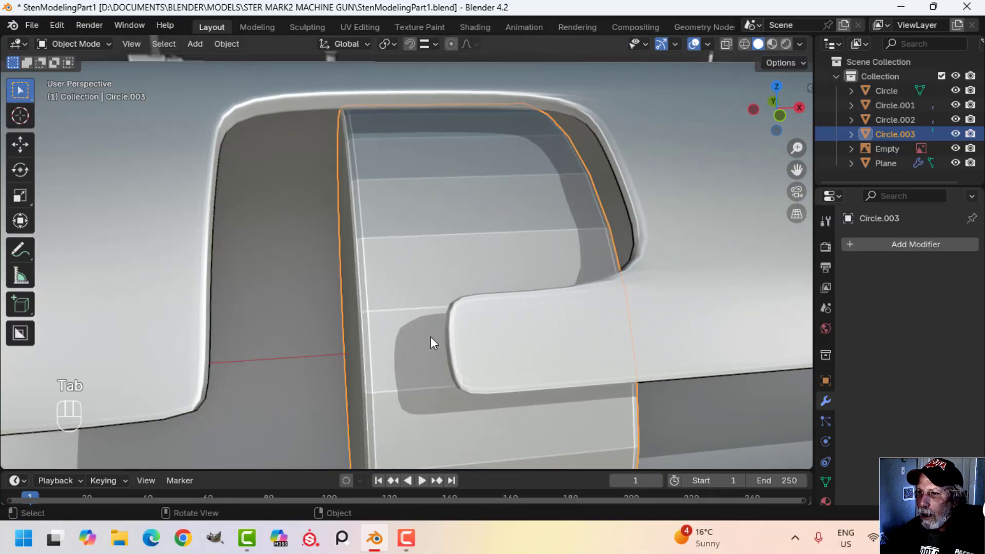
{"action": "right_click", "coordinate": [414, 244]}
{"action": "left_click", "coordinate": [420, 241]}
{"action": "middle_click_drag", "start_coordinate": [420, 240], "coordinate": [493, 248]}
{"action": "key", "text": "alt+a"}
Step: Recalculate the normals of all the bolt head's faces
{"action": "left_click", "coordinate": [490, 302]}
{"action": "key", "text": "Tab"}
{"action": "key", "text": "a"}
{"action": "key", "text": "alt+n"}
{"action": "left_click", "coordinate": [510, 296]}
{"action": "key", "text": "alt+a"}
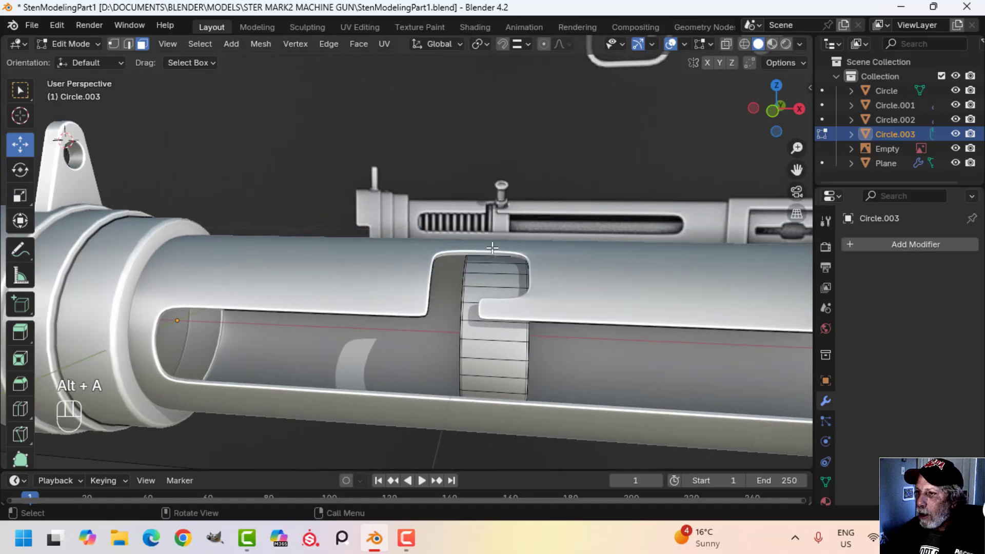
{"action": "scroll", "coordinate": [506, 277], "scroll_direction": "up", "scroll_amount": 3}
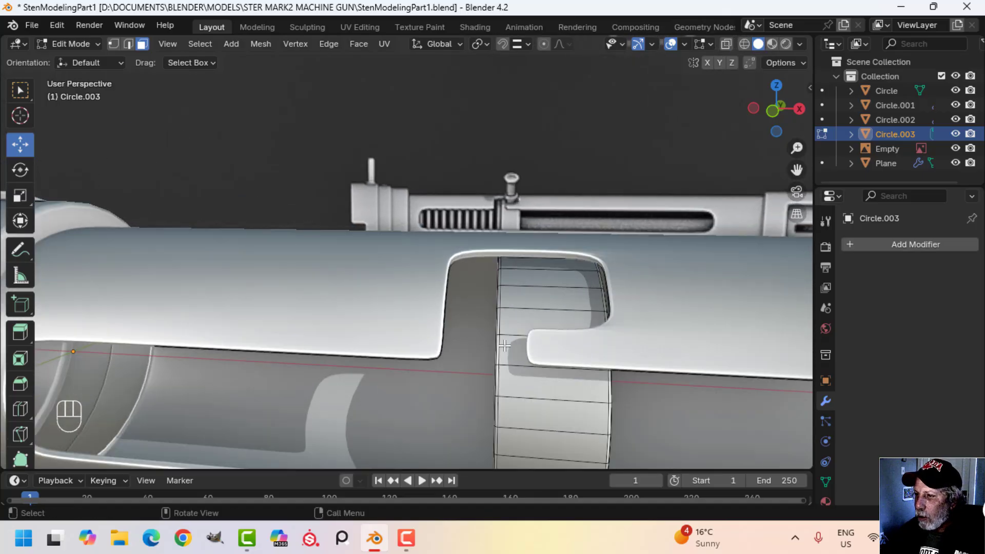
Step: Select the rear circular face of the bolt head and duplicate it in place
{"action": "middle_click_drag", "start_coordinate": [468, 318], "coordinate": [554, 354]}
{"action": "key", "text": "3"}
{"action": "left_click", "coordinate": [521, 324]}
{"action": "scroll", "coordinate": [518, 413], "scroll_direction": "up", "scroll_amount": 1}
{"action": "middle_click_drag", "start_coordinate": [554, 354], "coordinate": [557, 345]}
{"action": "scroll", "coordinate": [645, 335], "scroll_direction": "up", "scroll_amount": 1}
{"action": "scroll", "coordinate": [646, 335], "scroll_direction": "down", "scroll_amount": 2}
{"action": "mouse_move", "coordinate": [645, 335]}
{"action": "middle_mouse_down"}
{"action": "mouse_move", "coordinate": [631, 328]}
{"action": "mouse_move", "coordinate": [660, 327]}
{"action": "middle_mouse_up"}
{"action": "scroll", "coordinate": [632, 328], "scroll_direction": "up", "scroll_amount": 2}
{"action": "key", "text": "shift+d"}
{"action": "right_click", "coordinate": [660, 327]}
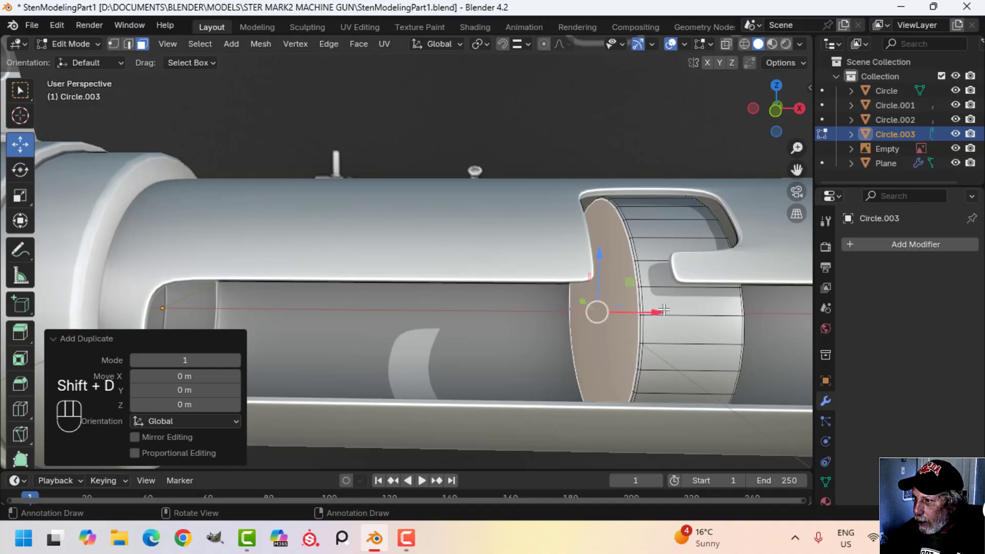
Step: Move the duplicated disc a short way backward along X and scale it to 0.85
{"action": "left_click_drag", "start_coordinate": [664, 310], "coordinate": [639, 311]}
{"action": "key", "text": "s"}
{"action": "left_click", "coordinate": [699, 322]}
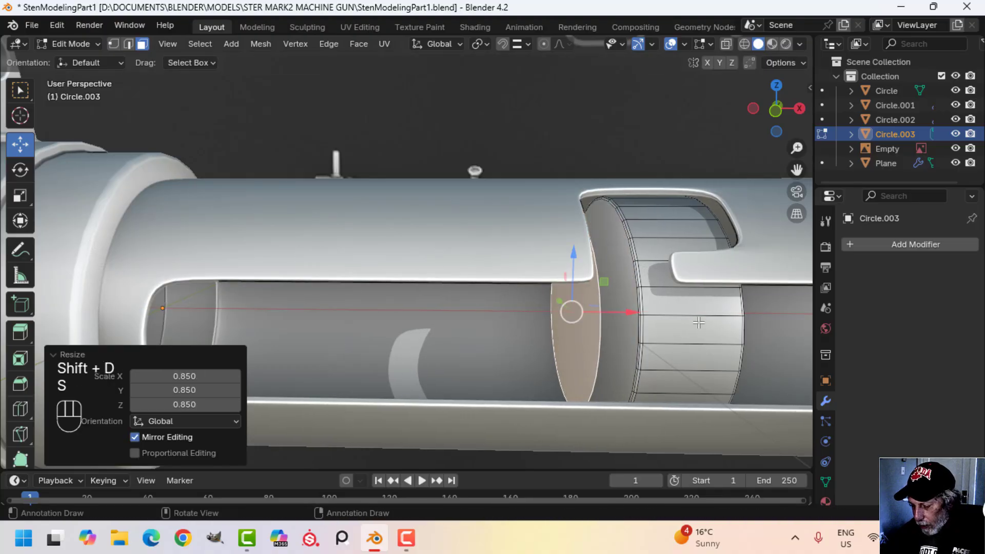
Step: Separate the disc into its own object and move it about 0.064 m along X against the bolt head
{"action": "key", "text": "p"}
{"action": "left_click", "coordinate": [699, 322]}
{"action": "key", "text": "Tab"}
{"action": "key", "text": "Tab"}
{"action": "key", "text": "a"}
{"action": "middle_click_drag", "start_coordinate": [660, 345], "coordinate": [644, 356]}
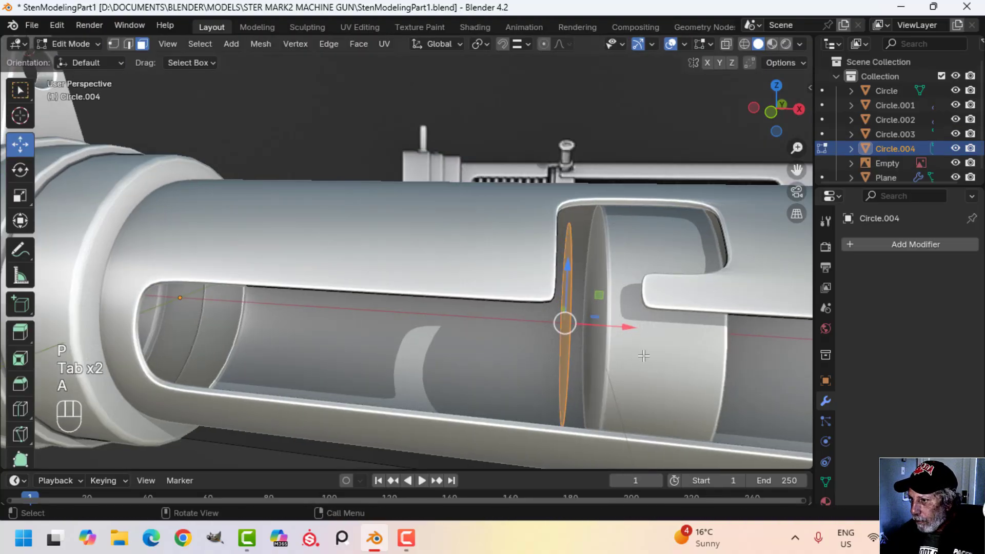
{"action": "left_click_drag", "start_coordinate": [632, 330], "coordinate": [664, 335]}
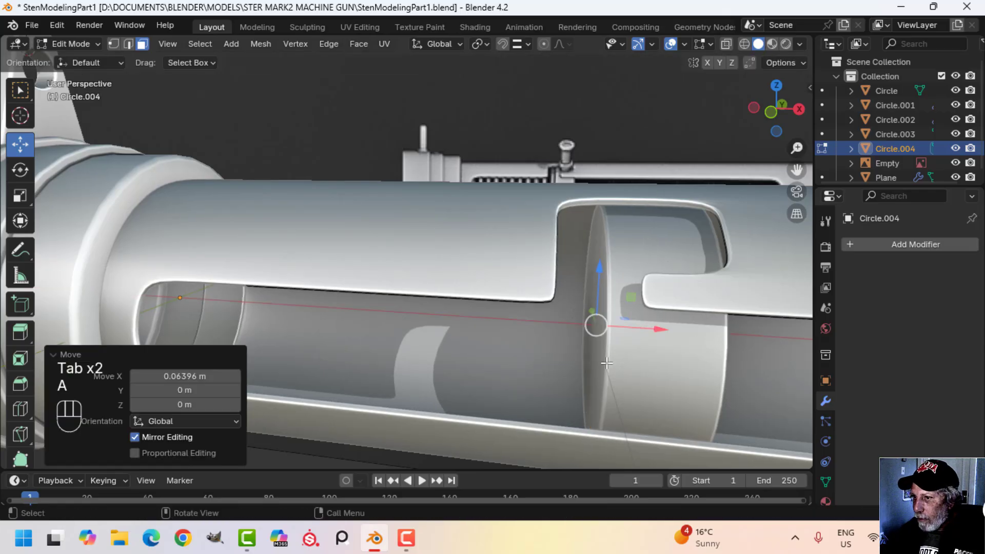
Step: Extrude the disc backward along X into a cylinder reaching just past the rear end of the receiver slot
{"action": "scroll", "coordinate": [677, 354], "scroll_direction": "down", "scroll_amount": 2}
{"action": "key", "text": "e"}
{"action": "left_click", "coordinate": [698, 378]}
{"action": "left_click_drag", "start_coordinate": [716, 318], "coordinate": [481, 340]}
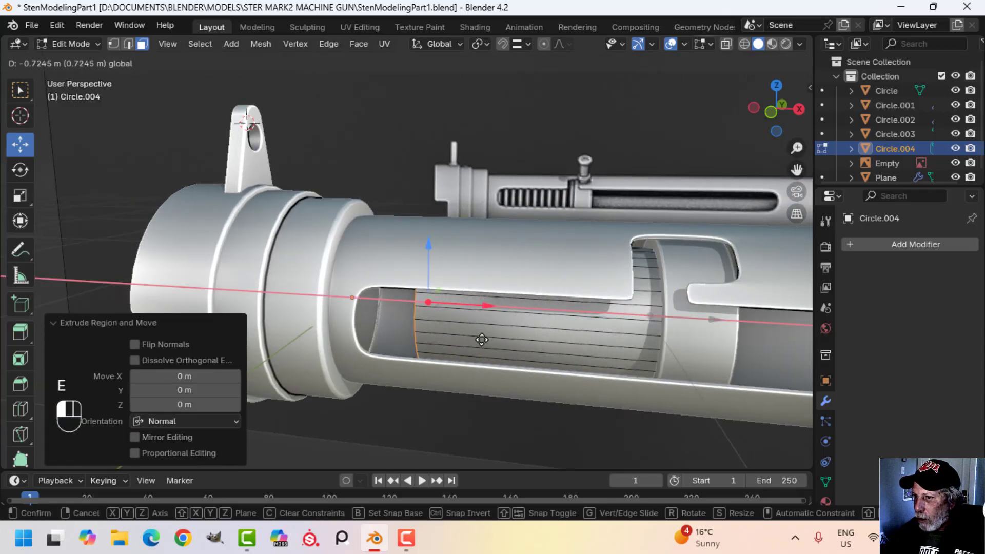
{"action": "left_click_drag", "start_coordinate": [407, 343], "coordinate": [406, 343]}
Step: Delete both end faces of the cylinder, isolating the object in local view to reach the front one
{"action": "middle_click_drag", "start_coordinate": [406, 342], "coordinate": [559, 362]}
{"action": "key", "text": "x"}
{"action": "left_click", "coordinate": [480, 362]}
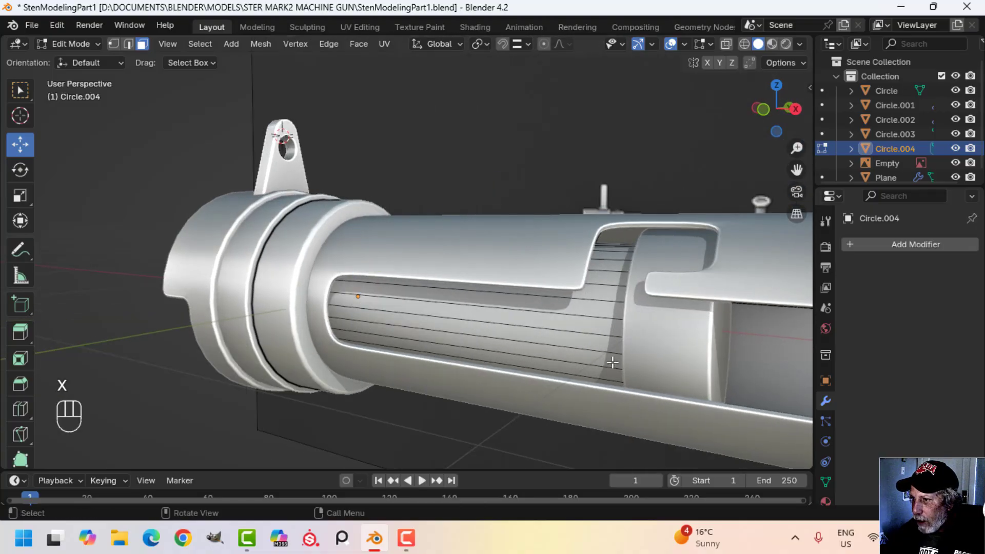
{"action": "key", "text": "Tab"}
{"action": "key", "text": "KP_Divide"}
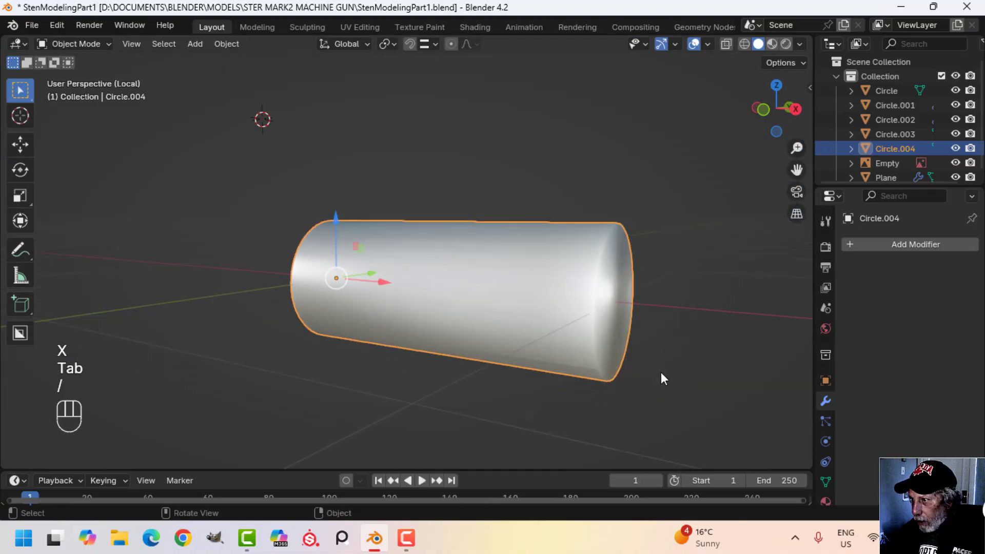
{"action": "middle_click_drag", "start_coordinate": [661, 372], "coordinate": [531, 331]}
{"action": "key", "text": "Tab"}
{"action": "key", "text": "x"}
{"action": "left_click", "coordinate": [455, 262]}
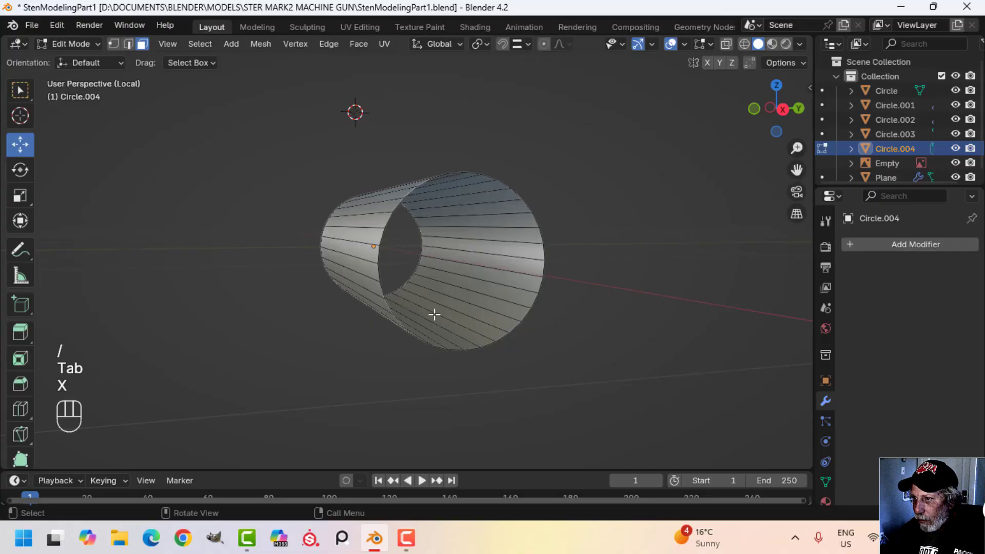
Step: Add 13 evenly spaced loop cuts around the open cylinder
{"action": "middle_click_drag", "start_coordinate": [433, 315], "coordinate": [496, 370]}
{"action": "scroll", "coordinate": [471, 380], "scroll_direction": "up", "scroll_amount": 3}
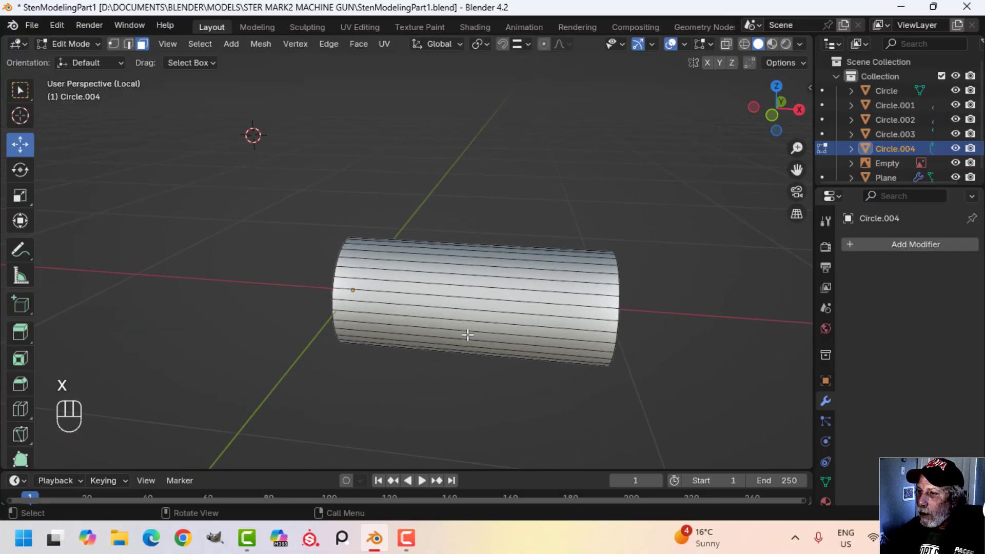
{"action": "key", "text": "ctrl+r"}
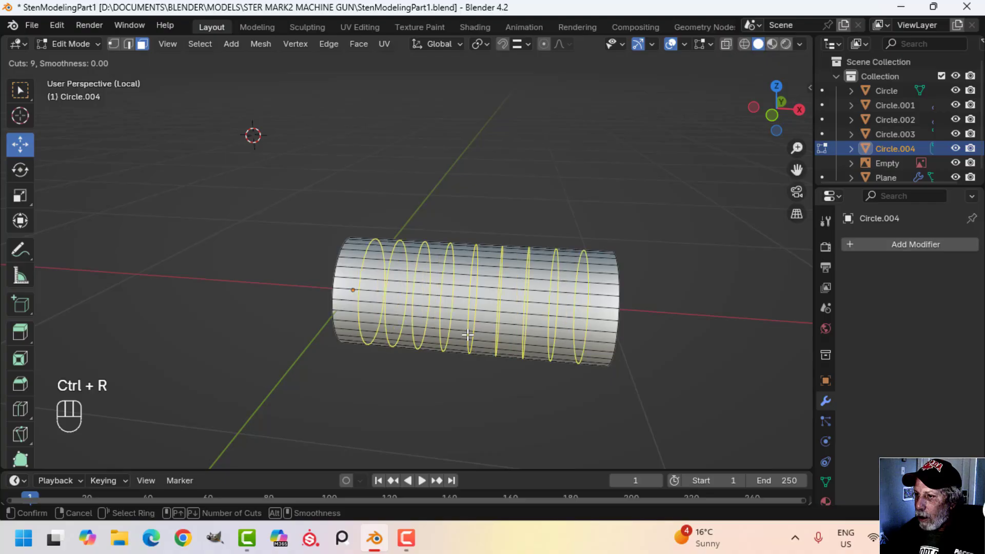
{"action": "scroll", "coordinate": [468, 334], "scroll_direction": "up", "scroll_amount": 4}
{"action": "left_click", "coordinate": [465, 335]}
{"action": "right_click", "coordinate": [451, 335]}
{"action": "scroll", "coordinate": [449, 335], "scroll_direction": "up", "scroll_amount": 3}
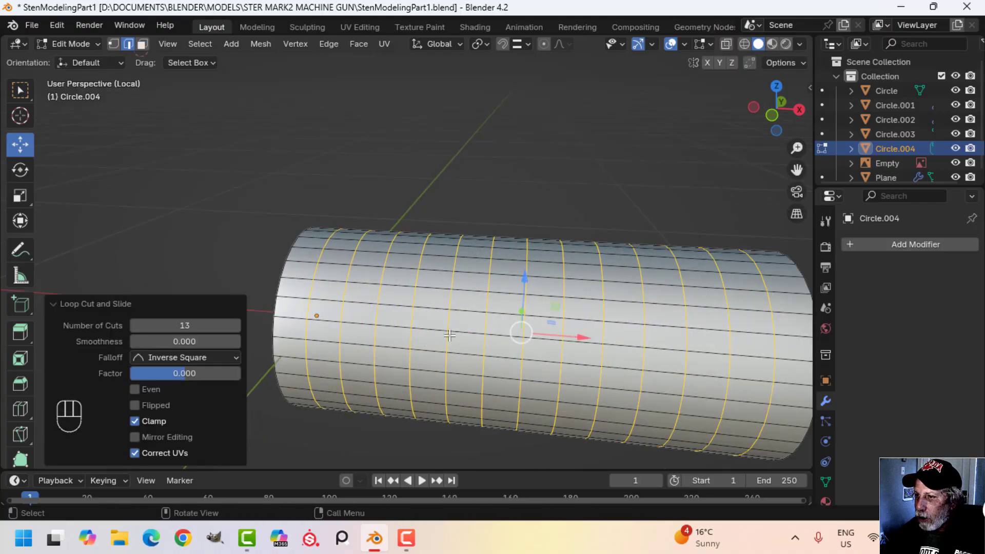
{"action": "middle_click_drag", "start_coordinate": [449, 335], "coordinate": [528, 322], "text": "shift"}
Step: Bevel the new edge loops with one segment and a width of 0.0147 m to form narrow bands
{"action": "key", "text": "ctrl+b"}
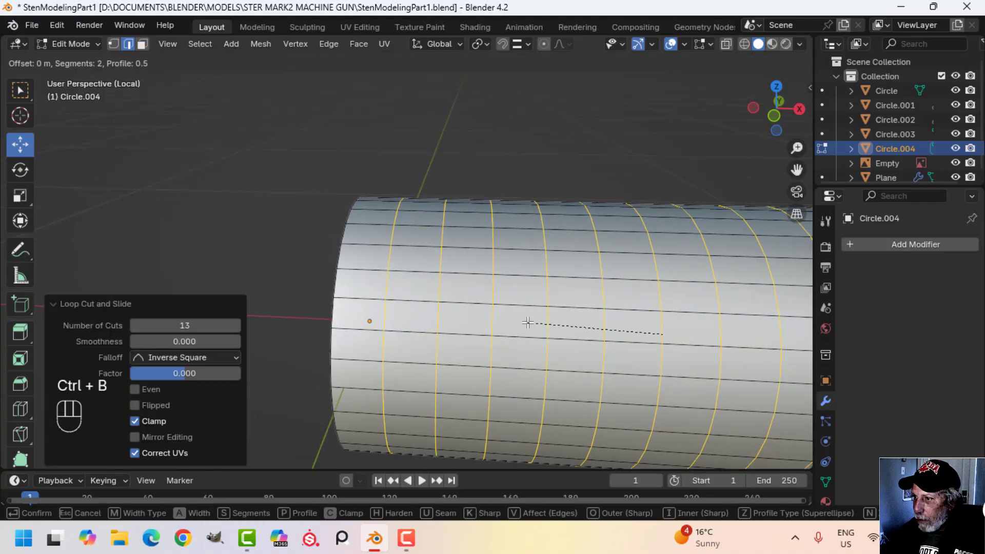
{"action": "key", "text": "shift"}
{"action": "mouse_move", "coordinate": [460, 310]}
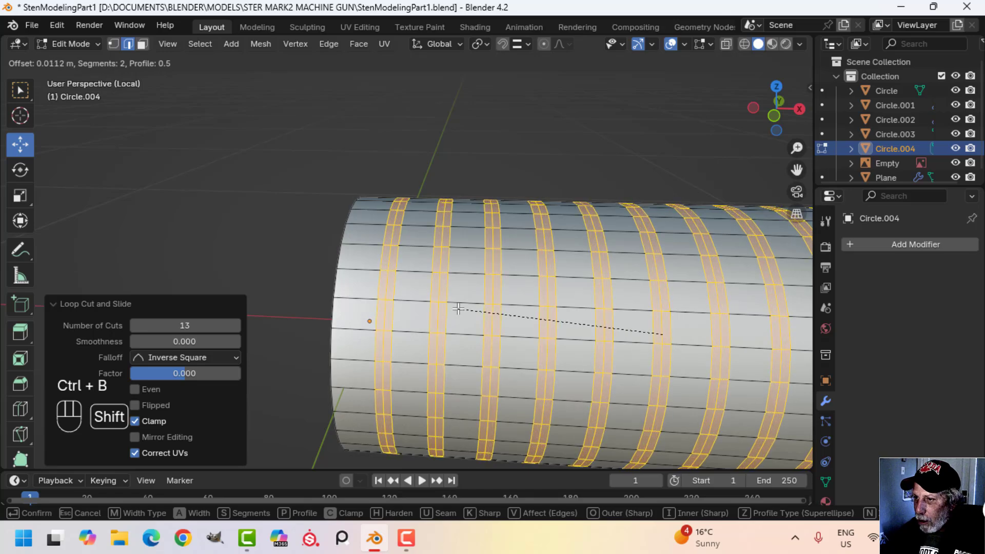
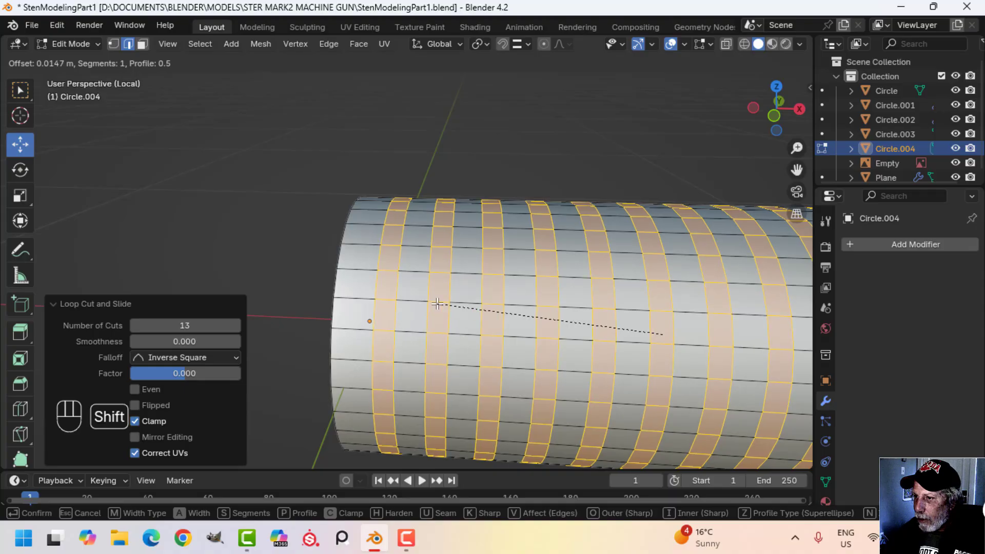
{"action": "left_click", "coordinate": [437, 303]}
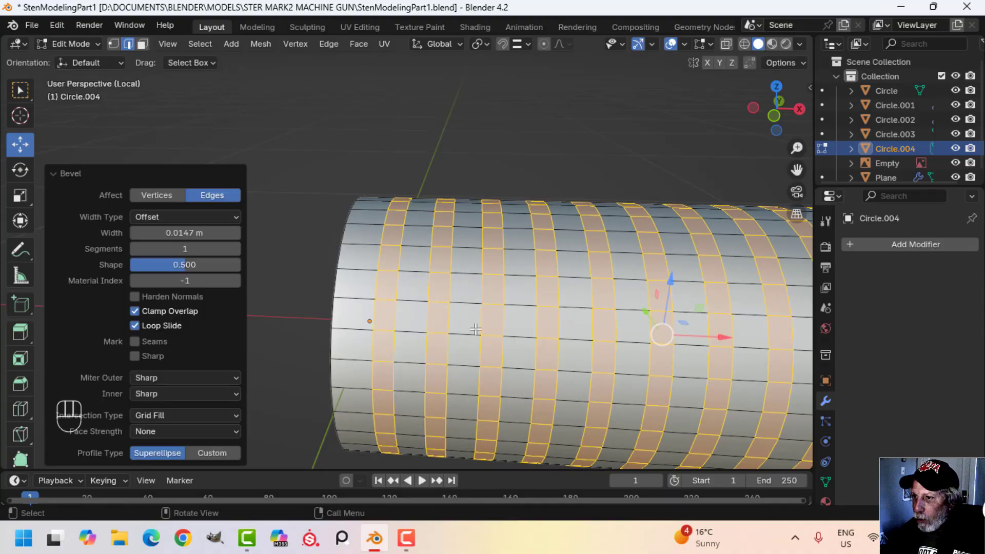
Step: Invert the face selection and delete the wide faces between the bands, leaving separate spring rings
{"action": "key", "text": "3"}
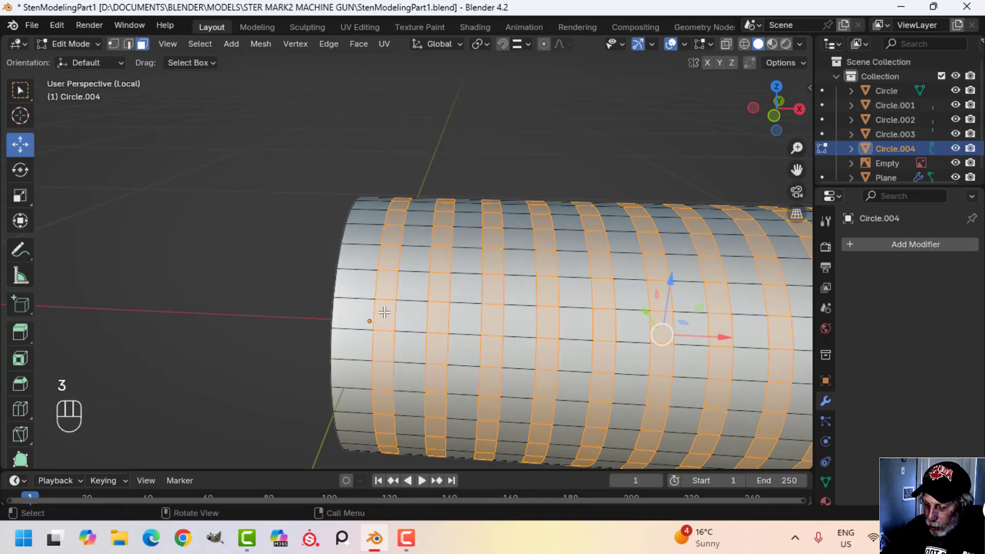
{"action": "key", "text": "ctrl+i"}
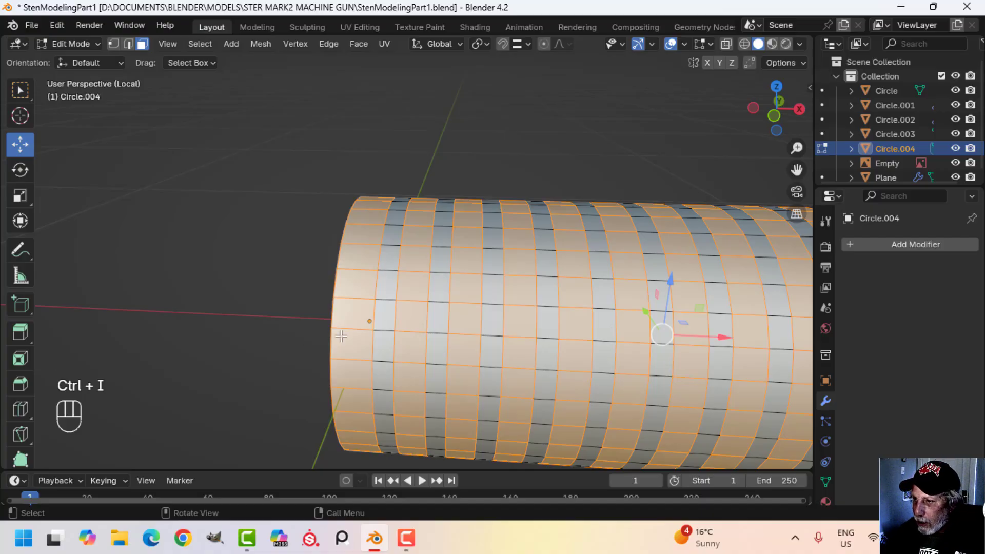
{"action": "key", "text": "x"}
{"action": "left_click", "coordinate": [515, 331]}
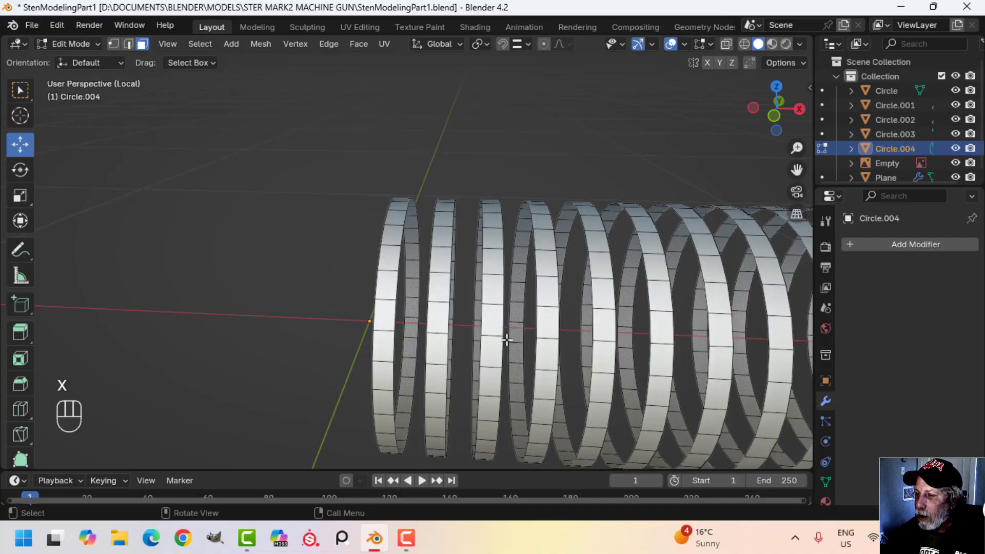
Step: Extrude all the ring faces in place and shrink them inward along their normals to give the rings thickness
{"action": "key", "text": "a"}
{"action": "middle_click_drag", "start_coordinate": [505, 336], "coordinate": [555, 319]}
{"action": "key", "text": "e"}
{"action": "right_click", "coordinate": [556, 319]}
{"action": "key", "text": "alt+s"}
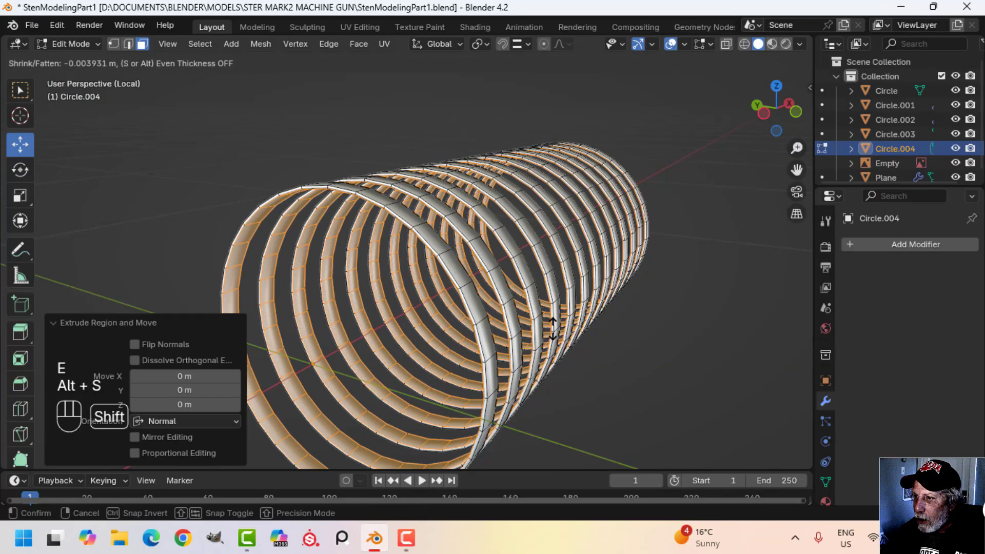
{"action": "left_click", "coordinate": [546, 358]}
Step: Recalculate the normals of all the spring rings and return from local view to the full model
{"action": "middle_click_drag", "start_coordinate": [546, 358], "coordinate": [474, 318]}
{"action": "key", "text": "a"}
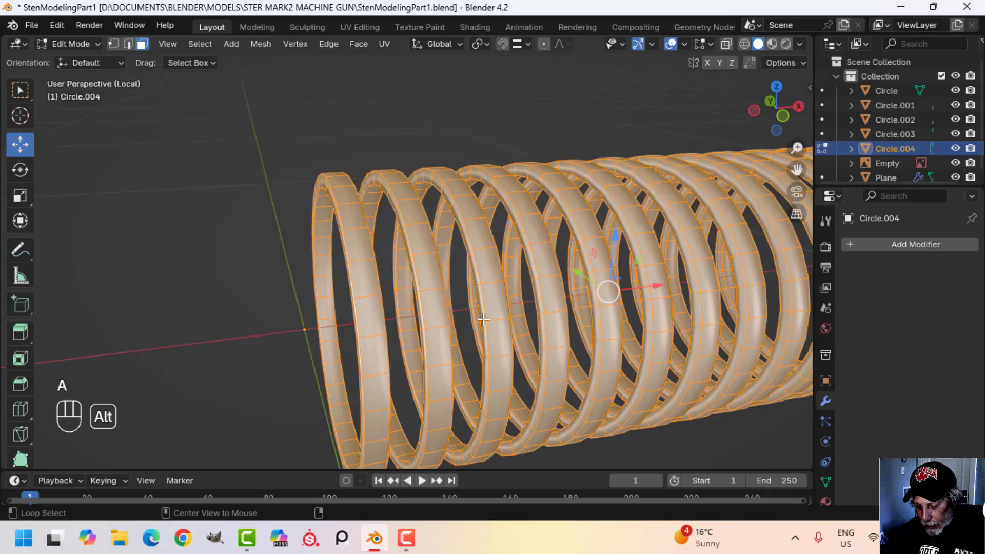
{"action": "key", "text": "alt+n"}
{"action": "left_click", "coordinate": [471, 303]}
{"action": "key", "text": "Tab"}
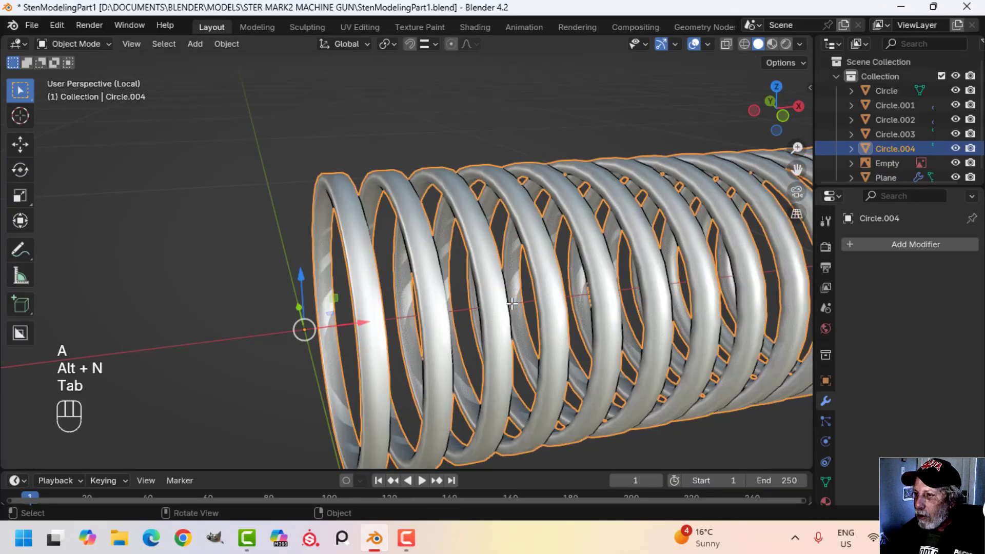
{"action": "key", "text": "slash"}
{"action": "key", "text": "alt+a"}
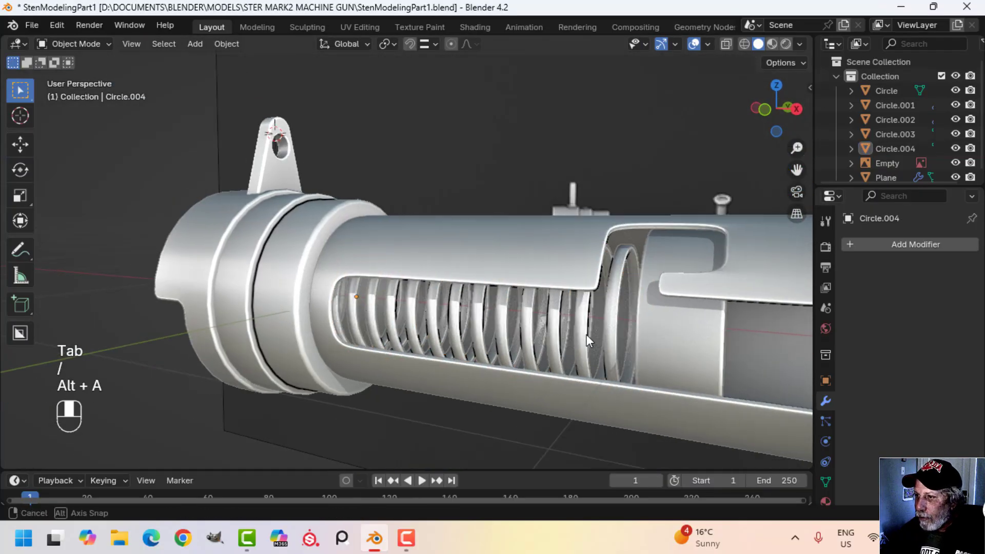
Step: Shift all the spring rings along X toward the bolt head to close the gap behind it
{"action": "left_click", "coordinate": [608, 321]}
{"action": "key", "text": "Tab"}
{"action": "key", "text": "a"}
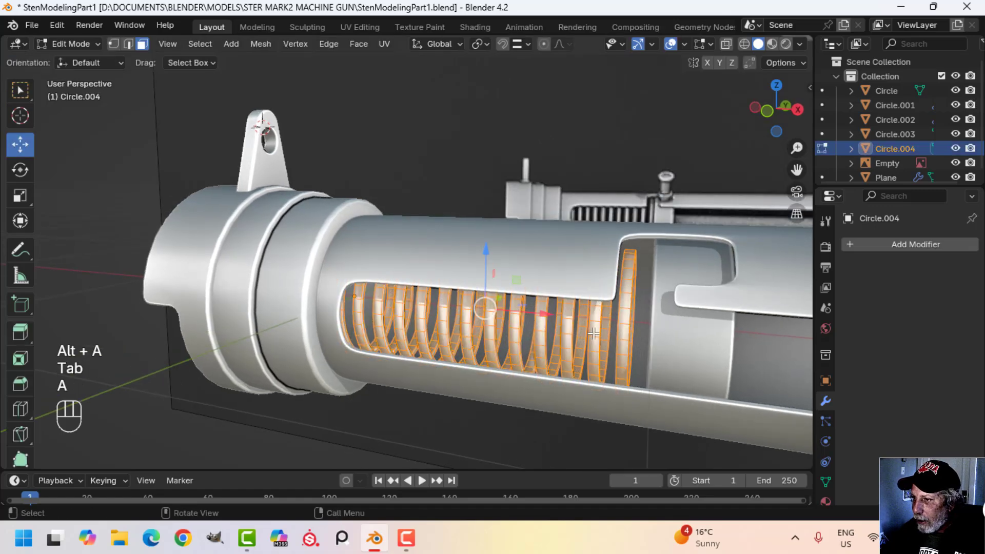
{"action": "middle_click_drag", "start_coordinate": [618, 331], "coordinate": [548, 312]}
{"action": "left_click_drag", "start_coordinate": [525, 307], "coordinate": [557, 311]}
{"action": "middle_click_drag", "start_coordinate": [556, 310], "coordinate": [530, 301], "text": "shift"}
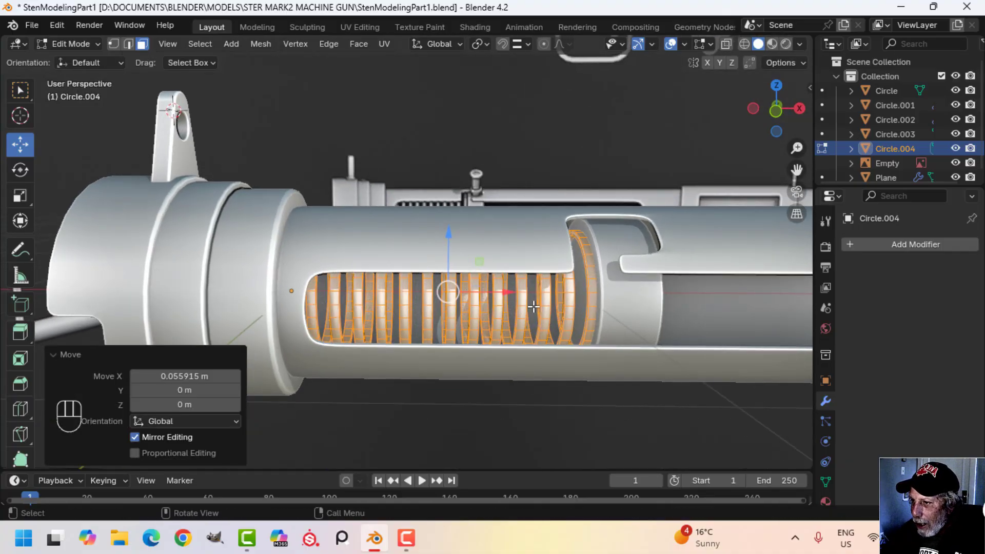
{"action": "left_click_drag", "start_coordinate": [530, 301], "coordinate": [510, 293]}
Step: Stretch the spring rings along X by a factor of 1.032 and finish editing the spring
{"action": "key", "text": "s"}
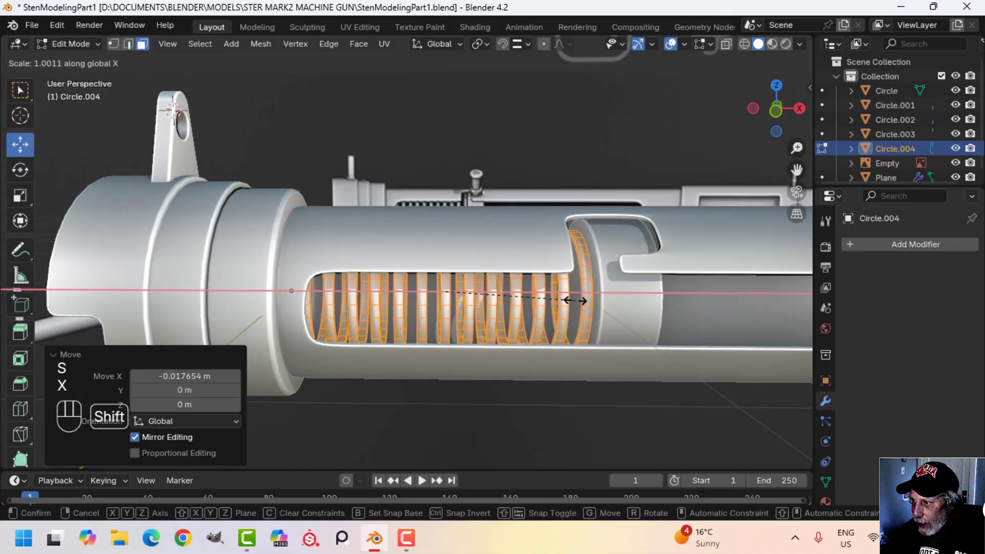
{"action": "left_click", "coordinate": [613, 302]}
{"action": "middle_click_drag", "start_coordinate": [613, 302], "coordinate": [294, 277]}
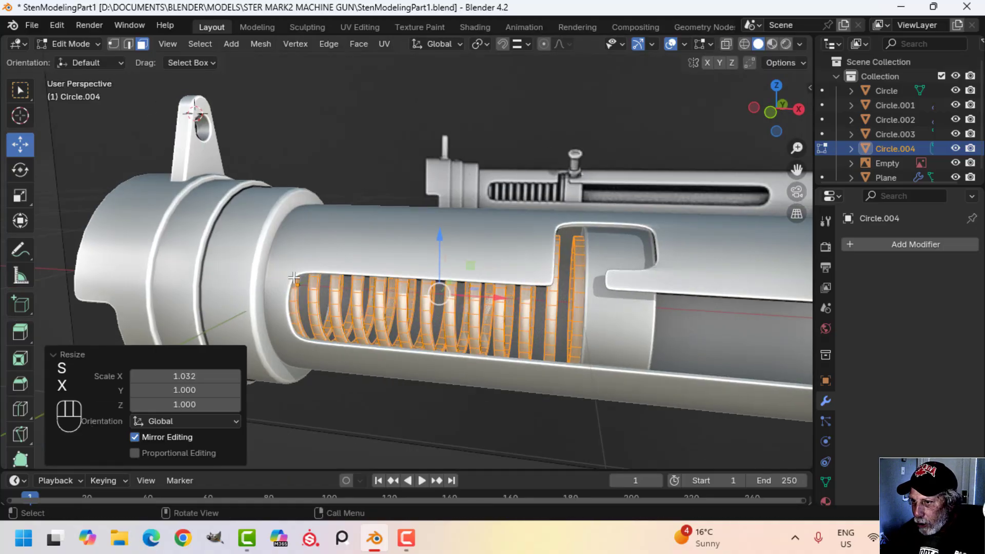
{"action": "middle_click_drag", "start_coordinate": [405, 300], "coordinate": [717, 296]}
{"action": "key", "text": "Tab"}
{"action": "middle_click", "coordinate": [421, 300], "text": "alt"}
{"action": "key", "text": "alt+a"}
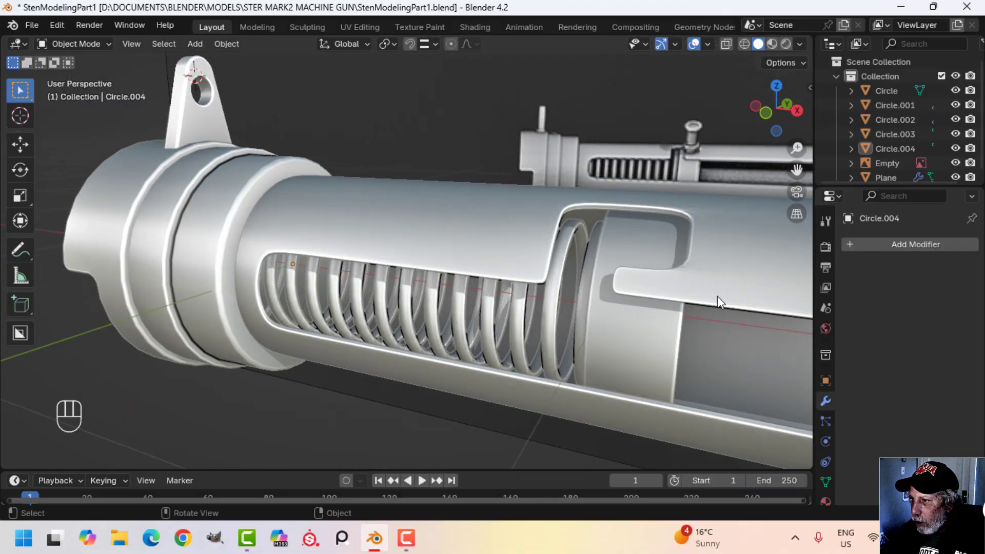
Step: Duplicate the entire bolt head mesh and move the copy backward along X to the rear end of the spring
{"action": "left_click", "coordinate": [620, 327]}
{"action": "scroll", "coordinate": [669, 327], "scroll_direction": "down", "scroll_amount": 2}
{"action": "key", "text": "Tab"}
{"action": "key", "text": "a"}
{"action": "middle_click_drag", "start_coordinate": [669, 327], "coordinate": [641, 308], "text": "shift"}
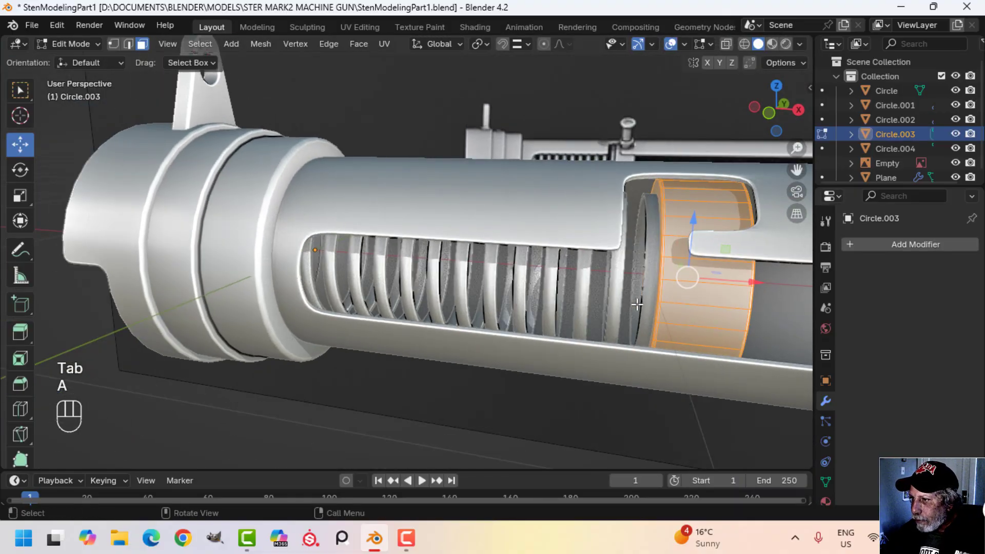
{"action": "scroll", "coordinate": [641, 317], "scroll_direction": "up", "scroll_amount": 2}
{"action": "key", "text": "shift+d"}
{"action": "right_click", "coordinate": [654, 306]}
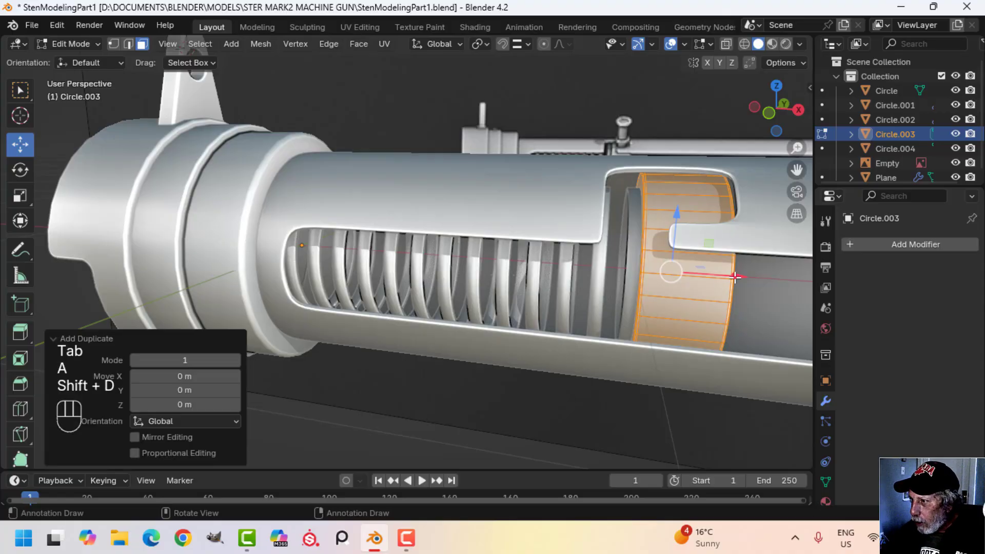
{"action": "left_click_drag", "start_coordinate": [735, 277], "coordinate": [355, 278]}
{"action": "middle_click_drag", "start_coordinate": [355, 278], "coordinate": [387, 286]}
Step: Scale the rear bolt head copy along X, nudge it into place against the spring, and finish editing
{"action": "middle_click_drag", "start_coordinate": [391, 283], "coordinate": [448, 260], "text": "shift"}
{"action": "key", "text": "s"}
{"action": "key", "text": "x"}
{"action": "left_click", "coordinate": [548, 257]}
{"action": "left_click_drag", "start_coordinate": [436, 240], "coordinate": [451, 237]}
{"action": "scroll", "coordinate": [493, 259], "scroll_direction": "down", "scroll_amount": 4}
{"action": "key", "text": "Tab"}
{"action": "key", "text": "alt+a"}
Step: Join the spring rings and the bolt head into a single object
{"action": "middle_click_drag", "start_coordinate": [502, 264], "coordinate": [499, 296]}
{"action": "scroll", "coordinate": [495, 282], "scroll_direction": "down", "scroll_amount": 1}
{"action": "scroll", "coordinate": [513, 297], "scroll_direction": "up", "scroll_amount": 6}
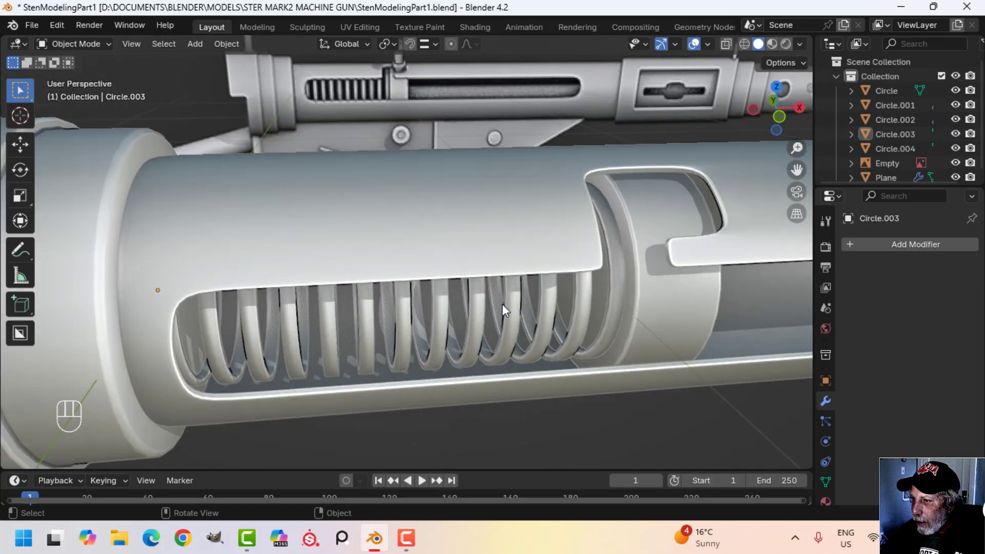
{"action": "scroll", "coordinate": [539, 301], "scroll_direction": "down", "scroll_amount": 3}
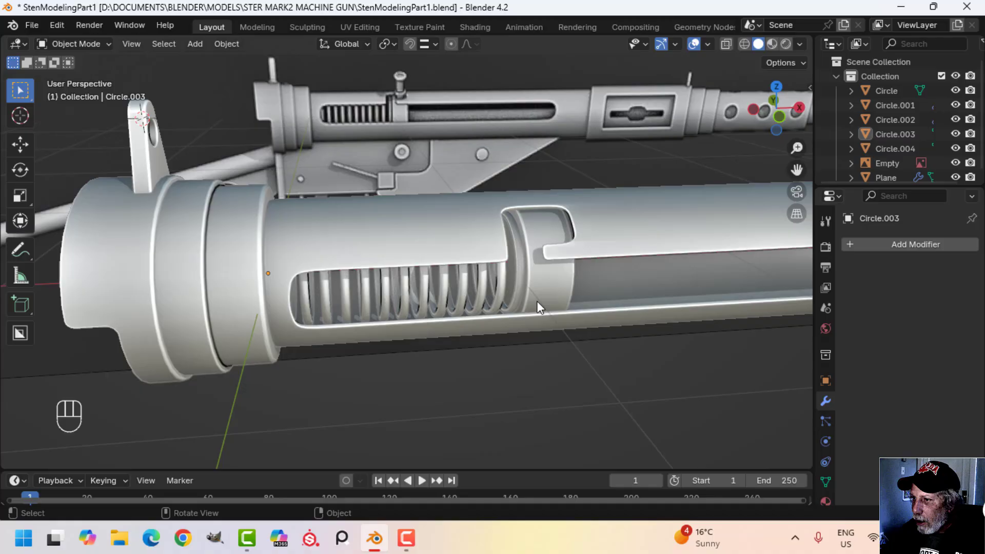
{"action": "left_click", "coordinate": [515, 279]}
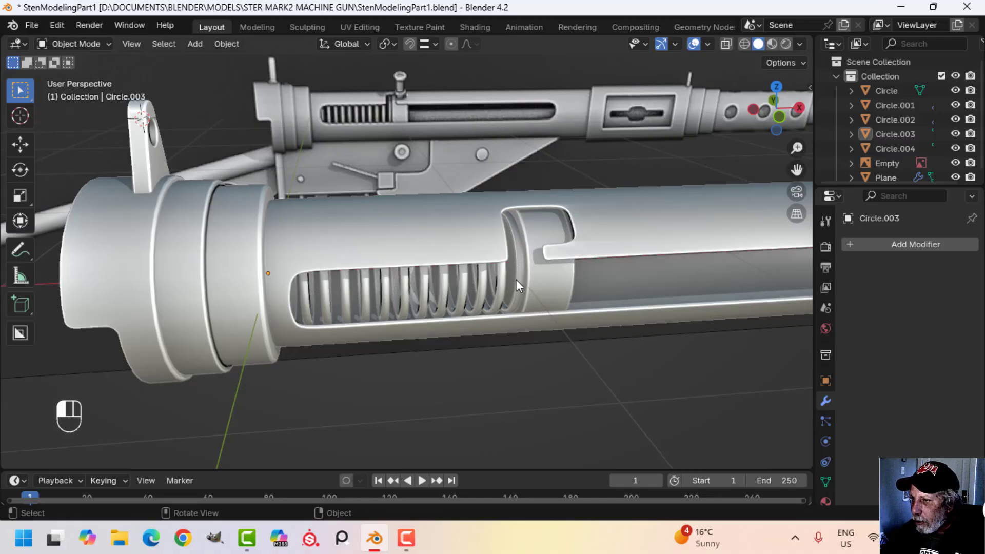
{"action": "left_click", "coordinate": [545, 284], "text": "shift"}
{"action": "middle_click_drag", "start_coordinate": [545, 285], "coordinate": [565, 297]}
{"action": "key", "text": "ctrl+j"}
Step: Duplicate the front circular face of the bolt head and move the copy up about 0.518 m along Z
{"action": "key", "text": "Tab"}
{"action": "key", "text": "alt+a"}
{"action": "key", "text": "3"}
{"action": "left_click", "coordinate": [411, 289]}
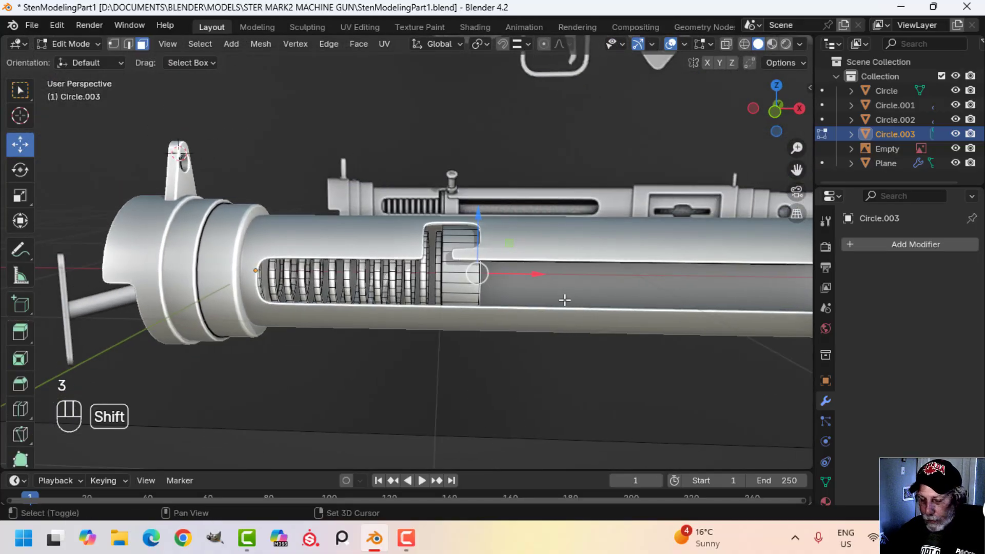
{"action": "key", "text": "shift+d"}
{"action": "right_click", "coordinate": [565, 300]}
{"action": "left_click_drag", "start_coordinate": [480, 222], "coordinate": [481, 121]}
Step: Rotate the raised disc 90° in front view so that it lies horizontal above the receiver
{"action": "key", "text": "KP_1"}
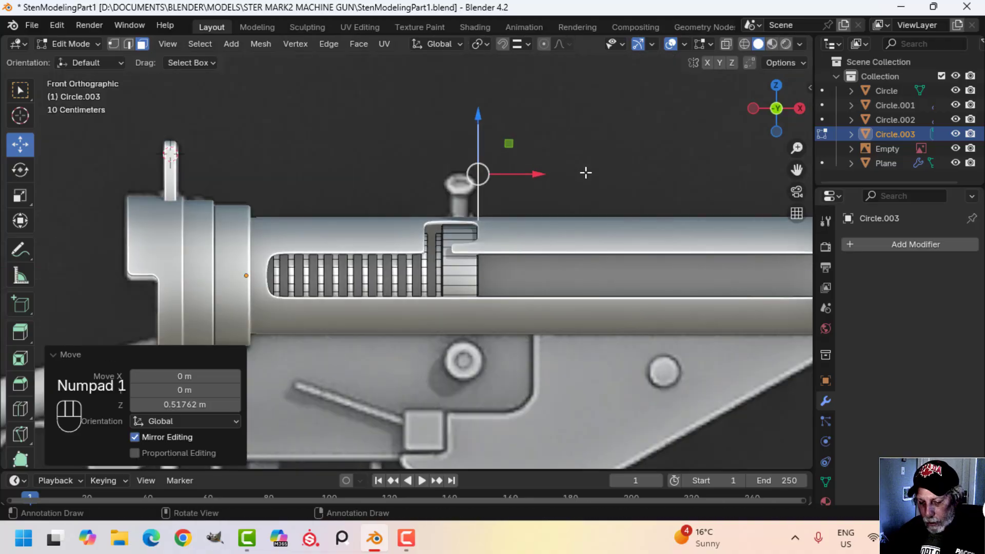
{"action": "key", "text": "r"}
{"action": "key", "text": "0"}
{"action": "left_click", "coordinate": [586, 174]}
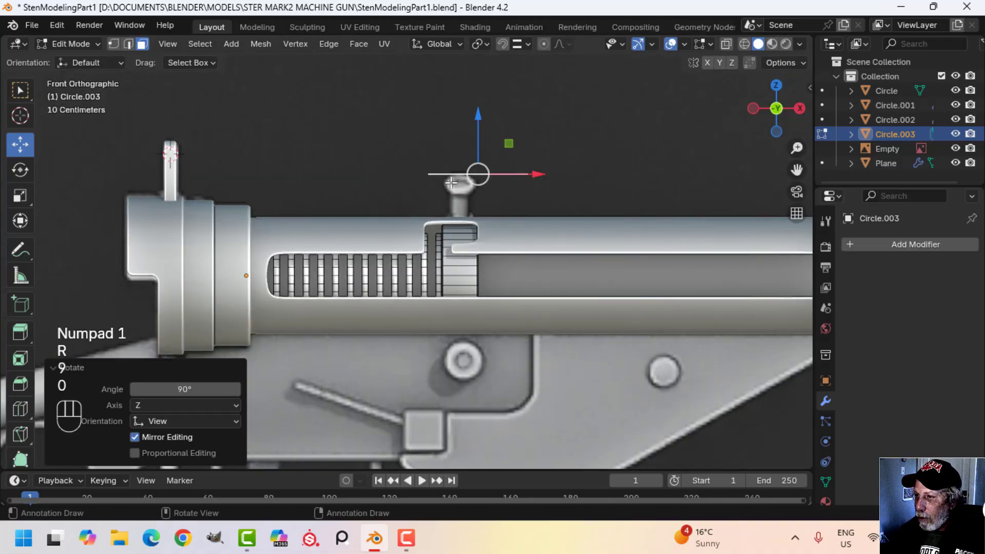
Step: Scale the horizontal disc to about 0.339 and move it about -0.107 m in X and -0.222 m in Z, down to the receiver
{"action": "key", "text": "s"}
{"action": "left_click", "coordinate": [517, 192]}
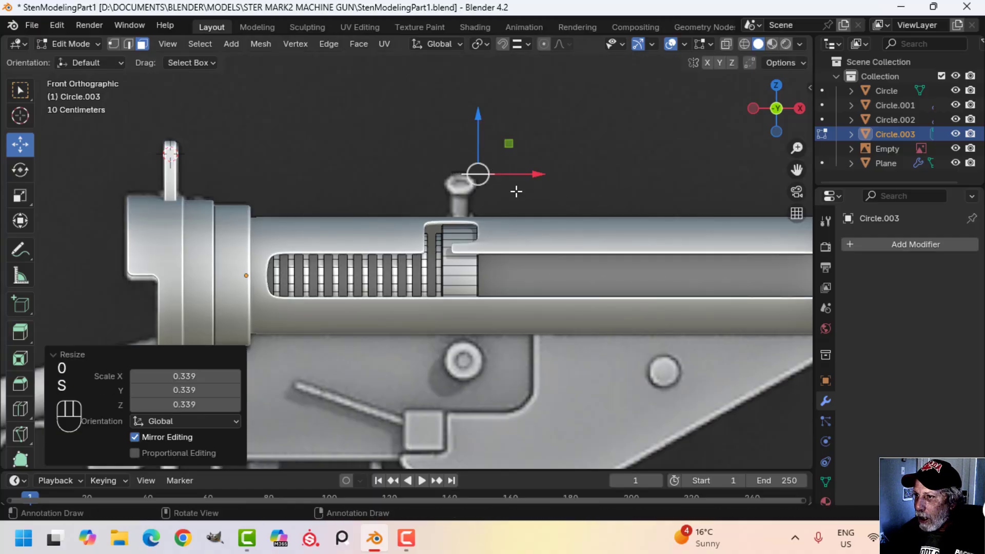
{"action": "key", "text": "g"}
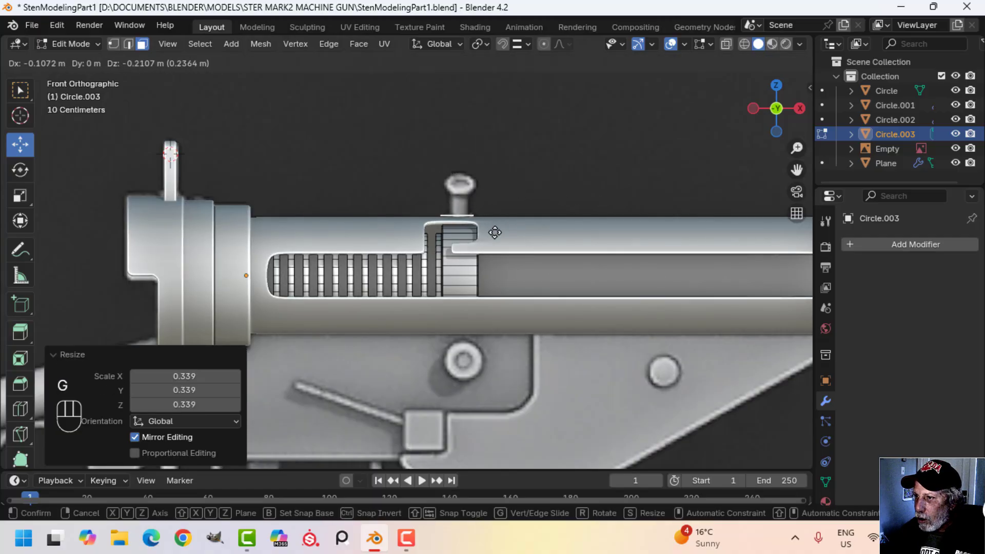
{"action": "left_click", "coordinate": [494, 235]}
Step: Separate the disc from the bolt mesh as its own object and open that new object for editing
{"action": "key", "text": "p"}
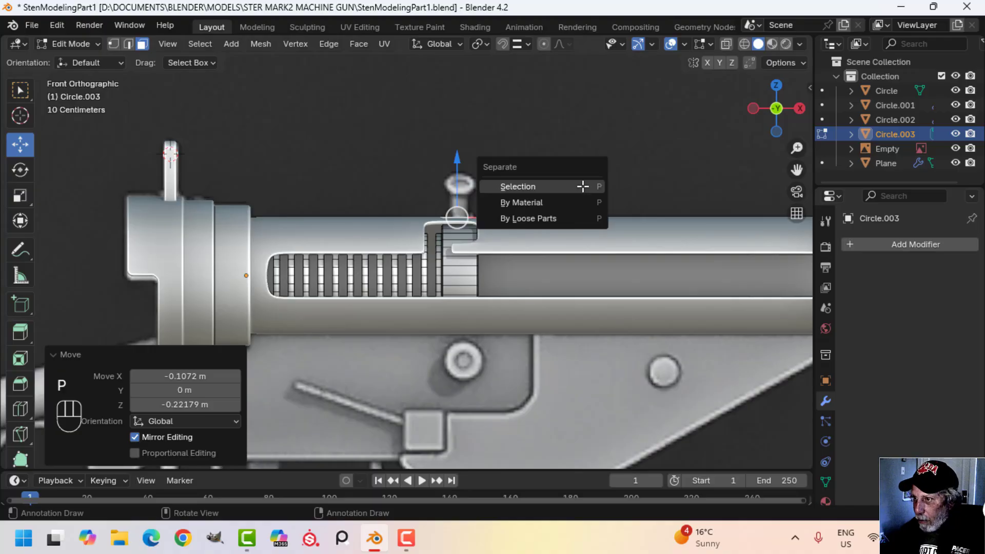
{"action": "left_click", "coordinate": [575, 186]}
{"action": "key", "text": "Tab"}
{"action": "middle_click_drag", "start_coordinate": [489, 202], "coordinate": [536, 241]}
{"action": "left_click", "coordinate": [508, 186]}
{"action": "key", "text": "Tab"}
Step: Lower the disc toward the slot and shrink it in stages, finishing with factors of about 0.845 and 0.886, to fit the opening
{"action": "key", "text": "a"}
{"action": "key", "text": "s"}
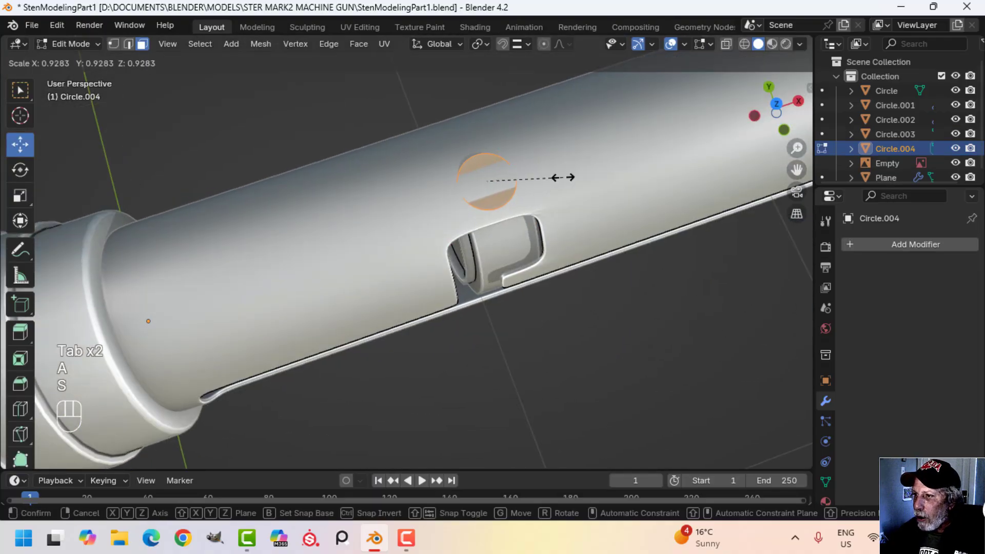
{"action": "left_click", "coordinate": [530, 180]}
{"action": "left_click_drag", "start_coordinate": [466, 127], "coordinate": [495, 157]}
{"action": "middle_click_drag", "start_coordinate": [495, 156], "coordinate": [641, 170]}
{"action": "scroll", "coordinate": [662, 167], "scroll_direction": "up", "scroll_amount": 3}
{"action": "key", "text": "s"}
{"action": "left_click", "coordinate": [618, 168]}
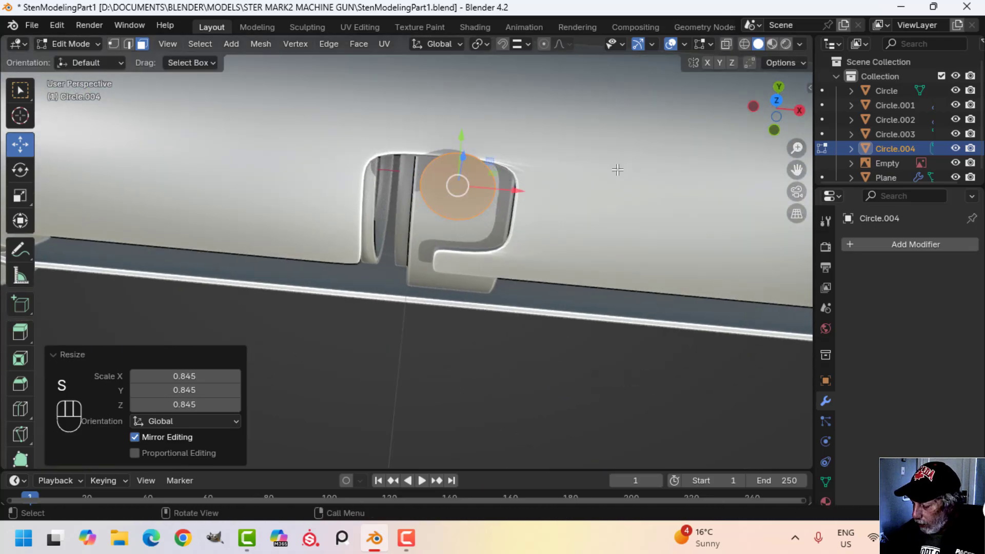
{"action": "key", "text": "KP_7"}
{"action": "key", "text": "s"}
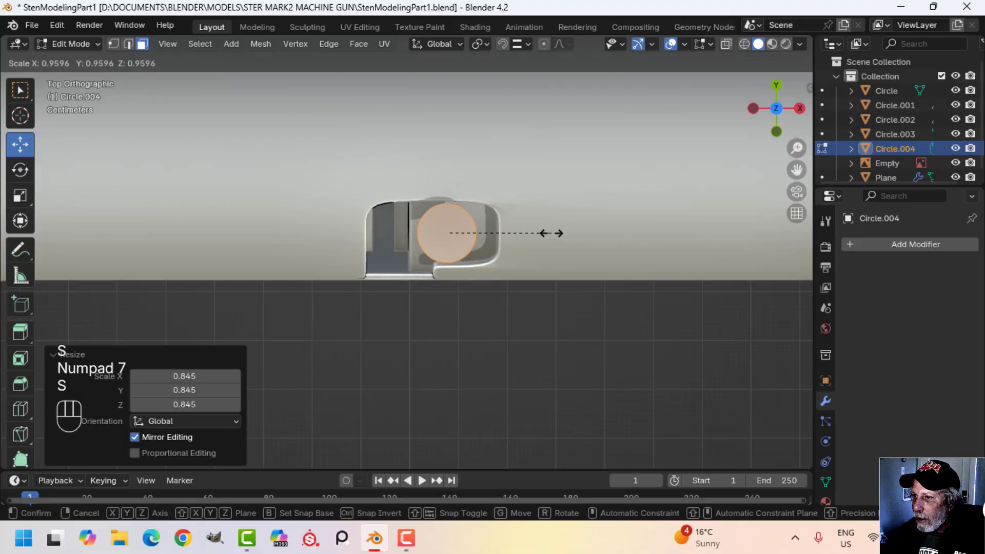
{"action": "left_click", "coordinate": [544, 232]}
Step: Lower the disc about 0.055 m along Z so it sits inside the slot opening on the bolt
{"action": "middle_click_drag", "start_coordinate": [545, 232], "coordinate": [538, 118]}
{"action": "scroll", "coordinate": [537, 118], "scroll_direction": "down", "scroll_amount": 2}
{"action": "mouse_move", "coordinate": [503, 181]}
{"action": "middle_mouse_down", "text": "shift"}
{"action": "mouse_move", "coordinate": [494, 222]}
{"action": "mouse_move", "coordinate": [523, 169]}
{"action": "mouse_move", "coordinate": [506, 183]}
{"action": "middle_mouse_up", "text": "shift"}
{"action": "middle_click_drag", "start_coordinate": [486, 222], "coordinate": [493, 202], "text": "shift"}
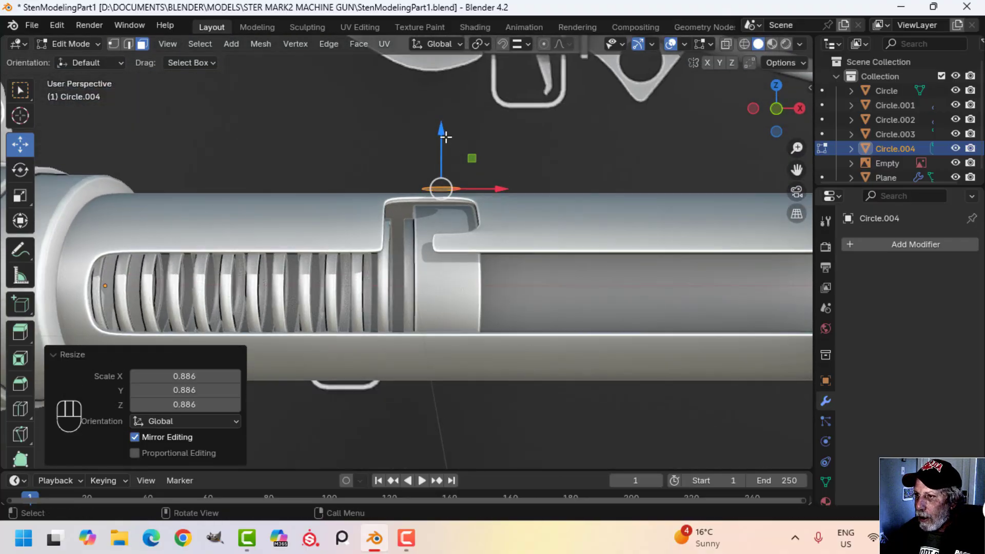
{"action": "left_click_drag", "start_coordinate": [446, 136], "coordinate": [445, 151]}
Step: Extrude the disc upward about 0.12 m into a cylinder and lower its top face by about 0.018 m
{"action": "scroll", "coordinate": [446, 154], "scroll_direction": "down", "scroll_amount": 2}
{"action": "middle_click_drag", "start_coordinate": [445, 154], "coordinate": [436, 182], "text": "shift"}
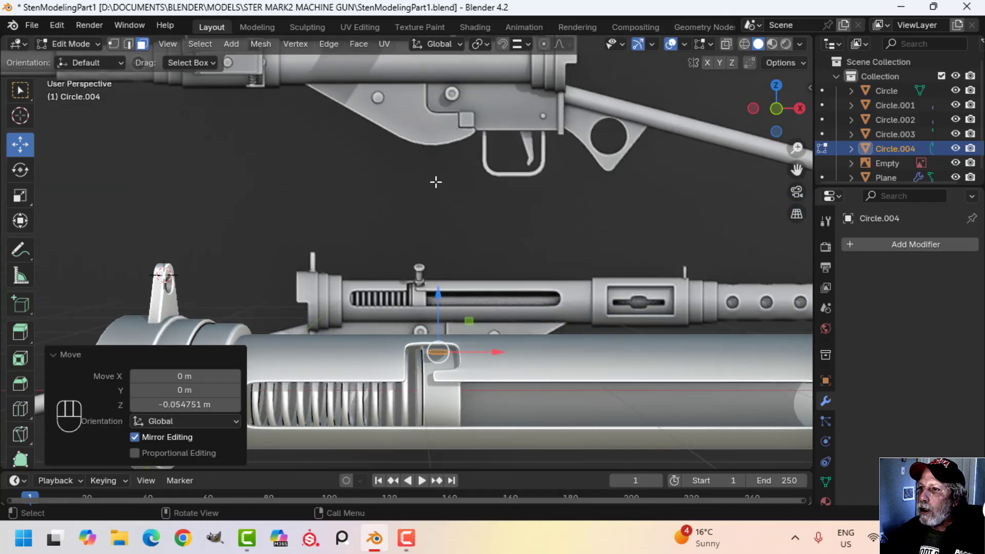
{"action": "scroll", "coordinate": [435, 200], "scroll_direction": "down", "scroll_amount": 1}
{"action": "scroll", "coordinate": [459, 298], "scroll_direction": "up", "scroll_amount": 2}
{"action": "middle_click_drag", "start_coordinate": [459, 303], "coordinate": [442, 186], "text": "shift"}
{"action": "middle_click_drag", "start_coordinate": [477, 269], "coordinate": [492, 227], "text": "shift"}
{"action": "key", "text": "e"}
{"action": "right_click", "coordinate": [445, 210]}
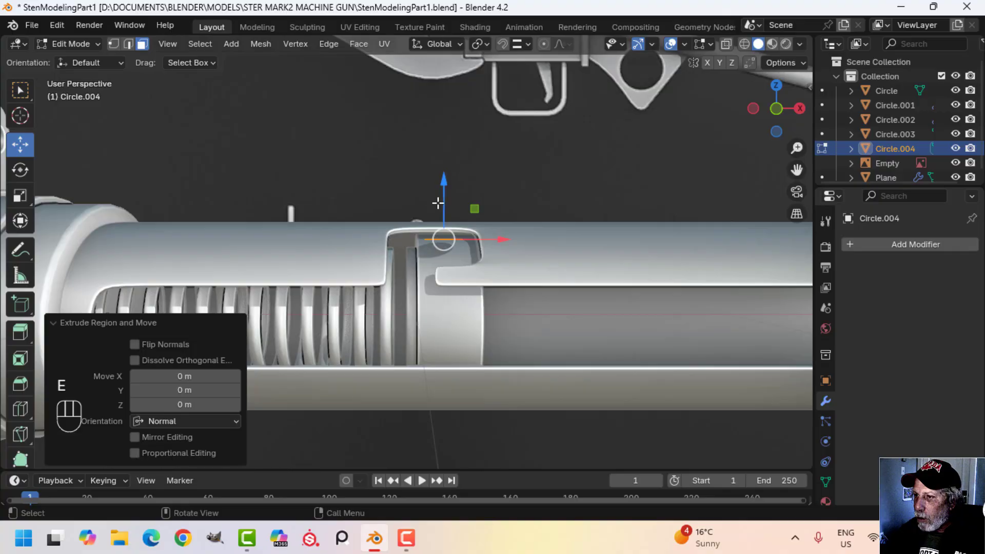
{"action": "left_click_drag", "start_coordinate": [441, 203], "coordinate": [446, 163]}
{"action": "middle_click_drag", "start_coordinate": [445, 164], "coordinate": [479, 209]}
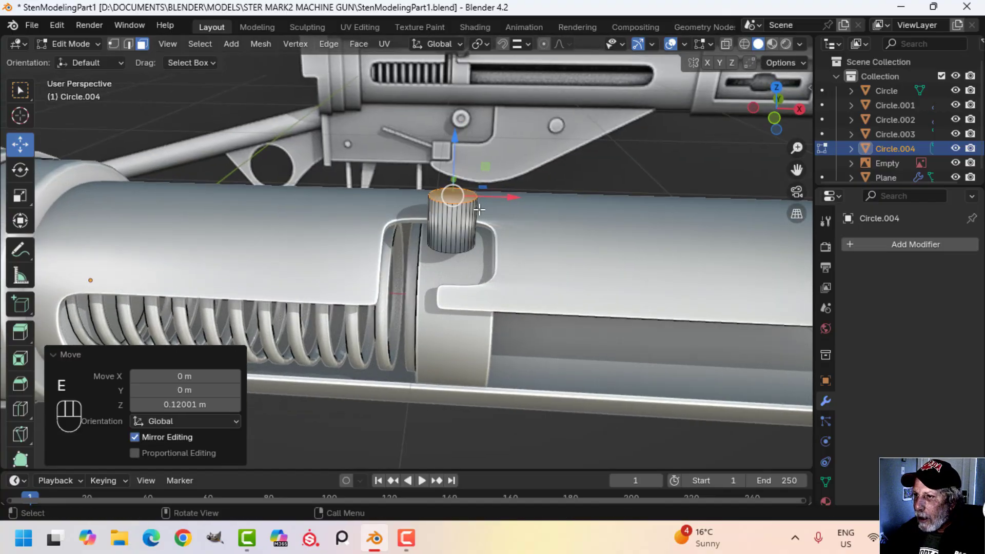
{"action": "left_click_drag", "start_coordinate": [458, 139], "coordinate": [458, 154]}
{"action": "middle_click_drag", "start_coordinate": [607, 205], "coordinate": [631, 255], "text": "shift"}
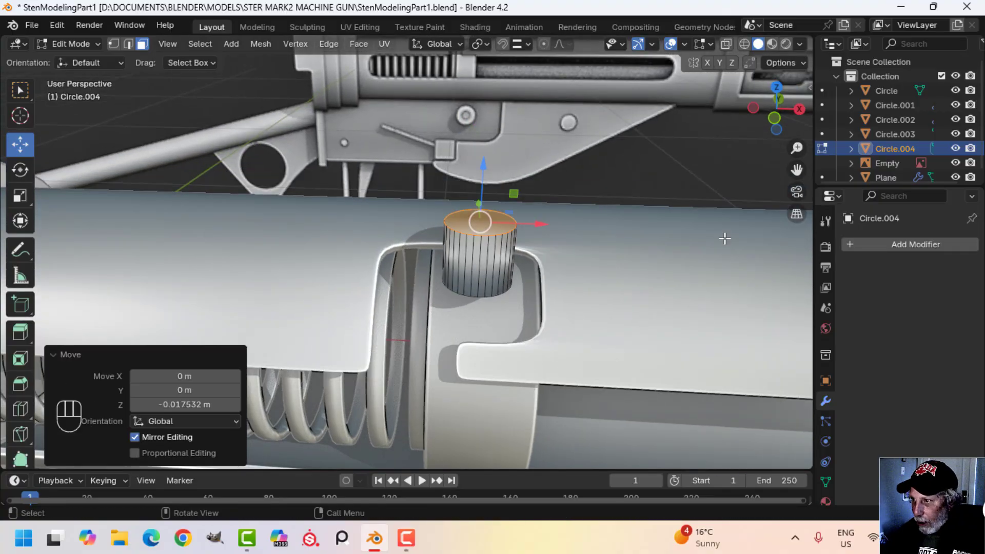
Step: Inset the cylinder's top face about 0.017 m and raise the inner face to form a sloped shoulder
{"action": "key", "text": "i"}
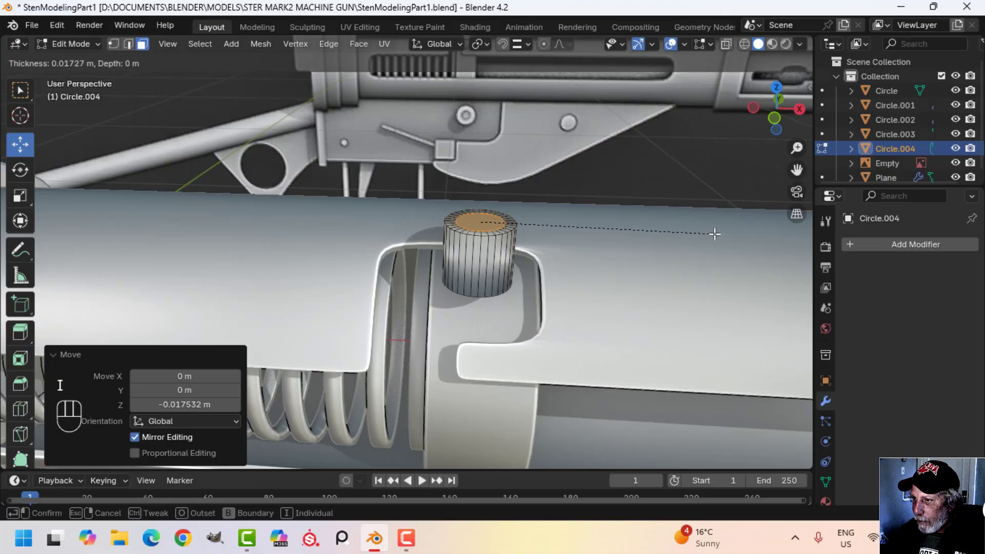
{"action": "left_click", "coordinate": [715, 234]}
{"action": "left_click_drag", "start_coordinate": [477, 176], "coordinate": [478, 160]}
Step: Extrude the inner top face upward about 0.181 m to form the cocking handle's stem
{"action": "scroll", "coordinate": [549, 180], "scroll_direction": "down", "scroll_amount": 3}
{"action": "middle_click_drag", "start_coordinate": [549, 180], "coordinate": [543, 164]}
{"action": "middle_click_drag", "start_coordinate": [527, 195], "coordinate": [527, 246], "text": "shift"}
{"action": "key", "text": "e"}
{"action": "left_click", "coordinate": [527, 246]}
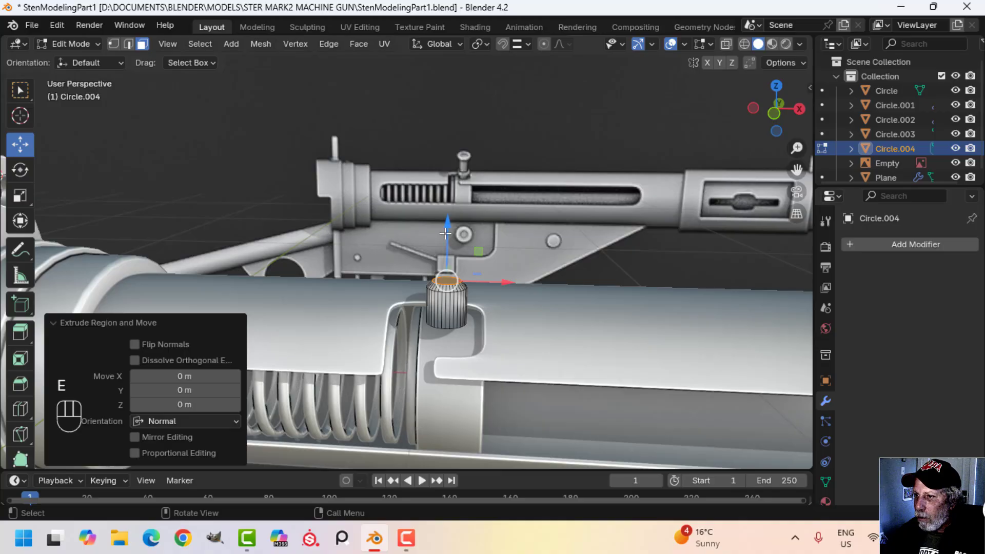
{"action": "left_click_drag", "start_coordinate": [445, 234], "coordinate": [455, 164]}
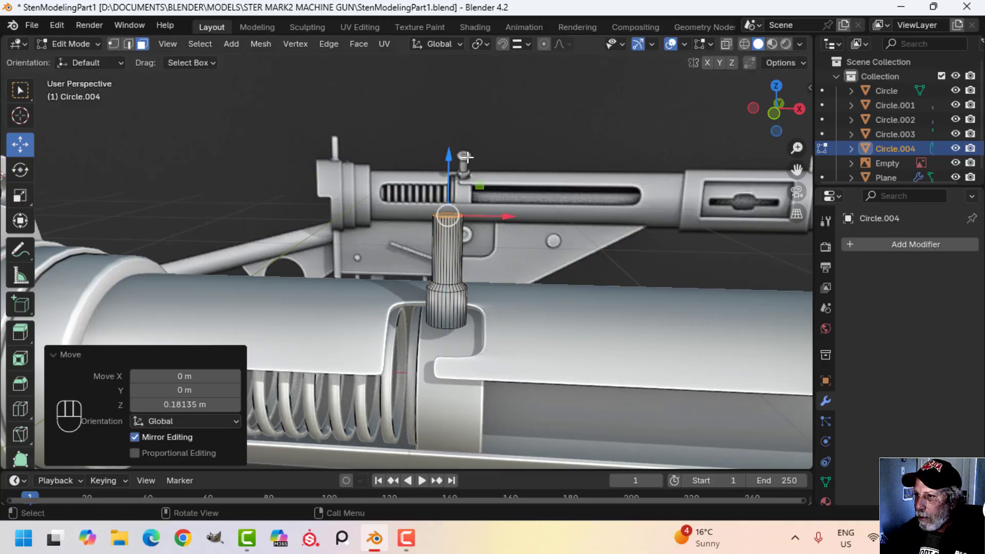
Step: Extrude the stem's top, scale it outward and raise it into a flare, and extrude again to form the knob head
{"action": "scroll", "coordinate": [508, 216], "scroll_direction": "up", "scroll_amount": 2}
{"action": "middle_click_drag", "start_coordinate": [525, 233], "coordinate": [514, 264], "text": "shift"}
{"action": "key", "text": "e"}
{"action": "left_click", "coordinate": [515, 266]}
{"action": "key", "text": "s"}
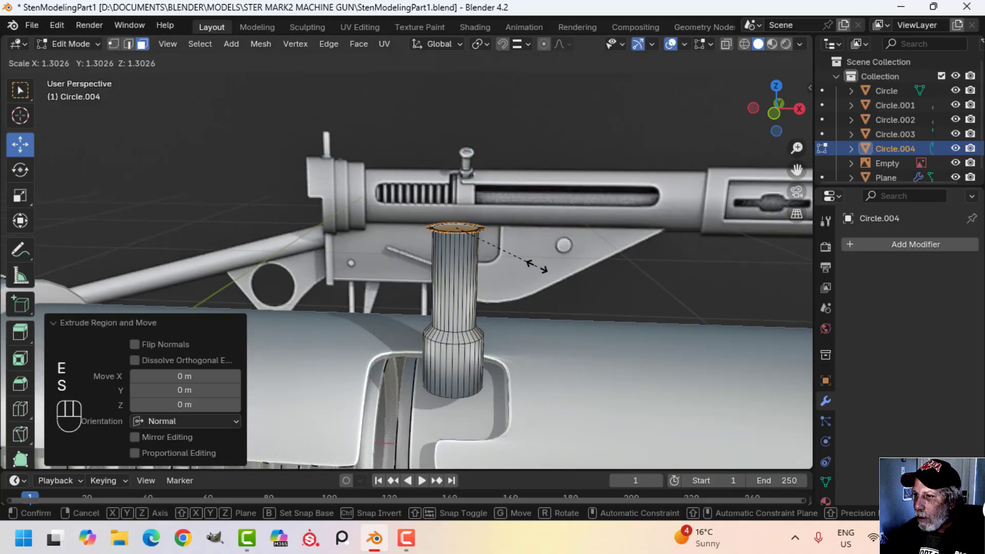
{"action": "left_click", "coordinate": [566, 266]}
{"action": "left_click_drag", "start_coordinate": [457, 170], "coordinate": [460, 168]}
{"action": "key", "text": "e"}
{"action": "left_click", "coordinate": [487, 232]}
{"action": "middle_click_drag", "start_coordinate": [459, 168], "coordinate": [552, 291]}
Step: Delete the bottom cap face of the cocking handle
{"action": "key", "text": "a"}
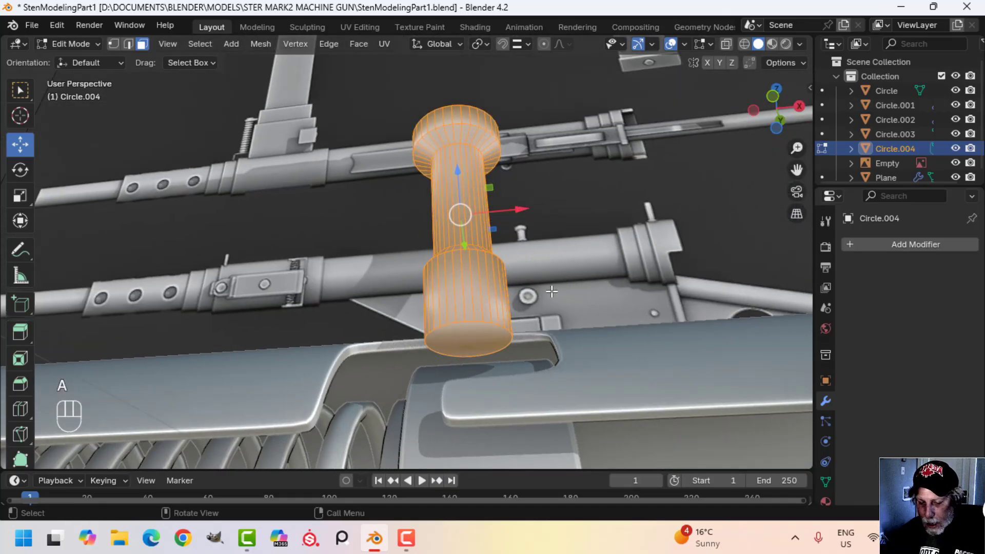
{"action": "left_click", "coordinate": [490, 339]}
{"action": "key", "text": "x"}
{"action": "left_click", "coordinate": [485, 341]}
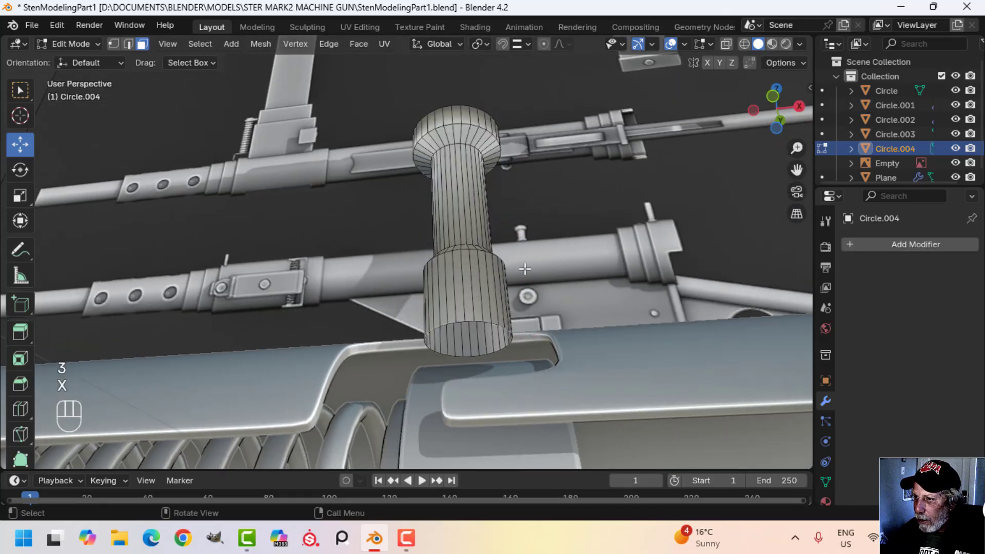
Step: Bevel the upper and lower edge loops of the base collar's sloped shoulder by about 0.0018 m with two segments
{"action": "mouse_move", "coordinate": [485, 342]}
{"action": "middle_mouse_down"}
{"action": "mouse_move", "coordinate": [549, 349]}
{"action": "mouse_move", "coordinate": [488, 268]}
{"action": "mouse_move", "coordinate": [476, 318]}
{"action": "mouse_move", "coordinate": [490, 324]}
{"action": "middle_mouse_up"}
{"action": "scroll", "coordinate": [549, 349], "scroll_direction": "up", "scroll_amount": 3}
{"action": "key", "text": "2"}
{"action": "scroll", "coordinate": [471, 218], "scroll_direction": "down", "scroll_amount": 2}
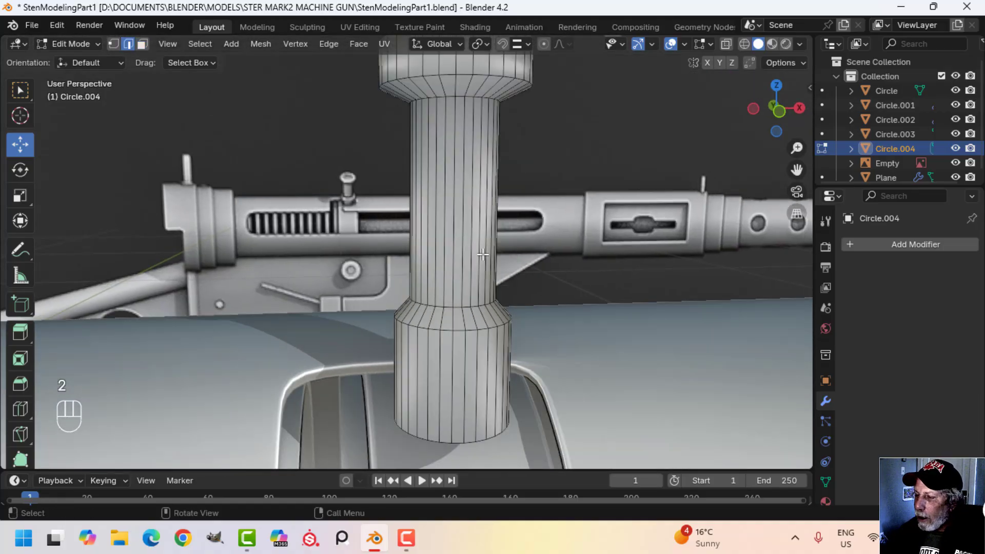
{"action": "scroll", "coordinate": [455, 158], "scroll_direction": "down", "scroll_amount": 2}
{"action": "middle_click_drag", "start_coordinate": [547, 318], "coordinate": [528, 261], "text": "shift"}
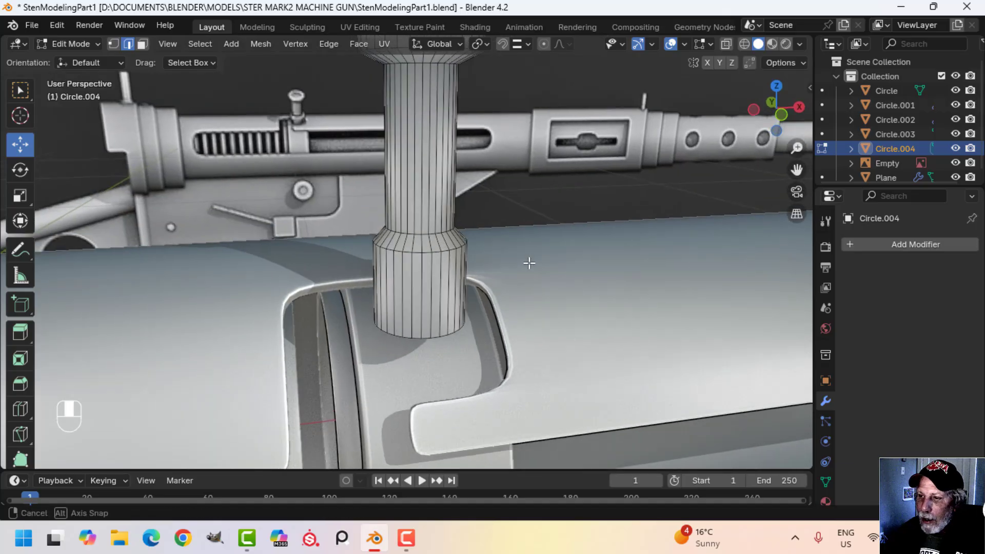
{"action": "scroll", "coordinate": [492, 271], "scroll_direction": "up", "scroll_amount": 2}
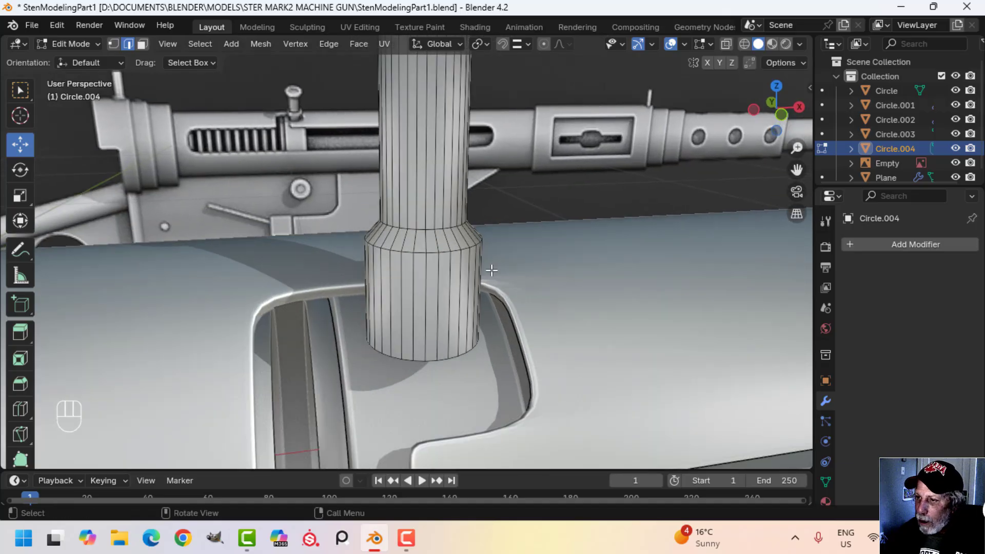
{"action": "left_click", "coordinate": [444, 253], "text": "alt+shift"}
{"action": "scroll", "coordinate": [452, 257], "scroll_direction": "up", "scroll_amount": 1}
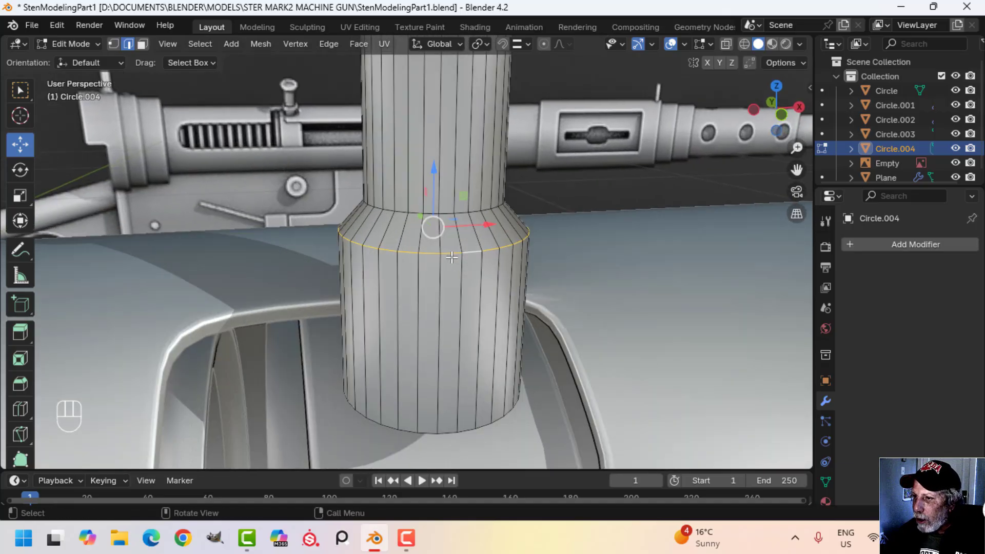
{"action": "left_click", "coordinate": [451, 213], "text": "alt+shift"}
{"action": "key", "text": "ctrl+b"}
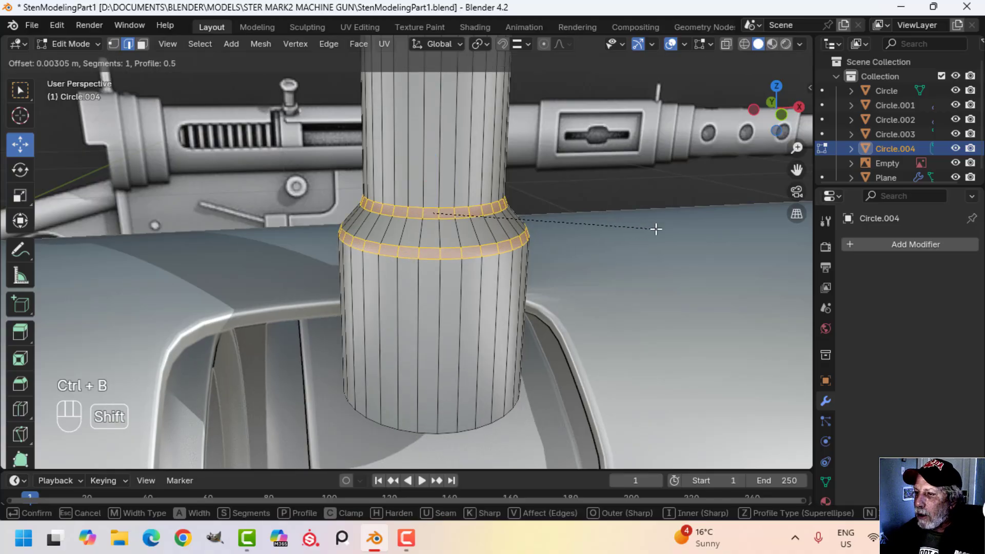
{"action": "scroll", "coordinate": [649, 230], "scroll_direction": "up", "scroll_amount": 1}
{"action": "left_click", "coordinate": [635, 232]}
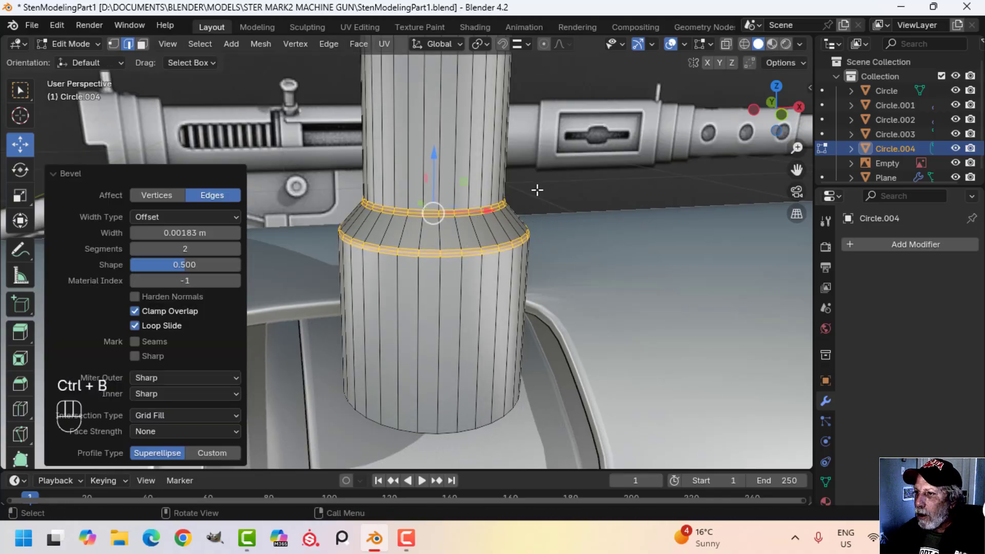
Step: Bevel the two edge loops of the flare beneath the knob head with two segments
{"action": "middle_click_drag", "start_coordinate": [534, 188], "coordinate": [478, 224]}
{"action": "key", "text": "alt+a"}
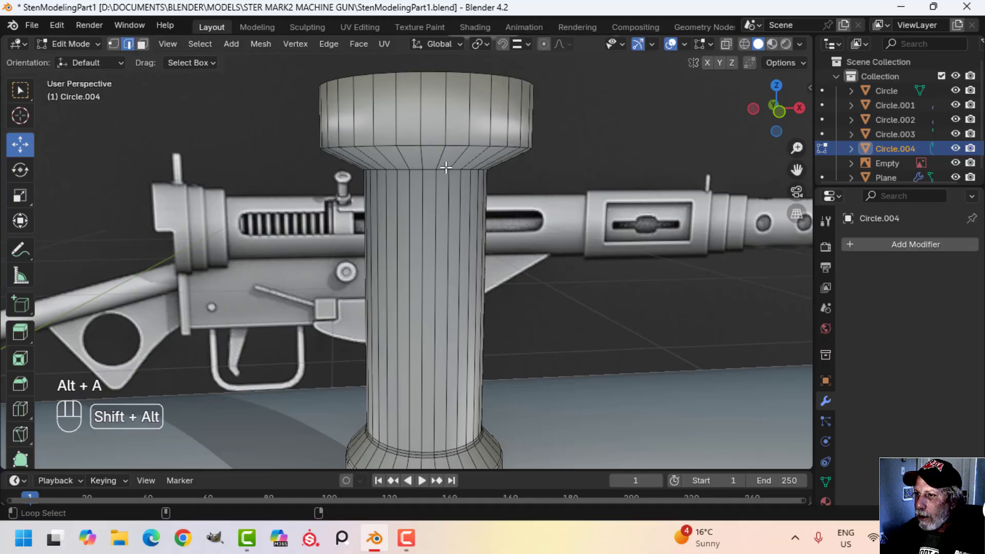
{"action": "key", "text": "ctrl+b"}
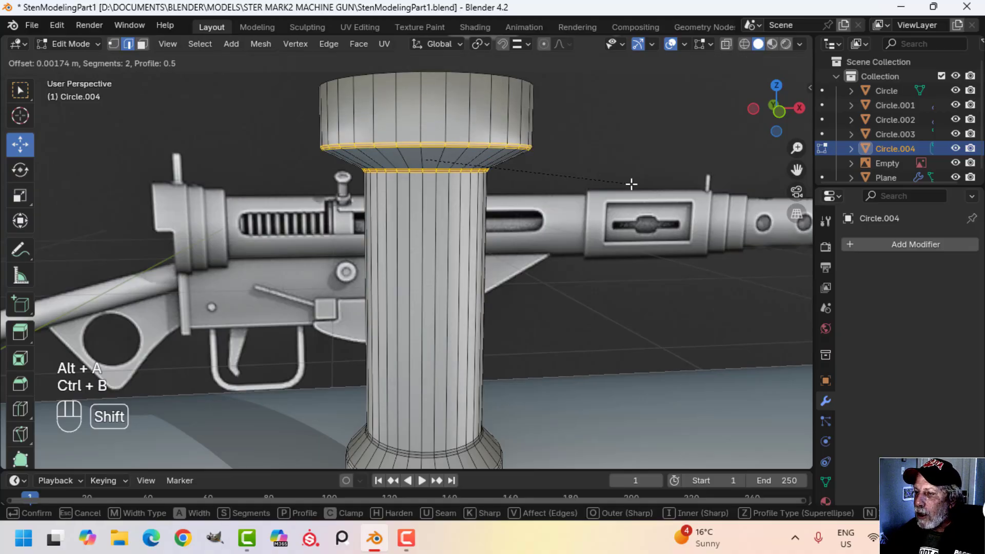
{"action": "left_click", "coordinate": [635, 184]}
Step: Inset the knob head's top face and extrude the inner face downward into a shallow recess
{"action": "middle_click_drag", "start_coordinate": [635, 184], "coordinate": [506, 319]}
{"action": "key", "text": "alt+a"}
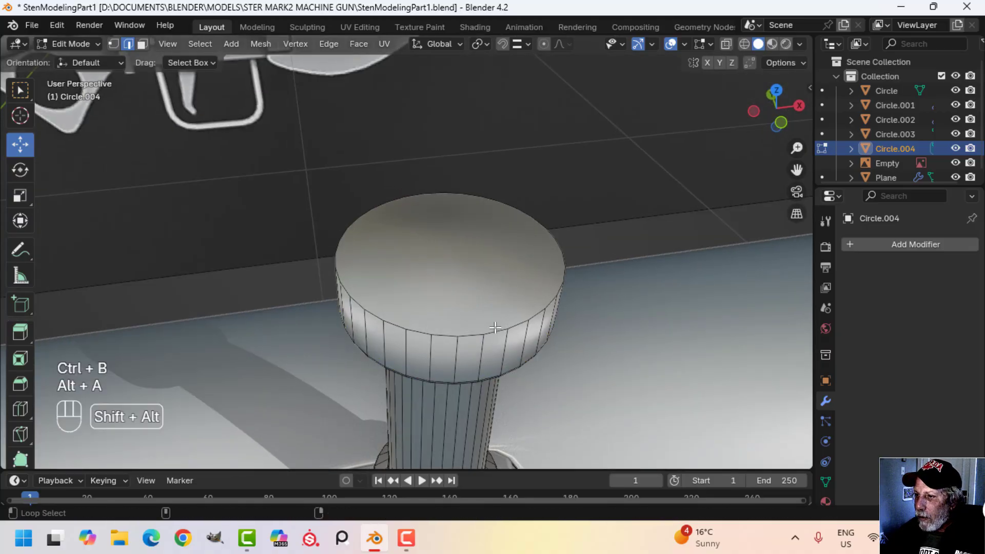
{"action": "left_click", "coordinate": [495, 328], "text": "alt+shift"}
{"action": "key", "text": "i"}
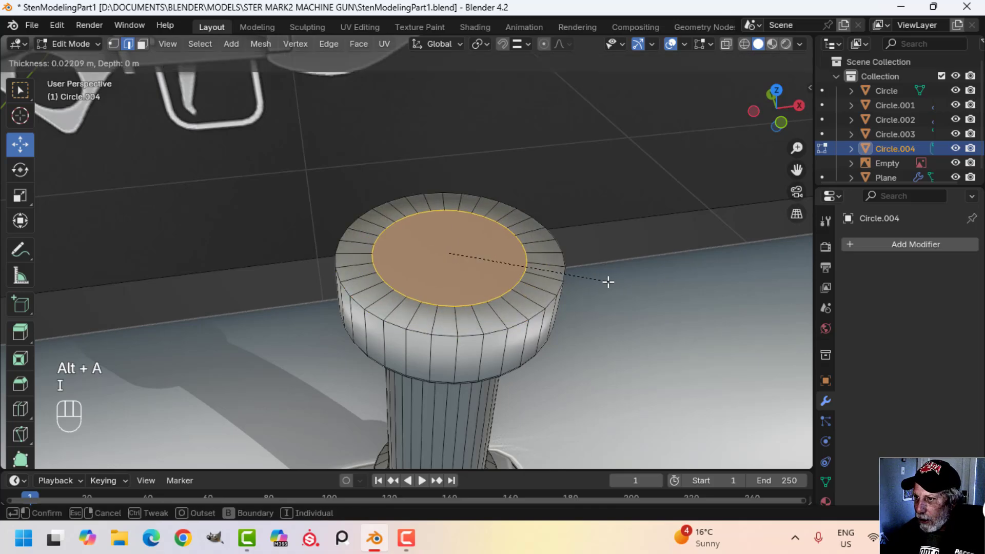
{"action": "left_click", "coordinate": [592, 284]}
{"action": "middle_click_drag", "start_coordinate": [592, 284], "coordinate": [573, 242]}
{"action": "key", "text": "e"}
{"action": "left_click", "coordinate": [570, 267]}
Step: Try to bevel the knob head's outer top rim together with its lower edge loop
{"action": "key", "text": "alt+a"}
{"action": "key", "text": "ctrl+b"}
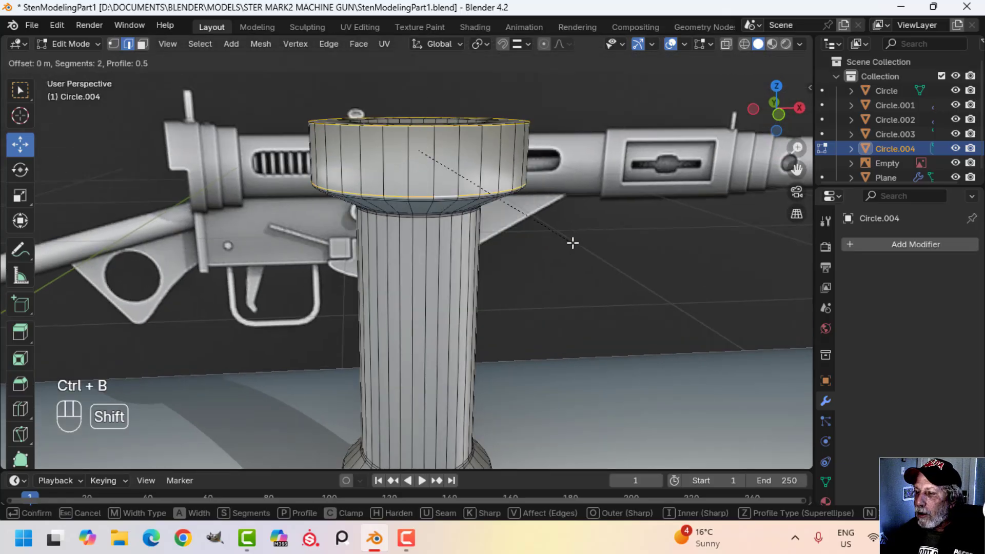
{"action": "left_click", "coordinate": [605, 236]}
{"action": "middle_click_drag", "start_coordinate": [606, 235], "coordinate": [582, 286]}
{"action": "key", "text": "ctrl+z"}
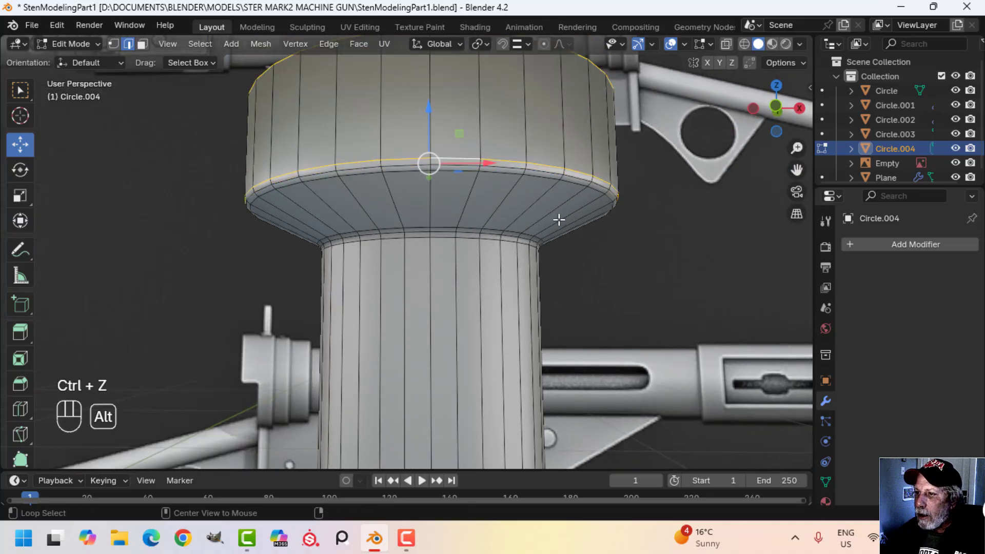
Step: Bevel the knob head's outer top rim and the recess edge loops with two segments
{"action": "key", "text": "alt+a"}
{"action": "middle_click_drag", "start_coordinate": [559, 220], "coordinate": [562, 360]}
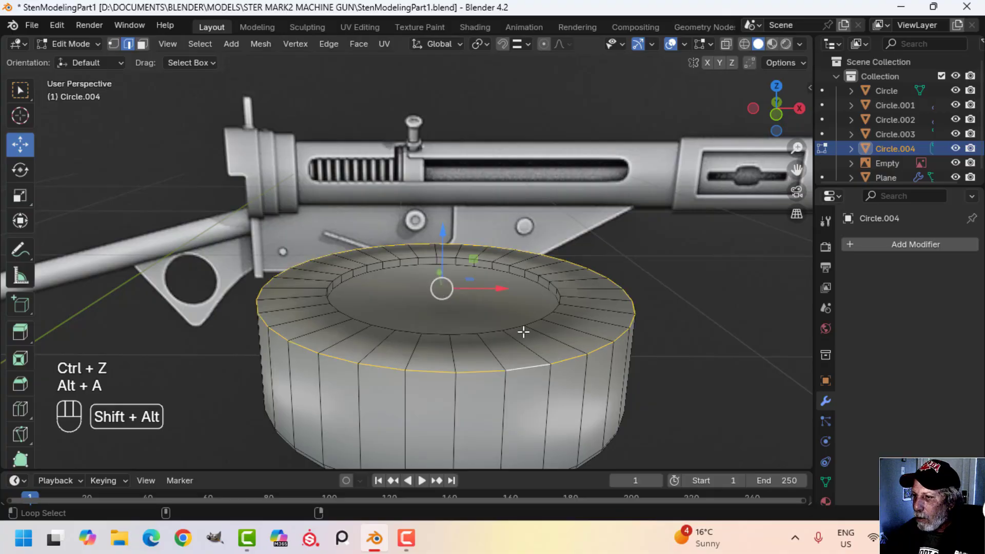
{"action": "key", "text": "ctrl+z"}
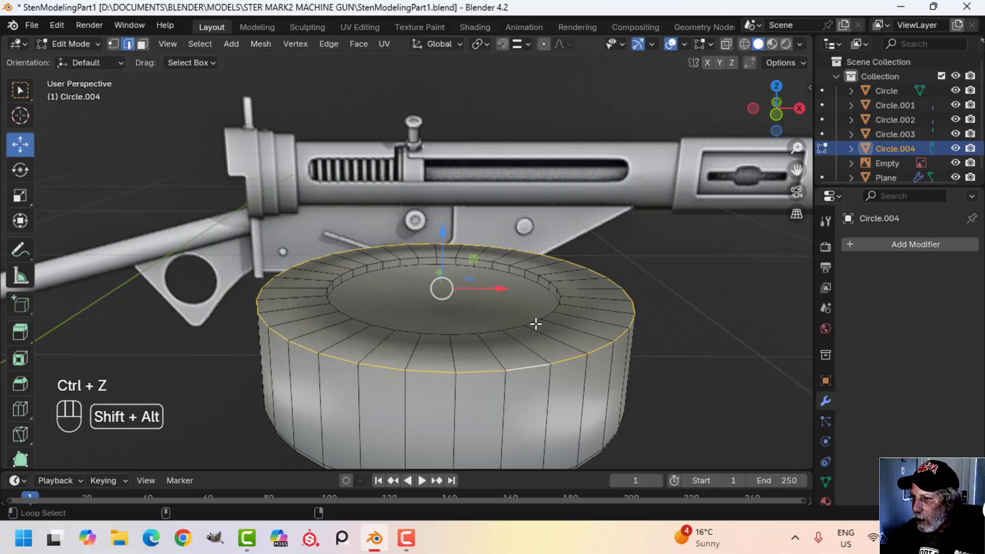
{"action": "key", "text": "ctrl+b"}
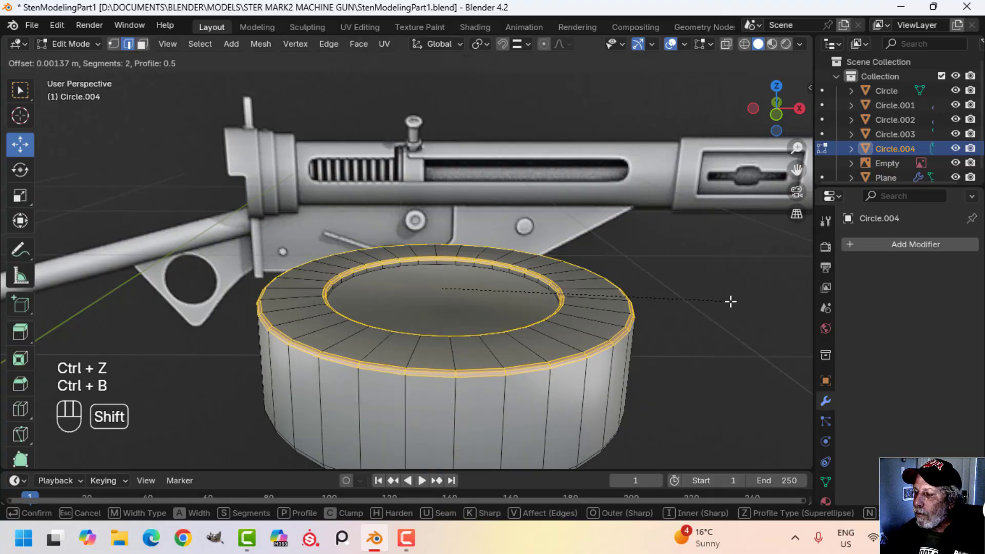
{"action": "left_click", "coordinate": [743, 299]}
Step: Inset the floor face of the knob's recess and finish editing the handle
{"action": "key", "text": "alt+a"}
{"action": "left_click", "coordinate": [463, 294]}
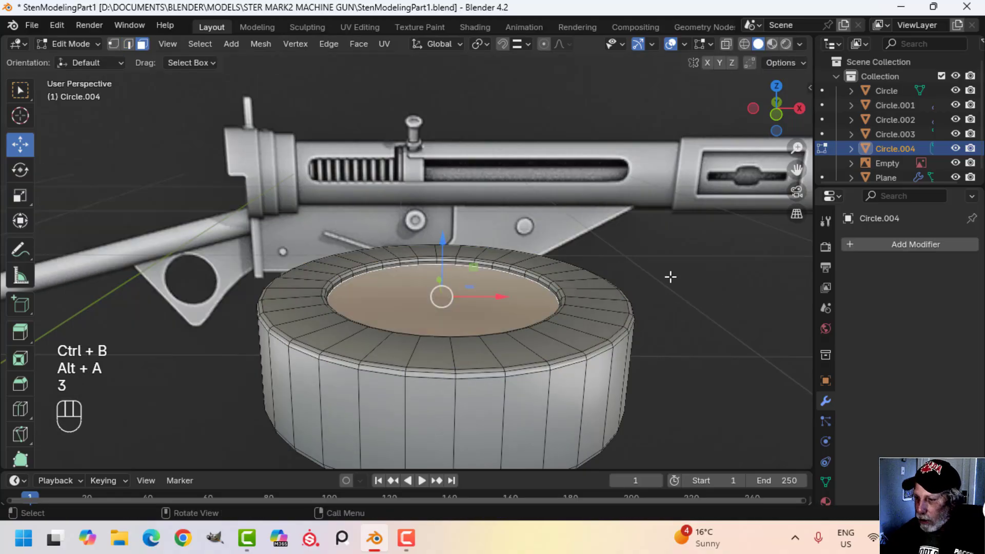
{"action": "key", "text": "i"}
{"action": "key", "text": "Tab"}
{"action": "key", "text": "alt+a"}
Step: Select the whole cocking handle mesh in Edit Mode and recalculate its normals to the outside
{"action": "middle_click_drag", "start_coordinate": [442, 324], "coordinate": [432, 273]}
{"action": "key", "text": "Tab"}
{"action": "key", "text": "a"}
{"action": "scroll", "coordinate": [490, 307], "scroll_direction": "up", "scroll_amount": 2}
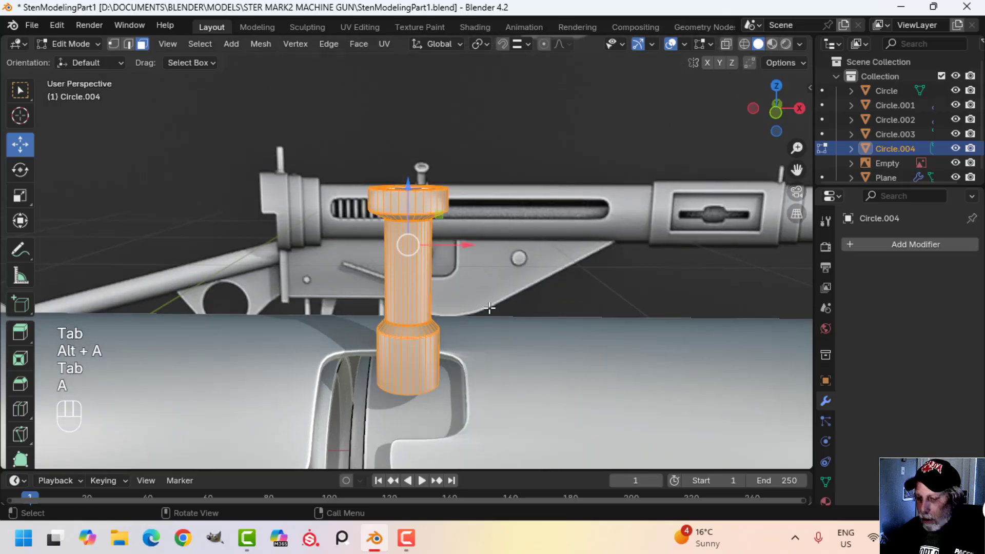
{"action": "key", "text": "alt+n"}
{"action": "left_click", "coordinate": [489, 308]}
{"action": "middle_click_drag", "start_coordinate": [489, 308], "coordinate": [503, 280], "text": "shift"}
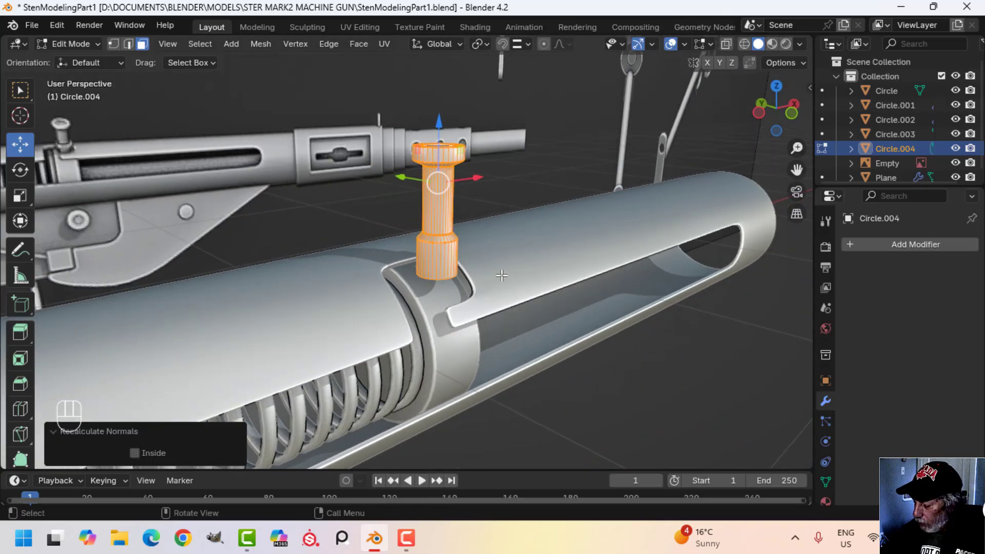
Step: Move the whole handle mesh along Y toward the receiver's centre line and about 0.015 m along X, then finish editing it
{"action": "key", "text": "KP_7"}
{"action": "left_click", "coordinate": [378, 280]}
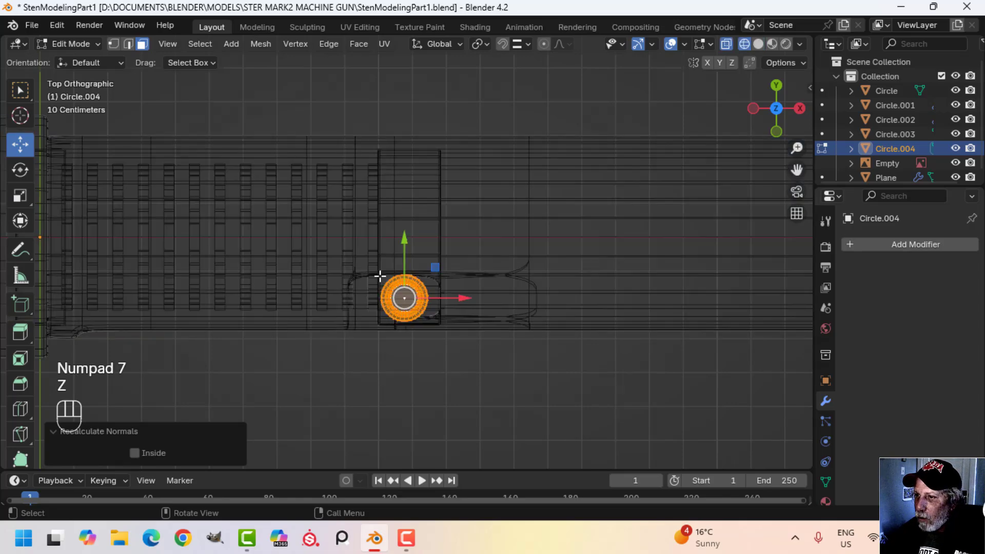
{"action": "scroll", "coordinate": [412, 271], "scroll_direction": "up", "scroll_amount": 1}
{"action": "left_click_drag", "start_coordinate": [403, 250], "coordinate": [419, 149]}
{"action": "left_click_drag", "start_coordinate": [453, 213], "coordinate": [462, 209]}
{"action": "middle_click_drag", "start_coordinate": [463, 209], "coordinate": [511, 162]}
{"action": "key", "text": "z"}
{"action": "left_click", "coordinate": [477, 184]}
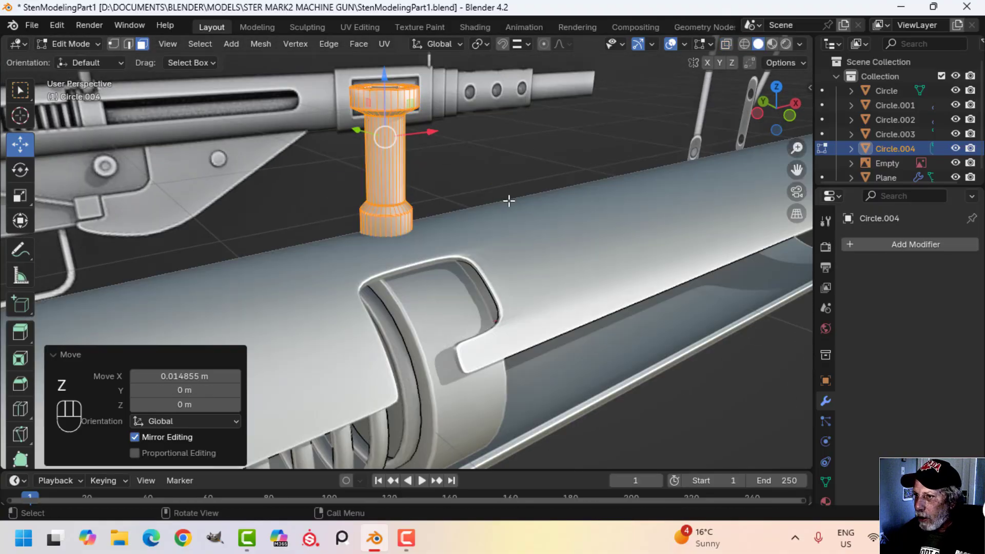
{"action": "mouse_move", "coordinate": [508, 201]}
{"action": "middle_mouse_down"}
{"action": "mouse_move", "coordinate": [510, 176]}
{"action": "mouse_move", "coordinate": [511, 210]}
{"action": "middle_mouse_up"}
{"action": "key", "text": "Tab"}
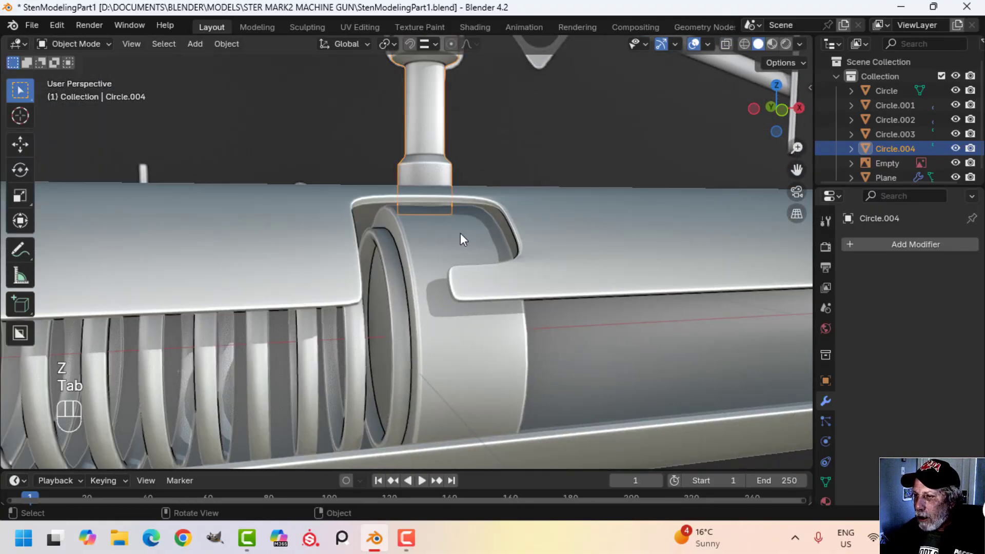
Step: Isolate the cocking handle together with the bolt and spring in local view, then clear the selection
{"action": "left_click", "coordinate": [460, 232], "text": "shift"}
{"action": "key", "text": "slash"}
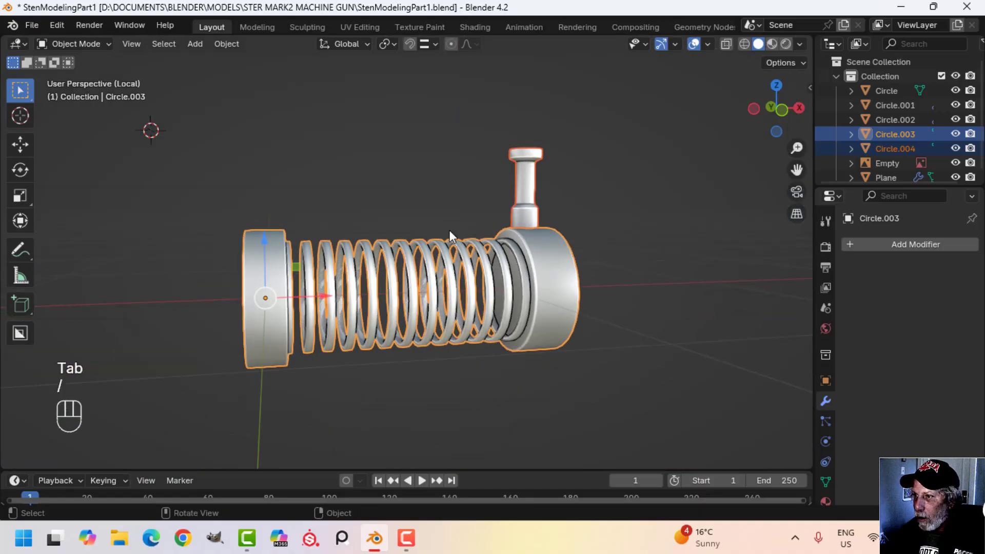
{"action": "middle_click_drag", "start_coordinate": [449, 230], "coordinate": [585, 164]}
{"action": "scroll", "coordinate": [585, 164], "scroll_direction": "up", "scroll_amount": 3}
{"action": "key", "text": "alt+a"}
Step: Shift the whole handle mesh along Y in top view to centre it on the bolt collar's axis, then finish editing it
{"action": "left_click", "coordinate": [536, 103]}
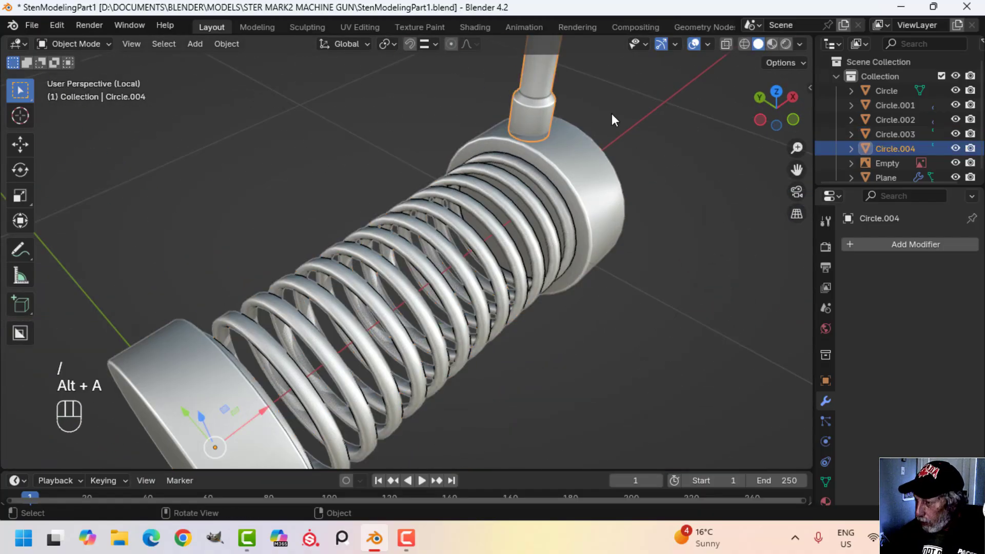
{"action": "key", "text": "KP_7"}
{"action": "key", "text": "Tab"}
{"action": "key", "text": "a"}
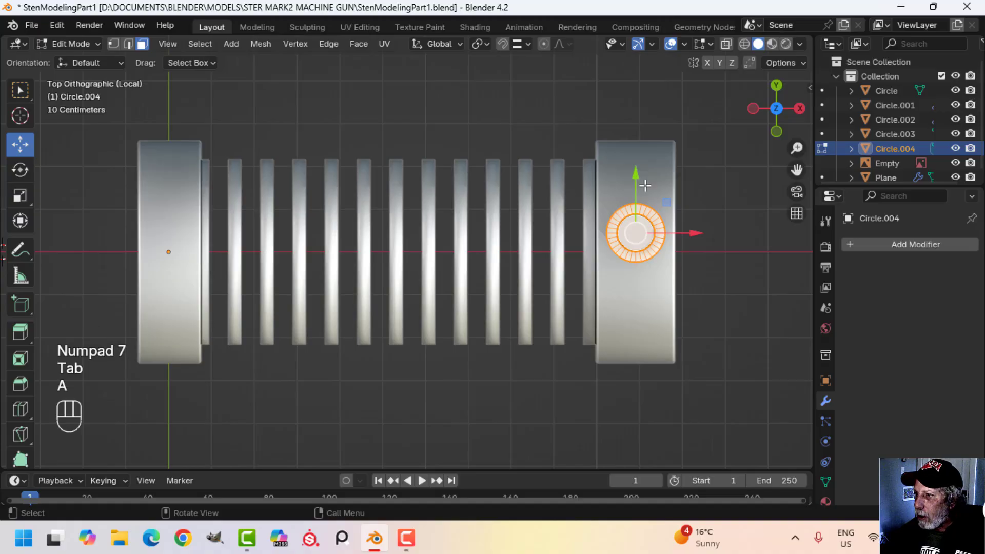
{"action": "left_click_drag", "start_coordinate": [644, 184], "coordinate": [649, 203]}
{"action": "key", "text": "z"}
{"action": "key", "text": "Tab"}
{"action": "key", "text": "alt+a"}
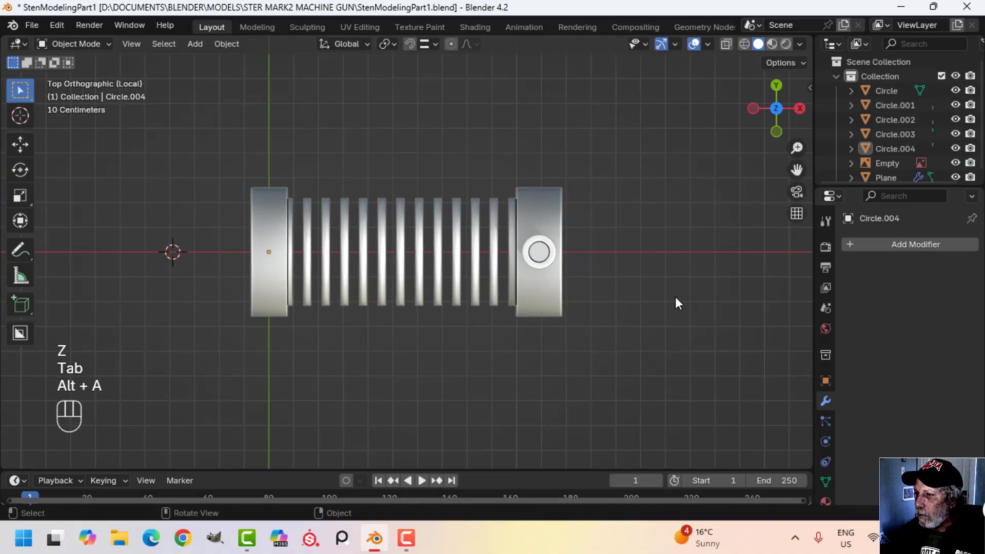
Step: Join the cocking handle to the spring and bolt as one object, then leave local view
{"action": "middle_click_drag", "start_coordinate": [675, 301], "coordinate": [568, 272]}
{"action": "scroll", "coordinate": [601, 248], "scroll_direction": "up", "scroll_amount": 2}
{"action": "scroll", "coordinate": [499, 315], "scroll_direction": "up", "scroll_amount": 4}
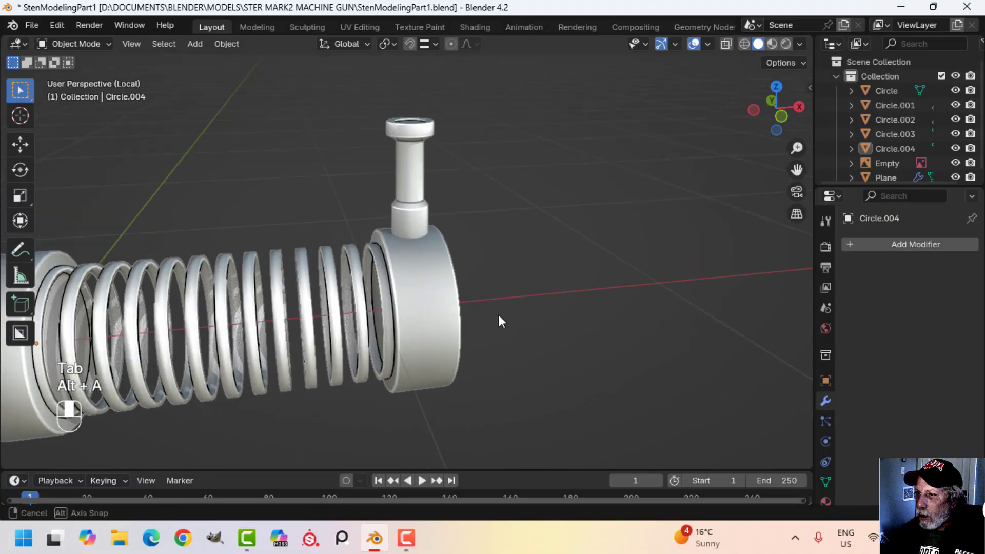
{"action": "left_click", "coordinate": [425, 187]}
{"action": "left_click", "coordinate": [440, 264], "text": "shift"}
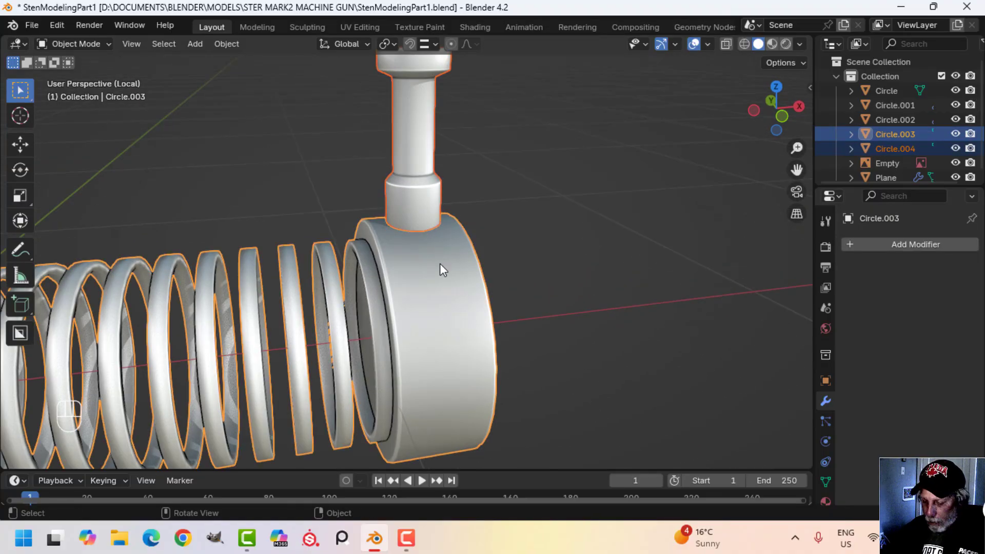
{"action": "key", "text": "ctrl+j"}
{"action": "key", "text": "slash"}
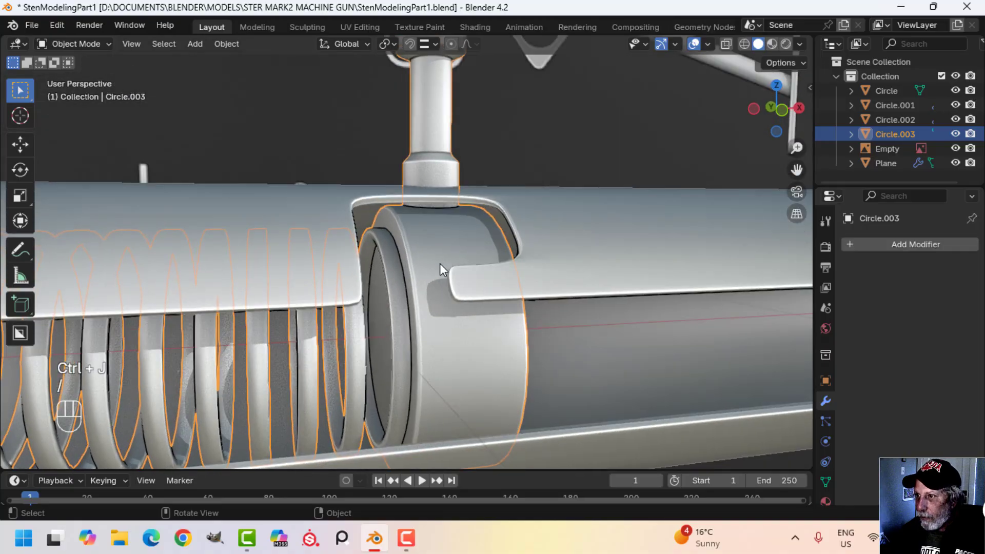
Step: Snap the 3D cursor to the centre of the bolt's front end face
{"action": "middle_click_drag", "start_coordinate": [439, 263], "coordinate": [463, 272]}
{"action": "key", "text": "alt+a"}
{"action": "left_click", "coordinate": [413, 270]}
{"action": "key", "text": "Tab"}
{"action": "key", "text": "alt+a"}
{"action": "key", "text": "3"}
{"action": "left_click", "coordinate": [440, 266]}
{"action": "key", "text": "shift+s"}
{"action": "left_click", "coordinate": [479, 331]}
{"action": "key", "text": "Tab"}
{"action": "mouse_move", "coordinate": [479, 331]}
{"action": "middle_mouse_down"}
{"action": "mouse_move", "coordinate": [449, 296]}
{"action": "mouse_move", "coordinate": [385, 277]}
{"action": "mouse_move", "coordinate": [487, 331]}
{"action": "mouse_move", "coordinate": [516, 322]}
{"action": "mouse_move", "coordinate": [418, 201]}
{"action": "mouse_move", "coordinate": [471, 318]}
{"action": "middle_mouse_up"}
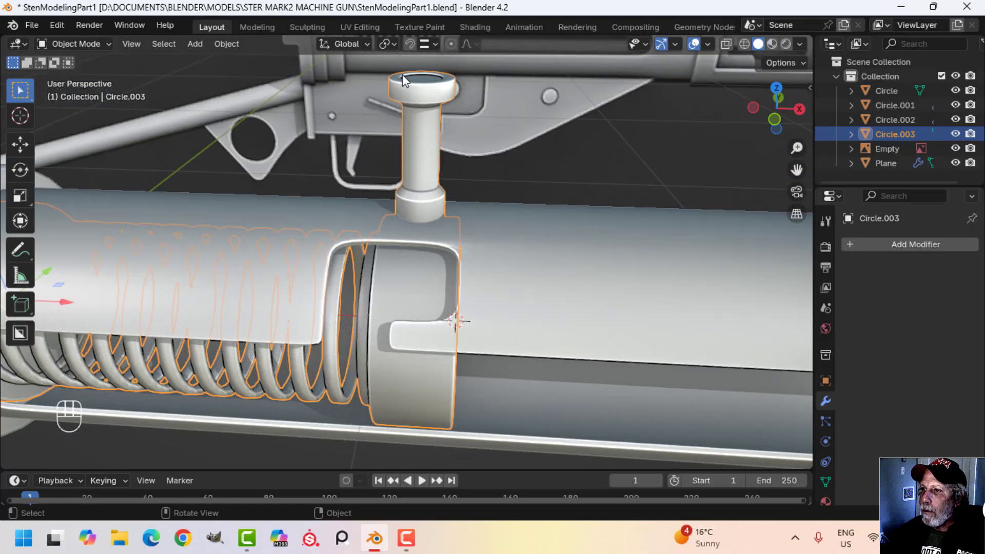
Step: Set the pivot point to 3D Cursor and rotate the joined bolt about the global X axis, tilting its handle toward the side slot
{"action": "left_click", "coordinate": [389, 45]}
{"action": "left_click", "coordinate": [400, 93]}
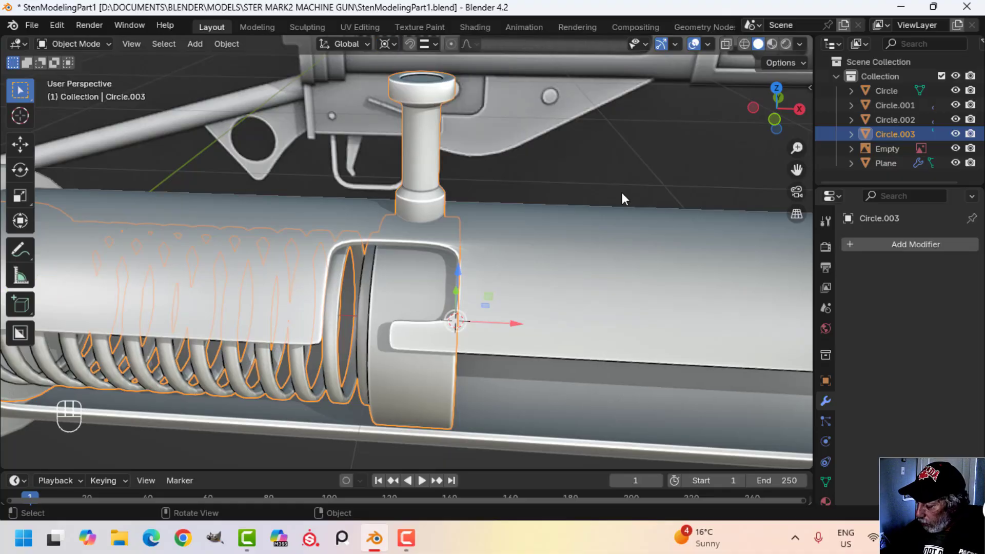
{"action": "key", "text": "ctrl+KP_3"}
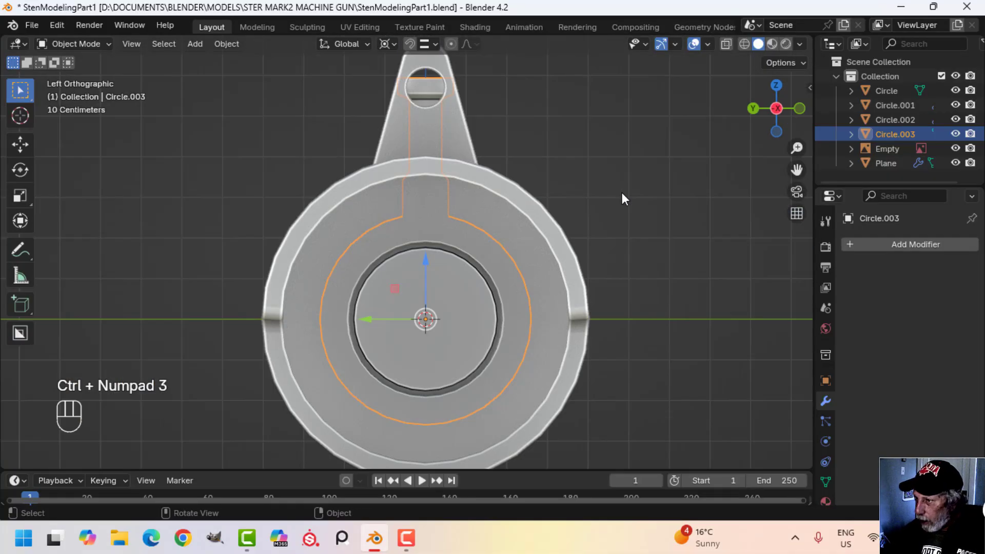
{"action": "key", "text": "z"}
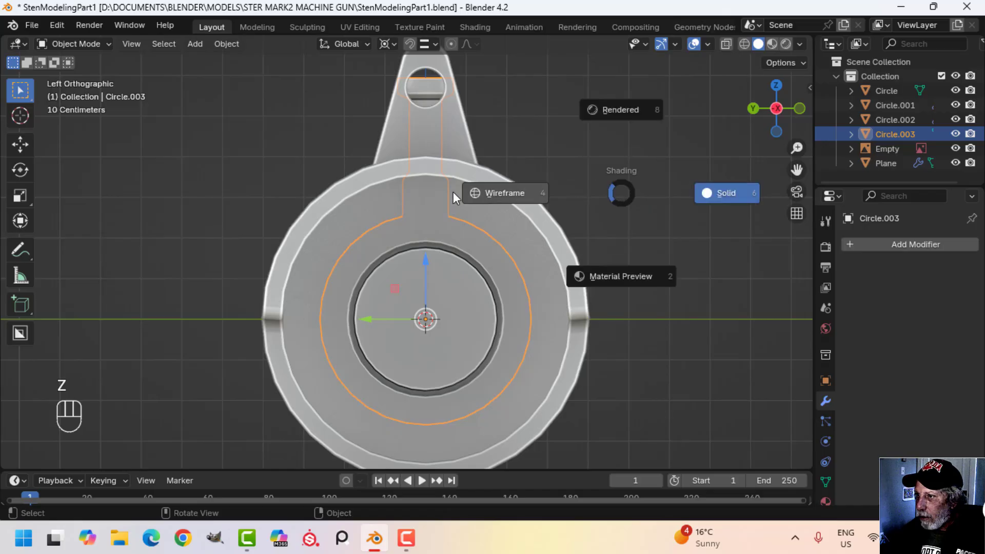
{"action": "left_click", "coordinate": [453, 192]}
{"action": "key", "text": "z"}
{"action": "left_click", "coordinate": [639, 187]}
{"action": "mouse_move", "coordinate": [639, 187]}
{"action": "middle_mouse_down"}
{"action": "mouse_move", "coordinate": [584, 269]}
{"action": "mouse_move", "coordinate": [626, 269]}
{"action": "mouse_move", "coordinate": [497, 204]}
{"action": "mouse_move", "coordinate": [543, 266]}
{"action": "mouse_move", "coordinate": [552, 261]}
{"action": "middle_mouse_up"}
{"action": "key", "text": "r"}
{"action": "key", "text": "x"}
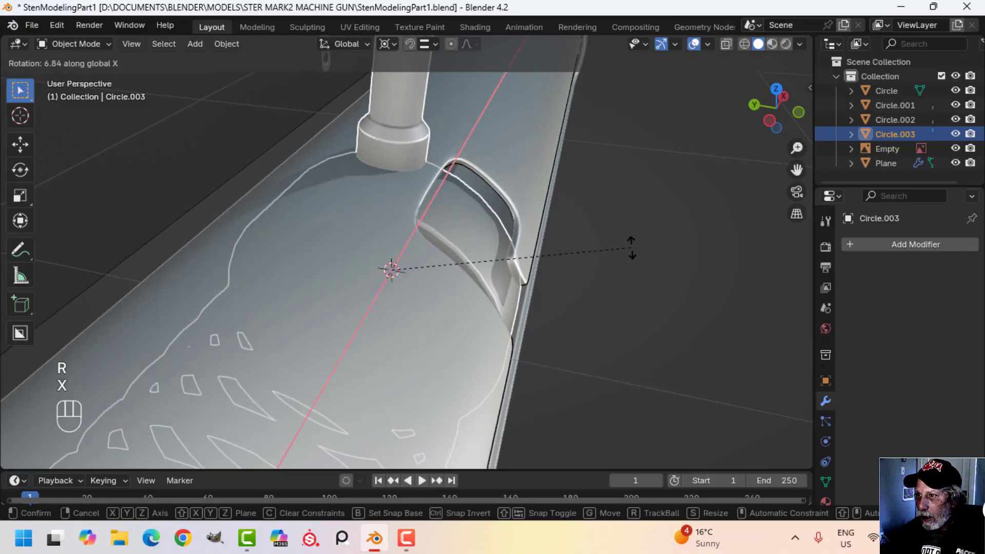
{"action": "left_click", "coordinate": [644, 389]}
{"action": "middle_click_drag", "start_coordinate": [600, 325], "coordinate": [548, 257]}
{"action": "key", "text": "Tab"}
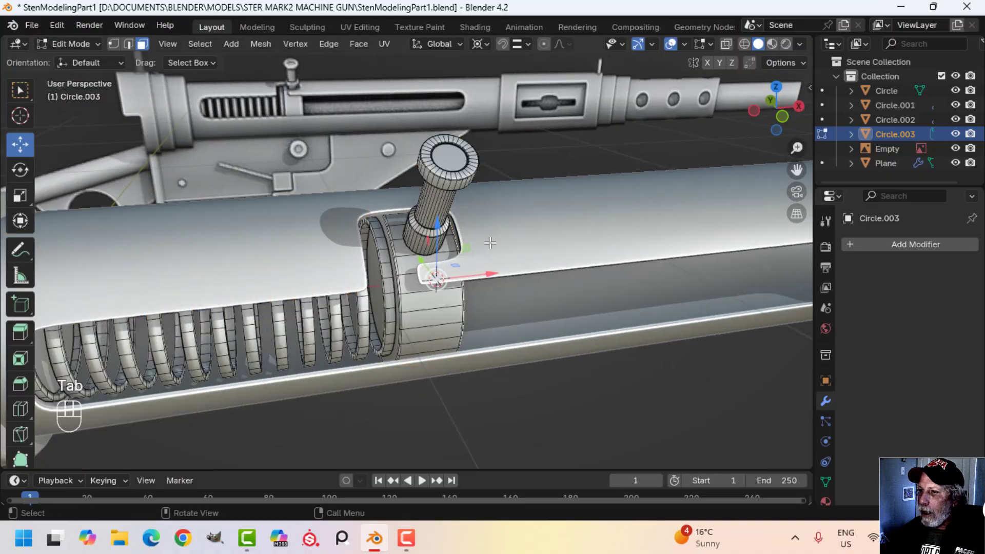
{"action": "key", "text": "Tab"}
{"action": "scroll", "coordinate": [515, 236], "scroll_direction": "down", "scroll_amount": 5}
{"action": "key", "text": "alt+a"}
{"action": "middle_click_drag", "start_coordinate": [515, 235], "coordinate": [539, 224]}
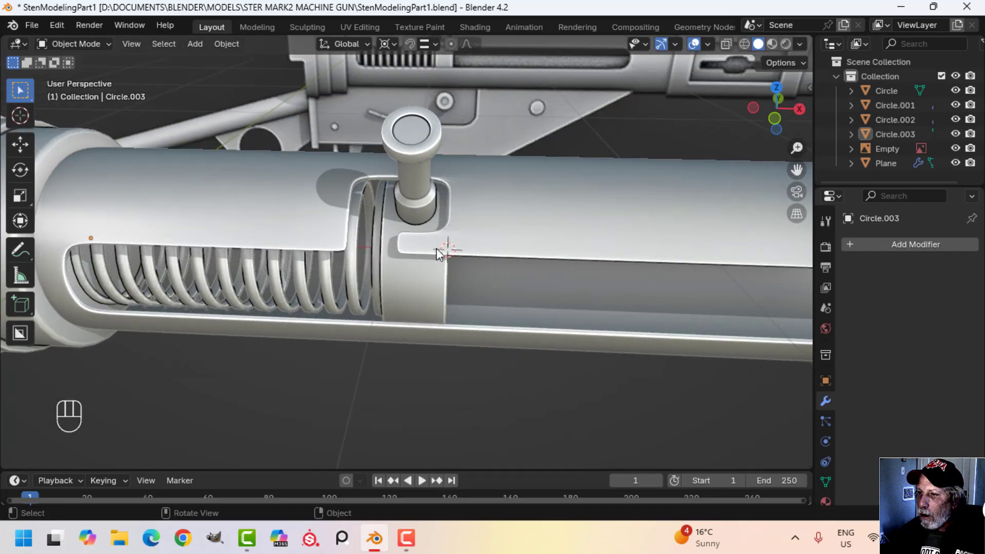
Step: Try to move the narrow face loop beside the tube's handle notch about 0.064 m along X toward the bolt
{"action": "middle_click_drag", "start_coordinate": [441, 247], "coordinate": [405, 206]}
{"action": "left_click", "coordinate": [451, 214]}
{"action": "key", "text": "Tab"}
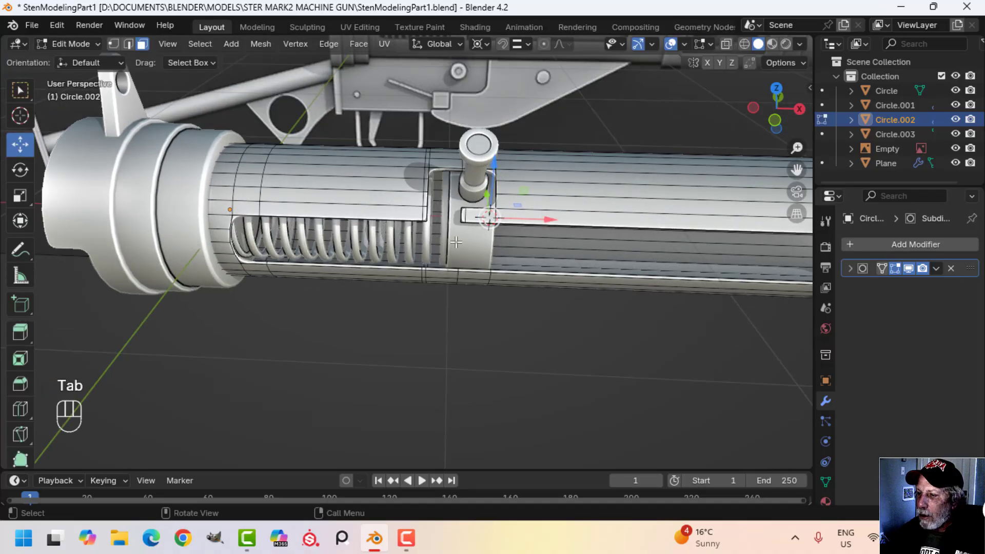
{"action": "key", "text": "alt+a"}
{"action": "key", "text": "KP_1"}
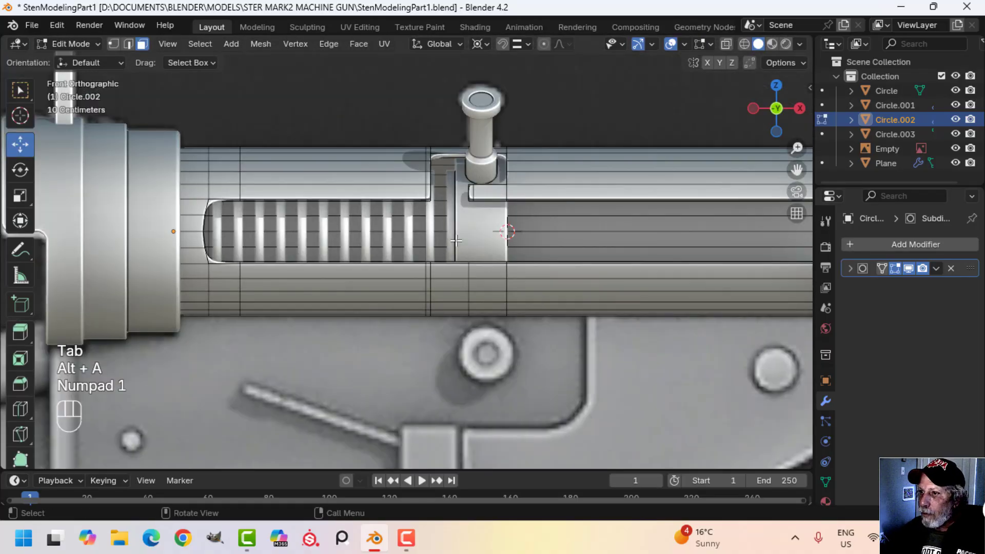
{"action": "key", "text": "z"}
{"action": "left_click", "coordinate": [343, 243]}
{"action": "key", "text": "b"}
{"action": "left_click_drag", "start_coordinate": [382, 99], "coordinate": [441, 361]}
{"action": "key", "text": "z"}
{"action": "left_click", "coordinate": [636, 273]}
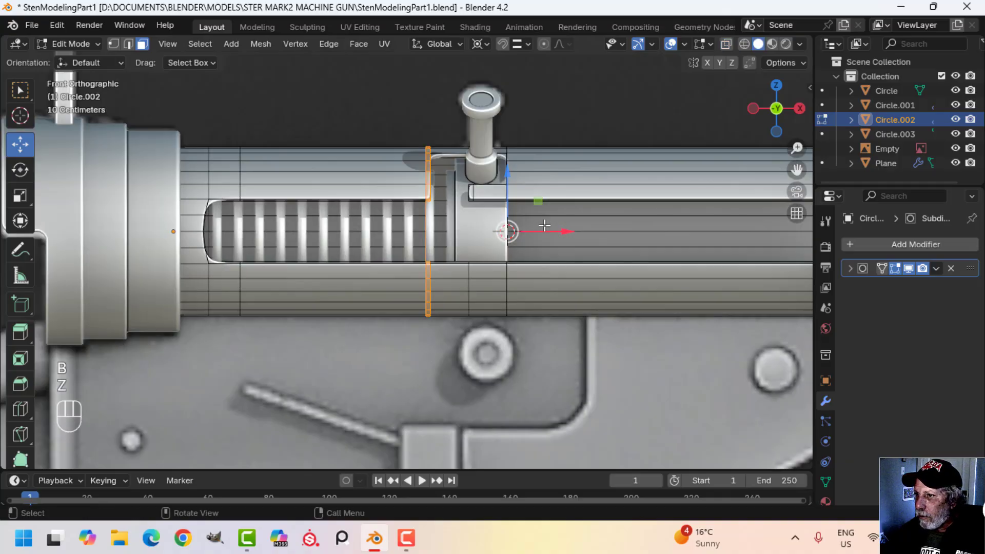
{"action": "middle_click_drag", "start_coordinate": [637, 273], "coordinate": [555, 235]}
{"action": "scroll", "coordinate": [468, 226], "scroll_direction": "up", "scroll_amount": 2}
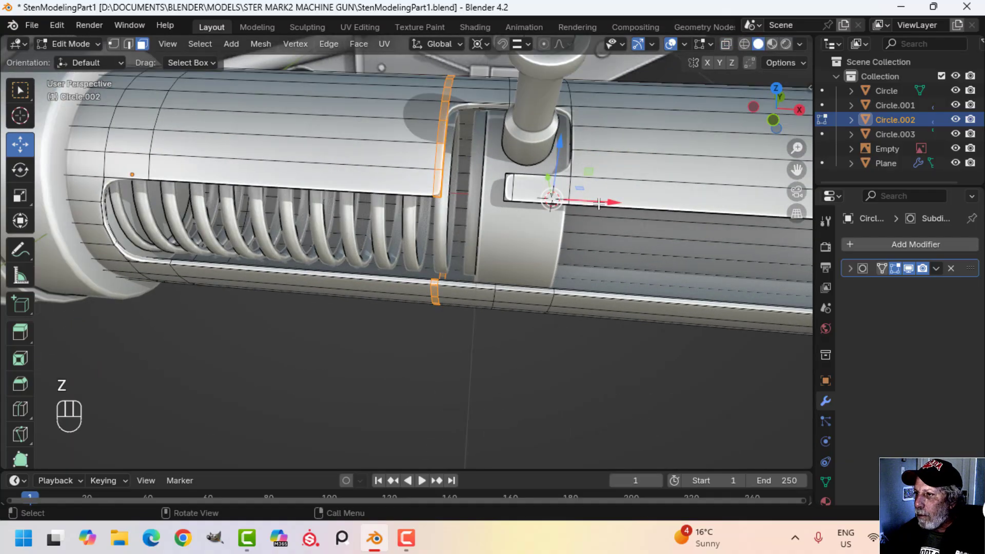
{"action": "left_click_drag", "start_coordinate": [598, 203], "coordinate": [619, 205]}
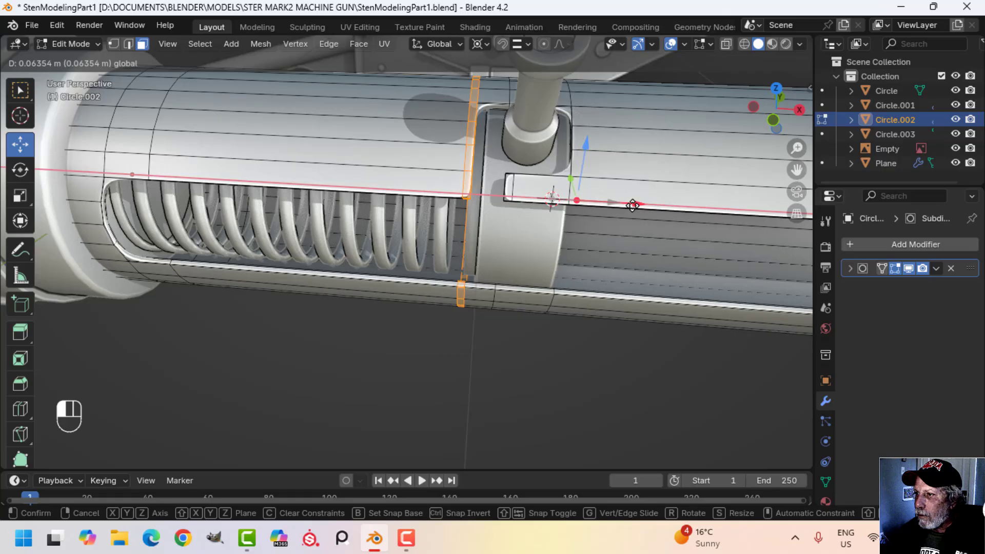
{"action": "left_click", "coordinate": [633, 205]}
{"action": "key", "text": "Tab"}
{"action": "scroll", "coordinate": [538, 200], "scroll_direction": "down", "scroll_amount": 4}
{"action": "key", "text": "alt+a"}
{"action": "scroll", "coordinate": [519, 214], "scroll_direction": "up", "scroll_amount": 3}
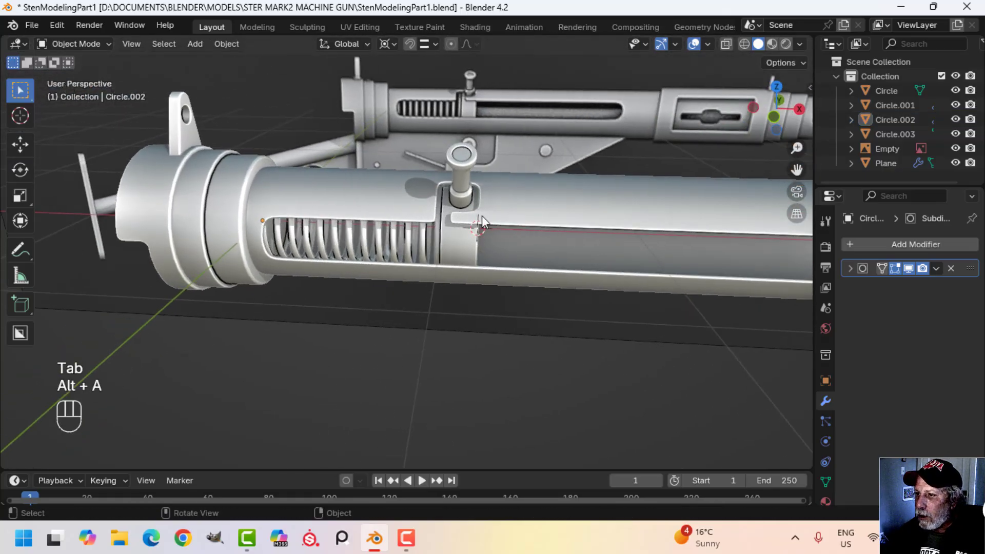
Step: Undo the face loop move on the tube and return to Object Mode with nothing selected
{"action": "scroll", "coordinate": [482, 216], "scroll_direction": "up", "scroll_amount": 3}
{"action": "middle_click_drag", "start_coordinate": [482, 215], "coordinate": [423, 237], "text": "shift"}
{"action": "scroll", "coordinate": [459, 221], "scroll_direction": "up", "scroll_amount": 2}
{"action": "left_click", "coordinate": [462, 193]}
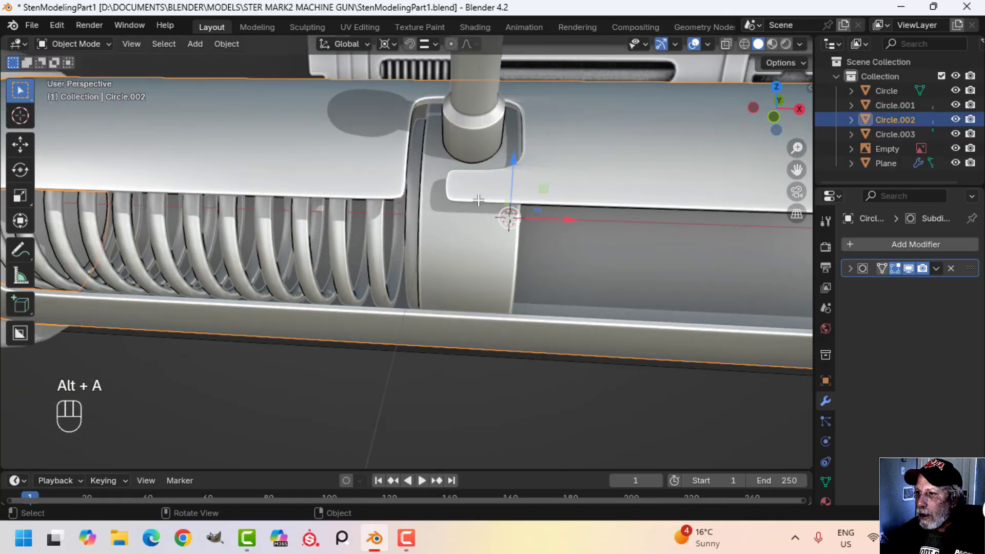
{"action": "key", "text": "Tab"}
{"action": "scroll", "coordinate": [445, 151], "scroll_direction": "up", "scroll_amount": 2}
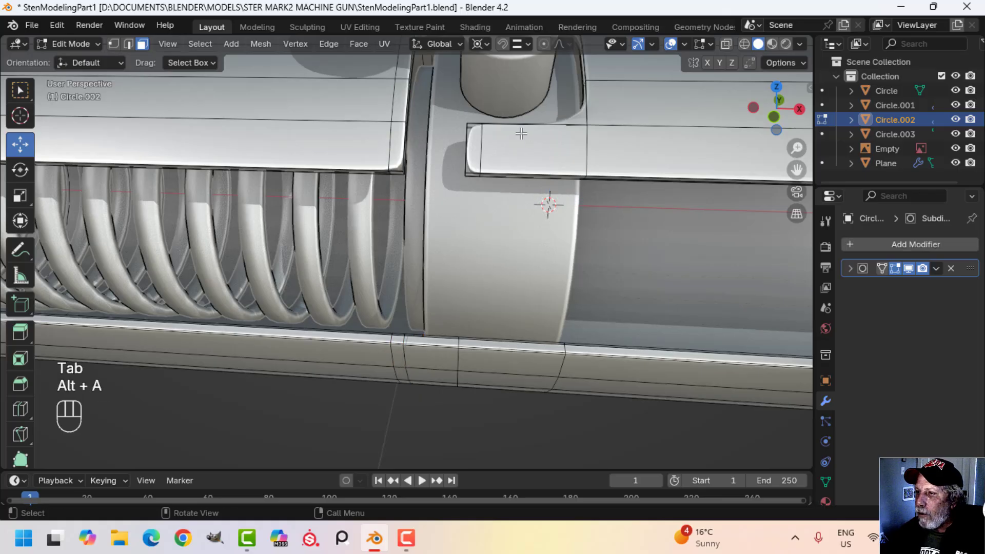
{"action": "scroll", "coordinate": [517, 144], "scroll_direction": "down", "scroll_amount": 2}
{"action": "key", "text": "ctrl+z"}
{"action": "key", "text": "ctrl+z"}
{"action": "key", "text": "ctrl+z"}
{"action": "key", "text": "ctrl+z"}
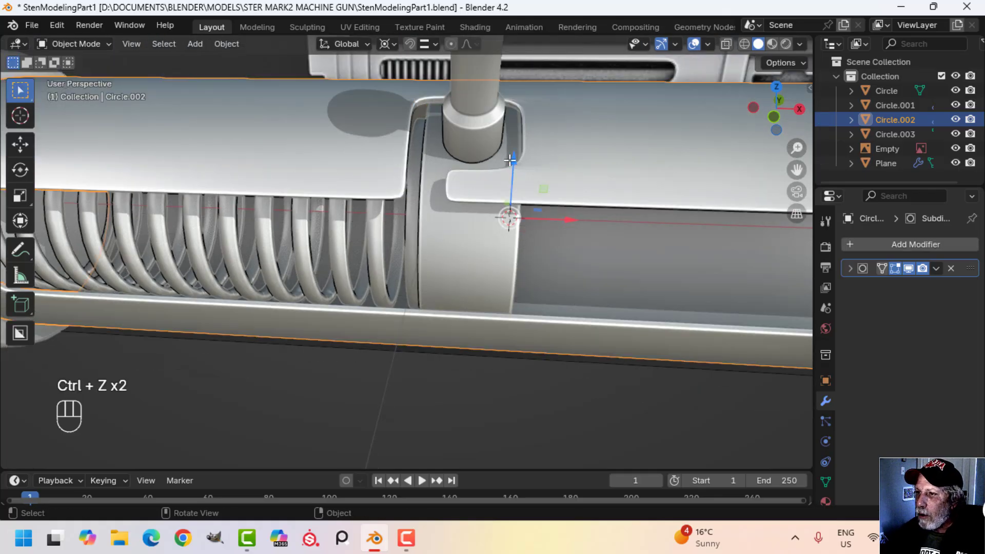
{"action": "key", "text": "ctrl+z"}
{"action": "key", "text": "ctrl+z"}
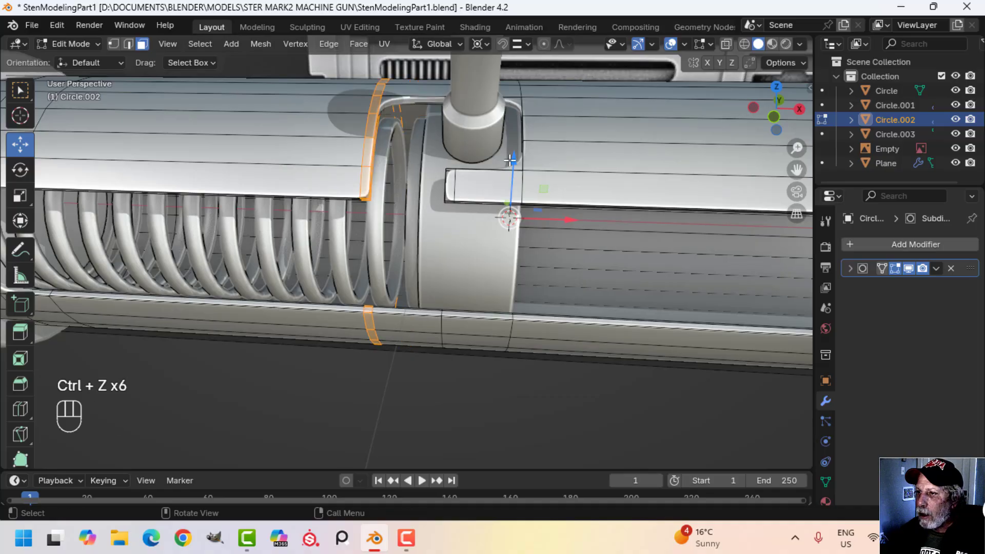
{"action": "key", "text": "alt+a"}
{"action": "key", "text": "Tab"}
{"action": "scroll", "coordinate": [512, 167], "scroll_direction": "down", "scroll_amount": 2}
{"action": "key", "text": "alt+a"}
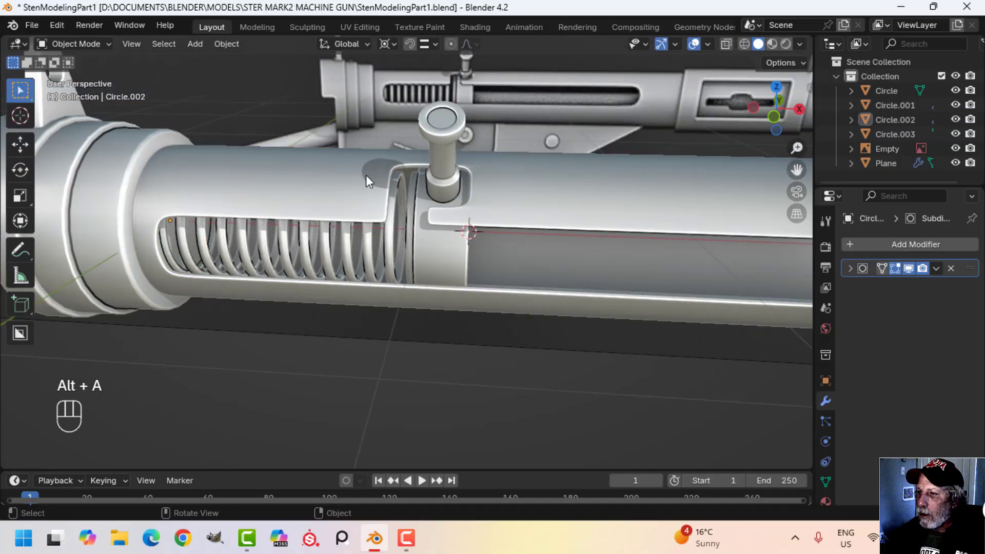
Step: Save the Blender file
{"action": "scroll", "coordinate": [415, 257], "scroll_direction": "down", "scroll_amount": 5}
{"action": "middle_click_drag", "start_coordinate": [499, 251], "coordinate": [476, 238], "text": "shift"}
{"action": "key", "text": "ctrl+s"}
Step: Set the pivot point to Median Point and shift the narrow face loop behind the tube's handle notch slightly along X toward the bolt
{"action": "scroll", "coordinate": [462, 247], "scroll_direction": "up", "scroll_amount": 5}
{"action": "mouse_move", "coordinate": [450, 282]}
{"action": "middle_mouse_down"}
{"action": "mouse_move", "coordinate": [390, 262]}
{"action": "mouse_move", "coordinate": [424, 376]}
{"action": "mouse_move", "coordinate": [398, 288]}
{"action": "mouse_move", "coordinate": [505, 297]}
{"action": "mouse_move", "coordinate": [398, 264]}
{"action": "mouse_move", "coordinate": [498, 269]}
{"action": "mouse_move", "coordinate": [462, 291]}
{"action": "middle_mouse_up"}
{"action": "key", "text": "Tab"}
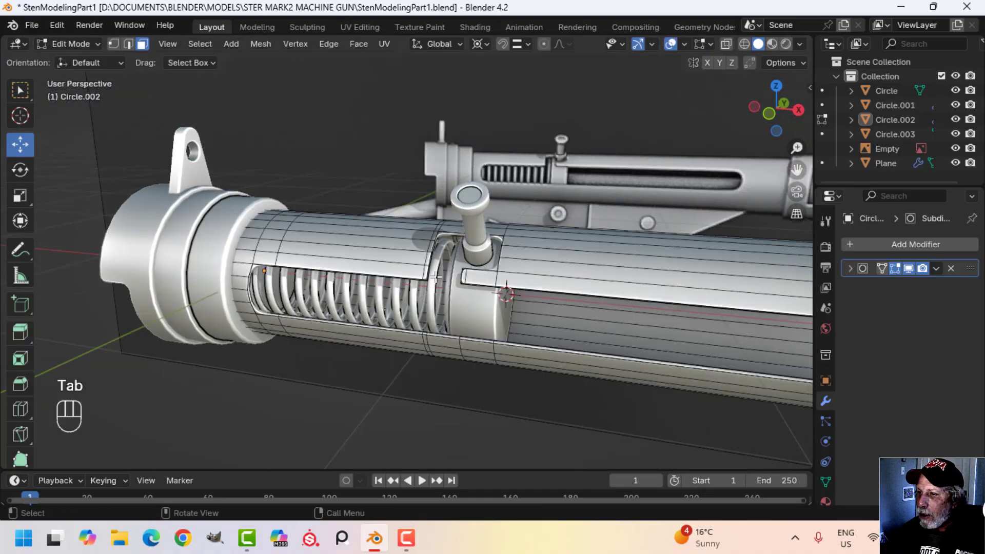
{"action": "key", "text": "KP_1"}
{"action": "key", "text": "z"}
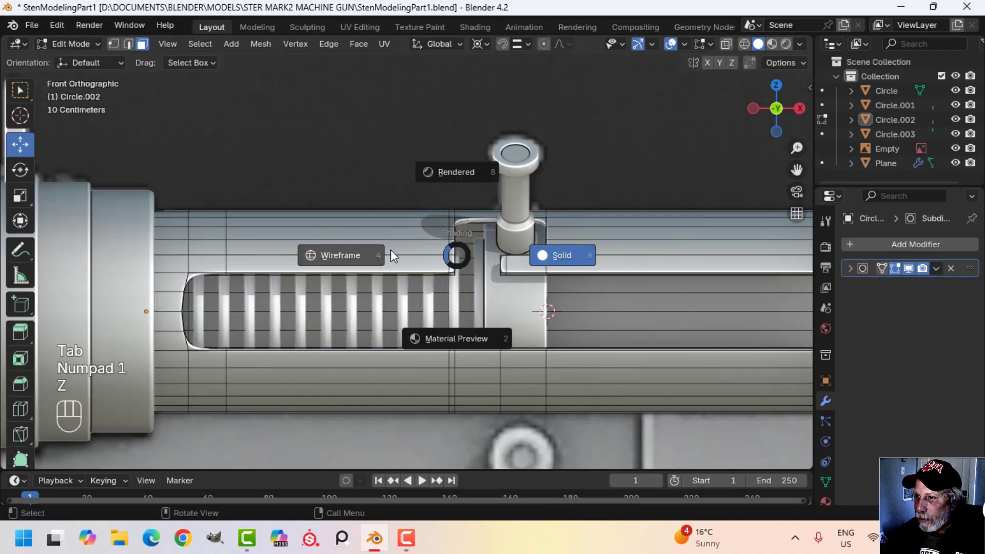
{"action": "left_click", "coordinate": [390, 250]}
{"action": "key", "text": "b"}
{"action": "left_click_drag", "start_coordinate": [409, 161], "coordinate": [475, 420]}
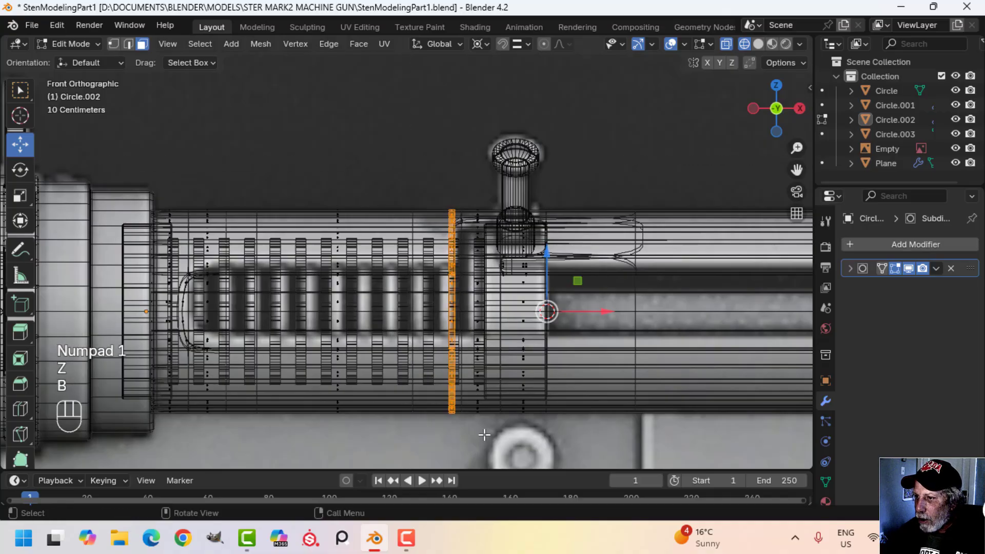
{"action": "key", "text": "z"}
{"action": "left_click", "coordinate": [581, 427]}
{"action": "middle_click_drag", "start_coordinate": [582, 426], "coordinate": [556, 405]}
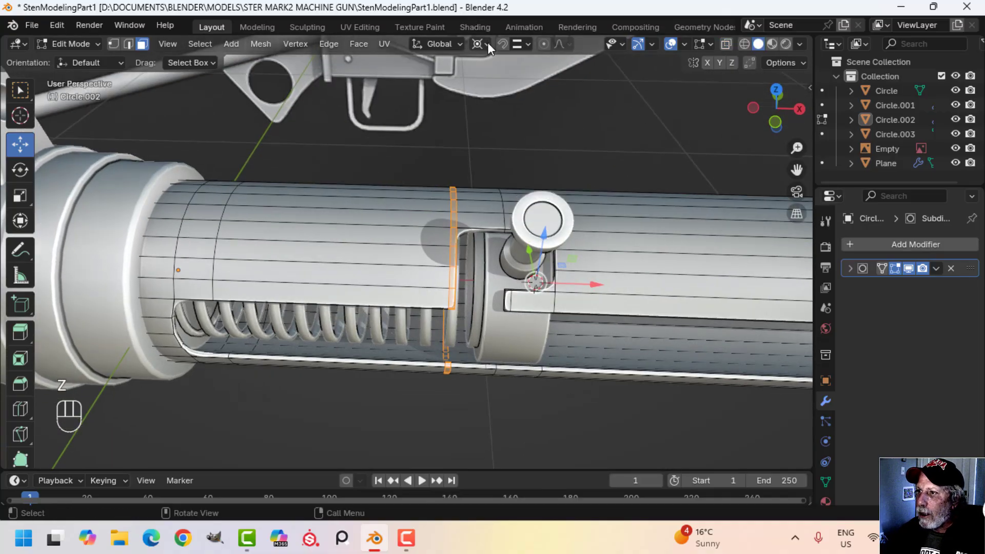
{"action": "left_click", "coordinate": [488, 43]}
{"action": "left_click", "coordinate": [513, 128]}
{"action": "scroll", "coordinate": [535, 262], "scroll_direction": "up", "scroll_amount": 2}
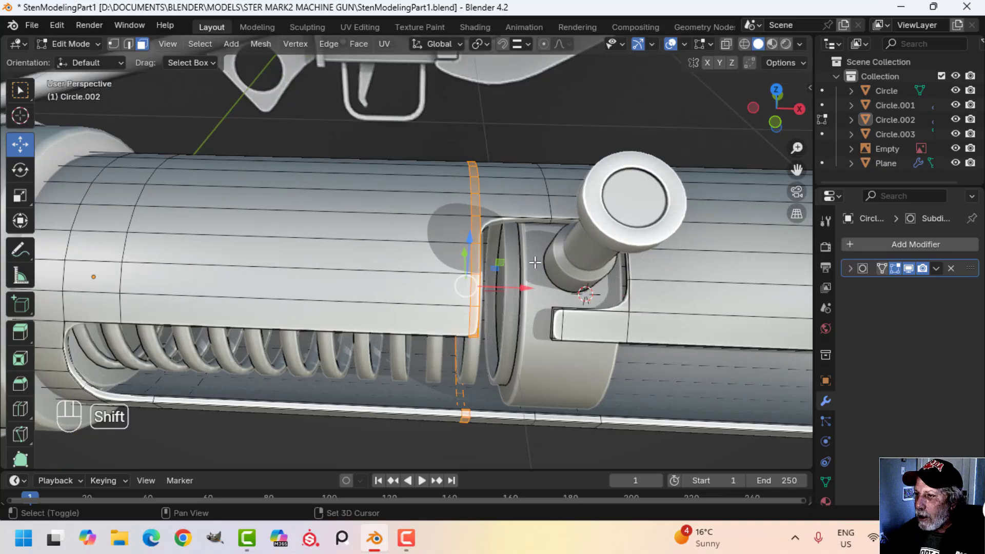
{"action": "middle_click_drag", "start_coordinate": [536, 262], "coordinate": [406, 206], "text": "shift"}
{"action": "left_click_drag", "start_coordinate": [450, 262], "coordinate": [462, 262]}
{"action": "key", "text": "Tab"}
{"action": "scroll", "coordinate": [473, 269], "scroll_direction": "down", "scroll_amount": 3}
{"action": "key", "text": "alt+a"}
Step: Compare the modelled tube with the front section of the gun in the reference image
{"action": "scroll", "coordinate": [482, 223], "scroll_direction": "down", "scroll_amount": 3}
{"action": "mouse_move", "coordinate": [482, 222]}
{"action": "middle_mouse_down", "text": "shift"}
{"action": "mouse_move", "coordinate": [500, 231]}
{"action": "mouse_move", "coordinate": [355, 269]}
{"action": "mouse_move", "coordinate": [438, 273]}
{"action": "mouse_move", "coordinate": [426, 256]}
{"action": "mouse_move", "coordinate": [263, 256]}
{"action": "mouse_move", "coordinate": [370, 262]}
{"action": "mouse_move", "coordinate": [392, 246]}
{"action": "mouse_move", "coordinate": [494, 220]}
{"action": "middle_mouse_up", "text": "shift"}
{"action": "scroll", "coordinate": [487, 246], "scroll_direction": "up", "scroll_amount": 2}
{"action": "scroll", "coordinate": [636, 165], "scroll_direction": "down", "scroll_amount": 5}
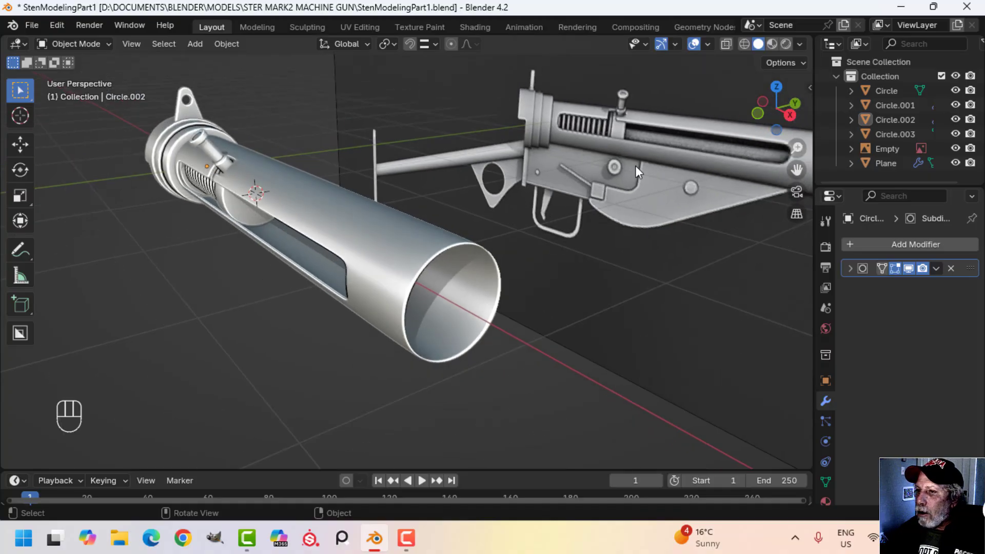
{"action": "middle_click_drag", "start_coordinate": [642, 171], "coordinate": [531, 199], "text": "shift"}
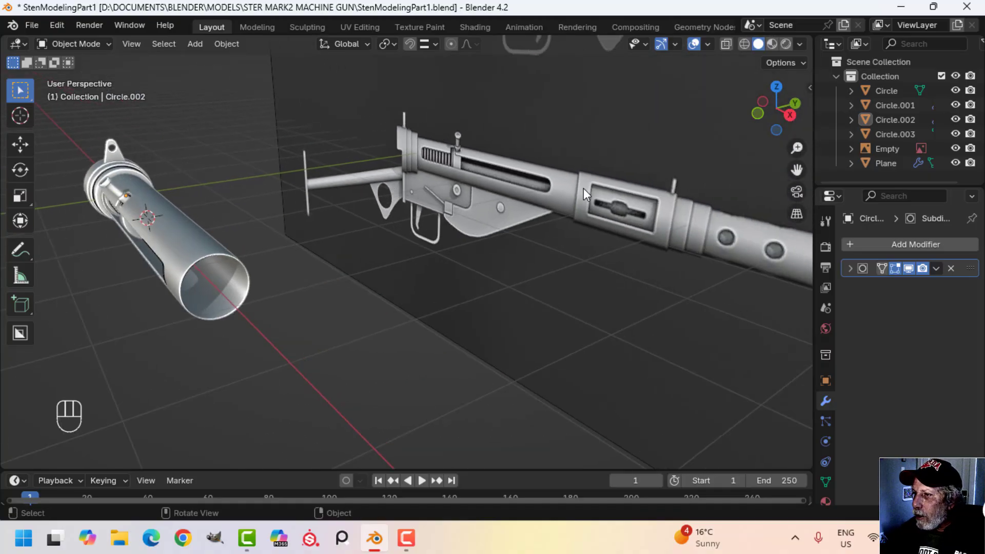
{"action": "scroll", "coordinate": [586, 188], "scroll_direction": "up", "scroll_amount": 2}
{"action": "middle_click_drag", "start_coordinate": [454, 220], "coordinate": [383, 271], "text": "shift"}
Step: Delete the ring of end faces at the tube's open front end
{"action": "middle_click_drag", "start_coordinate": [268, 277], "coordinate": [540, 215]}
{"action": "scroll", "coordinate": [298, 270], "scroll_direction": "up", "scroll_amount": 2}
{"action": "left_click", "coordinate": [392, 234]}
{"action": "key", "text": "Tab"}
{"action": "middle_click_drag", "start_coordinate": [423, 260], "coordinate": [590, 226]}
{"action": "key", "text": "alt+a"}
{"action": "scroll", "coordinate": [461, 261], "scroll_direction": "up", "scroll_amount": 2}
{"action": "middle_click_drag", "start_coordinate": [590, 226], "coordinate": [628, 280]}
{"action": "scroll", "coordinate": [530, 242], "scroll_direction": "up", "scroll_amount": 3}
{"action": "left_click", "coordinate": [506, 235], "text": "alt+shift"}
{"action": "key", "text": "x"}
{"action": "left_click", "coordinate": [521, 231]}
{"action": "key", "text": "Tab"}
Step: Isolate the tube in local view, delete the ring of end faces at its rear end, and show all objects again
{"action": "key", "text": "KP_Divide"}
{"action": "middle_click_drag", "start_coordinate": [420, 284], "coordinate": [500, 146]}
{"action": "scroll", "coordinate": [490, 214], "scroll_direction": "up", "scroll_amount": 4}
{"action": "key", "text": "Tab"}
{"action": "key", "text": "alt+a"}
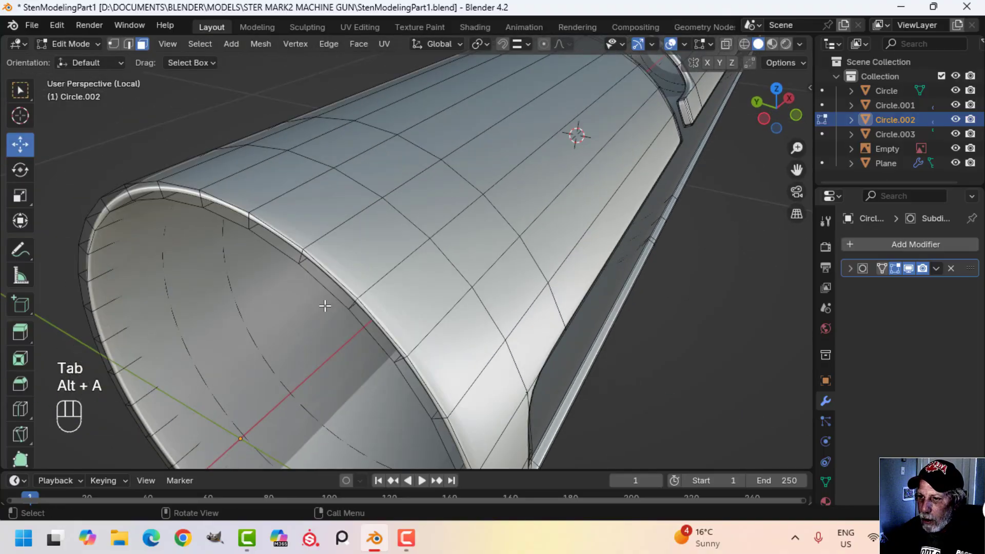
{"action": "left_click", "coordinate": [300, 260], "text": "alt+shift"}
{"action": "key", "text": "x"}
{"action": "left_click", "coordinate": [299, 259]}
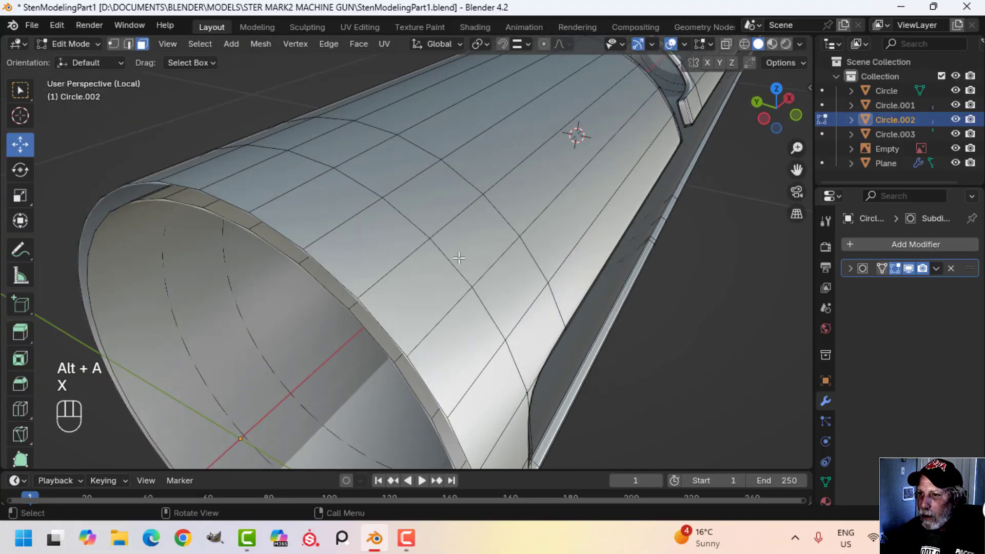
{"action": "key", "text": "Tab"}
{"action": "scroll", "coordinate": [582, 226], "scroll_direction": "down", "scroll_amount": 7}
{"action": "middle_click_drag", "start_coordinate": [583, 225], "coordinate": [544, 271]}
{"action": "key", "text": "alt+a"}
{"action": "key", "text": "slash"}
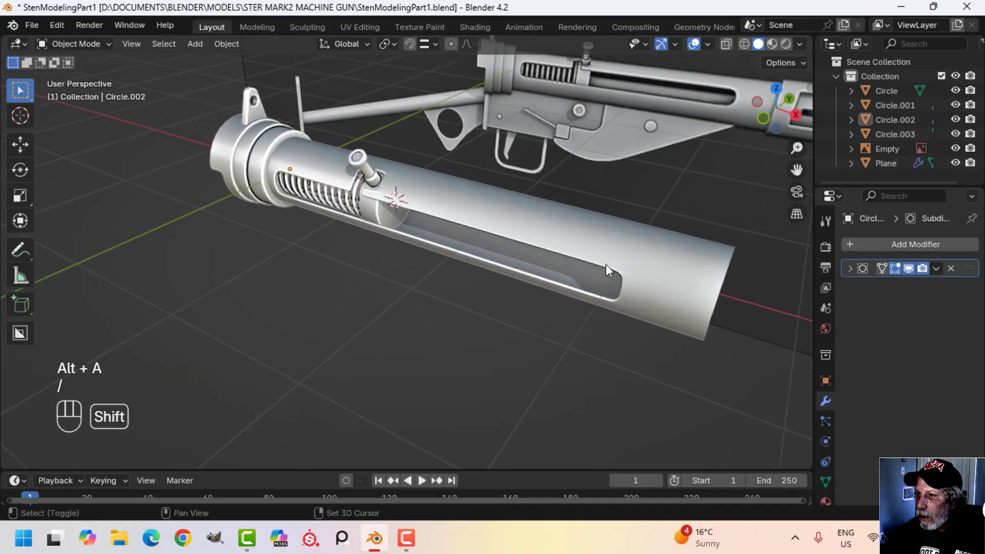
Step: Duplicate the front edge loop of the rear collar and move the copy about 3.58 m along X to the tube's open front end
{"action": "middle_click_drag", "start_coordinate": [606, 264], "coordinate": [519, 289], "text": "shift"}
{"action": "scroll", "coordinate": [634, 235], "scroll_direction": "down", "scroll_amount": 1}
{"action": "middle_click_drag", "start_coordinate": [423, 271], "coordinate": [474, 260]}
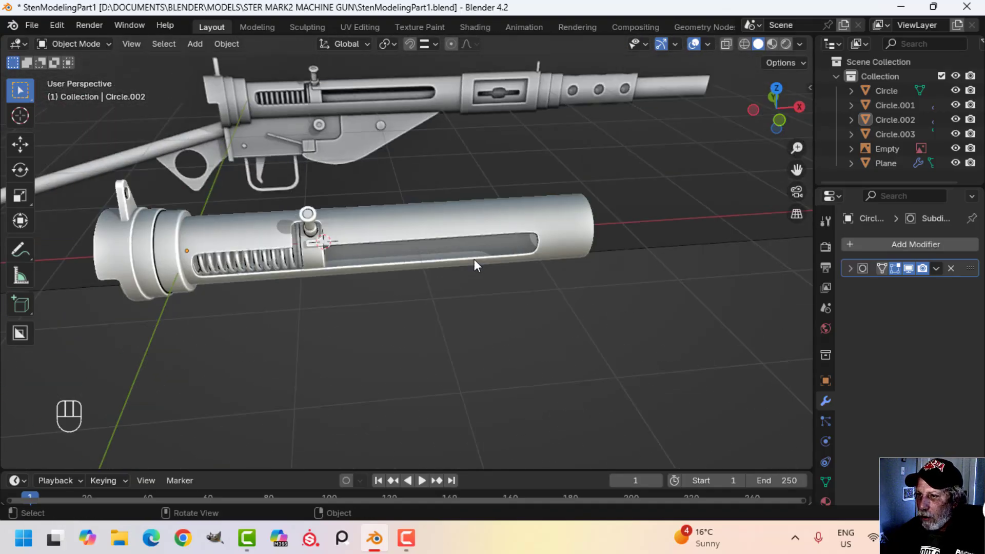
{"action": "scroll", "coordinate": [474, 260], "scroll_direction": "up", "scroll_amount": 2}
{"action": "middle_click_drag", "start_coordinate": [371, 256], "coordinate": [536, 250], "text": "shift"}
{"action": "left_click", "coordinate": [252, 214]}
{"action": "key", "text": "Tab"}
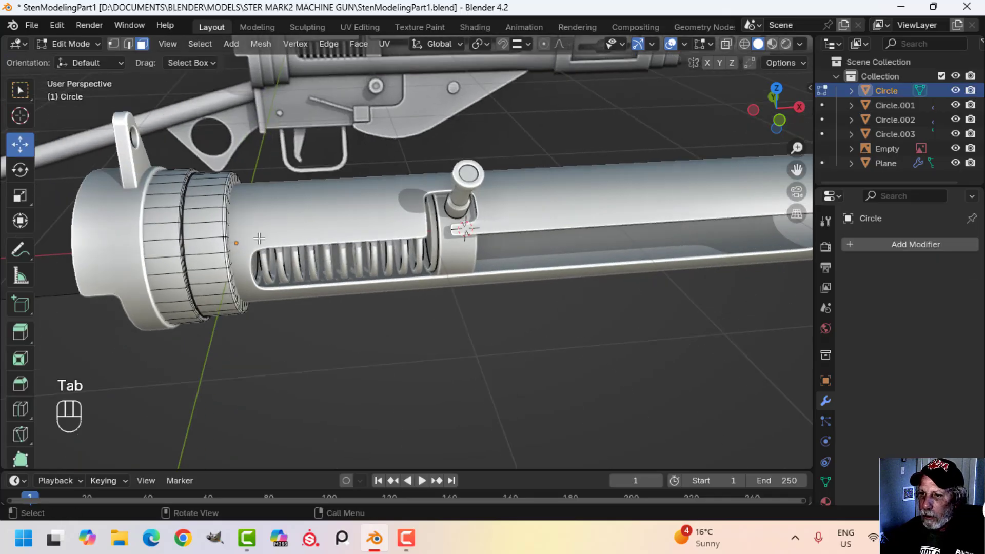
{"action": "key", "text": "alt+a"}
{"action": "middle_click_drag", "start_coordinate": [308, 242], "coordinate": [380, 237]}
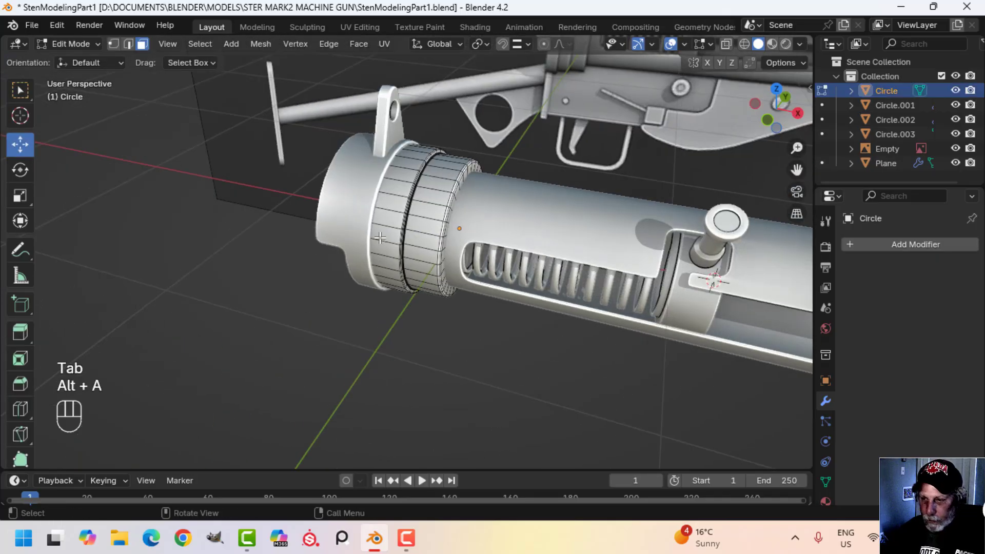
{"action": "left_click", "coordinate": [452, 185], "text": "alt+shift"}
{"action": "scroll", "coordinate": [451, 185], "scroll_direction": "down", "scroll_amount": 4}
{"action": "middle_click_drag", "start_coordinate": [667, 303], "coordinate": [434, 226], "text": "shift"}
{"action": "scroll", "coordinate": [459, 228], "scroll_direction": "down", "scroll_amount": 1}
{"action": "key", "text": "shift+d"}
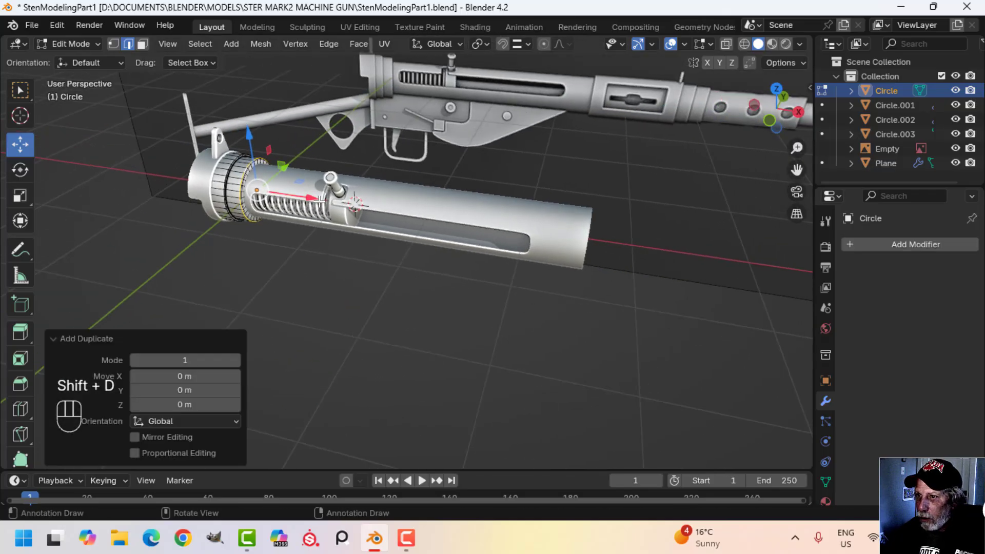
{"action": "key", "text": "x"}
{"action": "left_click", "coordinate": [656, 235]}
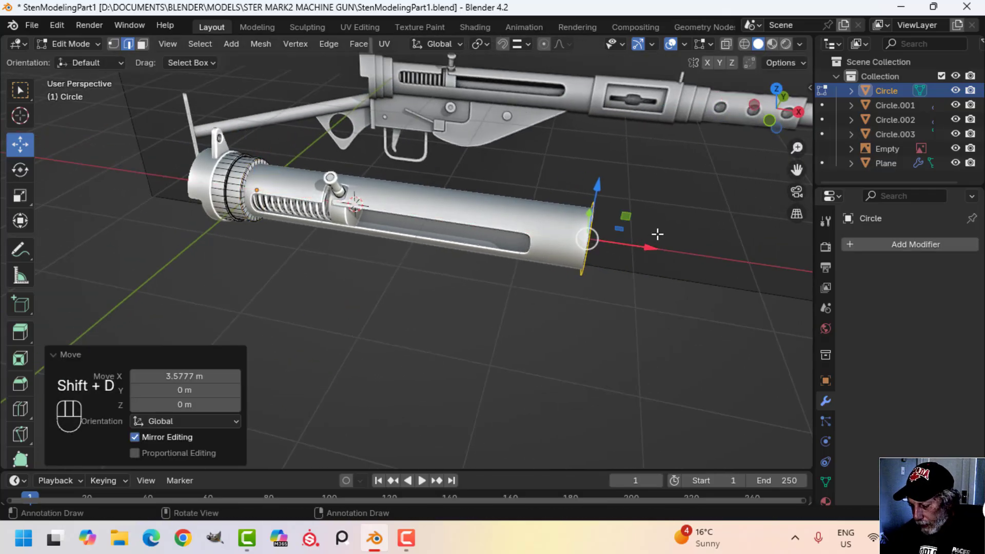
Step: Separate the duplicated edge loop into its own object and open that object for editing in front view
{"action": "key", "text": "p"}
{"action": "left_click", "coordinate": [611, 233]}
{"action": "key", "text": "Tab"}
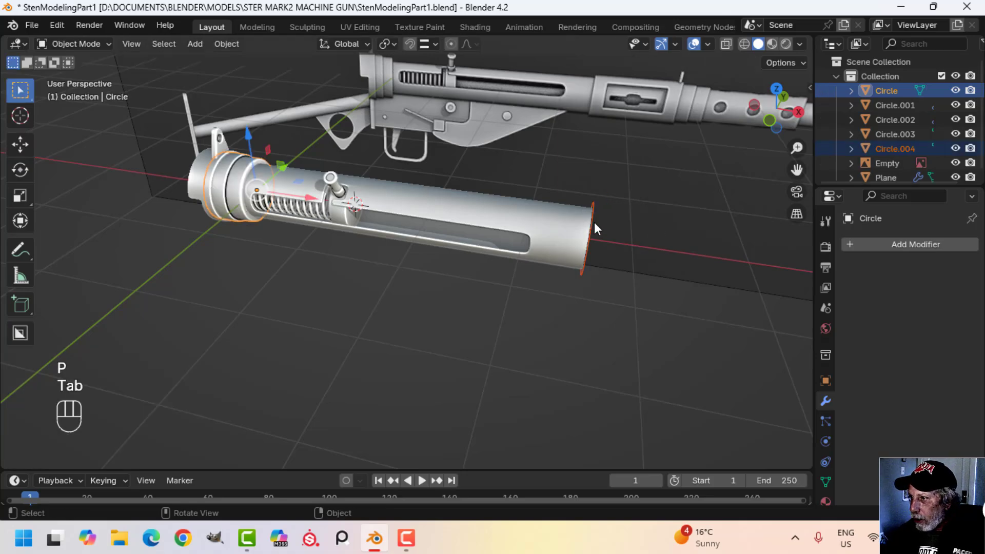
{"action": "left_click", "coordinate": [593, 224]}
{"action": "key", "text": "KP_1"}
{"action": "key", "text": "Tab"}
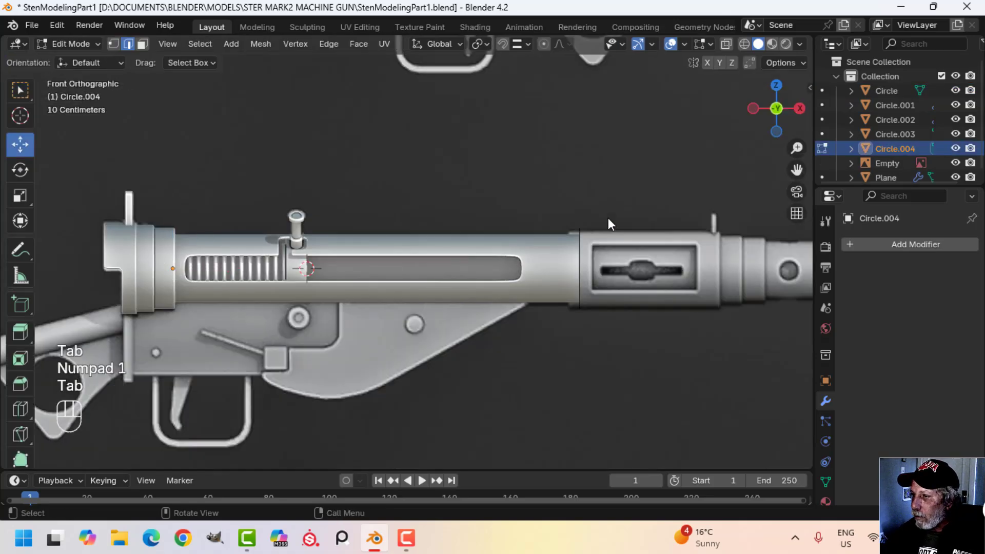
Step: Align the ring with the rear edge of the magazine housing in the reference, scaling it to 0.934 and shifting it slightly along X
{"action": "scroll", "coordinate": [595, 270], "scroll_direction": "up", "scroll_amount": 4}
{"action": "key", "text": "a"}
{"action": "left_click_drag", "start_coordinate": [597, 262], "coordinate": [576, 260]}
{"action": "key", "text": "s"}
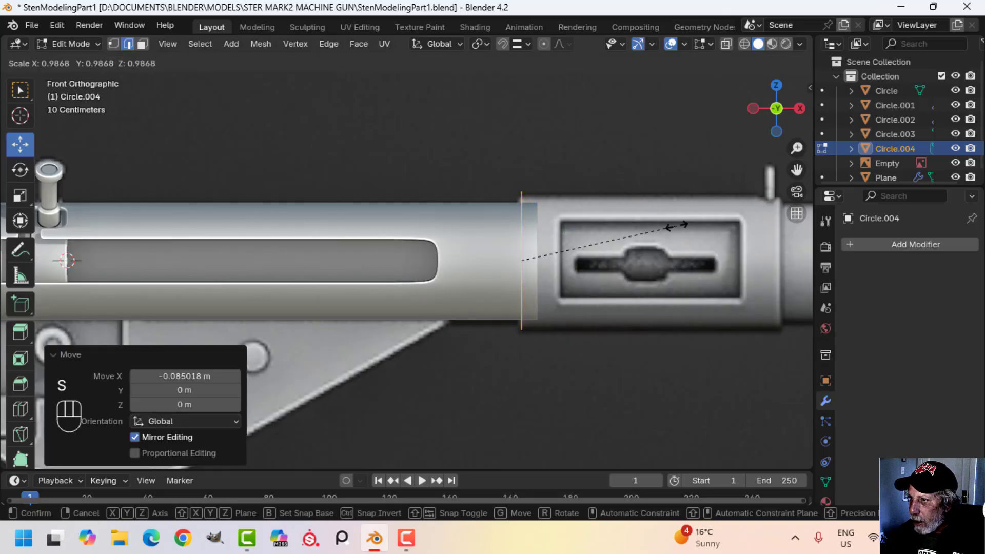
{"action": "left_click", "coordinate": [669, 229]}
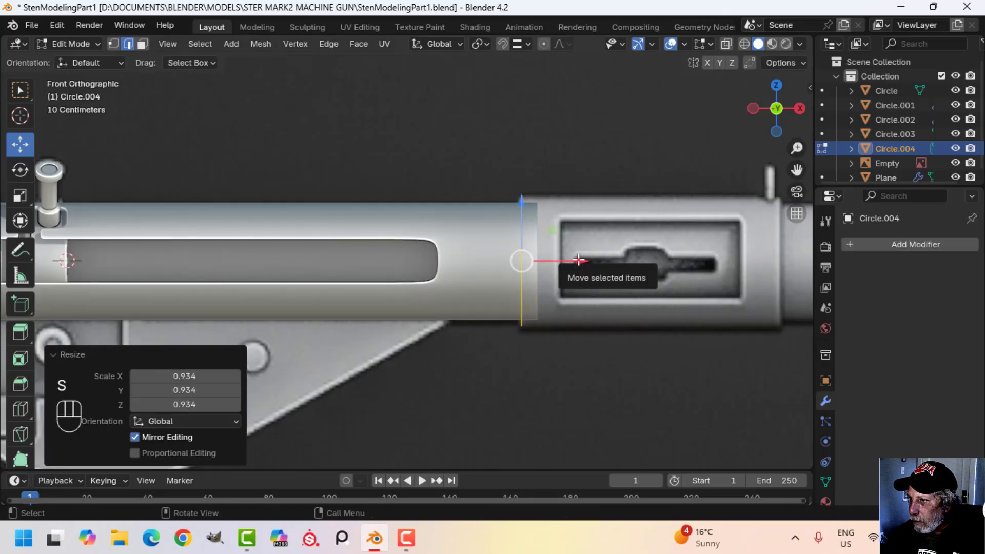
{"action": "left_click_drag", "start_coordinate": [573, 260], "coordinate": [571, 261]}
Step: Extrude the ring about 1.33 m along X to the front edge of the magazine housing in the reference image
{"action": "key", "text": "1"}
{"action": "middle_click_drag", "start_coordinate": [625, 258], "coordinate": [487, 267], "text": "shift"}
{"action": "key", "text": "z"}
{"action": "left_click", "coordinate": [483, 281]}
{"action": "key", "text": "e"}
{"action": "left_click", "coordinate": [487, 267]}
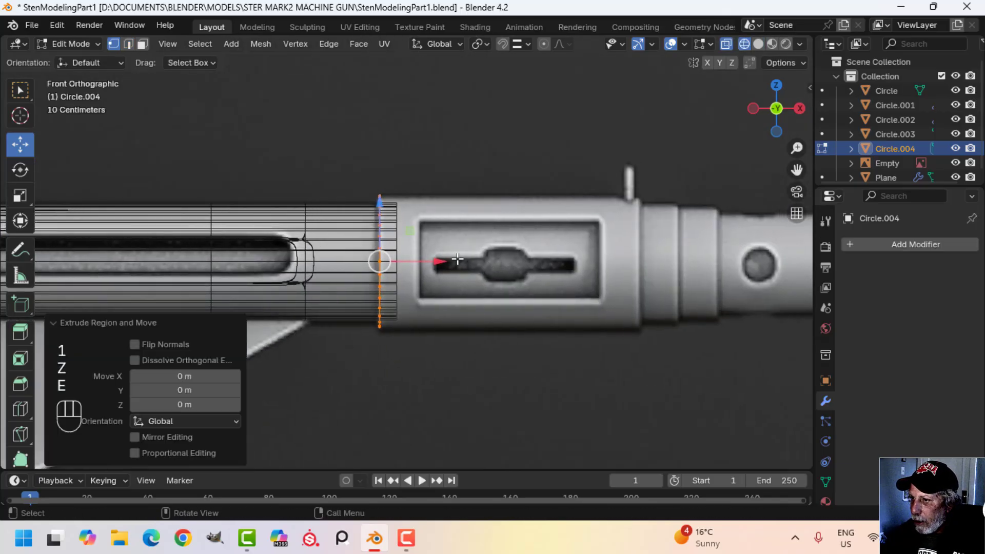
{"action": "left_click_drag", "start_coordinate": [440, 262], "coordinate": [684, 255]}
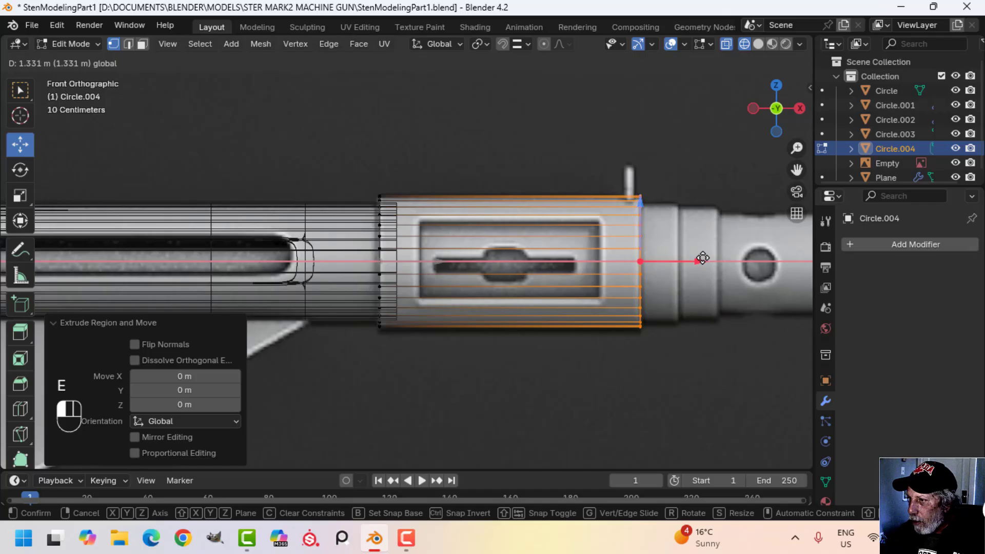
{"action": "left_click", "coordinate": [703, 257]}
{"action": "key", "text": "z"}
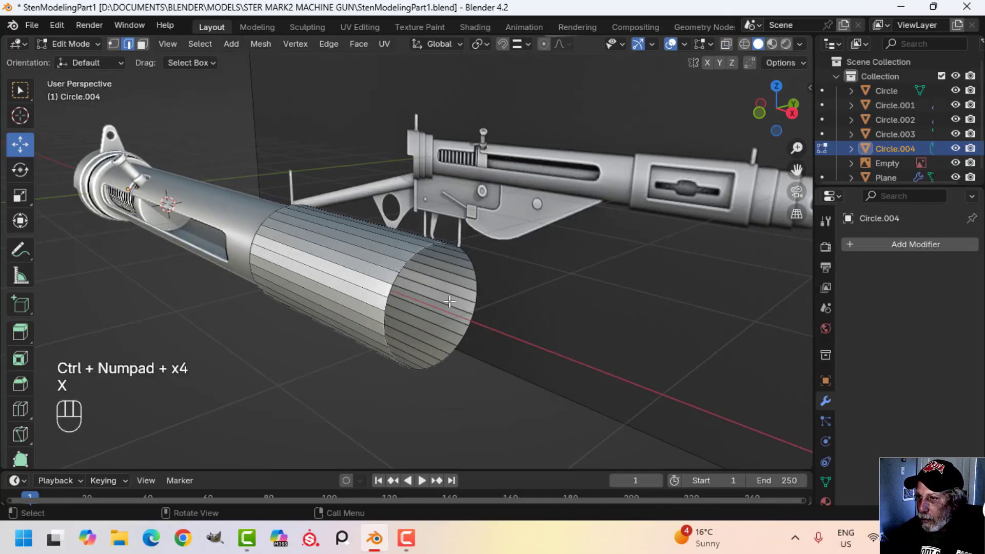
Step: Add two loop cuts around the housing sleeve, slid to the rear and front ends of the rectangular opening in the reference
{"action": "middle_click_drag", "start_coordinate": [508, 297], "coordinate": [533, 308]}
{"action": "scroll", "coordinate": [533, 309], "scroll_direction": "up", "scroll_amount": 2}
{"action": "middle_click_drag", "start_coordinate": [474, 295], "coordinate": [529, 293], "text": "shift"}
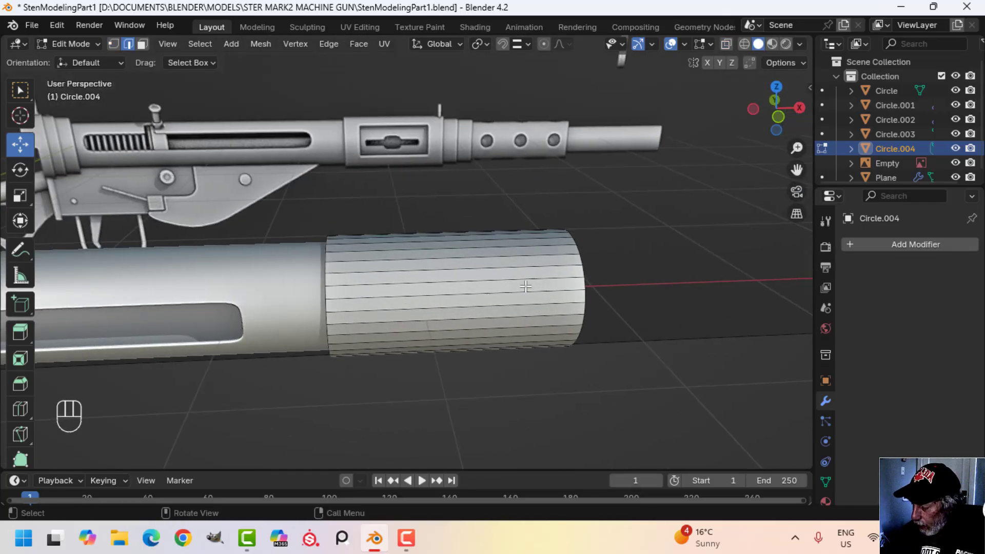
{"action": "key", "text": "KP_1"}
{"action": "key", "text": "z"}
{"action": "left_click", "coordinate": [425, 286]}
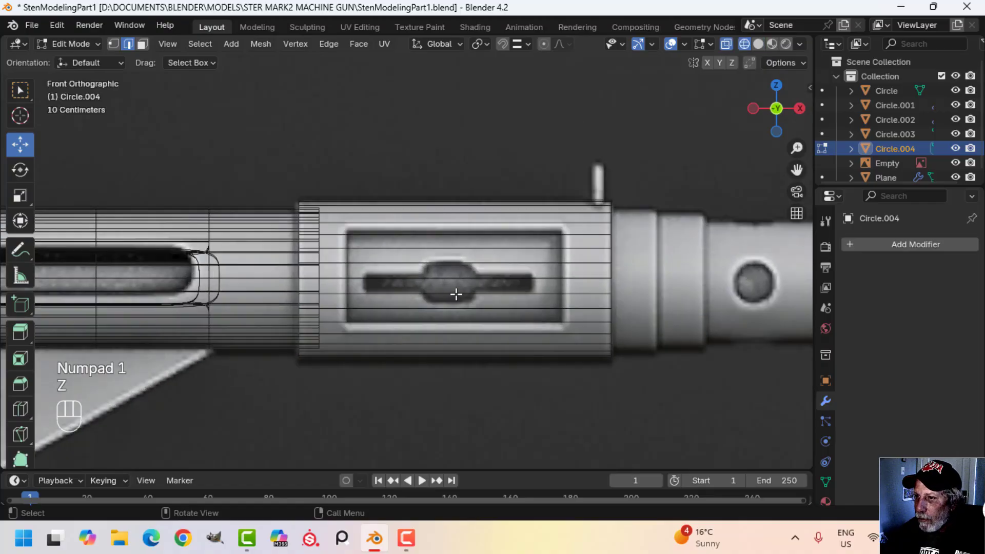
{"action": "key", "text": "ctrl+r"}
{"action": "left_click", "coordinate": [374, 214]}
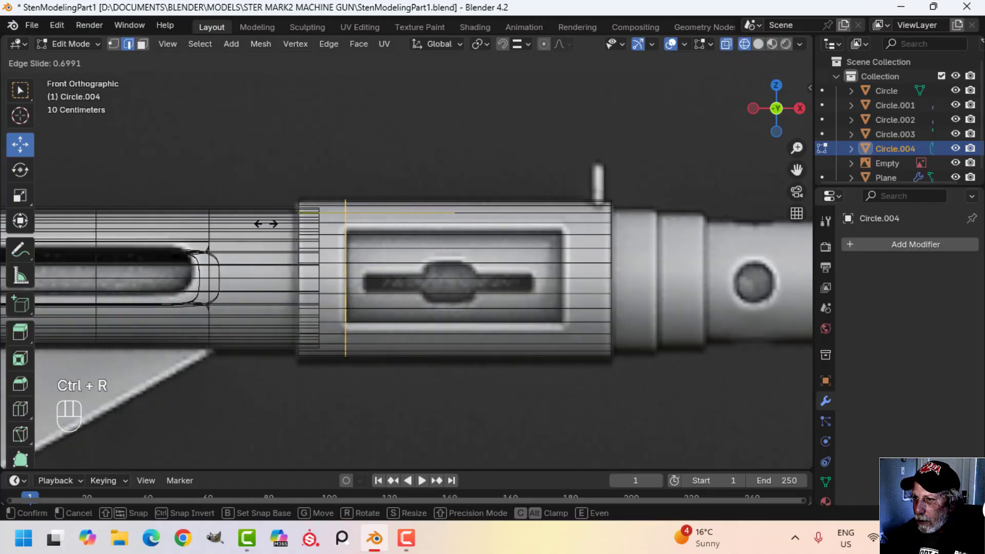
{"action": "left_click", "coordinate": [265, 224]}
{"action": "key", "text": "ctrl+r"}
{"action": "left_click", "coordinate": [479, 222]}
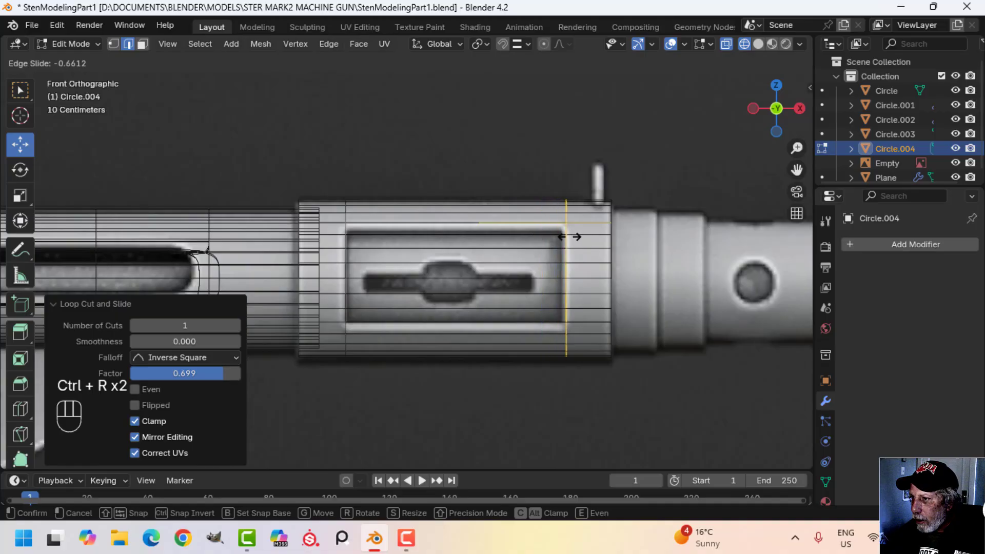
{"action": "left_click", "coordinate": [565, 241]}
{"action": "key", "text": "alt+a"}
Step: Select the eight sleeve faces between the two loop cuts that cover the reference's rectangular opening
{"action": "key", "text": "z"}
{"action": "left_click", "coordinate": [622, 278]}
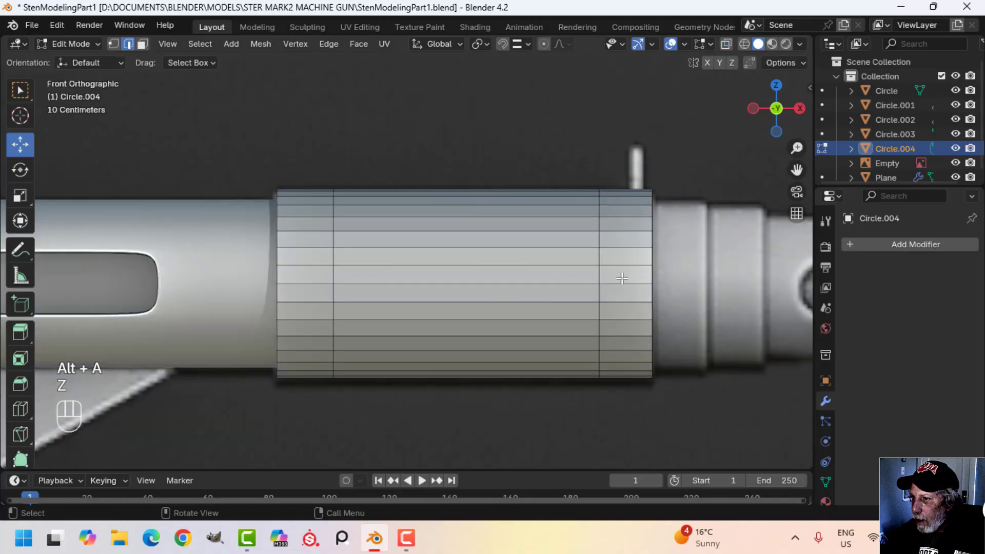
{"action": "key", "text": "c"}
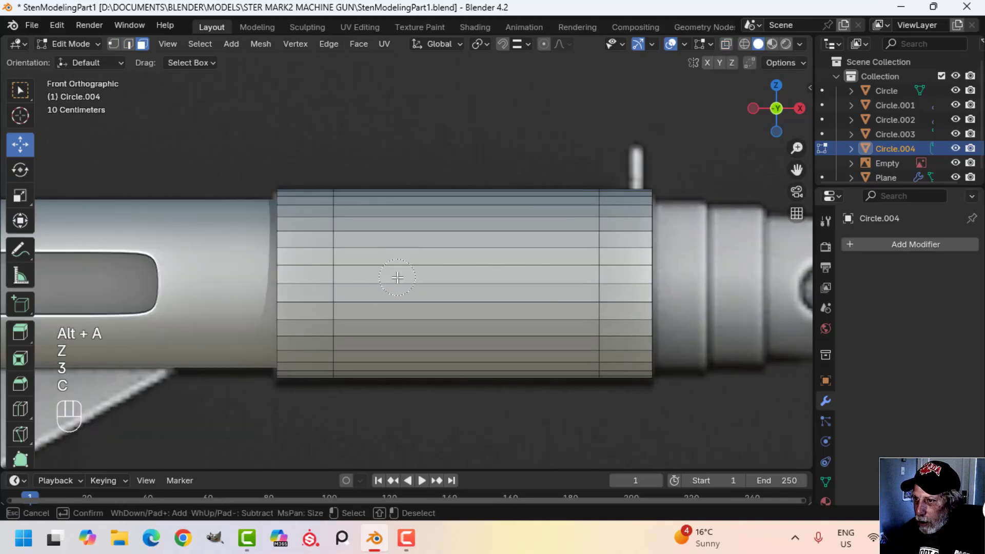
{"action": "mouse_move", "coordinate": [396, 276]}
{"action": "left_mouse_down"}
{"action": "mouse_move", "coordinate": [394, 264]}
{"action": "mouse_move", "coordinate": [406, 306]}
{"action": "left_mouse_up"}
{"action": "key", "text": "Escape"}
{"action": "key", "text": "z"}
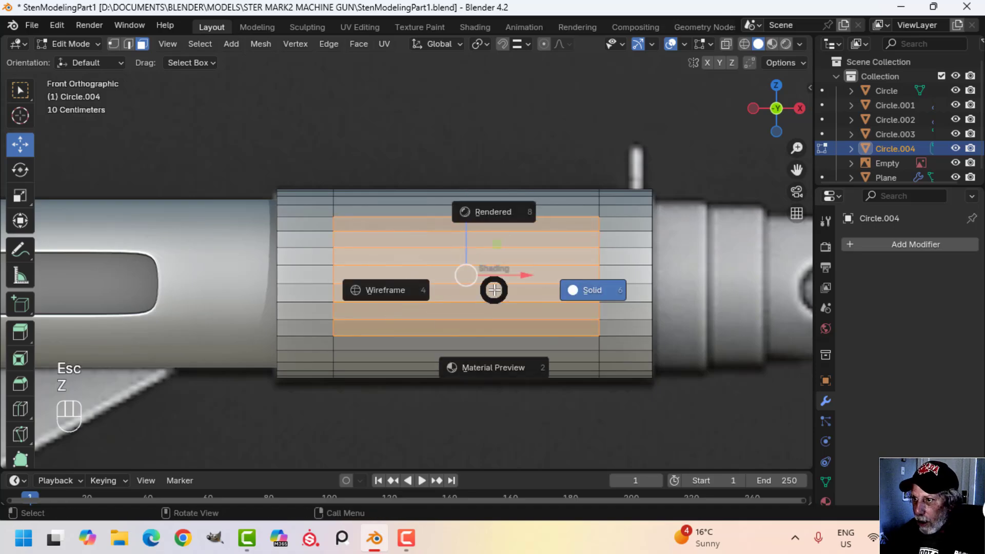
{"action": "left_click", "coordinate": [412, 293]}
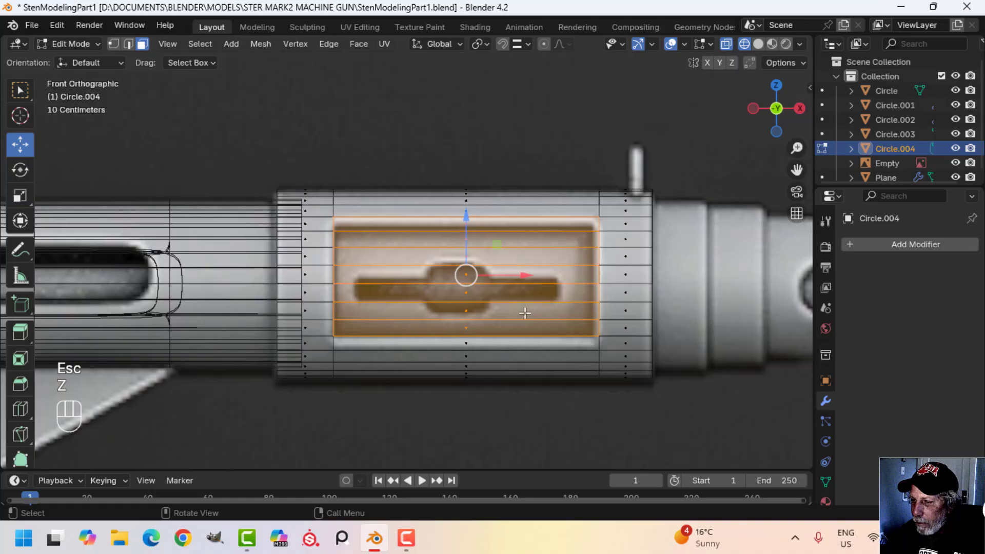
{"action": "left_click", "coordinate": [465, 343], "text": "shift"}
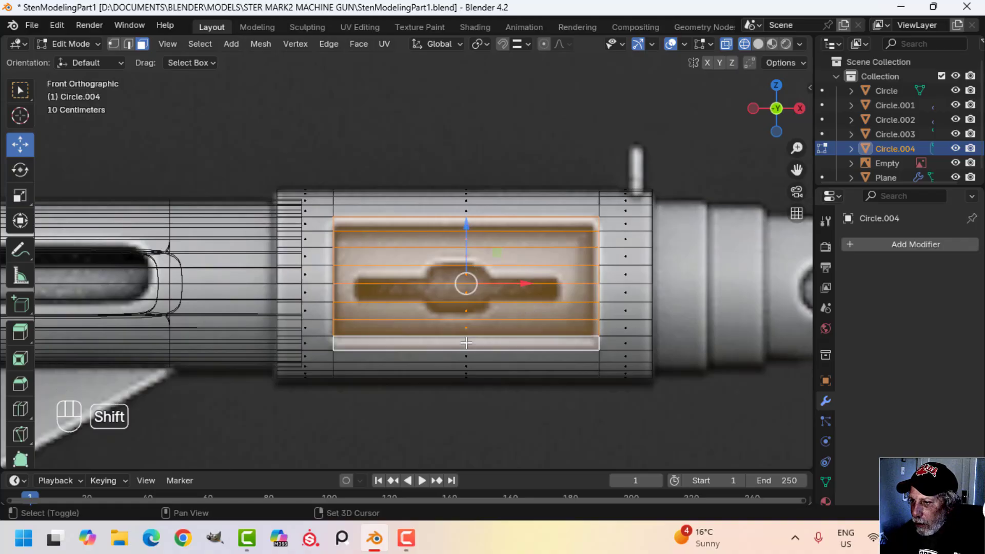
{"action": "key", "text": "z"}
{"action": "left_click", "coordinate": [604, 334]}
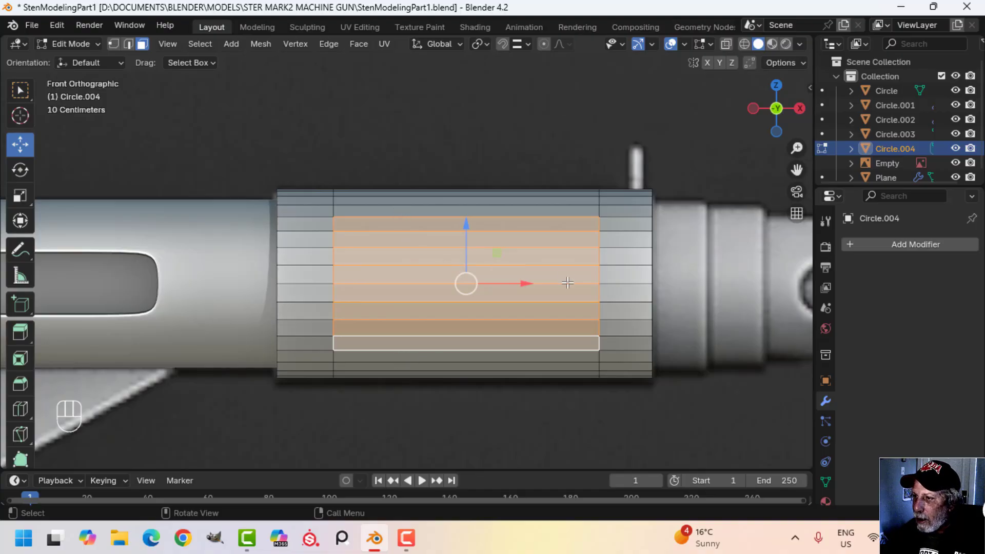
Step: Try deleting the selected faces to cut the rectangular opening directly
{"action": "key", "text": "x"}
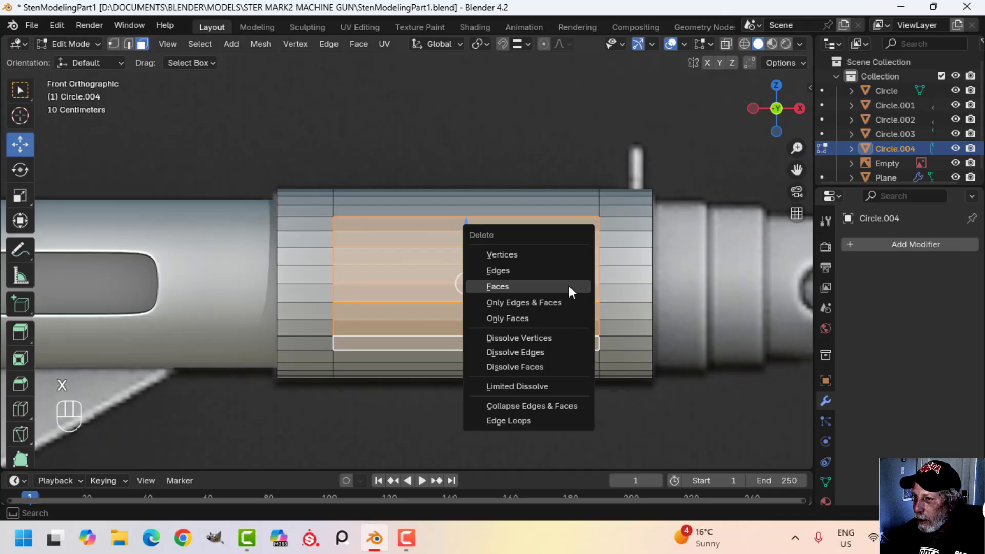
{"action": "left_click", "coordinate": [569, 287]}
{"action": "middle_click_drag", "start_coordinate": [462, 292], "coordinate": [534, 279]}
{"action": "key", "text": "a"}
{"action": "key", "text": "ctrl+z"}
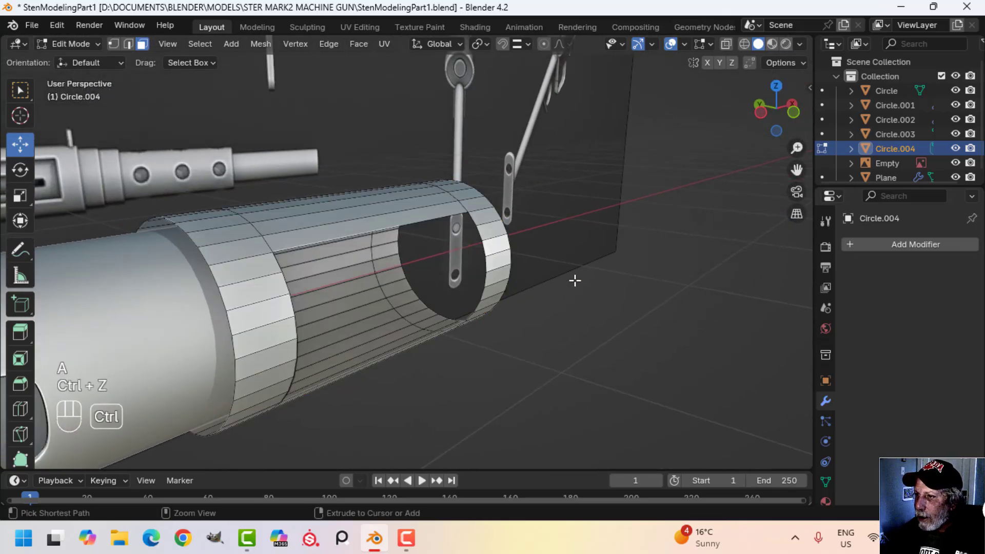
{"action": "key", "text": "ctrl+z"}
Step: Inset the selected sleeve faces slightly and delete the inner faces to open the rectangular window
{"action": "middle_click_drag", "start_coordinate": [600, 282], "coordinate": [548, 300]}
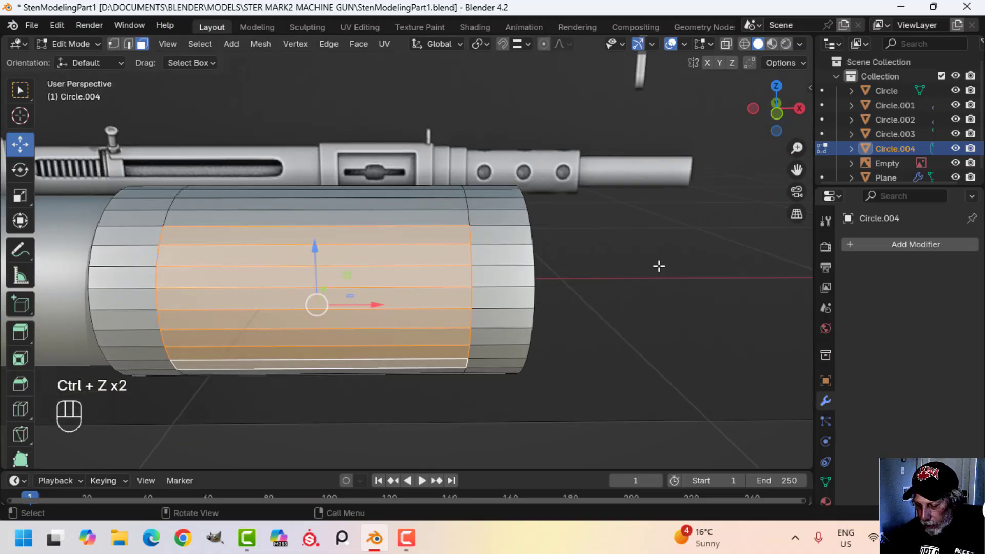
{"action": "key", "text": "i"}
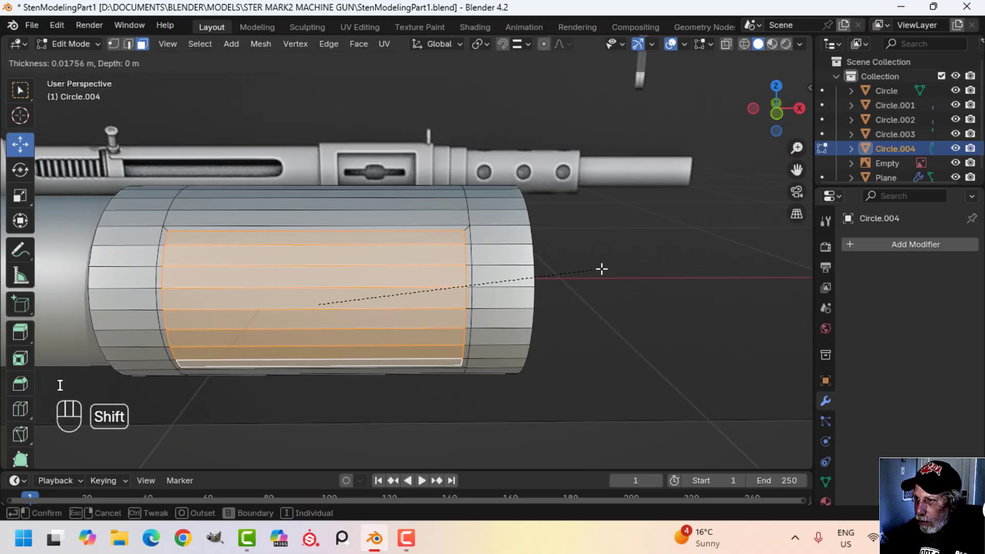
{"action": "left_click", "coordinate": [594, 270]}
{"action": "key", "text": "x"}
{"action": "left_click", "coordinate": [592, 268]}
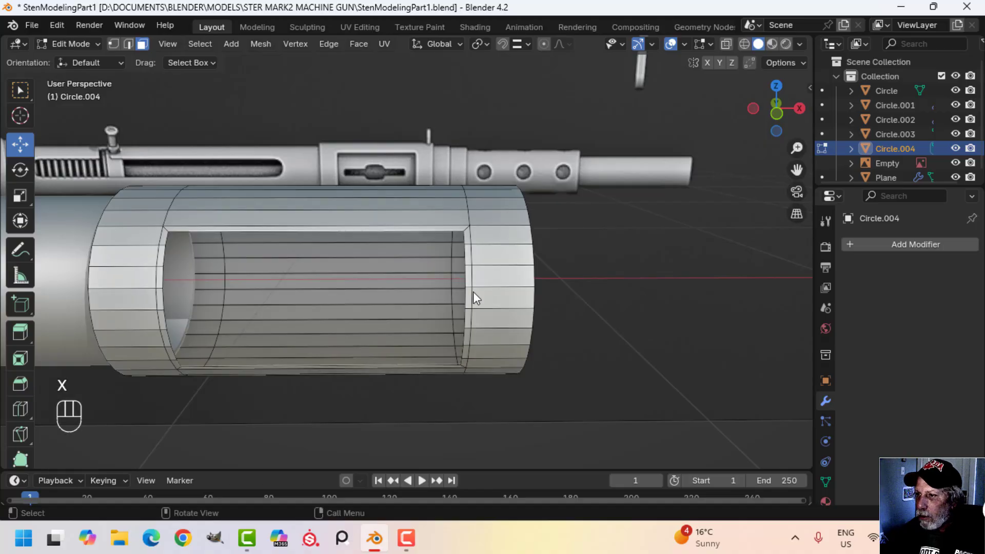
Step: Extrude all of the sleeve's faces in place and shrink them inward along their normals to give the wall thickness
{"action": "key", "text": "Tab"}
{"action": "middle_click_drag", "start_coordinate": [472, 295], "coordinate": [545, 284]}
{"action": "key", "text": "alt+a"}
{"action": "left_click", "coordinate": [492, 260]}
{"action": "key", "text": "Tab"}
{"action": "key", "text": "a"}
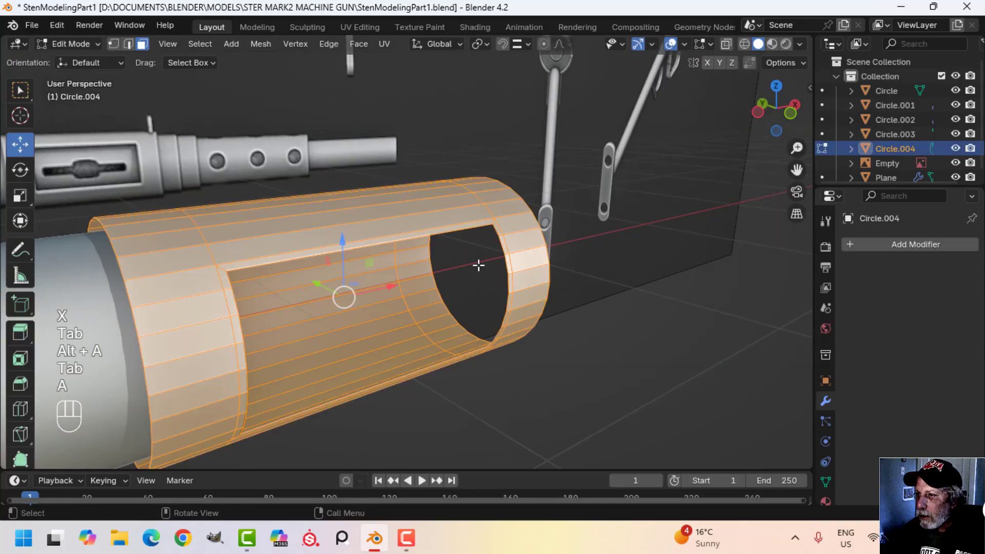
{"action": "middle_click_drag", "start_coordinate": [477, 263], "coordinate": [512, 262], "text": "shift"}
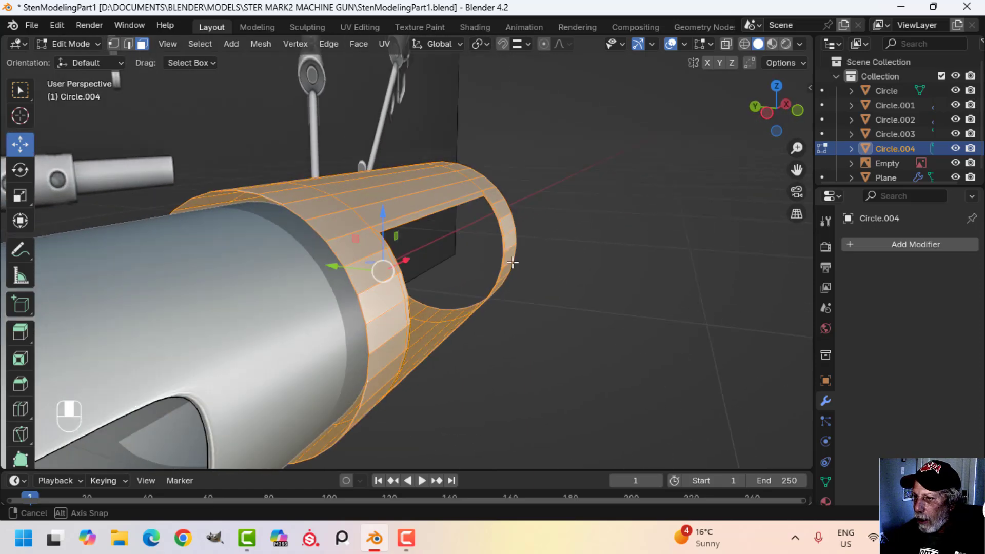
{"action": "key", "text": "e"}
{"action": "right_click", "coordinate": [631, 259]}
{"action": "key", "text": "alt+s"}
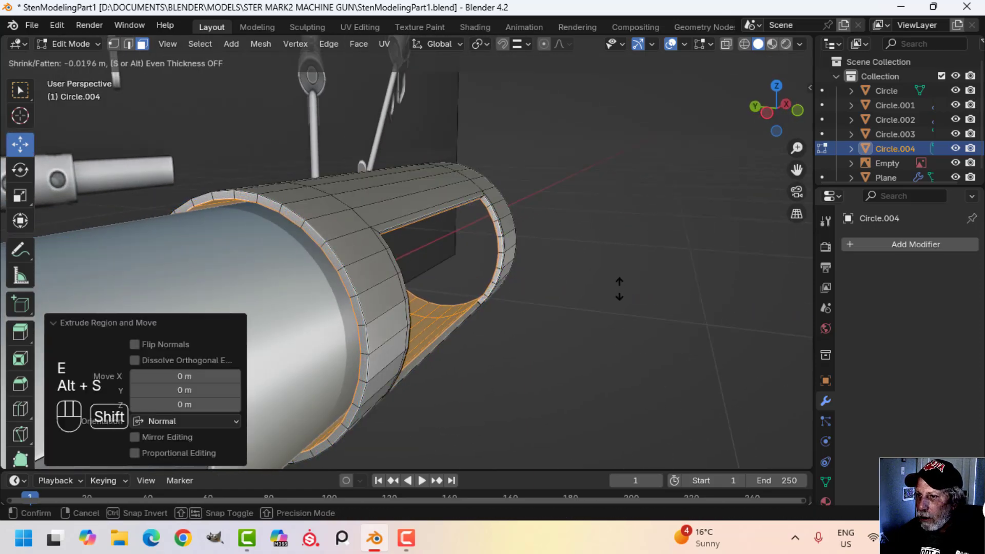
{"action": "left_click", "coordinate": [604, 324]}
Step: Correct the normals of all the thickened sleeve's faces
{"action": "middle_click_drag", "start_coordinate": [604, 324], "coordinate": [535, 226]}
{"action": "key", "text": "Tab"}
{"action": "key", "text": "Tab"}
{"action": "key", "text": "a"}
{"action": "key", "text": "alt+n"}
{"action": "left_click", "coordinate": [552, 264]}
Step: Apply Shade Smooth to the housing sleeve object
{"action": "key", "text": "Tab"}
{"action": "key", "text": "alt+a"}
{"action": "left_click", "coordinate": [535, 226]}
{"action": "right_click", "coordinate": [535, 226]}
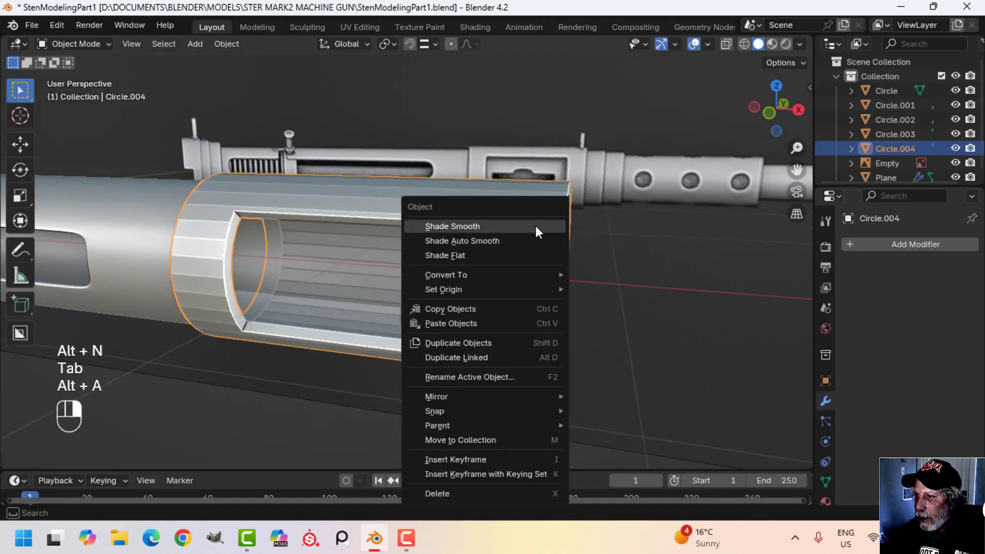
{"action": "left_click", "coordinate": [536, 226]}
{"action": "key", "text": "alt+a"}
Step: Bevel the outer edge loop of the sleeve's rear rim by about 0.008 m
{"action": "middle_click_drag", "start_coordinate": [269, 189], "coordinate": [408, 236]}
{"action": "key", "text": "Tab"}
{"action": "key", "text": "alt+a"}
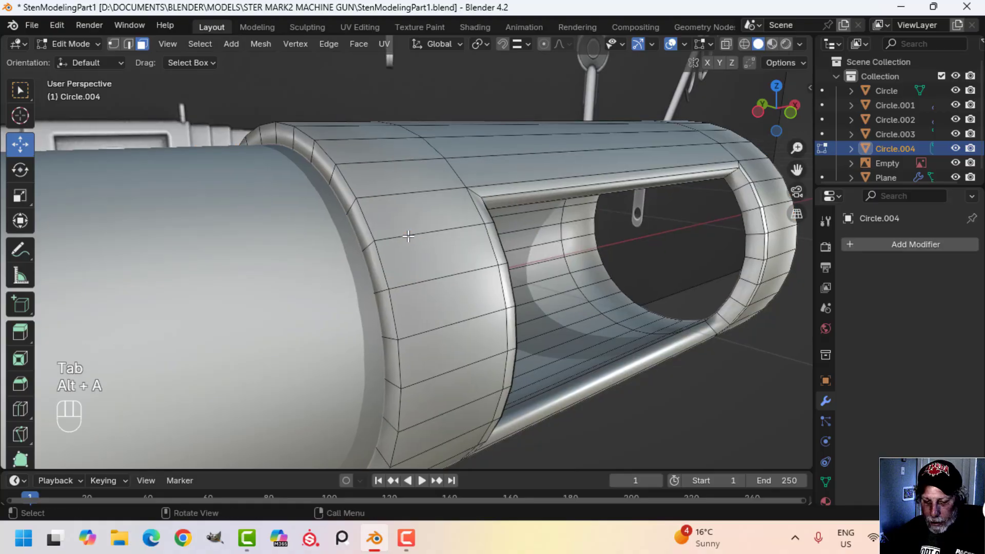
{"action": "key", "text": "ctrl+b"}
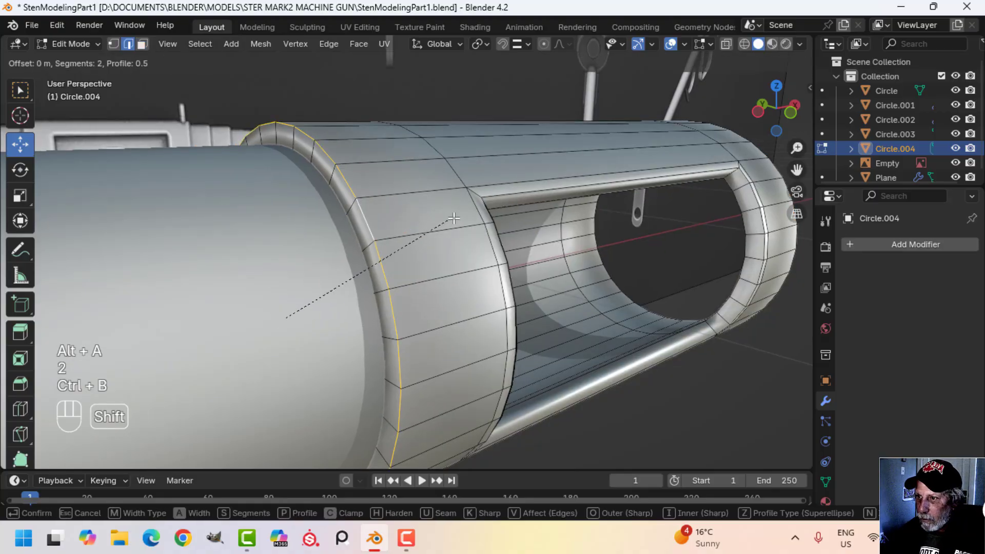
{"action": "scroll", "coordinate": [495, 204], "scroll_direction": "down", "scroll_amount": 1}
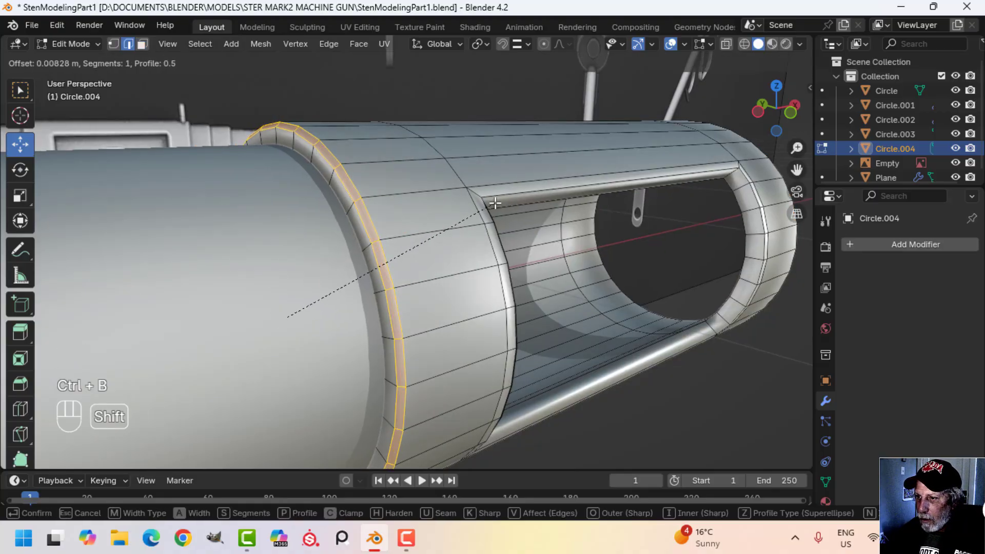
{"action": "scroll", "coordinate": [494, 203], "scroll_direction": "up", "scroll_amount": 1}
{"action": "left_click", "coordinate": [492, 203]}
{"action": "middle_click_drag", "start_coordinate": [493, 203], "coordinate": [595, 225]}
{"action": "key", "text": "alt+a"}
{"action": "scroll", "coordinate": [445, 252], "scroll_direction": "down", "scroll_amount": 5}
{"action": "scroll", "coordinate": [595, 226], "scroll_direction": "up", "scroll_amount": 3}
{"action": "middle_click_drag", "start_coordinate": [636, 175], "coordinate": [567, 202], "text": "shift"}
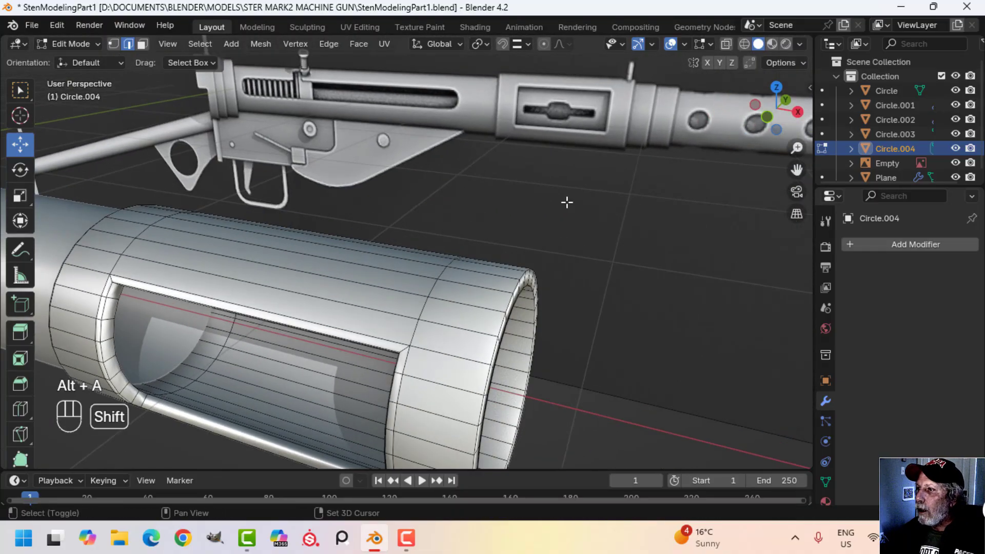
Step: Bevel the outer edge loop of the sleeve's front rim by about 0.008 m with two segments
{"action": "middle_click_drag", "start_coordinate": [509, 341], "coordinate": [444, 198]}
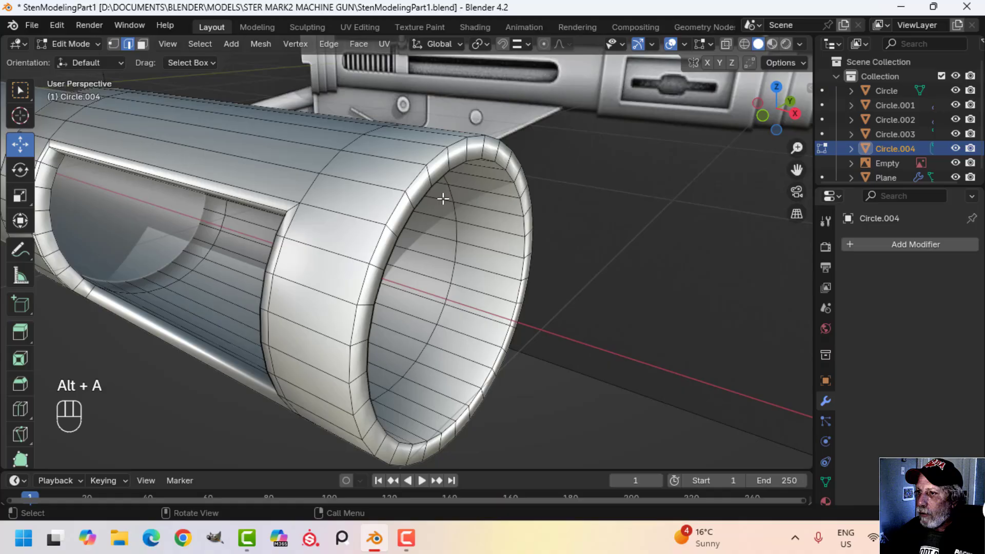
{"action": "left_click", "coordinate": [438, 152], "text": "alt+shift"}
{"action": "key", "text": "ctrl+b"}
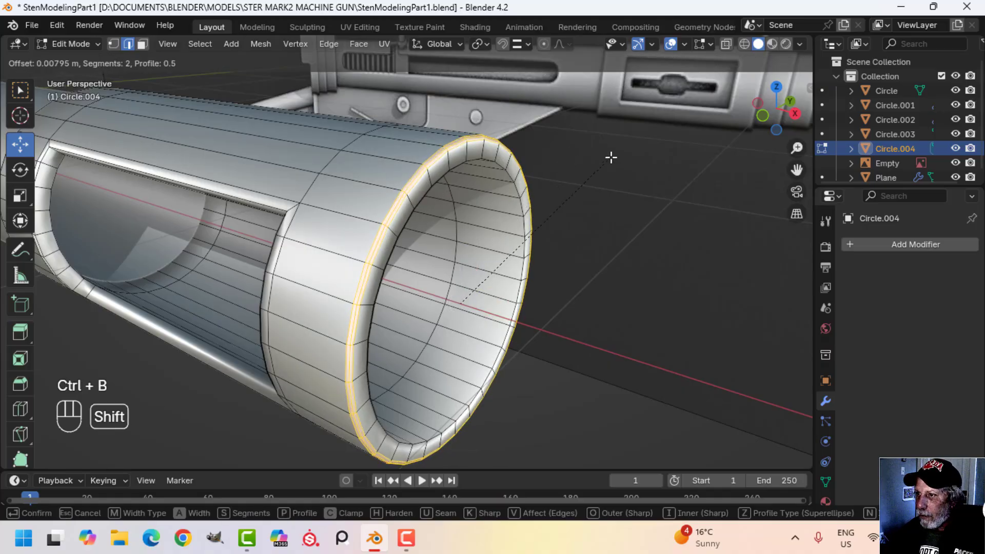
{"action": "left_click", "coordinate": [611, 157]}
Step: Bevel the inner edge loop of the sleeve's front rim with two segments and return to Object Mode
{"action": "key", "text": "alt+a"}
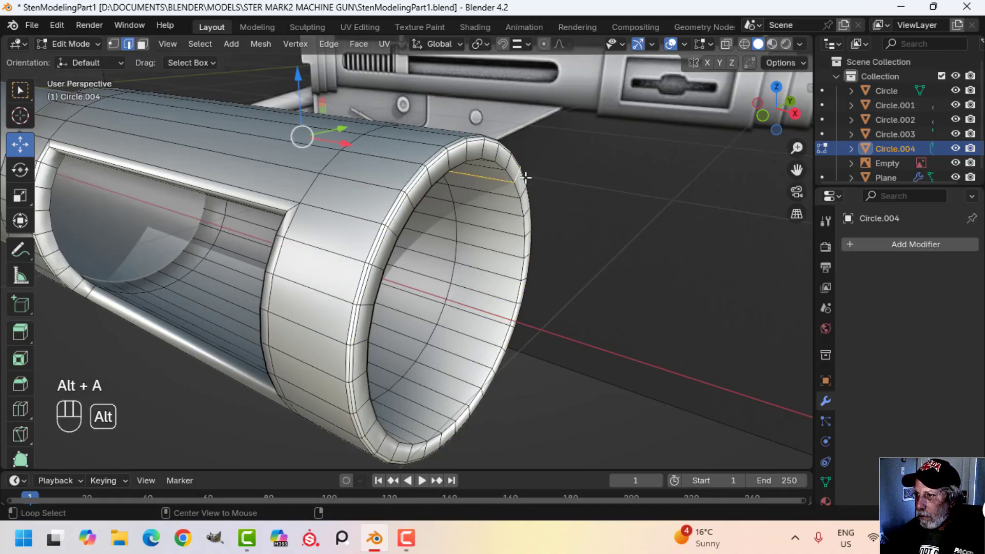
{"action": "key", "text": "ctrl+b"}
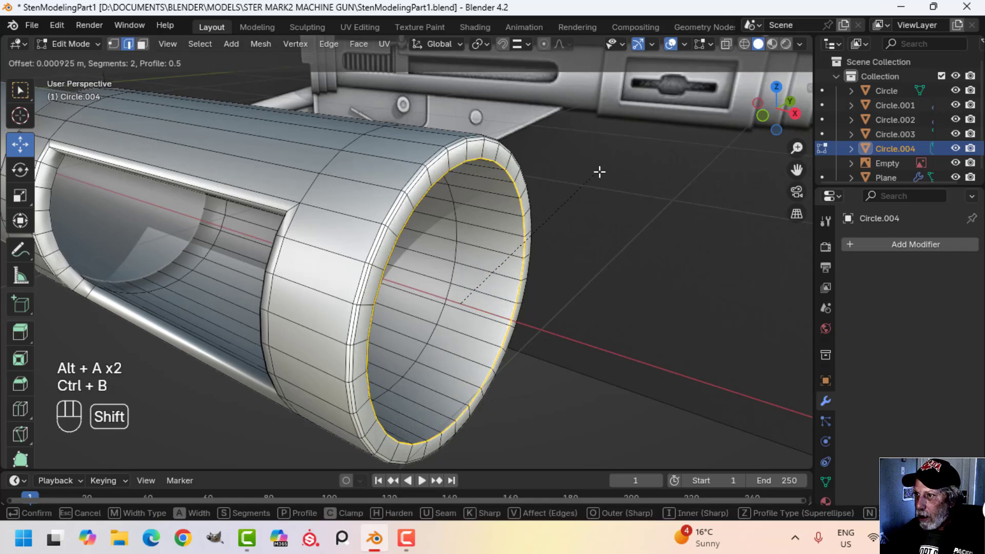
{"action": "left_click", "coordinate": [633, 160]}
{"action": "key", "text": "Tab"}
{"action": "middle_click_drag", "start_coordinate": [633, 161], "coordinate": [490, 204]}
{"action": "key", "text": "alt+a"}
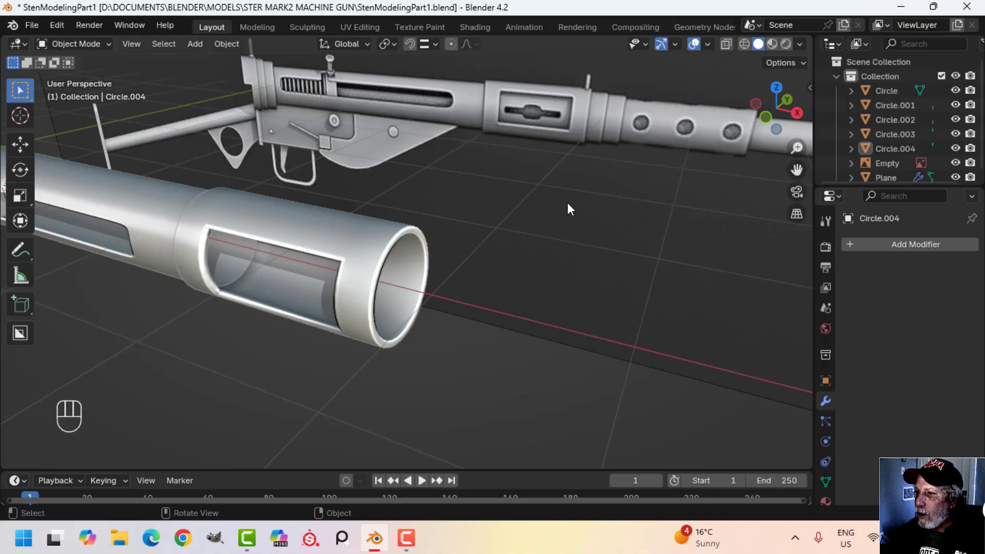
Step: Duplicate the inner edge loop of the sleeve's front rim and move the copy about 0.039 m forward along X
{"action": "middle_click_drag", "start_coordinate": [568, 209], "coordinate": [457, 259]}
{"action": "scroll", "coordinate": [457, 259], "scroll_direction": "up", "scroll_amount": 3}
{"action": "key", "text": "Tab"}
{"action": "key", "text": "alt+a"}
{"action": "middle_click_drag", "start_coordinate": [373, 213], "coordinate": [395, 250]}
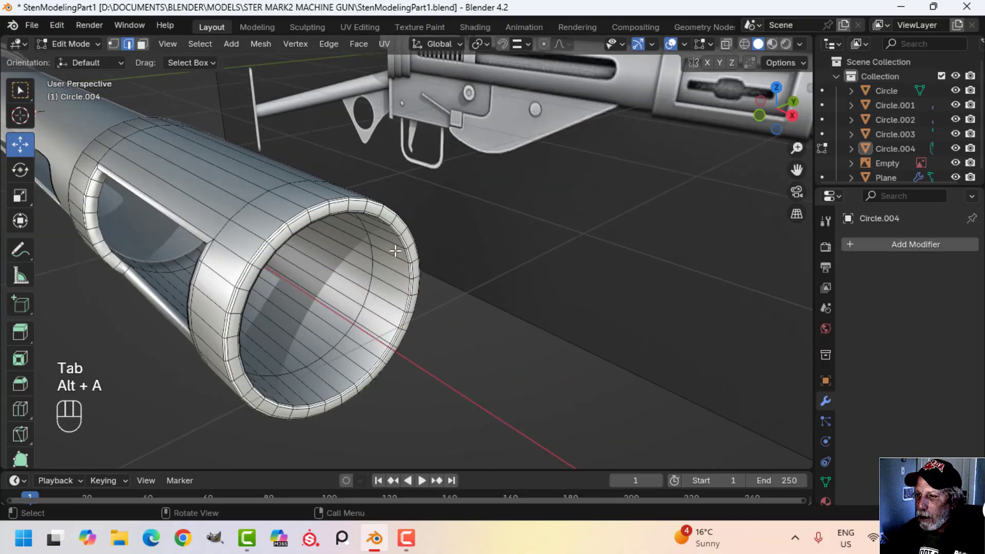
{"action": "scroll", "coordinate": [434, 234], "scroll_direction": "up", "scroll_amount": 2}
{"action": "left_click", "coordinate": [396, 158], "text": "alt+shift"}
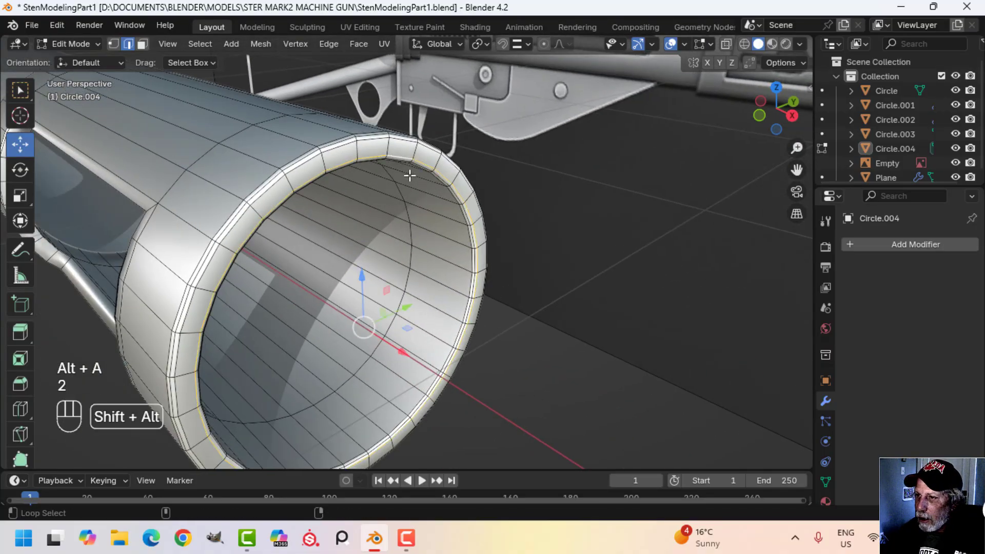
{"action": "middle_click_drag", "start_coordinate": [409, 171], "coordinate": [490, 239]}
{"action": "key", "text": "shift+d"}
{"action": "right_click", "coordinate": [492, 241]}
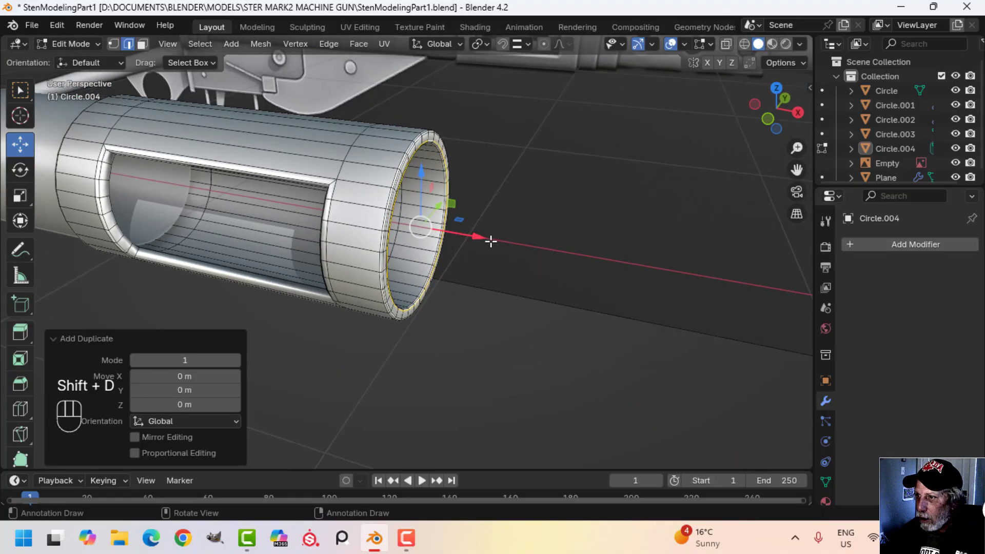
{"action": "left_click_drag", "start_coordinate": [488, 238], "coordinate": [490, 235]}
{"action": "key", "text": "KP_1"}
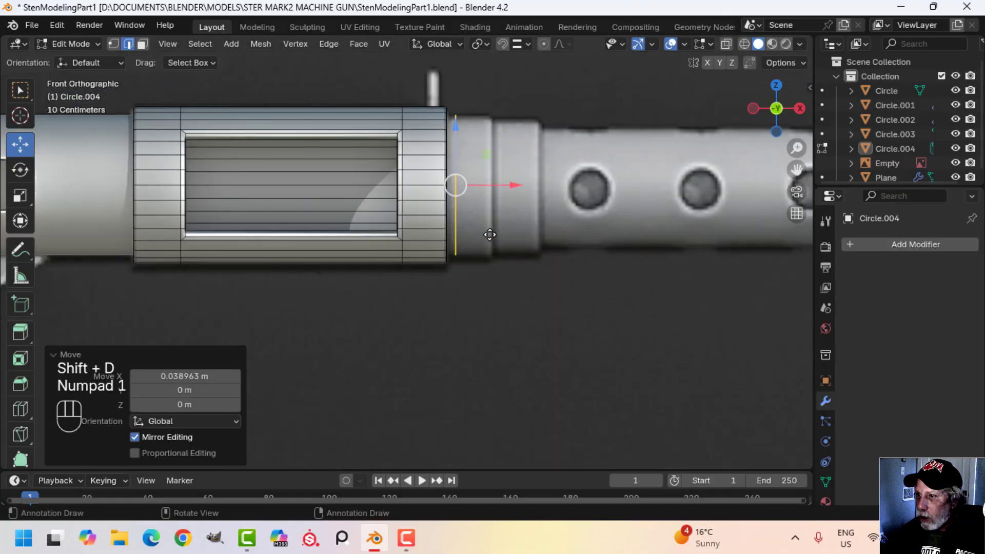
Step: Separate the duplicated loop into its own object and make it the active selection
{"action": "key", "text": "p"}
{"action": "left_click", "coordinate": [488, 234]}
{"action": "key", "text": "Tab"}
{"action": "left_click", "coordinate": [460, 163]}
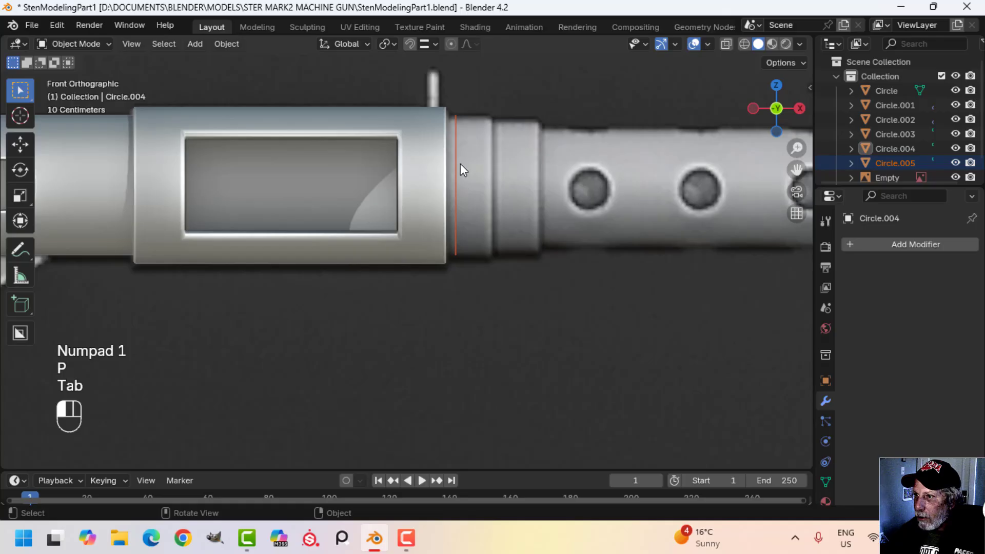
{"action": "key", "text": "Tab"}
{"action": "key", "text": "a"}
{"action": "left_click", "coordinate": [459, 147]}
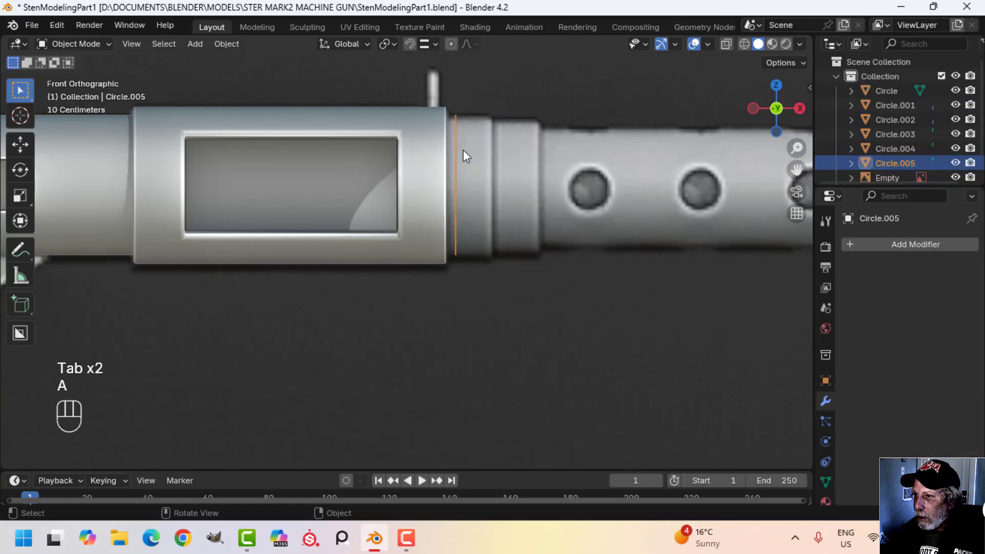
Step: Scale the separated ring to 0.989 and move it back along X so it starts just inside the sleeve's front rim
{"action": "key", "text": "Tab"}
{"action": "key", "text": "a"}
{"action": "key", "text": "s"}
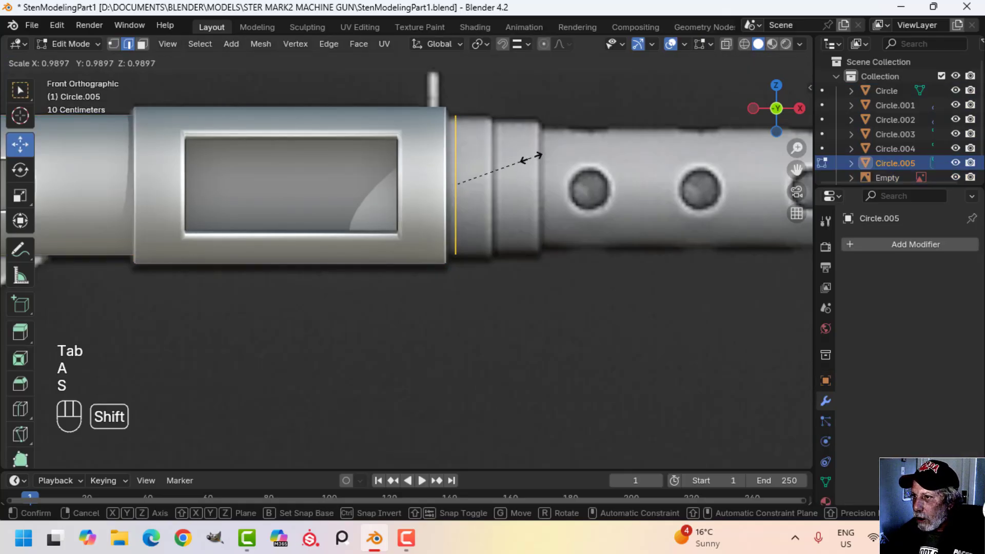
{"action": "left_click", "coordinate": [523, 160]}
{"action": "middle_click_drag", "start_coordinate": [524, 188], "coordinate": [523, 199]}
{"action": "key", "text": "KP_1"}
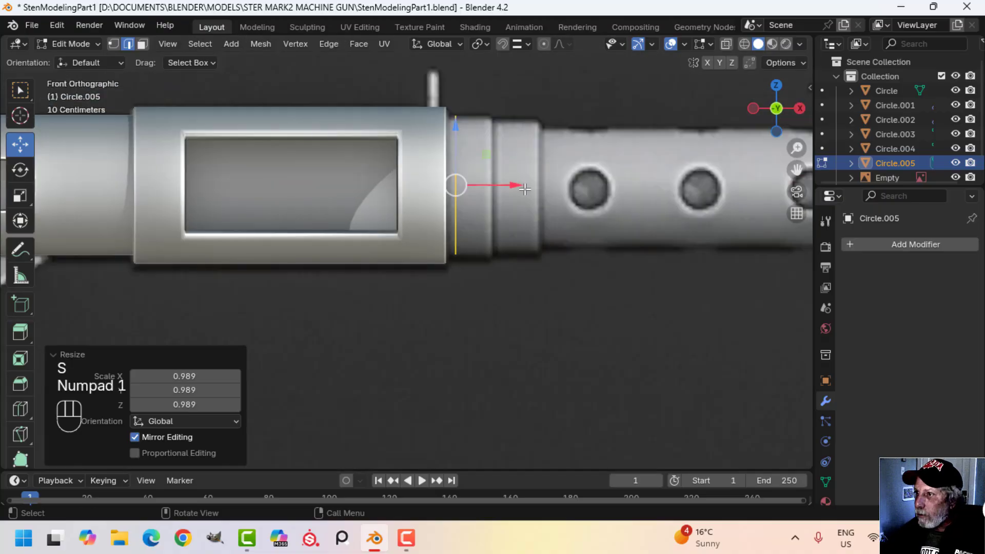
{"action": "left_click_drag", "start_coordinate": [513, 184], "coordinate": [497, 185]}
Step: Extrude the ring about 0.225 m forward along X, and extrude its front edge inward at scale 0.936 to form a step
{"action": "key", "text": "e"}
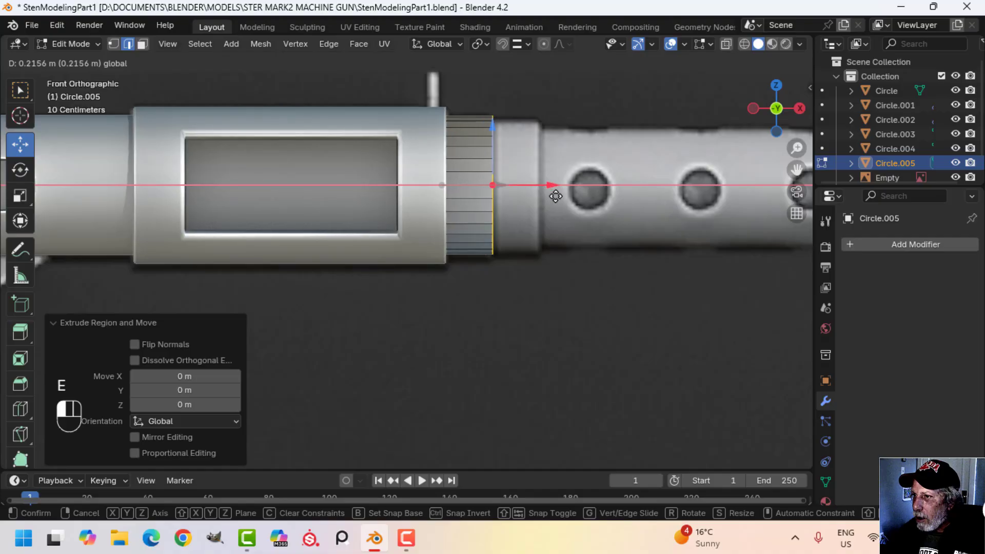
{"action": "left_click", "coordinate": [558, 199]}
{"action": "key", "text": "z"}
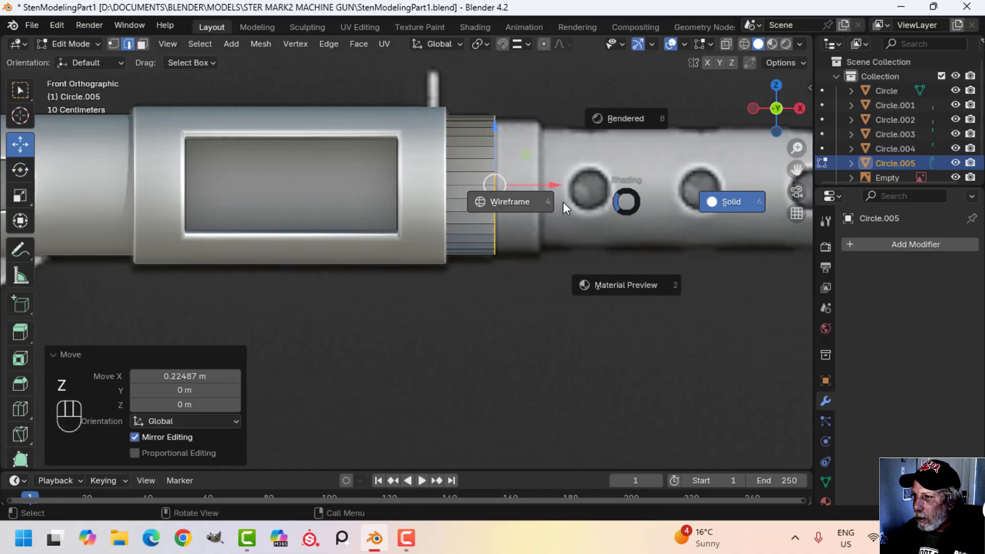
{"action": "left_click", "coordinate": [544, 203]}
{"action": "scroll", "coordinate": [535, 230], "scroll_direction": "up", "scroll_amount": 2}
{"action": "key", "text": "1"}
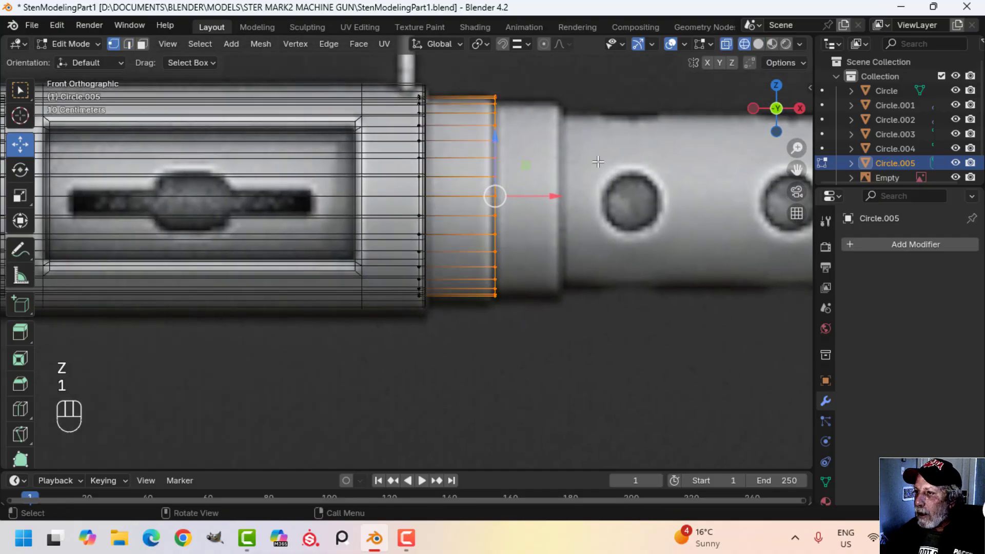
{"action": "key", "text": "e"}
{"action": "key", "text": "s"}
{"action": "left_click", "coordinate": [585, 166]}
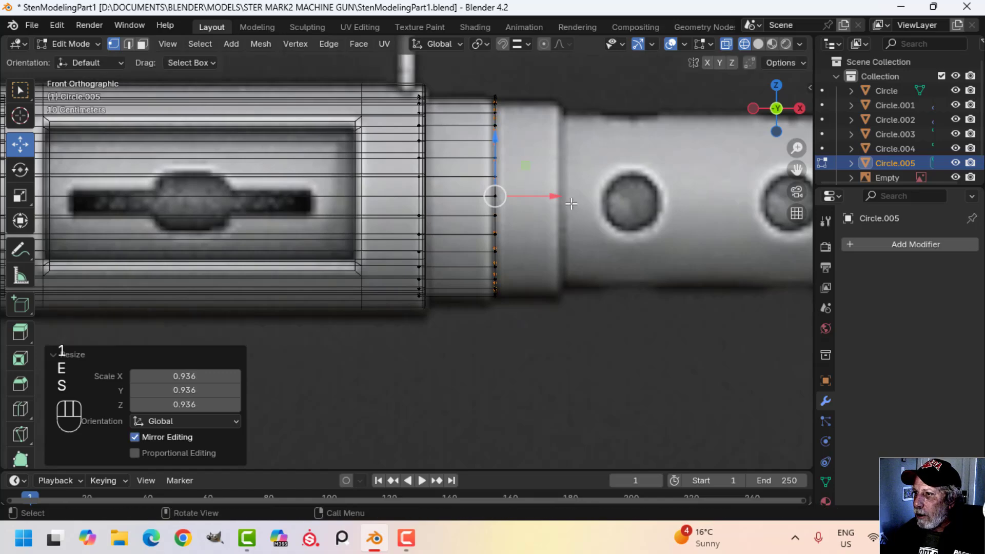
Step: Extrude the smaller collar section about 0.18 m forward along X and extrude its front edge inward at scale 0.782
{"action": "key", "text": "e"}
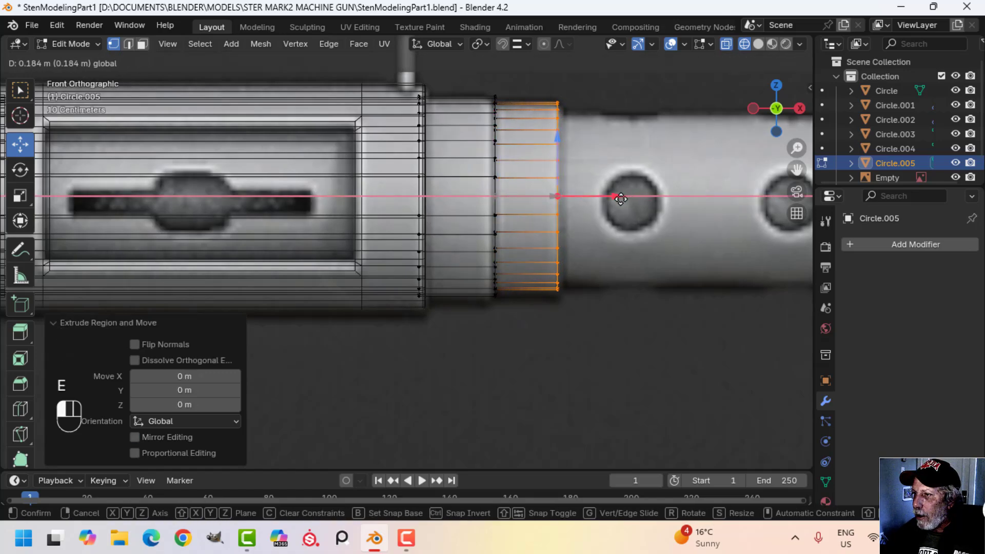
{"action": "middle_click_drag", "start_coordinate": [621, 199], "coordinate": [622, 174]}
{"action": "key", "text": "s"}
{"action": "left_click", "coordinate": [601, 190]}
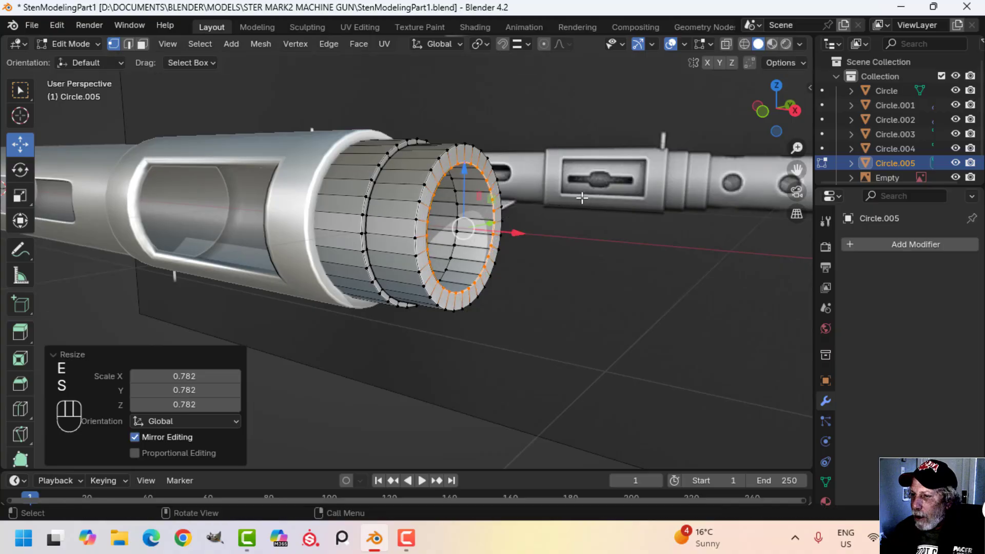
Step: Recalculate the normals of all the stepped collar's faces to the outside
{"action": "middle_click_drag", "start_coordinate": [601, 190], "coordinate": [531, 202]}
{"action": "key", "text": "a"}
{"action": "key", "text": "alt+n"}
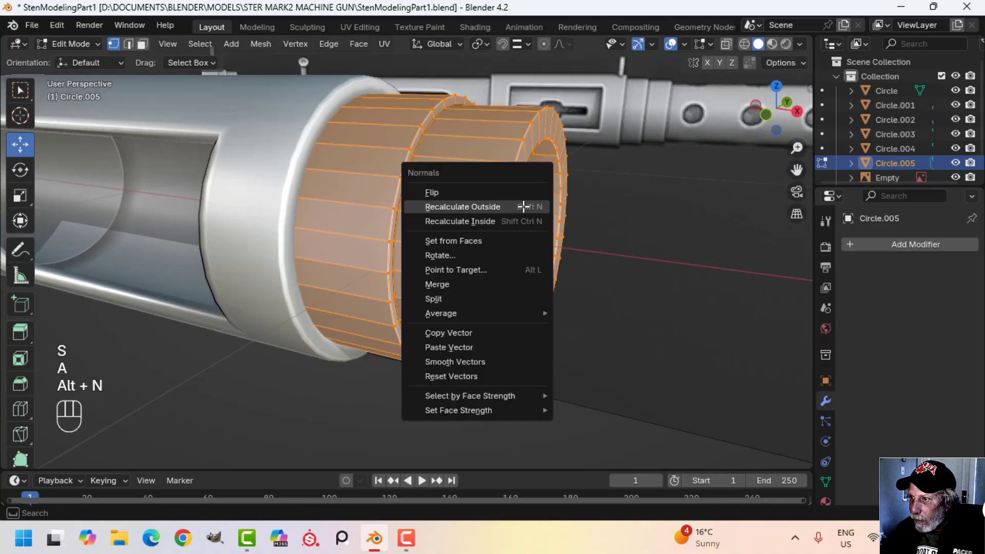
{"action": "left_click", "coordinate": [523, 205]}
{"action": "key", "text": "alt+a"}
Step: Bevel the step and outer front edge loops of the stepped collar with two segments
{"action": "scroll", "coordinate": [504, 225], "scroll_direction": "up", "scroll_amount": 5}
{"action": "middle_click_drag", "start_coordinate": [504, 225], "coordinate": [515, 198]}
{"action": "left_click", "coordinate": [378, 127], "text": "alt+shift"}
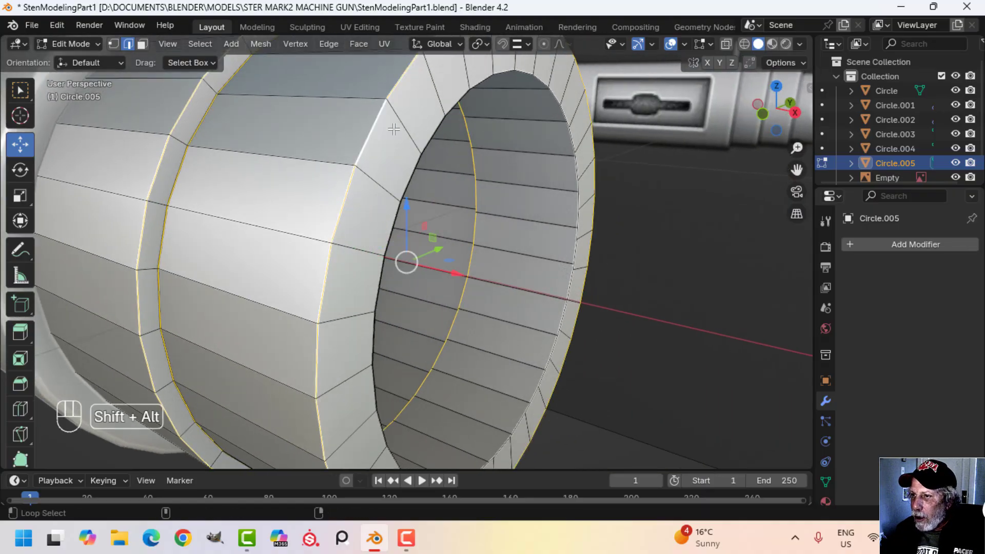
{"action": "key", "text": "ctrl+b"}
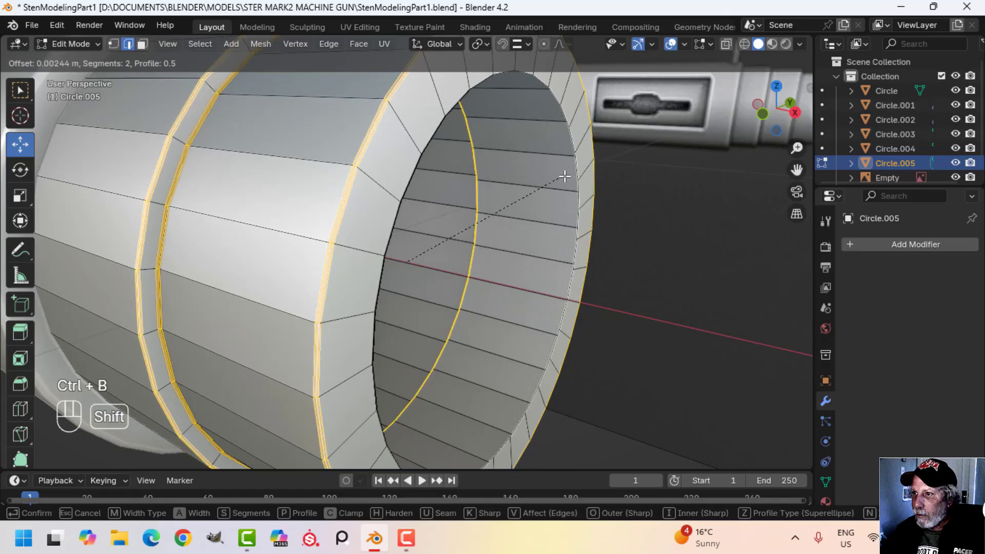
{"action": "left_click", "coordinate": [584, 170], "text": "shift"}
{"action": "key", "text": "Tab"}
{"action": "scroll", "coordinate": [342, 209], "scroll_direction": "down", "scroll_amount": 5}
Step: Apply Shade Smooth to the stepped collar object
{"action": "right_click", "coordinate": [361, 185]}
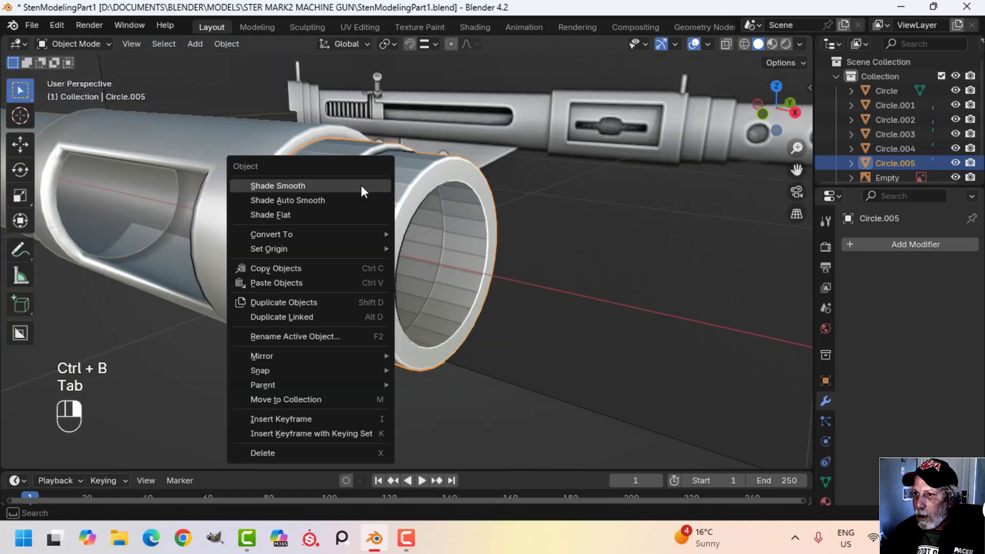
{"action": "left_click", "coordinate": [361, 185]}
{"action": "key", "text": "alt+a"}
Step: Duplicate the front edge loop of the receiver's rear collar and move the copy about 3.907 m along X into the magazine housing sleeve
{"action": "middle_click_drag", "start_coordinate": [365, 192], "coordinate": [377, 113]}
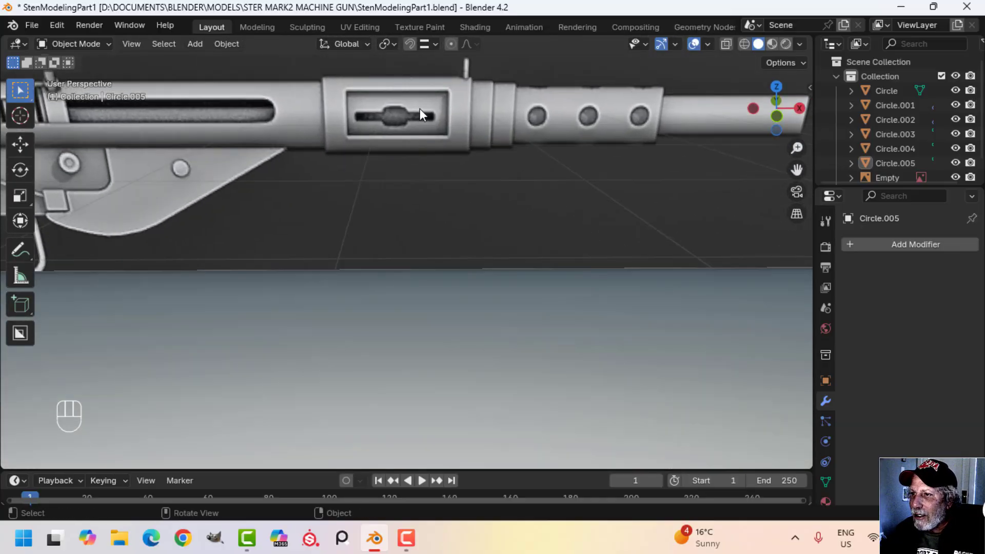
{"action": "scroll", "coordinate": [400, 133], "scroll_direction": "down", "scroll_amount": 3}
{"action": "middle_click_drag", "start_coordinate": [409, 165], "coordinate": [261, 180], "text": "shift"}
{"action": "left_click", "coordinate": [261, 180]}
{"action": "key", "text": "Tab"}
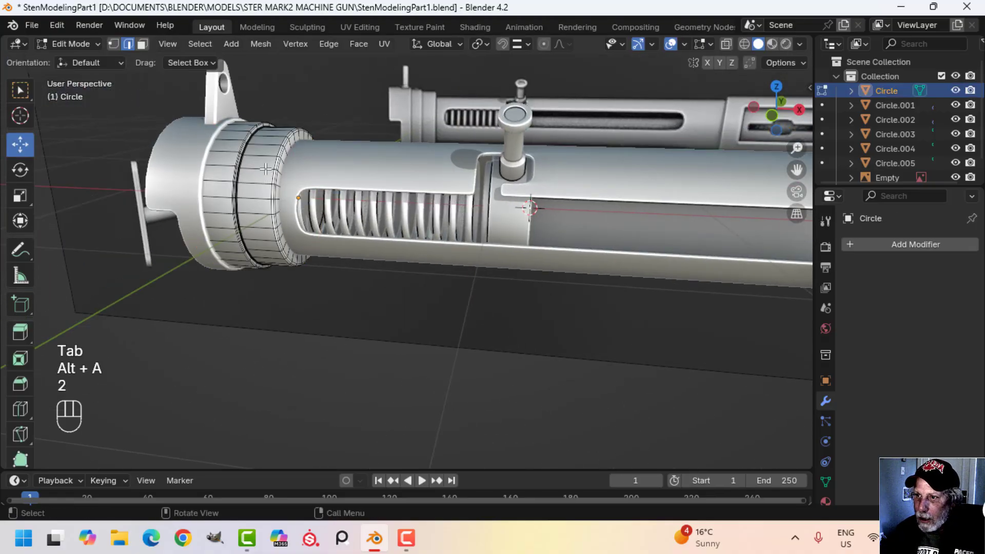
{"action": "left_click", "coordinate": [274, 162], "text": "alt+shift"}
{"action": "scroll", "coordinate": [274, 162], "scroll_direction": "down", "scroll_amount": 3}
{"action": "middle_click_drag", "start_coordinate": [274, 162], "coordinate": [318, 185]}
{"action": "middle_click_drag", "start_coordinate": [319, 185], "coordinate": [347, 190], "text": "shift"}
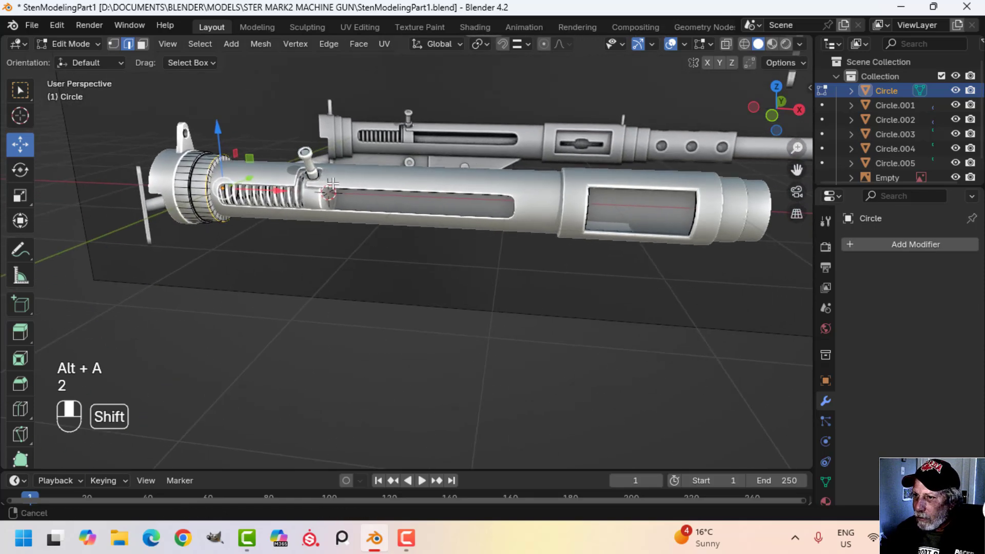
{"action": "key", "text": "shift+d"}
{"action": "right_click", "coordinate": [347, 189]}
{"action": "key", "text": "g"}
{"action": "key", "text": "x"}
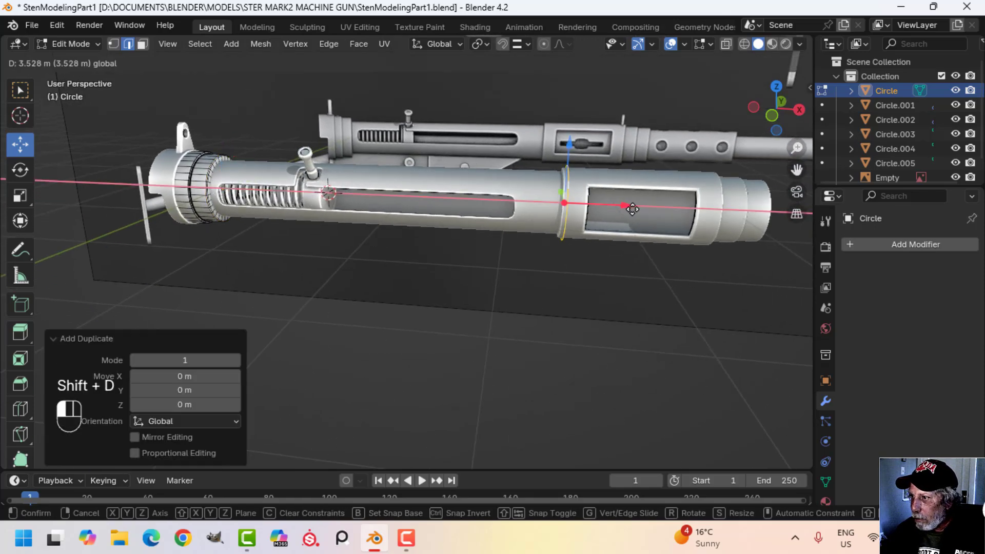
{"action": "left_click", "coordinate": [666, 211]}
Step: Scale the duplicated loop down so it fits inside the magazine housing sleeve
{"action": "key", "text": "KP_1"}
{"action": "key", "text": "z"}
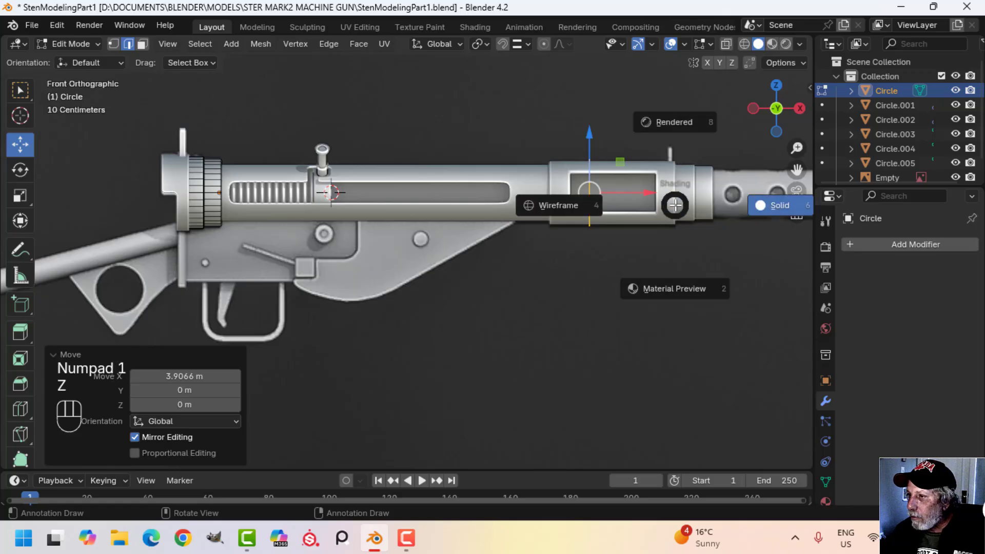
{"action": "left_click", "coordinate": [557, 205]}
{"action": "middle_click_drag", "start_coordinate": [696, 218], "coordinate": [528, 319], "text": "shift"}
{"action": "scroll", "coordinate": [528, 319], "scroll_direction": "up", "scroll_amount": 4}
{"action": "key", "text": "s"}
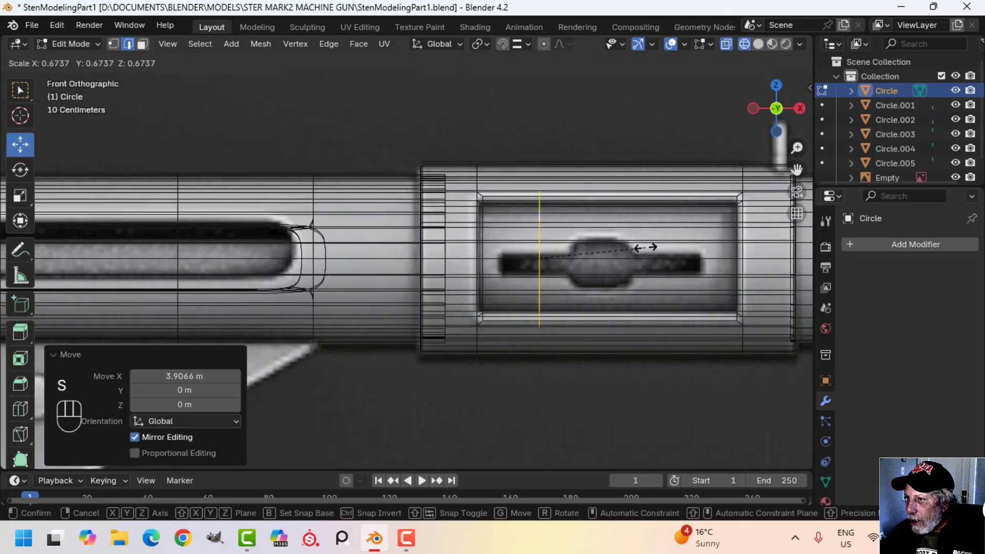
{"action": "left_click", "coordinate": [652, 247]}
{"action": "key", "text": "z"}
{"action": "left_click", "coordinate": [760, 247]}
{"action": "mouse_move", "coordinate": [760, 247]}
{"action": "middle_mouse_down"}
{"action": "mouse_move", "coordinate": [652, 292]}
{"action": "mouse_move", "coordinate": [637, 280]}
{"action": "mouse_move", "coordinate": [600, 285]}
{"action": "mouse_move", "coordinate": [602, 271]}
{"action": "mouse_move", "coordinate": [632, 261]}
{"action": "mouse_move", "coordinate": [635, 293]}
{"action": "middle_mouse_up"}
{"action": "key", "text": "s"}
{"action": "left_click", "coordinate": [648, 272]}
{"action": "key", "text": "s"}
{"action": "left_click", "coordinate": [661, 272]}
Step: Move the loop back along X behind the sleeve's window and extrude it about 1.09 m forward to form an inner tube
{"action": "key", "text": "KP_1"}
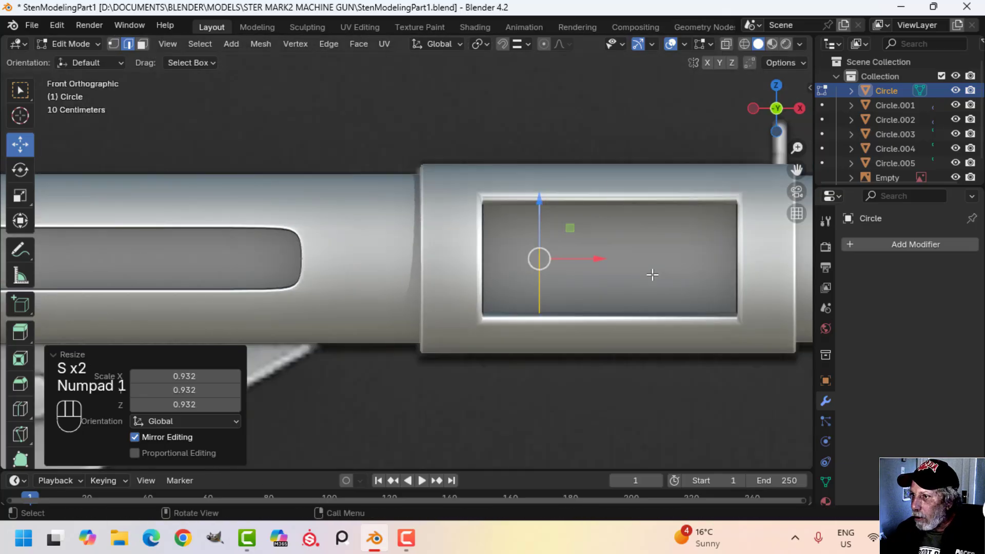
{"action": "key", "text": "z"}
{"action": "left_click", "coordinate": [574, 261]}
{"action": "mouse_move", "coordinate": [588, 259]}
{"action": "left_mouse_down"}
{"action": "mouse_move", "coordinate": [559, 260]}
{"action": "mouse_move", "coordinate": [574, 260]}
{"action": "left_mouse_up"}
{"action": "middle_click_drag", "start_coordinate": [574, 259], "coordinate": [528, 264], "text": "shift"}
{"action": "key", "text": "e"}
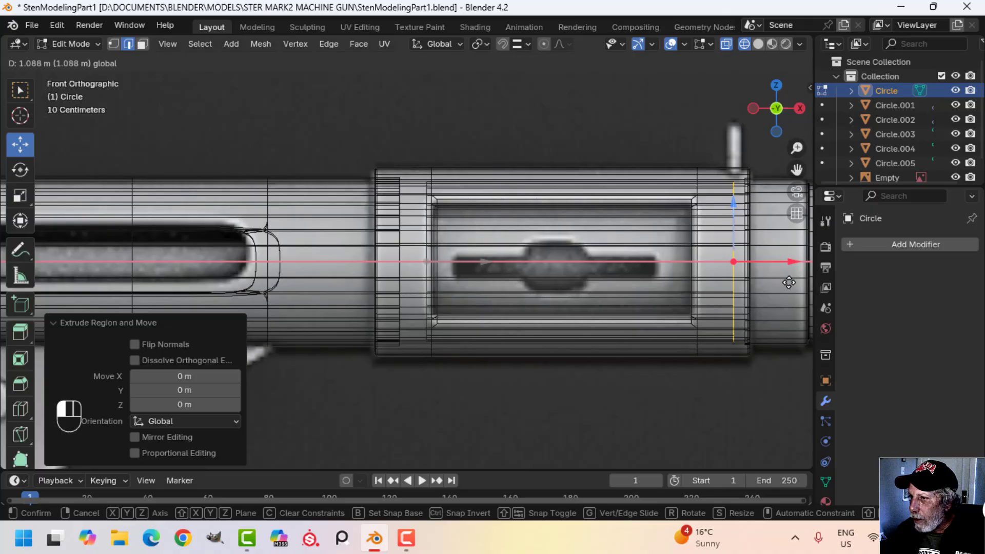
{"action": "left_click", "coordinate": [790, 282]}
Step: Move the inner tube's rear edge loop about 0.036 m backward along X
{"action": "key", "text": "alt+a"}
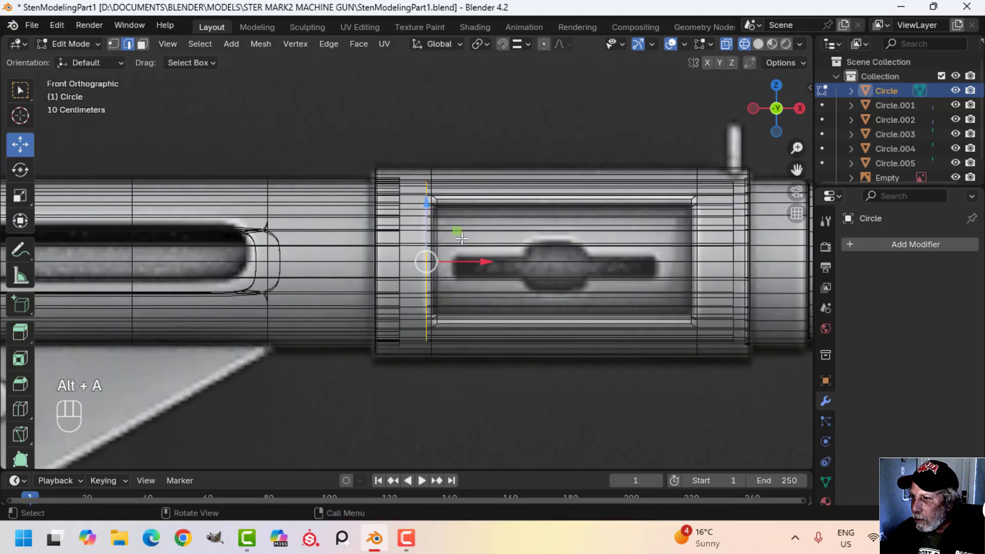
{"action": "left_click_drag", "start_coordinate": [480, 261], "coordinate": [467, 260]}
{"action": "scroll", "coordinate": [476, 244], "scroll_direction": "down", "scroll_amount": 2}
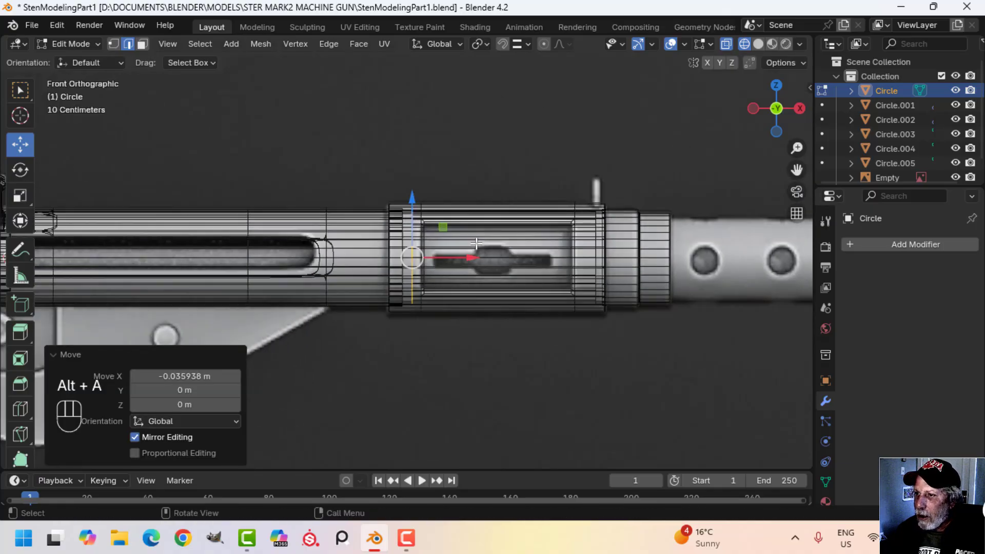
Step: Select all of the inner tube's linked geometry and separate it into its own object
{"action": "key", "text": "ctrl+l"}
{"action": "scroll", "coordinate": [352, 271], "scroll_direction": "down", "scroll_amount": 2}
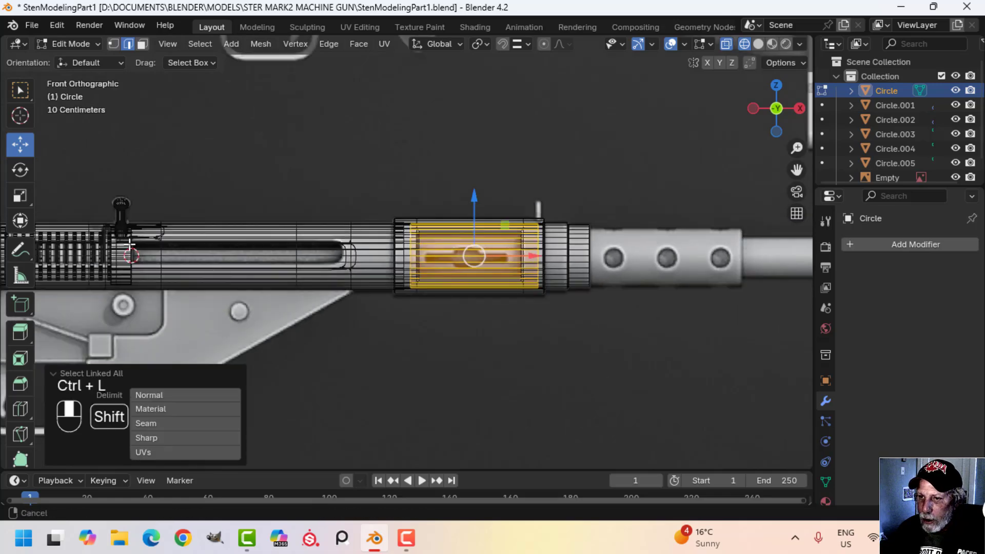
{"action": "middle_click_drag", "start_coordinate": [131, 243], "coordinate": [198, 248], "text": "shift"}
{"action": "key", "text": "p"}
{"action": "left_click", "coordinate": [581, 247]}
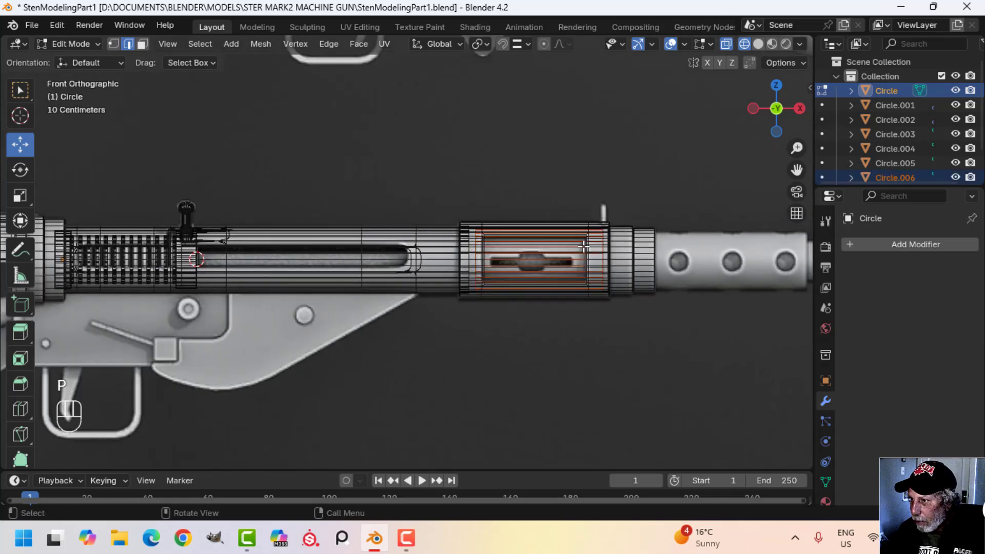
Step: Select the separated inner tube in the magazine housing sleeve and display the model in solid shading
{"action": "key", "text": "Tab"}
{"action": "key", "text": "alt+a"}
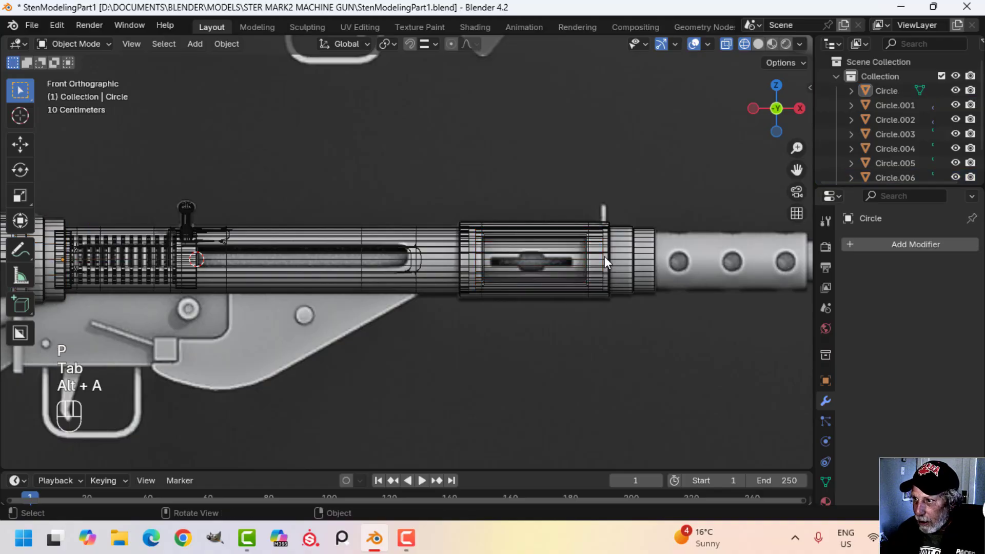
{"action": "left_click", "coordinate": [571, 284]}
{"action": "left_click", "coordinate": [566, 283]}
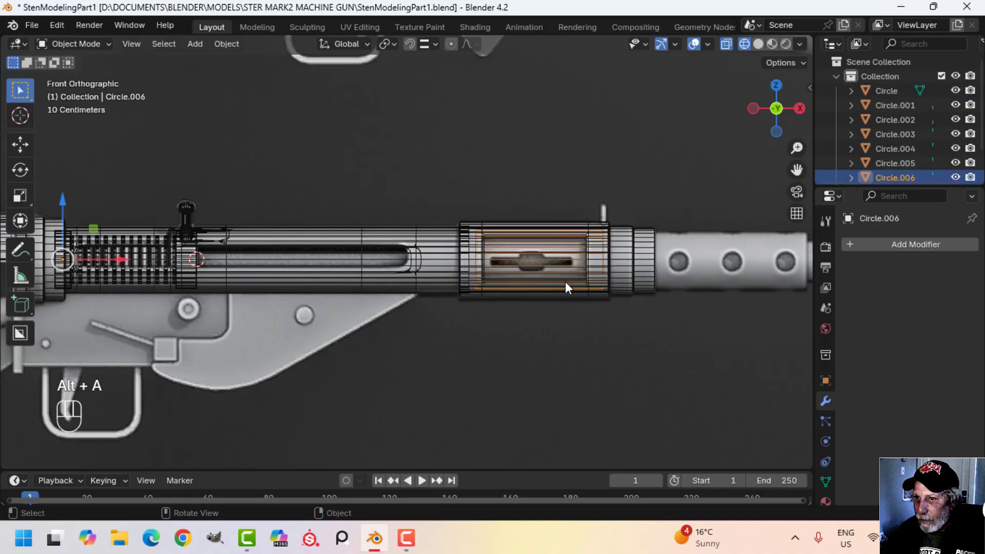
{"action": "key", "text": "Tab"}
{"action": "key", "text": "z"}
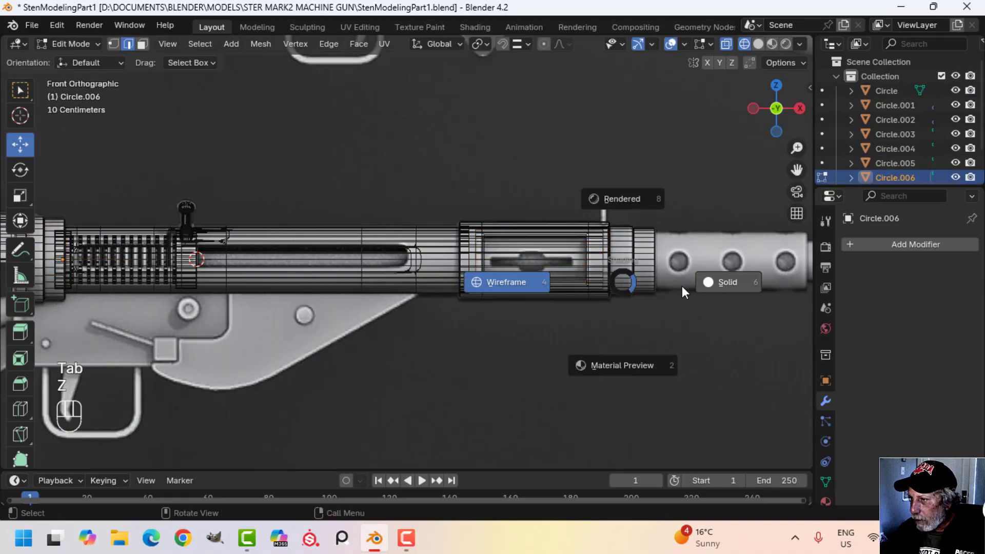
{"action": "left_click", "coordinate": [681, 285]}
{"action": "scroll", "coordinate": [561, 268], "scroll_direction": "up", "scroll_amount": 3}
{"action": "middle_click_drag", "start_coordinate": [560, 268], "coordinate": [544, 275]}
{"action": "key", "text": "Tab"}
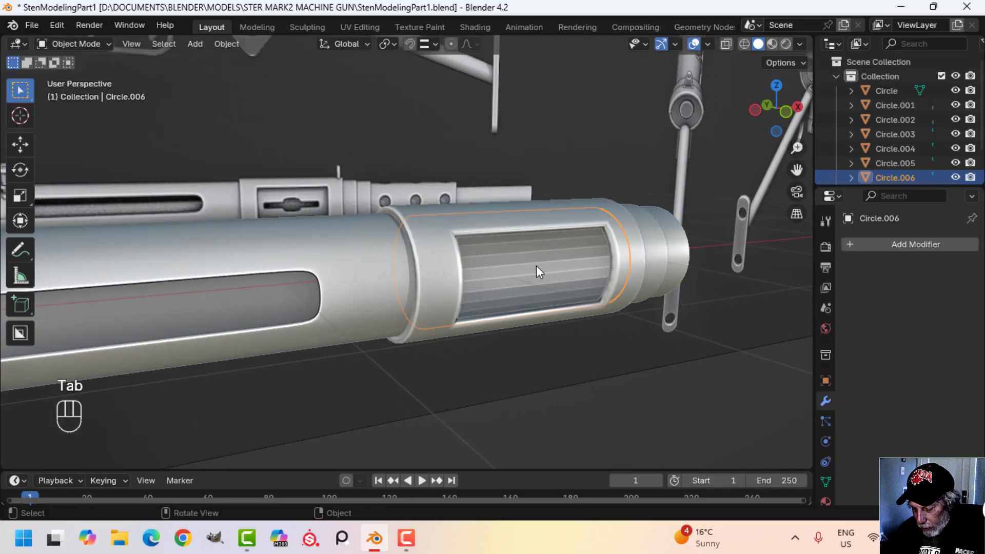
Step: Isolate the inner tube in local view and shade it smooth
{"action": "key", "text": "KP_Divide"}
{"action": "middle_click_drag", "start_coordinate": [530, 270], "coordinate": [446, 226]}
{"action": "right_click", "coordinate": [444, 223]}
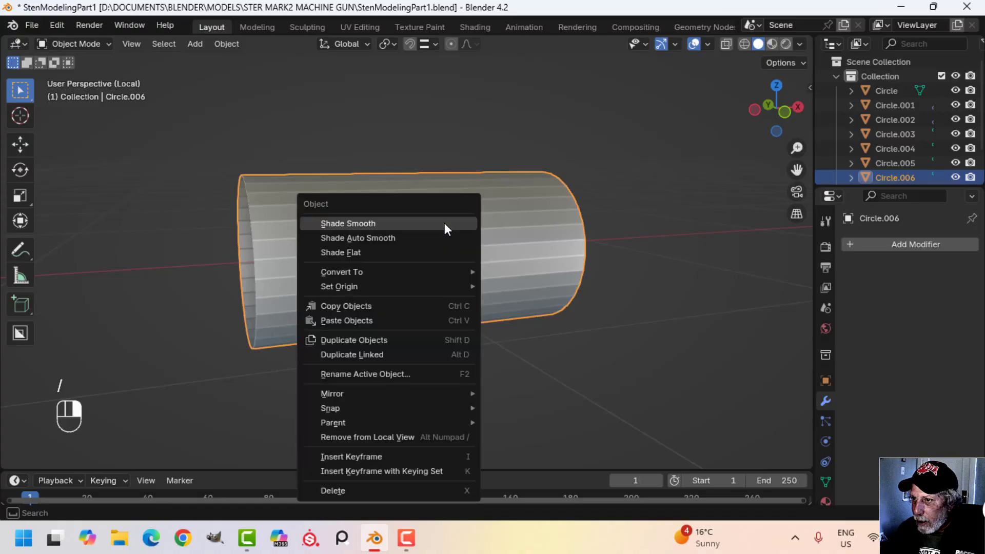
{"action": "left_click", "coordinate": [445, 223]}
Step: Recalculate the normals of the whole inner tube to the outside and bring back the rest of the gun
{"action": "key", "text": "Tab"}
{"action": "key", "text": "a"}
{"action": "key", "text": "alt+n"}
{"action": "left_click", "coordinate": [554, 274]}
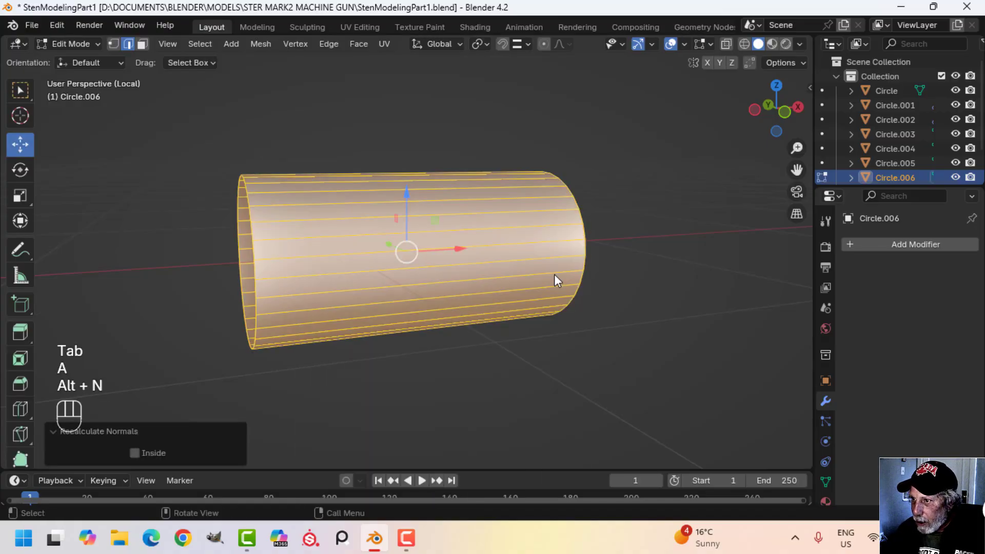
{"action": "key", "text": "Tab"}
{"action": "key", "text": "KP_Divide"}
{"action": "key", "text": "alt+a"}
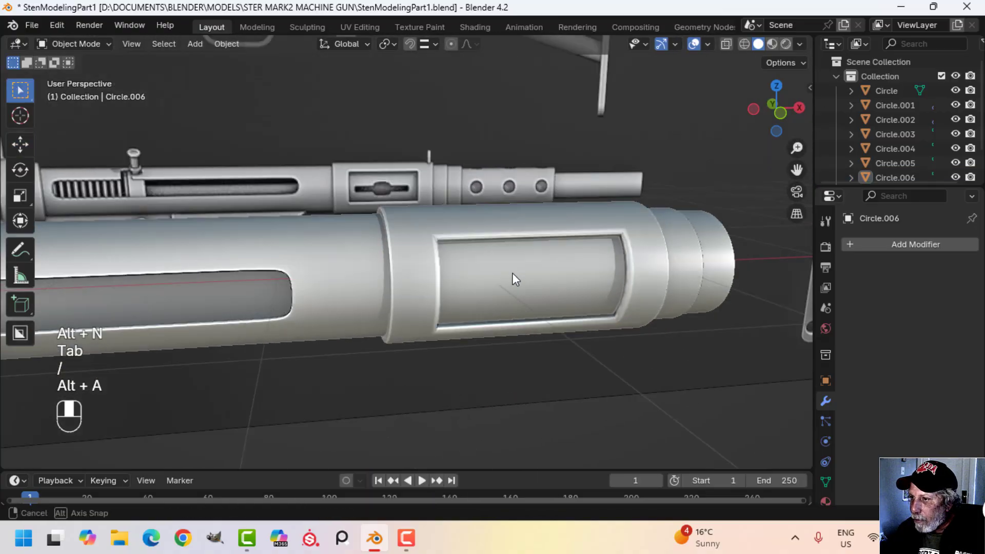
Step: Lengthen the whole inner tube along X by a scale factor of 1.069
{"action": "middle_click_drag", "start_coordinate": [512, 273], "coordinate": [650, 245]}
{"action": "left_click", "coordinate": [559, 223]}
{"action": "key", "text": "Tab"}
{"action": "key", "text": "a"}
{"action": "key", "text": "s"}
{"action": "key", "text": "x"}
{"action": "left_click", "coordinate": [620, 243]}
Step: Try to shrink the inner tube's diameter by scaling it with X locked, and undo that scaling
{"action": "key", "text": "s"}
{"action": "key", "text": "shift+x"}
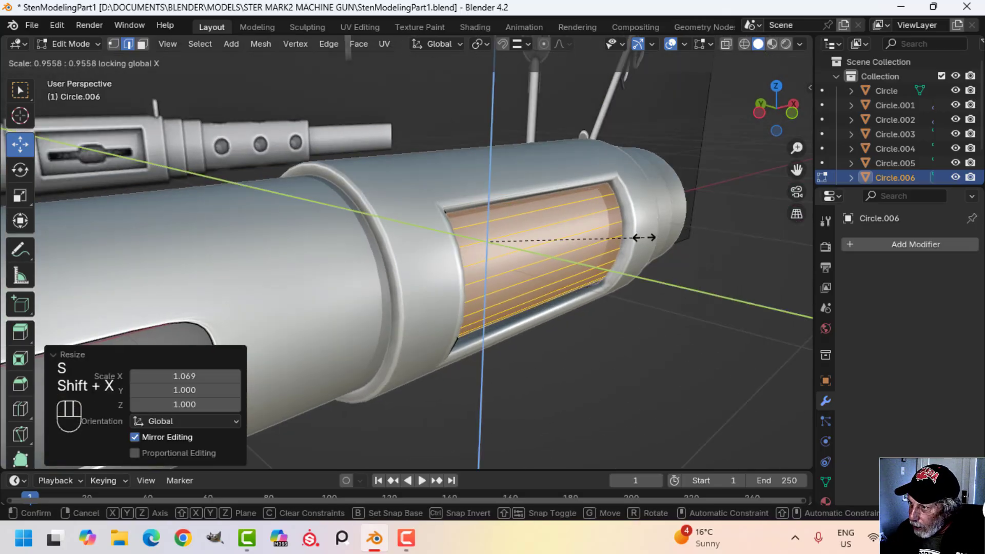
{"action": "left_click", "coordinate": [640, 237]}
{"action": "middle_click_drag", "start_coordinate": [634, 231], "coordinate": [541, 223]}
{"action": "middle_click_drag", "start_coordinate": [541, 223], "coordinate": [567, 265], "text": "shift"}
{"action": "key", "text": "ctrl+z"}
Step: In front wireframe view, add two loop cuts around the inner tube, one at each end of the reference slot
{"action": "scroll", "coordinate": [577, 236], "scroll_direction": "down", "scroll_amount": 2}
{"action": "key", "text": "KP_1"}
{"action": "key", "text": "z"}
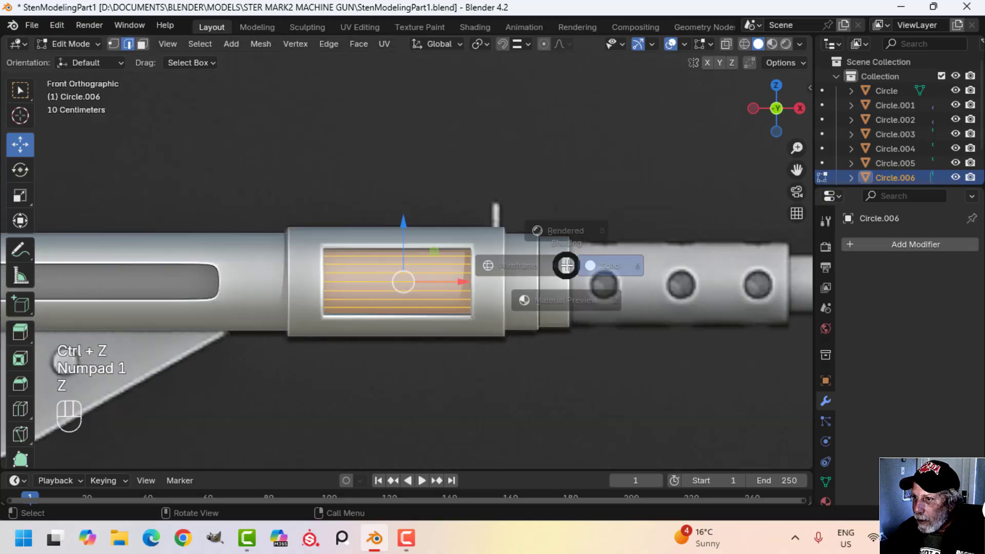
{"action": "left_click", "coordinate": [410, 268]}
{"action": "scroll", "coordinate": [409, 300], "scroll_direction": "up", "scroll_amount": 3}
{"action": "middle_click_drag", "start_coordinate": [409, 304], "coordinate": [424, 278], "text": "shift"}
{"action": "scroll", "coordinate": [424, 278], "scroll_direction": "up", "scroll_amount": 3}
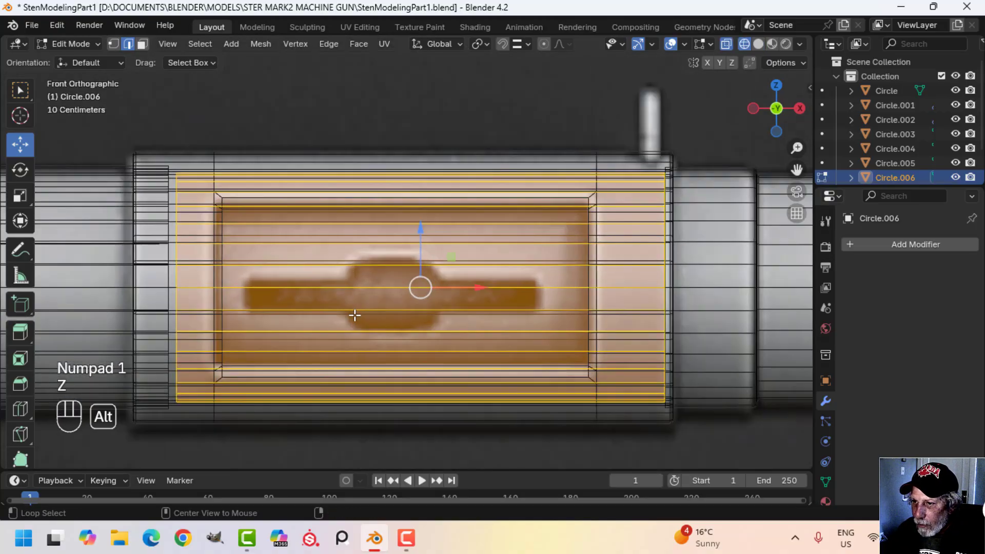
{"action": "key", "text": "alt+a"}
{"action": "key", "text": "ctrl+r"}
{"action": "left_click", "coordinate": [283, 270]}
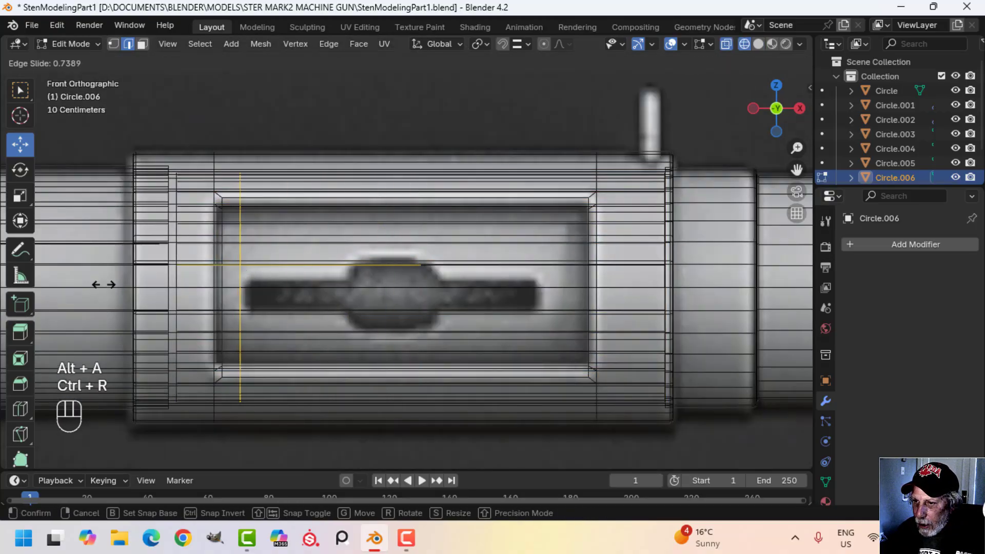
{"action": "left_click", "coordinate": [103, 285]}
{"action": "key", "text": "ctrl+r"}
{"action": "left_click", "coordinate": [452, 285]}
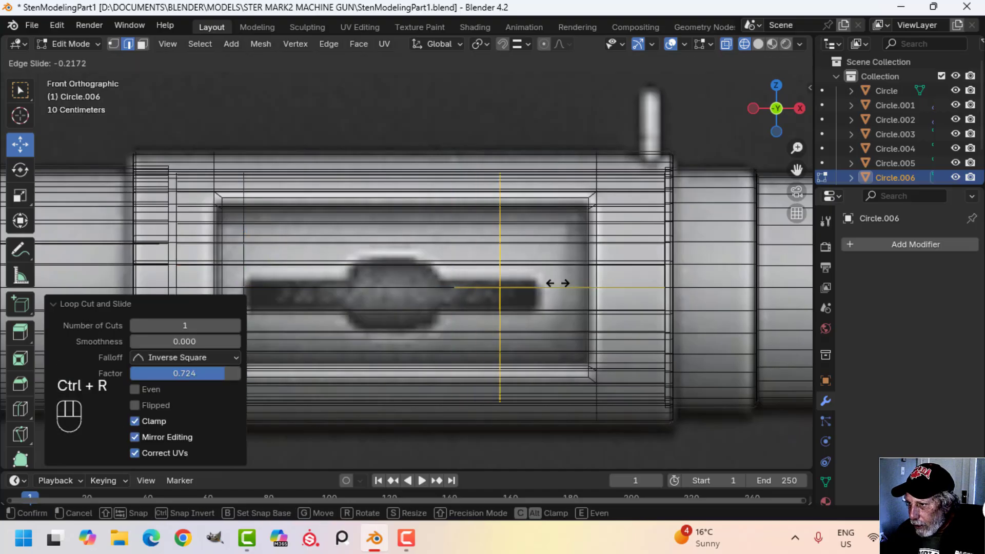
{"action": "left_click", "coordinate": [597, 287]}
Step: Add a centred loop cut between the slot ends and bevel it to the width of the slot's middle bulge
{"action": "key", "text": "ctrl+r"}
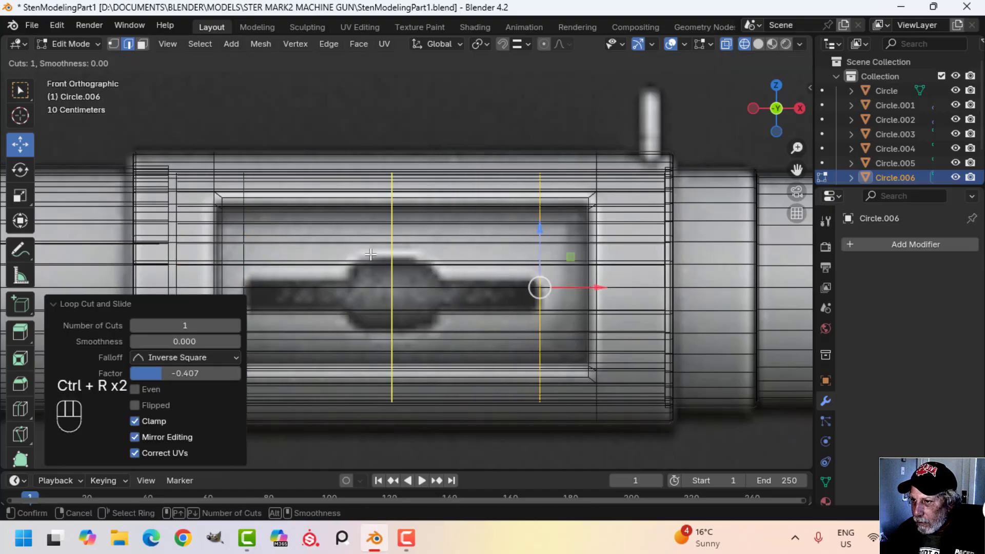
{"action": "left_click", "coordinate": [371, 254]}
{"action": "right_click", "coordinate": [379, 254]}
{"action": "key", "text": "ctrl+b"}
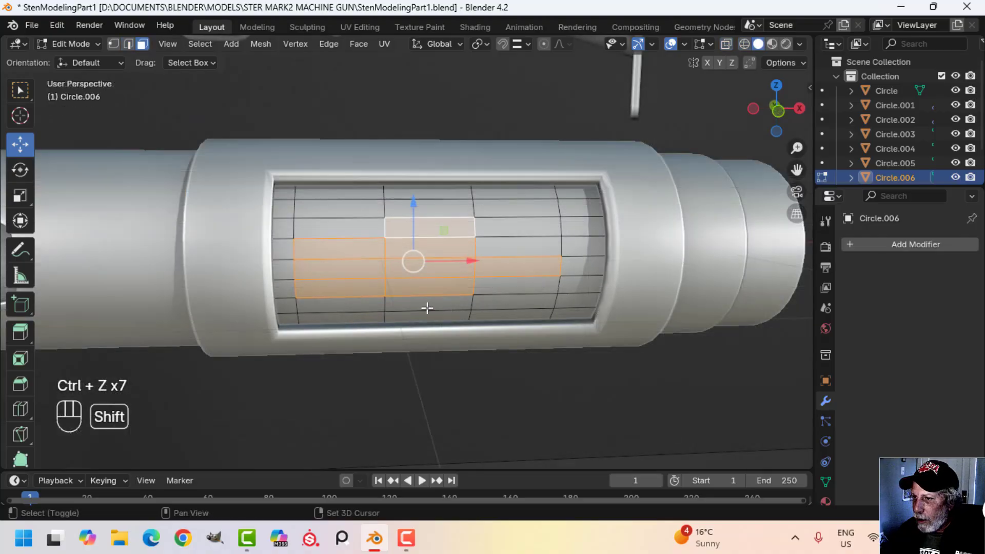
Step: Complete the face selection in the shape of the bulged slot and inset it by about 0.014 m
{"action": "left_click", "coordinate": [430, 304], "text": "shift"}
{"action": "left_click", "coordinate": [490, 285], "text": "shift"}
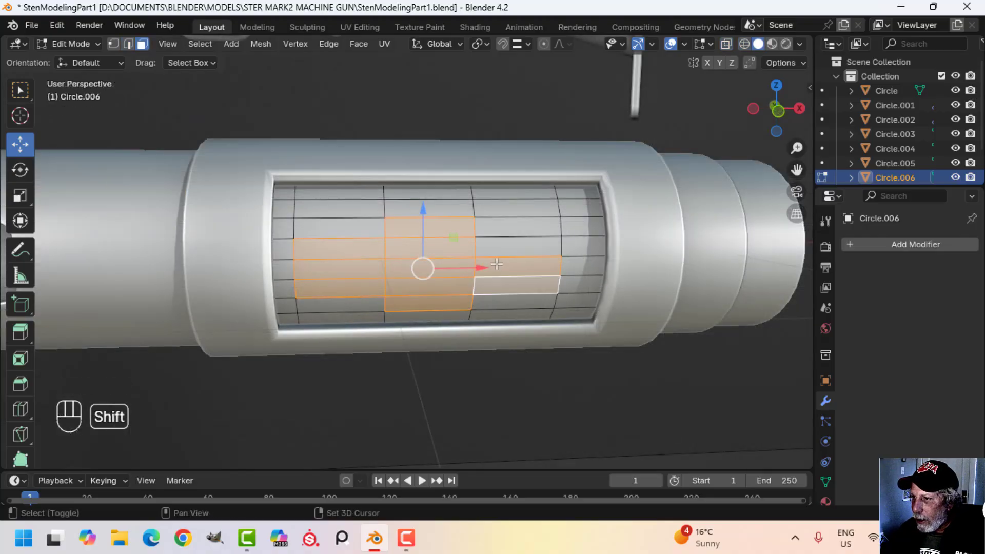
{"action": "left_click", "coordinate": [556, 255], "text": "shift"}
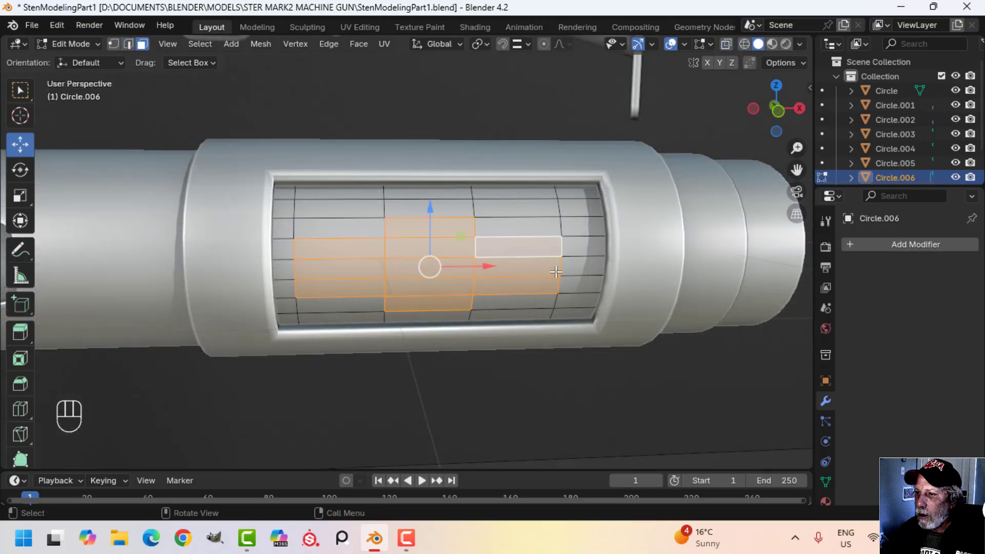
{"action": "key", "text": "i"}
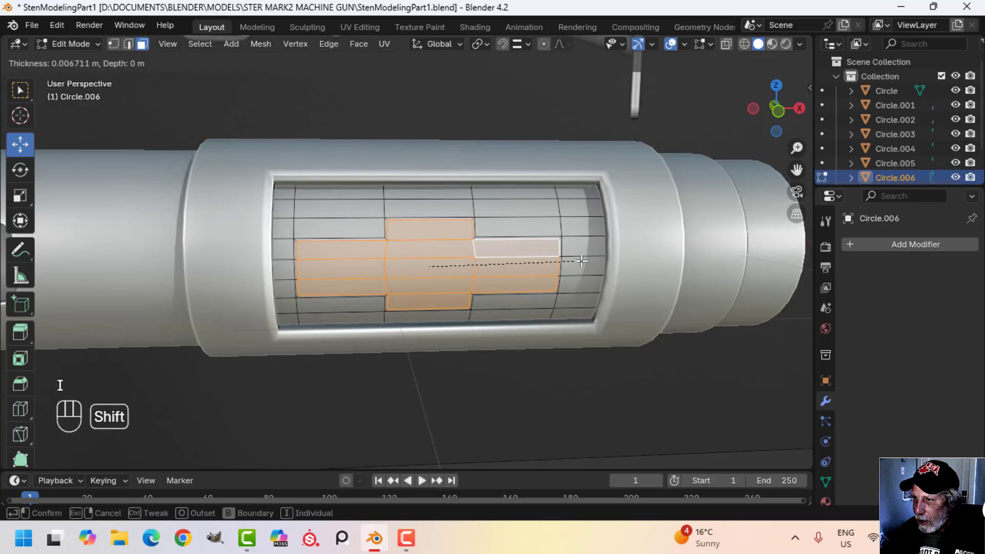
{"action": "left_click", "coordinate": [555, 265]}
Step: Delete the inset faces to open the slot and add a level 2 subdivision surface to the inner tube
{"action": "key", "text": "x"}
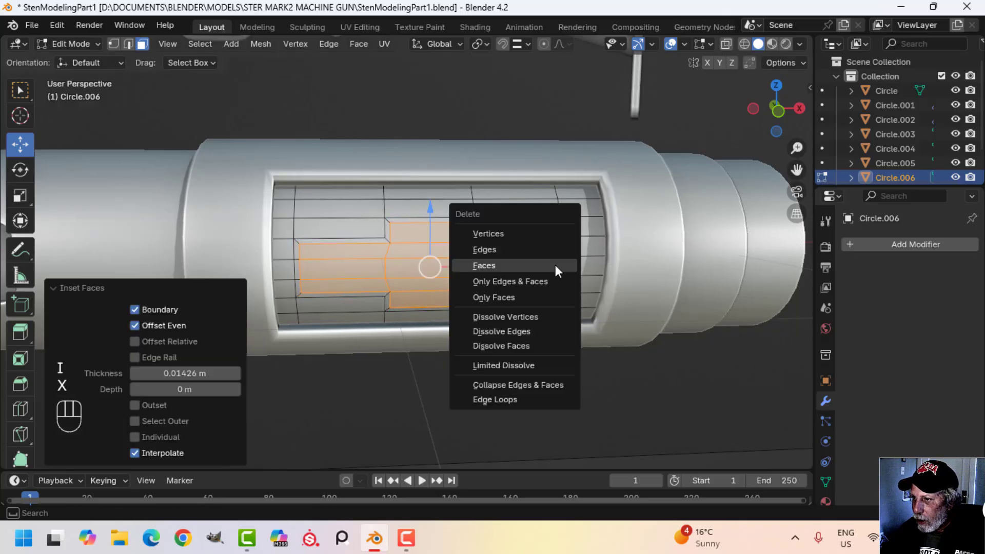
{"action": "left_click", "coordinate": [556, 265]}
{"action": "key", "text": "Tab"}
{"action": "key", "text": "ctrl+2"}
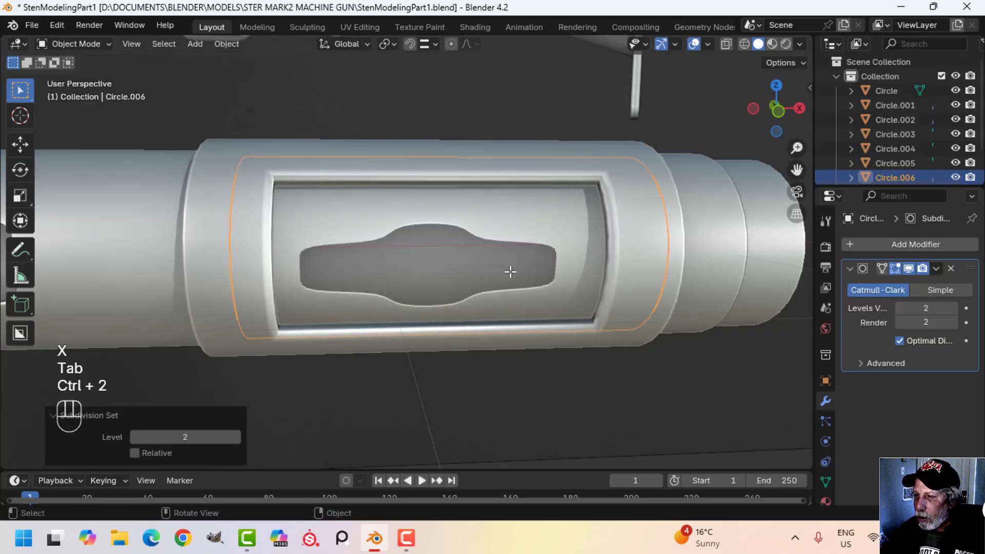
Step: Add supporting loop cuts just inside both ends of the slot, with slide factors of about 0.597 and -0.678
{"action": "key", "text": "Tab"}
{"action": "key", "text": "ctrl+r"}
{"action": "left_click", "coordinate": [329, 236]}
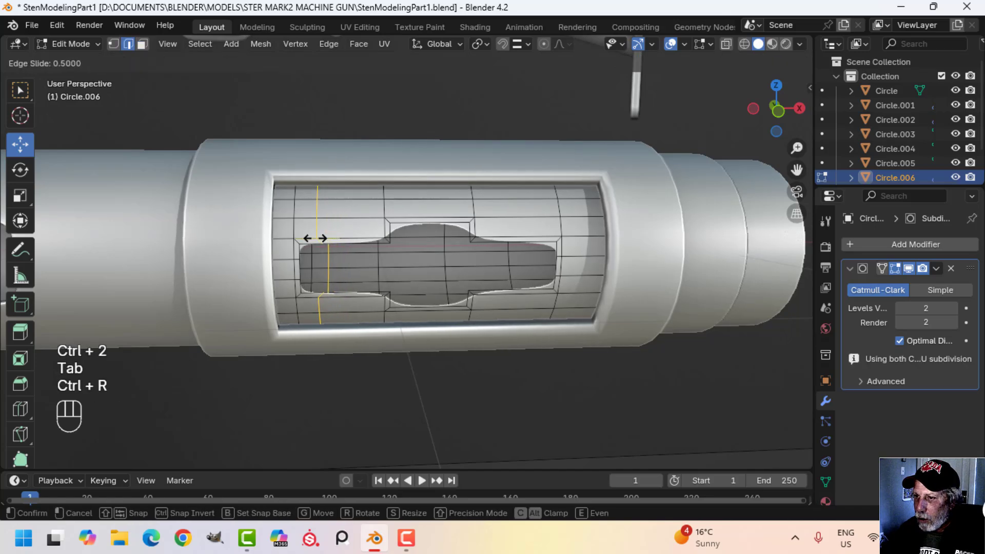
{"action": "left_click", "coordinate": [339, 239]}
{"action": "key", "text": "ctrl+r"}
{"action": "left_click", "coordinate": [534, 238]}
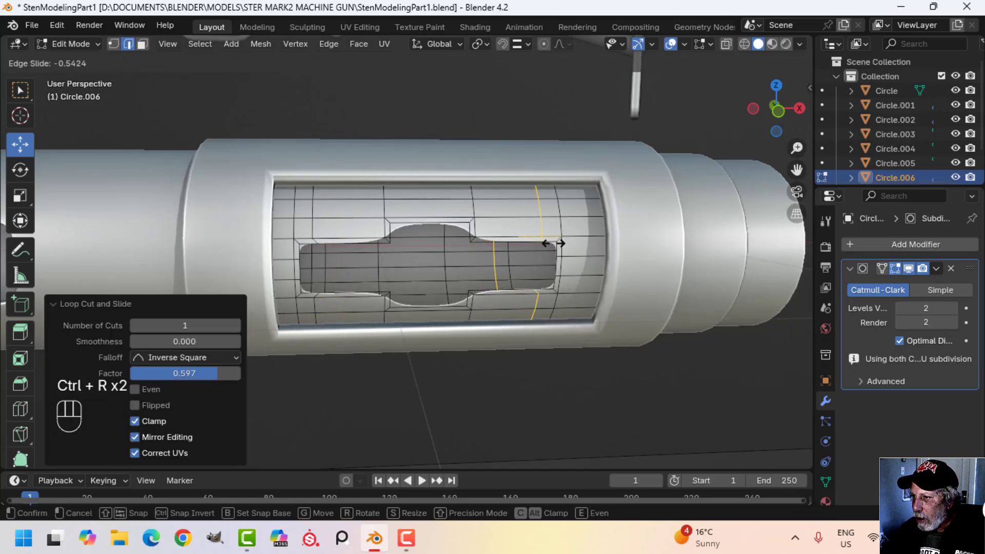
{"action": "left_click", "coordinate": [559, 243]}
Step: Add a centred loop cut through the slot's bulge and bevel it towards both sides to sharpen the corners
{"action": "key", "text": "ctrl+r"}
{"action": "left_click", "coordinate": [419, 222]}
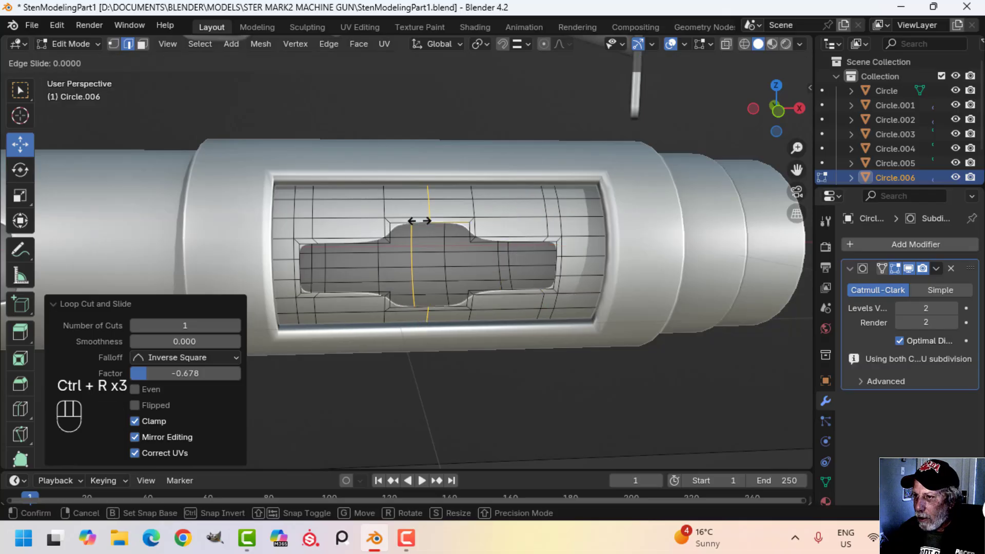
{"action": "right_click", "coordinate": [418, 238]}
{"action": "key", "text": "ctrl+b"}
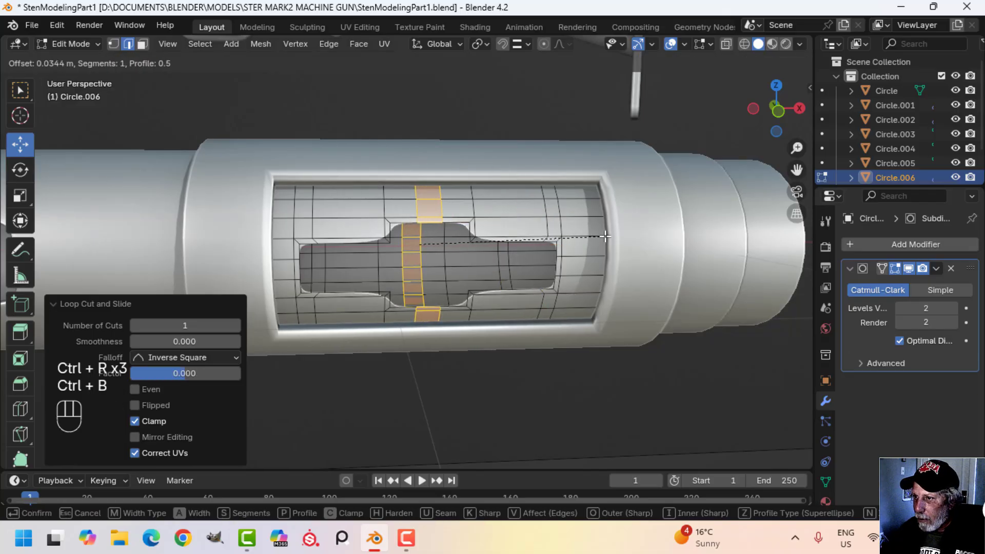
{"action": "left_click", "coordinate": [615, 238]}
Step: Add a supporting loop cut just outside each side of the slot's bulge, with slide factors of -0.595 and -0.308
{"action": "key", "text": "Tab"}
{"action": "scroll", "coordinate": [476, 272], "scroll_direction": "down", "scroll_amount": 2}
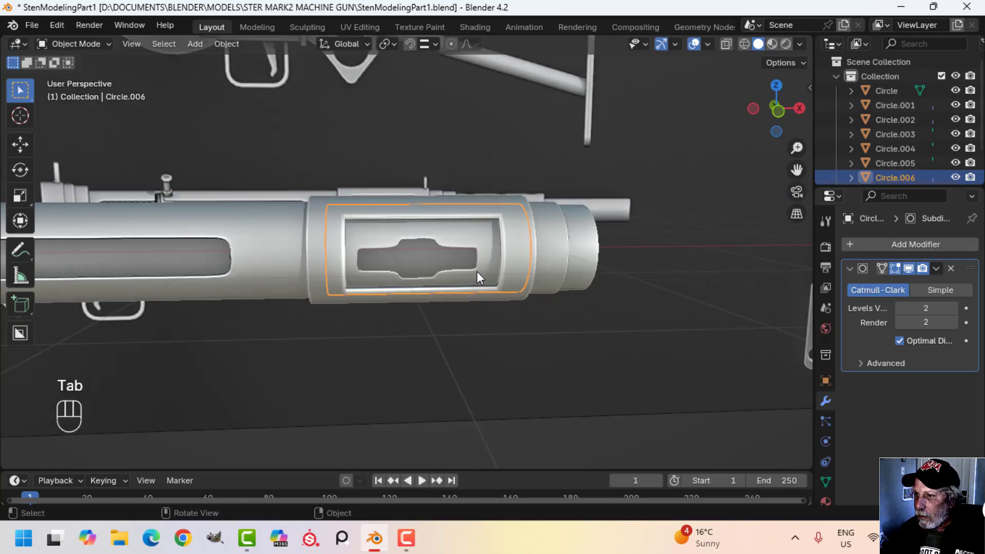
{"action": "scroll", "coordinate": [419, 263], "scroll_direction": "up", "scroll_amount": 1}
{"action": "key", "text": "Tab"}
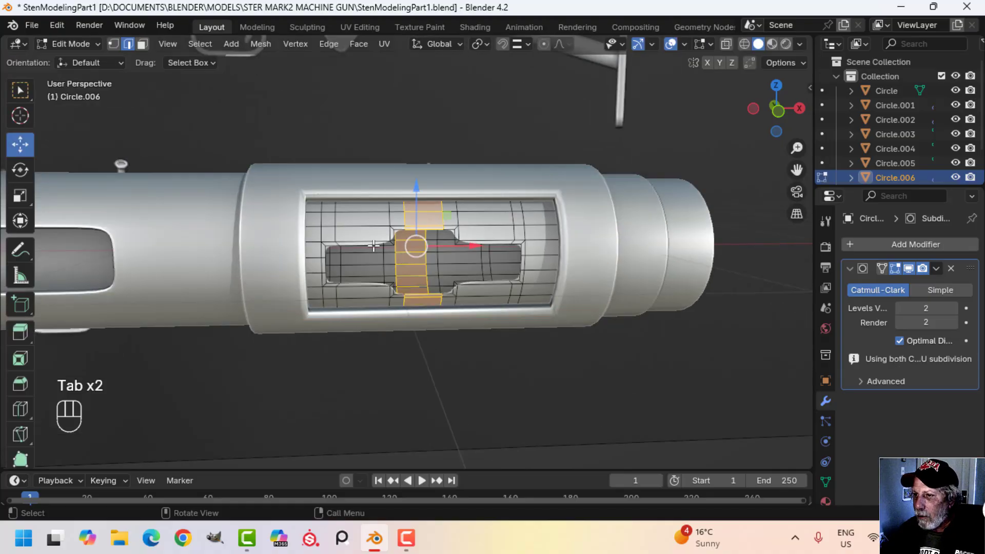
{"action": "key", "text": "ctrl+r"}
{"action": "left_click", "coordinate": [379, 246]}
{"action": "left_click", "coordinate": [385, 248]}
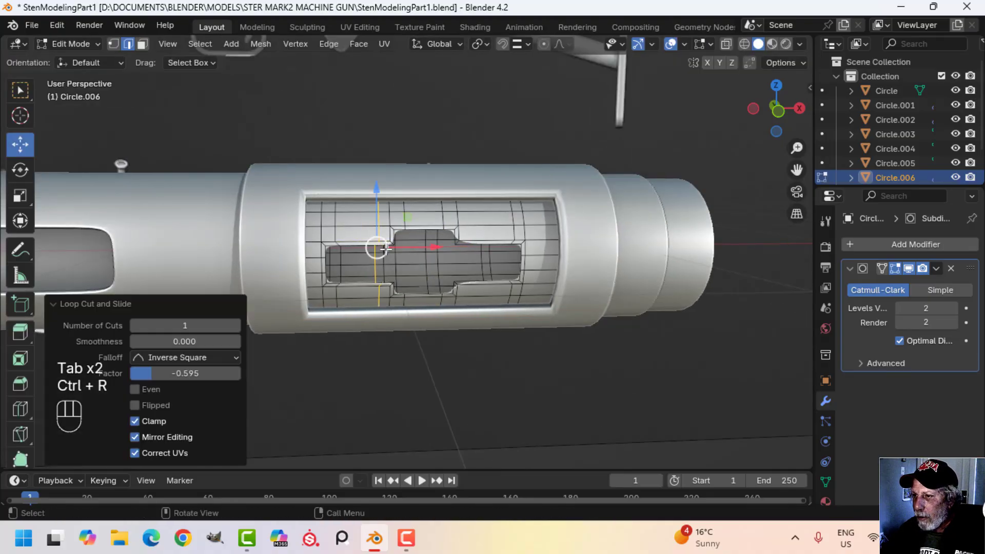
{"action": "key", "text": "ctrl+r"}
{"action": "left_click", "coordinate": [490, 236]}
{"action": "left_click", "coordinate": [484, 236]}
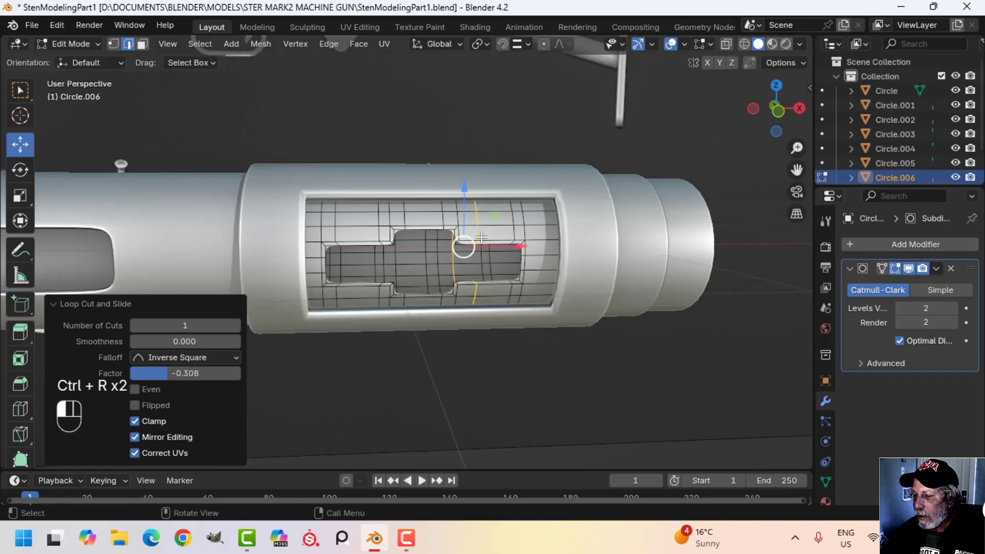
{"action": "key", "text": "Tab"}
Step: Compare the slotted inner tube and the receiver with the reference gun
{"action": "scroll", "coordinate": [447, 263], "scroll_direction": "down", "scroll_amount": 5}
{"action": "key", "text": "alt+a"}
{"action": "mouse_move", "coordinate": [448, 262]}
{"action": "middle_mouse_down"}
{"action": "mouse_move", "coordinate": [472, 275]}
{"action": "mouse_move", "coordinate": [426, 212]}
{"action": "mouse_move", "coordinate": [450, 264]}
{"action": "middle_mouse_up"}
{"action": "scroll", "coordinate": [434, 256], "scroll_direction": "up", "scroll_amount": 3}
{"action": "scroll", "coordinate": [450, 264], "scroll_direction": "down", "scroll_amount": 4}
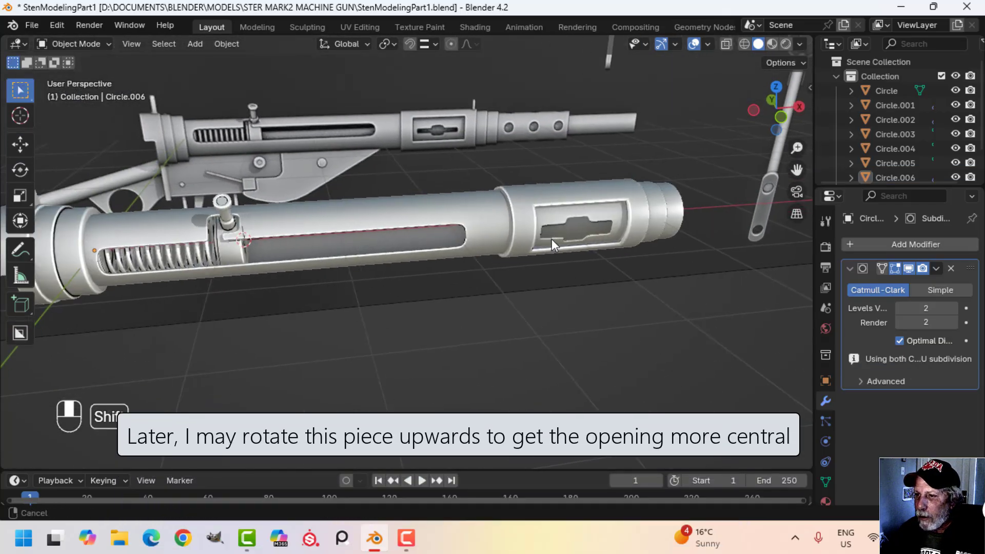
{"action": "middle_click_drag", "start_coordinate": [552, 239], "coordinate": [448, 271], "text": "shift"}
{"action": "scroll", "coordinate": [385, 255], "scroll_direction": "up", "scroll_amount": 3}
{"action": "middle_click_drag", "start_coordinate": [385, 254], "coordinate": [335, 174], "text": "shift"}
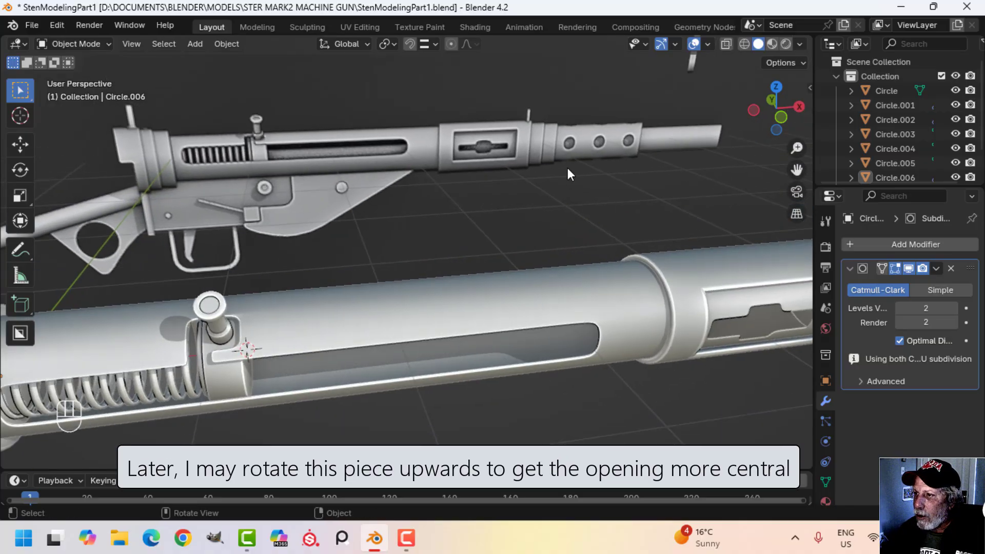
Step: Duplicate the bolt's front face about 0.148 m forward along X and scale the copy to 0.392
{"action": "middle_click_drag", "start_coordinate": [567, 169], "coordinate": [449, 226], "text": "shift"}
{"action": "left_click", "coordinate": [362, 237]}
{"action": "key", "text": "Tab"}
{"action": "key", "text": "alt+a"}
{"action": "left_click", "coordinate": [323, 216]}
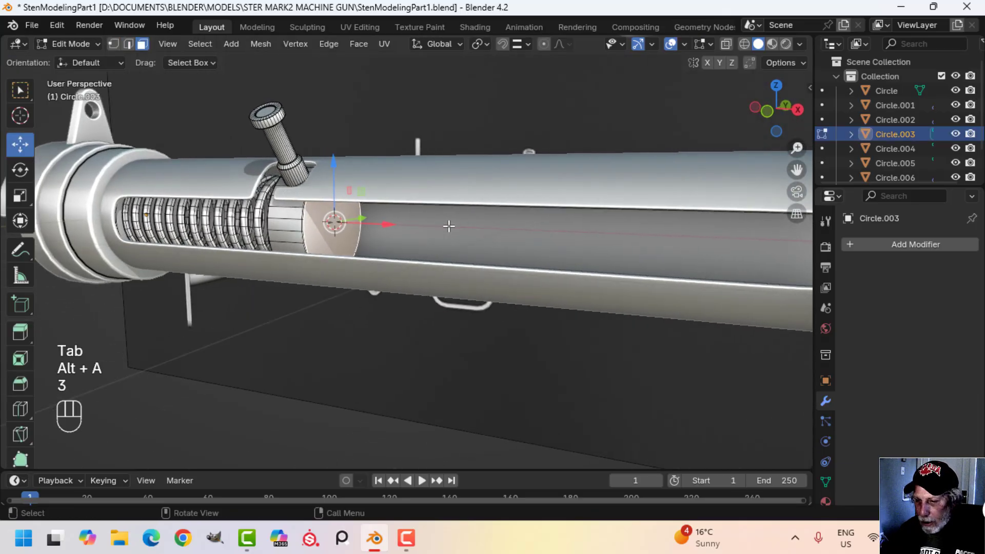
{"action": "key", "text": "shift+d"}
{"action": "left_click", "coordinate": [466, 219]}
{"action": "key", "text": "s"}
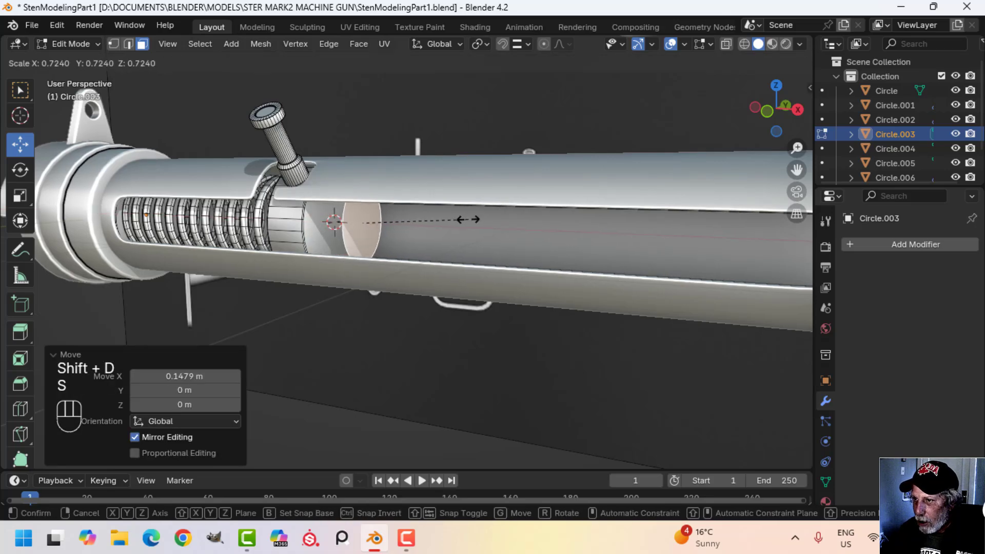
{"action": "left_click", "coordinate": [420, 227]}
Step: Scale the copied bolt face by 0.663 in the front wireframe view to suit a thinner rod
{"action": "key", "text": "KP_1"}
{"action": "key", "text": "z"}
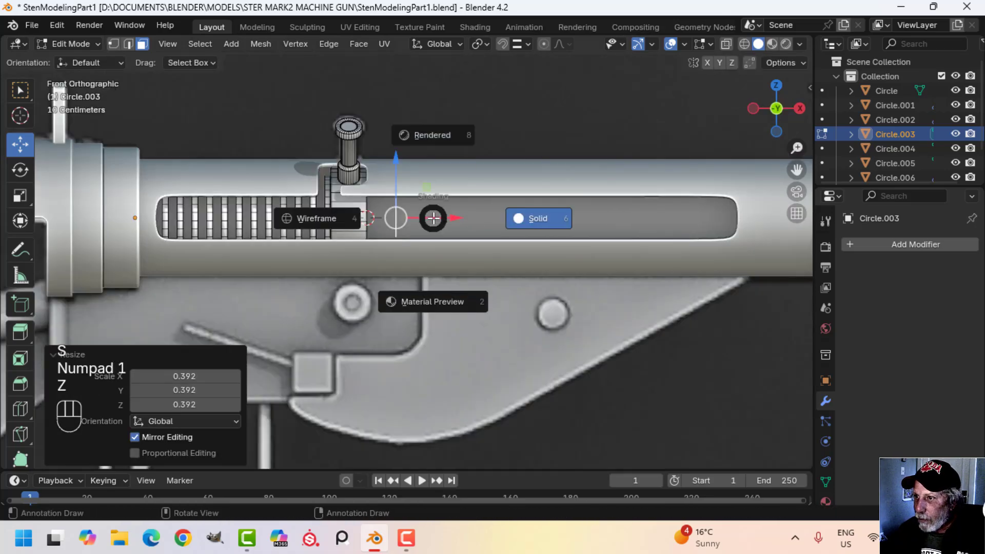
{"action": "left_click", "coordinate": [334, 224]}
{"action": "scroll", "coordinate": [445, 244], "scroll_direction": "up", "scroll_amount": 3}
{"action": "key", "text": "s"}
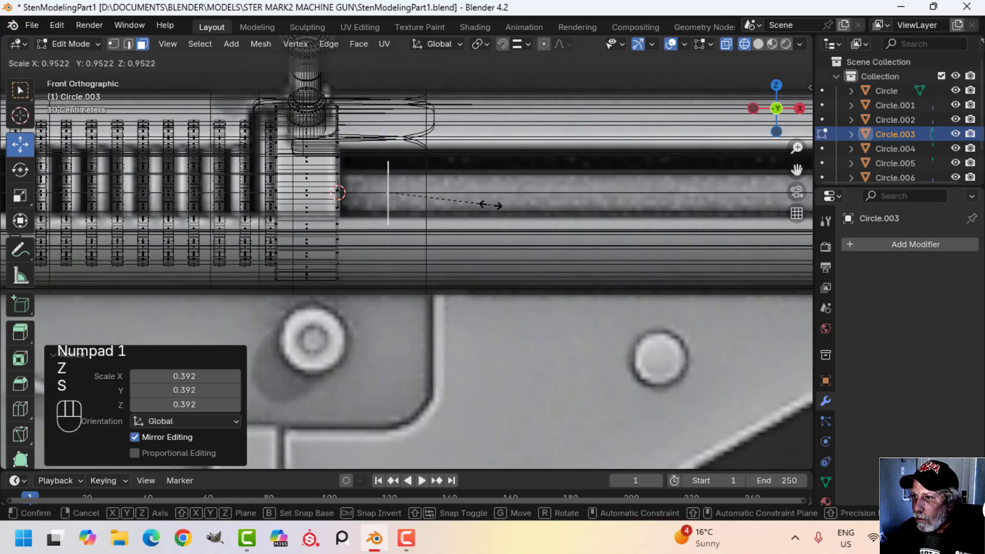
{"action": "left_click", "coordinate": [455, 218]}
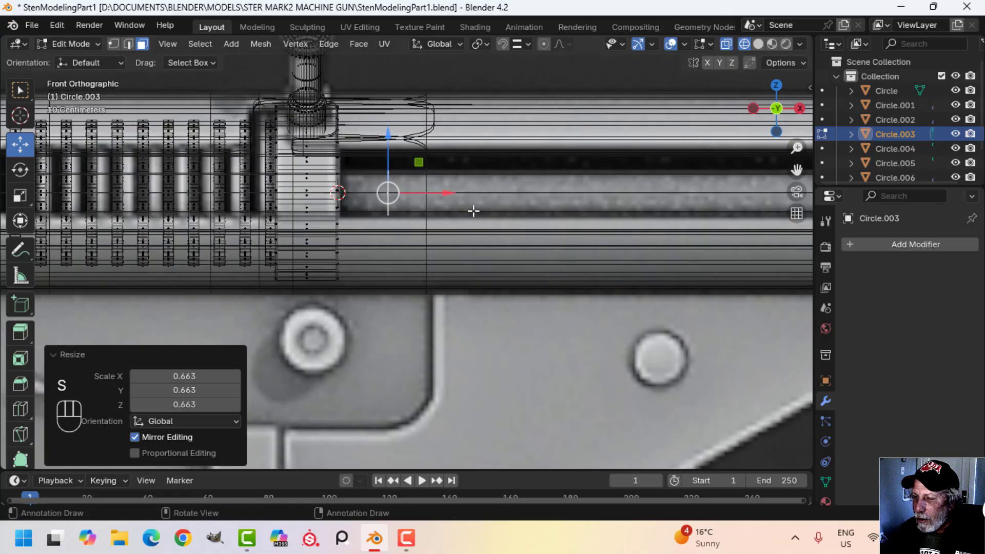
Step: Separate the small face into its own object and move it about -0.163 m along X, back to the bolt's front
{"action": "key", "text": "p"}
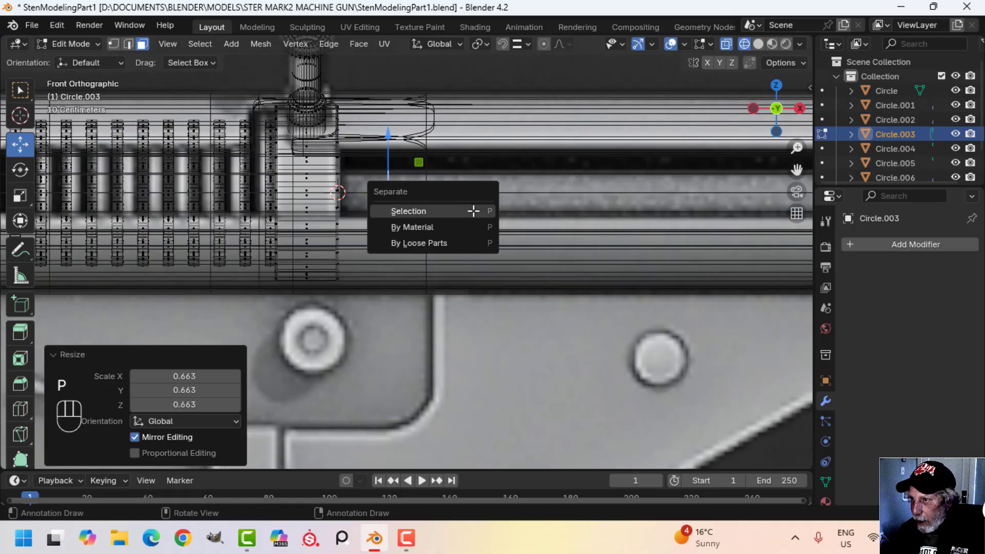
{"action": "left_click", "coordinate": [418, 208]}
{"action": "key", "text": "Tab"}
{"action": "left_click", "coordinate": [388, 184]}
{"action": "key", "text": "Tab"}
{"action": "key", "text": "a"}
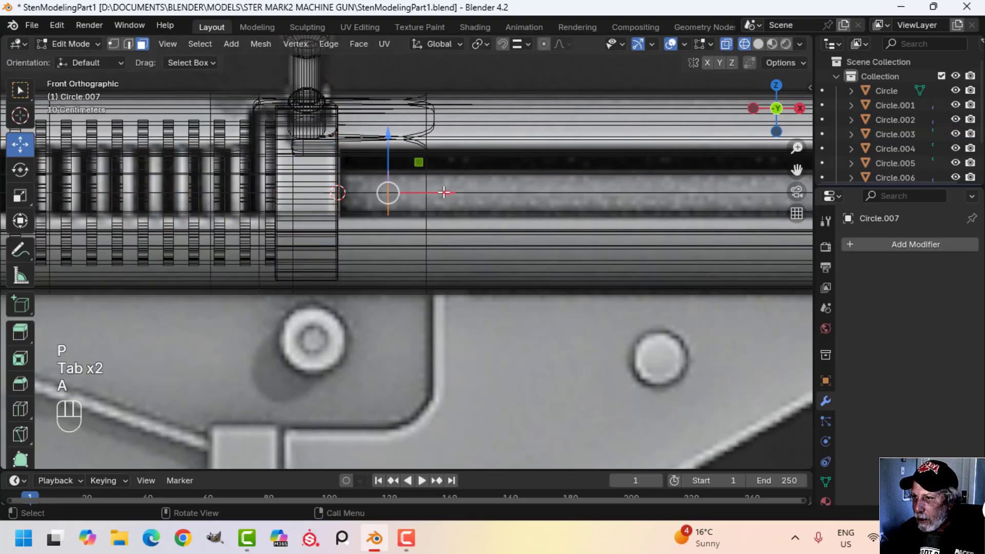
{"action": "left_click_drag", "start_coordinate": [446, 197], "coordinate": [388, 196]}
Step: Extrude the small face and move it along X by about 3.31 m plus 0.66 m, reaching the receiver's stepped front end
{"action": "scroll", "coordinate": [388, 196], "scroll_direction": "down", "scroll_amount": 5}
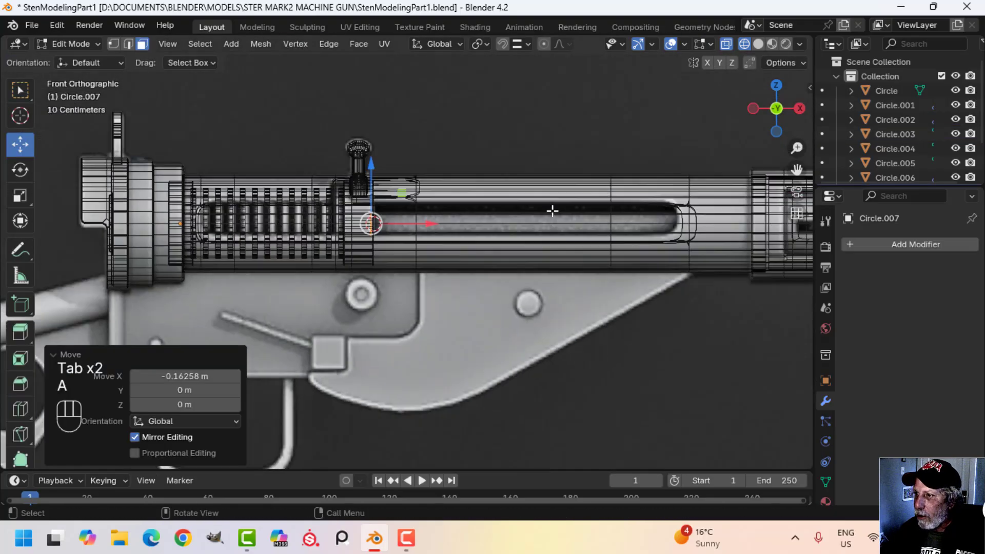
{"action": "middle_click_drag", "start_coordinate": [552, 210], "coordinate": [399, 220], "text": "shift"}
{"action": "key", "text": "e"}
{"action": "right_click", "coordinate": [361, 240]}
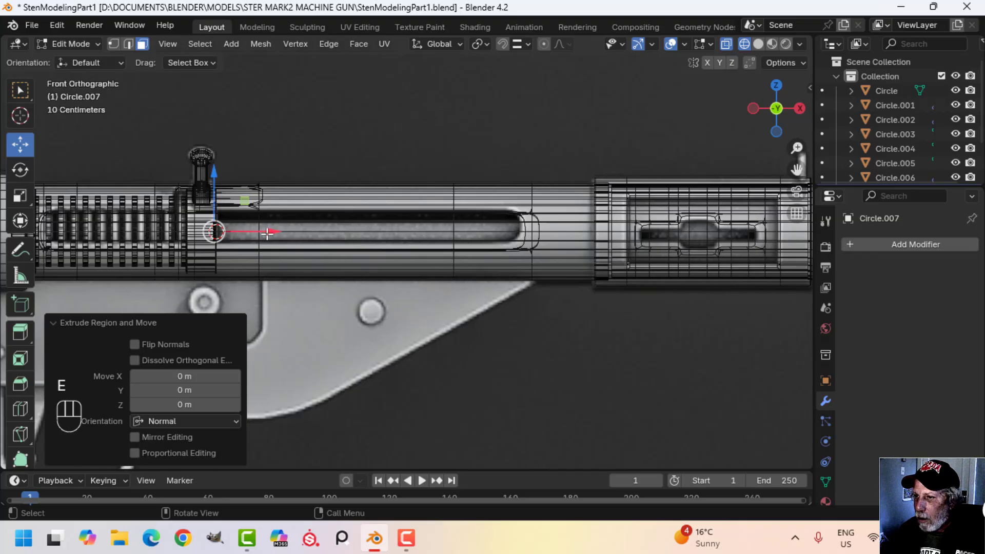
{"action": "left_click_drag", "start_coordinate": [267, 233], "coordinate": [808, 232]}
{"action": "middle_click_drag", "start_coordinate": [808, 231], "coordinate": [563, 241], "text": "shift"}
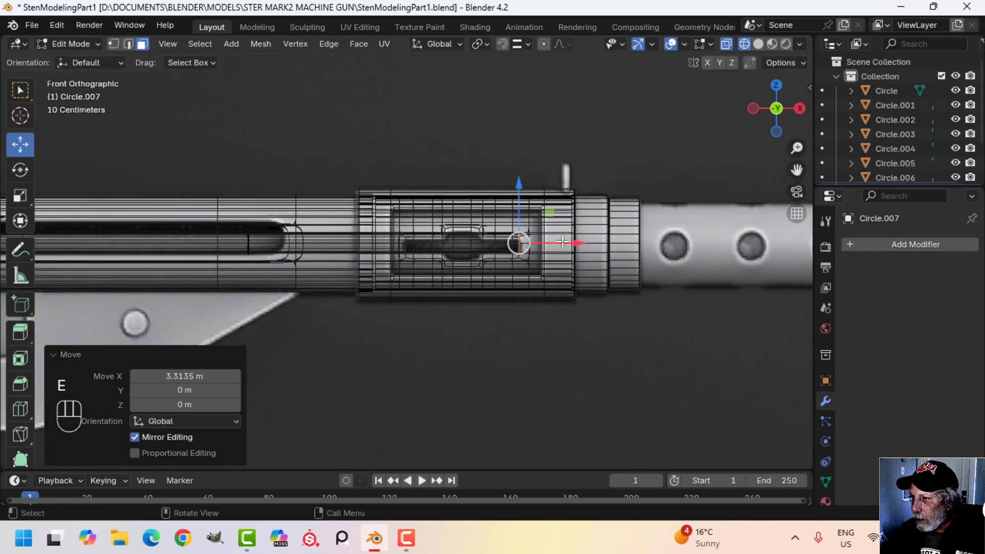
{"action": "left_click_drag", "start_coordinate": [563, 241], "coordinate": [622, 241]}
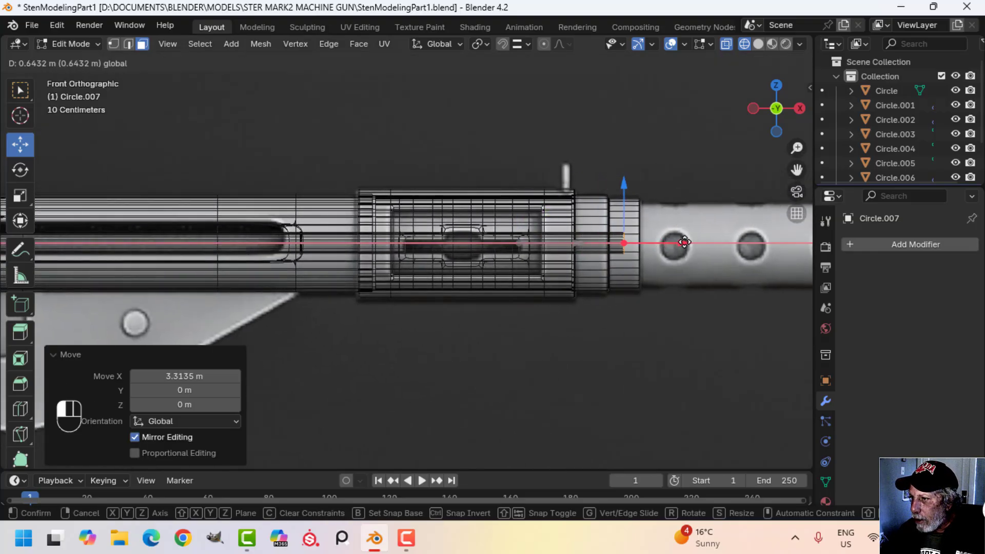
{"action": "left_click_drag", "start_coordinate": [685, 242], "coordinate": [688, 242]}
Step: Return to solid shading and delete the end face at the rod's front
{"action": "key", "text": "z"}
{"action": "left_click", "coordinate": [773, 243]}
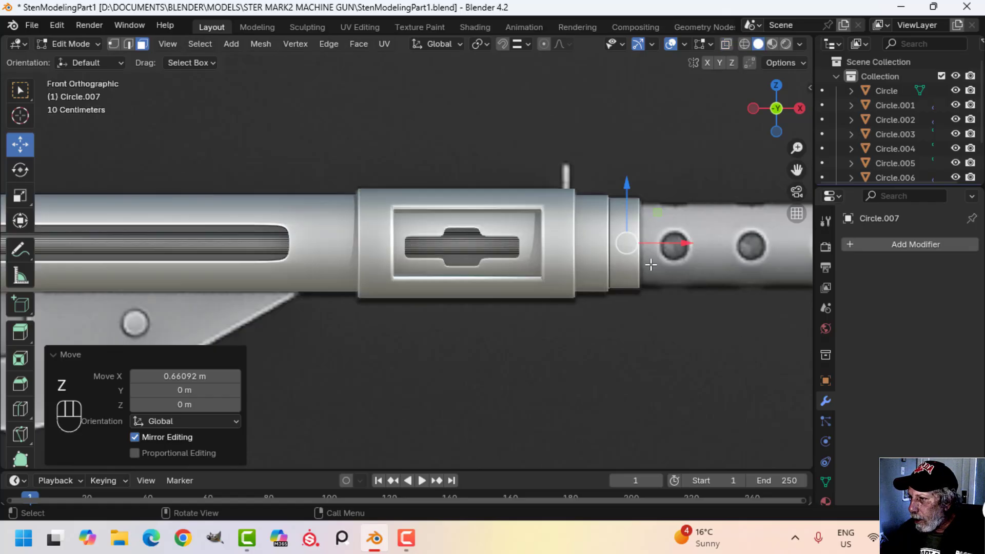
{"action": "mouse_move", "coordinate": [651, 248]}
{"action": "middle_mouse_down"}
{"action": "mouse_move", "coordinate": [605, 241]}
{"action": "mouse_move", "coordinate": [550, 275]}
{"action": "mouse_move", "coordinate": [710, 329]}
{"action": "mouse_move", "coordinate": [606, 311]}
{"action": "middle_mouse_up"}
{"action": "key", "text": "x"}
{"action": "left_click", "coordinate": [528, 276]}
{"action": "scroll", "coordinate": [711, 329], "scroll_direction": "up", "scroll_amount": 2}
{"action": "key", "text": "Tab"}
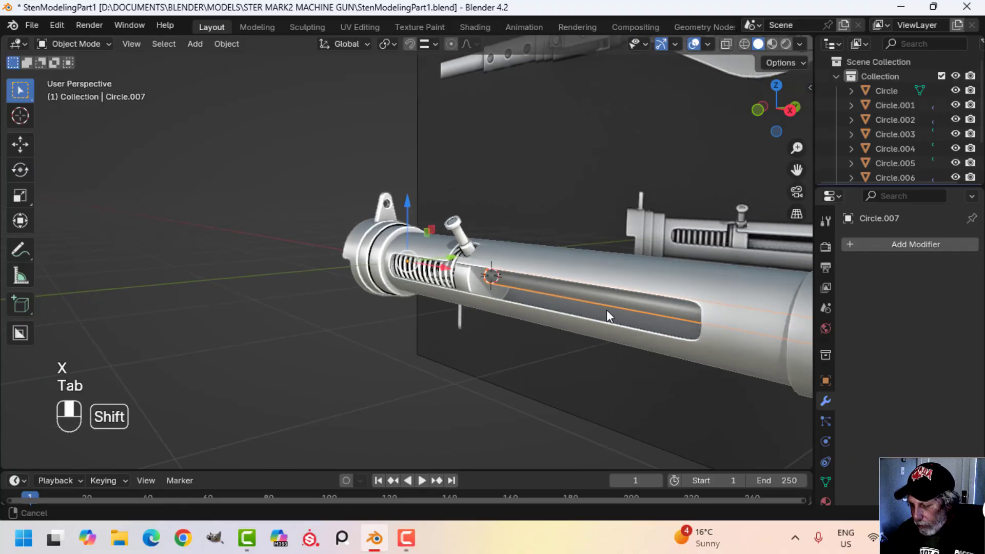
Step: Isolate the rod, delete its rear end face and shade the rod smooth
{"action": "key", "text": "slash"}
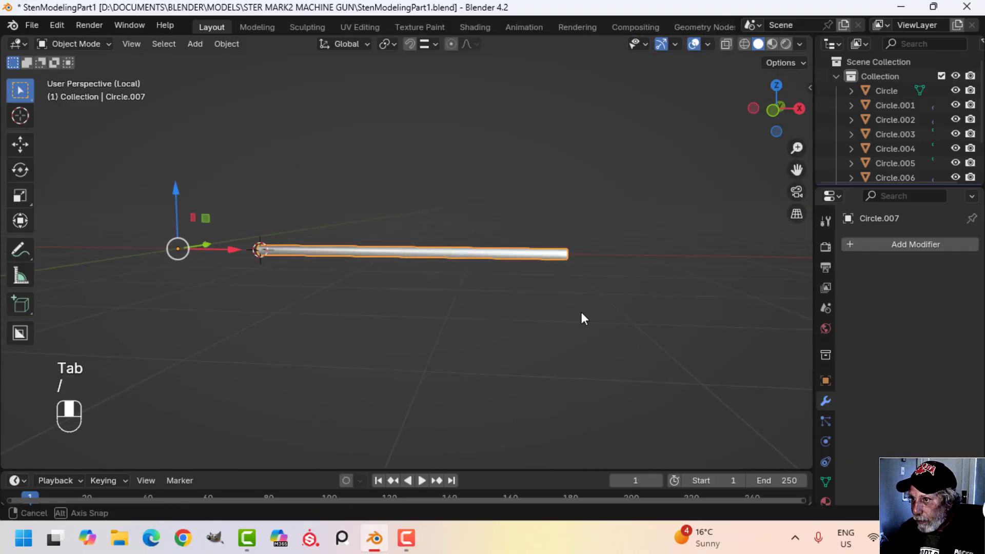
{"action": "key", "text": "Tab"}
{"action": "scroll", "coordinate": [215, 258], "scroll_direction": "up", "scroll_amount": 3}
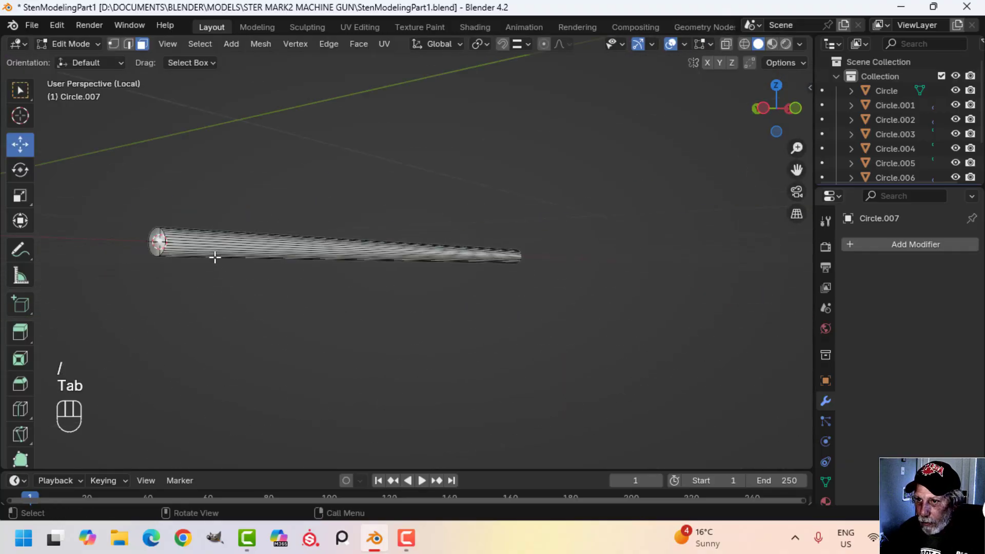
{"action": "key", "text": "x"}
{"action": "left_click", "coordinate": [154, 239]}
{"action": "key", "text": "Tab"}
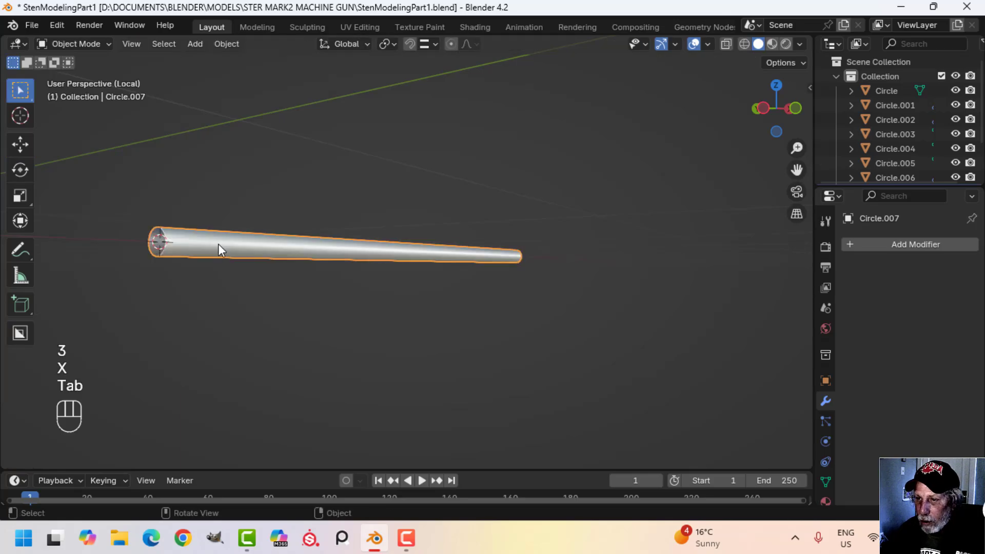
{"action": "right_click", "coordinate": [217, 242]}
{"action": "left_click", "coordinate": [212, 235]}
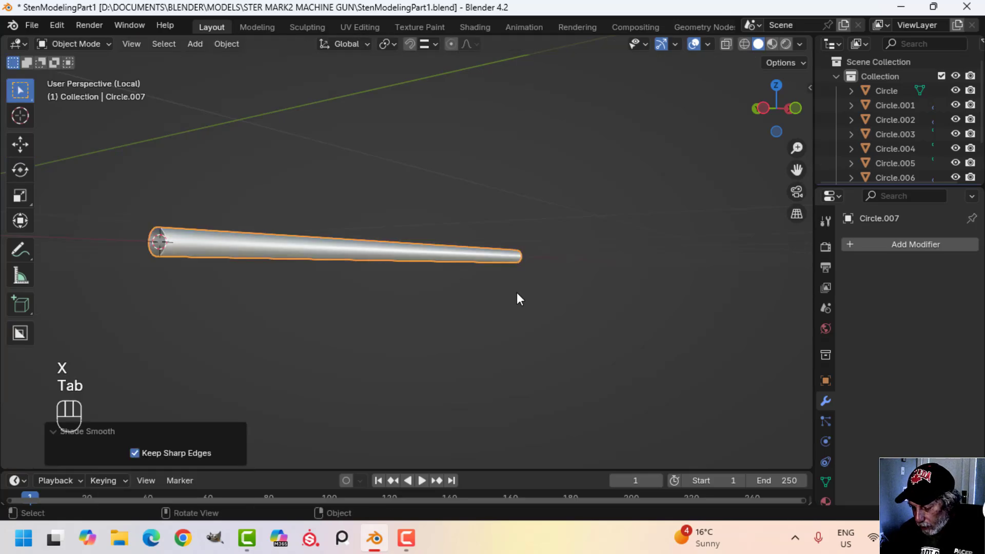
{"action": "key", "text": "slash"}
Step: Scale the whole rod slightly thicker in Y and Z, keeping its length along X
{"action": "mouse_move", "coordinate": [517, 292]}
{"action": "middle_mouse_down"}
{"action": "mouse_move", "coordinate": [531, 298]}
{"action": "mouse_move", "coordinate": [506, 281]}
{"action": "mouse_move", "coordinate": [549, 258]}
{"action": "mouse_move", "coordinate": [523, 275]}
{"action": "middle_mouse_up"}
{"action": "key", "text": "alt+a"}
{"action": "key", "text": "Tab"}
{"action": "key", "text": "a"}
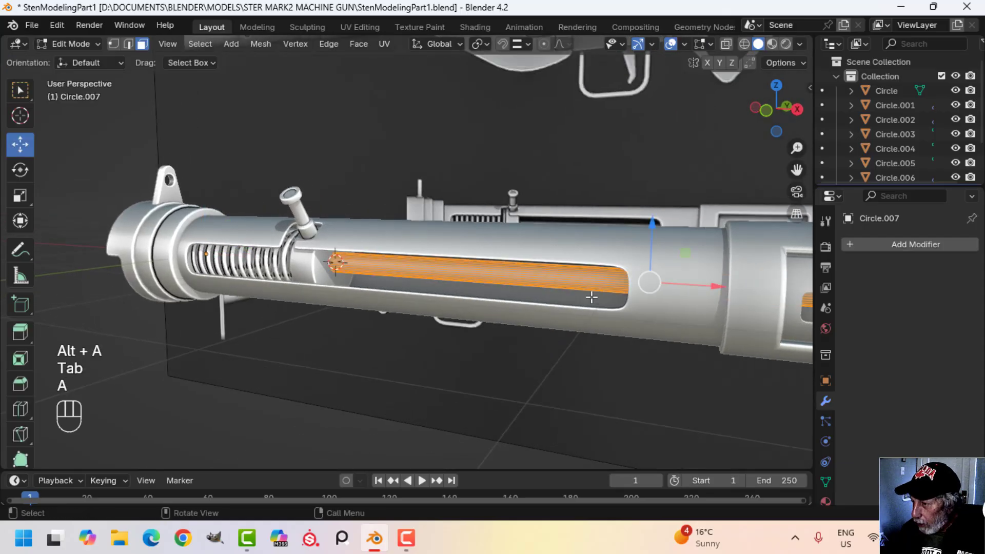
{"action": "key", "text": "KP_1"}
{"action": "middle_click_drag", "start_coordinate": [637, 333], "coordinate": [603, 328], "text": "shift"}
{"action": "scroll", "coordinate": [602, 328], "scroll_direction": "down", "scroll_amount": 1}
{"action": "key", "text": "s"}
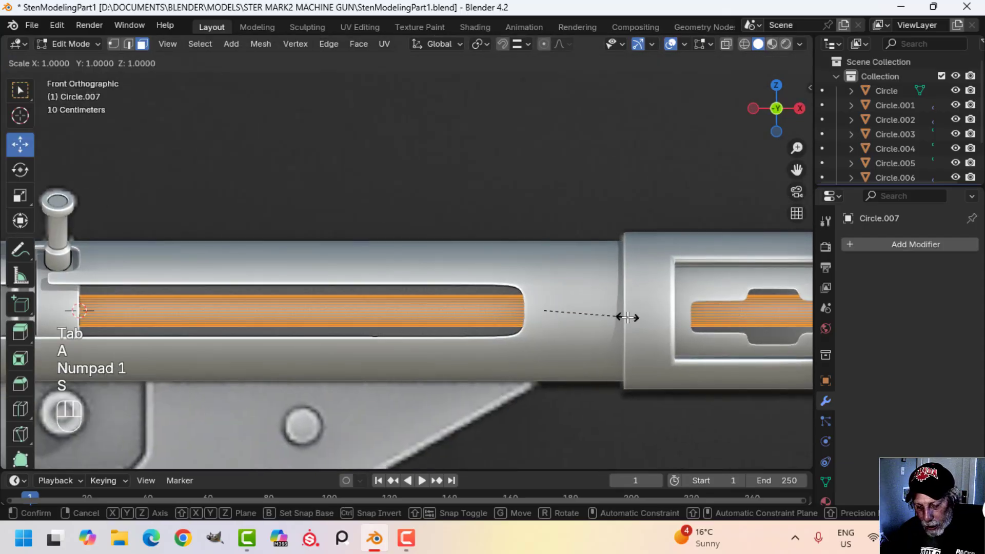
{"action": "key", "text": "shift+x"}
{"action": "left_click", "coordinate": [648, 324]}
{"action": "key", "text": "Tab"}
Step: Check the face orientation of the rod, inner tube and receiver using the overlay
{"action": "scroll", "coordinate": [725, 339], "scroll_direction": "down", "scroll_amount": 1}
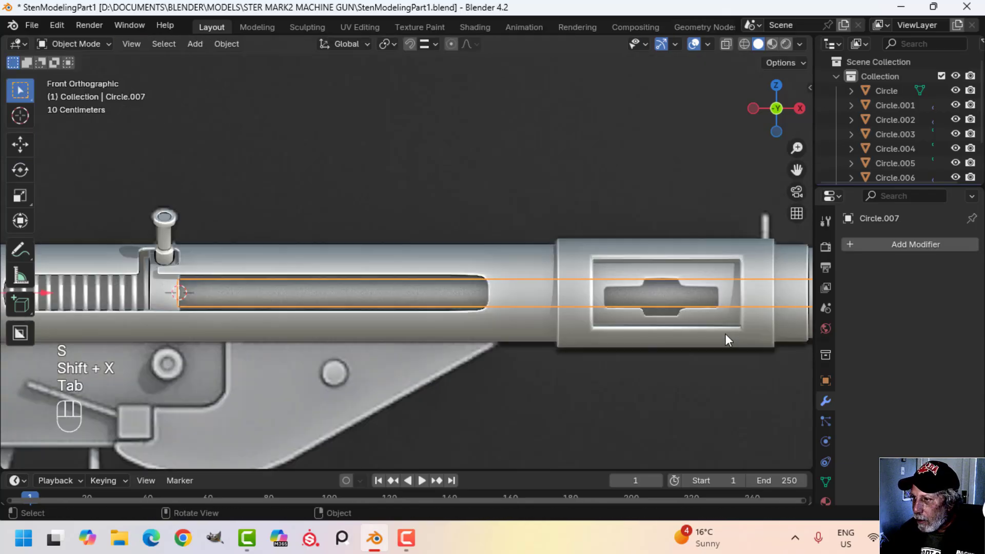
{"action": "scroll", "coordinate": [725, 339], "scroll_direction": "down", "scroll_amount": 3}
{"action": "key", "text": "alt+a"}
{"action": "middle_click_drag", "start_coordinate": [697, 330], "coordinate": [609, 200], "text": "shift"}
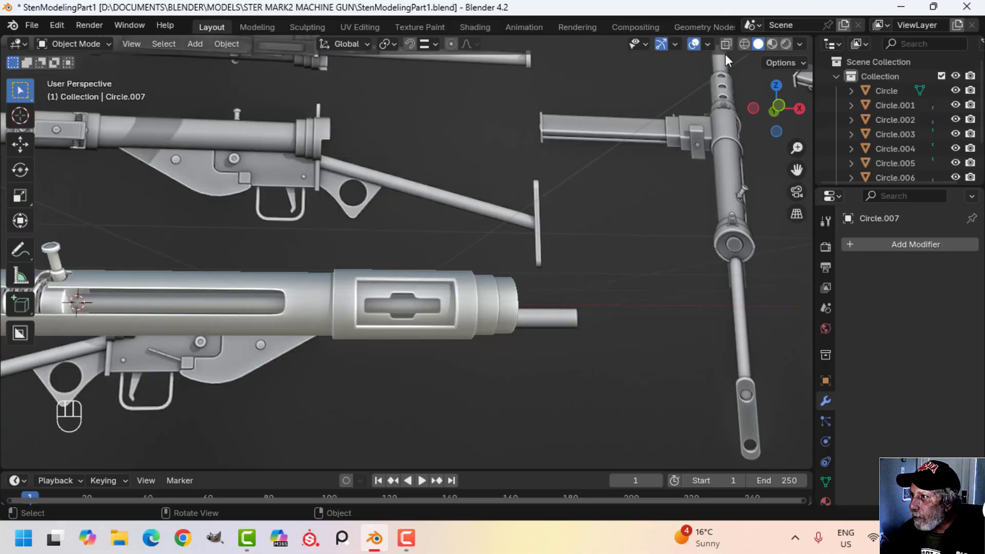
{"action": "left_click", "coordinate": [708, 44]}
{"action": "left_click", "coordinate": [667, 302]}
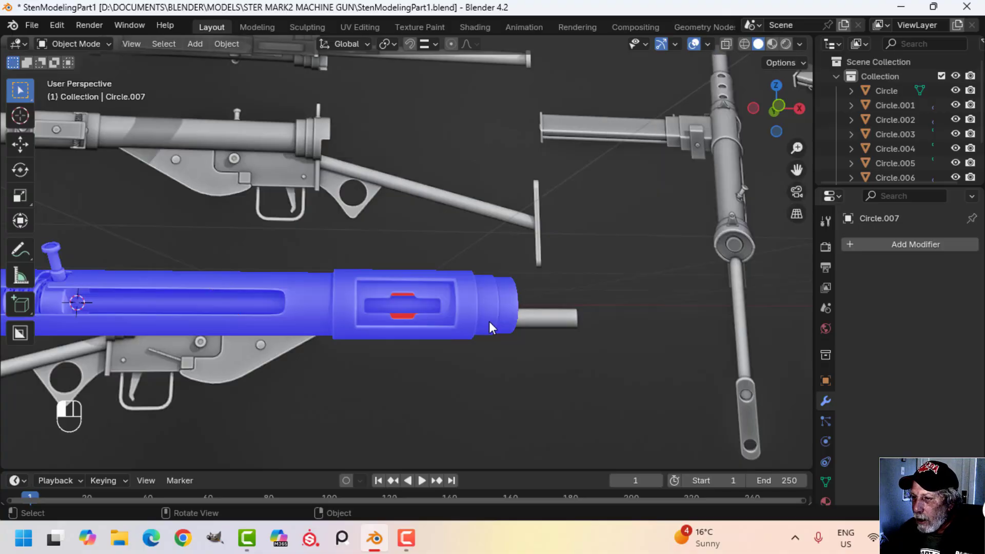
{"action": "scroll", "coordinate": [352, 336], "scroll_direction": "up", "scroll_amount": 2}
{"action": "middle_click_drag", "start_coordinate": [352, 335], "coordinate": [477, 314]}
{"action": "left_click", "coordinate": [423, 247]}
{"action": "middle_click_drag", "start_coordinate": [424, 247], "coordinate": [545, 224]}
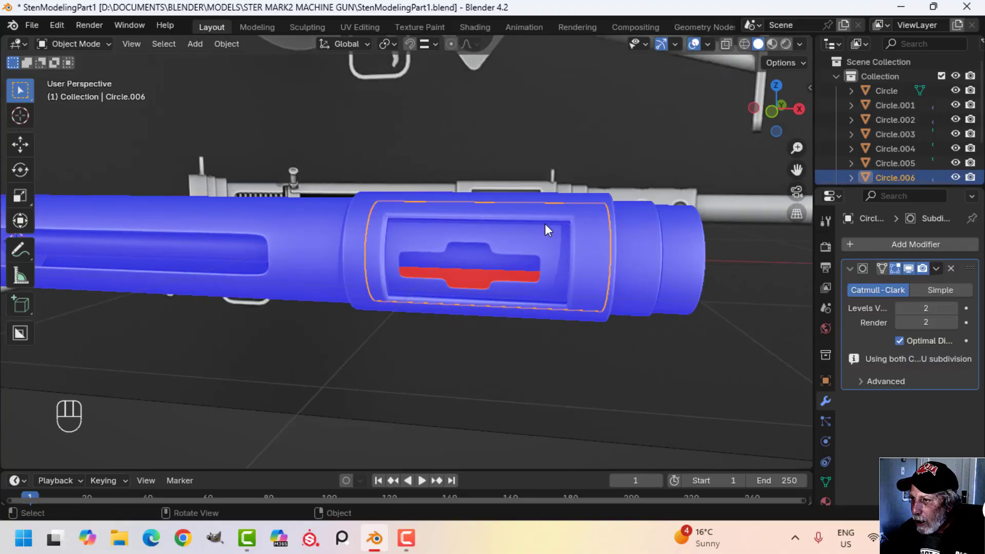
{"action": "left_click", "coordinate": [708, 45]}
{"action": "left_click", "coordinate": [657, 306]}
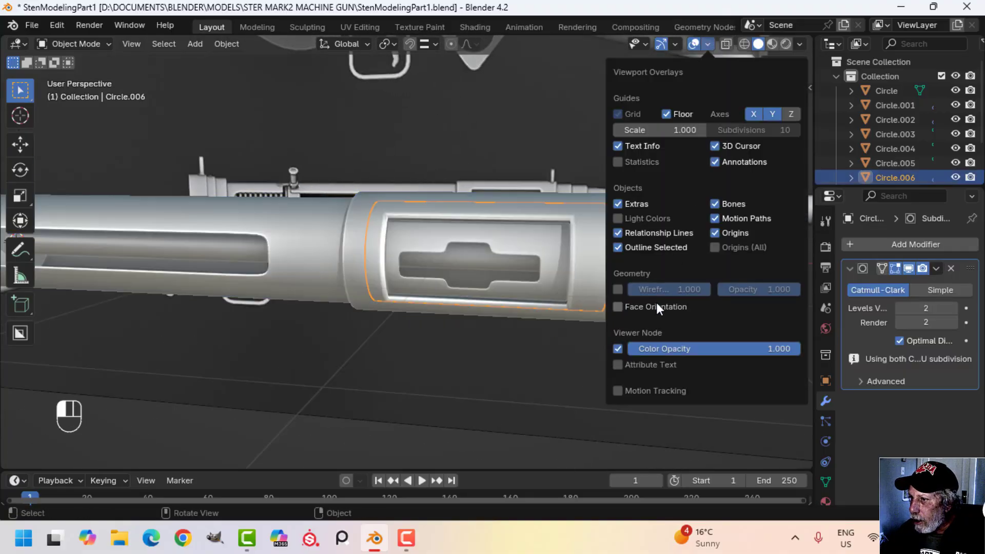
Step: Isolate the inner tube, extrude all its faces and shrink them about 0.013 m inward to give the wall thickness
{"action": "middle_click_drag", "start_coordinate": [657, 303], "coordinate": [577, 284]}
{"action": "key", "text": "Tab"}
{"action": "key", "text": "a"}
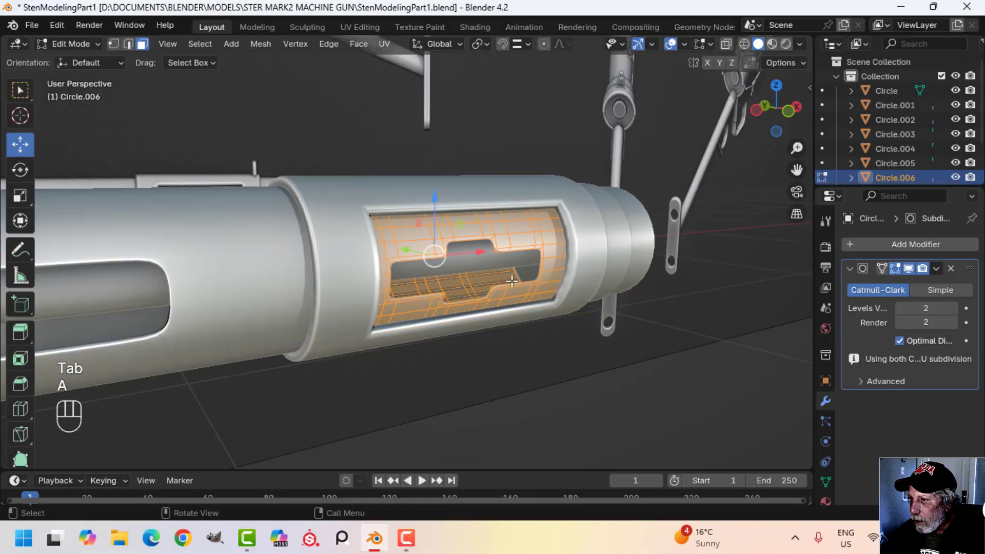
{"action": "middle_click_drag", "start_coordinate": [548, 264], "coordinate": [471, 268]}
{"action": "key", "text": "Tab"}
{"action": "key", "text": "slash"}
{"action": "key", "text": "Tab"}
{"action": "key", "text": "a"}
{"action": "middle_click_drag", "start_coordinate": [532, 270], "coordinate": [626, 254]}
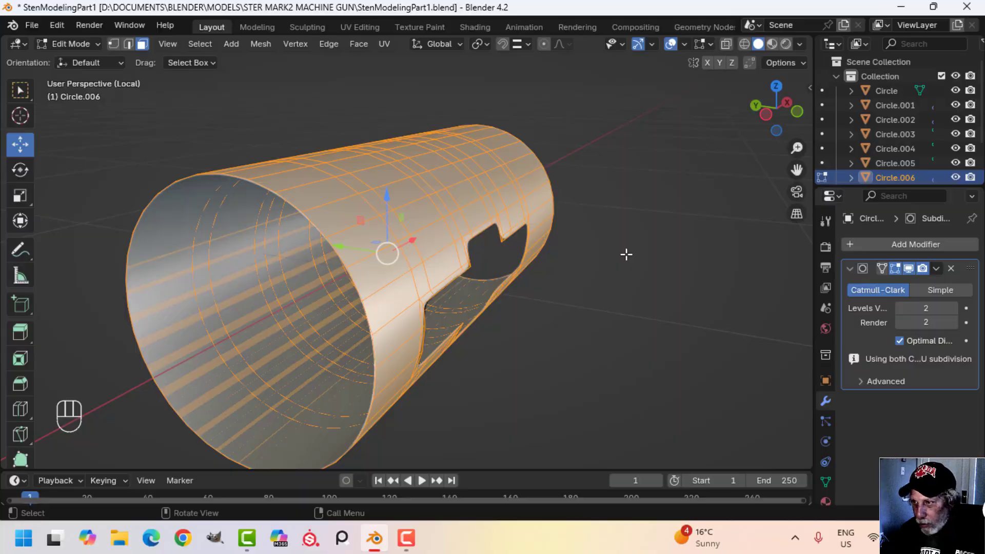
{"action": "key", "text": "e"}
{"action": "key", "text": "alt+s"}
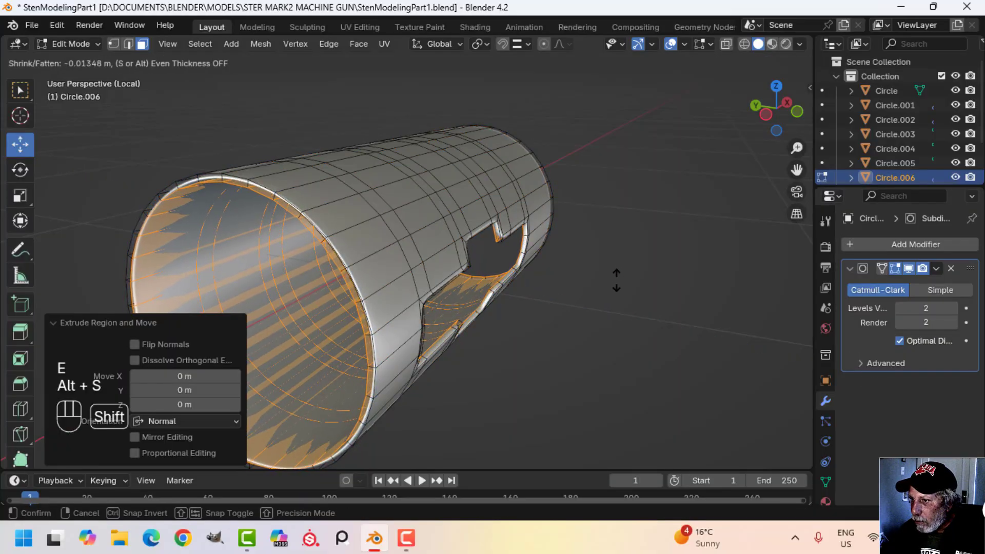
{"action": "left_click", "coordinate": [614, 279]}
{"action": "middle_click_drag", "start_coordinate": [611, 279], "coordinate": [532, 229]}
{"action": "key", "text": "alt+a"}
{"action": "scroll", "coordinate": [532, 229], "scroll_direction": "up", "scroll_amount": 4}
{"action": "middle_click_drag", "start_coordinate": [611, 242], "coordinate": [511, 238]}
{"action": "key", "text": "ctrl+r"}
{"action": "left_click", "coordinate": [509, 241]}
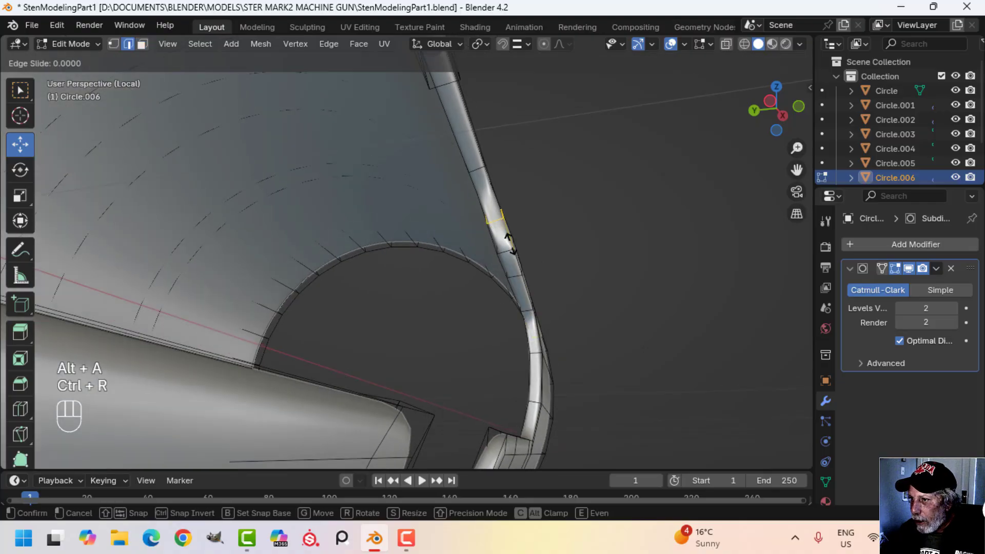
{"action": "key", "text": "Escape"}
{"action": "scroll", "coordinate": [587, 242], "scroll_direction": "down", "scroll_amount": 3}
{"action": "key", "text": "ctrl+z"}
{"action": "middle_click_drag", "start_coordinate": [574, 255], "coordinate": [521, 287]}
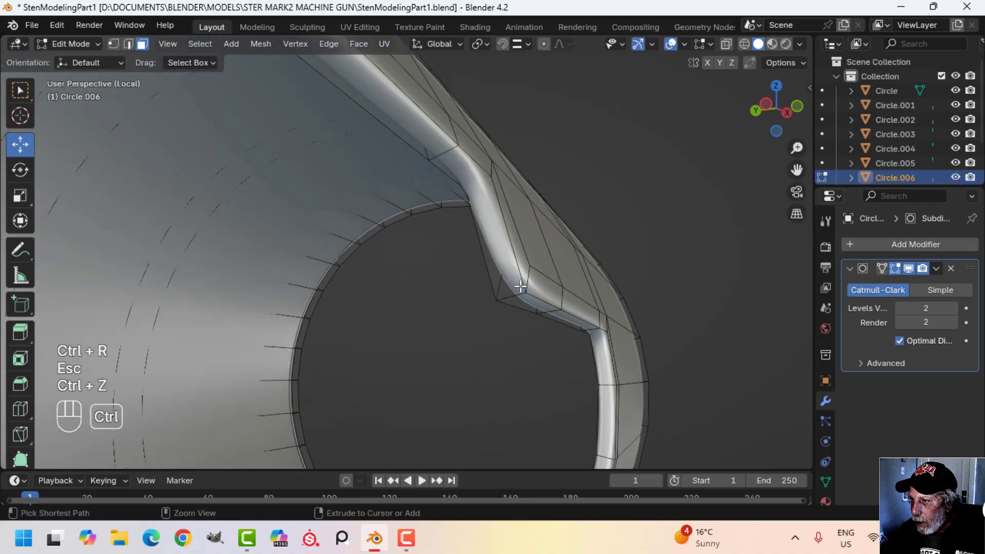
{"action": "key", "text": "ctrl+r"}
{"action": "left_click", "coordinate": [519, 287]}
{"action": "key", "text": "Escape"}
{"action": "key", "text": "ctrl+z"}
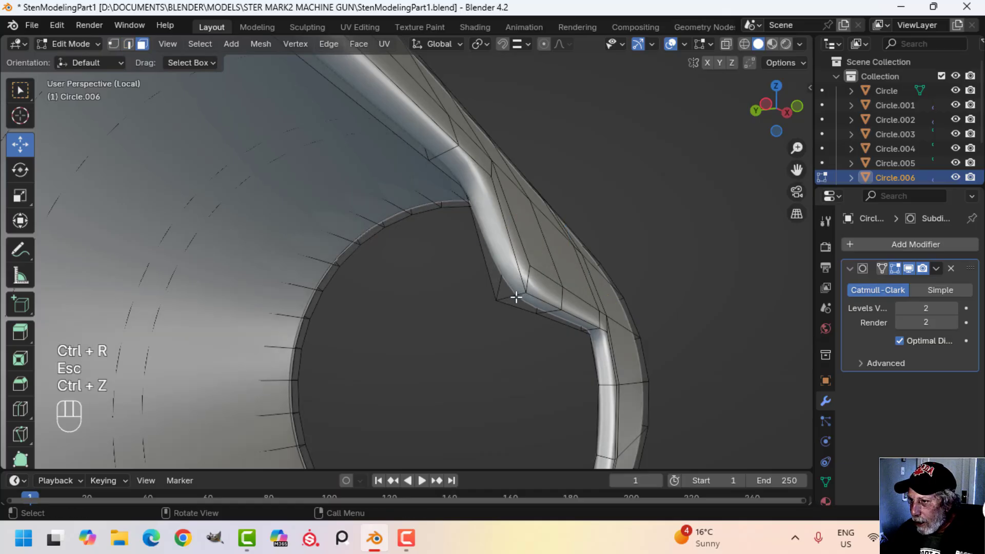
Step: Add two supporting loop cuts around the inner tube slot's wall thickness, near its outer edge with factor 0.692 and near its inner edge
{"action": "key", "text": "ctrl+r"}
{"action": "left_click", "coordinate": [517, 292]}
{"action": "left_click_drag", "start_coordinate": [519, 297], "coordinate": [526, 298]}
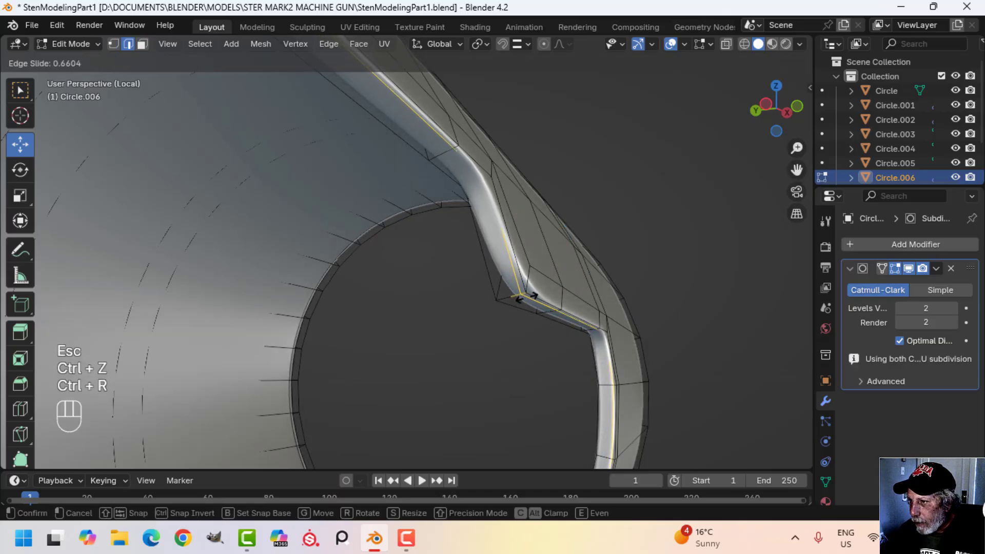
{"action": "left_click", "coordinate": [528, 298]}
{"action": "key", "text": "ctrl+r"}
{"action": "left_click", "coordinate": [517, 300]}
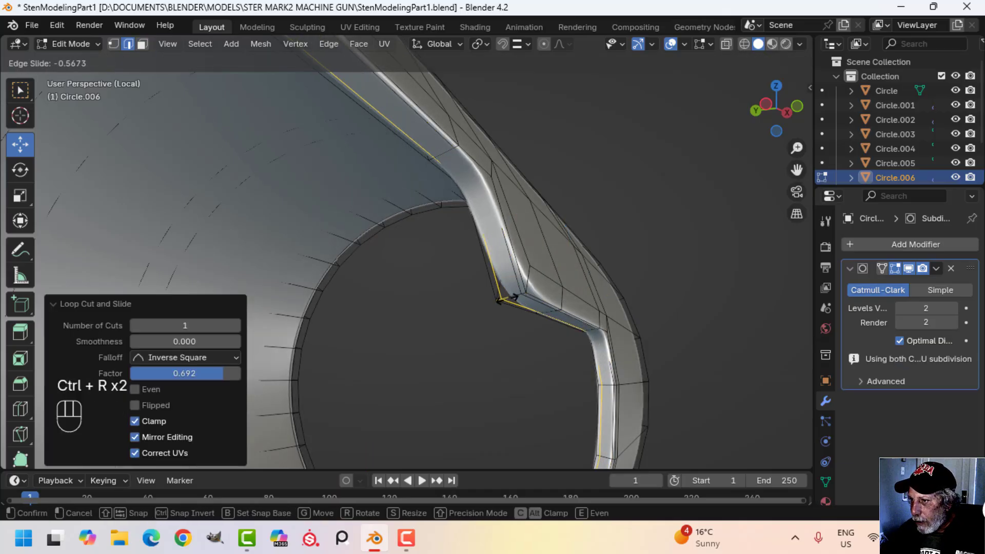
{"action": "left_click", "coordinate": [516, 298]}
{"action": "key", "text": "Tab"}
{"action": "middle_click_drag", "start_coordinate": [515, 298], "coordinate": [436, 223]}
{"action": "key", "text": "alt+a"}
{"action": "key", "text": "slash"}
{"action": "scroll", "coordinate": [506, 270], "scroll_direction": "up", "scroll_amount": 3}
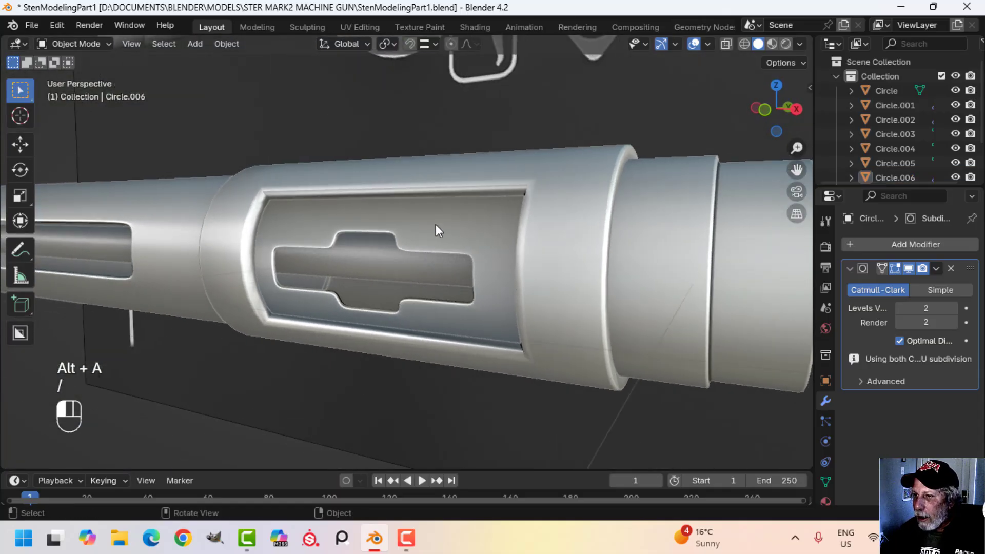
Step: Correct the direction of all face normals on the inner tube
{"action": "key", "text": "Tab"}
{"action": "key", "text": "a"}
{"action": "key", "text": "alt+n"}
{"action": "left_click", "coordinate": [496, 231]}
{"action": "key", "text": "Tab"}
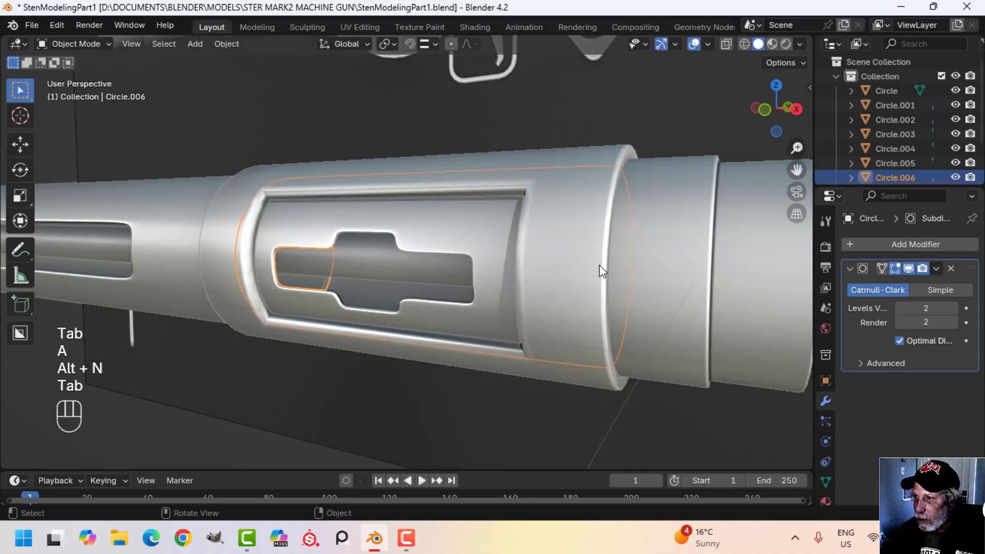
{"action": "middle_click_drag", "start_coordinate": [599, 265], "coordinate": [518, 293]}
{"action": "key", "text": "alt+a"}
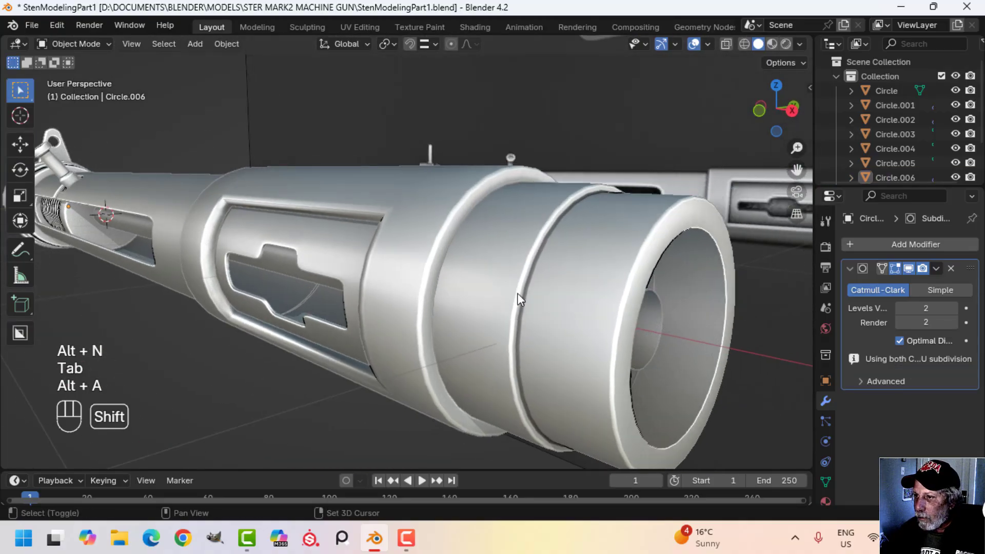
Step: Isolate the windowed housing around the receiver's front and bevel the inner edge loop of its open end
{"action": "scroll", "coordinate": [596, 289], "scroll_direction": "up", "scroll_amount": 3}
{"action": "middle_click_drag", "start_coordinate": [596, 289], "coordinate": [521, 249]}
{"action": "scroll", "coordinate": [666, 266], "scroll_direction": "up", "scroll_amount": 3}
{"action": "scroll", "coordinate": [528, 250], "scroll_direction": "up", "scroll_amount": 2}
{"action": "scroll", "coordinate": [479, 265], "scroll_direction": "down", "scroll_amount": 6}
{"action": "left_click", "coordinate": [480, 261]}
{"action": "key", "text": "slash"}
{"action": "key", "text": "Tab"}
{"action": "scroll", "coordinate": [513, 250], "scroll_direction": "up", "scroll_amount": 3}
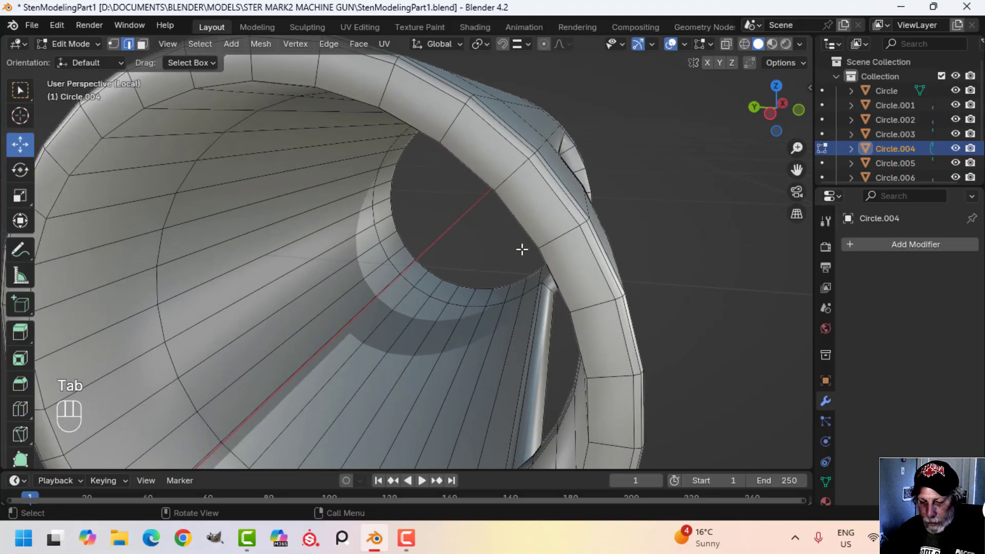
{"action": "middle_click_drag", "start_coordinate": [603, 224], "coordinate": [615, 224]}
{"action": "key", "text": "ctrl+b"}
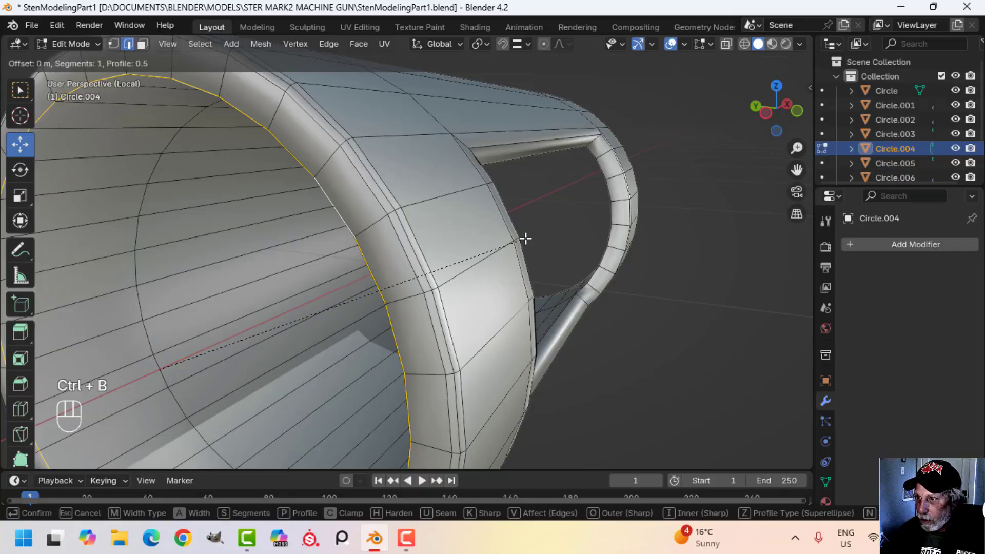
{"action": "left_click", "coordinate": [503, 239]}
{"action": "key", "text": "Tab"}
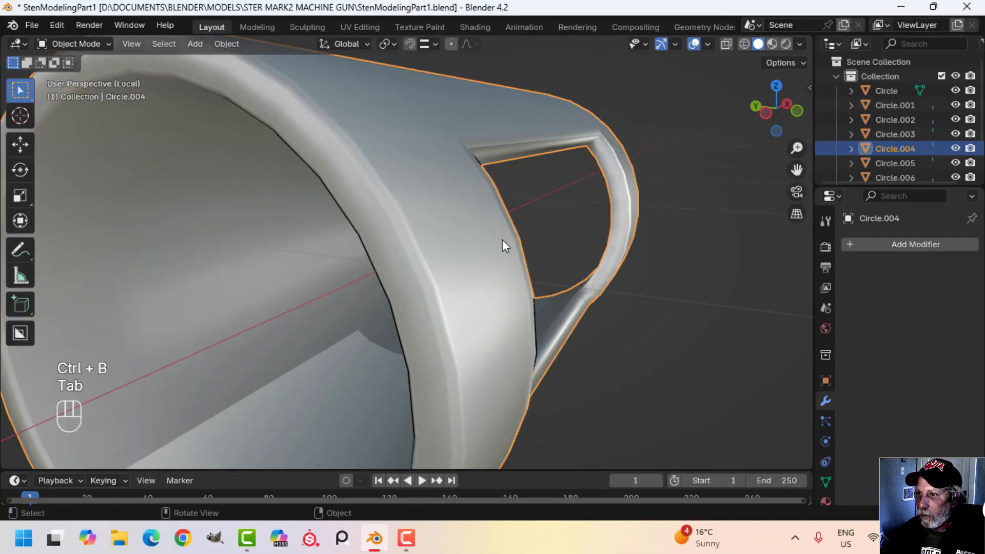
Step: Leave the isolated view of the housing, clear the selection and save the file
{"action": "scroll", "coordinate": [501, 242], "scroll_direction": "down", "scroll_amount": 5}
{"action": "key", "text": "slash"}
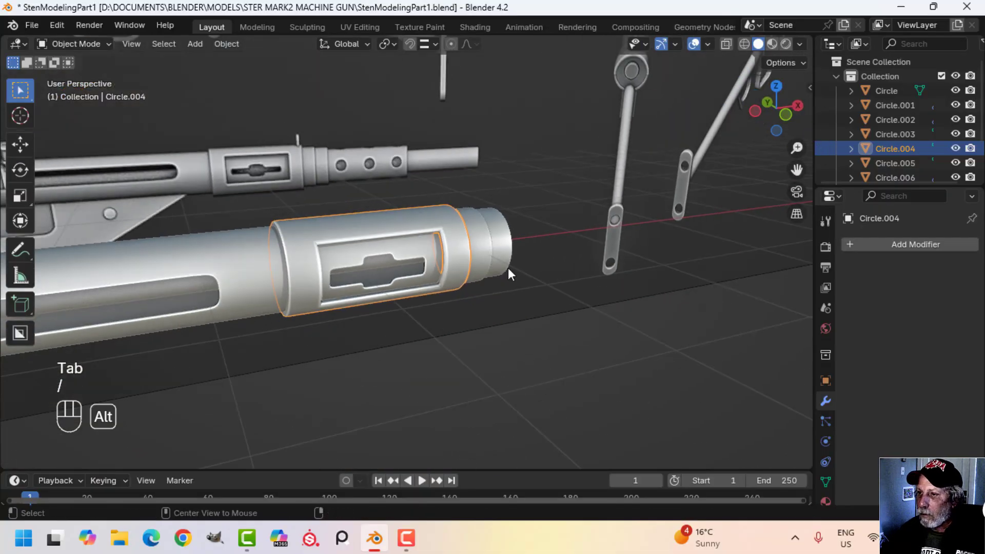
{"action": "key", "text": "alt+a"}
{"action": "middle_click_drag", "start_coordinate": [508, 268], "coordinate": [429, 256]}
{"action": "key", "text": "ctrl+s"}
Step: Duplicate the rear sight's whole mesh and move the copy about 5.32 m along X to the front housing
{"action": "middle_click_drag", "start_coordinate": [429, 257], "coordinate": [466, 289]}
{"action": "scroll", "coordinate": [463, 270], "scroll_direction": "up", "scroll_amount": 3}
{"action": "scroll", "coordinate": [633, 269], "scroll_direction": "up", "scroll_amount": 5}
{"action": "middle_click_drag", "start_coordinate": [633, 270], "coordinate": [269, 285], "text": "shift"}
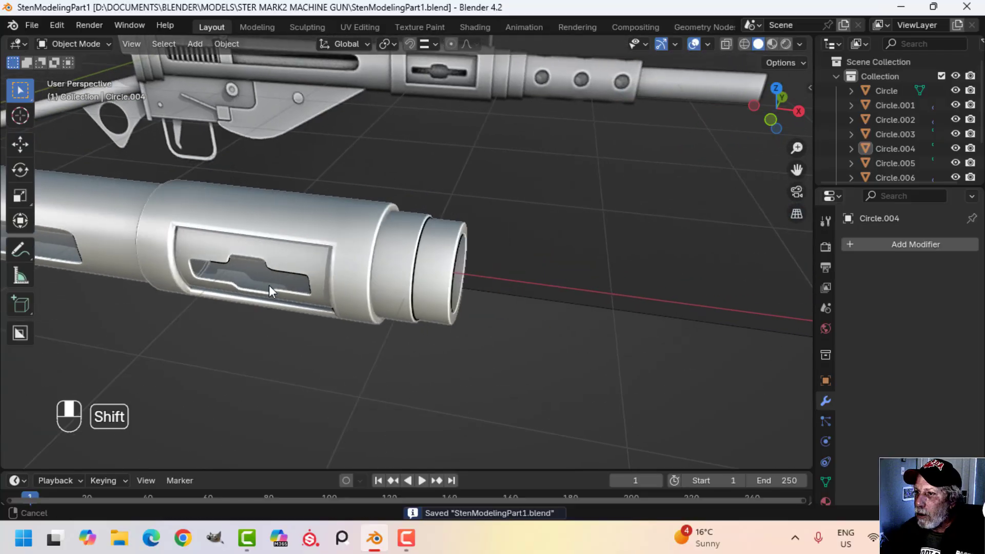
{"action": "scroll", "coordinate": [343, 257], "scroll_direction": "down", "scroll_amount": 2}
{"action": "middle_click_drag", "start_coordinate": [343, 257], "coordinate": [493, 240], "text": "shift"}
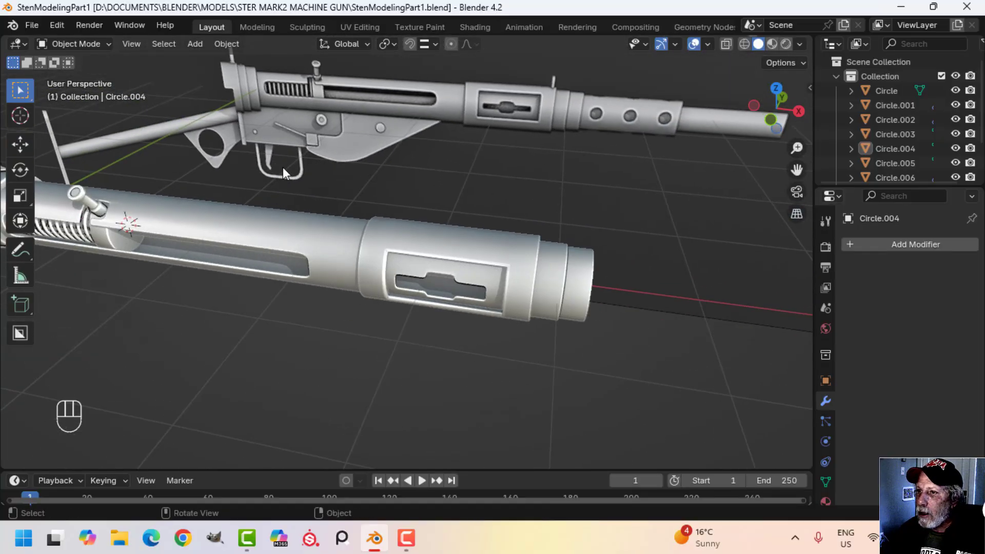
{"action": "middle_click_drag", "start_coordinate": [621, 60], "coordinate": [321, 279], "text": "shift"}
{"action": "left_click", "coordinate": [321, 278]}
{"action": "key", "text": "Tab"}
{"action": "key", "text": "a"}
{"action": "middle_click_drag", "start_coordinate": [398, 277], "coordinate": [405, 248]}
{"action": "scroll", "coordinate": [421, 266], "scroll_direction": "down", "scroll_amount": 2}
{"action": "key", "text": "shift+d"}
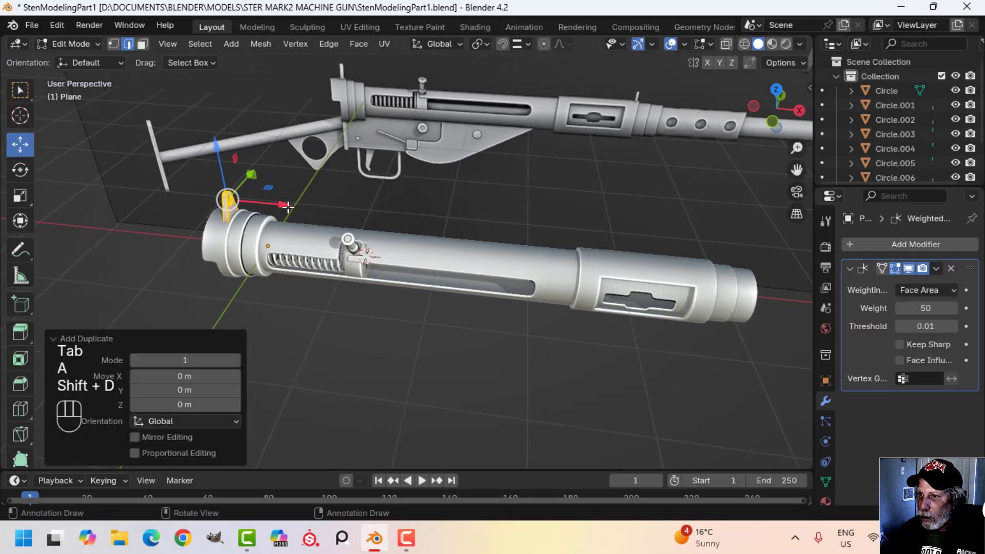
{"action": "left_click_drag", "start_coordinate": [288, 207], "coordinate": [793, 274]}
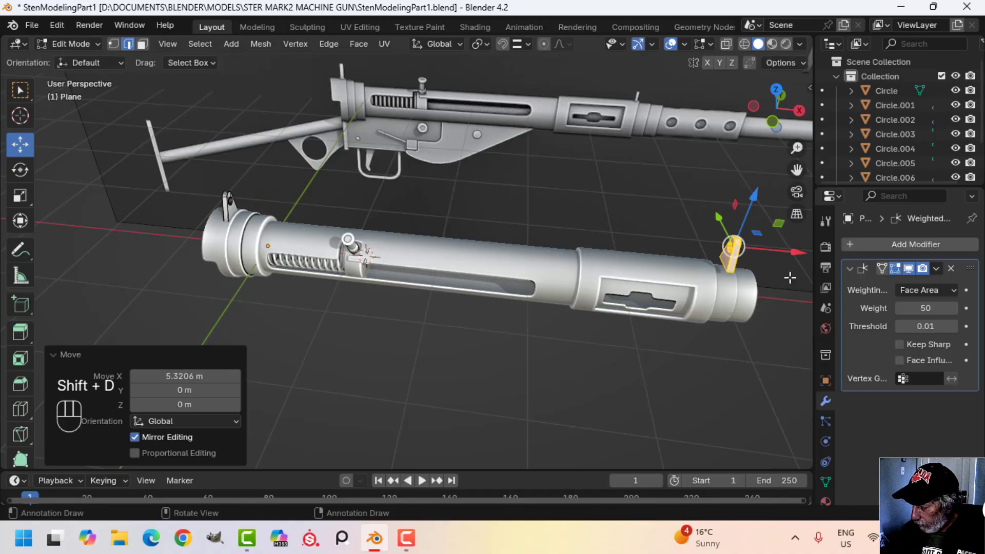
Step: Align the copied sight with the reference in front view, moving it about -0.17 m along X and scaling it to 0.668
{"action": "key", "text": "KP_1"}
{"action": "middle_click_drag", "start_coordinate": [700, 257], "coordinate": [495, 273], "text": "shift"}
{"action": "scroll", "coordinate": [347, 275], "scroll_direction": "up", "scroll_amount": 3}
{"action": "scroll", "coordinate": [524, 267], "scroll_direction": "up", "scroll_amount": 2}
{"action": "key", "text": "g"}
{"action": "key", "text": "x"}
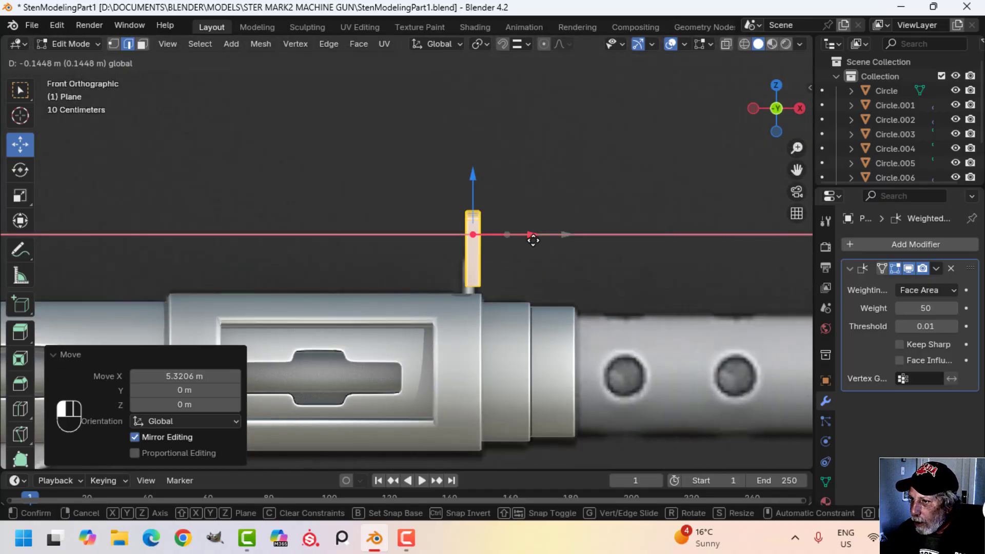
{"action": "left_click", "coordinate": [528, 238]}
{"action": "key", "text": "s"}
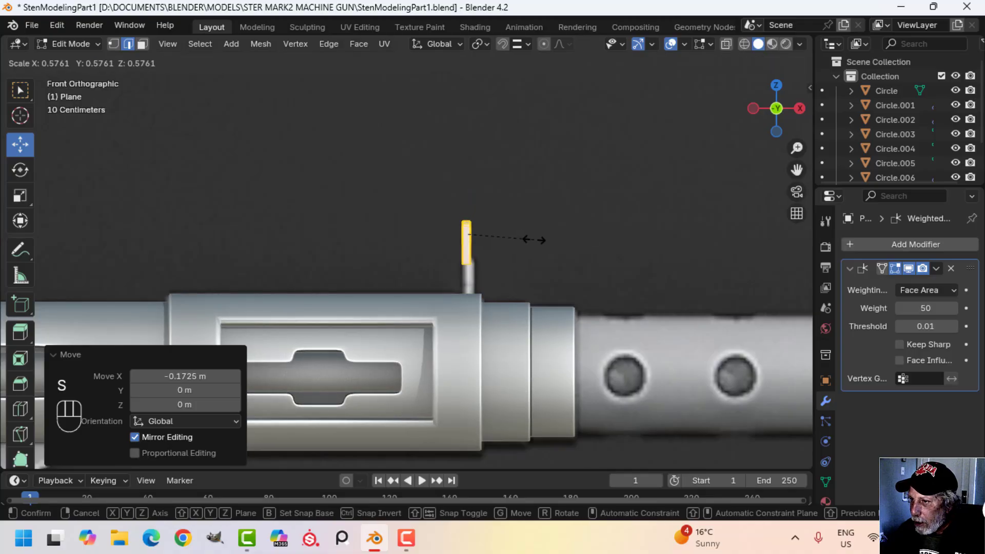
{"action": "left_click", "coordinate": [545, 240]}
Step: Lower the front sight about 0.123 m onto the housing and shift it about 0.013 m along X
{"action": "key", "text": "g"}
{"action": "key", "text": "z"}
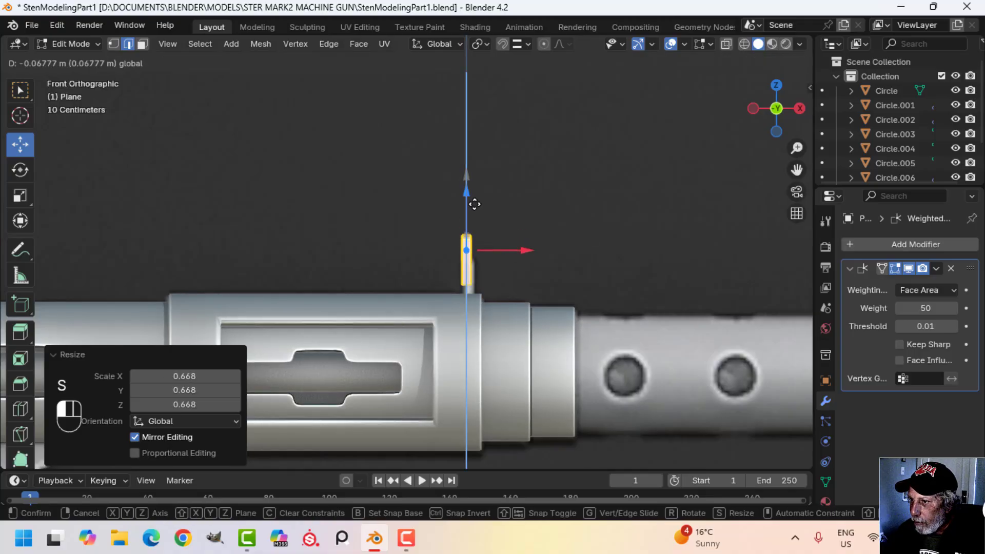
{"action": "left_click", "coordinate": [529, 277]}
{"action": "scroll", "coordinate": [528, 277], "scroll_direction": "up", "scroll_amount": 2}
{"action": "key", "text": "g"}
{"action": "key", "text": "x"}
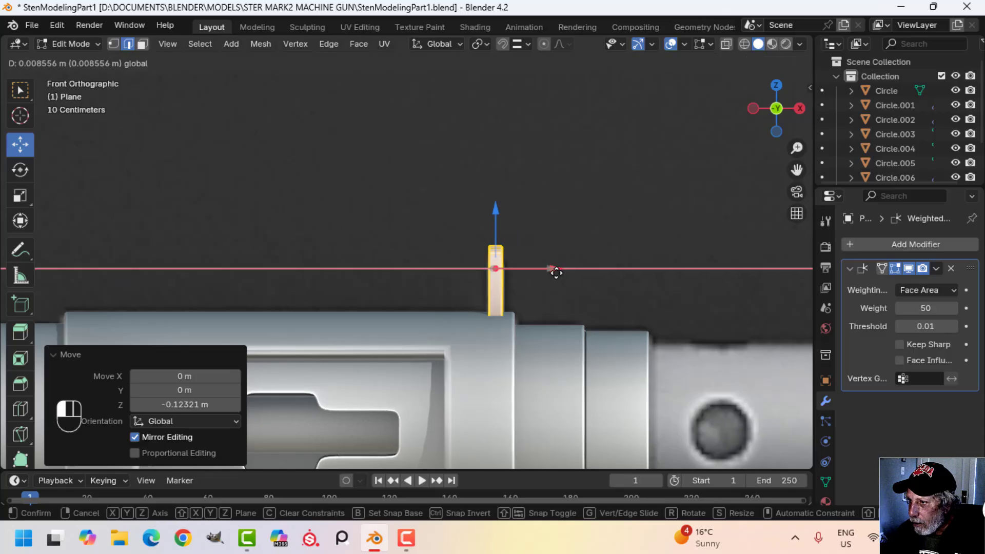
{"action": "left_click", "coordinate": [558, 273]}
Step: Finish editing the front sight, clear the selection and save the file
{"action": "middle_click_drag", "start_coordinate": [556, 272], "coordinate": [599, 282]}
{"action": "key", "text": "z"}
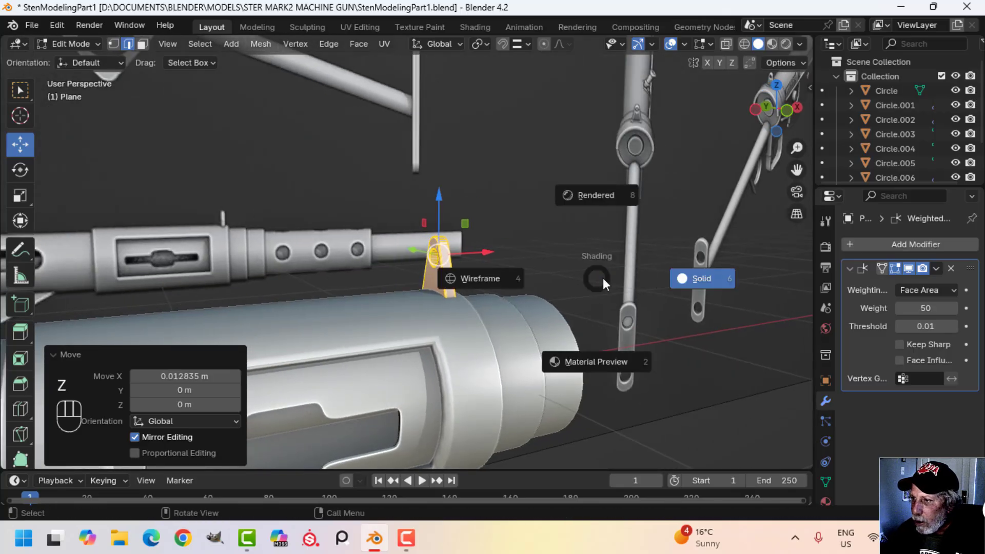
{"action": "key", "text": "Tab"}
{"action": "key", "text": "alt+a"}
{"action": "middle_click_drag", "start_coordinate": [519, 285], "coordinate": [490, 313]}
{"action": "scroll", "coordinate": [442, 308], "scroll_direction": "down", "scroll_amount": 6}
{"action": "key", "text": "ctrl+s"}
Step: Select the ring of faces at the stepped collar's open end and snap the 3D cursor to it
{"action": "scroll", "coordinate": [513, 310], "scroll_direction": "up", "scroll_amount": 4}
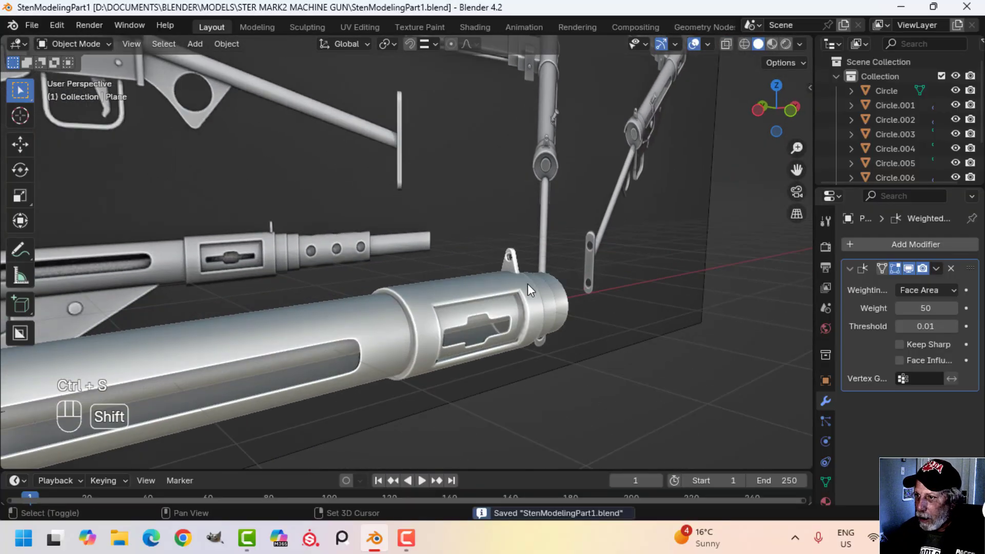
{"action": "mouse_move", "coordinate": [527, 284]}
{"action": "middle_mouse_down", "text": "shift"}
{"action": "mouse_move", "coordinate": [424, 299]}
{"action": "mouse_move", "coordinate": [380, 269]}
{"action": "mouse_move", "coordinate": [457, 319]}
{"action": "mouse_move", "coordinate": [443, 321]}
{"action": "mouse_move", "coordinate": [494, 309]}
{"action": "mouse_move", "coordinate": [440, 310]}
{"action": "middle_mouse_up", "text": "shift"}
{"action": "mouse_move", "coordinate": [528, 318]}
{"action": "middle_mouse_down"}
{"action": "mouse_move", "coordinate": [397, 301]}
{"action": "mouse_move", "coordinate": [454, 288]}
{"action": "mouse_move", "coordinate": [487, 296]}
{"action": "middle_mouse_up"}
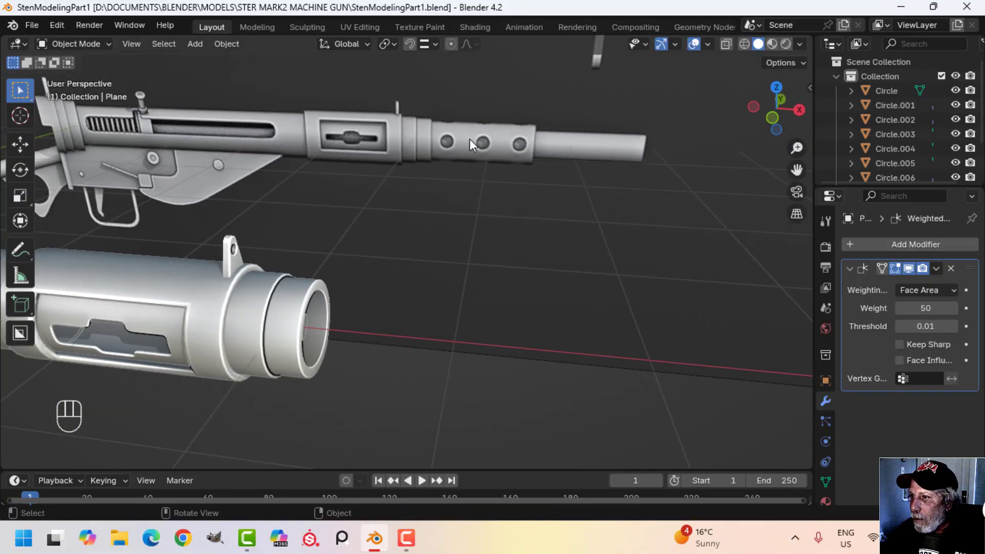
{"action": "middle_click_drag", "start_coordinate": [369, 296], "coordinate": [513, 281], "text": "shift"}
{"action": "key", "text": "KP_1"}
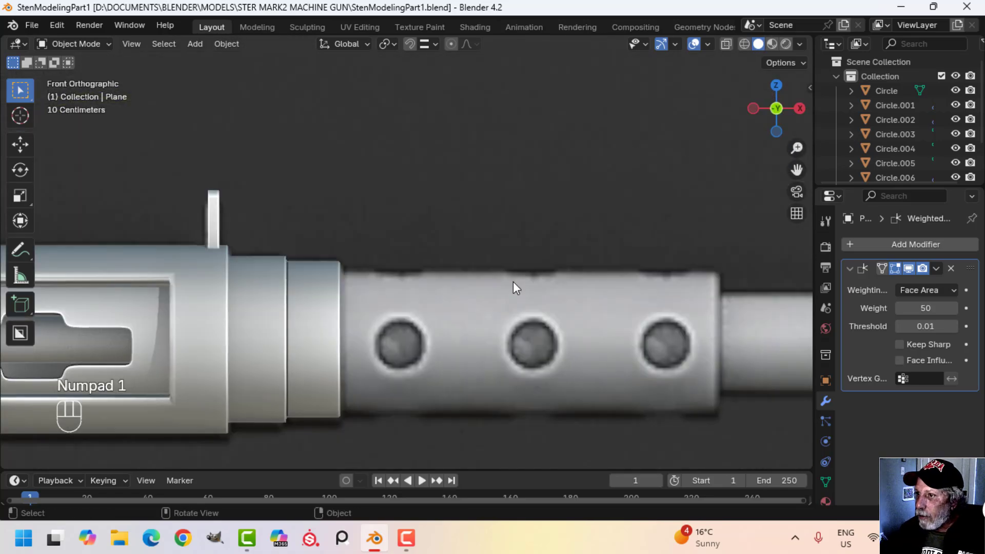
{"action": "scroll", "coordinate": [321, 325], "scroll_direction": "down", "scroll_amount": 4}
{"action": "left_click", "coordinate": [370, 286]}
{"action": "key", "text": "Tab"}
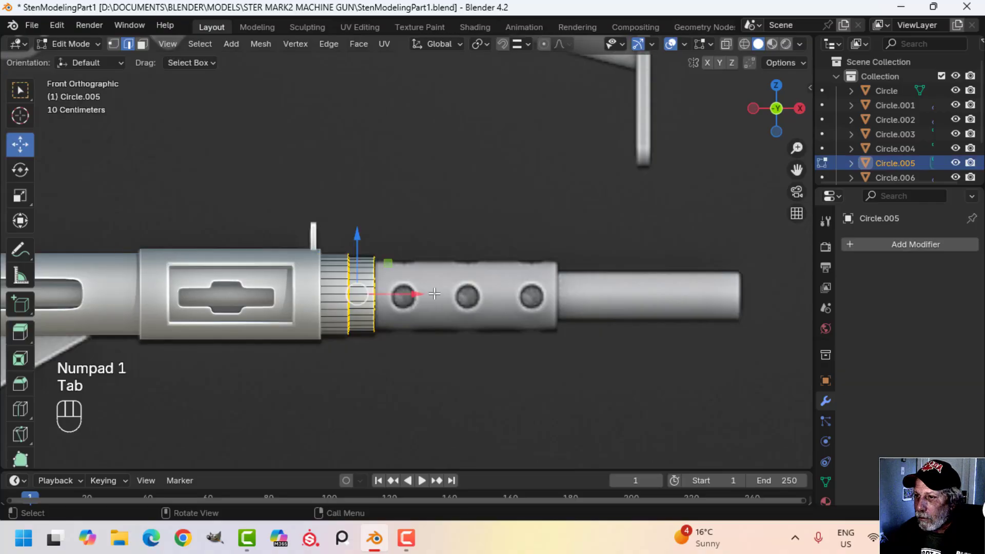
{"action": "middle_click_drag", "start_coordinate": [435, 293], "coordinate": [386, 293]}
{"action": "key", "text": "alt+a"}
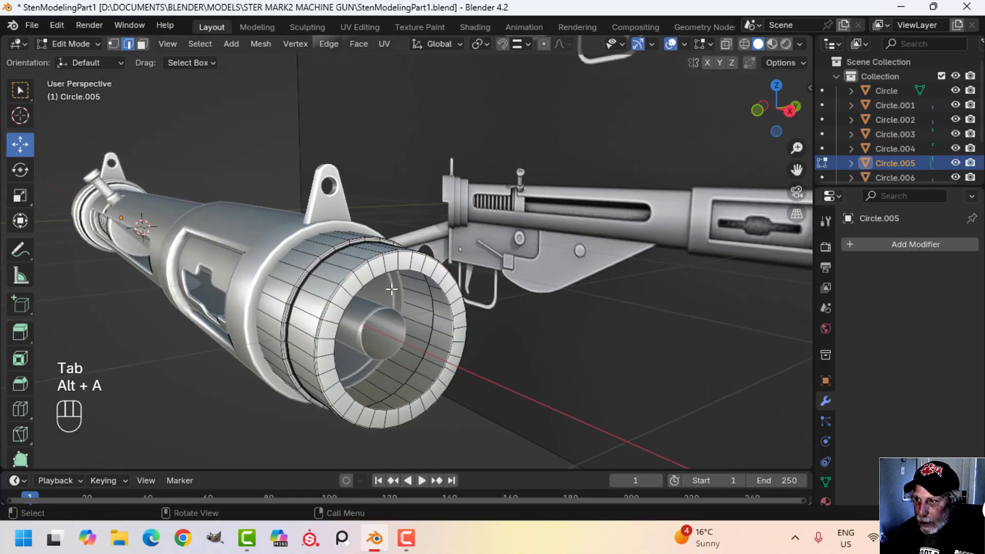
{"action": "left_click", "coordinate": [446, 274], "text": "alt"}
{"action": "key", "text": "shift+s"}
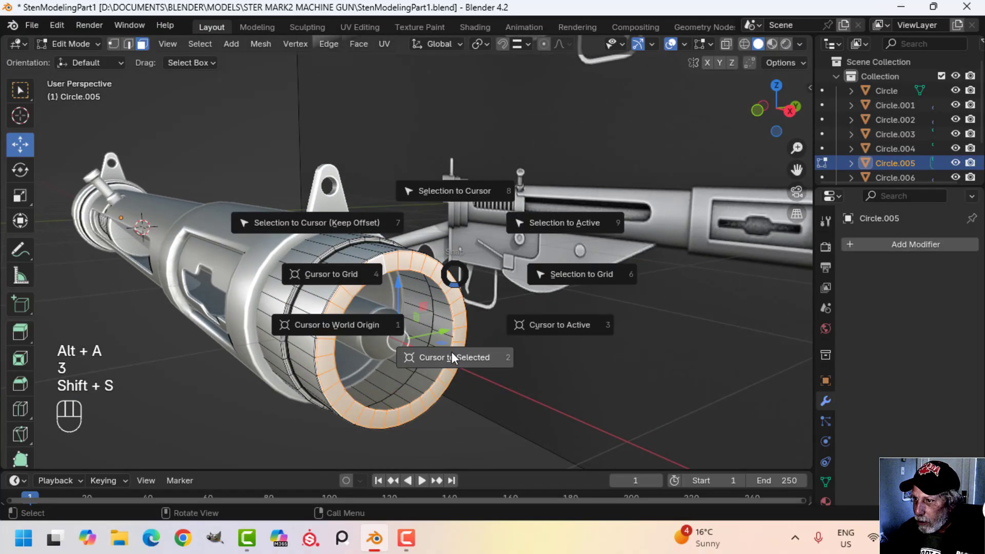
{"action": "left_click", "coordinate": [451, 352]}
Step: Add a plane at the 3D cursor and rotate its mesh 90° about X to face the front view
{"action": "key", "text": "Tab"}
{"action": "key", "text": "KP_1"}
{"action": "scroll", "coordinate": [485, 339], "scroll_direction": "down", "scroll_amount": 6}
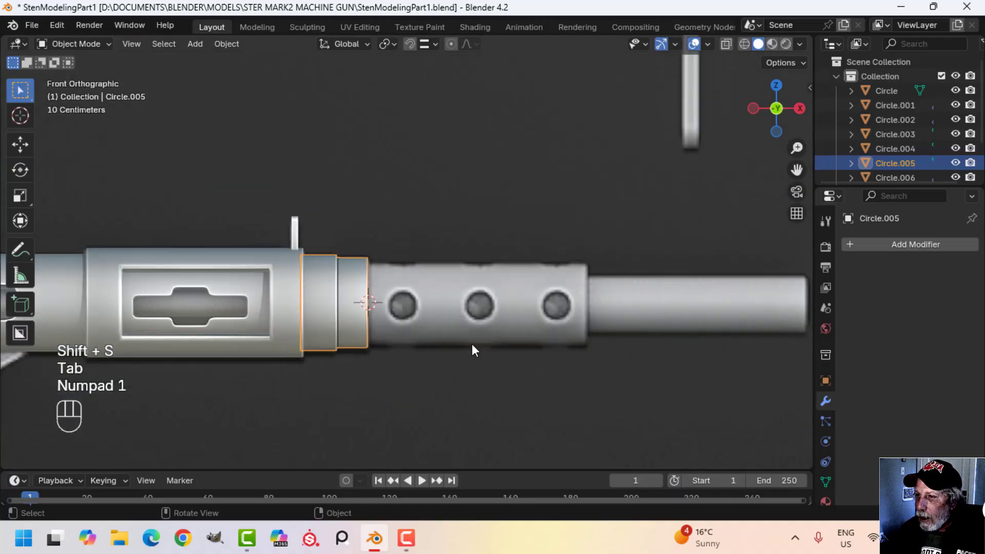
{"action": "middle_click_drag", "start_coordinate": [472, 344], "coordinate": [431, 282], "text": "shift"}
{"action": "scroll", "coordinate": [423, 287], "scroll_direction": "up", "scroll_amount": 3}
{"action": "key", "text": "shift+a"}
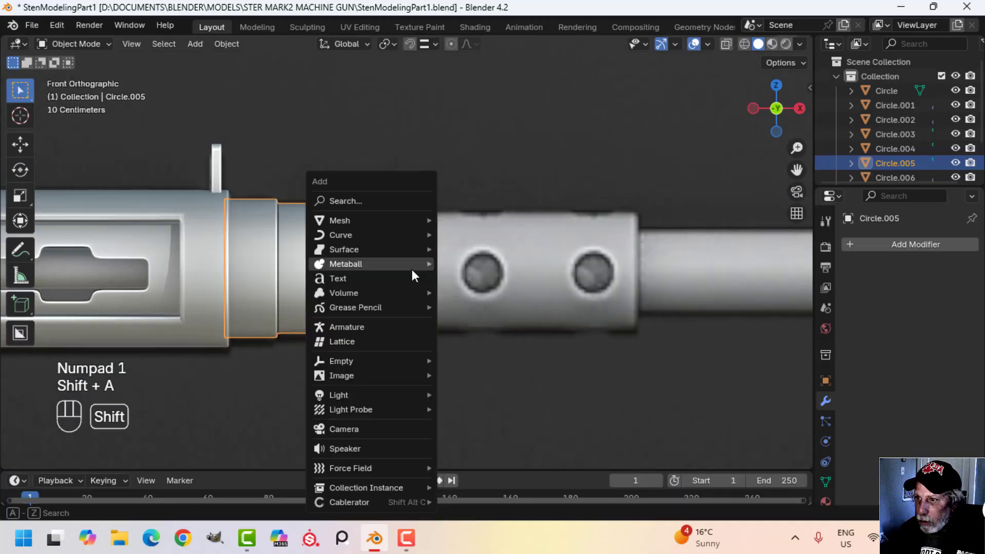
{"action": "mouse_move", "coordinate": [371, 223]}
{"action": "left_click", "coordinate": [474, 215]}
{"action": "key", "text": "Tab"}
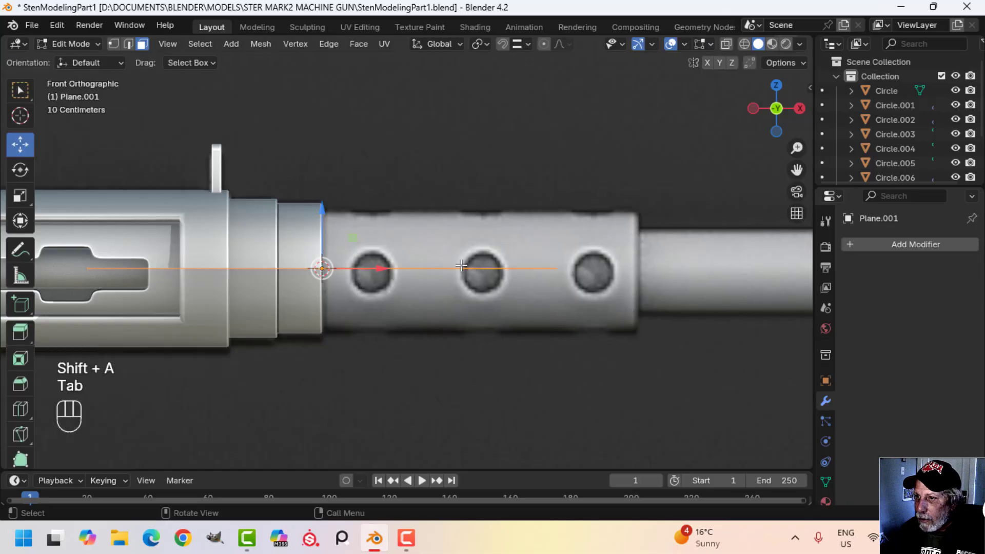
{"action": "scroll", "coordinate": [442, 268], "scroll_direction": "down", "scroll_amount": 1}
{"action": "type", "text": "rx"}
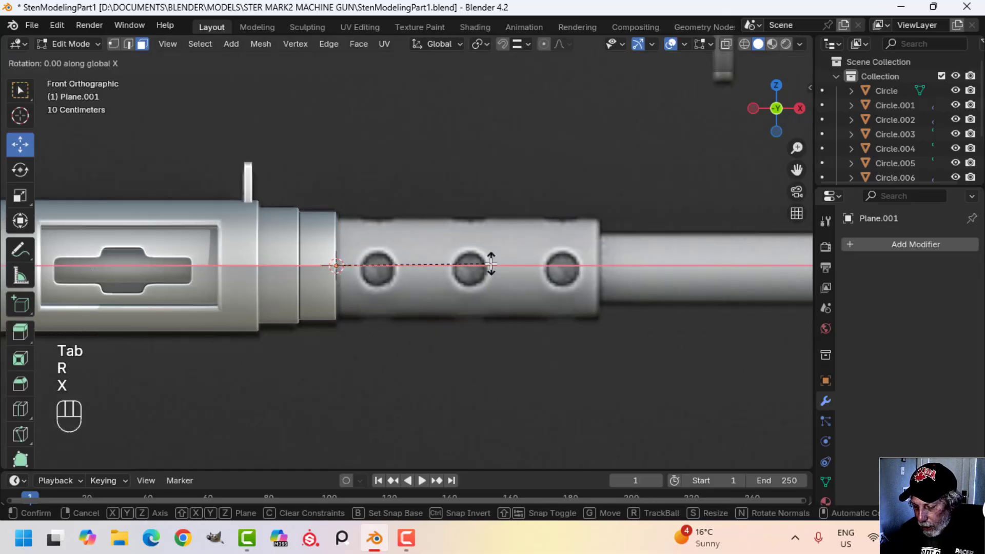
{"action": "type", "text": "90"}
{"action": "left_click", "coordinate": [491, 261]}
Step: Scale the plane to about 0.24 and move it along X in wireframe to centre it on the jacket's first hole
{"action": "key", "text": "s"}
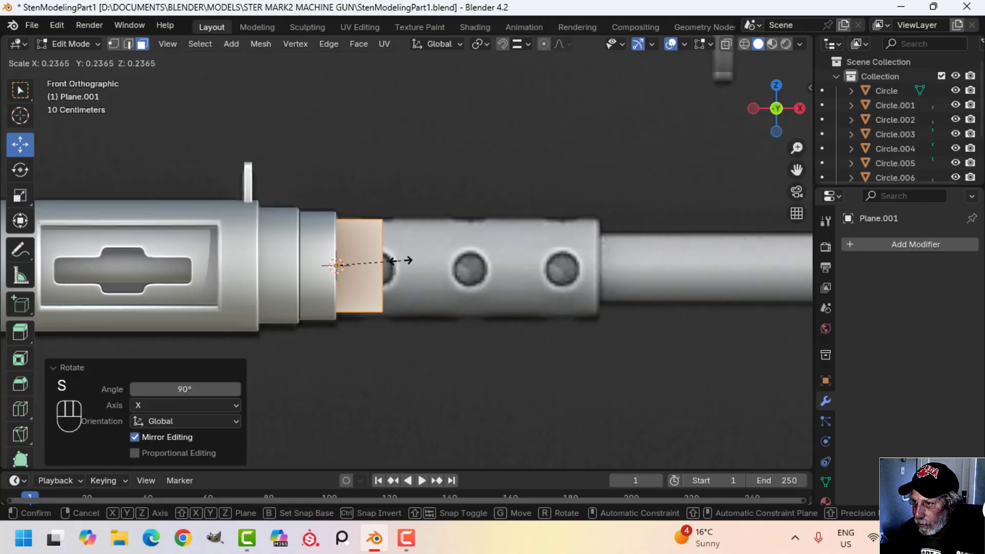
{"action": "left_click", "coordinate": [375, 263]}
{"action": "key", "text": "g"}
{"action": "key", "text": "x"}
{"action": "left_click", "coordinate": [461, 268]}
{"action": "key", "text": "z"}
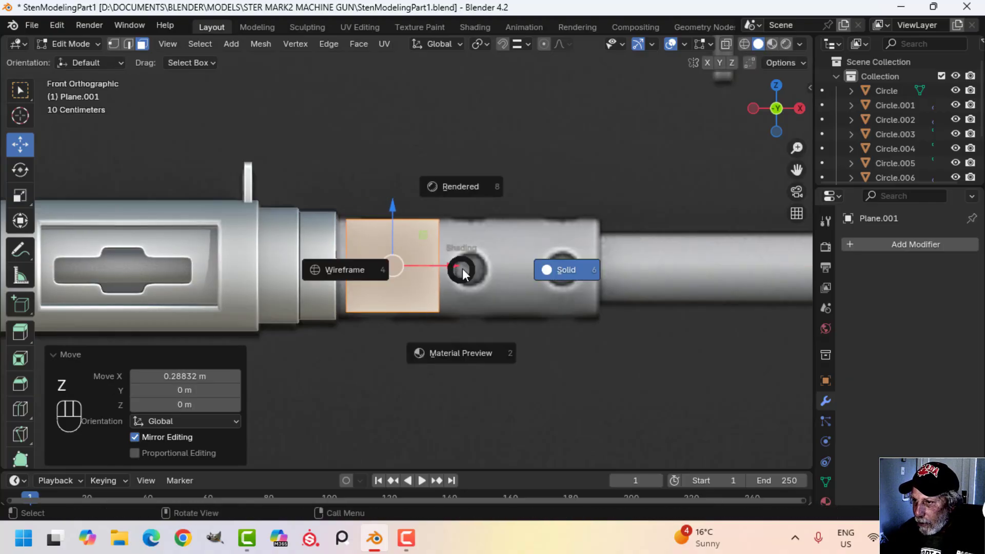
{"action": "key", "text": "4"}
{"action": "scroll", "coordinate": [441, 271], "scroll_direction": "up", "scroll_amount": 2}
{"action": "key", "text": "g"}
{"action": "key", "text": "x"}
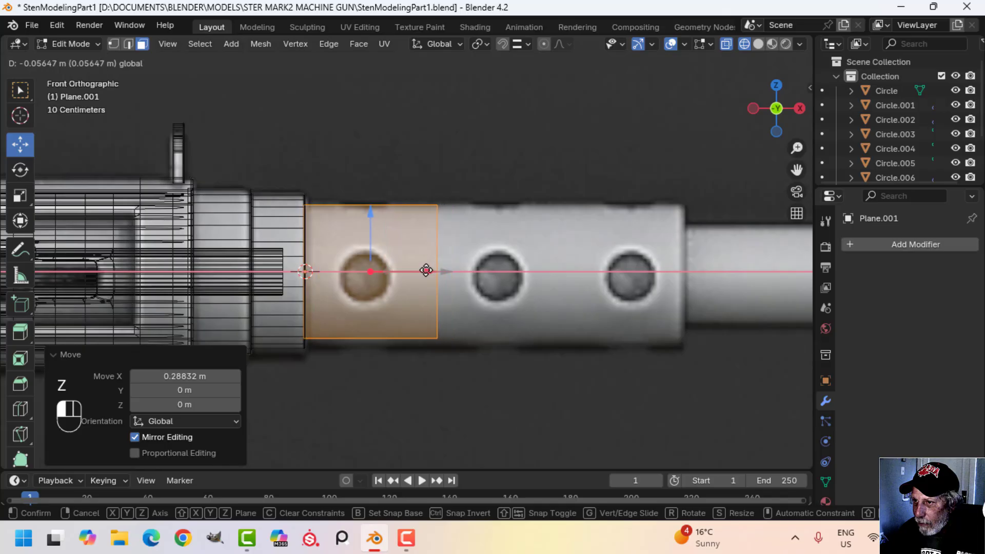
{"action": "left_click", "coordinate": [422, 271]}
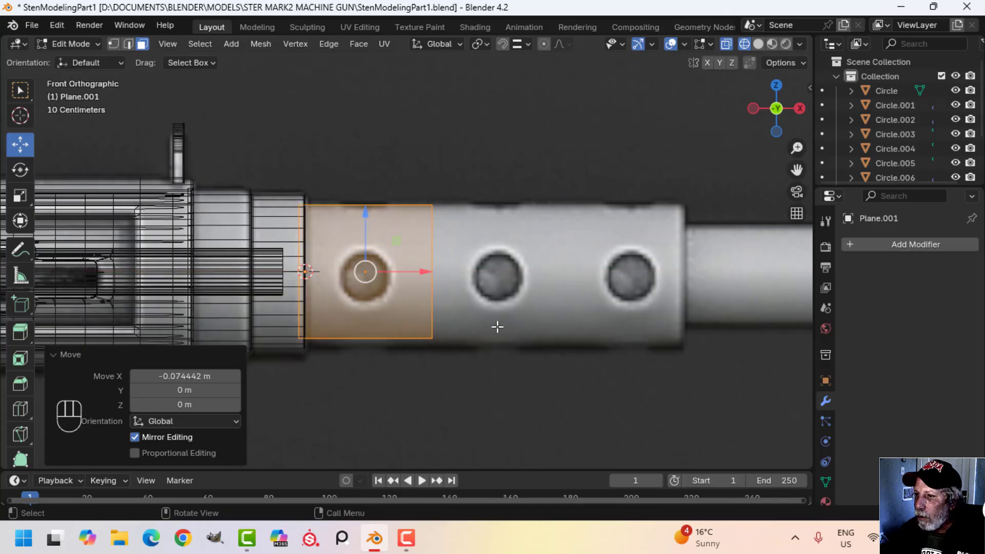
Step: Subdivide the plane with 3 cuts
{"action": "scroll", "coordinate": [498, 326], "scroll_direction": "up", "scroll_amount": 2}
{"action": "middle_click_drag", "start_coordinate": [498, 327], "coordinate": [537, 300], "text": "shift"}
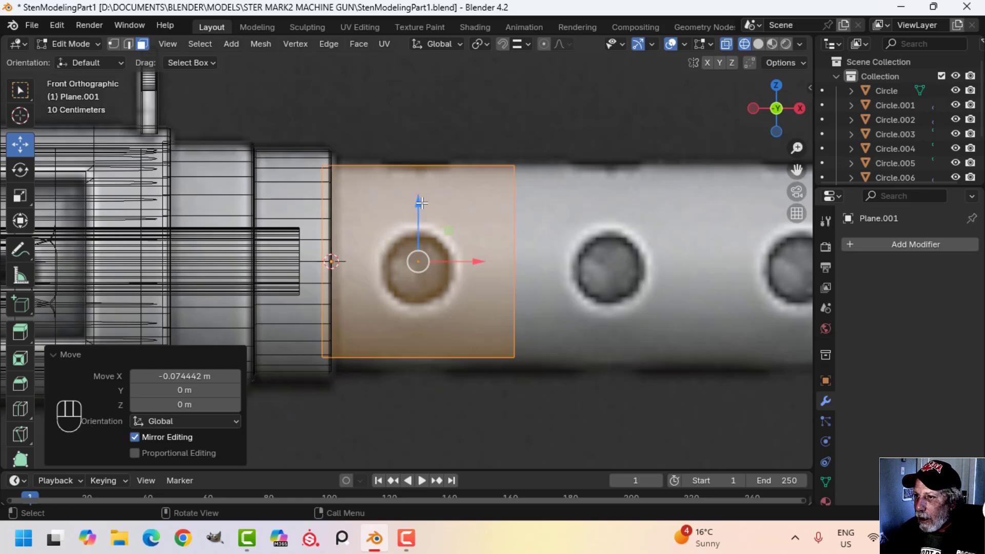
{"action": "right_click", "coordinate": [439, 233]}
{"action": "left_click", "coordinate": [414, 252]}
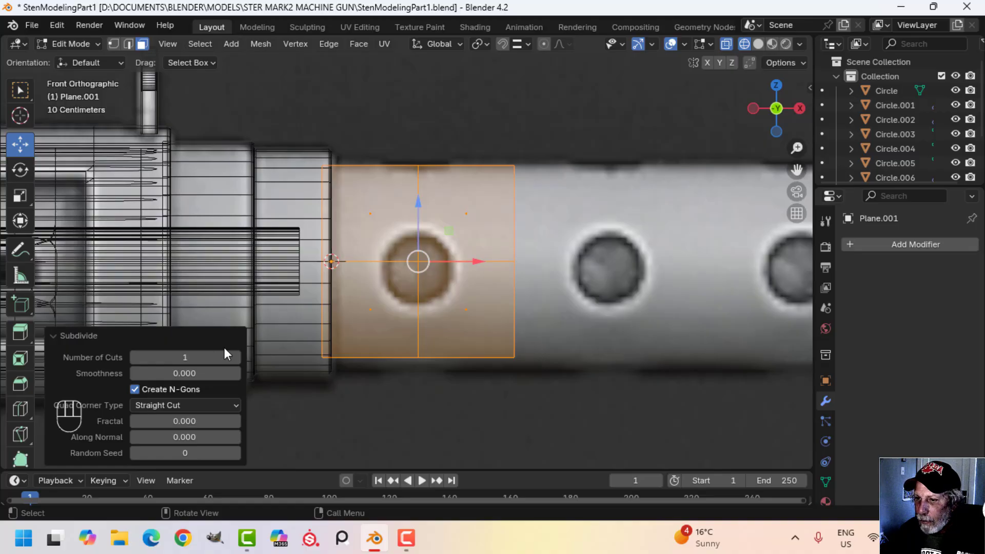
{"action": "left_click", "coordinate": [233, 360]}
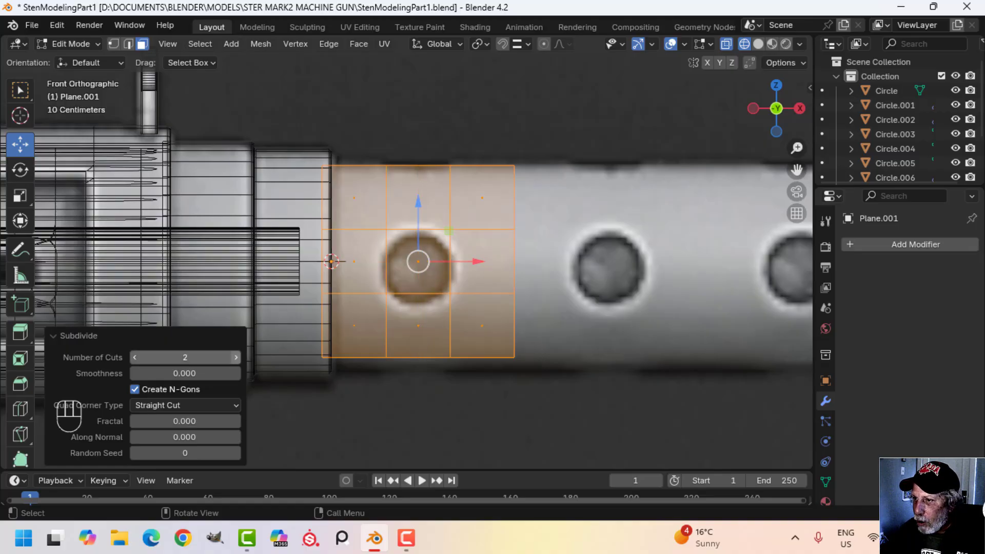
{"action": "left_click", "coordinate": [235, 358]}
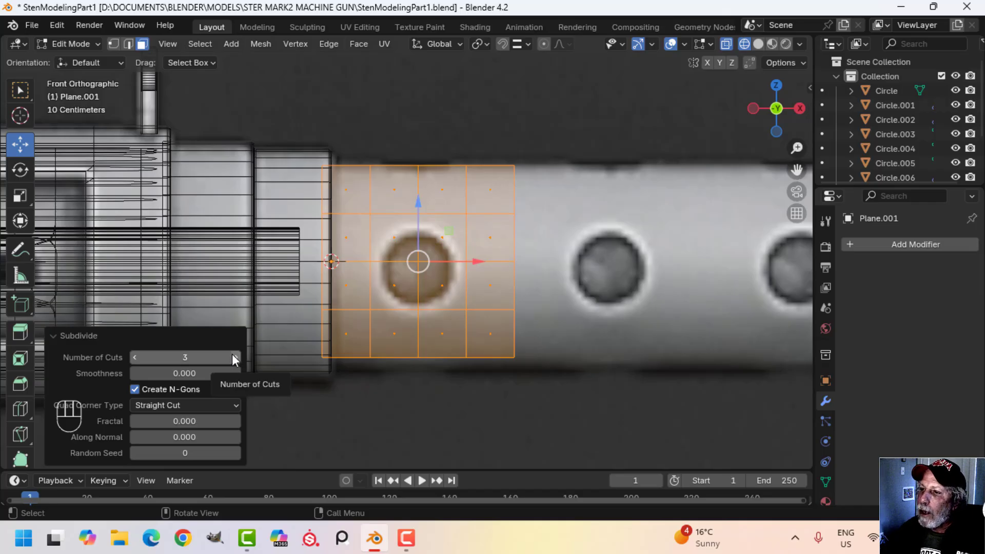
Step: Inset the subdivided plane's four central faces slightly and delete the inner faces to open a square hole
{"action": "key", "text": "3"}
{"action": "key", "text": "c"}
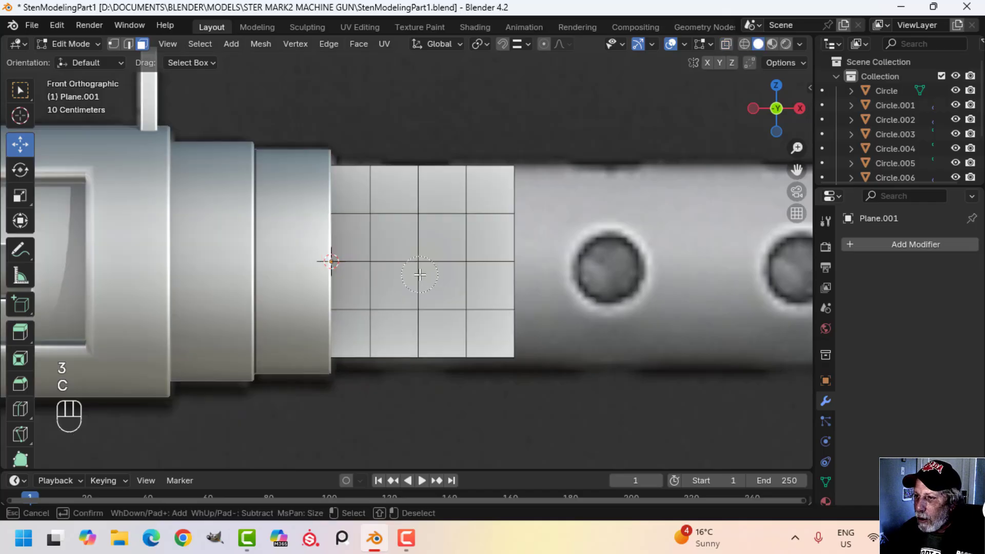
{"action": "left_click", "coordinate": [418, 262]}
{"action": "key", "text": "Escape"}
{"action": "scroll", "coordinate": [587, 274], "scroll_direction": "up", "scroll_amount": 2}
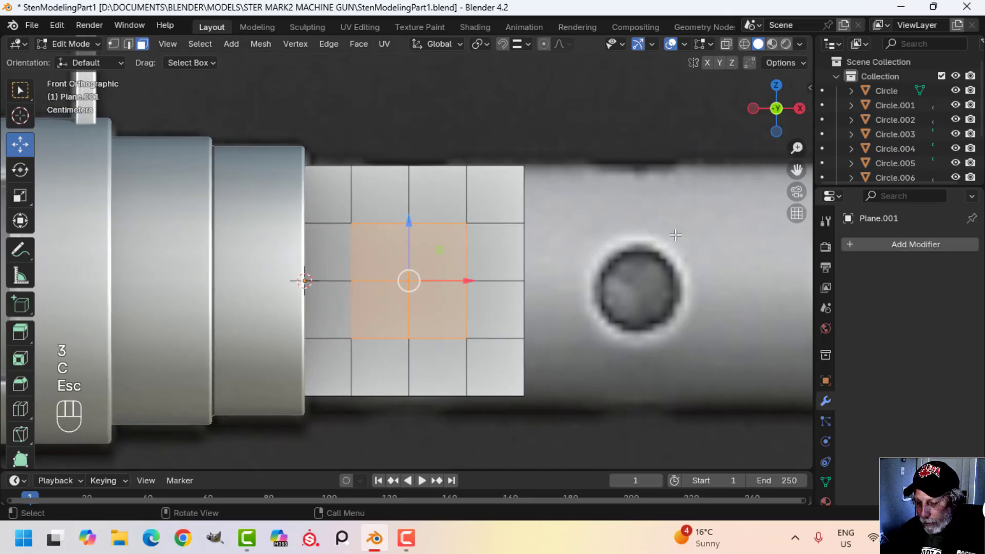
{"action": "key", "text": "i"}
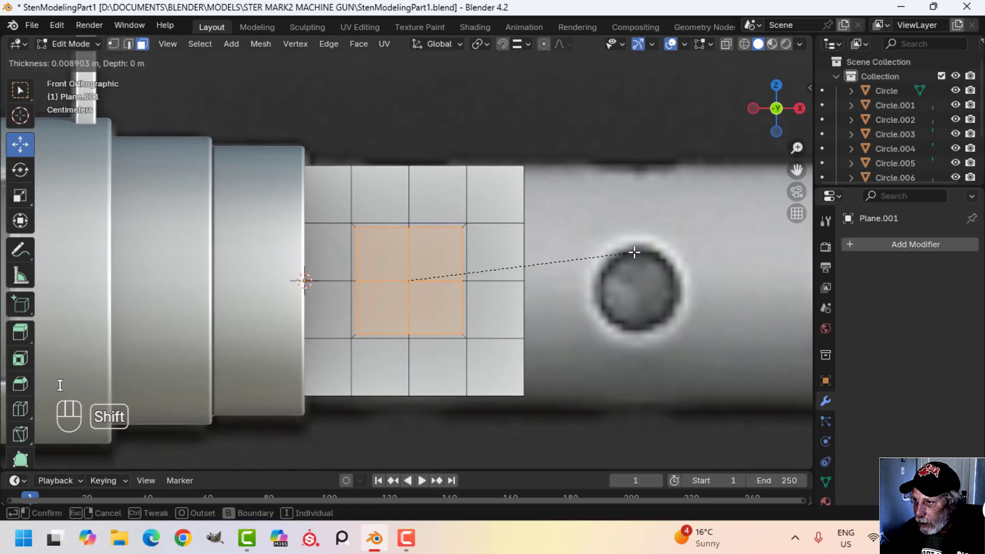
{"action": "left_click", "coordinate": [616, 260]}
{"action": "key", "text": "x"}
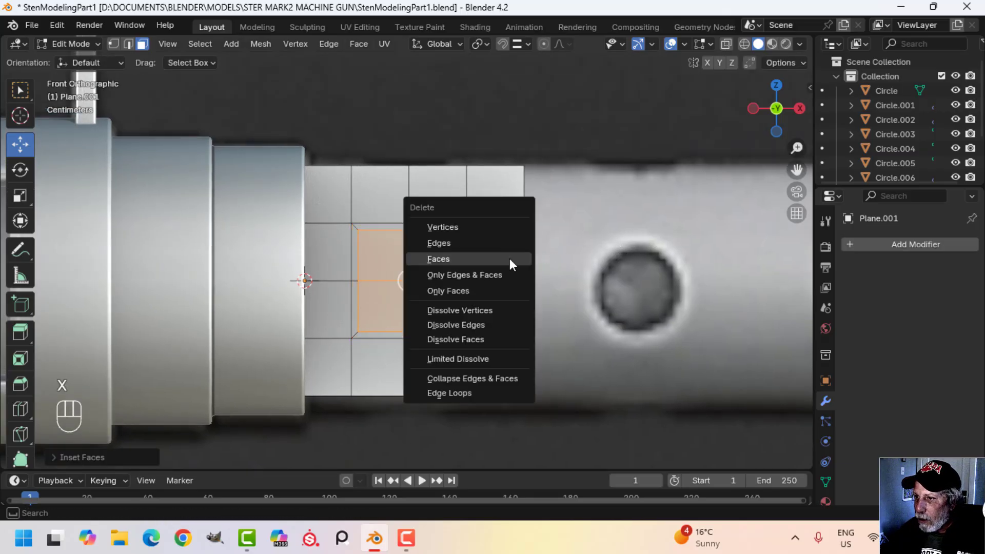
{"action": "left_click", "coordinate": [511, 260]}
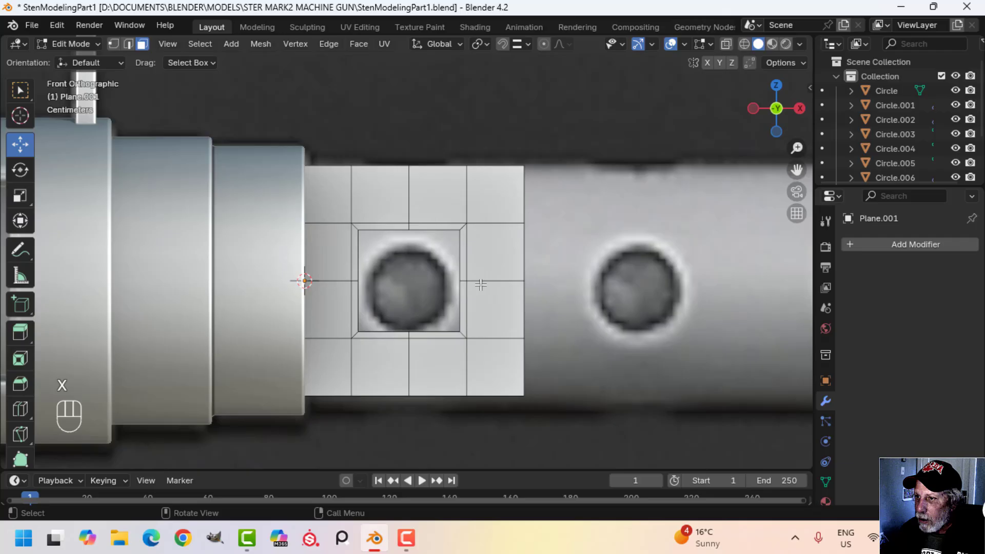
Step: Round the square opening's edge loop with LoopTools Circle and scale it down towards the reference hole's size
{"action": "left_click", "coordinate": [442, 229], "text": "alt+shift"}
{"action": "right_click", "coordinate": [432, 230]}
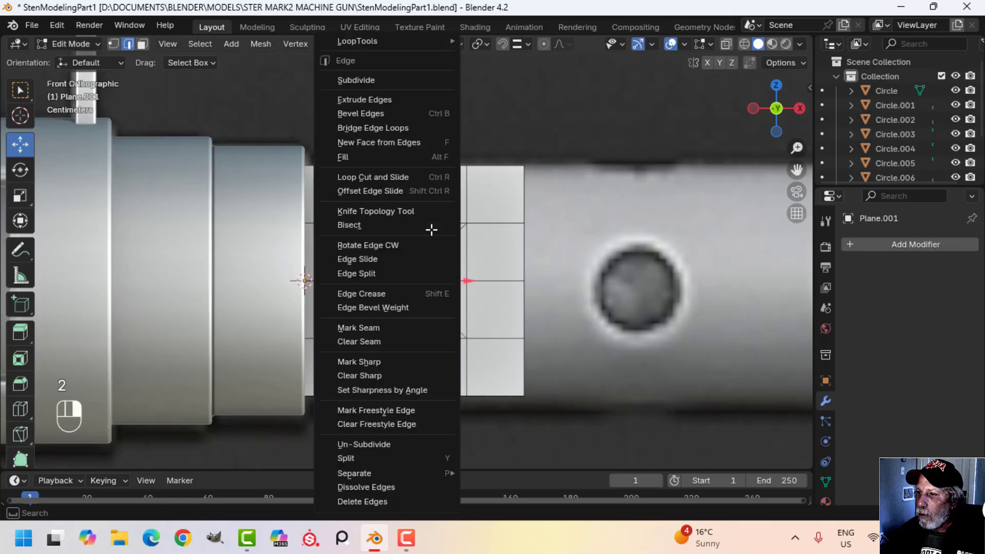
{"action": "mouse_move", "coordinate": [362, 43]}
{"action": "left_click", "coordinate": [496, 69]}
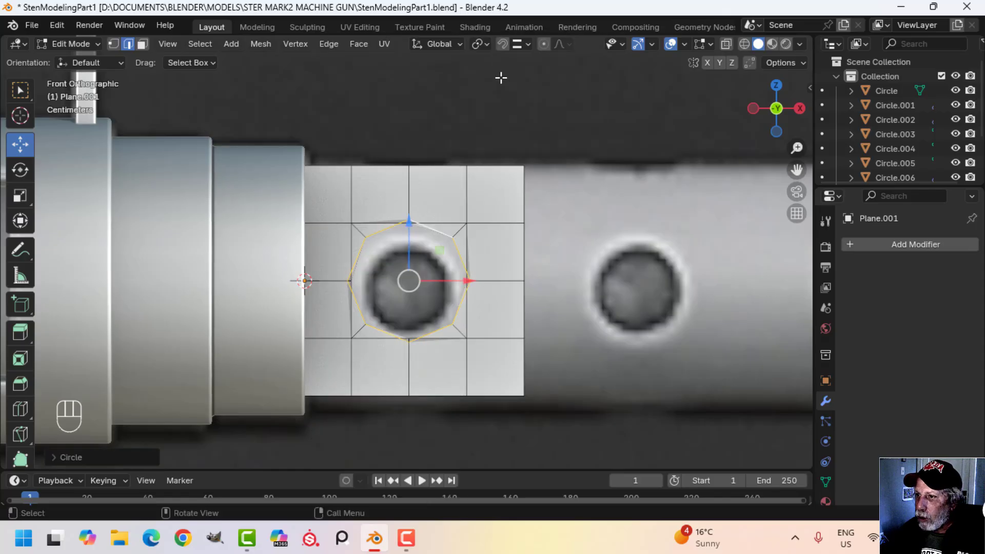
{"action": "scroll", "coordinate": [542, 229], "scroll_direction": "up", "scroll_amount": 2}
{"action": "key", "text": "s"}
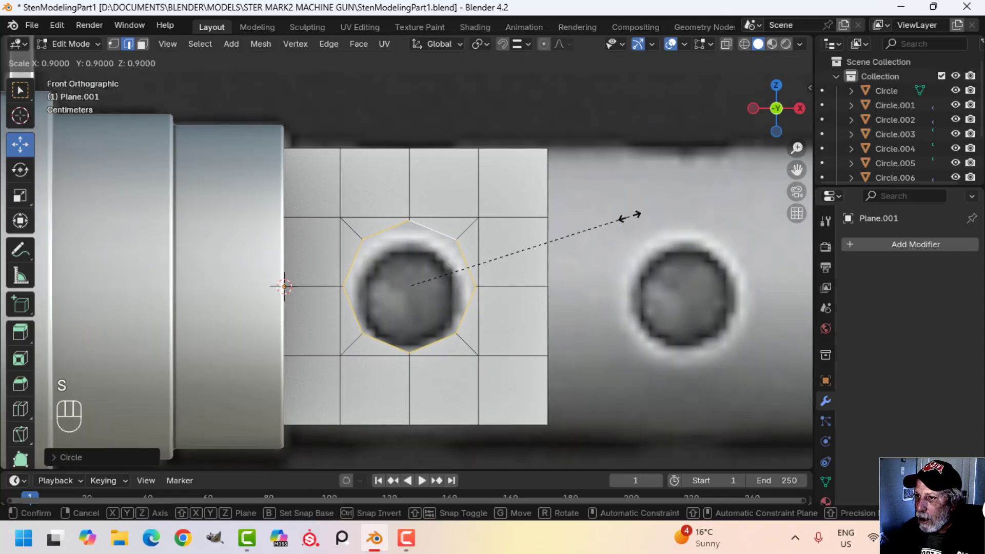
{"action": "left_click", "coordinate": [626, 216]}
{"action": "key", "text": "s"}
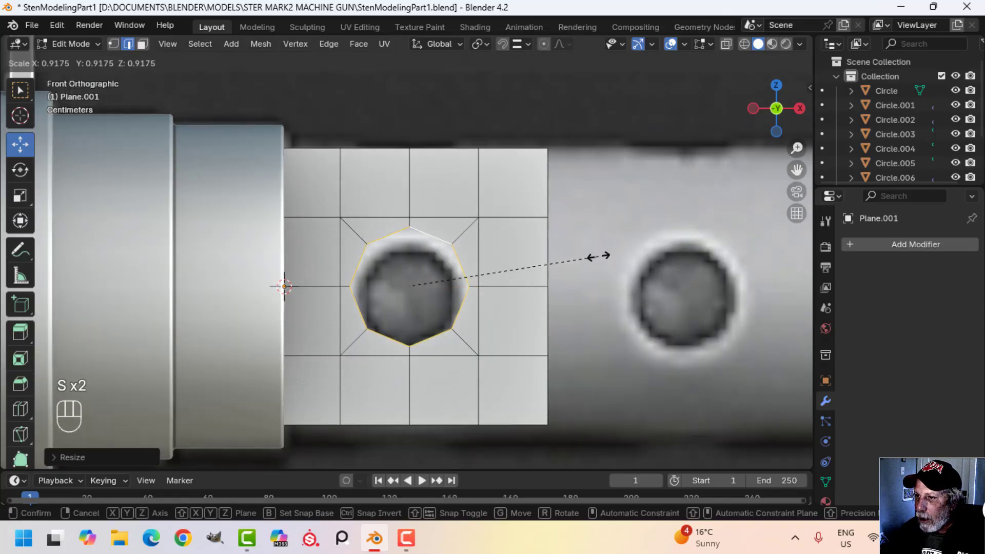
{"action": "left_click", "coordinate": [594, 255]}
Step: Extrude the round hole's edge loop in place and scale it slightly inward to form a thin rim
{"action": "key", "text": "z"}
{"action": "left_click", "coordinate": [401, 318]}
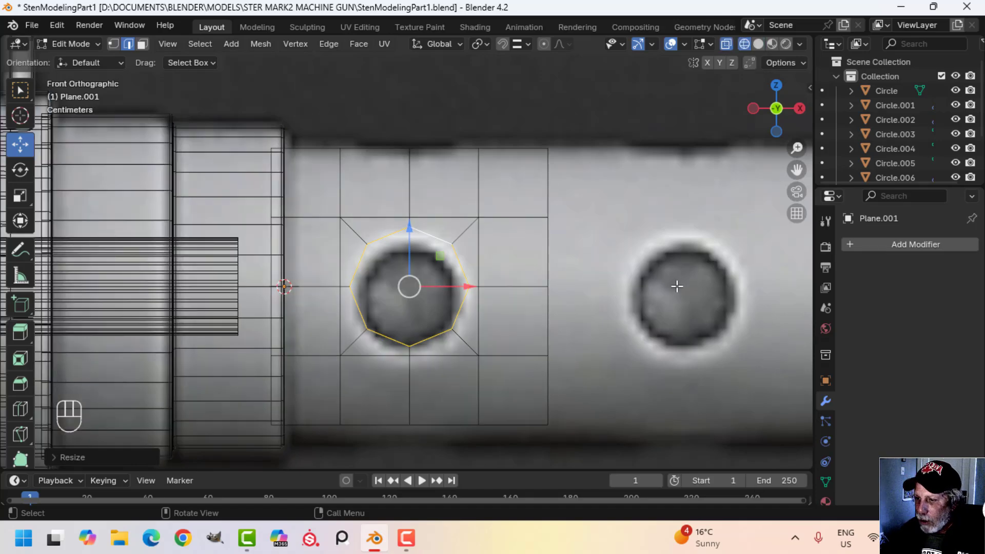
{"action": "key", "text": "e"}
{"action": "left_click", "coordinate": [684, 283]}
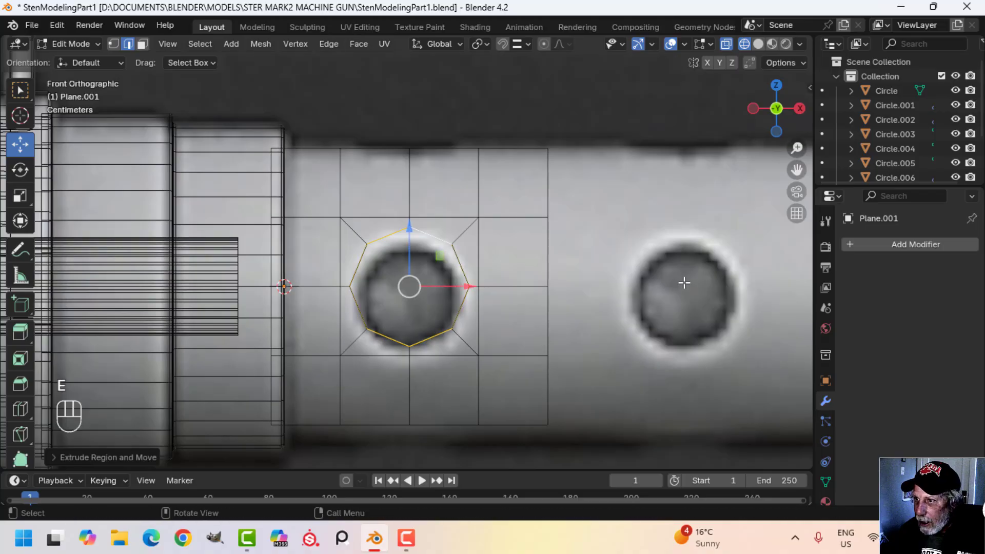
{"action": "key", "text": "s"}
{"action": "left_click", "coordinate": [662, 287]}
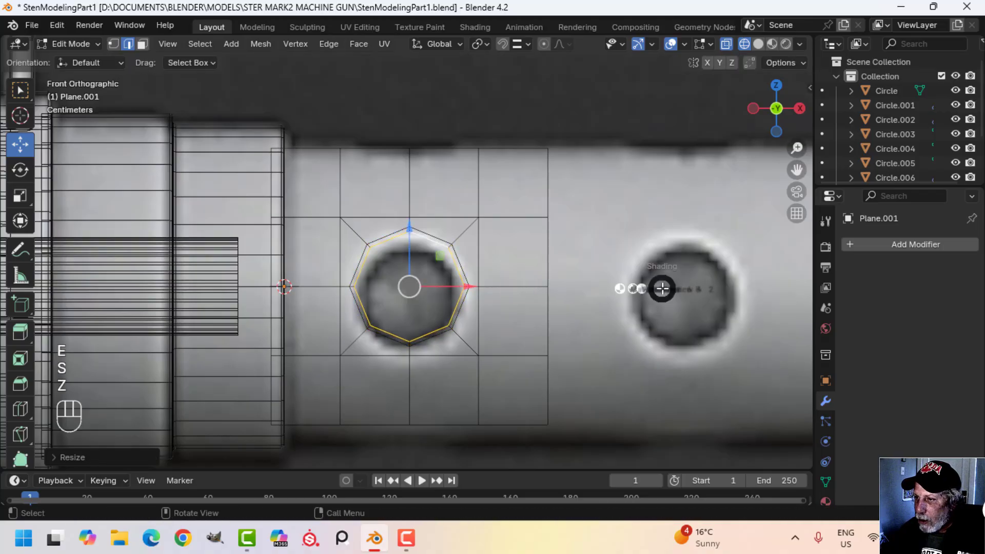
{"action": "key", "text": "z"}
{"action": "left_click", "coordinate": [733, 287]}
{"action": "middle_click_drag", "start_coordinate": [734, 288], "coordinate": [596, 305]}
{"action": "key", "text": "Tab"}
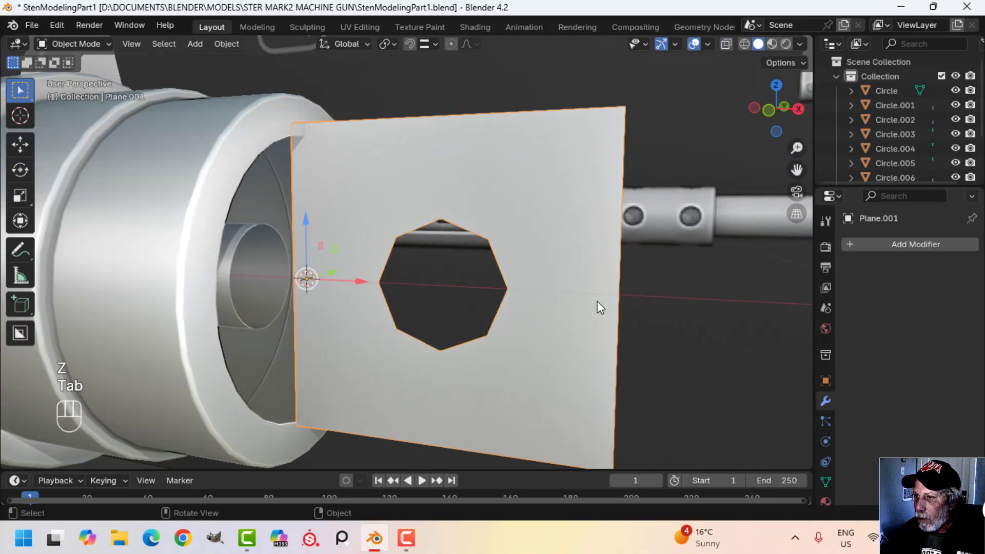
{"action": "scroll", "coordinate": [554, 298], "scroll_direction": "down", "scroll_amount": 2}
{"action": "middle_click_drag", "start_coordinate": [510, 294], "coordinate": [483, 312]}
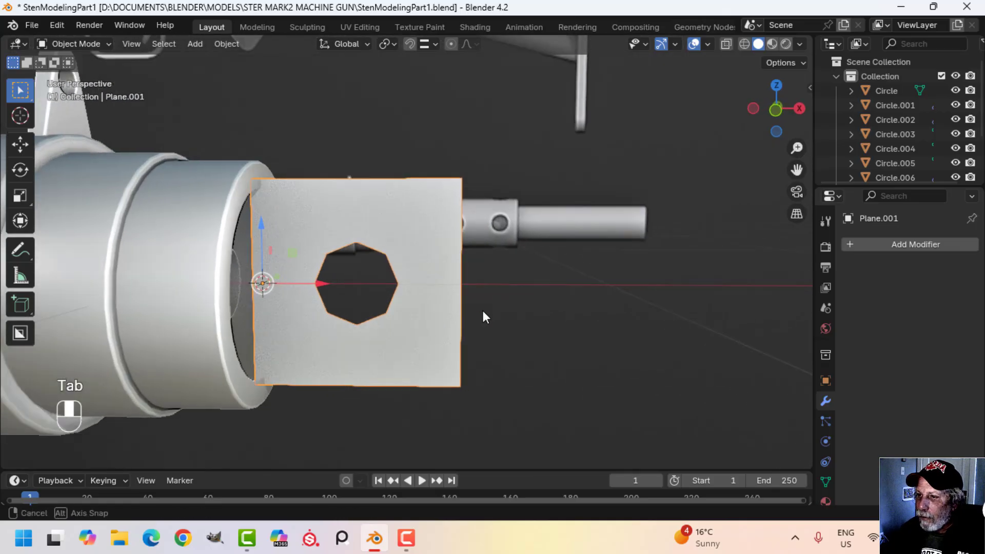
Step: Duplicate the whole perforated panel's mesh and move the copy along X past the first panel
{"action": "key", "text": "KP_1"}
{"action": "scroll", "coordinate": [467, 294], "scroll_direction": "down", "scroll_amount": 3}
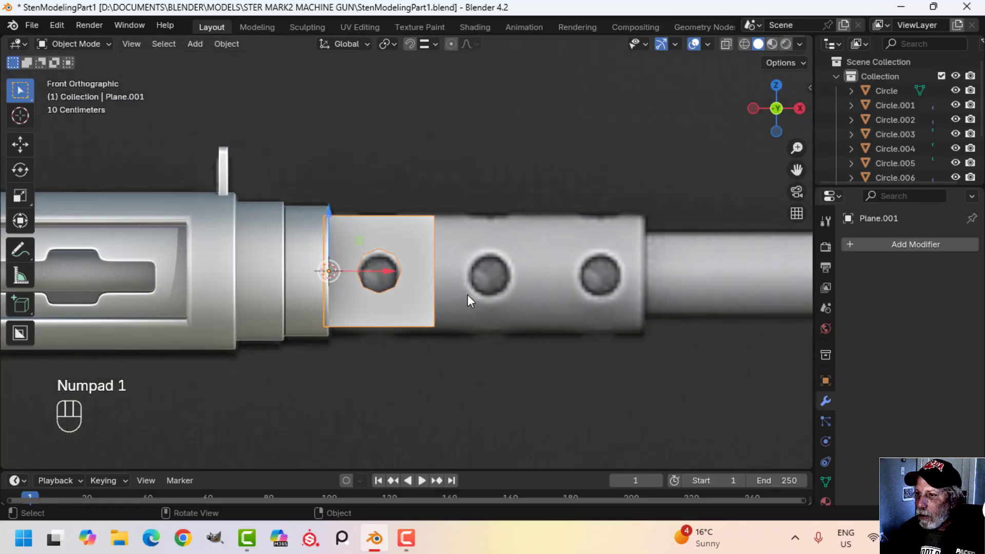
{"action": "key", "text": "Tab"}
{"action": "key", "text": "a"}
{"action": "scroll", "coordinate": [466, 296], "scroll_direction": "up", "scroll_amount": 2}
{"action": "middle_click_drag", "start_coordinate": [466, 296], "coordinate": [455, 252], "text": "shift"}
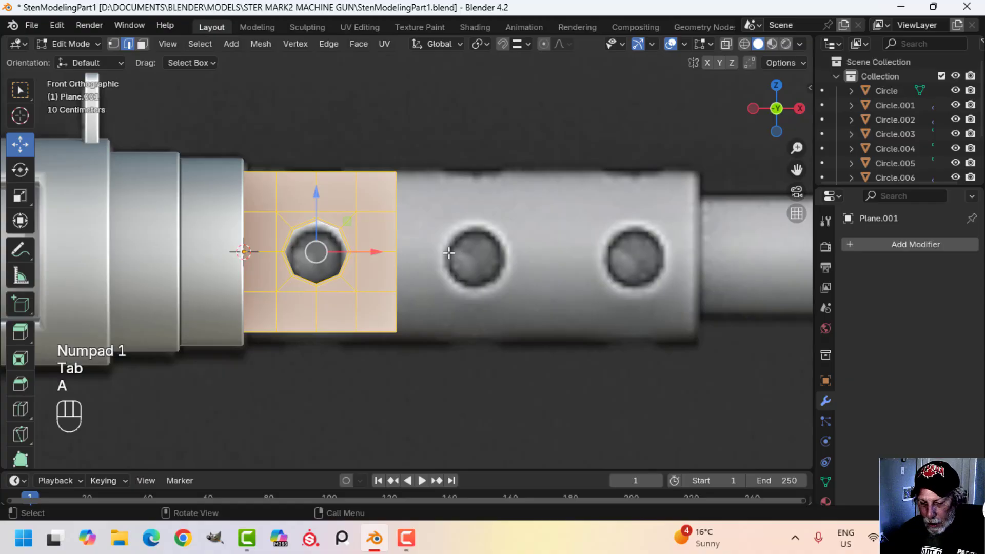
{"action": "key", "text": "shift+d"}
{"action": "left_click", "coordinate": [449, 252]}
{"action": "key", "text": "x"}
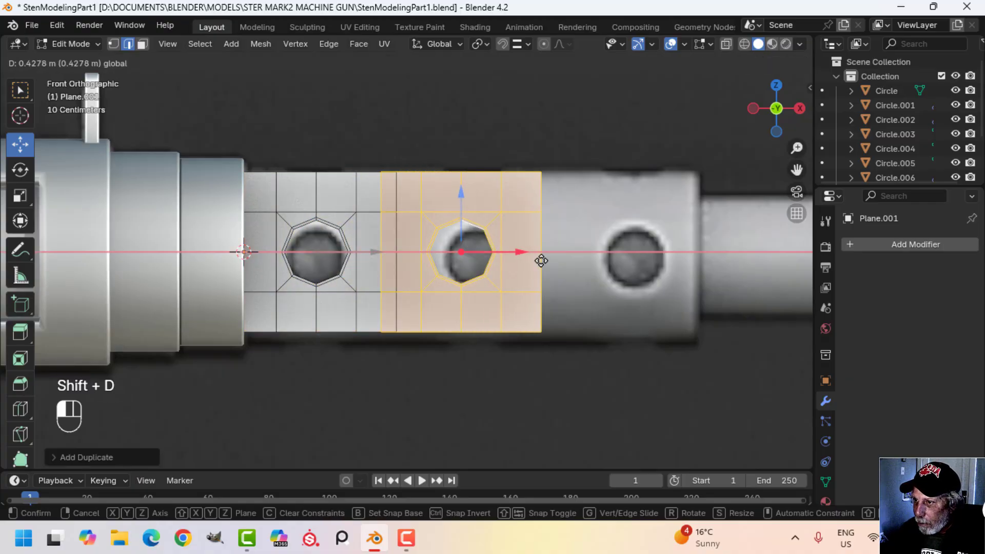
{"action": "left_click", "coordinate": [598, 260]}
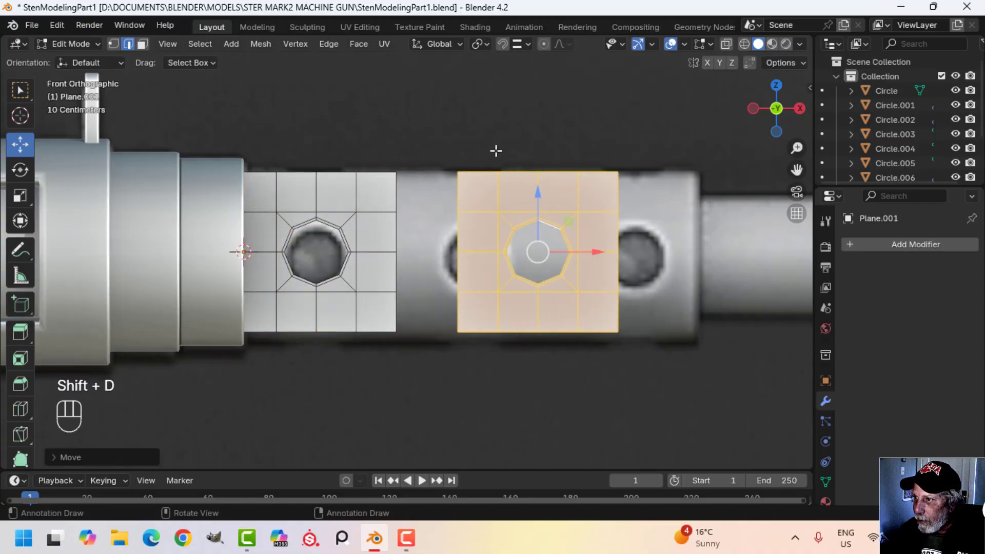
Step: Move the copied panel back along X with Edge snapping so it sits flush against the first panel
{"action": "left_click", "coordinate": [516, 43]}
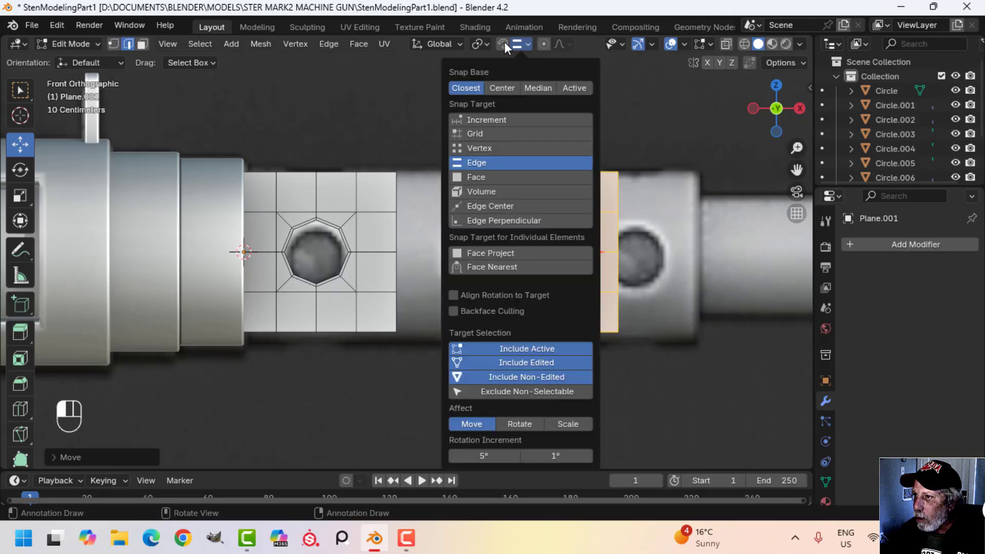
{"action": "left_click", "coordinate": [504, 43]}
{"action": "left_click", "coordinate": [518, 43]}
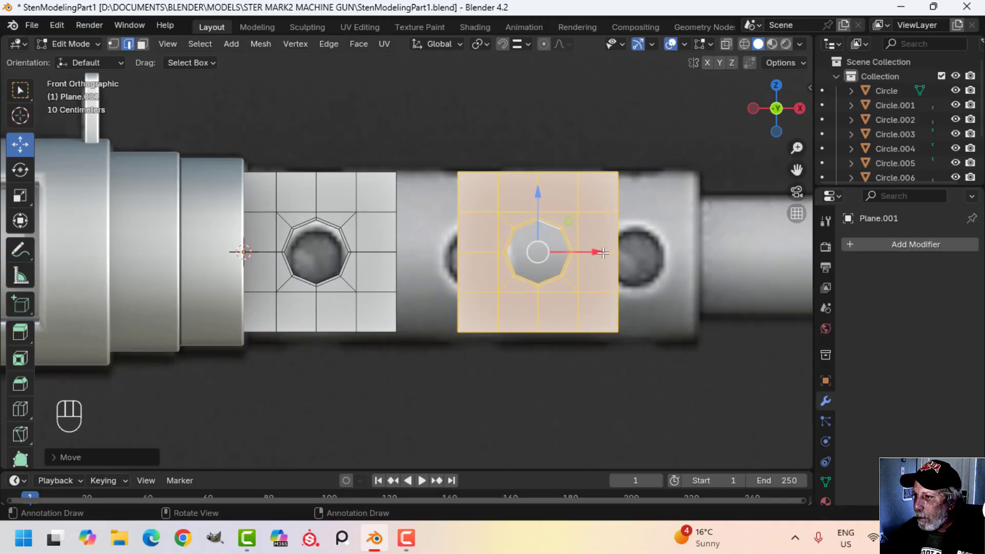
{"action": "left_click_drag", "start_coordinate": [603, 252], "coordinate": [408, 227]}
Step: Duplicate the second panel along X and snap the copy flush against its outer edge over the third hole
{"action": "scroll", "coordinate": [594, 251], "scroll_direction": "down", "scroll_amount": 1}
{"action": "middle_click_drag", "start_coordinate": [594, 251], "coordinate": [538, 239], "text": "shift"}
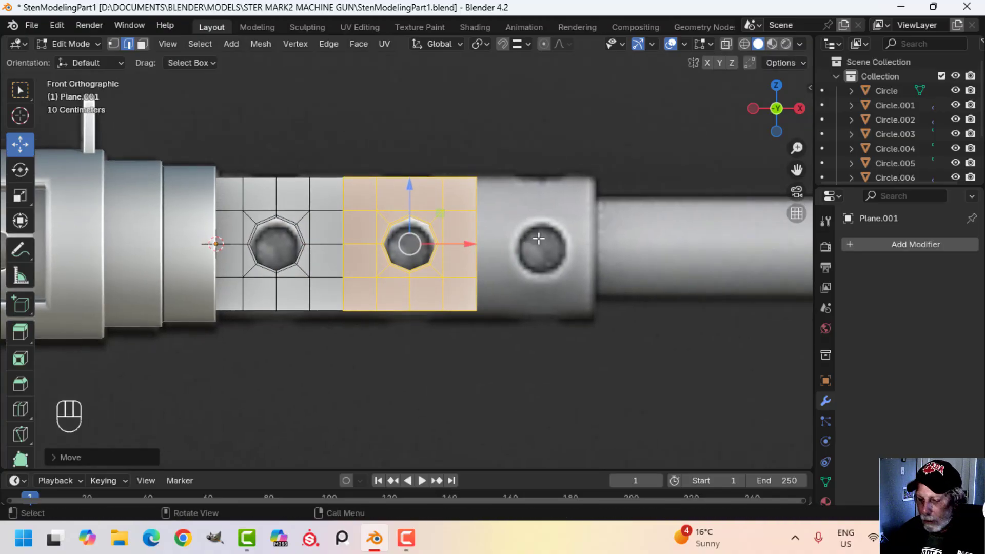
{"action": "key", "text": "shift+d"}
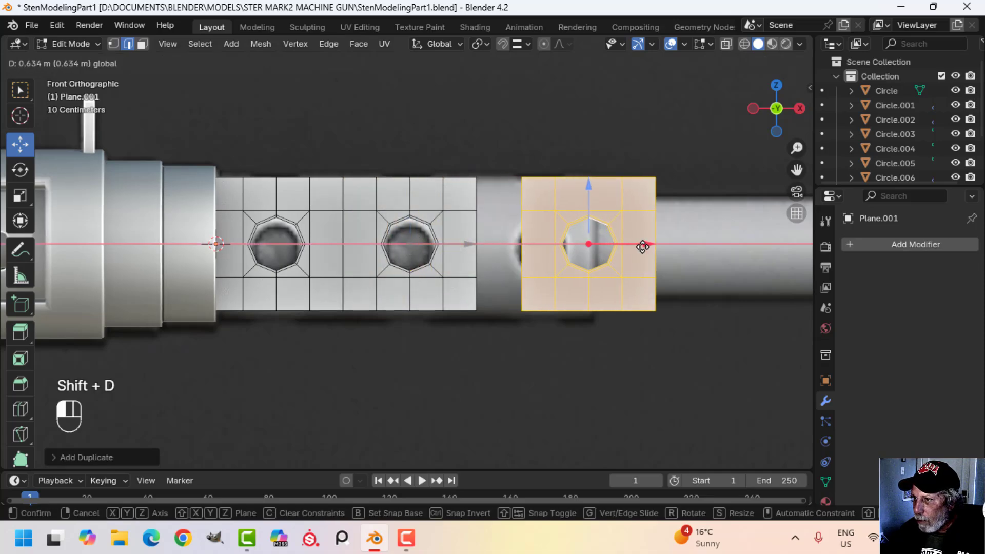
{"action": "left_click", "coordinate": [650, 244]}
{"action": "left_click_drag", "start_coordinate": [649, 244], "coordinate": [485, 239], "text": "ctrl"}
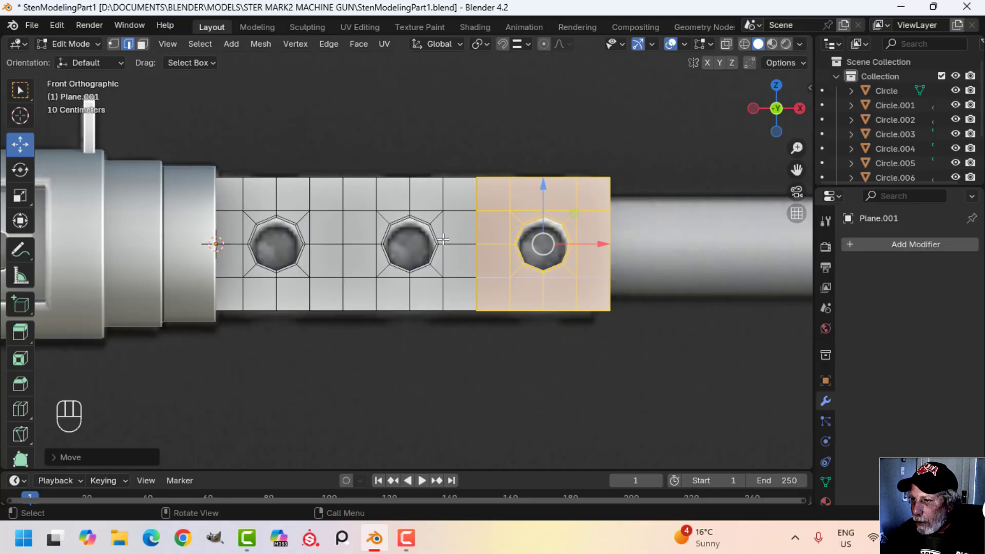
Step: Duplicate the entire three-hole row and move the copy up along Z, snapped to the first row's upper edge
{"action": "key", "text": "a"}
{"action": "scroll", "coordinate": [444, 239], "scroll_direction": "down", "scroll_amount": 4}
{"action": "middle_click_drag", "start_coordinate": [401, 230], "coordinate": [404, 255], "text": "shift"}
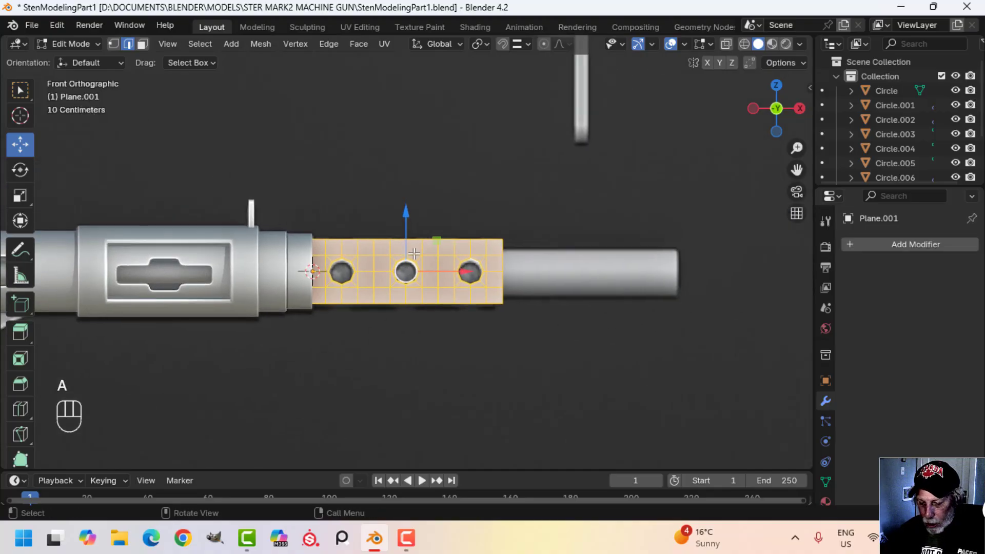
{"action": "key", "text": "shift+d"}
{"action": "right_click", "coordinate": [414, 254]}
{"action": "left_click_drag", "start_coordinate": [404, 213], "coordinate": [434, 231]}
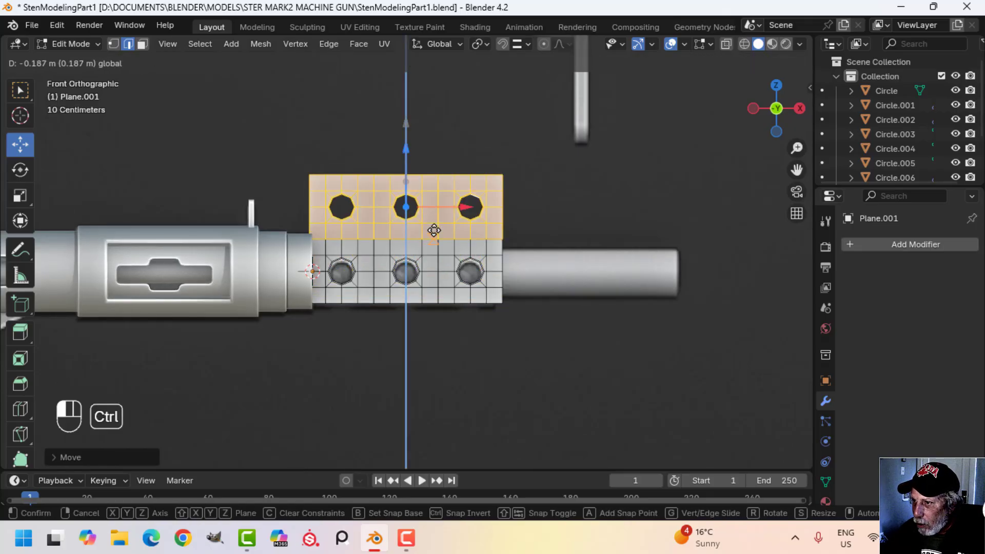
{"action": "left_click", "coordinate": [477, 240]}
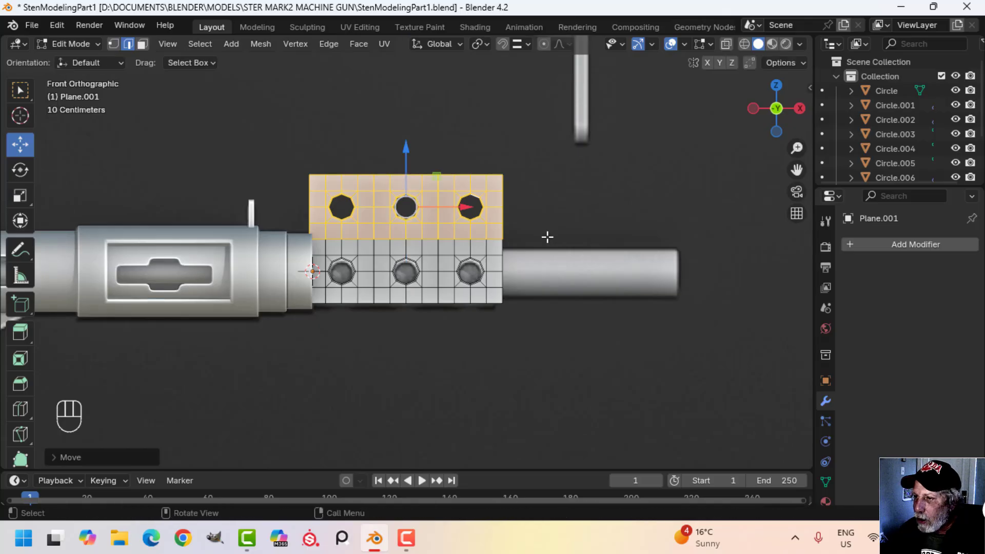
Step: Duplicate the row twice more, snapping each copy above the previous one along Z to make four rows
{"action": "middle_click_drag", "start_coordinate": [535, 227], "coordinate": [537, 274], "text": "shift"}
{"action": "key", "text": "shift+d"}
{"action": "right_click", "coordinate": [446, 234]}
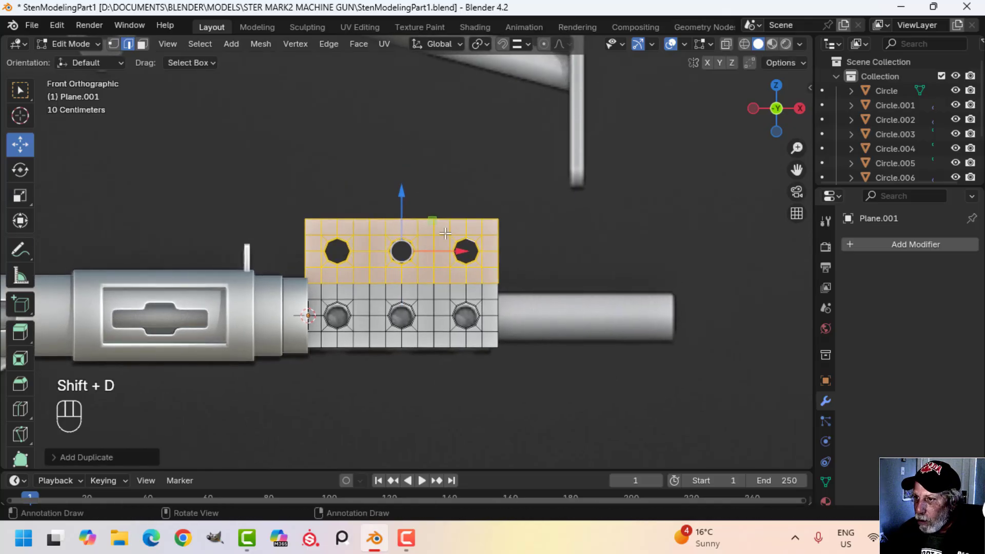
{"action": "mouse_move", "coordinate": [399, 199]}
{"action": "left_mouse_down"}
{"action": "mouse_move", "coordinate": [403, 103]}
{"action": "mouse_move", "coordinate": [411, 205]}
{"action": "left_mouse_up"}
{"action": "scroll", "coordinate": [405, 206], "scroll_direction": "down", "scroll_amount": 2}
{"action": "middle_click_drag", "start_coordinate": [400, 154], "coordinate": [399, 206], "text": "shift"}
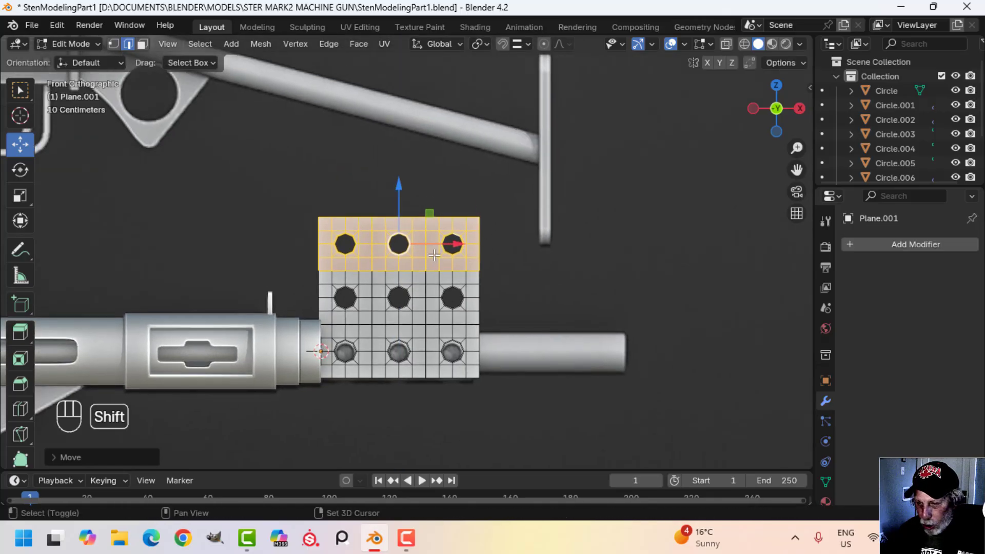
{"action": "mouse_move", "coordinate": [399, 205]}
{"action": "left_mouse_down"}
{"action": "mouse_move", "coordinate": [396, 108]}
{"action": "mouse_move", "coordinate": [416, 206]}
{"action": "left_mouse_up"}
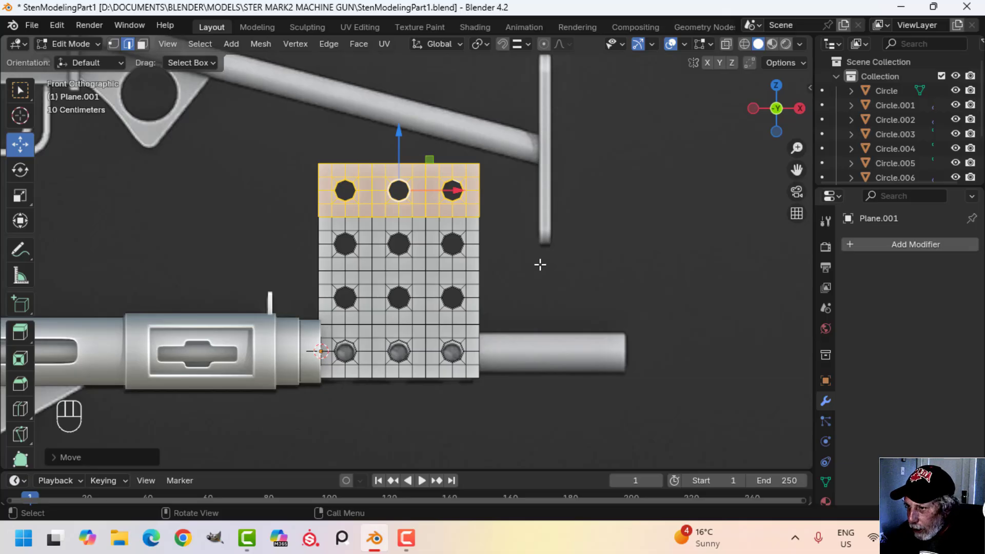
Step: Merge all of the perforated sheet's vertices by distance and return to Object Mode
{"action": "key", "text": "a"}
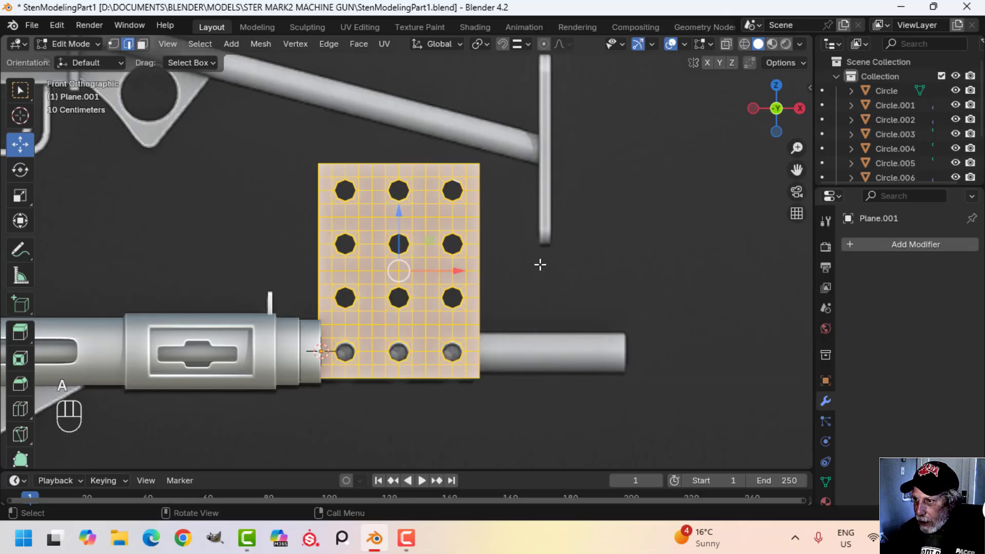
{"action": "key", "text": "m"}
{"action": "left_click", "coordinate": [540, 265]}
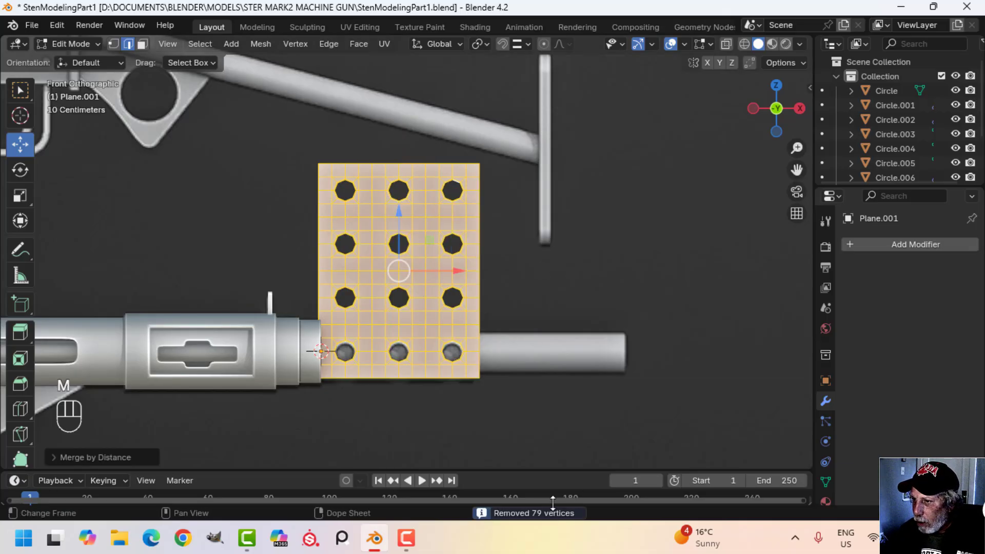
{"action": "key", "text": "Tab"}
Step: Add a Simple Deform modifier to the perforated sheet and set its mode to Bend
{"action": "key", "text": "alt+a"}
{"action": "scroll", "coordinate": [543, 303], "scroll_direction": "up", "scroll_amount": 2}
{"action": "middle_click_drag", "start_coordinate": [542, 303], "coordinate": [451, 312]}
{"action": "left_click", "coordinate": [450, 312]}
{"action": "scroll", "coordinate": [497, 334], "scroll_direction": "down", "scroll_amount": 3}
{"action": "middle_click_drag", "start_coordinate": [498, 334], "coordinate": [564, 318]}
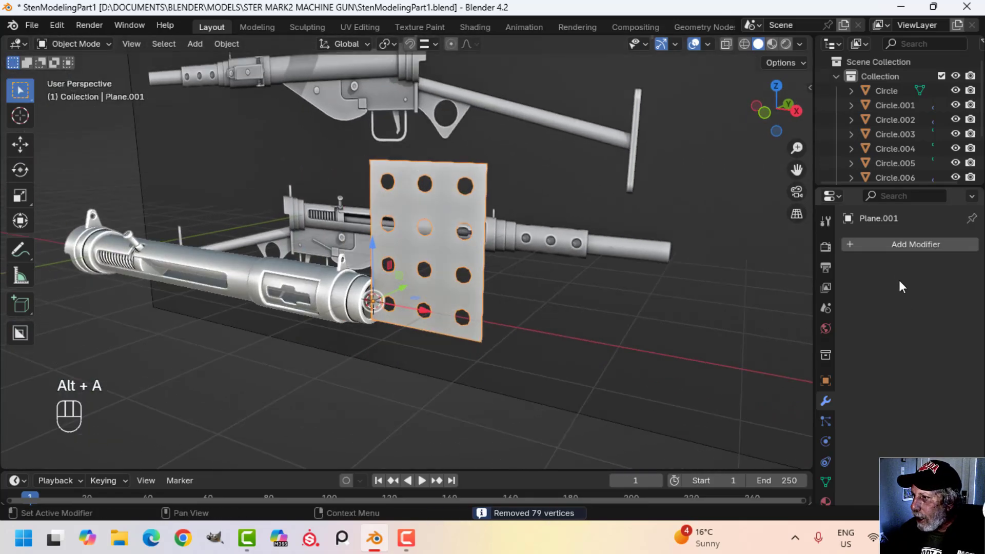
{"action": "left_click", "coordinate": [887, 245]}
{"action": "mouse_move", "coordinate": [878, 245]}
{"action": "mouse_move", "coordinate": [825, 257]}
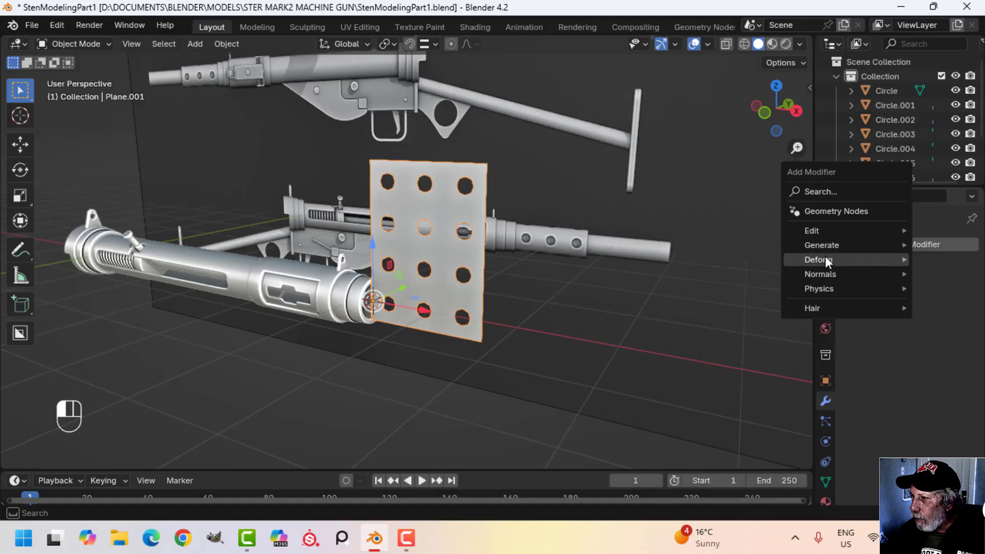
{"action": "left_click", "coordinate": [718, 391]}
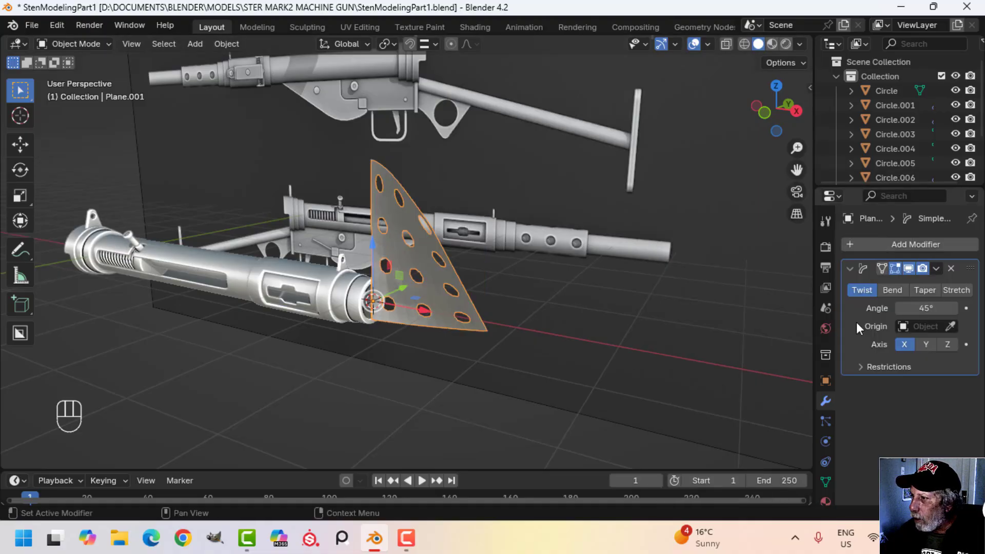
{"action": "left_click", "coordinate": [889, 290]}
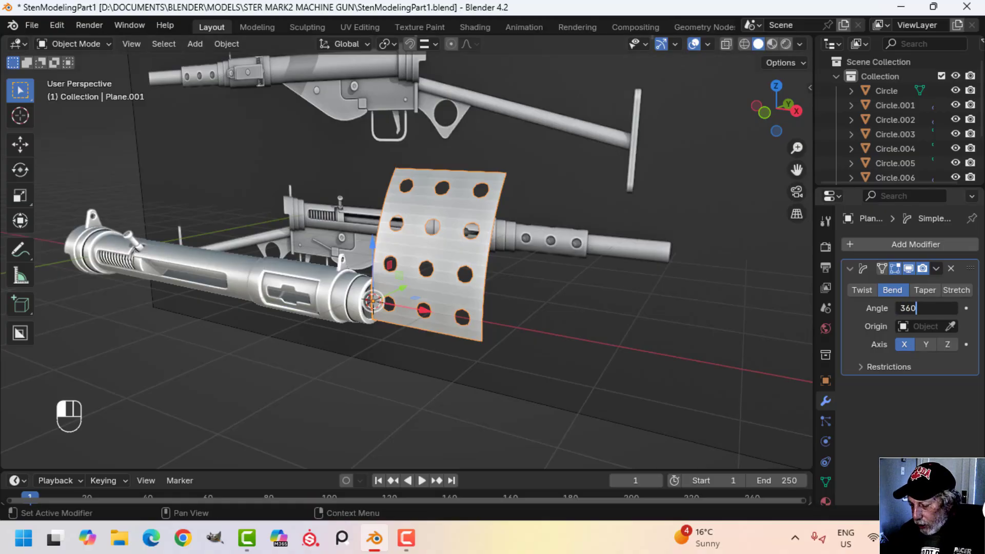
Step: Set the Simple Deform bend angle to 360° and apply the modifier to roll the perforated sheet into a tube
{"action": "type", "text": "360"}
{"action": "key", "text": "Return"}
{"action": "middle_click_drag", "start_coordinate": [624, 345], "coordinate": [479, 289], "text": "shift"}
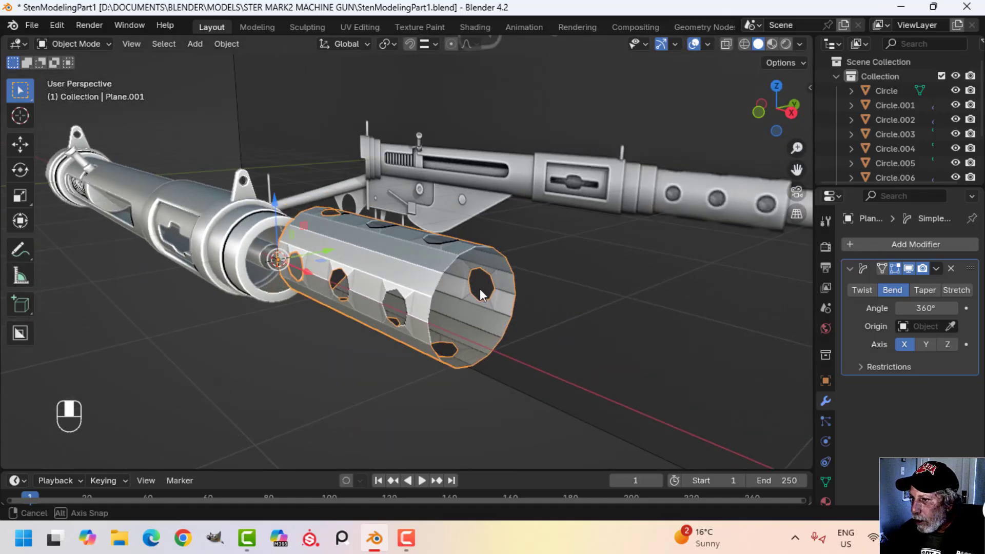
{"action": "left_click", "coordinate": [938, 267]}
{"action": "left_click", "coordinate": [909, 283]}
Step: Merge all of the rolled tube's vertices by distance to close the seam, and return to Object Mode
{"action": "key", "text": "Tab"}
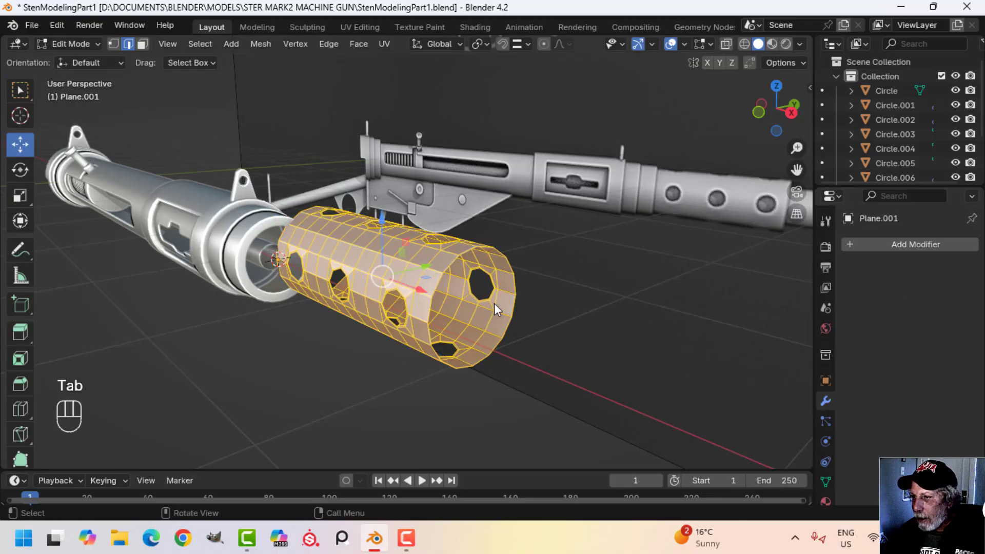
{"action": "key", "text": "a"}
{"action": "key", "text": "m"}
{"action": "left_click", "coordinate": [487, 327]}
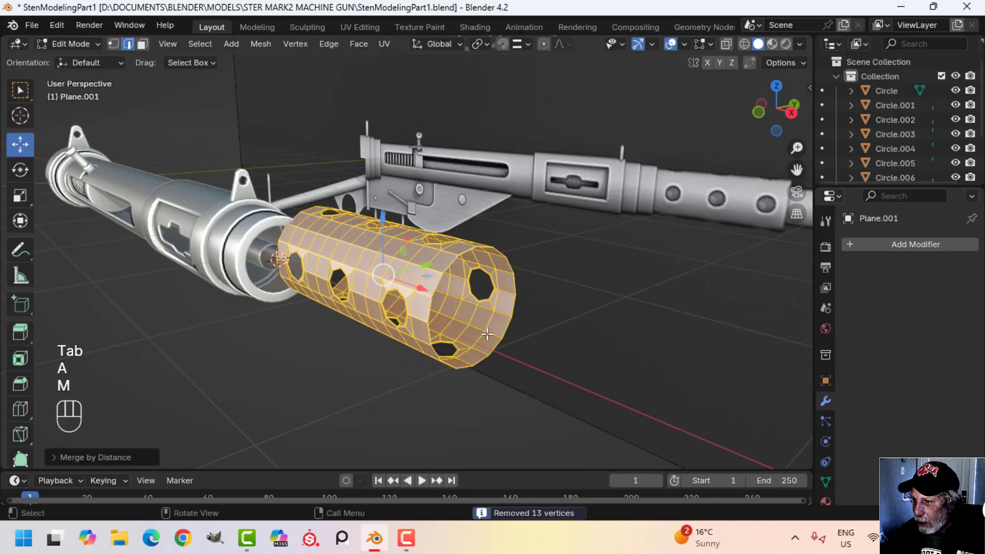
{"action": "middle_click_drag", "start_coordinate": [421, 382], "coordinate": [467, 371]}
{"action": "key", "text": "Tab"}
{"action": "middle_click_drag", "start_coordinate": [569, 351], "coordinate": [630, 356]}
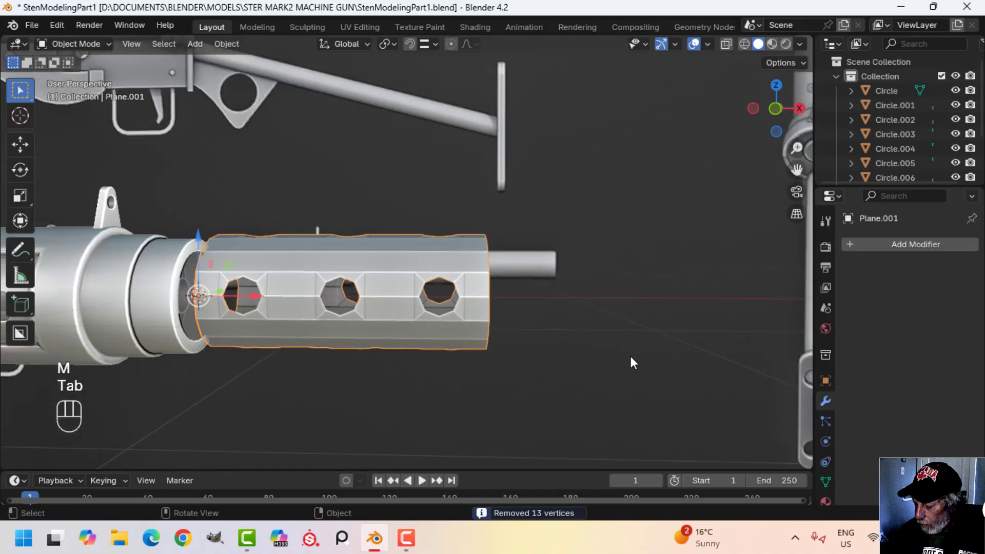
{"action": "key", "text": "KP_1"}
{"action": "mouse_move", "coordinate": [565, 359]}
{"action": "middle_mouse_down"}
{"action": "mouse_move", "coordinate": [405, 398]}
{"action": "mouse_move", "coordinate": [473, 323]}
{"action": "mouse_move", "coordinate": [532, 398]}
{"action": "mouse_move", "coordinate": [542, 371]}
{"action": "mouse_move", "coordinate": [459, 335]}
{"action": "mouse_move", "coordinate": [547, 354]}
{"action": "middle_mouse_up"}
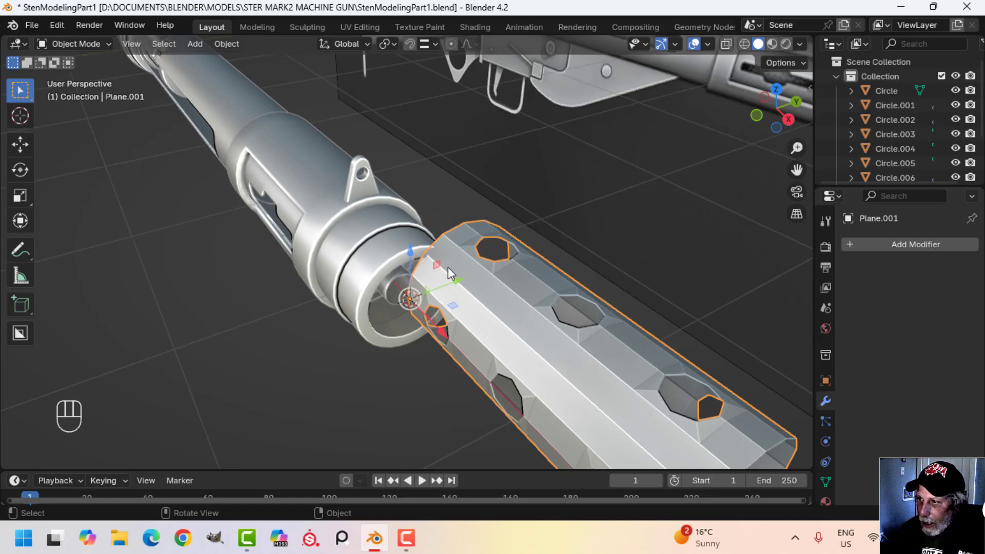
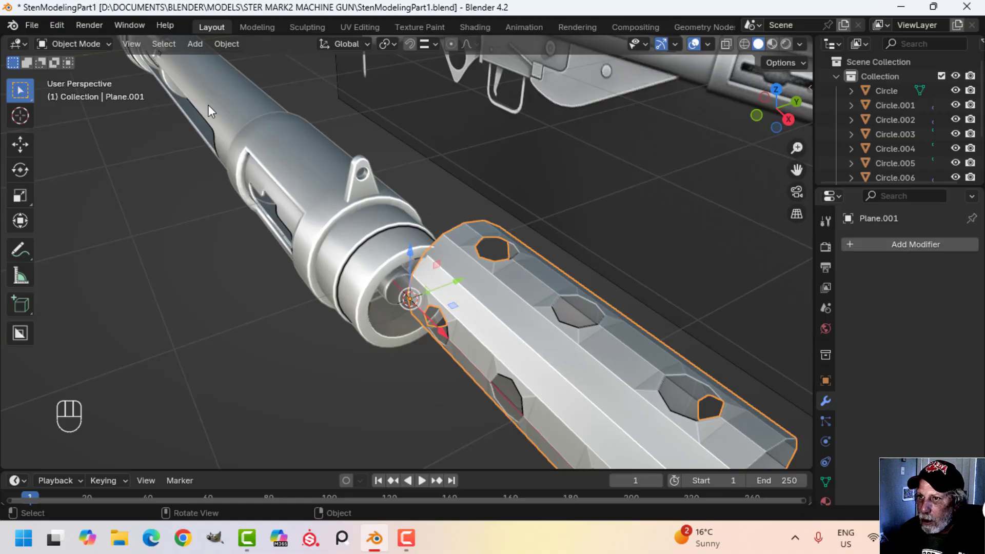
Step: Set the tube's origin to the 3D cursor, and bring its geometry to that origin so it is centred on the barrel axis
{"action": "left_click", "coordinate": [221, 42]}
{"action": "mouse_move", "coordinate": [252, 77]}
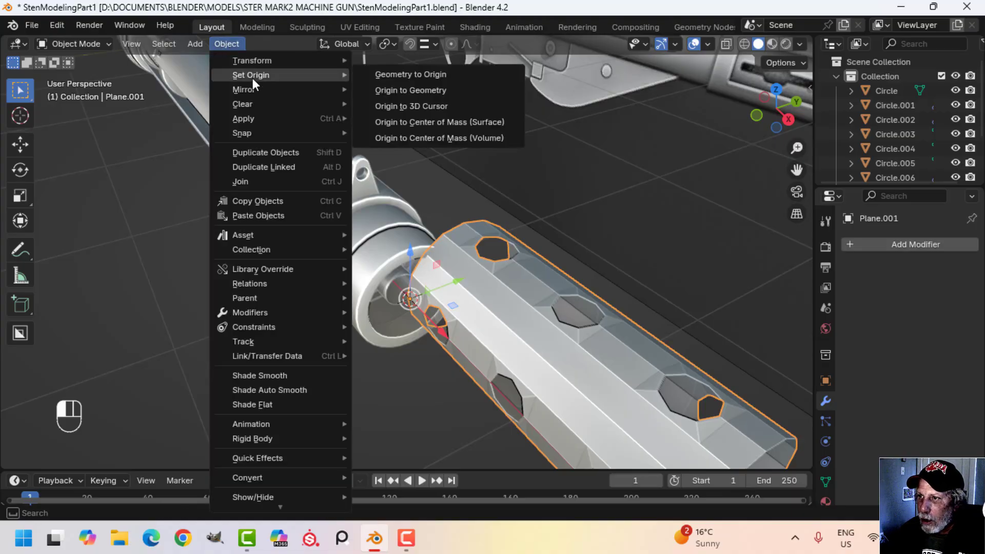
{"action": "left_click", "coordinate": [405, 106]}
{"action": "left_click", "coordinate": [230, 43]}
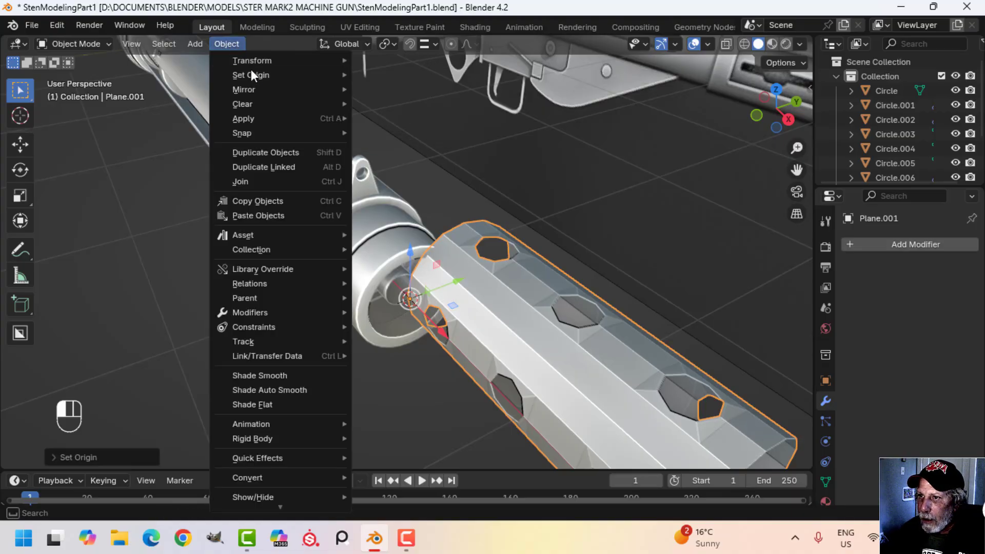
{"action": "mouse_move", "coordinate": [313, 75]}
{"action": "left_click", "coordinate": [399, 79]}
{"action": "scroll", "coordinate": [436, 206], "scroll_direction": "down", "scroll_amount": 2}
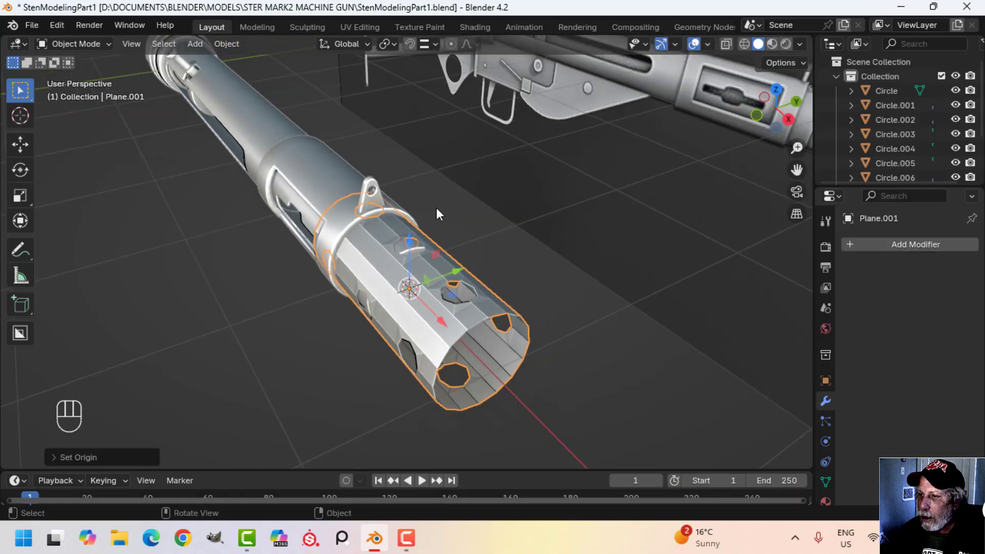
{"action": "scroll", "coordinate": [380, 196], "scroll_direction": "down", "scroll_amount": 2, "text": "shift"}
{"action": "middle_click_drag", "start_coordinate": [380, 196], "coordinate": [501, 177]}
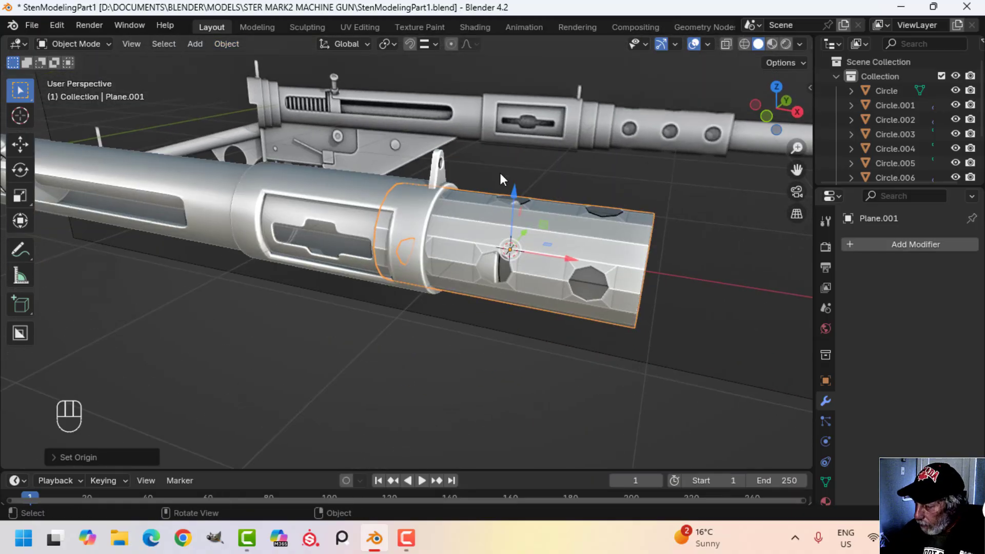
Step: Move the perforated tube forward along X until it sits at the front end of the barrel collar
{"action": "key", "text": "KP_1"}
{"action": "left_click_drag", "start_coordinate": [518, 320], "coordinate": [687, 313]}
{"action": "middle_click_drag", "start_coordinate": [642, 312], "coordinate": [533, 324]}
Step: Scale the whole tube mesh to about 0.88 in Y and Z, keeping its length along X
{"action": "key", "text": "Tab"}
{"action": "key", "text": "a"}
{"action": "scroll", "coordinate": [518, 319], "scroll_direction": "up", "scroll_amount": 1}
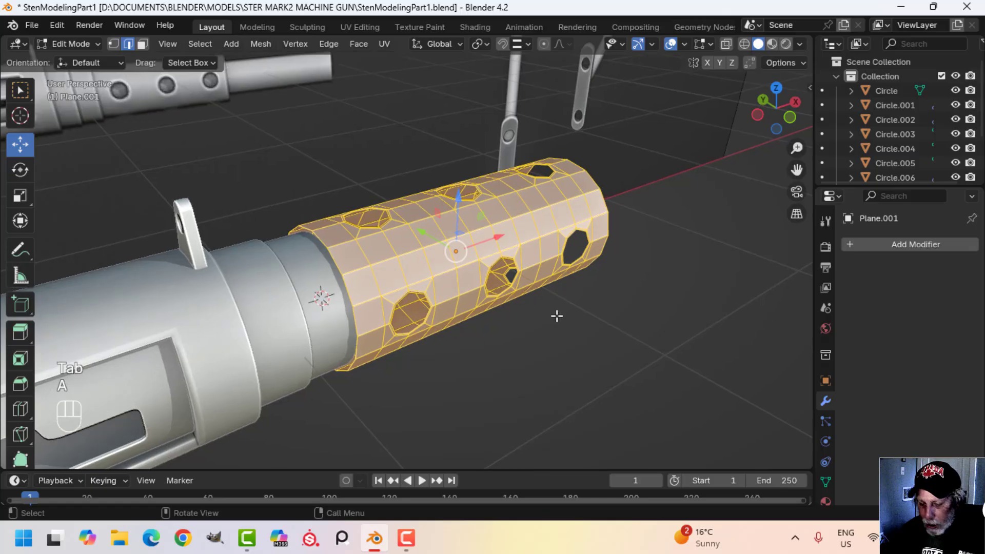
{"action": "key", "text": "s"}
{"action": "key", "text": "shift+x"}
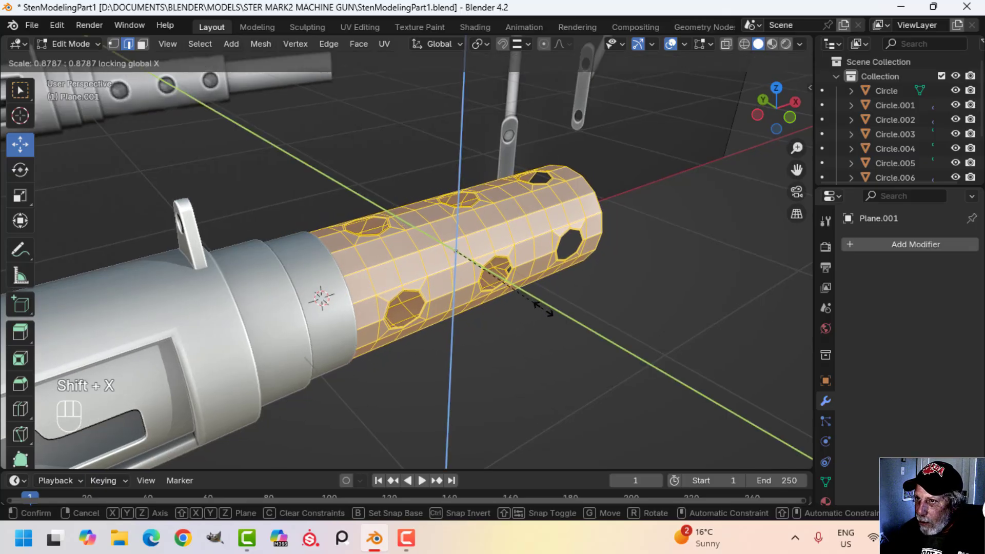
{"action": "left_click", "coordinate": [543, 308]}
{"action": "mouse_move", "coordinate": [543, 308]}
{"action": "middle_mouse_down"}
{"action": "mouse_move", "coordinate": [556, 334]}
{"action": "mouse_move", "coordinate": [576, 323]}
{"action": "mouse_move", "coordinate": [627, 347]}
{"action": "mouse_move", "coordinate": [521, 304]}
{"action": "mouse_move", "coordinate": [530, 303]}
{"action": "middle_mouse_up"}
{"action": "key", "text": "KP_1"}
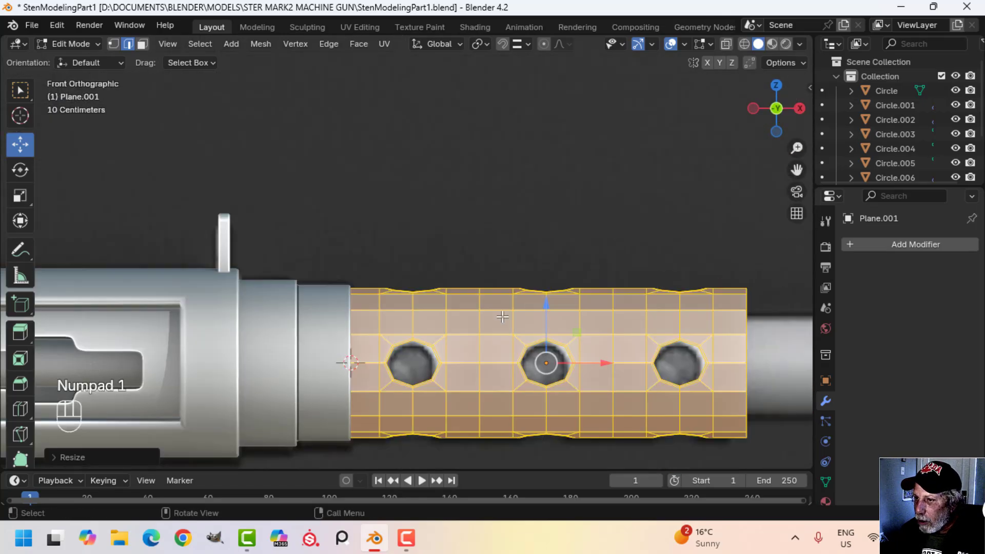
Step: Switch to wireframe display and reduce the tube's diameter slightly, excluding X, to match the front reference
{"action": "key", "text": "z"}
{"action": "left_click", "coordinate": [407, 324]}
{"action": "middle_click_drag", "start_coordinate": [684, 317], "coordinate": [620, 299], "text": "shift"}
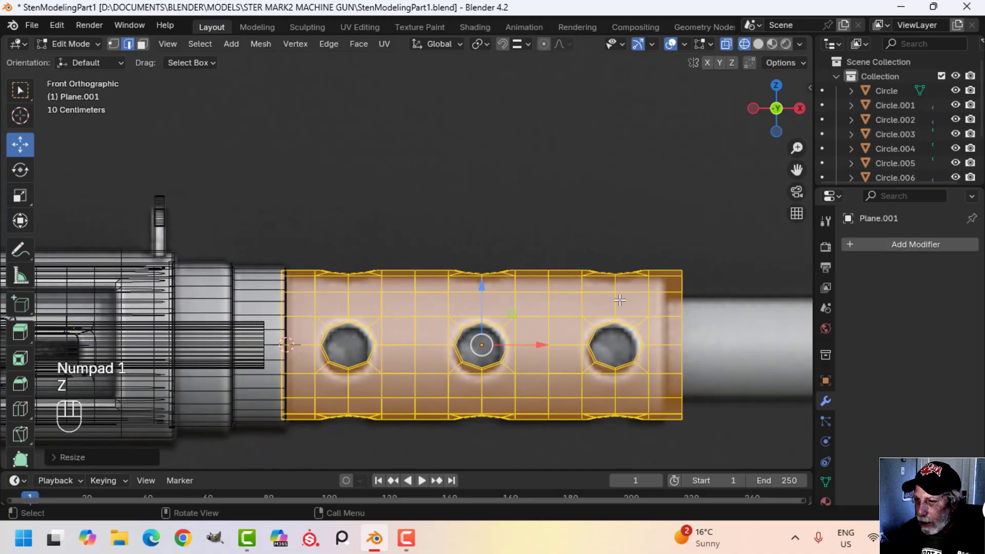
{"action": "key", "text": "s"}
{"action": "key", "text": "shift+x"}
{"action": "left_click", "coordinate": [618, 299]}
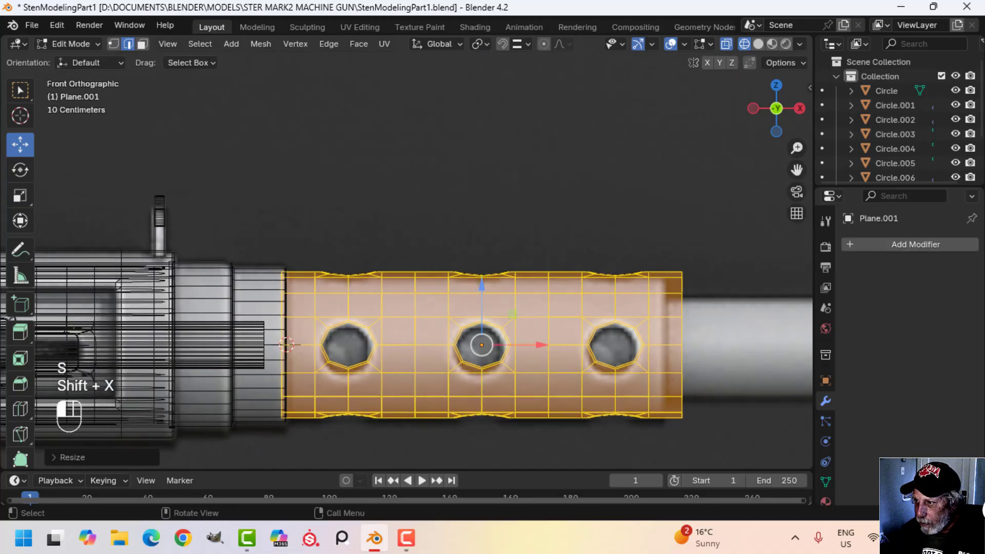
Step: Adjust the tube's length and position along X to match the reference jacket and holes, and return to solid Object Mode
{"action": "key", "text": "s"}
{"action": "key", "text": "x"}
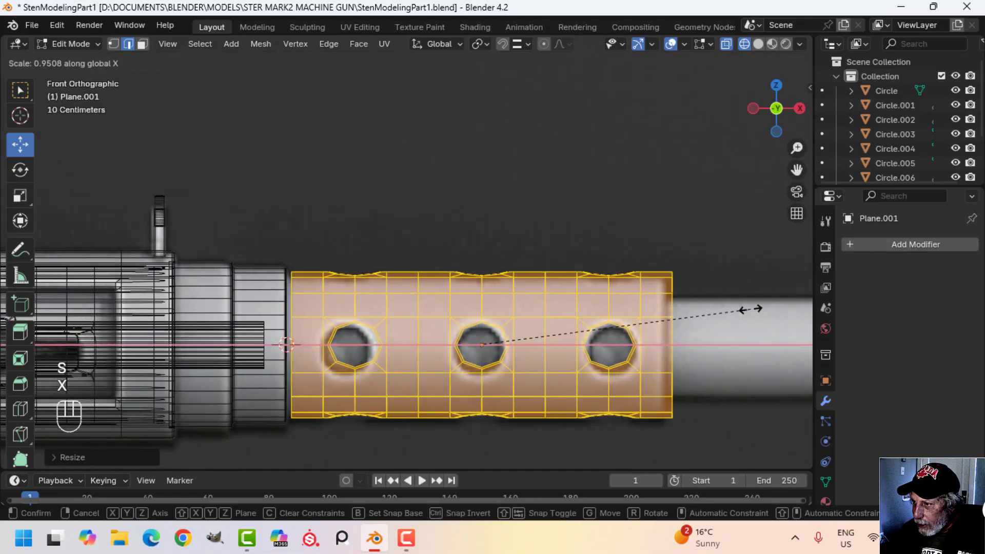
{"action": "left_click", "coordinate": [750, 310]}
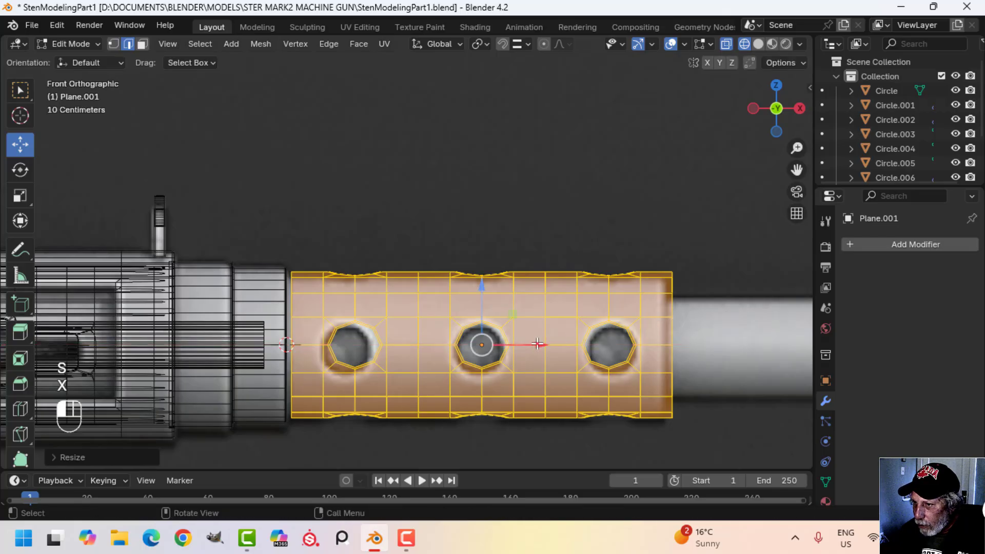
{"action": "left_click_drag", "start_coordinate": [537, 344], "coordinate": [534, 345]}
{"action": "key", "text": "s"}
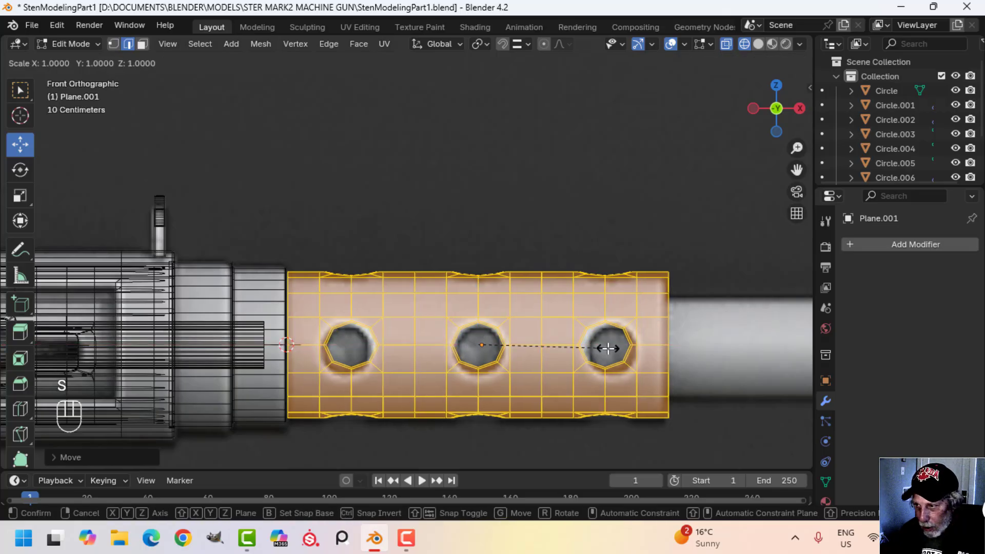
{"action": "key", "text": "x"}
{"action": "left_click", "coordinate": [611, 348]}
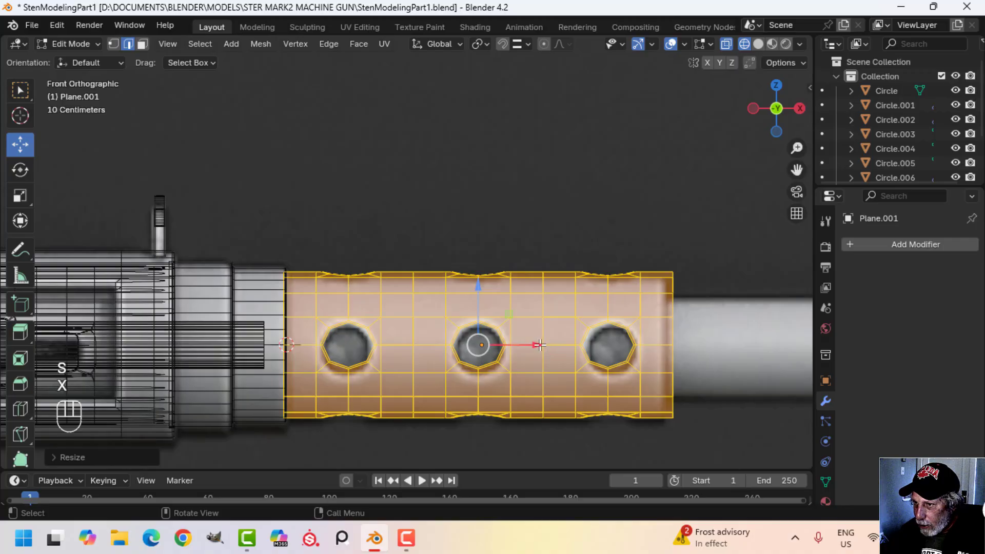
{"action": "left_click_drag", "start_coordinate": [540, 345], "coordinate": [536, 346]}
{"action": "key", "text": "z"}
{"action": "left_click", "coordinate": [669, 334]}
{"action": "key", "text": "Tab"}
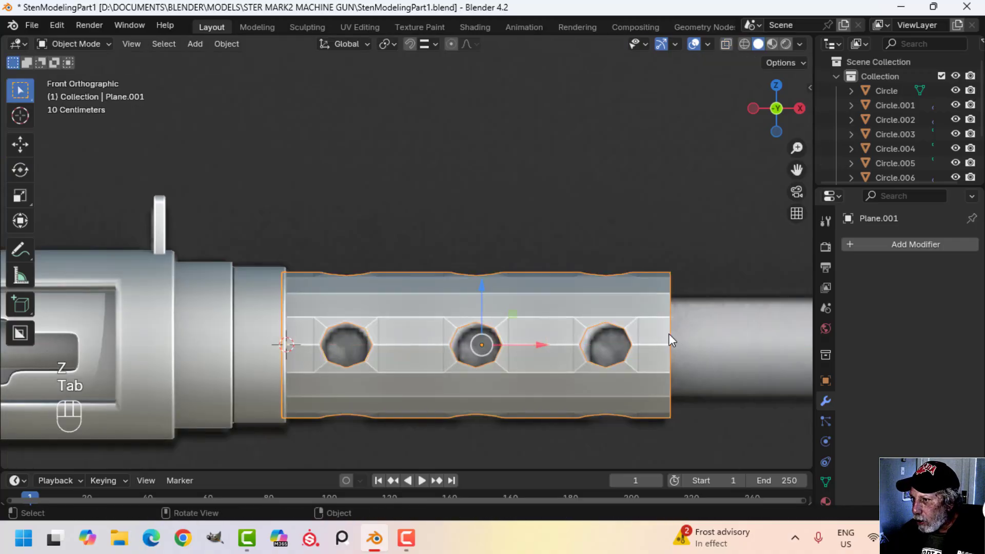
Step: Apply Shade Smooth to the perforated tube
{"action": "scroll", "coordinate": [669, 333], "scroll_direction": "down", "scroll_amount": 1}
{"action": "key", "text": "alt+a"}
{"action": "middle_click_drag", "start_coordinate": [612, 291], "coordinate": [506, 337]}
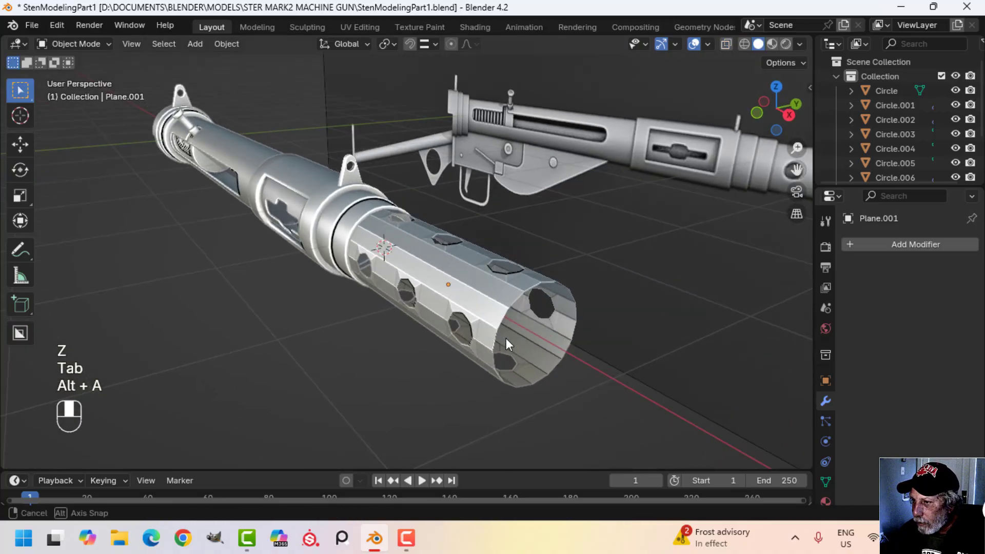
{"action": "left_click", "coordinate": [499, 302]}
{"action": "right_click", "coordinate": [495, 296]}
{"action": "left_click", "coordinate": [468, 231]}
{"action": "scroll", "coordinate": [522, 308], "scroll_direction": "up", "scroll_amount": 2}
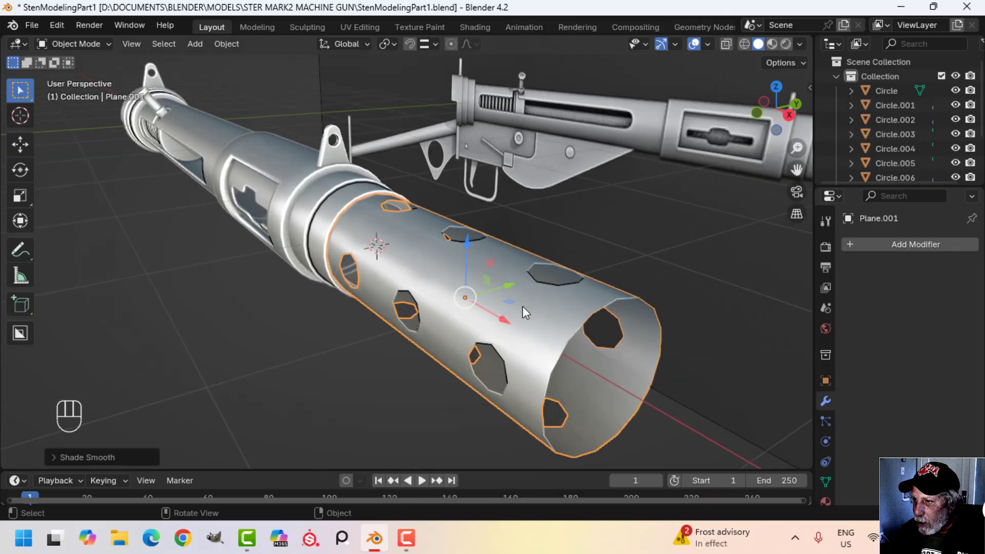
{"action": "key", "text": "alt+a"}
{"action": "middle_click_drag", "start_coordinate": [522, 306], "coordinate": [565, 291]}
Step: Add a level 1 Subdivision Surface modifier to the perforated tube
{"action": "left_click", "coordinate": [554, 312]}
{"action": "scroll", "coordinate": [554, 311], "scroll_direction": "up", "scroll_amount": 2}
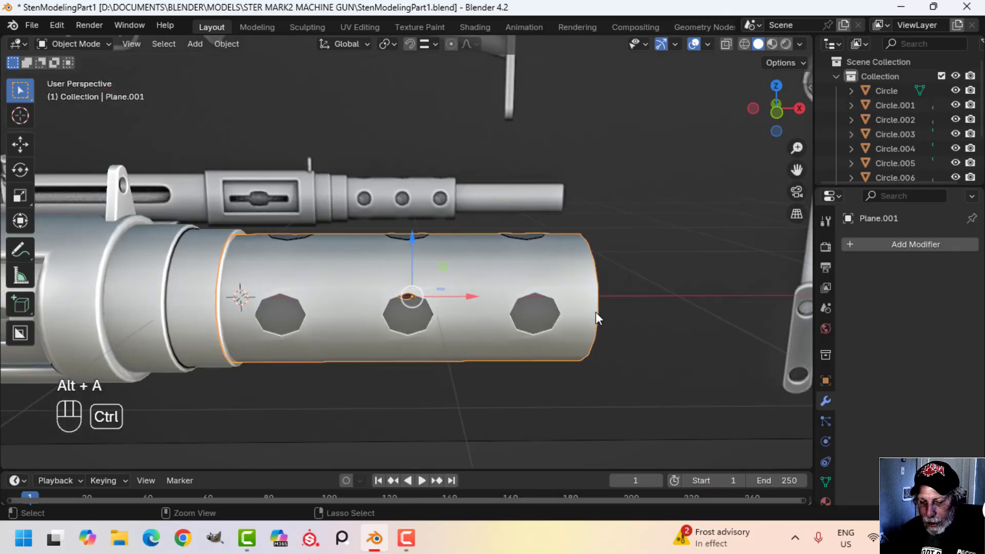
{"action": "key", "text": "ctrl+1"}
{"action": "middle_click_drag", "start_coordinate": [596, 312], "coordinate": [628, 320]}
{"action": "key", "text": "alt+a"}
Step: Scale the whole tube mesh to about 0.91 along X to make the holes rounder
{"action": "key", "text": "Tab"}
{"action": "key", "text": "a"}
{"action": "scroll", "coordinate": [510, 293], "scroll_direction": "up", "scroll_amount": 2}
{"action": "scroll", "coordinate": [565, 304], "scroll_direction": "down", "scroll_amount": 3}
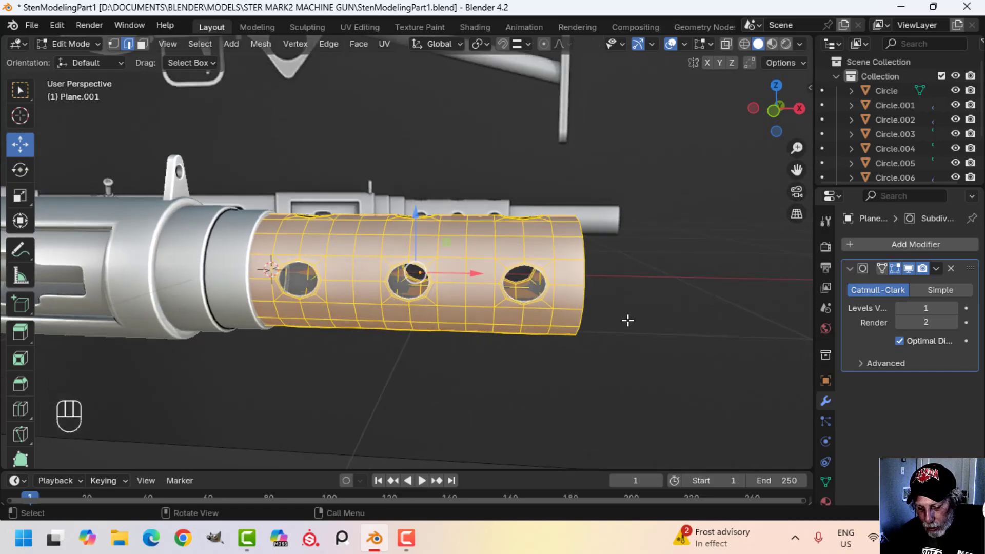
{"action": "key", "text": "s"}
{"action": "key", "text": "x"}
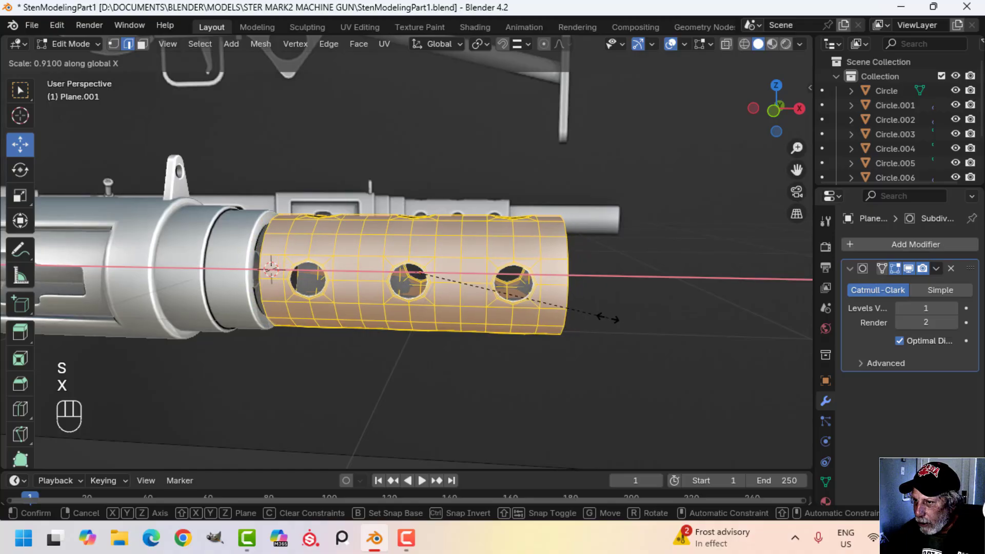
{"action": "left_click", "coordinate": [608, 318]}
Step: Move the tube's rear edge loop back along X by about 0.07 m to meet the barrel collar, and return to Object Mode
{"action": "key", "text": "alt+a"}
{"action": "middle_click_drag", "start_coordinate": [252, 287], "coordinate": [406, 303], "text": "shift"}
{"action": "scroll", "coordinate": [368, 297], "scroll_direction": "up", "scroll_amount": 2}
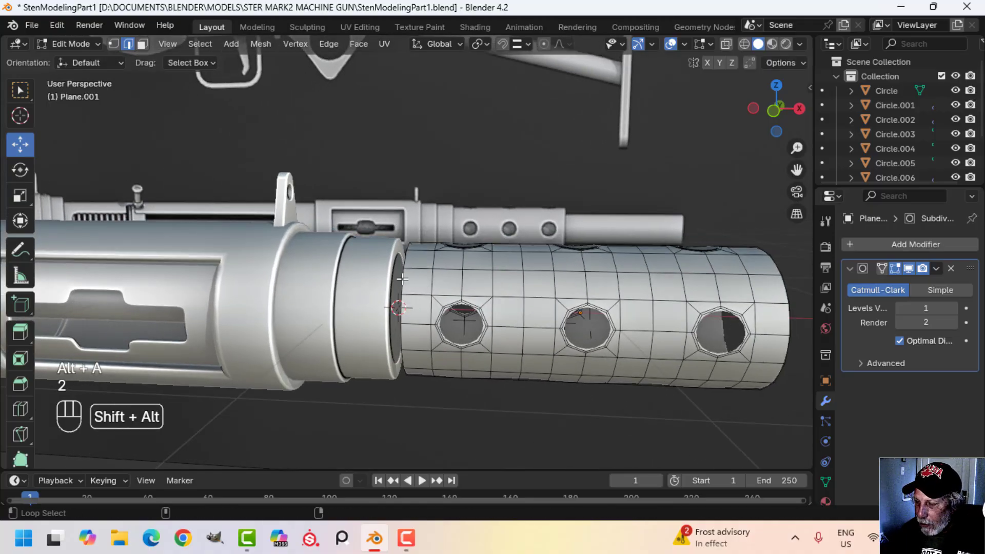
{"action": "left_click_drag", "start_coordinate": [473, 309], "coordinate": [465, 308]}
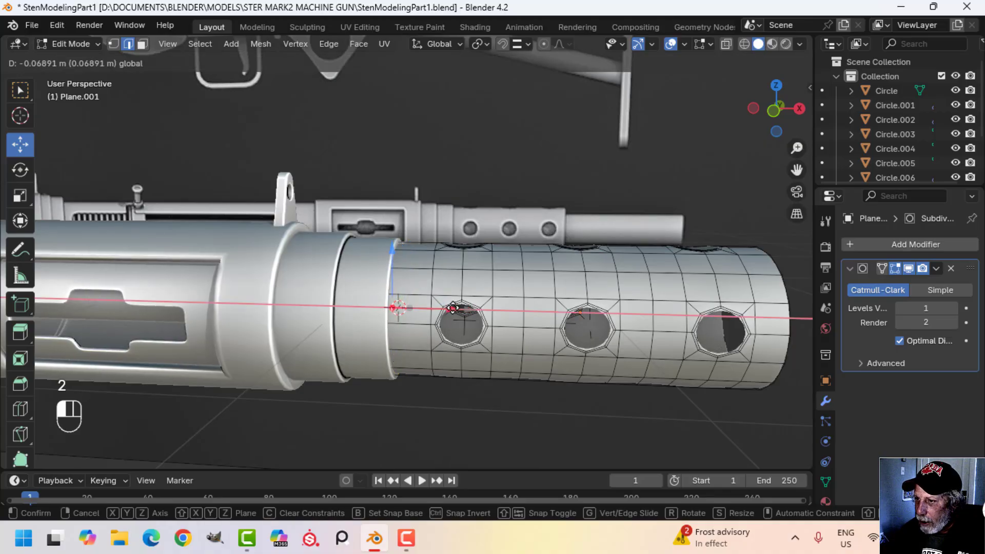
{"action": "left_click", "coordinate": [446, 308]}
{"action": "key", "text": "Tab"}
{"action": "scroll", "coordinate": [578, 310], "scroll_direction": "down", "scroll_amount": 2}
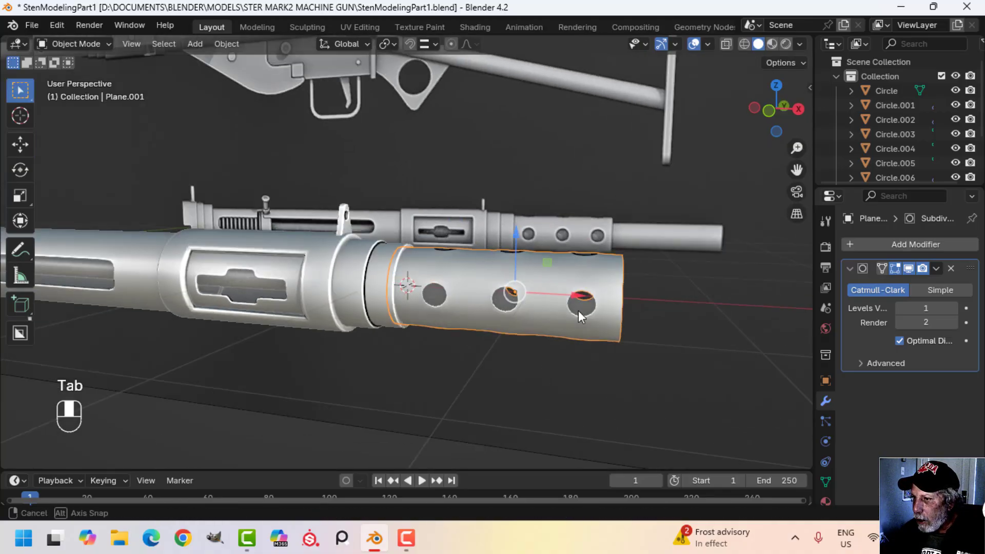
{"action": "middle_click_drag", "start_coordinate": [578, 310], "coordinate": [587, 279]}
{"action": "key", "text": "alt+a"}
Step: Extrude all of the tube's faces and shrink them inward by about 0.03 m to give the jacket wall thickness
{"action": "left_click", "coordinate": [533, 309]}
{"action": "key", "text": "Tab"}
{"action": "key", "text": "a"}
{"action": "scroll", "coordinate": [554, 329], "scroll_direction": "up", "scroll_amount": 3}
{"action": "scroll", "coordinate": [593, 293], "scroll_direction": "down", "scroll_amount": 2}
{"action": "key", "text": "e"}
{"action": "key", "text": "alt+s"}
{"action": "key", "text": "shift"}
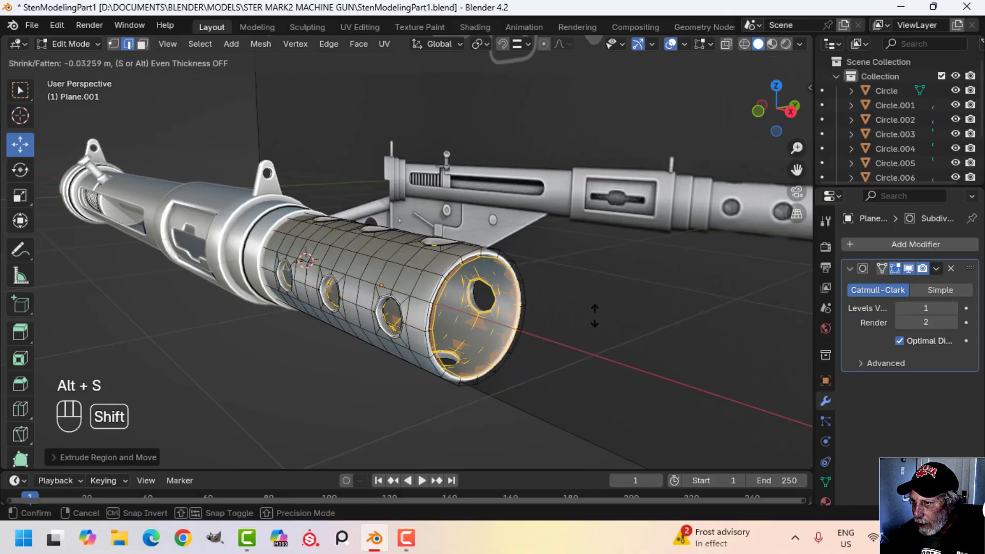
{"action": "left_click", "coordinate": [595, 314]}
{"action": "middle_click_drag", "start_coordinate": [594, 314], "coordinate": [477, 292]}
{"action": "key", "text": "Tab"}
{"action": "key", "text": "alt+a"}
Step: Correct the normals of all the tube's faces and return to Object Mode
{"action": "key", "text": "Tab"}
{"action": "key", "text": "a"}
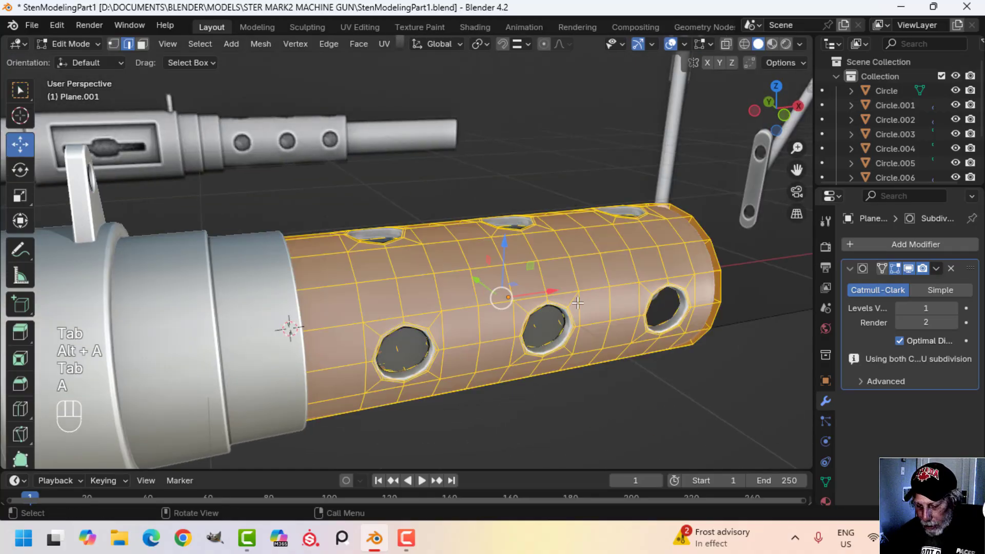
{"action": "key", "text": "alt+n"}
{"action": "left_click", "coordinate": [576, 300]}
{"action": "key", "text": "Tab"}
{"action": "key", "text": "alt+a"}
Step: Bevel the outer and inner edge loops of the tube's muzzle rim with 2 segments, about 0.006 m wide
{"action": "middle_click_drag", "start_coordinate": [596, 308], "coordinate": [444, 315]}
{"action": "left_click", "coordinate": [442, 289]}
{"action": "key", "text": "Tab"}
{"action": "key", "text": "alt+a"}
{"action": "scroll", "coordinate": [411, 294], "scroll_direction": "up", "scroll_amount": 3}
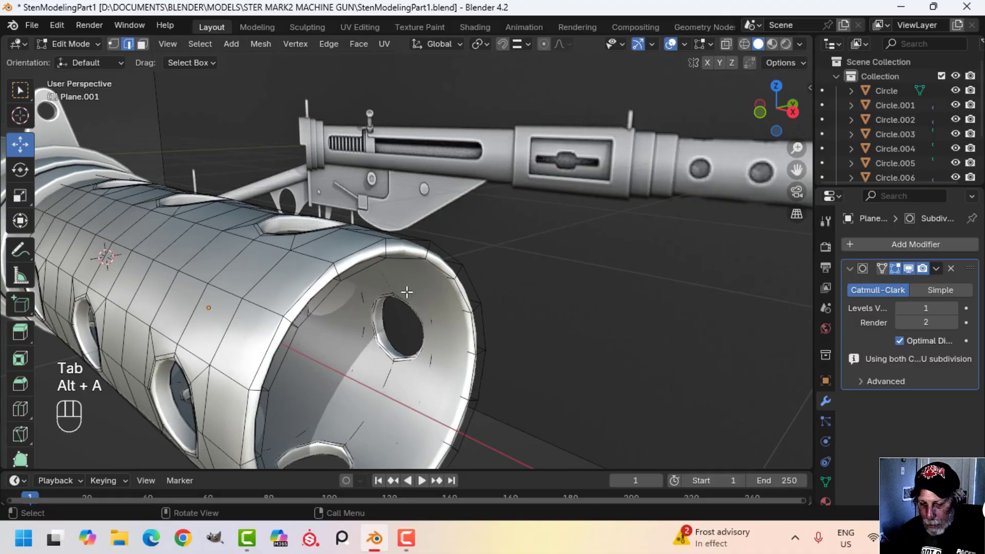
{"action": "left_click", "coordinate": [364, 263], "text": "alt+shift"}
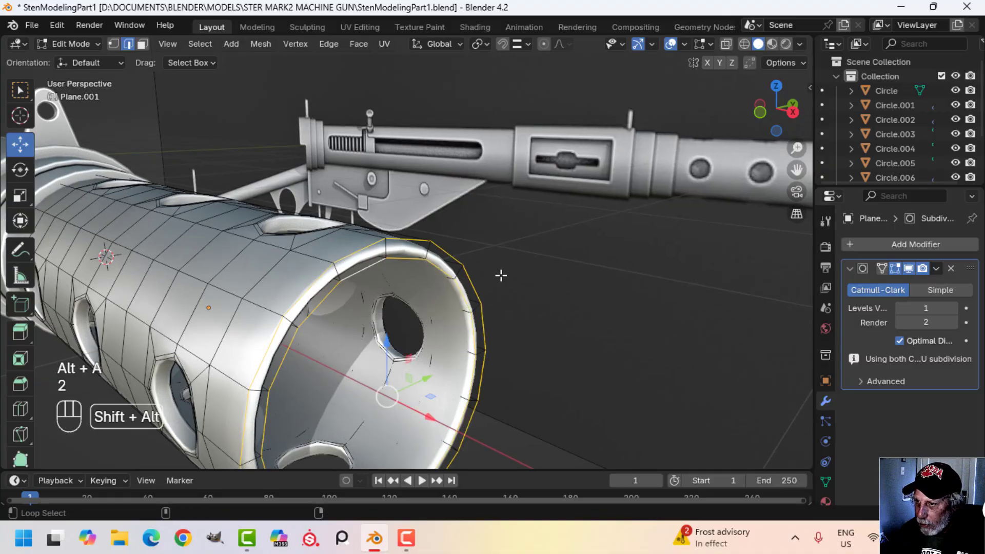
{"action": "key", "text": "ctrl+b"}
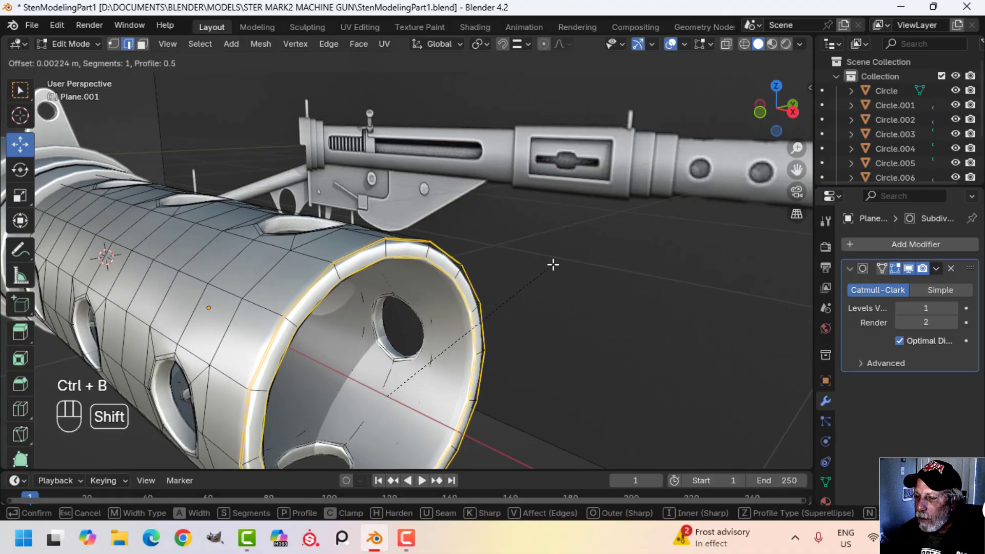
{"action": "scroll", "coordinate": [571, 256], "scroll_direction": "up", "scroll_amount": 1}
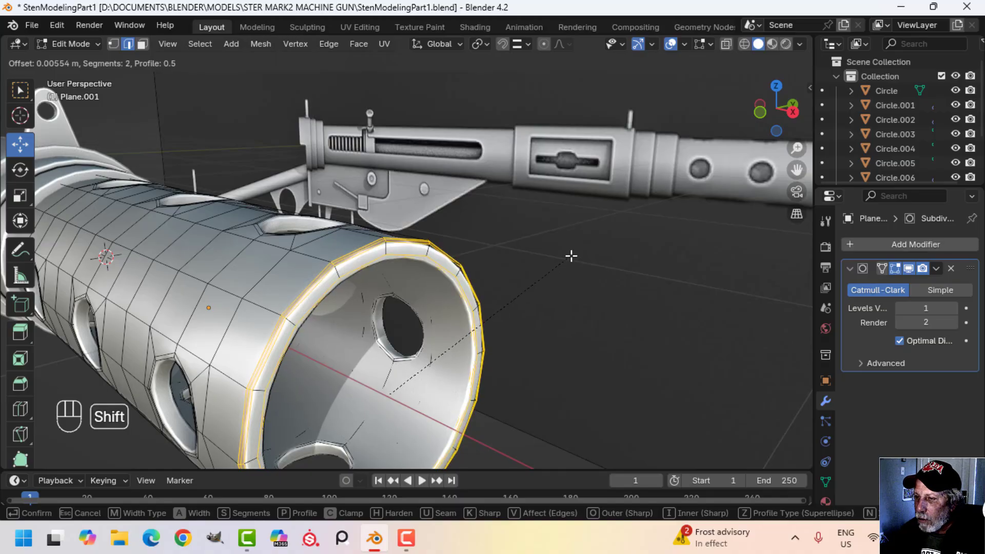
{"action": "left_click", "coordinate": [580, 254]}
{"action": "key", "text": "Tab"}
{"action": "scroll", "coordinate": [447, 281], "scroll_direction": "down", "scroll_amount": 5}
{"action": "key", "text": "alt+a"}
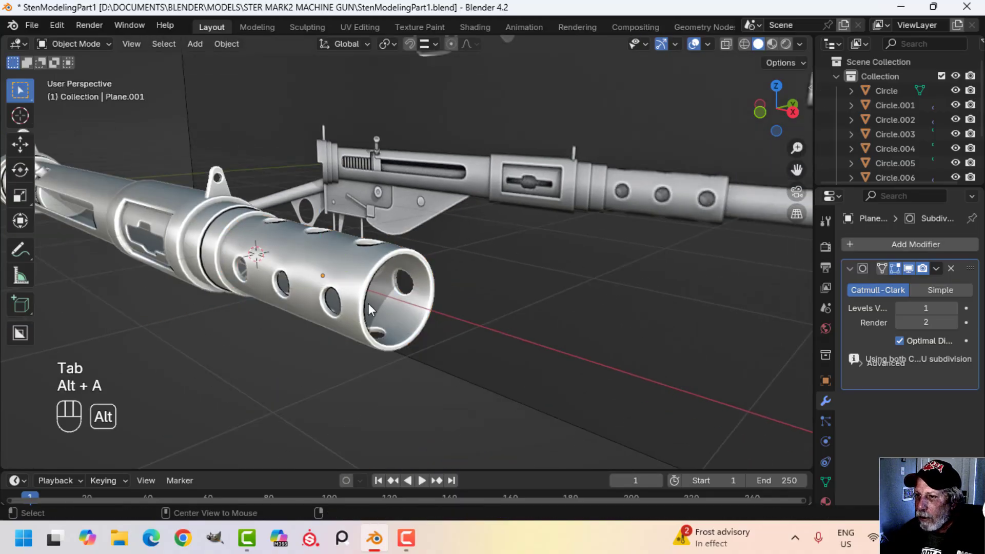
Step: Isolate the perforated jacket, delete the ring of faces closing its rear rim, and return to the full gun in Object Mode
{"action": "middle_click_drag", "start_coordinate": [368, 303], "coordinate": [383, 282]}
{"action": "key", "text": "KP_Divide"}
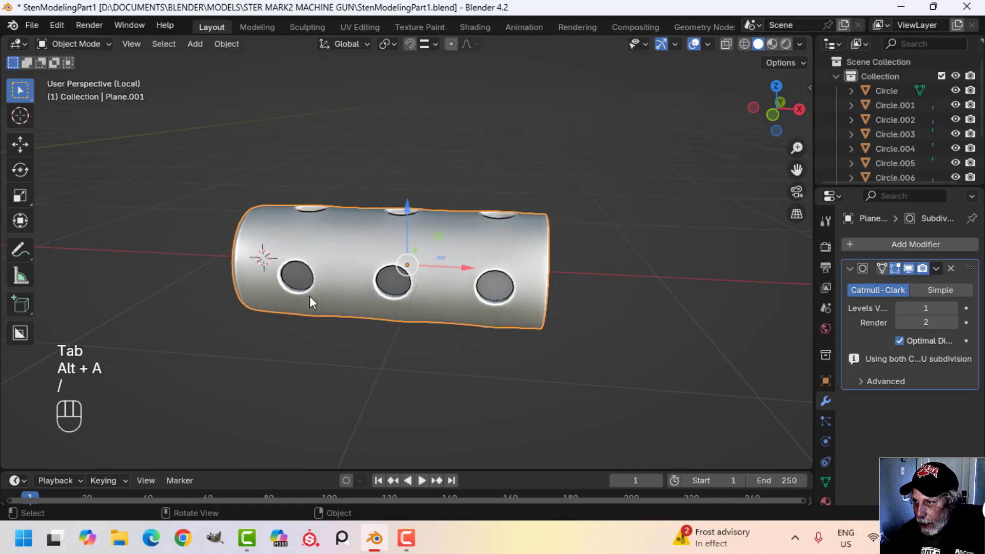
{"action": "middle_click_drag", "start_coordinate": [309, 296], "coordinate": [457, 287]}
{"action": "key", "text": "Tab"}
{"action": "scroll", "coordinate": [459, 287], "scroll_direction": "up", "scroll_amount": 3}
{"action": "key", "text": "alt+a"}
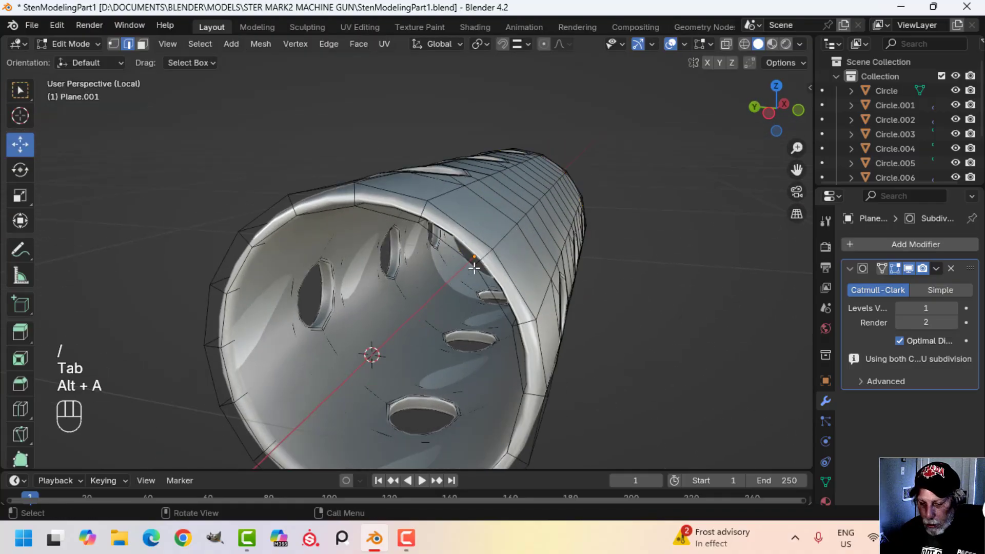
{"action": "key", "text": "3"}
{"action": "left_click", "coordinate": [484, 255], "text": "alt"}
{"action": "middle_click_drag", "start_coordinate": [484, 256], "coordinate": [543, 255]}
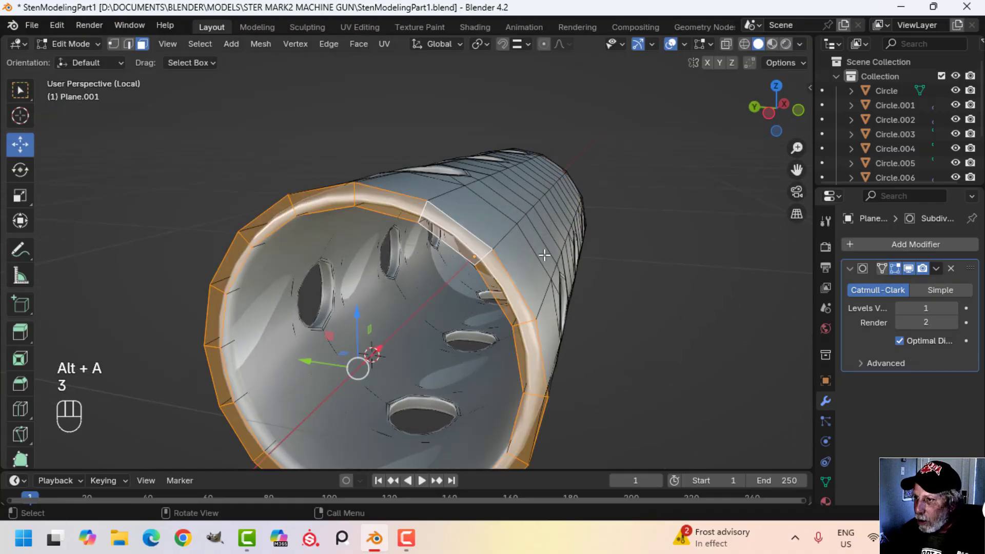
{"action": "key", "text": "x"}
{"action": "left_click", "coordinate": [543, 255]}
{"action": "key", "text": "Tab"}
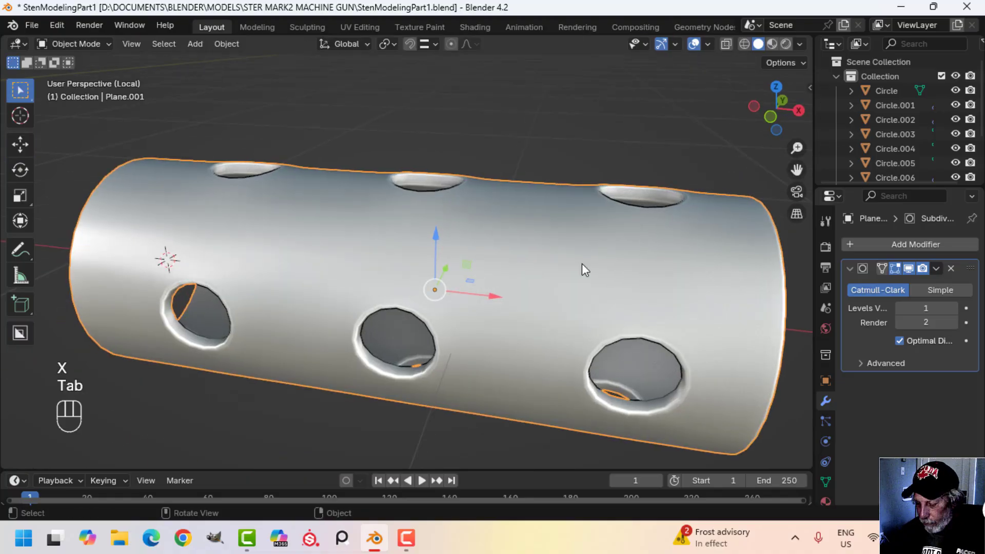
{"action": "key", "text": "slash"}
{"action": "key", "text": "alt+a"}
Step: Duplicate the barrel collar's front edge loop and move the copy along X to just beyond the jacket's muzzle end
{"action": "middle_click_drag", "start_coordinate": [540, 294], "coordinate": [517, 322]}
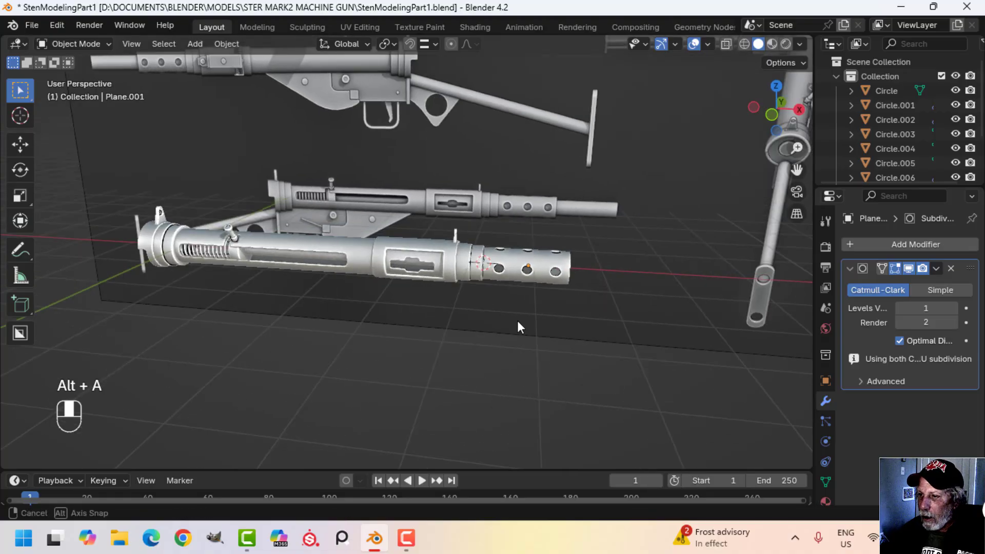
{"action": "scroll", "coordinate": [554, 307], "scroll_direction": "up", "scroll_amount": 3}
{"action": "scroll", "coordinate": [466, 315], "scroll_direction": "up", "scroll_amount": 2}
{"action": "middle_click_drag", "start_coordinate": [566, 301], "coordinate": [435, 328], "text": "shift"}
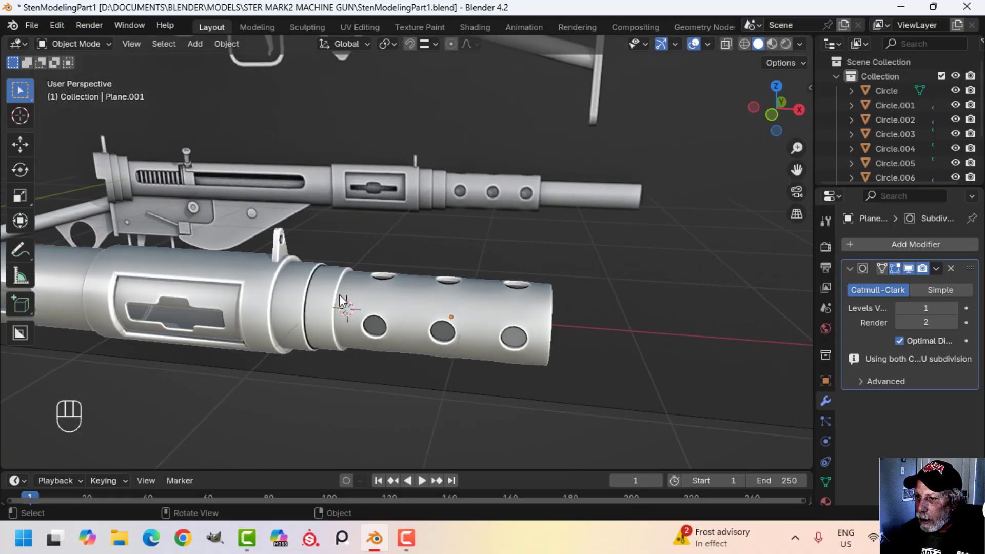
{"action": "left_click", "coordinate": [342, 278]}
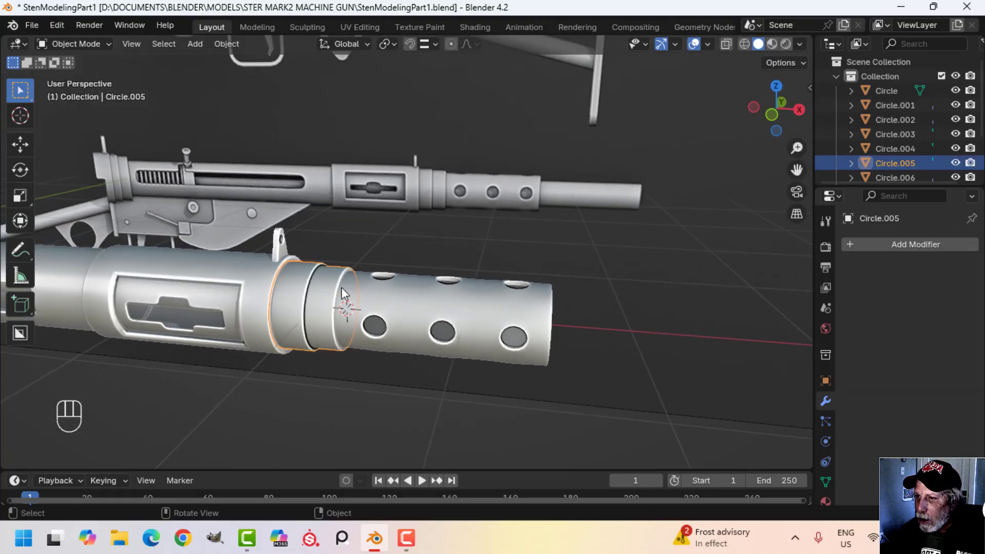
{"action": "key", "text": "Tab"}
{"action": "scroll", "coordinate": [341, 287], "scroll_direction": "up", "scroll_amount": 3}
{"action": "key", "text": "alt+a"}
{"action": "scroll", "coordinate": [322, 304], "scroll_direction": "up", "scroll_amount": 2}
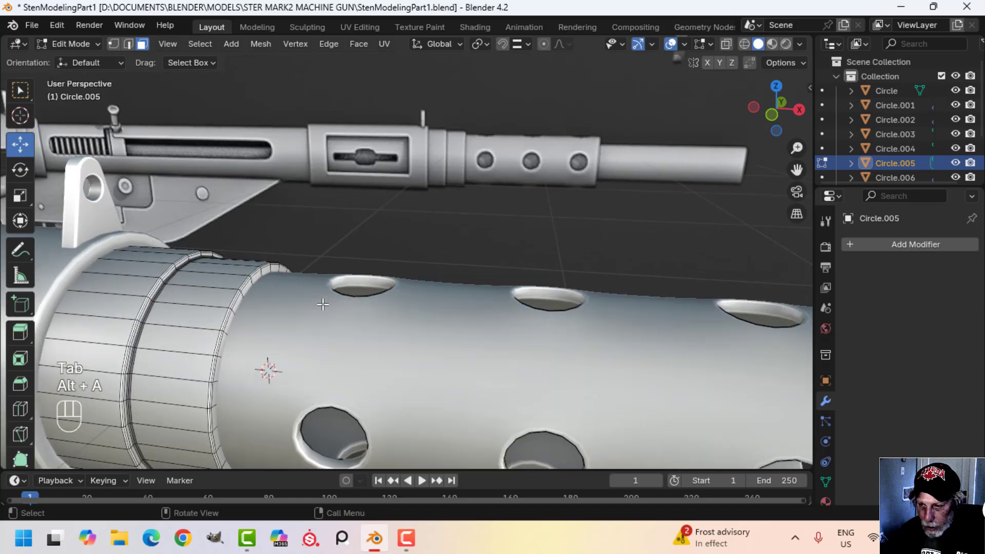
{"action": "left_click", "coordinate": [245, 282], "text": "alt+shift"}
{"action": "scroll", "coordinate": [307, 313], "scroll_direction": "down", "scroll_amount": 4}
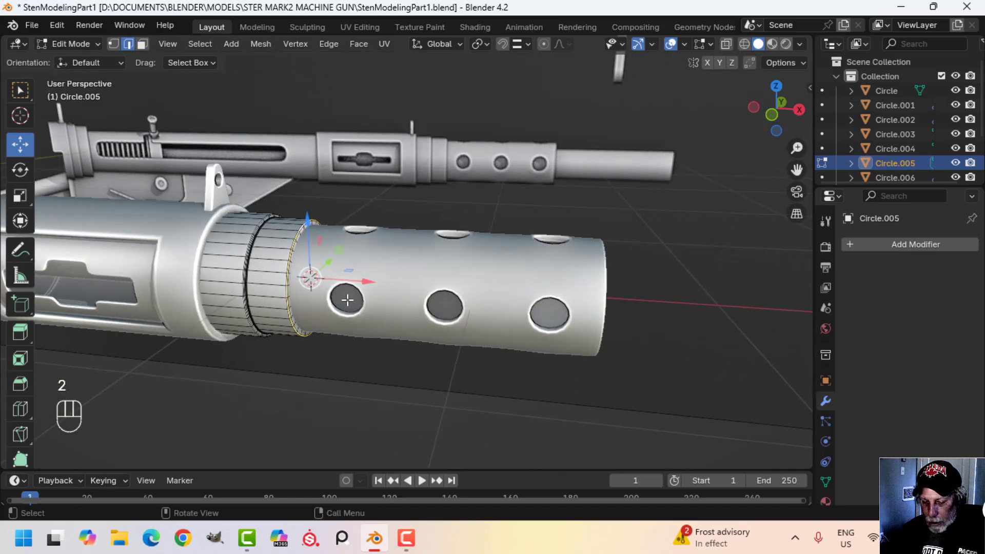
{"action": "key", "text": "shift+d"}
{"action": "left_click_drag", "start_coordinate": [350, 282], "coordinate": [400, 284]}
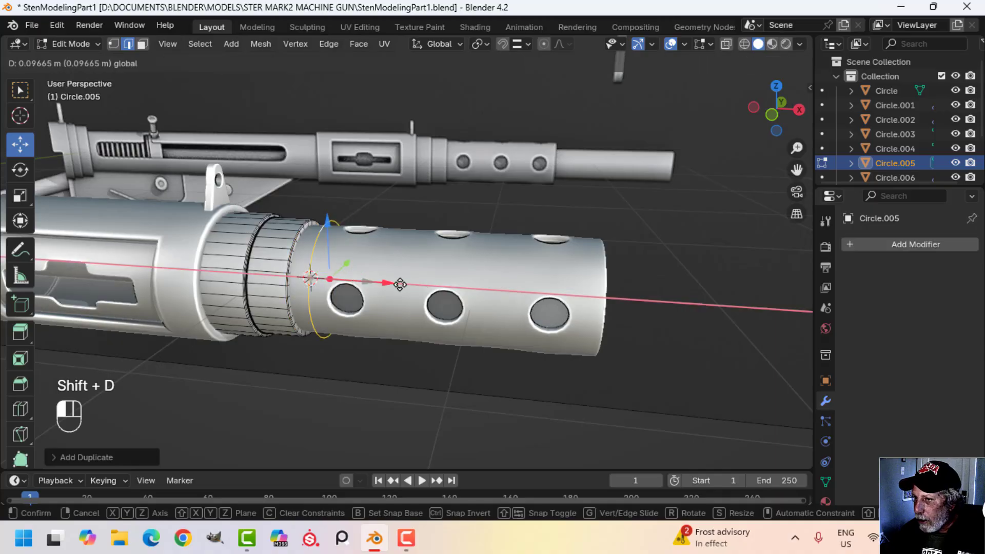
{"action": "left_click", "coordinate": [639, 310]}
Step: Scale the duplicated ring to about 0.71 to approach the reference barrel's diameter and separate it into its own object
{"action": "key", "text": "KP_1"}
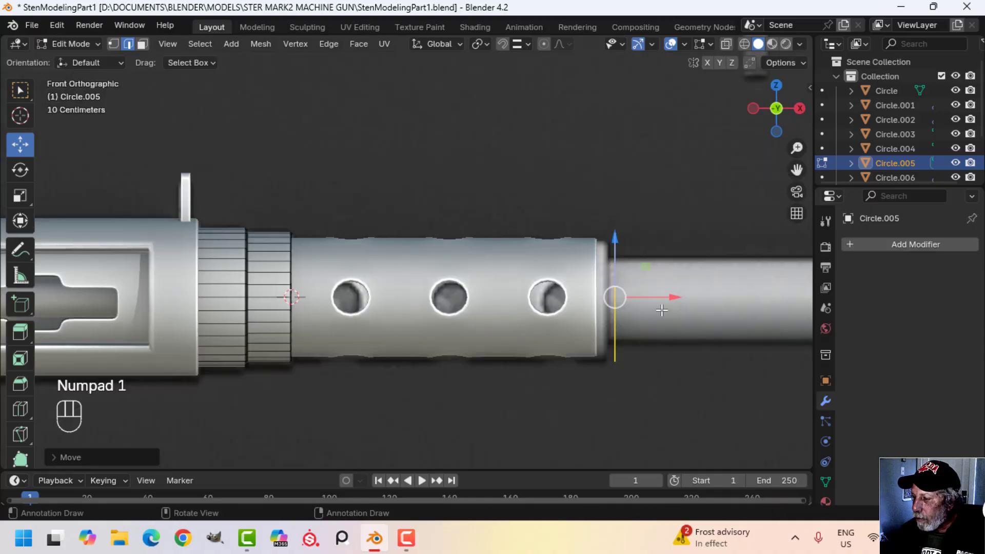
{"action": "middle_click_drag", "start_coordinate": [662, 310], "coordinate": [534, 322], "text": "shift"}
{"action": "key", "text": "s"}
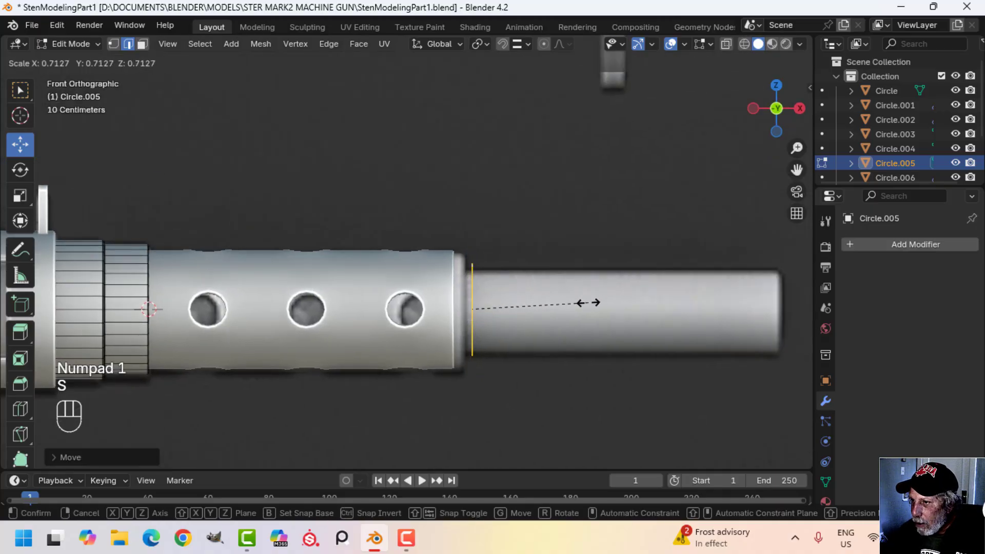
{"action": "left_click", "coordinate": [589, 307]}
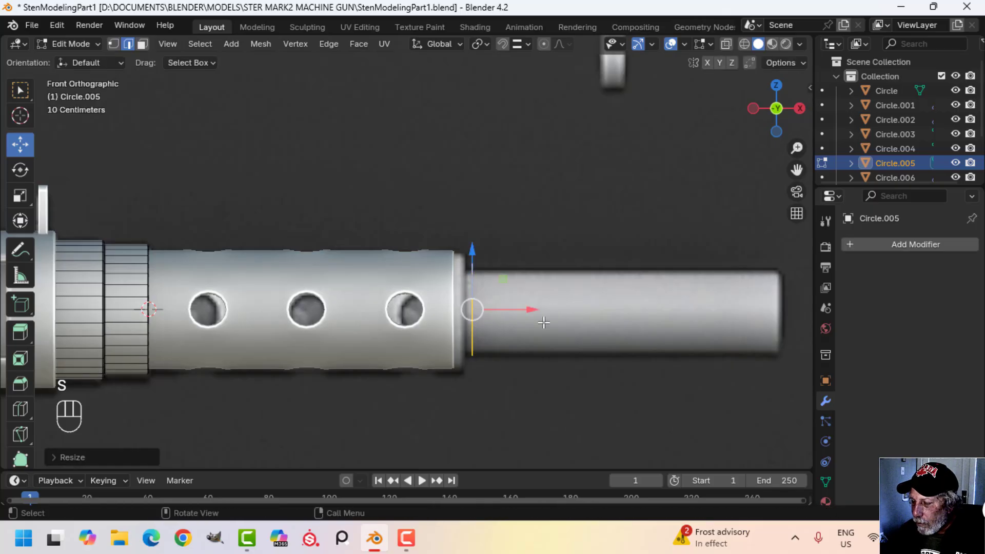
{"action": "key", "text": "1"}
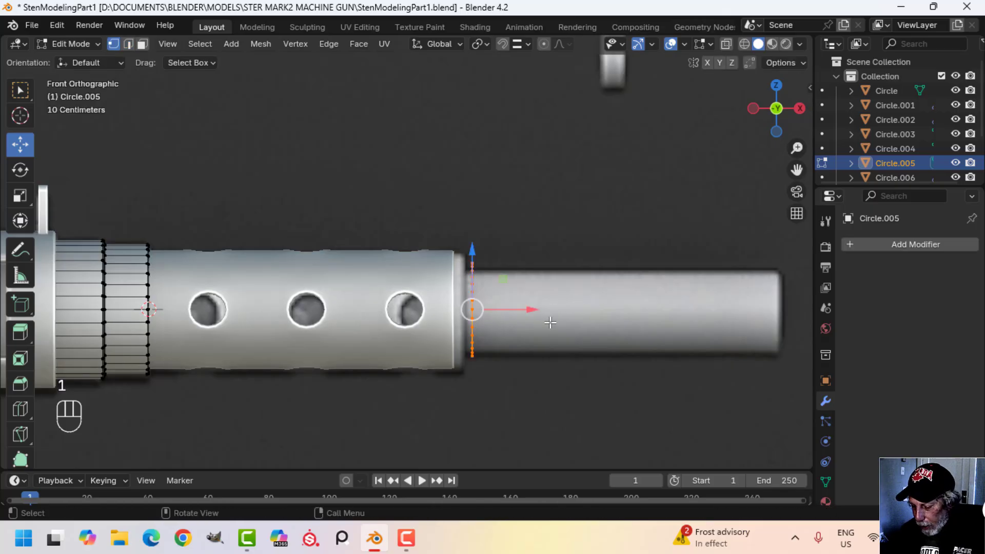
{"action": "key", "text": "p"}
{"action": "left_click", "coordinate": [550, 322]}
{"action": "key", "text": "Tab"}
Step: Move the jacket's muzzle-end vertices forward along X to match the jacket length in the reference image
{"action": "left_click", "coordinate": [448, 293]}
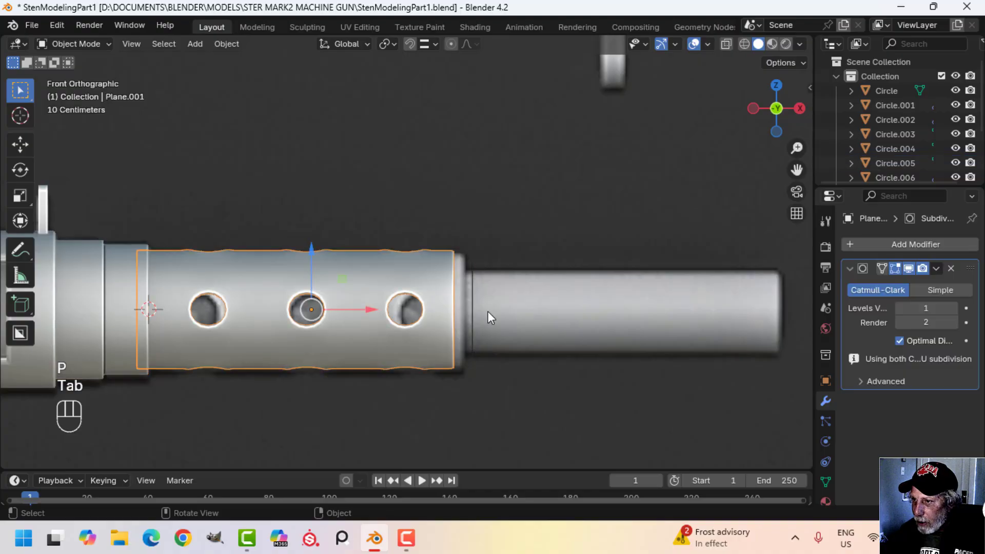
{"action": "key", "text": "Tab"}
{"action": "key", "text": "alt+a"}
{"action": "key", "text": "z"}
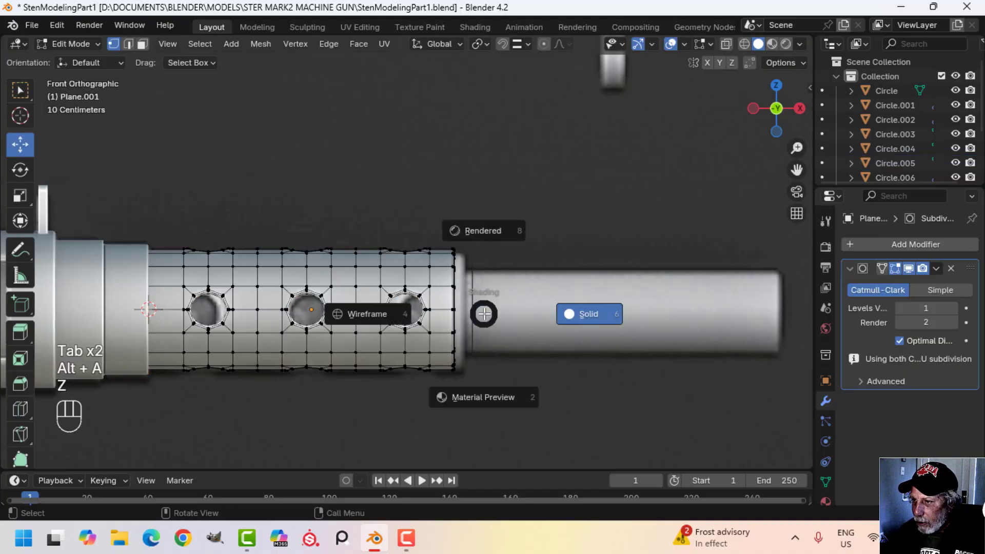
{"action": "left_click", "coordinate": [396, 309]}
{"action": "key", "text": "b"}
{"action": "left_click_drag", "start_coordinate": [466, 410], "coordinate": [466, 410]}
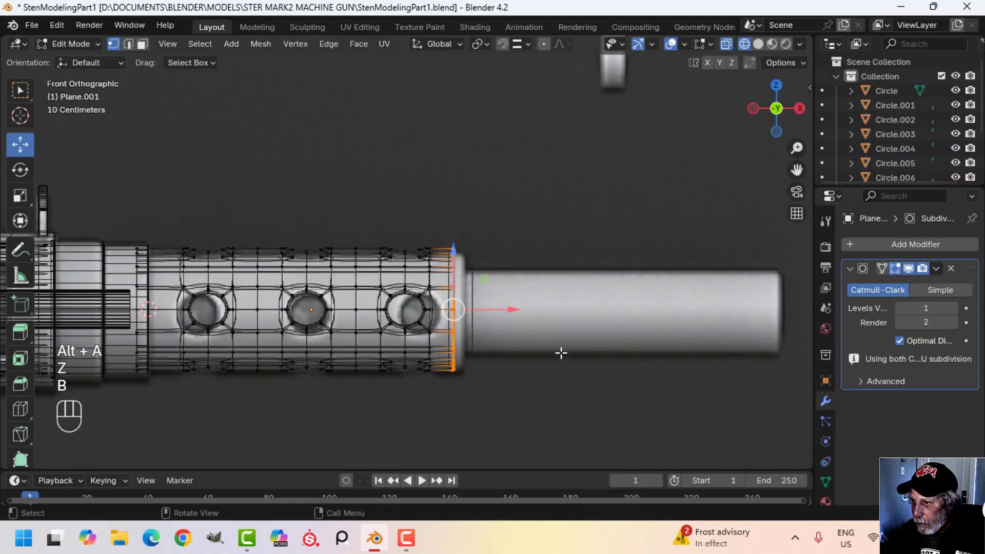
{"action": "scroll", "coordinate": [561, 352], "scroll_direction": "up", "scroll_amount": 2}
{"action": "middle_click_drag", "start_coordinate": [560, 352], "coordinate": [504, 325], "text": "shift"}
{"action": "left_click_drag", "start_coordinate": [477, 315], "coordinate": [493, 315]}
{"action": "key", "text": "z"}
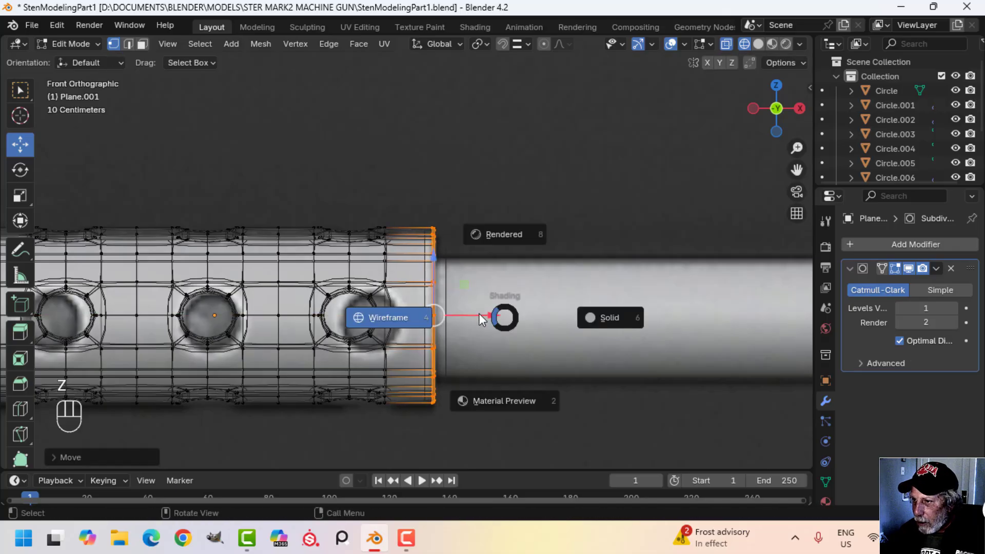
{"action": "left_click", "coordinate": [610, 319]}
{"action": "key", "text": "Tab"}
Step: Move the separated ring back inside the jacket's muzzle and extrude it along X to the reference barrel's end
{"action": "left_click", "coordinate": [450, 298]}
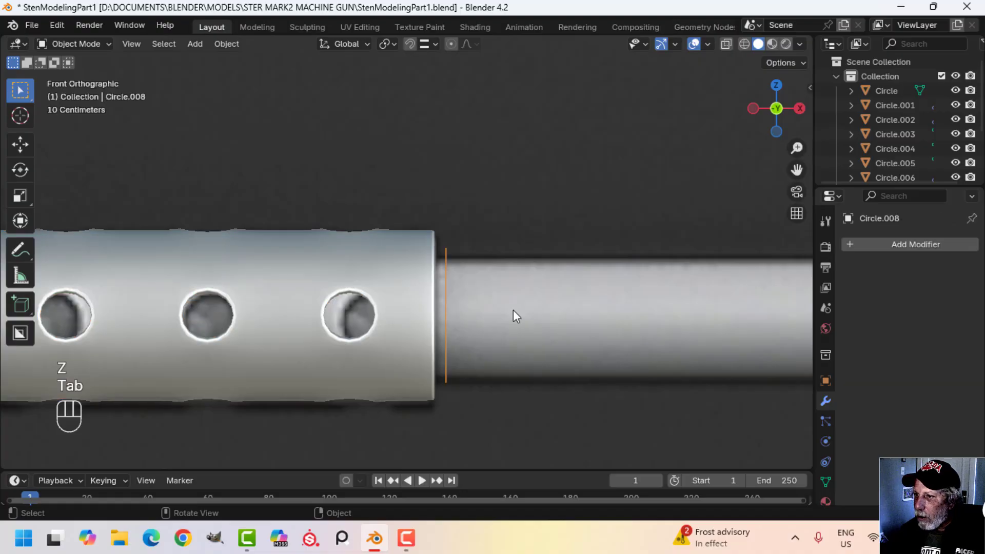
{"action": "key", "text": "Tab"}
{"action": "key", "text": "a"}
{"action": "left_click_drag", "start_coordinate": [507, 316], "coordinate": [485, 315]}
{"action": "scroll", "coordinate": [528, 330], "scroll_direction": "down", "scroll_amount": 2}
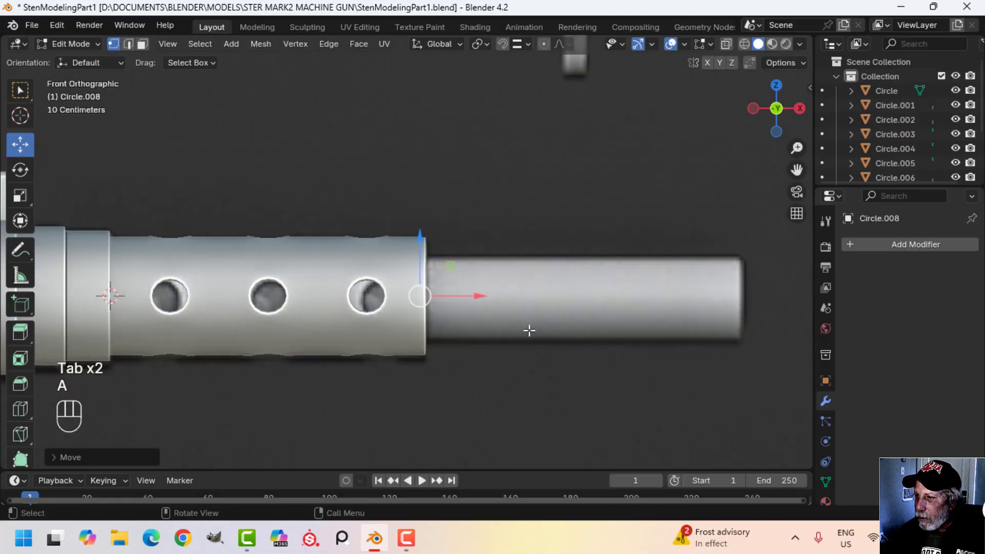
{"action": "middle_click_drag", "start_coordinate": [528, 330], "coordinate": [466, 332], "text": "shift"}
{"action": "left_click_drag", "start_coordinate": [421, 307], "coordinate": [748, 369]}
{"action": "key", "text": "z"}
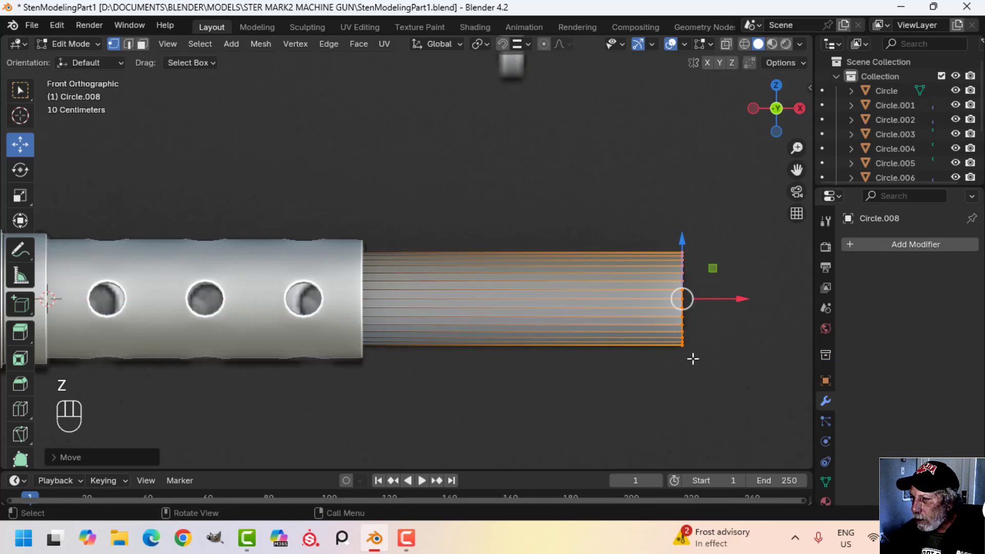
Step: Scale the whole barrel tube by about 1.12 with X locked to fill the jacket opening, and return to Object Mode
{"action": "mouse_move", "coordinate": [721, 371]}
{"action": "middle_mouse_down"}
{"action": "mouse_move", "coordinate": [490, 356]}
{"action": "mouse_move", "coordinate": [609, 352]}
{"action": "mouse_move", "coordinate": [530, 308]}
{"action": "middle_mouse_up"}
{"action": "scroll", "coordinate": [609, 352], "scroll_direction": "up", "scroll_amount": 2}
{"action": "scroll", "coordinate": [515, 327], "scroll_direction": "up", "scroll_amount": 2}
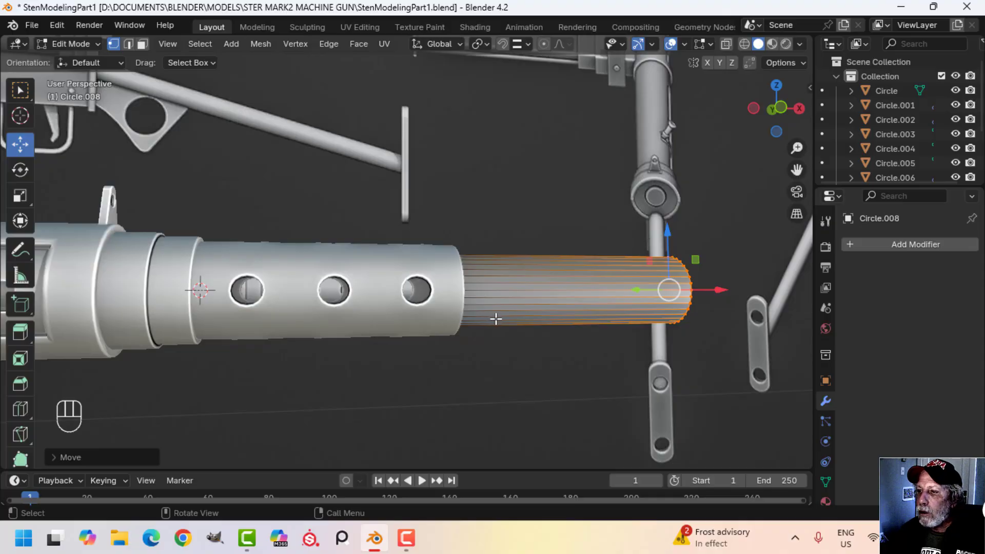
{"action": "middle_click_drag", "start_coordinate": [495, 319], "coordinate": [334, 287]}
{"action": "key", "text": "a"}
{"action": "middle_click_drag", "start_coordinate": [466, 299], "coordinate": [435, 306], "text": "shift"}
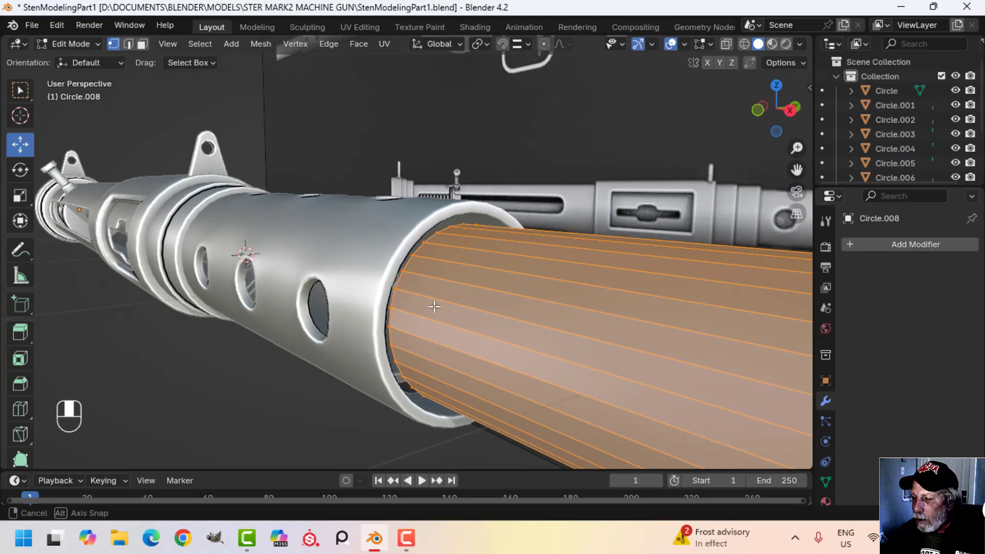
{"action": "key", "text": "KP_1"}
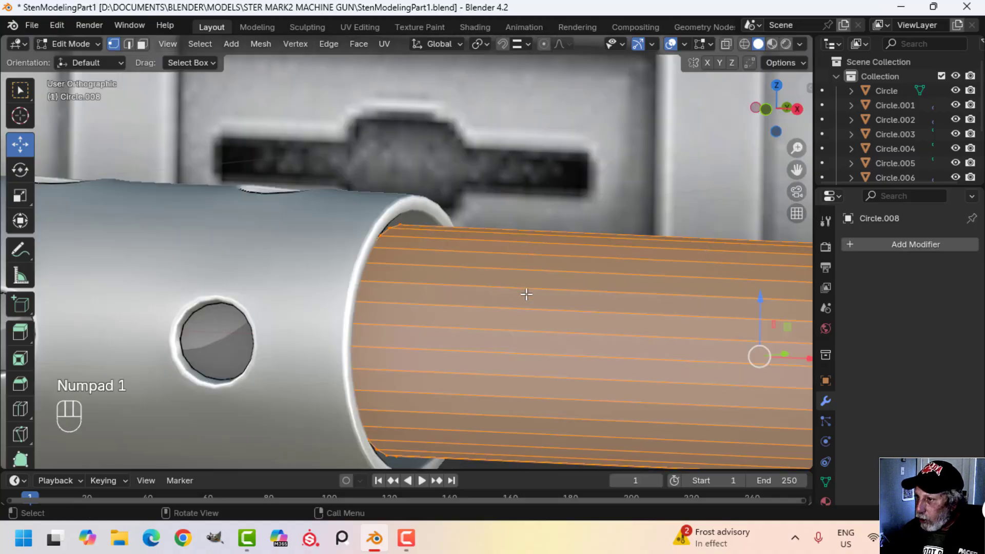
{"action": "scroll", "coordinate": [526, 294], "scroll_direction": "down", "scroll_amount": 3}
{"action": "key", "text": "z"}
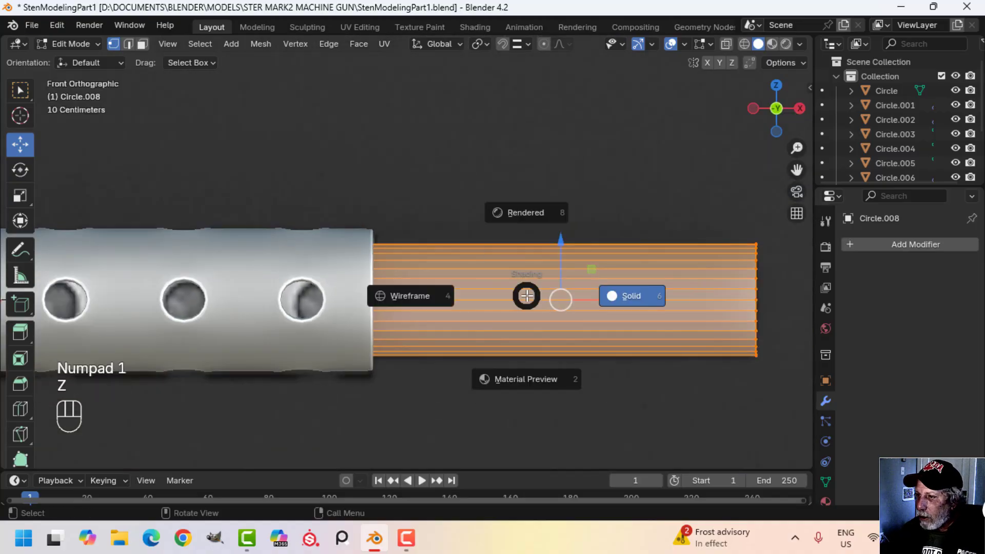
{"action": "left_click", "coordinate": [614, 297]}
{"action": "mouse_move", "coordinate": [613, 298]}
{"action": "middle_mouse_down"}
{"action": "mouse_move", "coordinate": [576, 328]}
{"action": "mouse_move", "coordinate": [572, 307]}
{"action": "middle_mouse_up"}
{"action": "key", "text": "s"}
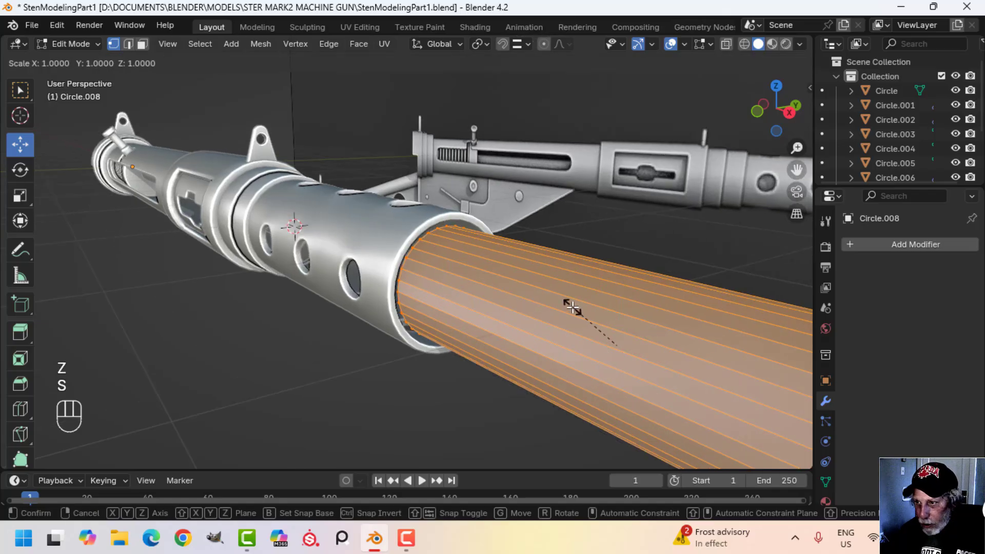
{"action": "key", "text": "shift+x"}
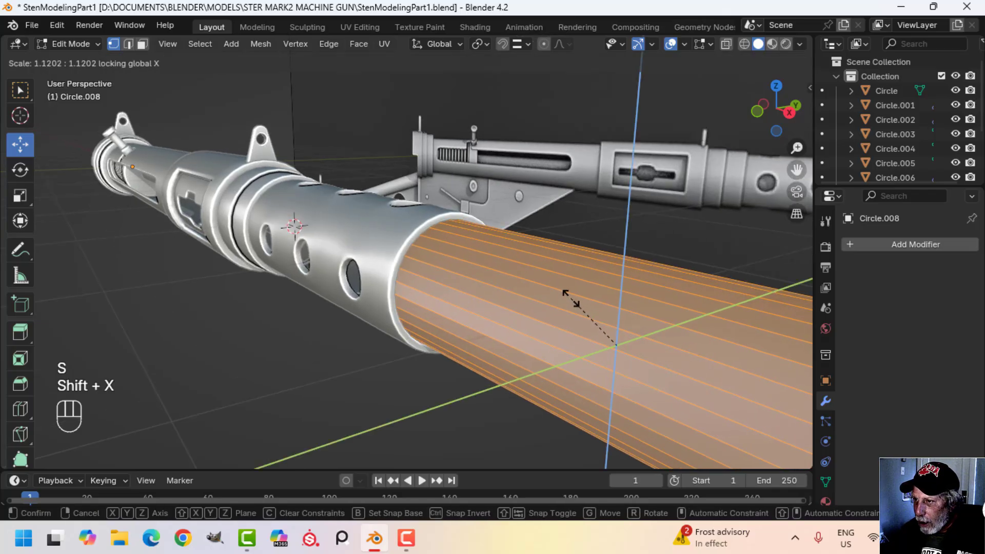
{"action": "left_click", "coordinate": [568, 295]}
{"action": "middle_click_drag", "start_coordinate": [616, 345], "coordinate": [476, 291]}
{"action": "key", "text": "Tab"}
{"action": "key", "text": "alt+a"}
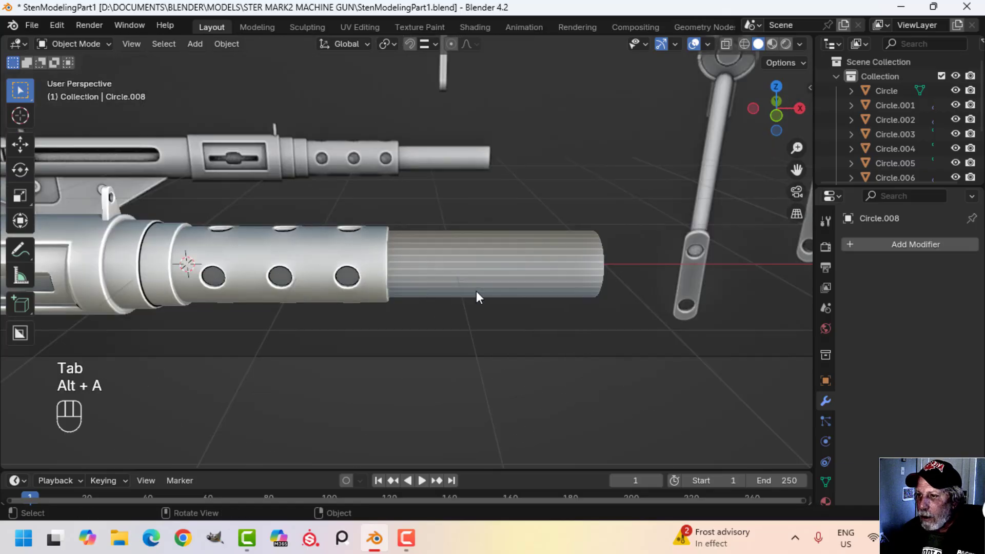
Step: Apply smooth shading to the barrel tube
{"action": "scroll", "coordinate": [339, 252], "scroll_direction": "up", "scroll_amount": 3}
{"action": "left_click", "coordinate": [460, 272]}
{"action": "right_click", "coordinate": [460, 272]}
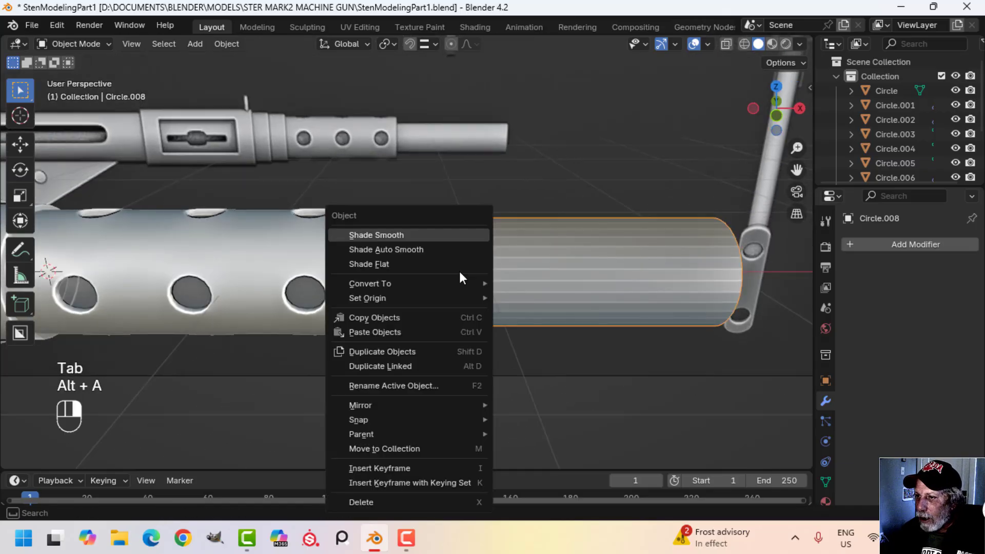
{"action": "left_click", "coordinate": [430, 235]}
{"action": "key", "text": "alt+a"}
Step: Recalculate the normals of all the barrel tube's faces
{"action": "middle_click_drag", "start_coordinate": [509, 253], "coordinate": [537, 286]}
{"action": "left_click", "coordinate": [566, 279]}
{"action": "key", "text": "Tab"}
{"action": "key", "text": "a"}
{"action": "key", "text": "alt+n"}
{"action": "left_click", "coordinate": [571, 281]}
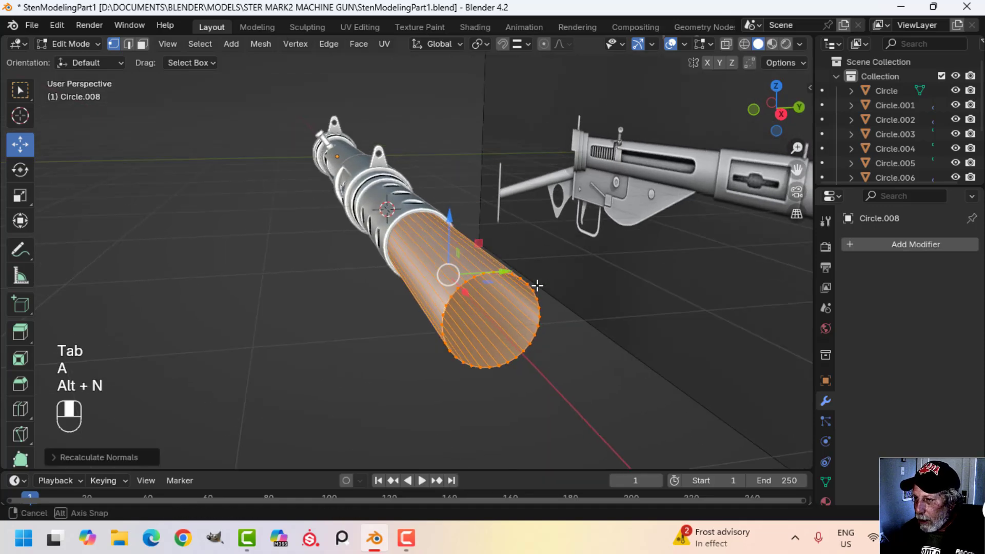
Step: Extrude all of the barrel tube's faces and shrink them inward to give the barrel a thick wall
{"action": "key", "text": "alt+s"}
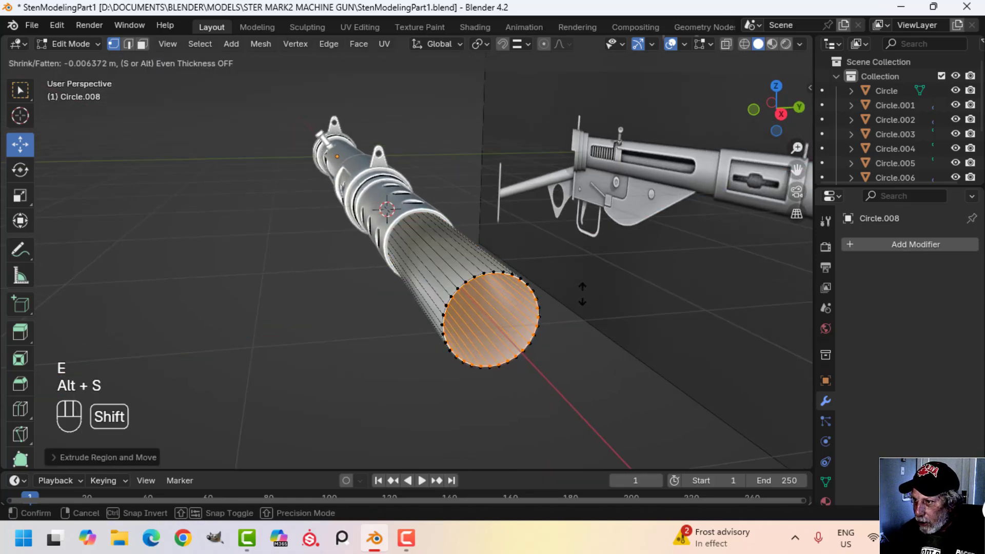
{"action": "left_click", "coordinate": [563, 373]}
{"action": "scroll", "coordinate": [551, 359], "scroll_direction": "up", "scroll_amount": 2}
{"action": "key", "text": "alt+a"}
Step: Bevel the outer and inner edge loops of the barrel's muzzle rim with 2 segments
{"action": "middle_click_drag", "start_coordinate": [536, 339], "coordinate": [544, 304], "text": "shift"}
{"action": "key", "text": "2"}
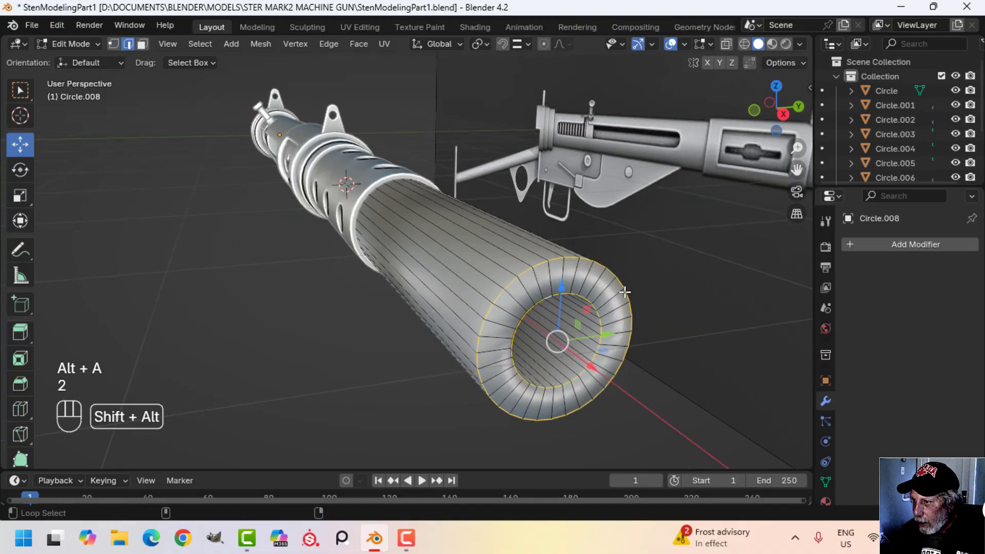
{"action": "key", "text": "ctrl+b"}
{"action": "scroll", "coordinate": [718, 277], "scroll_direction": "up", "scroll_amount": 2}
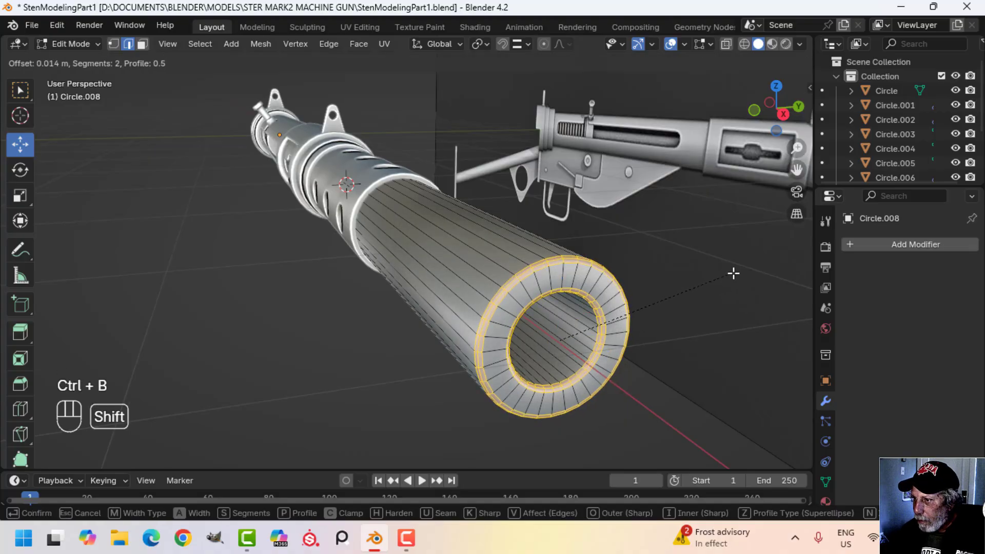
{"action": "left_click", "coordinate": [523, 287]}
Step: Isolate the barrel, delete the ring of faces closing its rear end, and return to the full gun in Object Mode
{"action": "key", "text": "Tab"}
{"action": "key", "text": "KP_Divide"}
{"action": "middle_click_drag", "start_coordinate": [445, 274], "coordinate": [371, 301]}
{"action": "key", "text": "Tab"}
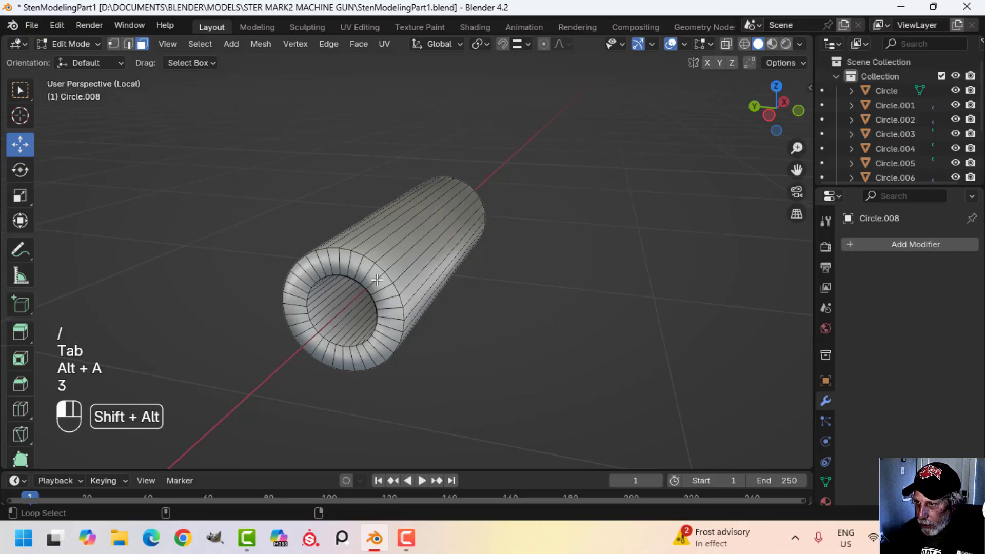
{"action": "key", "text": "x"}
{"action": "left_click", "coordinate": [427, 282]}
{"action": "key", "text": "Tab"}
{"action": "middle_click_drag", "start_coordinate": [550, 284], "coordinate": [476, 269]}
{"action": "key", "text": "slash"}
{"action": "scroll", "coordinate": [442, 282], "scroll_direction": "down", "scroll_amount": 4}
{"action": "key", "text": "alt+a"}
{"action": "scroll", "coordinate": [476, 269], "scroll_direction": "down", "scroll_amount": 4}
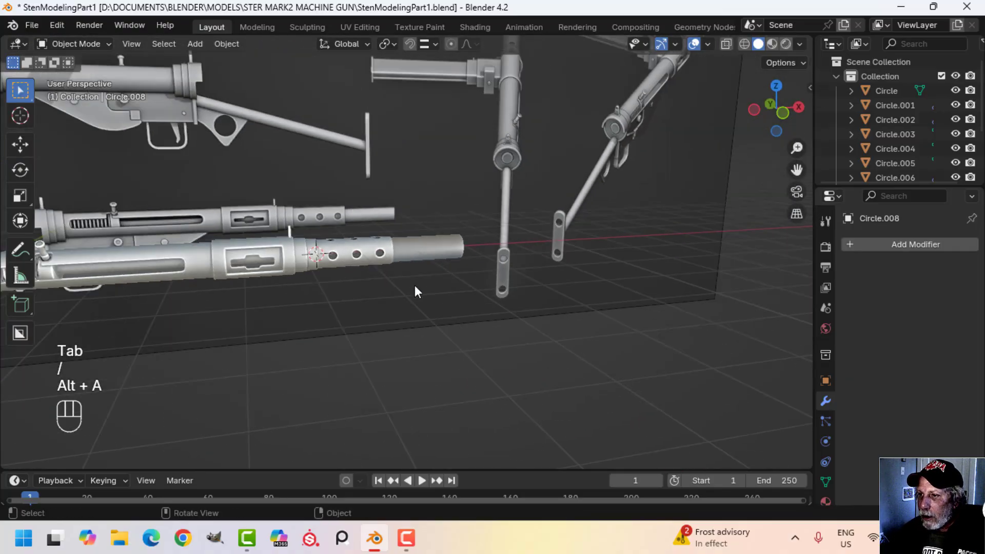
Step: Recalculate the normals across the whole barrel mesh, return to Object Mode and deselect everything
{"action": "middle_click_drag", "start_coordinate": [415, 291], "coordinate": [383, 297]}
{"action": "key", "text": "Tab"}
{"action": "scroll", "coordinate": [501, 275], "scroll_direction": "up", "scroll_amount": 2}
{"action": "key", "text": "a"}
{"action": "scroll", "coordinate": [504, 280], "scroll_direction": "up", "scroll_amount": 3}
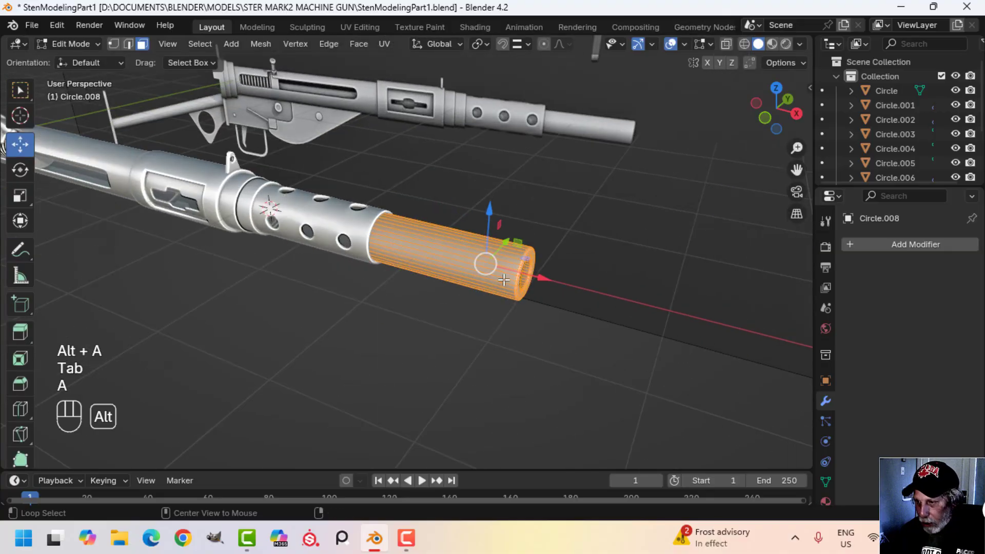
{"action": "key", "text": "alt+n"}
{"action": "left_click", "coordinate": [504, 280]}
{"action": "key", "text": "Tab"}
{"action": "key", "text": "alt+a"}
Step: Examine the gun from muzzle to rear cap against the reference image
{"action": "middle_click_drag", "start_coordinate": [393, 300], "coordinate": [398, 257]}
{"action": "middle_click_drag", "start_coordinate": [398, 256], "coordinate": [433, 262]}
{"action": "scroll", "coordinate": [503, 217], "scroll_direction": "up", "scroll_amount": 4}
{"action": "middle_click_drag", "start_coordinate": [504, 217], "coordinate": [464, 272], "text": "shift"}
{"action": "scroll", "coordinate": [445, 337], "scroll_direction": "up", "scroll_amount": 2}
{"action": "scroll", "coordinate": [447, 331], "scroll_direction": "down", "scroll_amount": 5}
{"action": "scroll", "coordinate": [374, 326], "scroll_direction": "up", "scroll_amount": 4}
{"action": "scroll", "coordinate": [408, 350], "scroll_direction": "down", "scroll_amount": 4}
{"action": "scroll", "coordinate": [589, 290], "scroll_direction": "up", "scroll_amount": 3}
{"action": "middle_click_drag", "start_coordinate": [588, 290], "coordinate": [453, 296]}
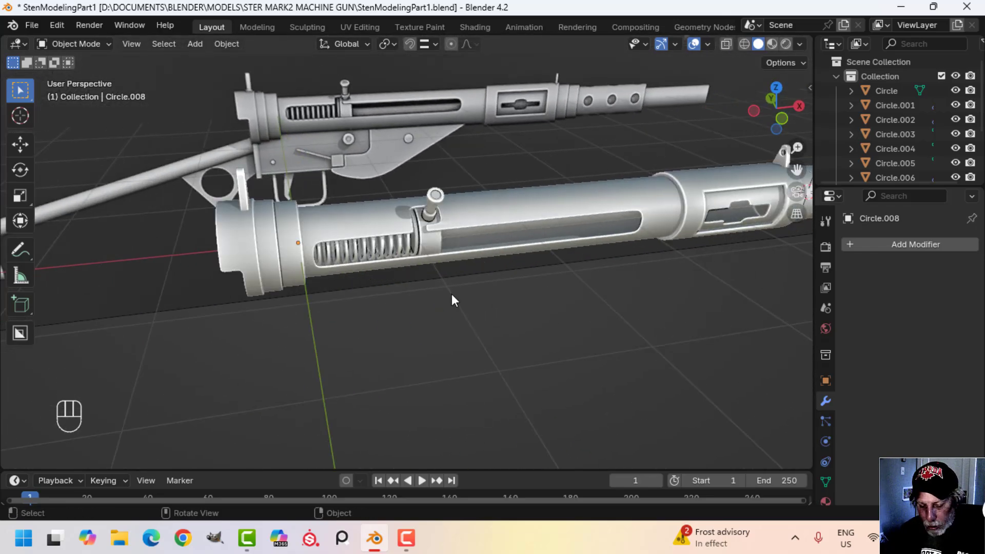
Step: Save the file StenModelingPart1.blend
{"action": "key", "text": "ctrl+s"}
{"action": "middle_click_drag", "start_coordinate": [581, 300], "coordinate": [493, 296]}
{"action": "scroll", "coordinate": [458, 300], "scroll_direction": "down", "scroll_amount": 2}
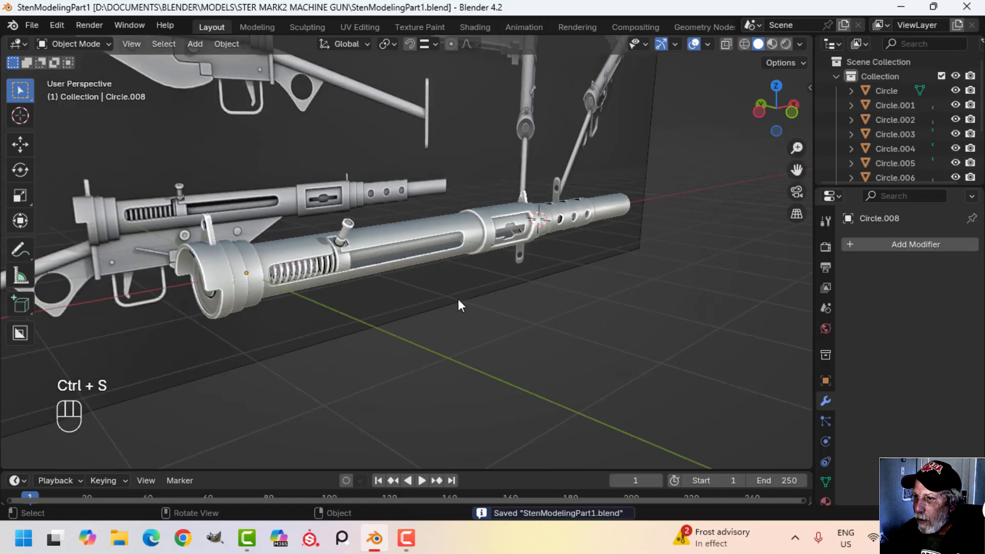
{"action": "middle_click_drag", "start_coordinate": [431, 299], "coordinate": [481, 290], "text": "shift"}
{"action": "scroll", "coordinate": [467, 291], "scroll_direction": "down", "scroll_amount": 1}
{"action": "scroll", "coordinate": [389, 277], "scroll_direction": "up", "scroll_amount": 2}
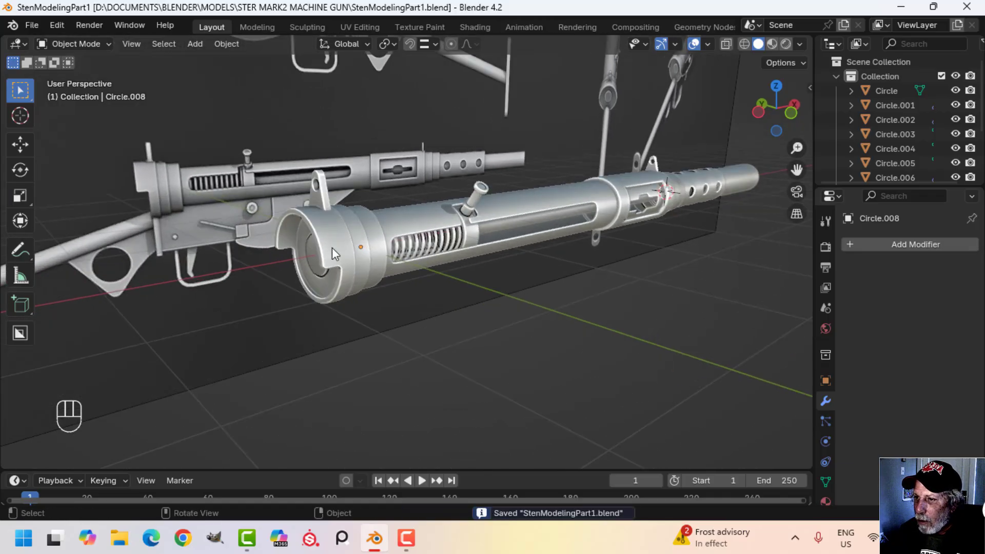
Step: Select the notched rear cap and set the viewport shading colour mode to Object
{"action": "left_click", "coordinate": [332, 248]}
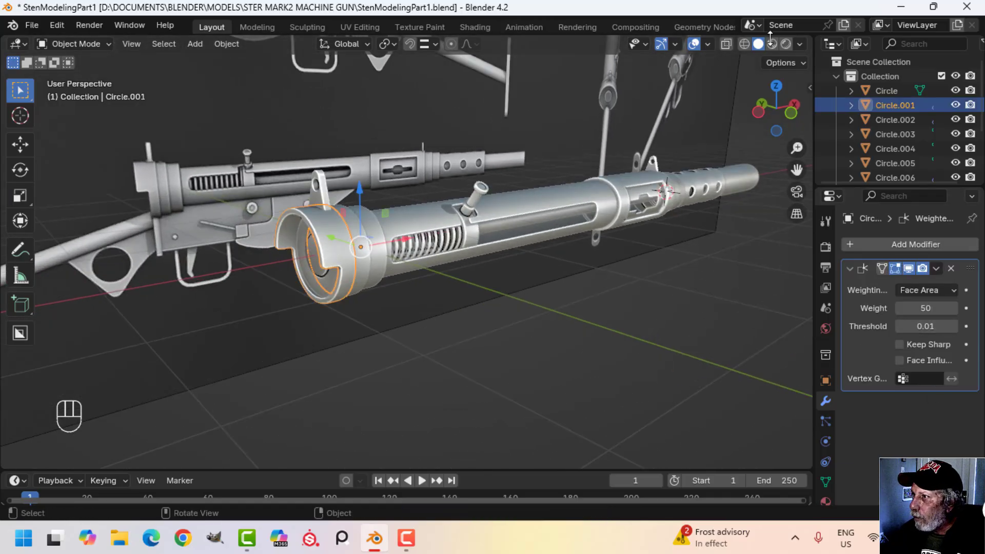
{"action": "left_click", "coordinate": [800, 44]}
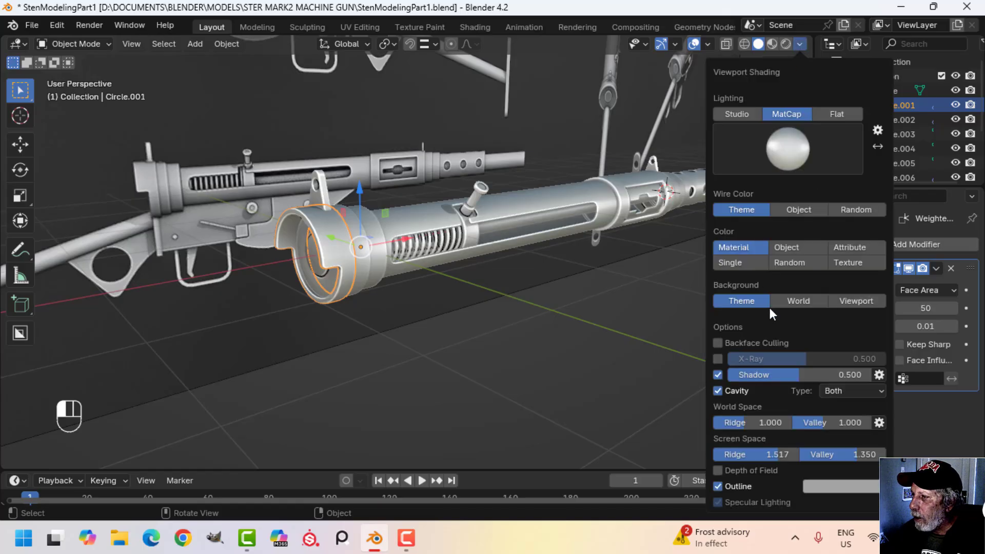
{"action": "left_click", "coordinate": [784, 248]}
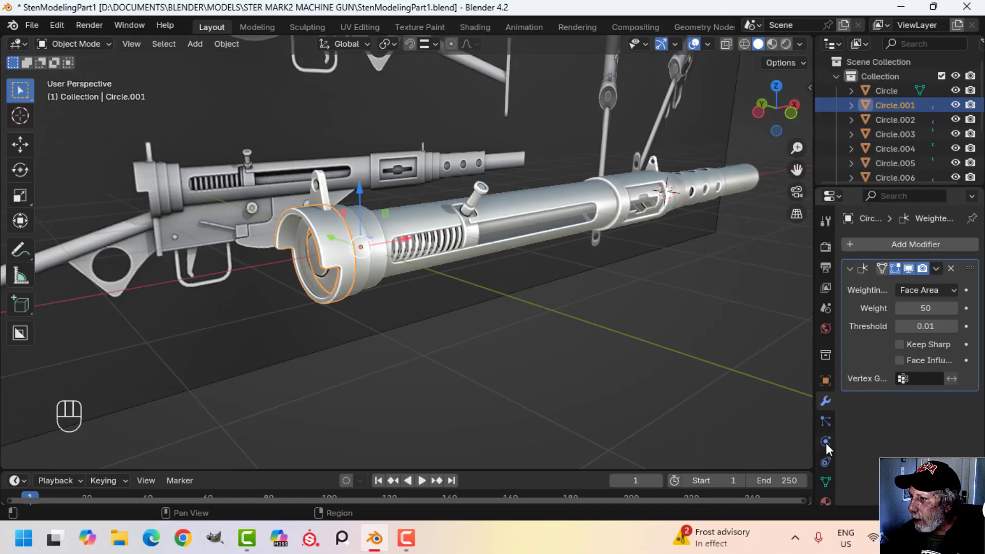
Step: Darken the notched rear cap's viewport display colour to hex 717171 and copy that value
{"action": "left_click", "coordinate": [825, 381]}
{"action": "scroll", "coordinate": [862, 457], "scroll_direction": "down", "scroll_amount": 8}
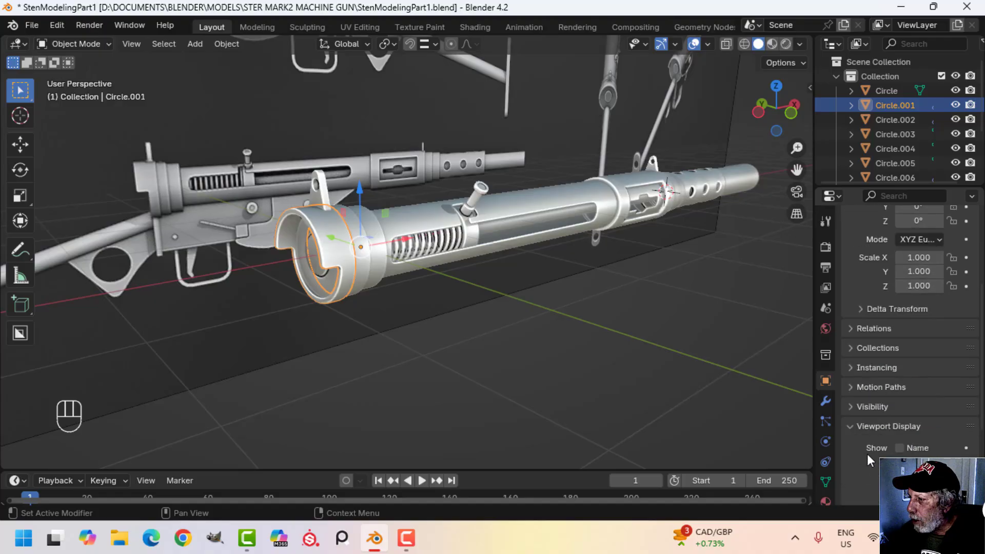
{"action": "left_click", "coordinate": [918, 444]}
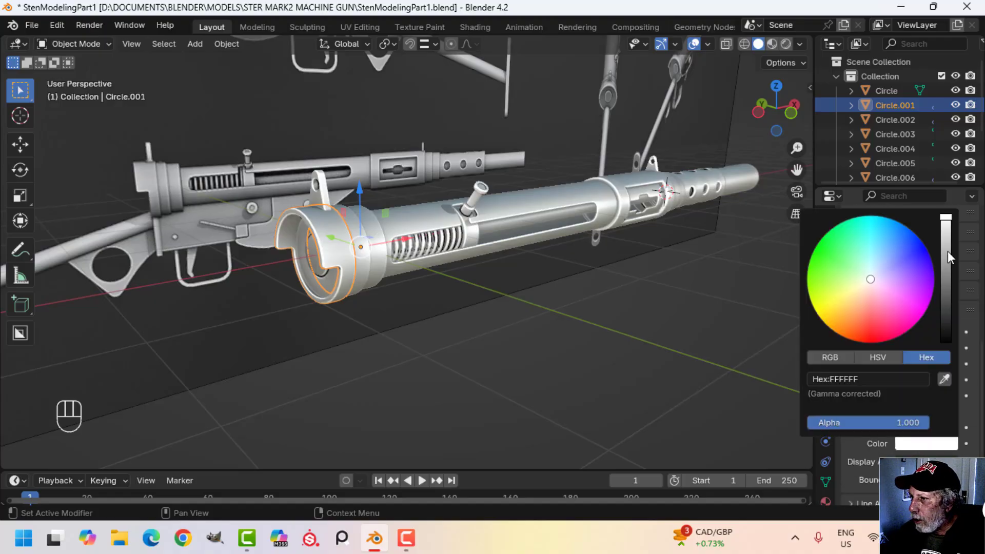
{"action": "left_click_drag", "start_coordinate": [948, 251], "coordinate": [946, 287]}
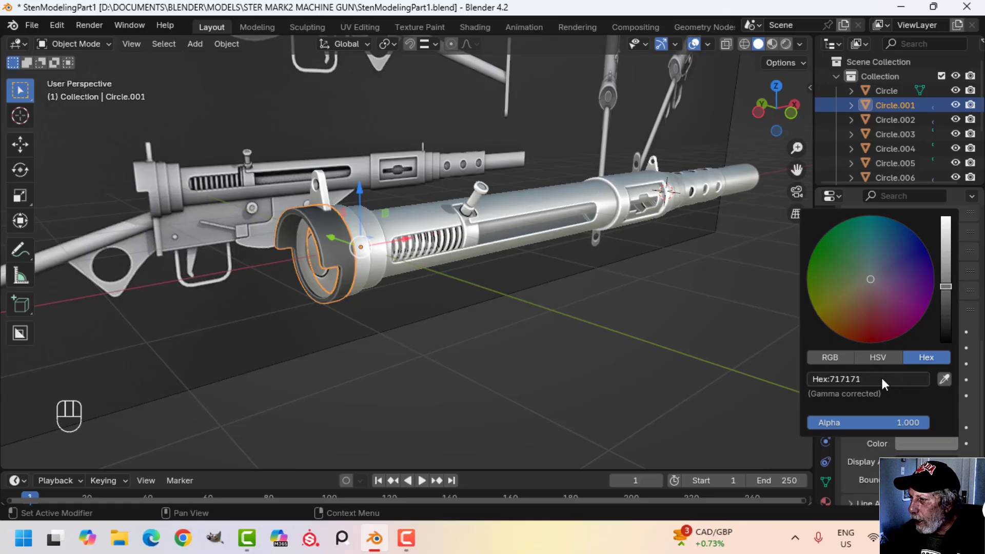
{"action": "key", "text": "ctrl"}
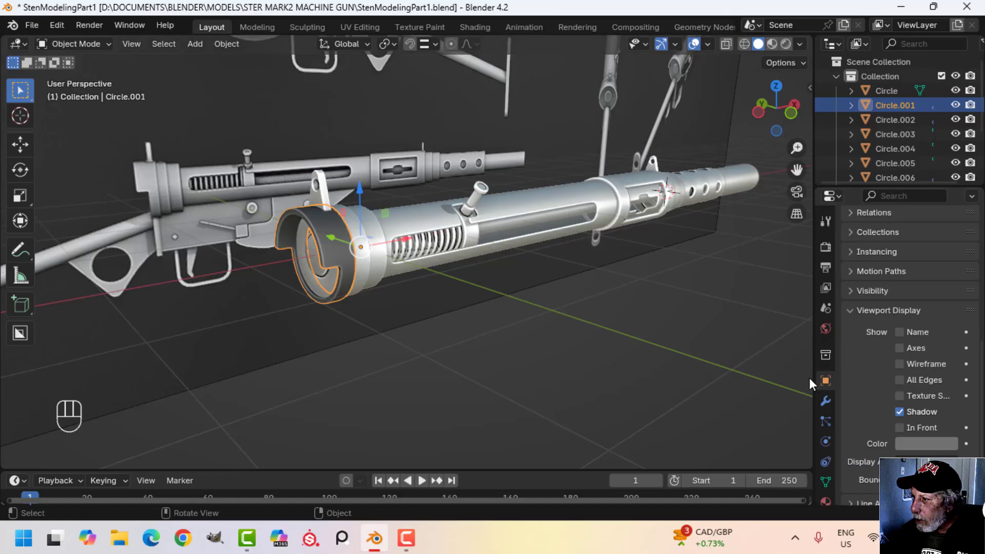
{"action": "left_click", "coordinate": [926, 443]}
{"action": "key", "text": "ctrl"}
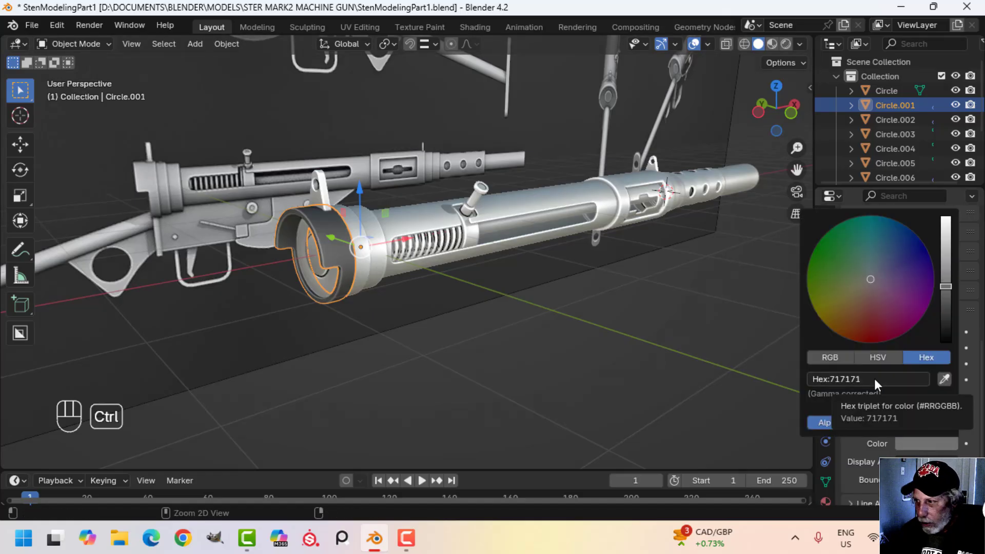
Step: Set the viewport display colour of the rear stepped collar and the slotted receiver tube to hex 717171
{"action": "left_click", "coordinate": [372, 242]}
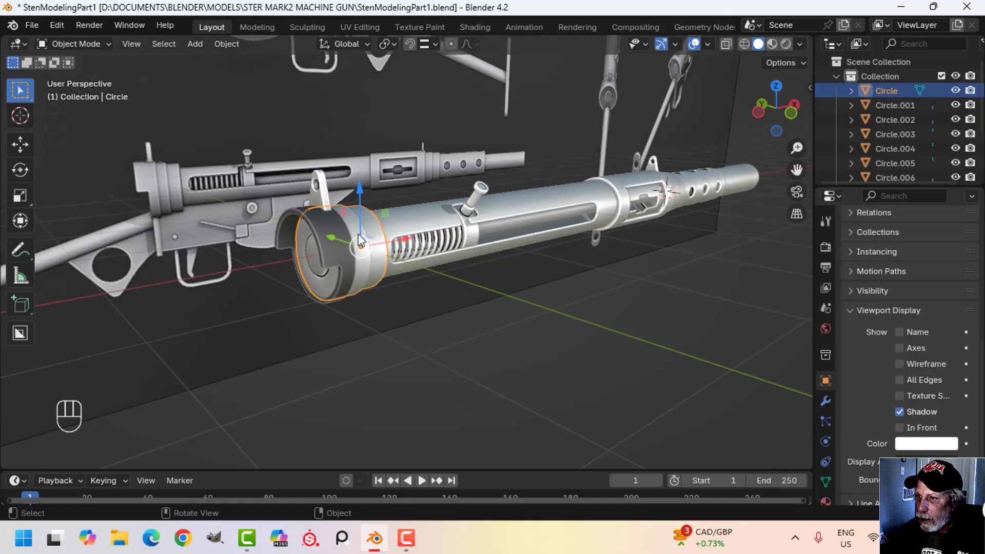
{"action": "left_click", "coordinate": [918, 442]}
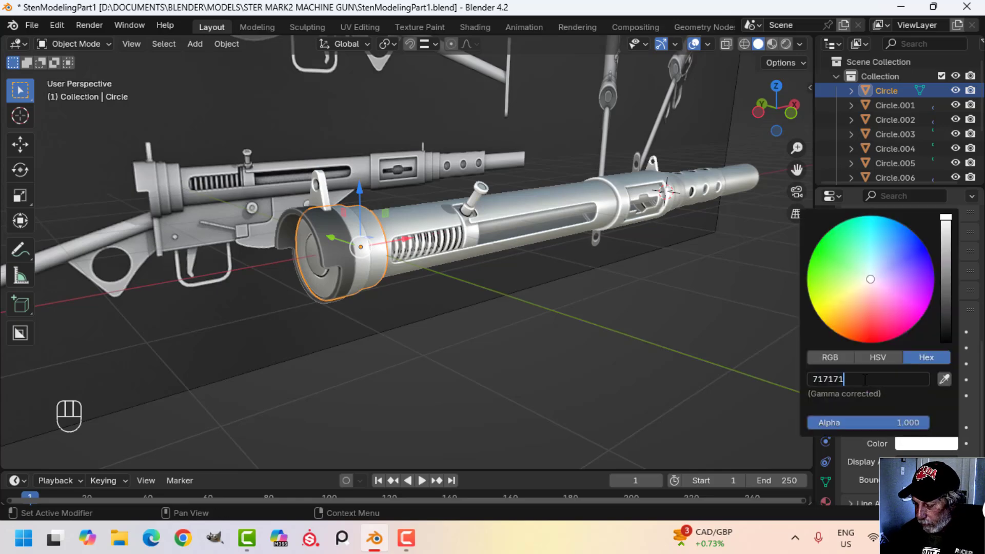
{"action": "key", "text": "Return"}
{"action": "key", "text": "alt+a"}
{"action": "left_click", "coordinate": [493, 226]}
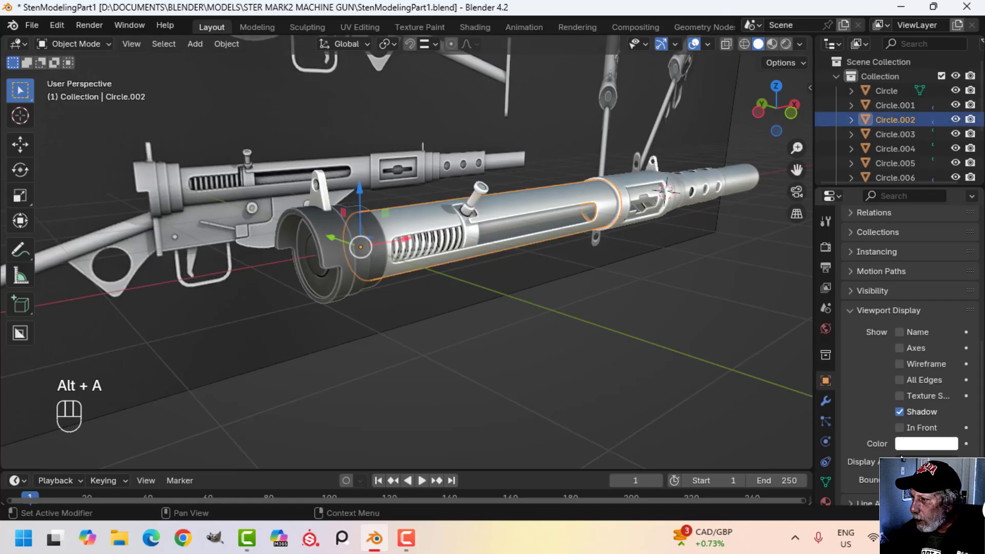
{"action": "left_click", "coordinate": [910, 445]}
{"action": "type", "text": "717171"}
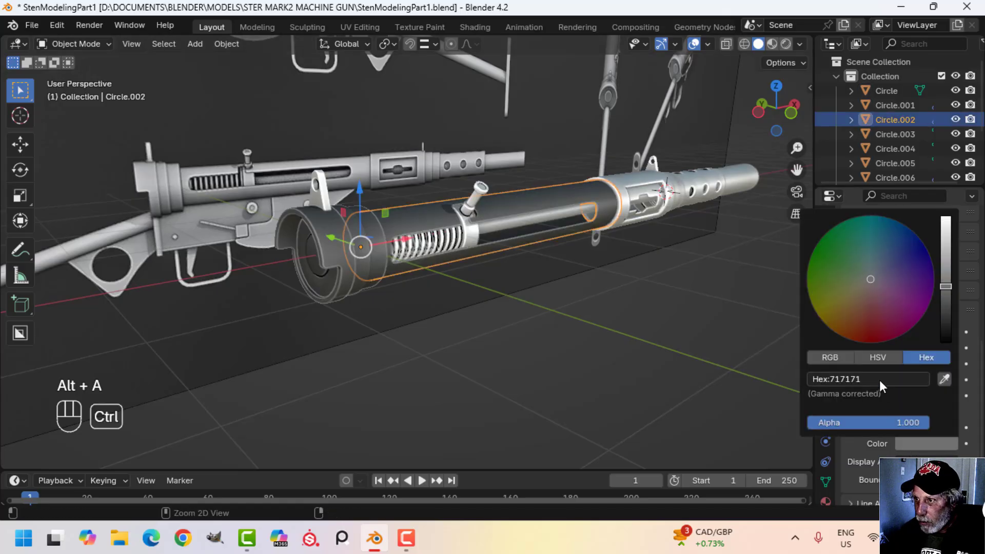
{"action": "key", "text": "alt+a"}
Step: Apply display colour 717171 to the spring with its cocking handle and to the inner rod in the receiver slot
{"action": "left_click", "coordinate": [476, 232]}
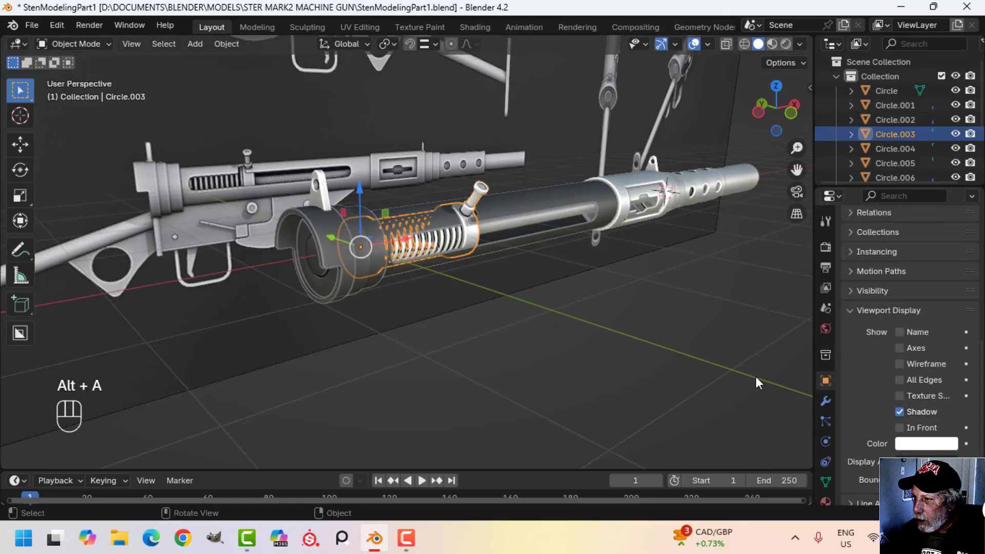
{"action": "left_click", "coordinate": [917, 444]}
{"action": "type", "text": "717171"}
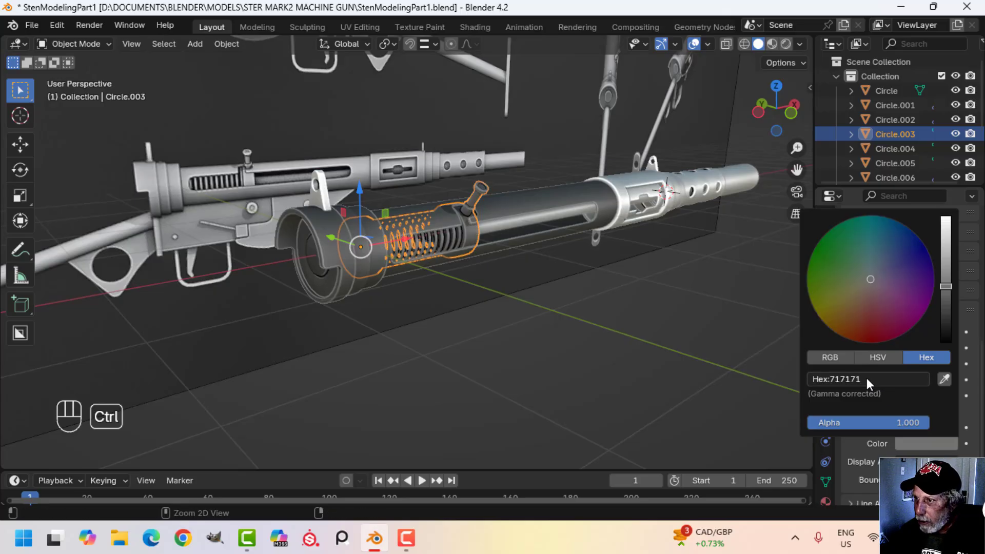
{"action": "key", "text": "alt+a"}
{"action": "middle_click_drag", "start_coordinate": [632, 244], "coordinate": [462, 226]}
{"action": "scroll", "coordinate": [444, 304], "scroll_direction": "up", "scroll_amount": 3}
{"action": "left_click", "coordinate": [462, 227]}
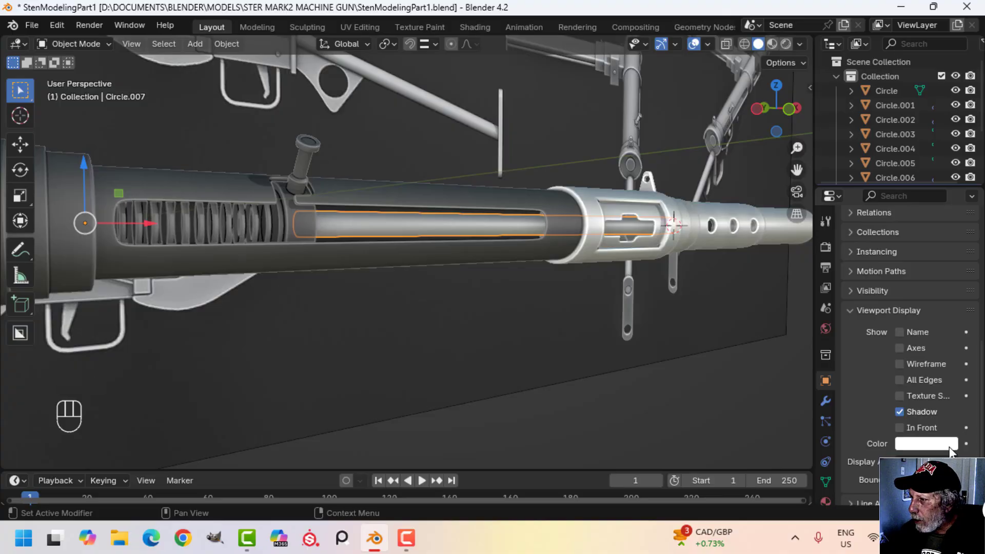
{"action": "left_click", "coordinate": [949, 445]}
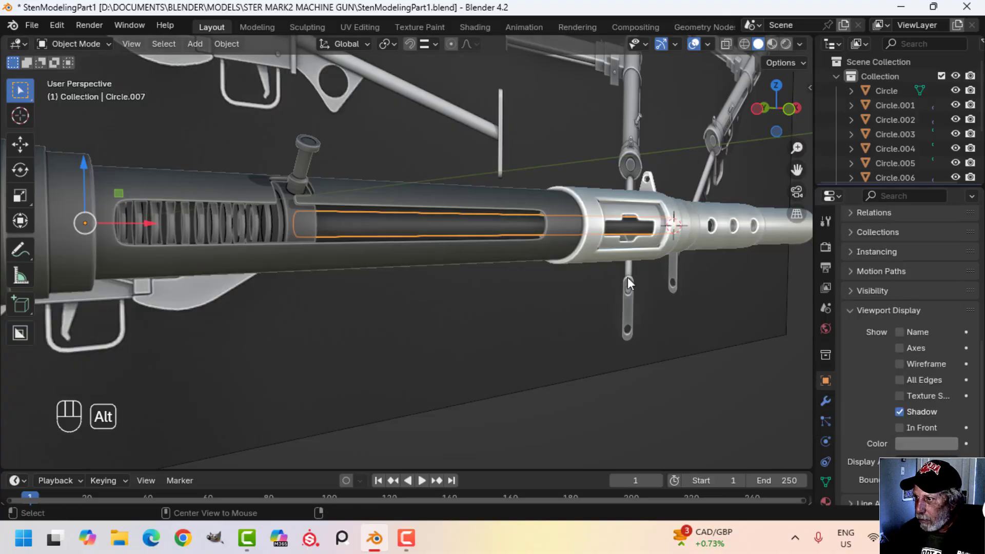
{"action": "key", "text": "alt+a"}
Step: Give the magazine housing sleeve and the recessed insert in its window the display colour 717171
{"action": "left_click", "coordinate": [600, 225]}
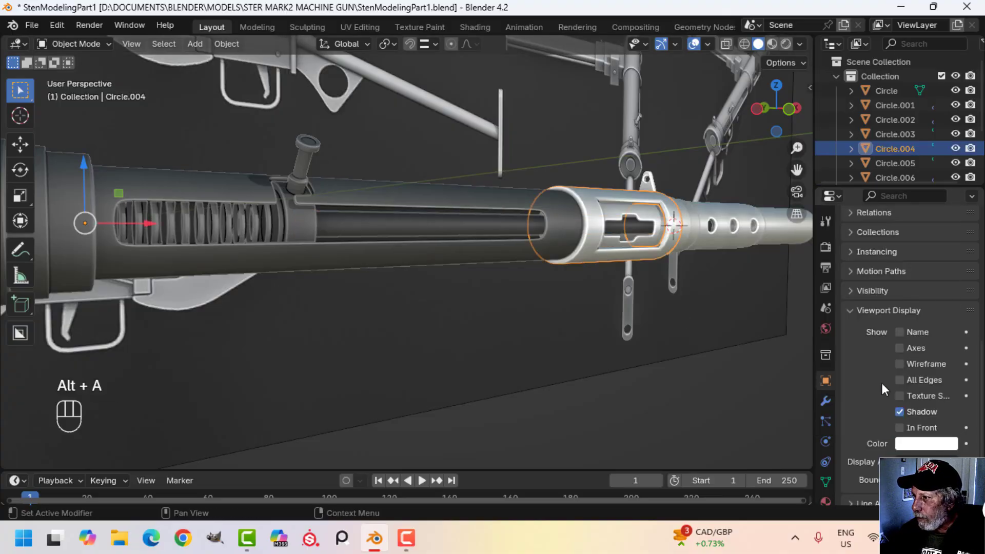
{"action": "left_click", "coordinate": [913, 445]}
{"action": "type", "text": "717171"}
{"action": "key", "text": "alt+a"}
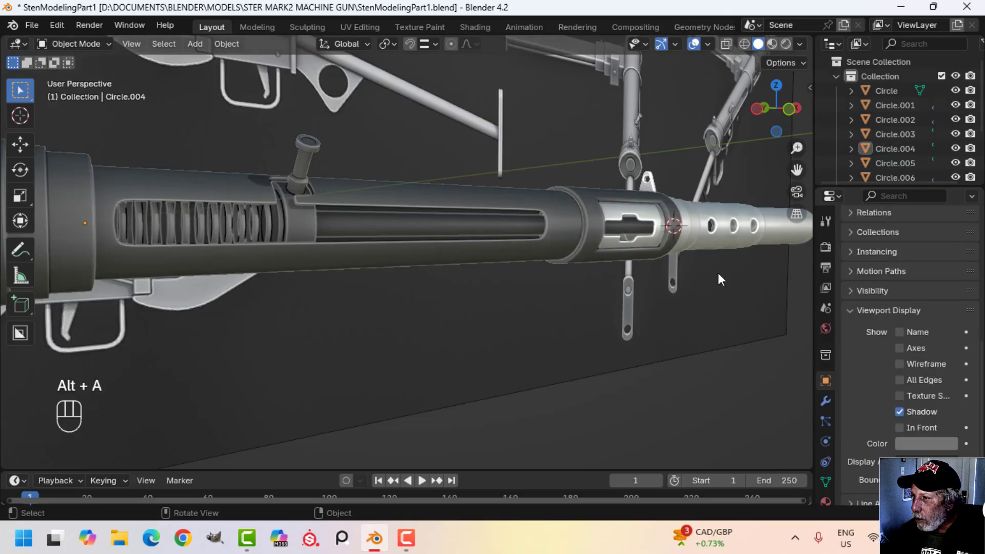
{"action": "middle_click_drag", "start_coordinate": [719, 273], "coordinate": [718, 235]}
{"action": "left_click", "coordinate": [743, 224]}
{"action": "left_click", "coordinate": [913, 444]}
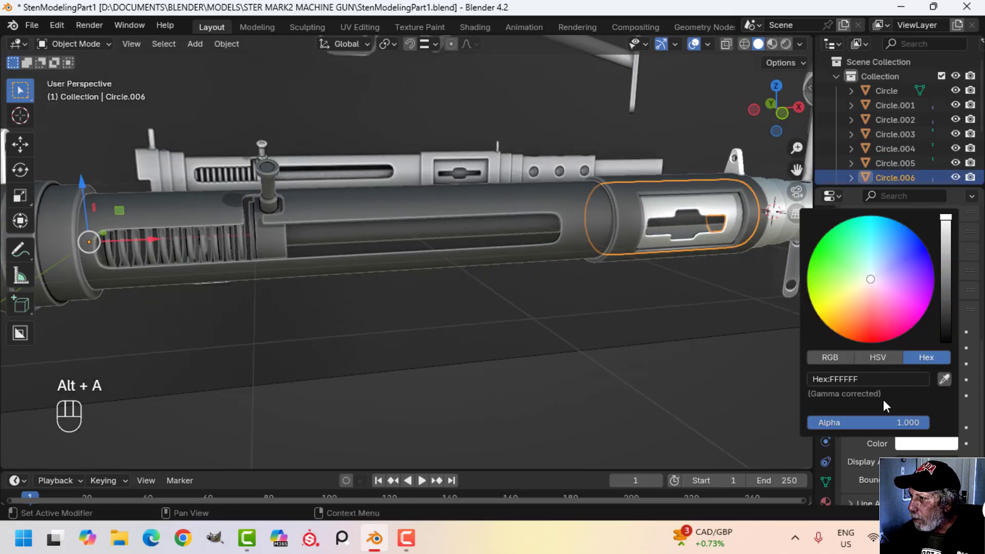
{"action": "type", "text": "717171"}
{"action": "key", "text": "alt+a"}
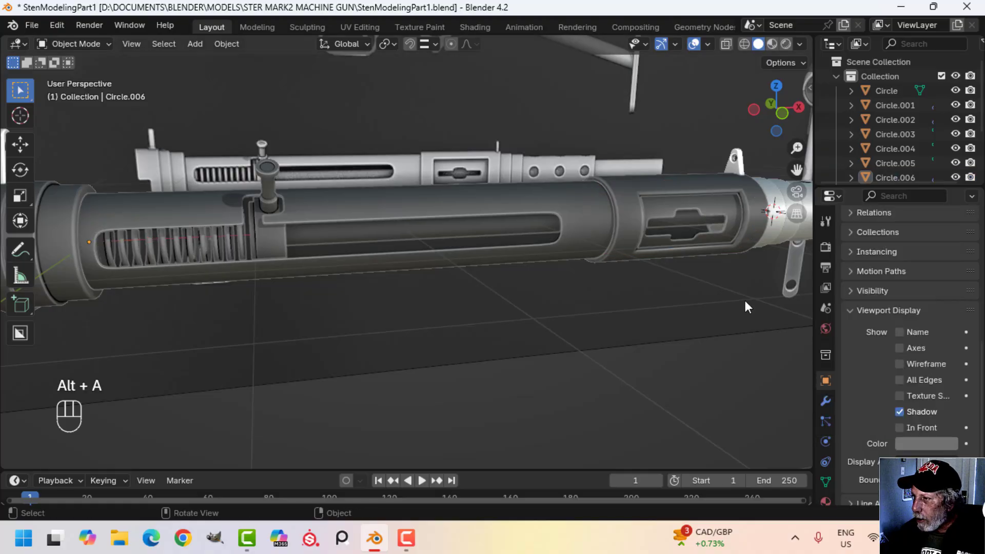
Step: Set the front sight and the stepped collar behind the perforated jacket to display colour 717171
{"action": "middle_click_drag", "start_coordinate": [745, 300], "coordinate": [478, 343], "text": "shift"}
{"action": "left_click", "coordinate": [498, 227]}
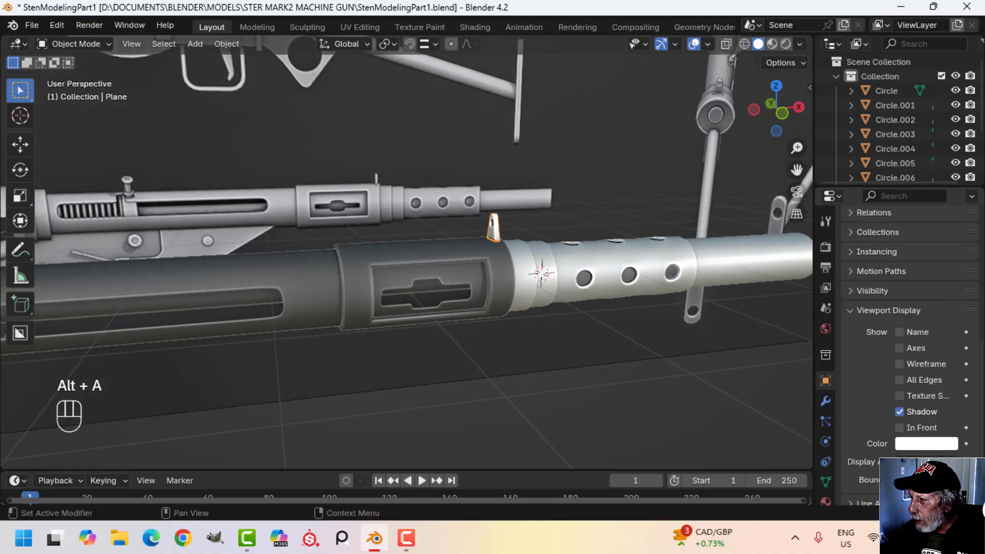
{"action": "left_click", "coordinate": [909, 442]}
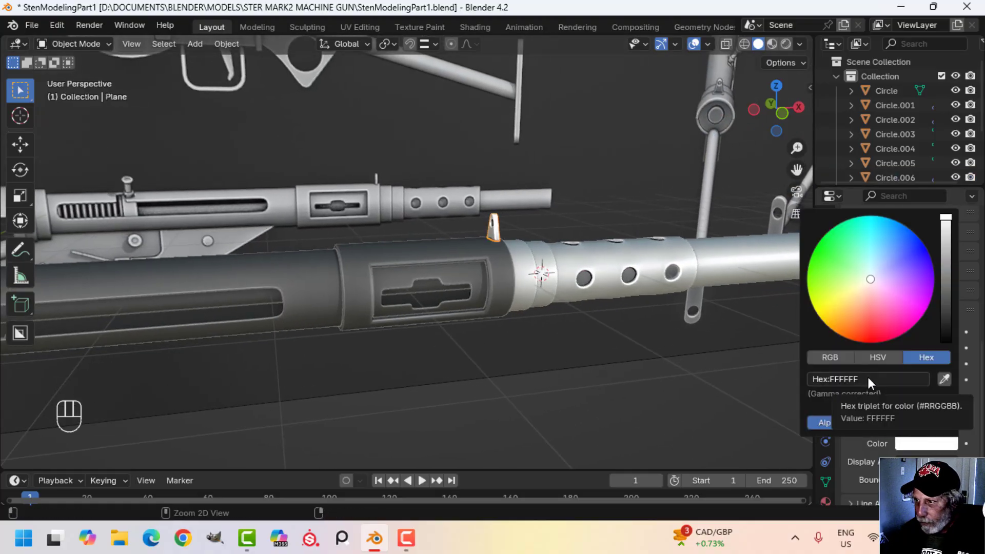
{"action": "left_click", "coordinate": [522, 264]}
{"action": "left_click", "coordinate": [923, 443]}
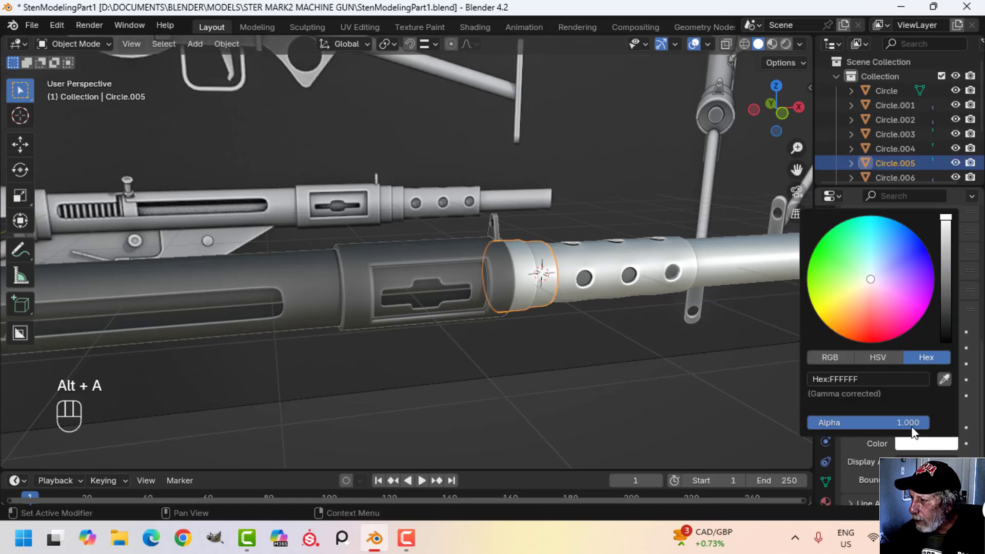
{"action": "key", "text": "alt+a"}
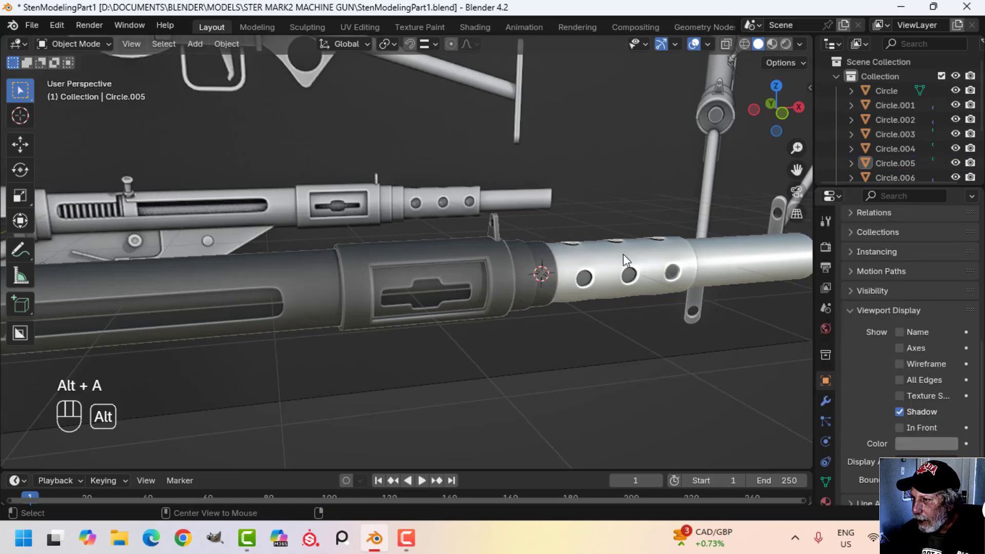
Step: Apply display colour 717171 to the perforated barrel jacket and the barrel, and clear the selection
{"action": "left_click", "coordinate": [625, 266]}
{"action": "left_click", "coordinate": [909, 445]}
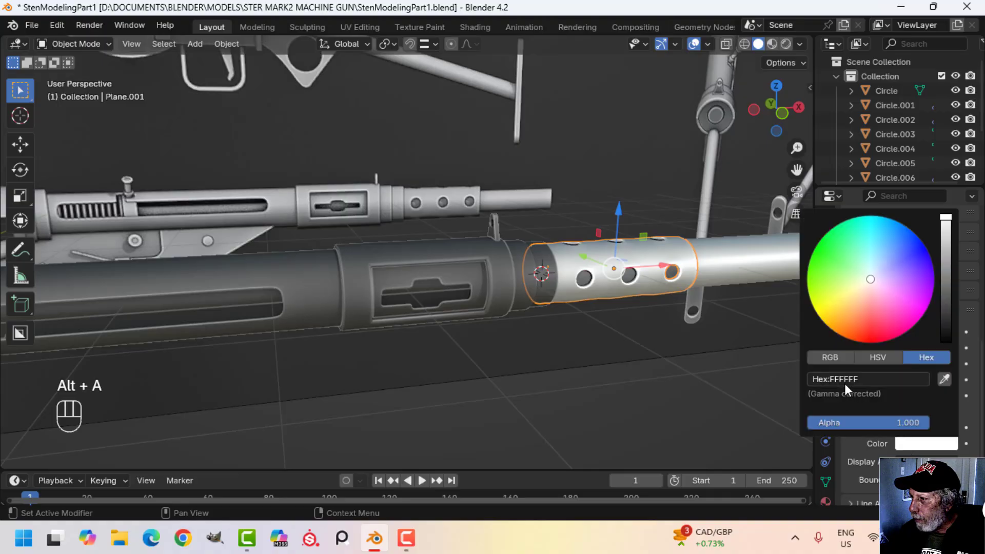
{"action": "key", "text": "ctrl+v"}
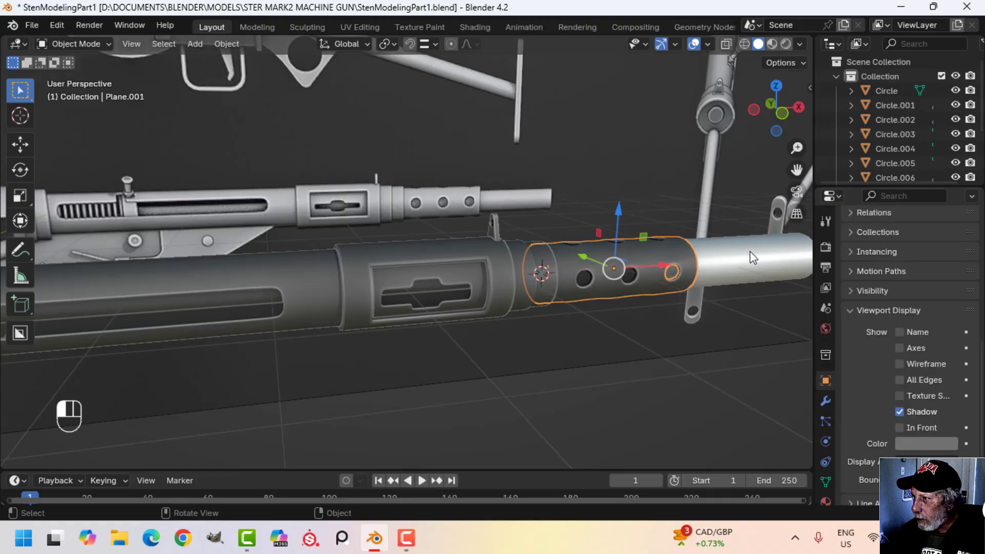
{"action": "left_click", "coordinate": [749, 254]}
{"action": "middle_click_drag", "start_coordinate": [749, 254], "coordinate": [487, 338], "text": "shift"}
{"action": "left_click", "coordinate": [921, 442]}
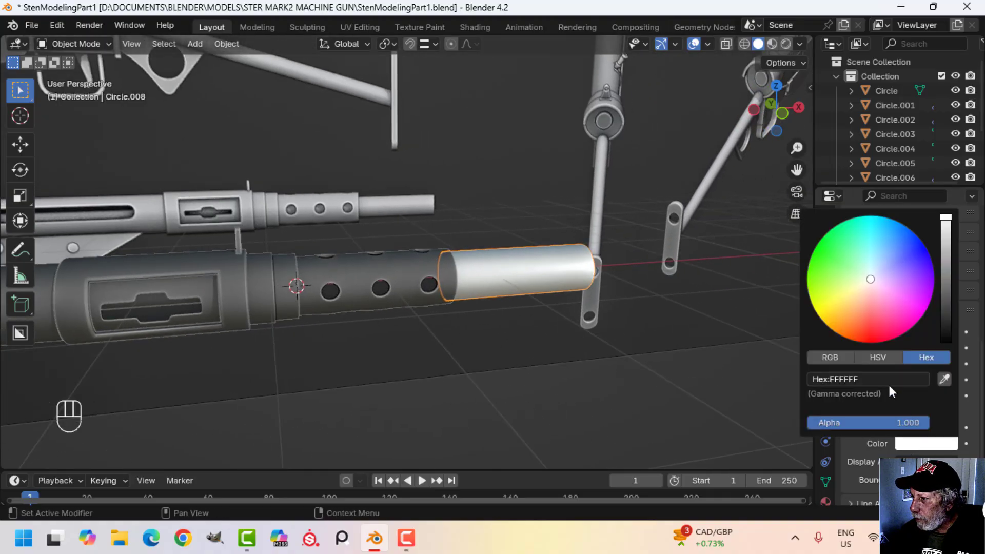
{"action": "key", "text": "ctrl+v"}
{"action": "scroll", "coordinate": [565, 298], "scroll_direction": "down", "scroll_amount": 4}
{"action": "key", "text": "alt+a"}
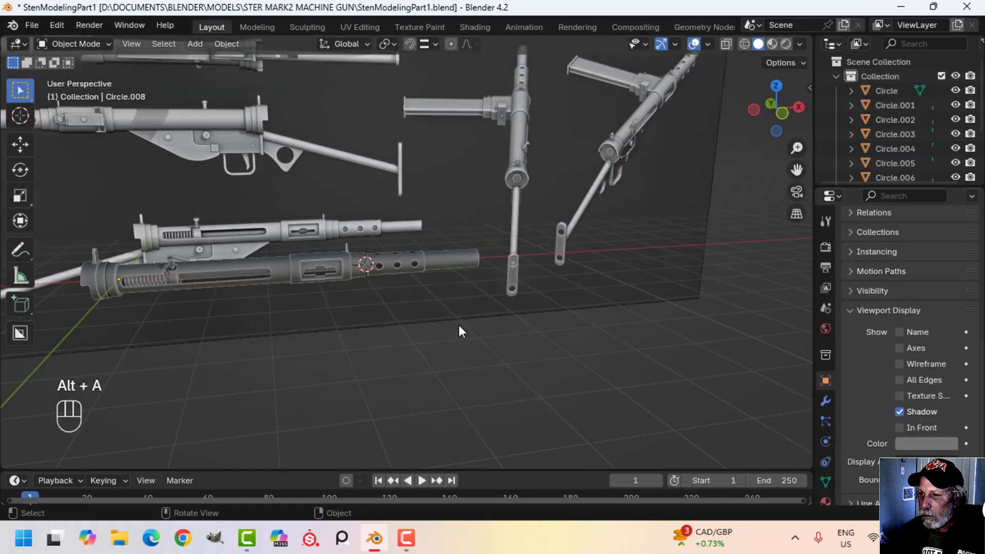
Step: Hide the viewport overlays and gizmos and frame the recoloured gun up close
{"action": "middle_click_drag", "start_coordinate": [458, 325], "coordinate": [653, 358]}
{"action": "scroll", "coordinate": [654, 358], "scroll_direction": "up", "scroll_amount": 3}
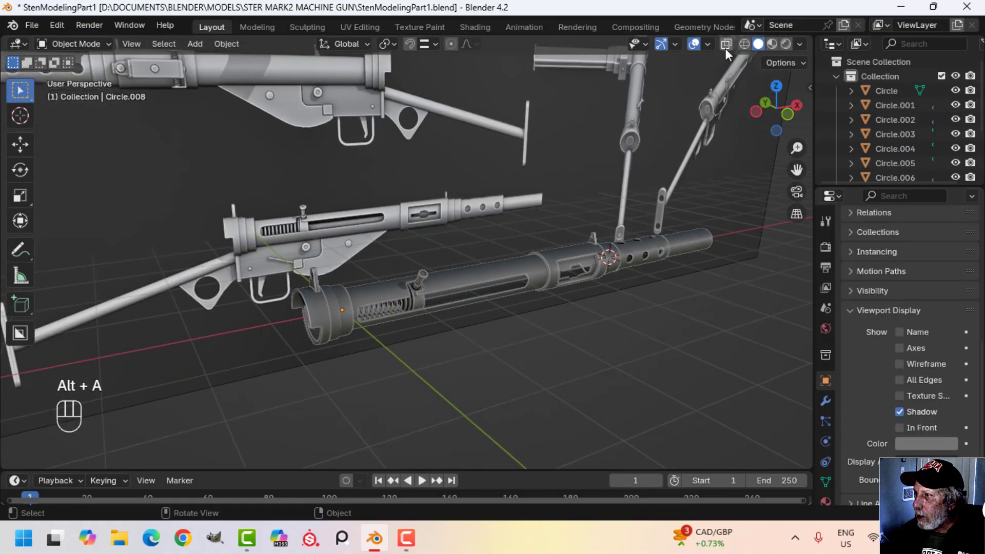
{"action": "left_click", "coordinate": [694, 43]}
{"action": "key", "text": "KP_Divide"}
{"action": "middle_click_drag", "start_coordinate": [663, 308], "coordinate": [352, 235], "text": "shift"}
{"action": "scroll", "coordinate": [560, 287], "scroll_direction": "up", "scroll_amount": 3}
Step: Darken the grey object outline colour used by the viewport shading
{"action": "left_click", "coordinate": [800, 45]}
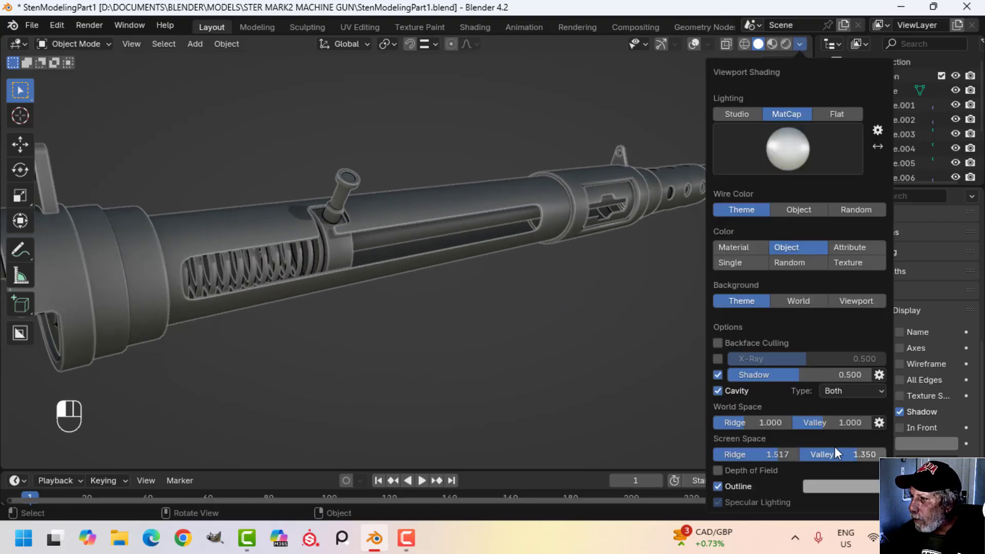
{"action": "left_click", "coordinate": [855, 487]}
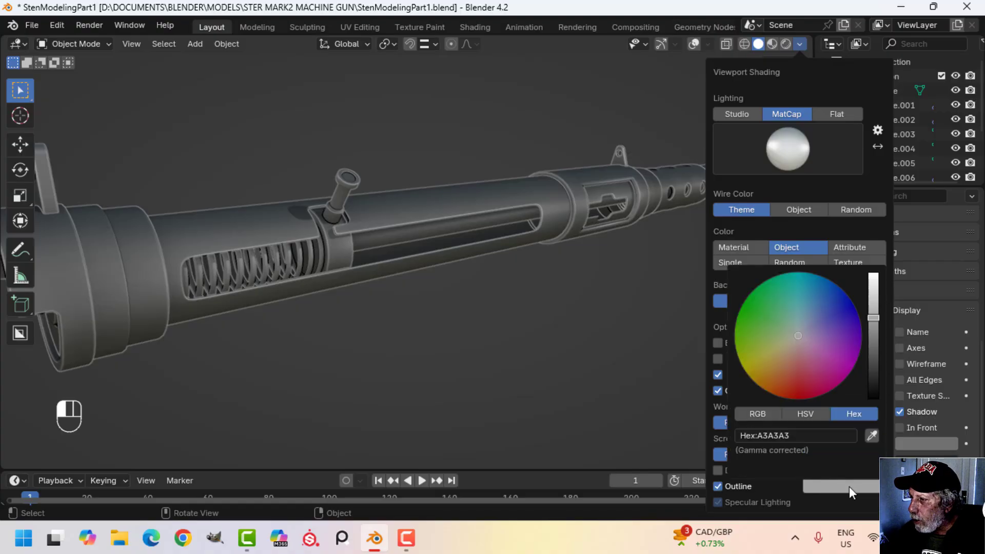
{"action": "left_click_drag", "start_coordinate": [872, 371], "coordinate": [874, 342]}
{"action": "scroll", "coordinate": [565, 371], "scroll_direction": "down", "scroll_amount": 3}
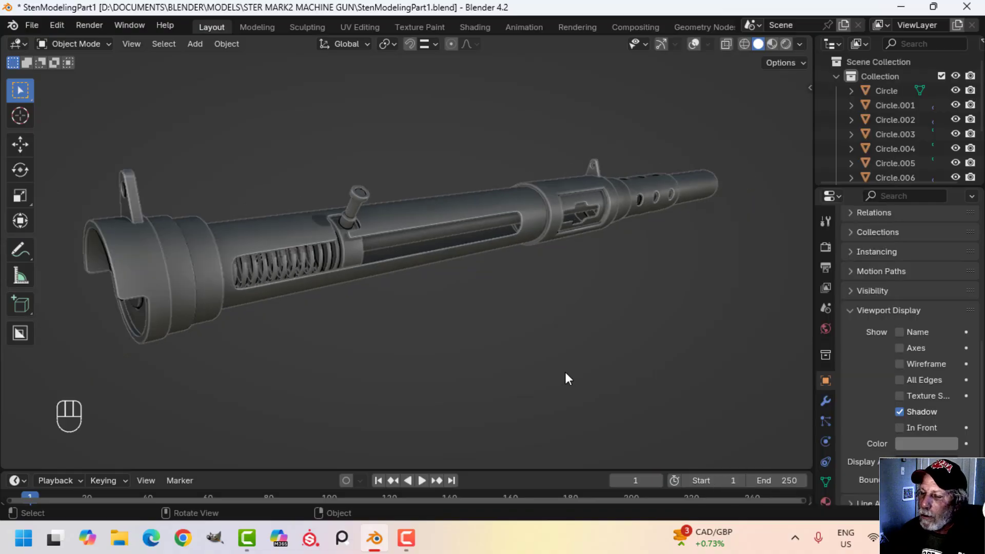
Step: Clear the selection, check the gun with the darker outline, and save the file
{"action": "key", "text": "alt+a"}
{"action": "mouse_move", "coordinate": [530, 355]}
{"action": "middle_mouse_down"}
{"action": "mouse_move", "coordinate": [565, 335]}
{"action": "mouse_move", "coordinate": [609, 340]}
{"action": "mouse_move", "coordinate": [603, 383]}
{"action": "mouse_move", "coordinate": [620, 309]}
{"action": "mouse_move", "coordinate": [528, 332]}
{"action": "mouse_move", "coordinate": [633, 323]}
{"action": "mouse_move", "coordinate": [478, 308]}
{"action": "mouse_move", "coordinate": [392, 318]}
{"action": "mouse_move", "coordinate": [517, 321]}
{"action": "mouse_move", "coordinate": [455, 337]}
{"action": "mouse_move", "coordinate": [630, 354]}
{"action": "mouse_move", "coordinate": [582, 307]}
{"action": "mouse_move", "coordinate": [455, 314]}
{"action": "mouse_move", "coordinate": [509, 316]}
{"action": "mouse_move", "coordinate": [486, 339]}
{"action": "middle_mouse_up"}
{"action": "scroll", "coordinate": [565, 336], "scroll_direction": "up", "scroll_amount": 1}
{"action": "scroll", "coordinate": [614, 371], "scroll_direction": "up", "scroll_amount": 3}
{"action": "scroll", "coordinate": [528, 332], "scroll_direction": "down", "scroll_amount": 3}
{"action": "scroll", "coordinate": [634, 323], "scroll_direction": "up", "scroll_amount": 2}
{"action": "scroll", "coordinate": [419, 330], "scroll_direction": "down", "scroll_amount": 2}
{"action": "key", "text": "ctrl+s"}
{"action": "scroll", "coordinate": [510, 317], "scroll_direction": "up", "scroll_amount": 3}
{"action": "scroll", "coordinate": [554, 303], "scroll_direction": "down", "scroll_amount": 2}
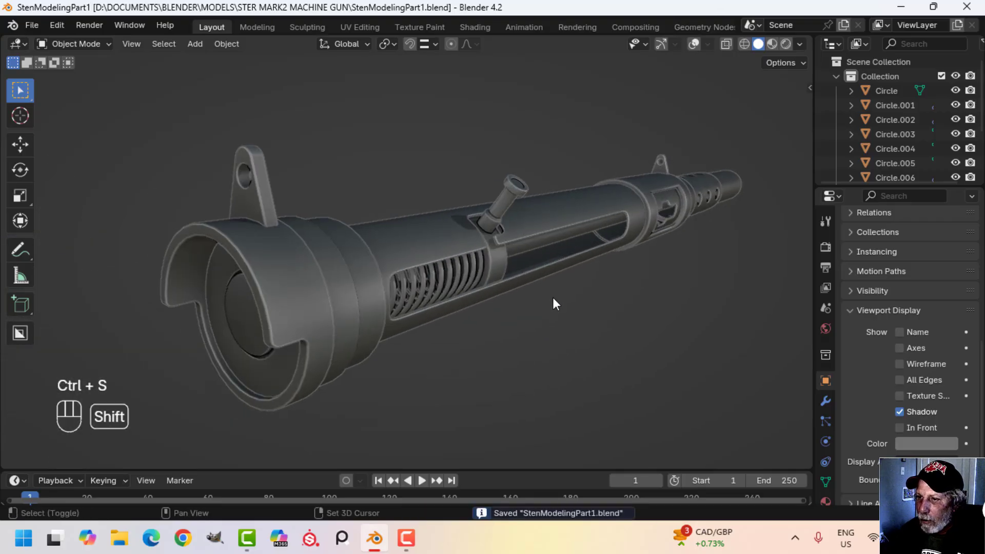
Step: Try the glossy light-grey matcap as the viewport lighting for the gun
{"action": "scroll", "coordinate": [552, 302], "scroll_direction": "up", "scroll_amount": 1}
{"action": "left_click", "coordinate": [802, 46]}
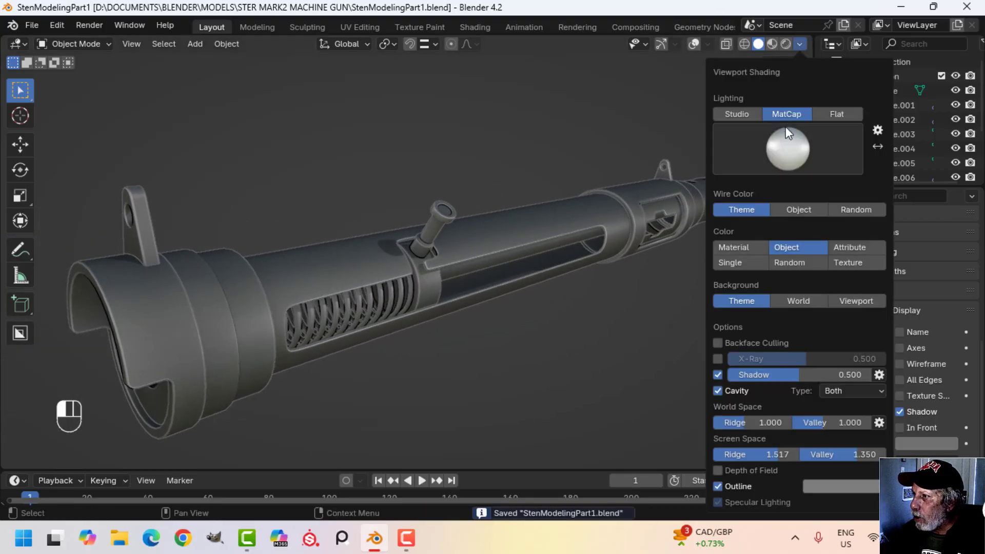
{"action": "left_click", "coordinate": [774, 144]}
{"action": "left_click", "coordinate": [664, 235]}
{"action": "scroll", "coordinate": [556, 302], "scroll_direction": "down", "scroll_amount": 3}
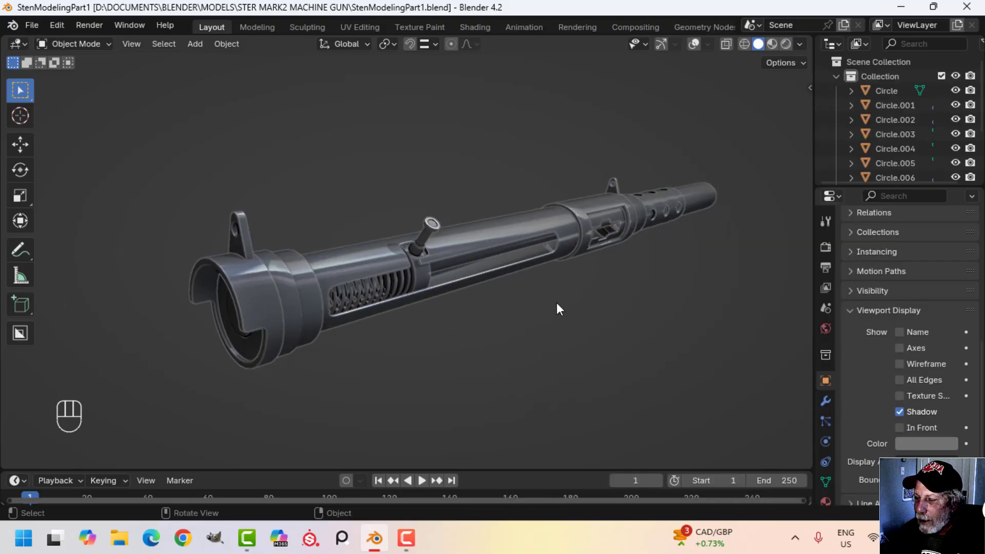
{"action": "mouse_move", "coordinate": [556, 302]}
{"action": "middle_mouse_down"}
{"action": "mouse_move", "coordinate": [594, 264]}
{"action": "mouse_move", "coordinate": [620, 259]}
{"action": "middle_mouse_up"}
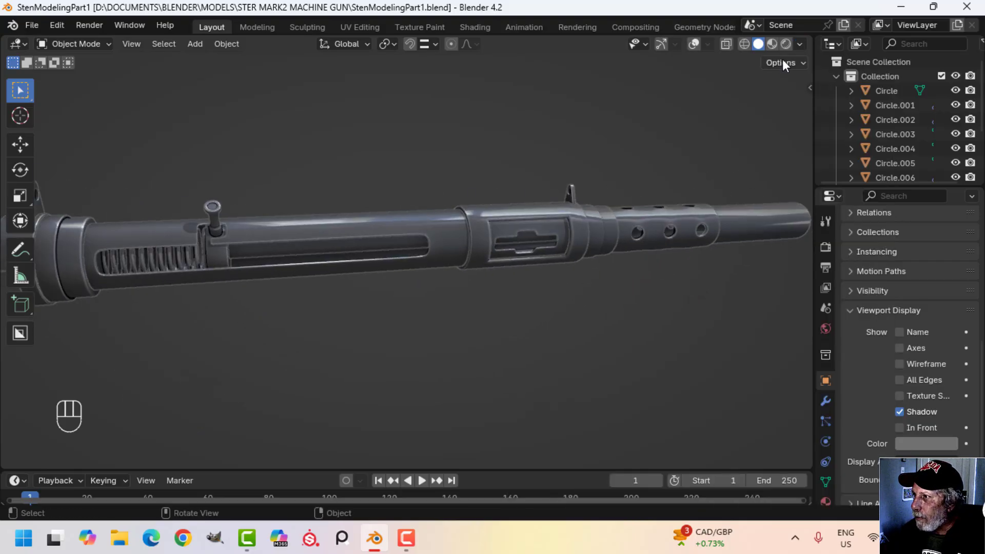
Step: Switch the viewport matcap to the matte grey sphere to give the gun a dark, non-glossy finish
{"action": "left_click", "coordinate": [799, 45]}
{"action": "left_click", "coordinate": [796, 154]}
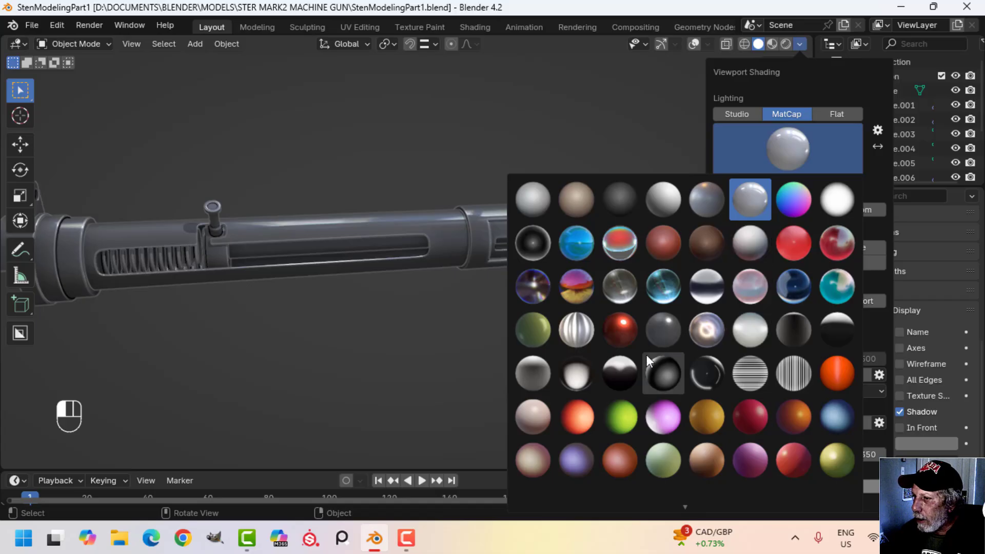
{"action": "left_click", "coordinate": [543, 365]}
{"action": "scroll", "coordinate": [500, 289], "scroll_direction": "down", "scroll_amount": 2}
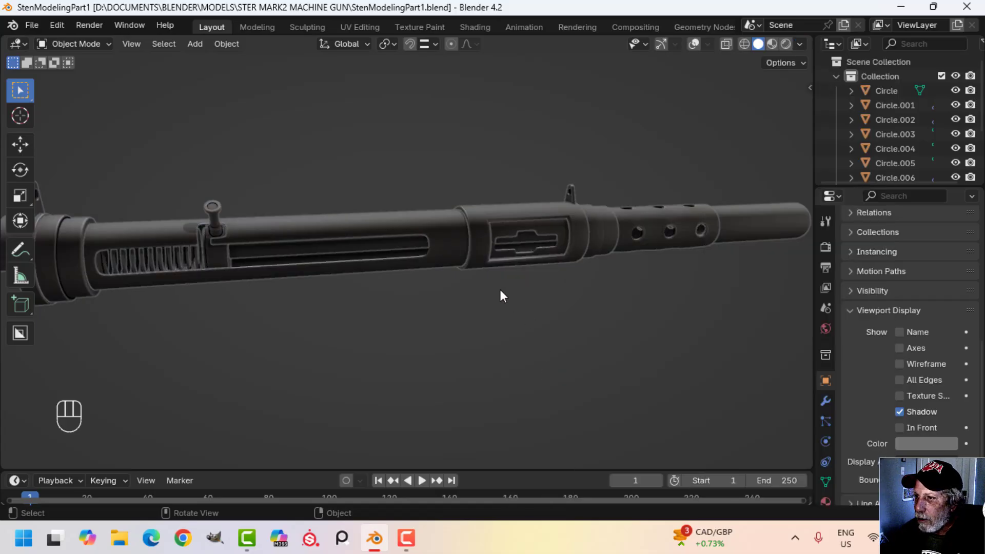
Step: Inspect the gun's receiver, spring, cocking handle and barrel under the matte matcap, and save the file
{"action": "middle_click_drag", "start_coordinate": [499, 289], "coordinate": [549, 301]}
{"action": "scroll", "coordinate": [549, 301], "scroll_direction": "up", "scroll_amount": 3}
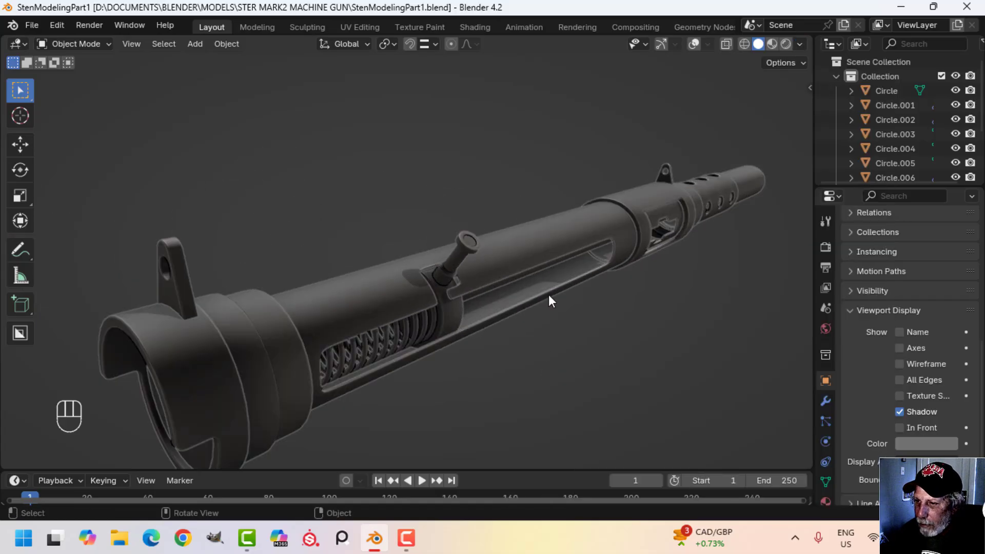
{"action": "scroll", "coordinate": [549, 301], "scroll_direction": "down", "scroll_amount": 2}
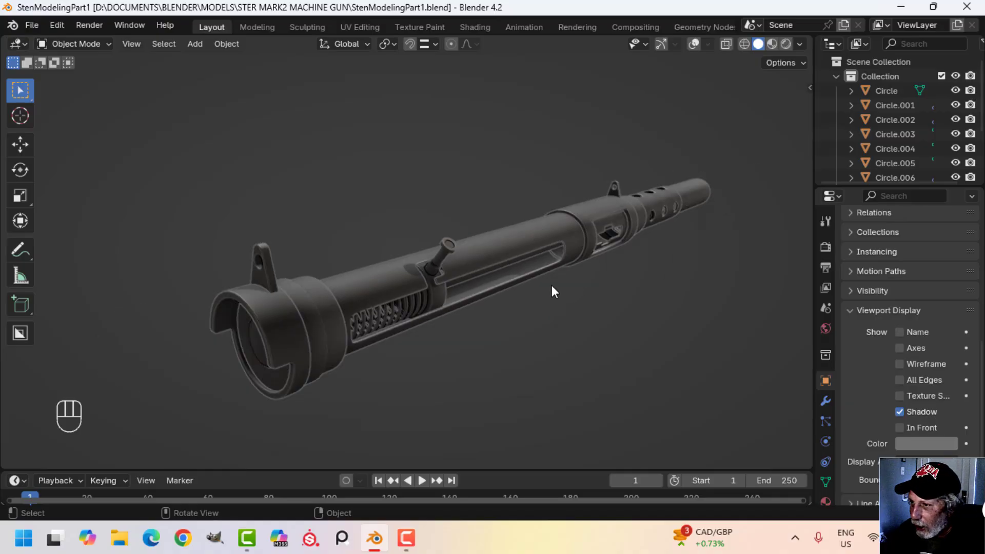
{"action": "middle_click_drag", "start_coordinate": [552, 286], "coordinate": [567, 257], "text": "shift"}
{"action": "scroll", "coordinate": [567, 258], "scroll_direction": "up", "scroll_amount": 3}
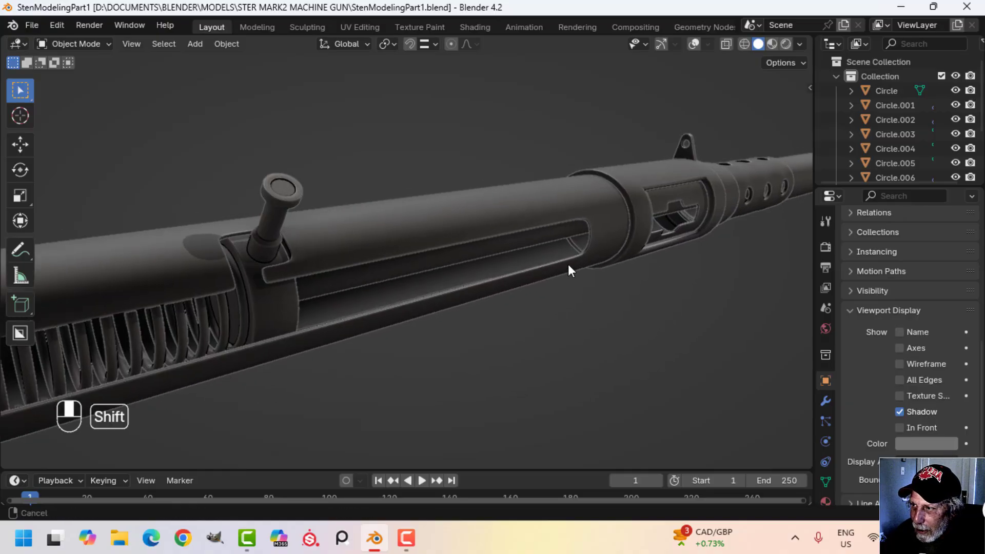
{"action": "scroll", "coordinate": [642, 259], "scroll_direction": "down", "scroll_amount": 3}
{"action": "scroll", "coordinate": [608, 255], "scroll_direction": "up", "scroll_amount": 5}
{"action": "middle_click_drag", "start_coordinate": [561, 248], "coordinate": [506, 269]}
{"action": "scroll", "coordinate": [518, 260], "scroll_direction": "down", "scroll_amount": 2}
{"action": "scroll", "coordinate": [527, 259], "scroll_direction": "down", "scroll_amount": 3}
{"action": "scroll", "coordinate": [557, 262], "scroll_direction": "up", "scroll_amount": 4}
{"action": "key", "text": "ctrl+s"}
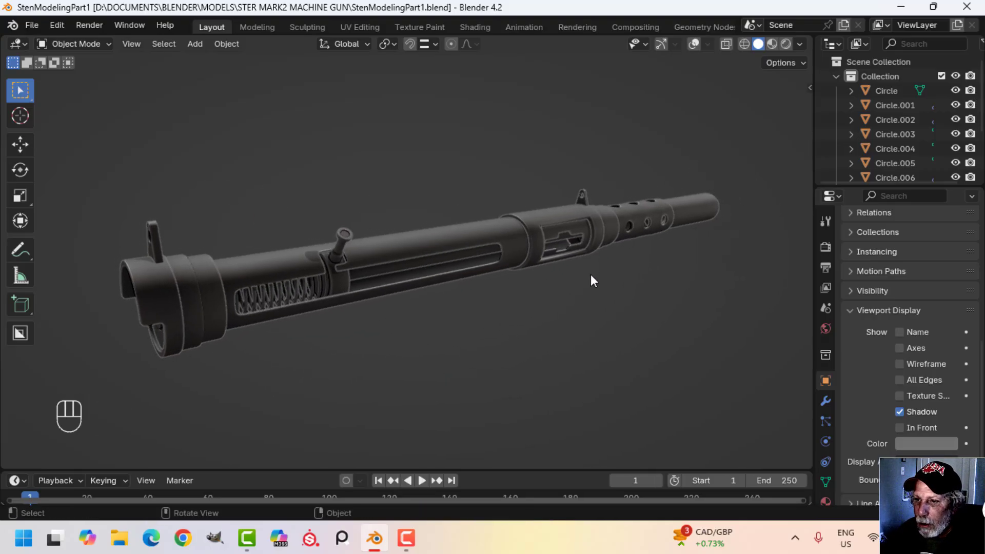